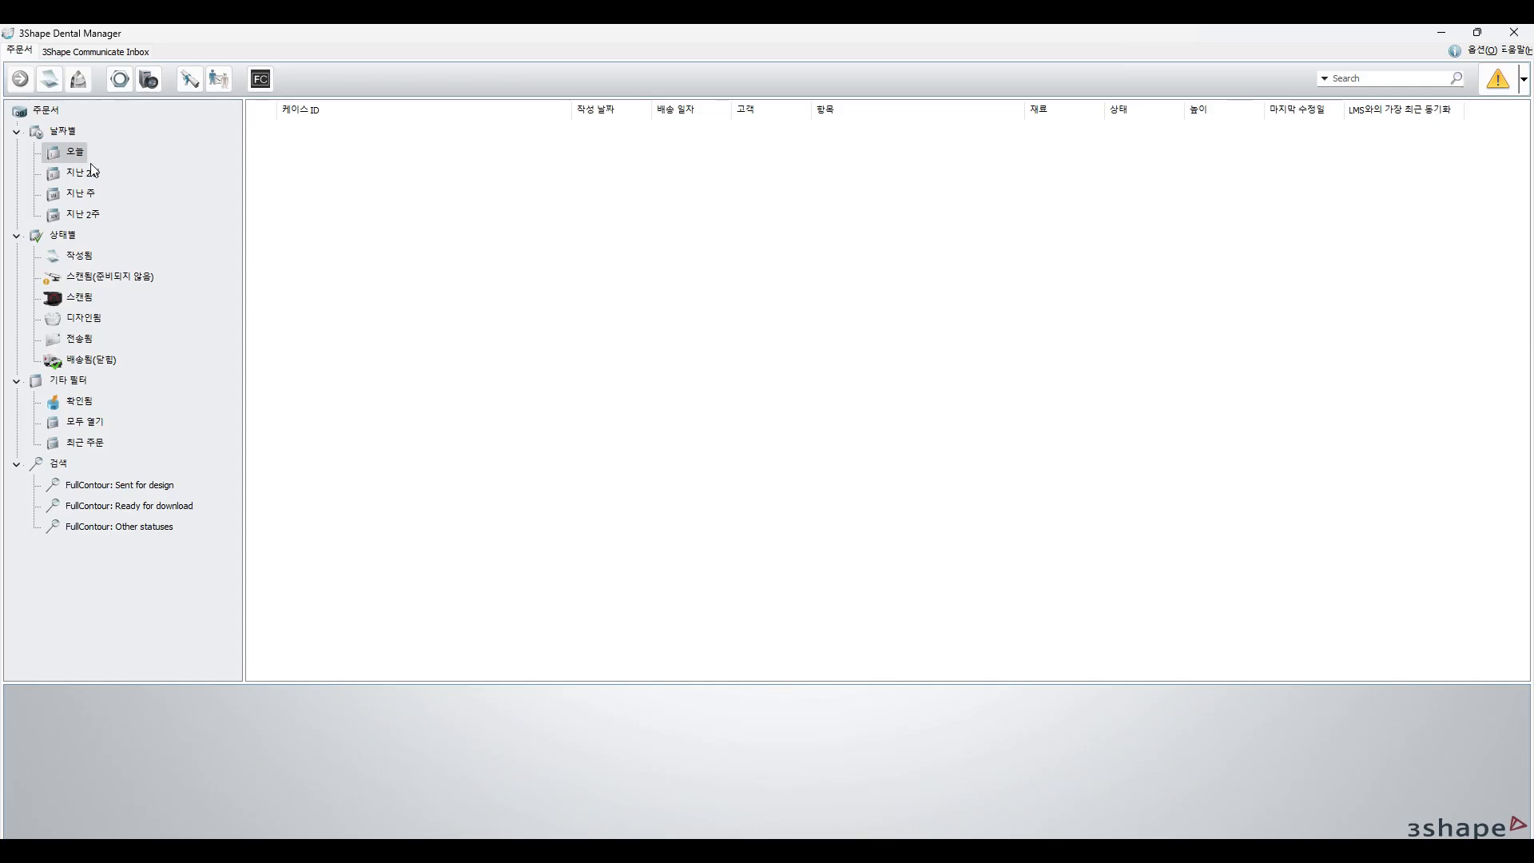
- Create a new order and enter the patient's last name and first name
click(49, 83)
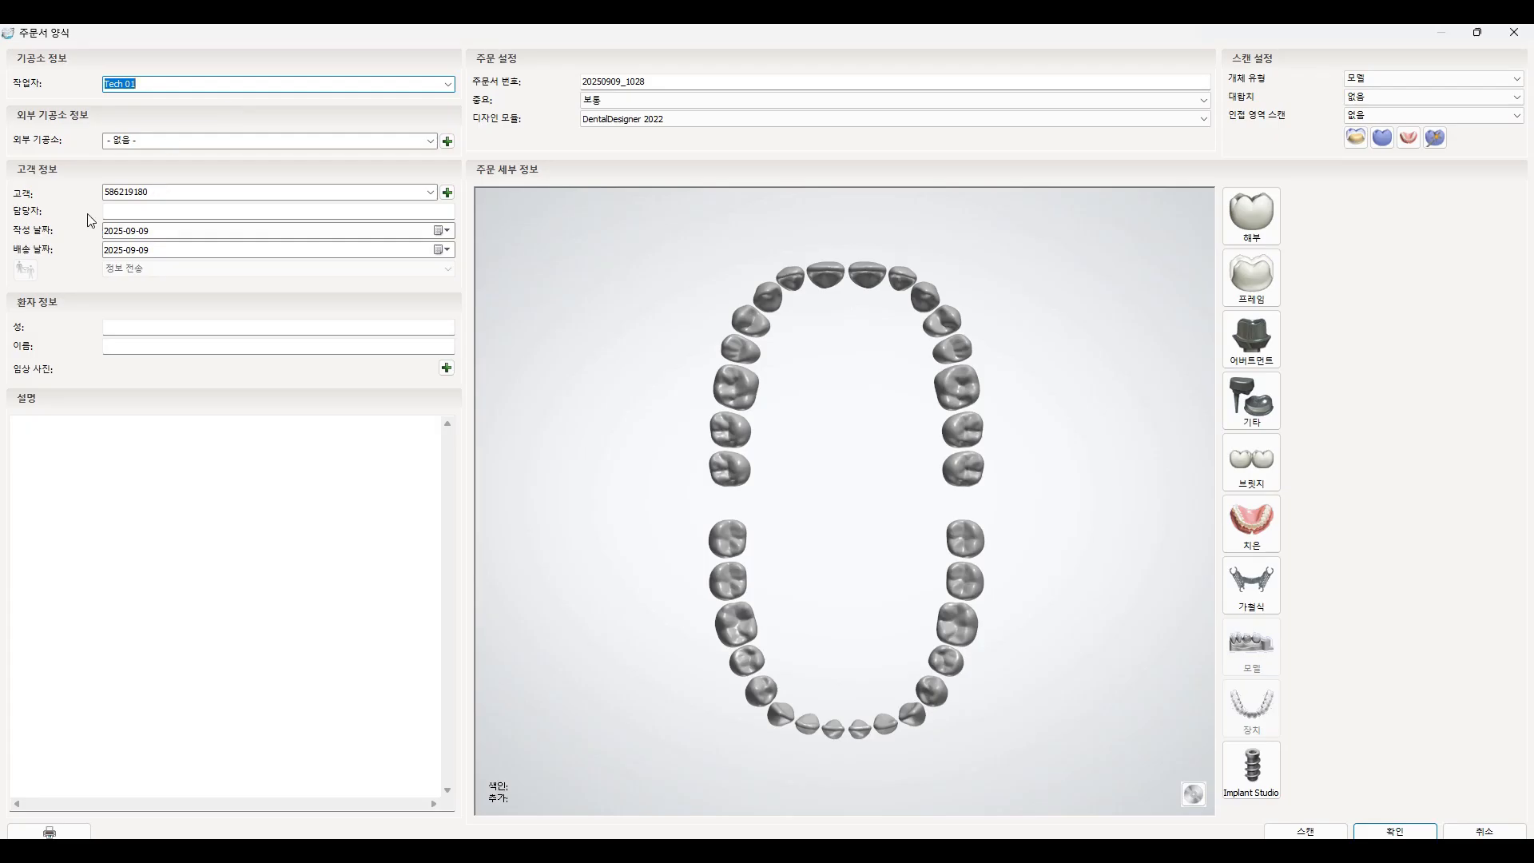
click(205, 326)
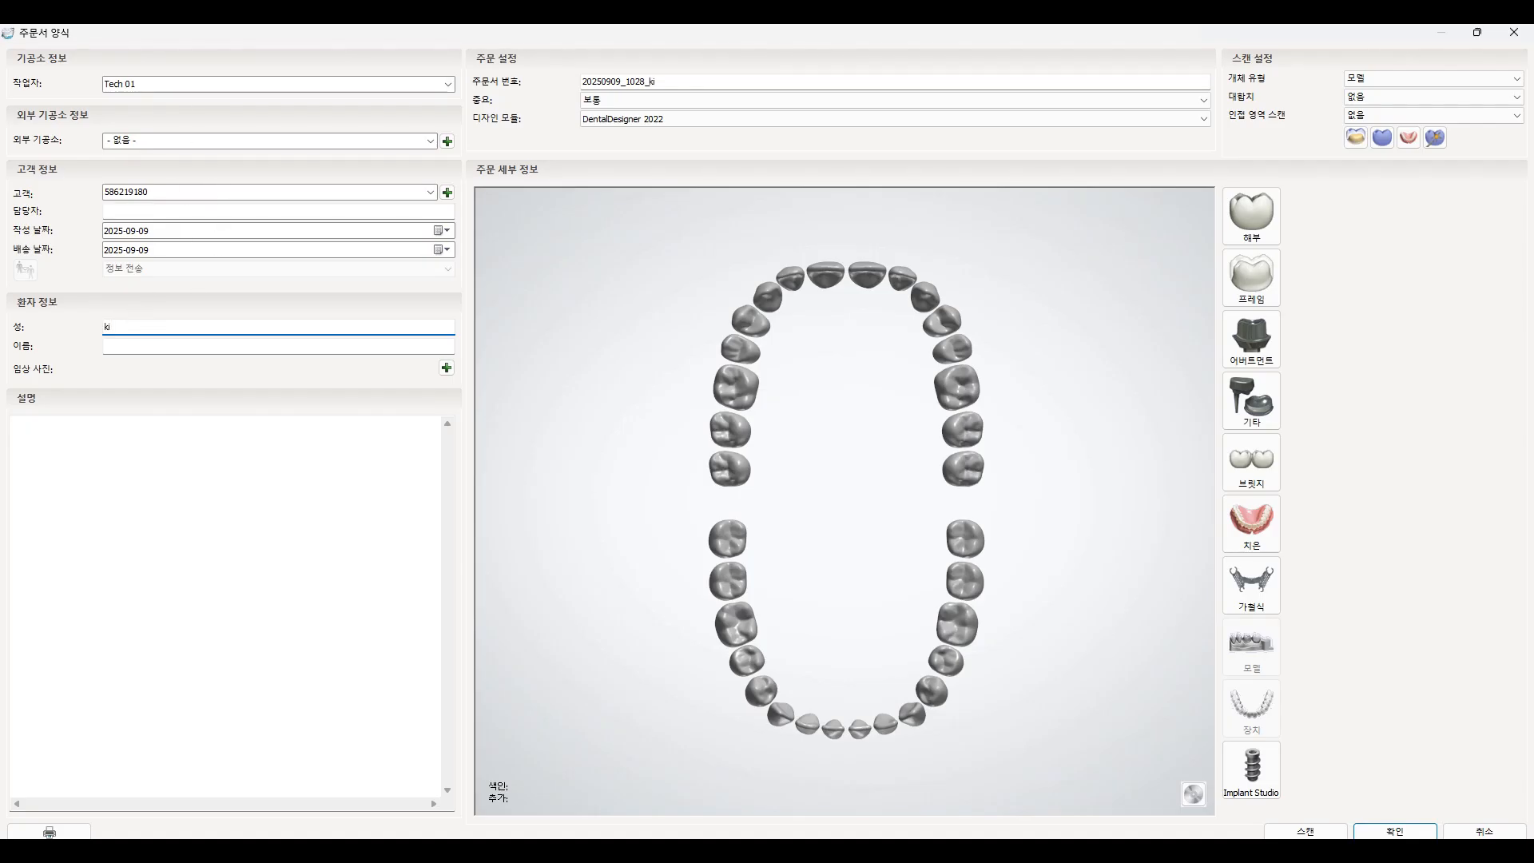
key(Tab)
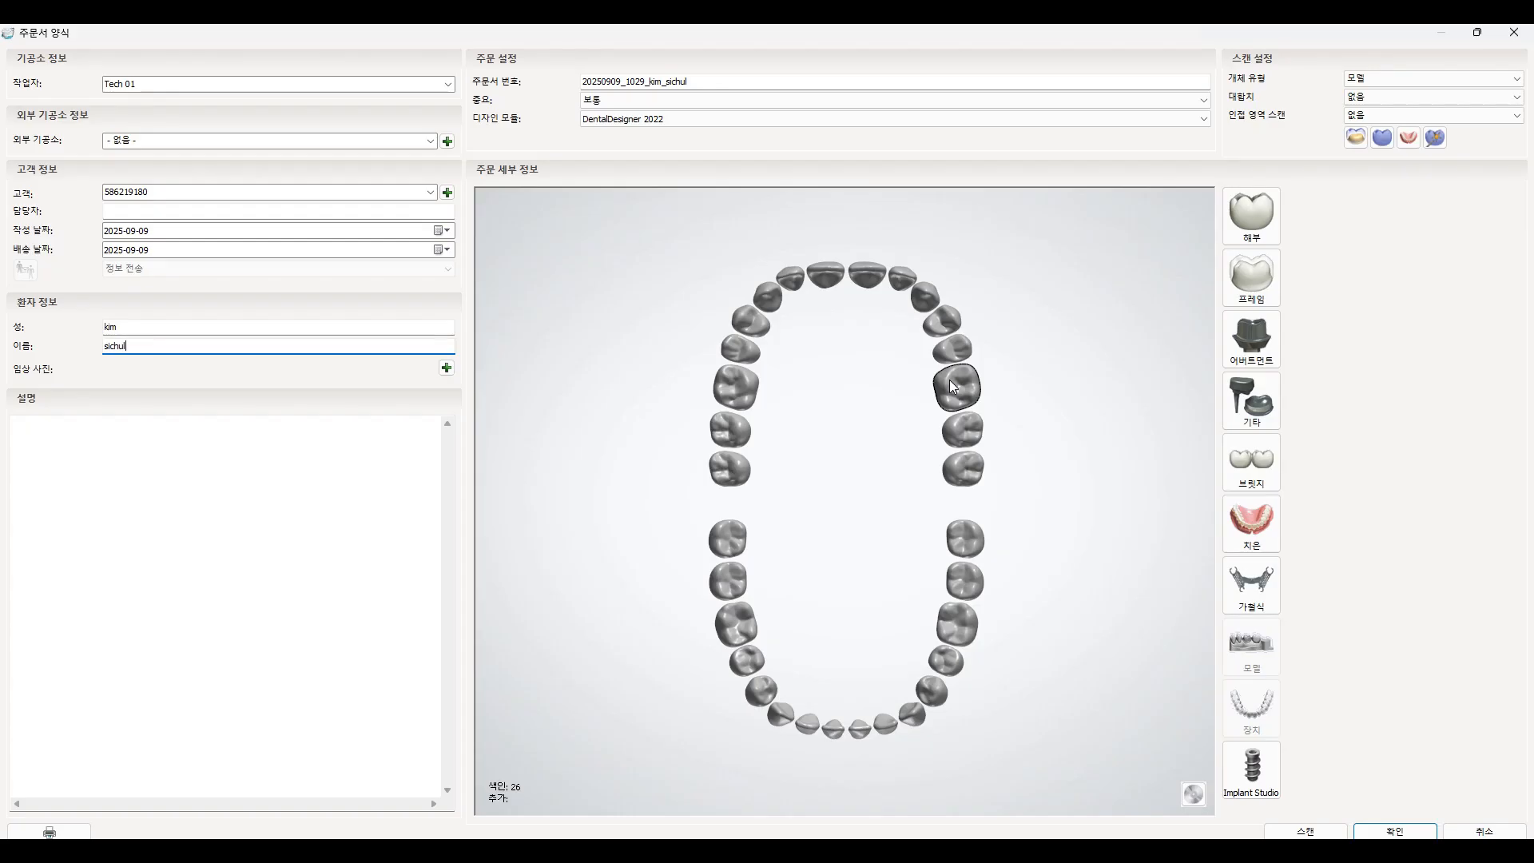
- Select upper tooth 26, add a removable RPD frame in Zirkon for the upper jaw, and save the order
click(962, 397)
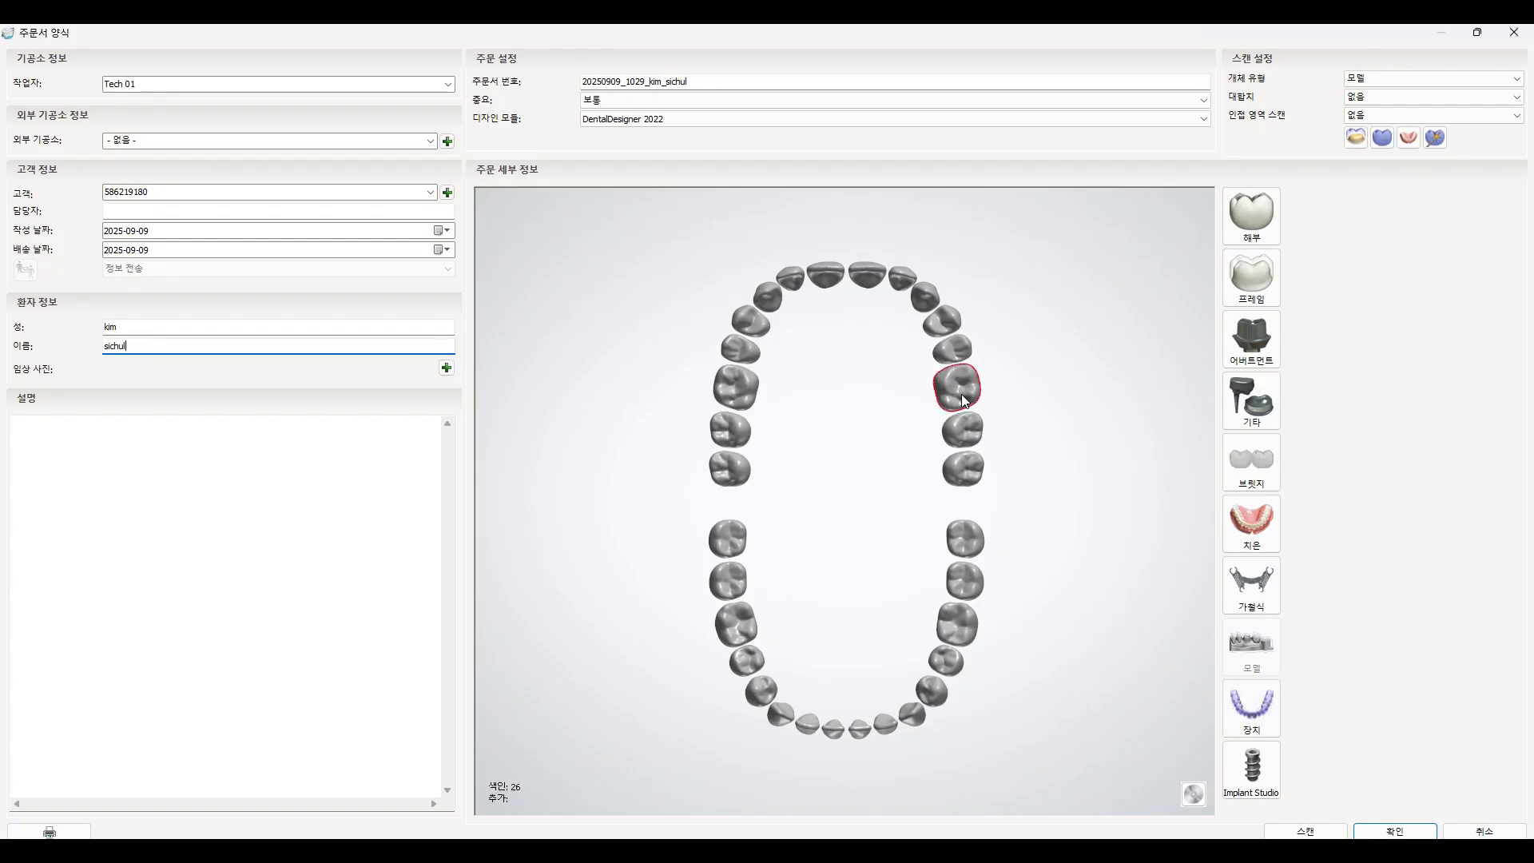
click(1266, 605)
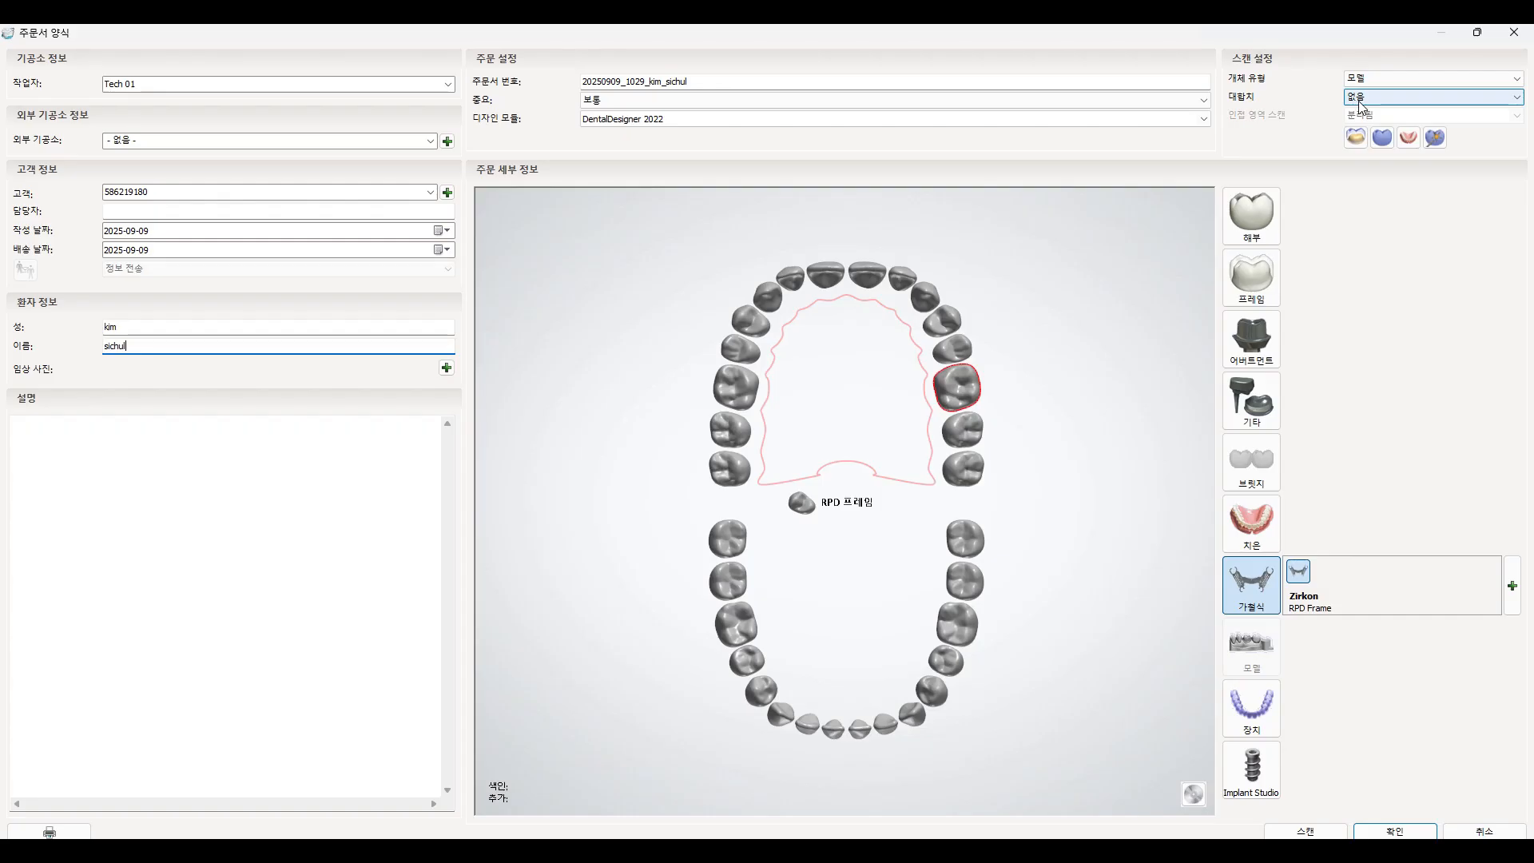
click(1399, 833)
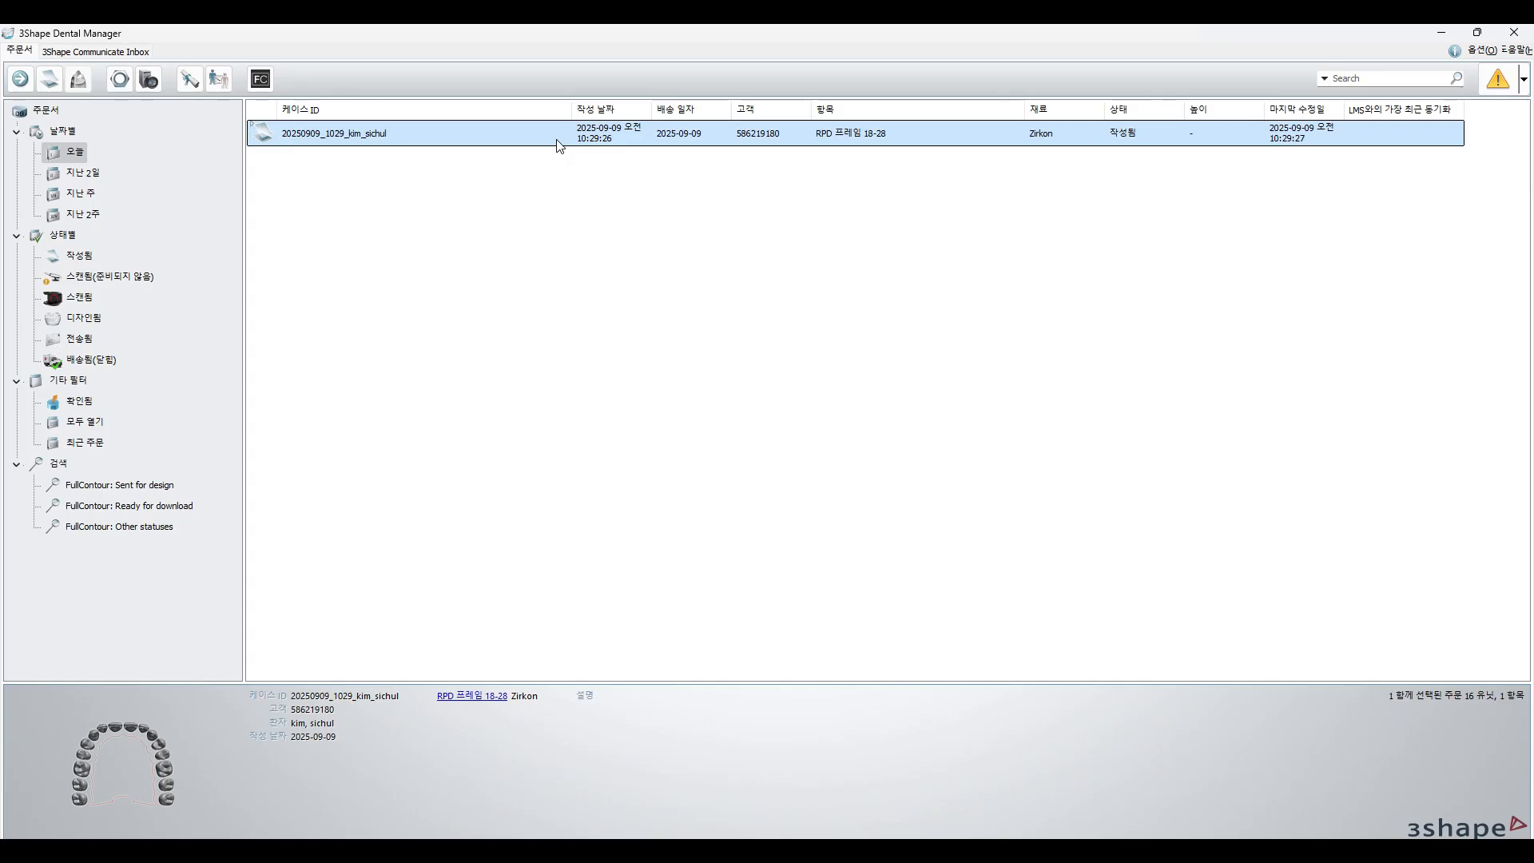
- Scan the upper jaw model for the newly created order and inspect the scan from several sides
right_click(561, 137)
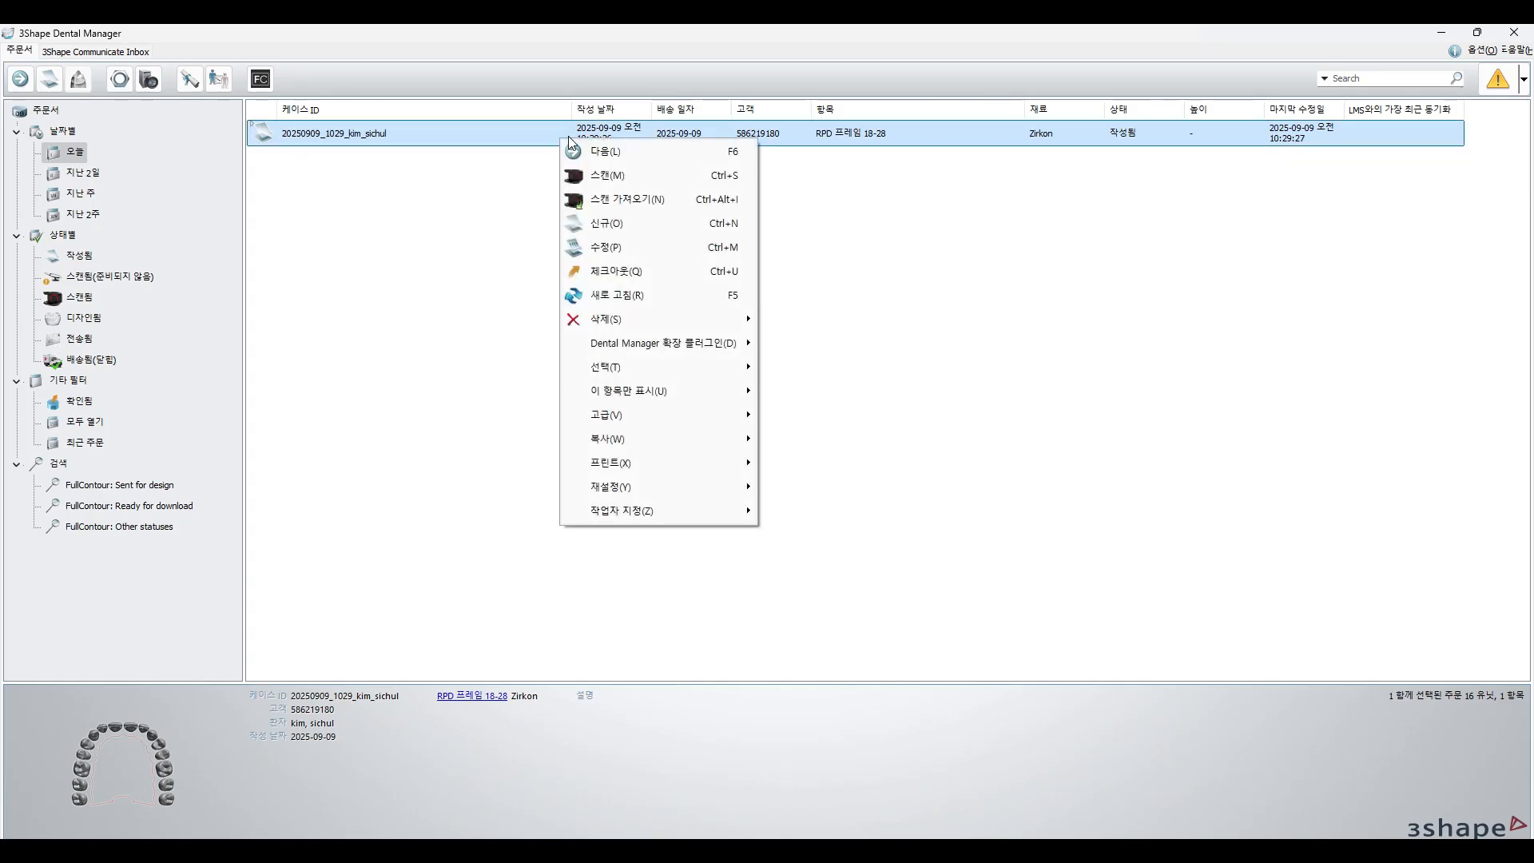
click(602, 169)
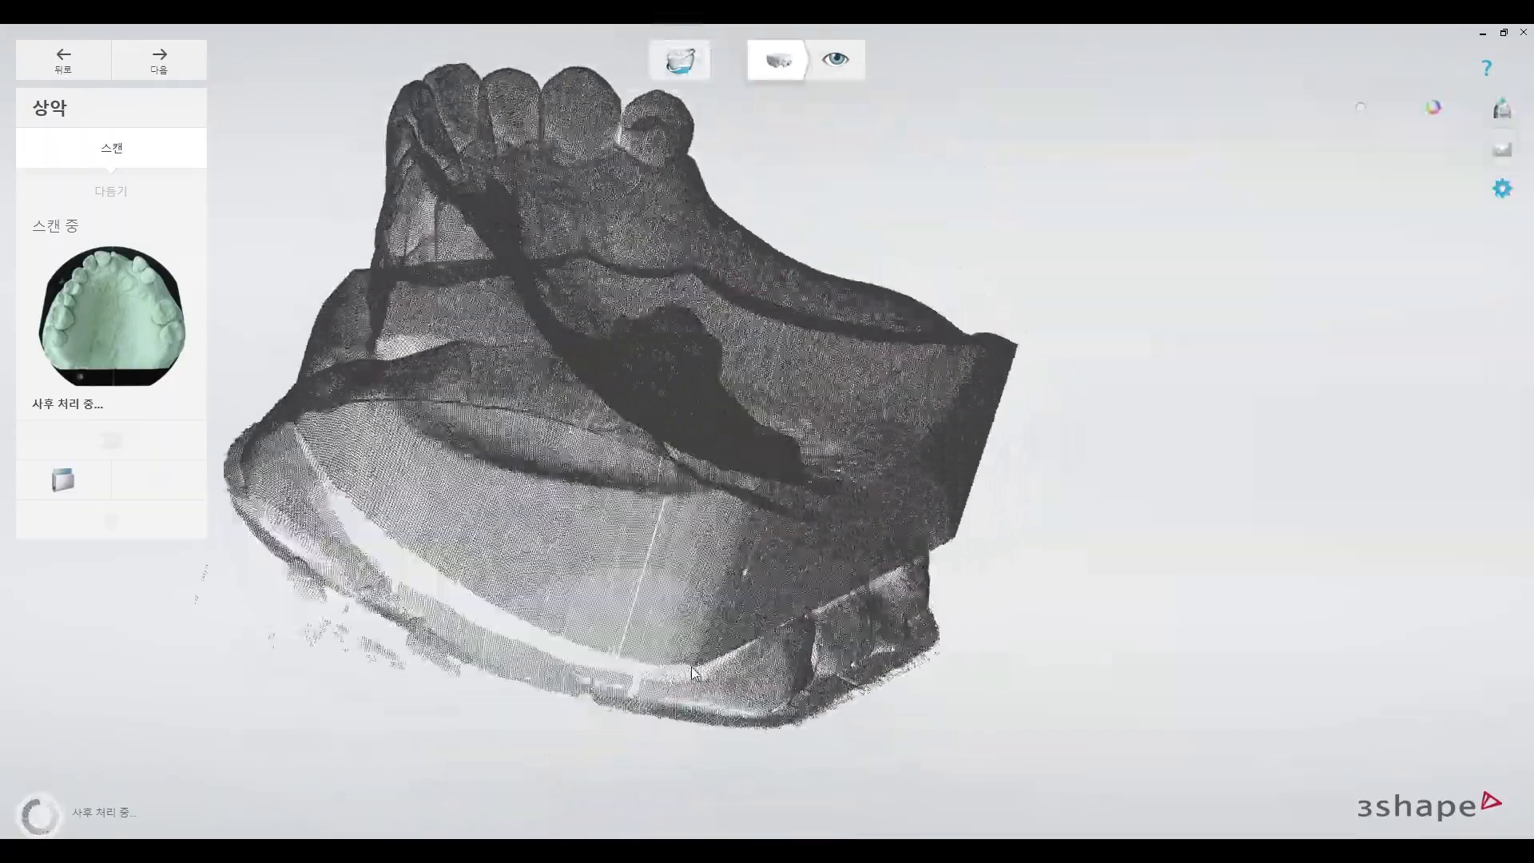
right_drag(692, 667, 433, 755)
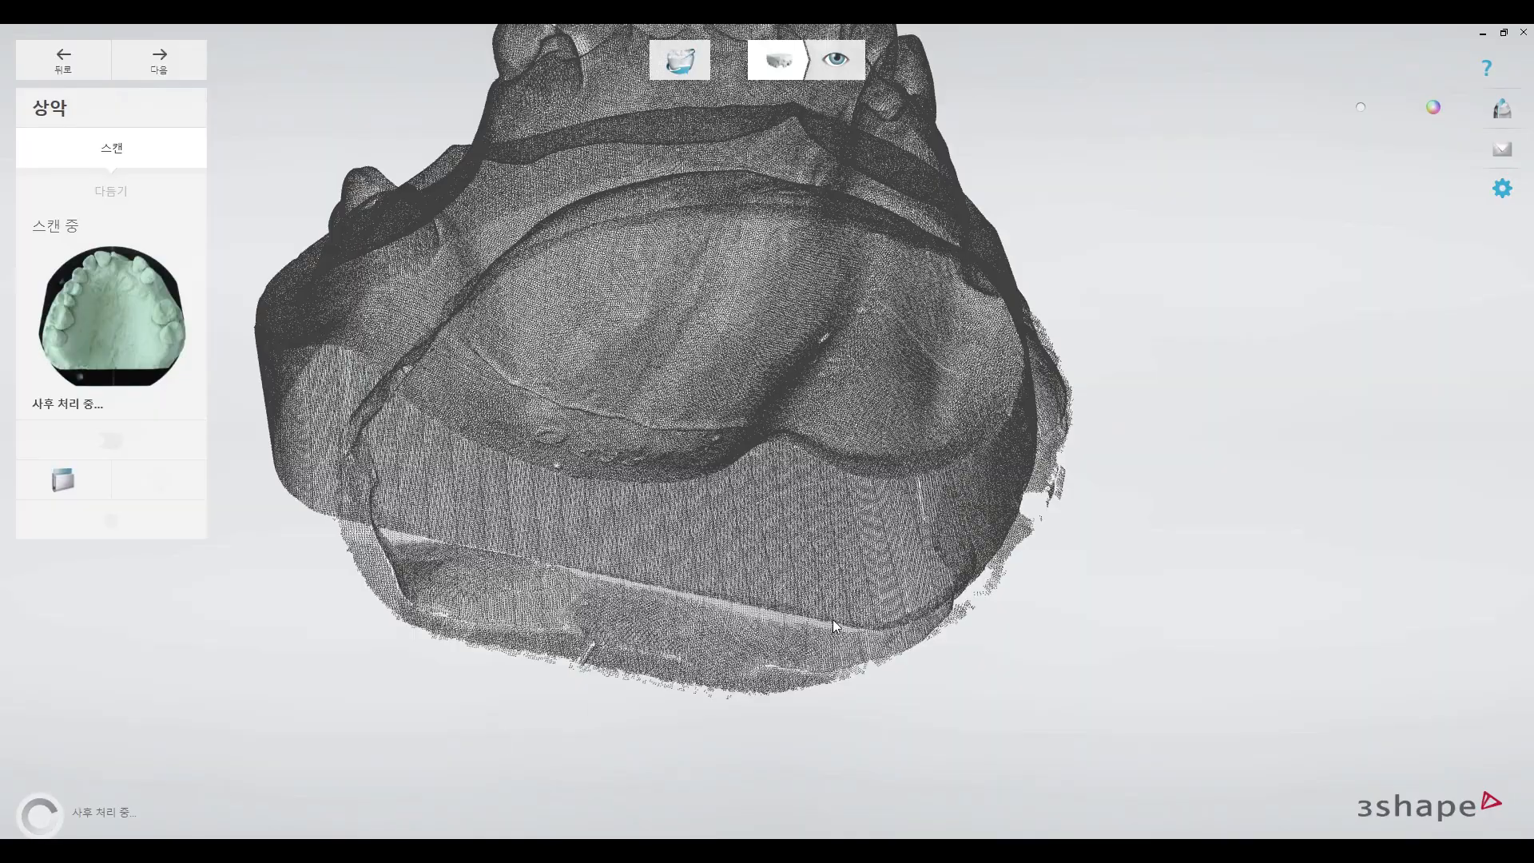
right_drag(697, 581, 684, 465)
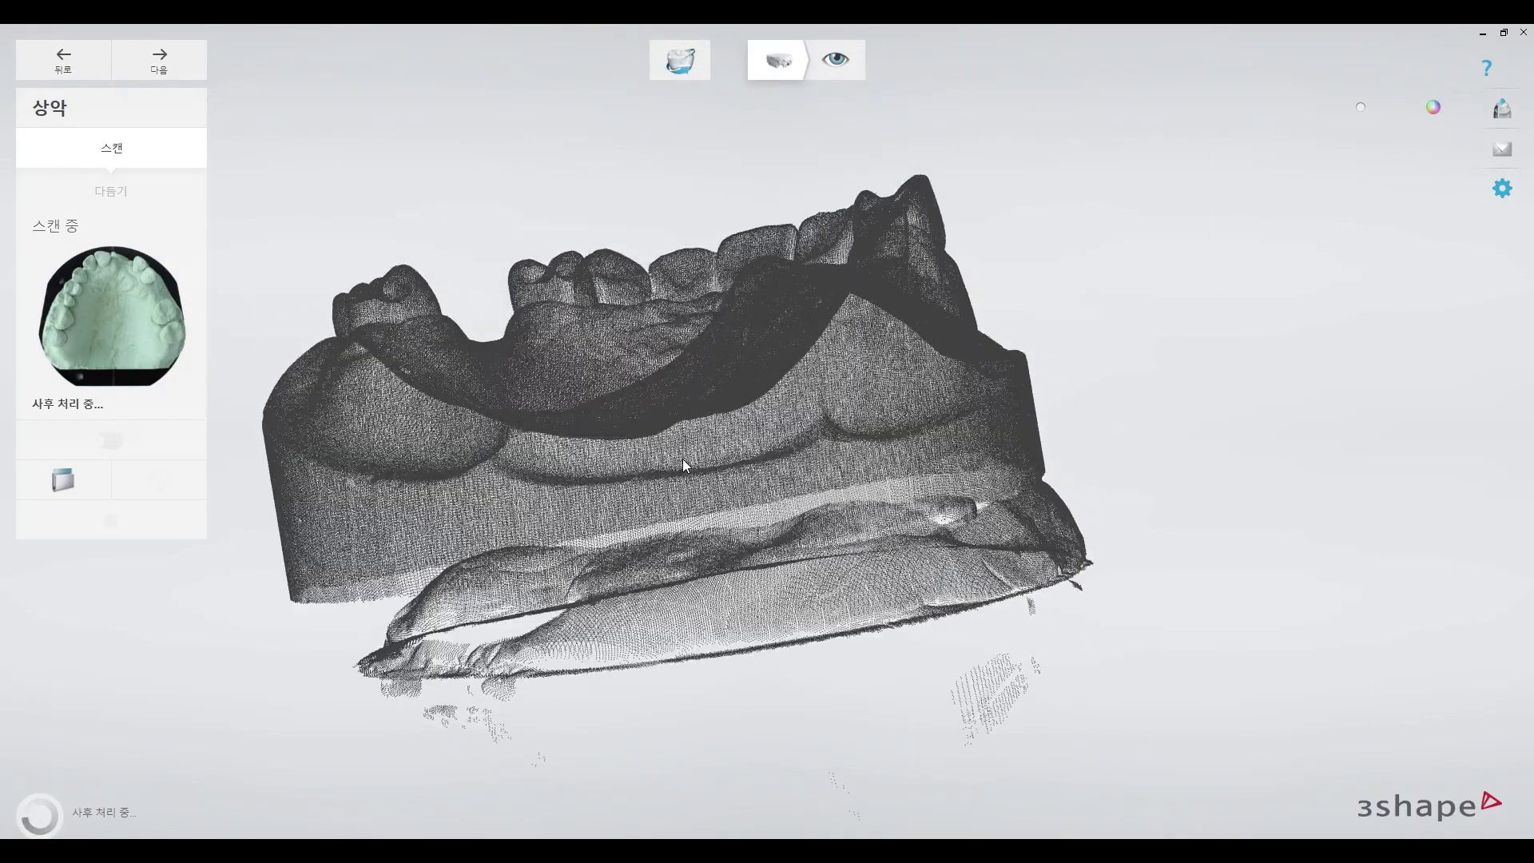
mouse_move(555, 513)
right_down()
mouse_move(1451, 427)
mouse_move(1432, 430)
right_up()
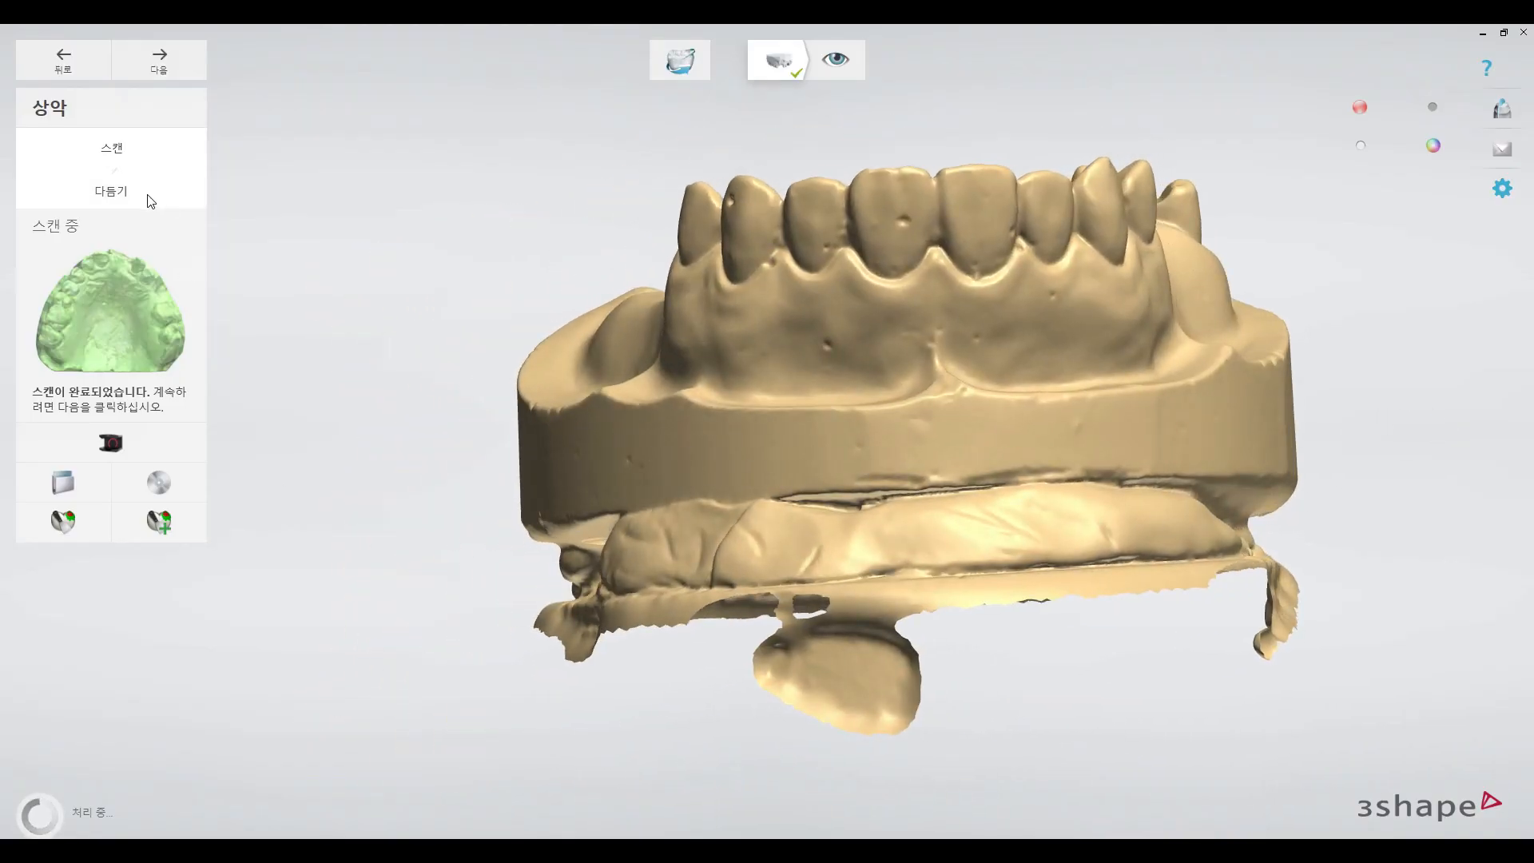
right_drag(794, 303, 857, 363)
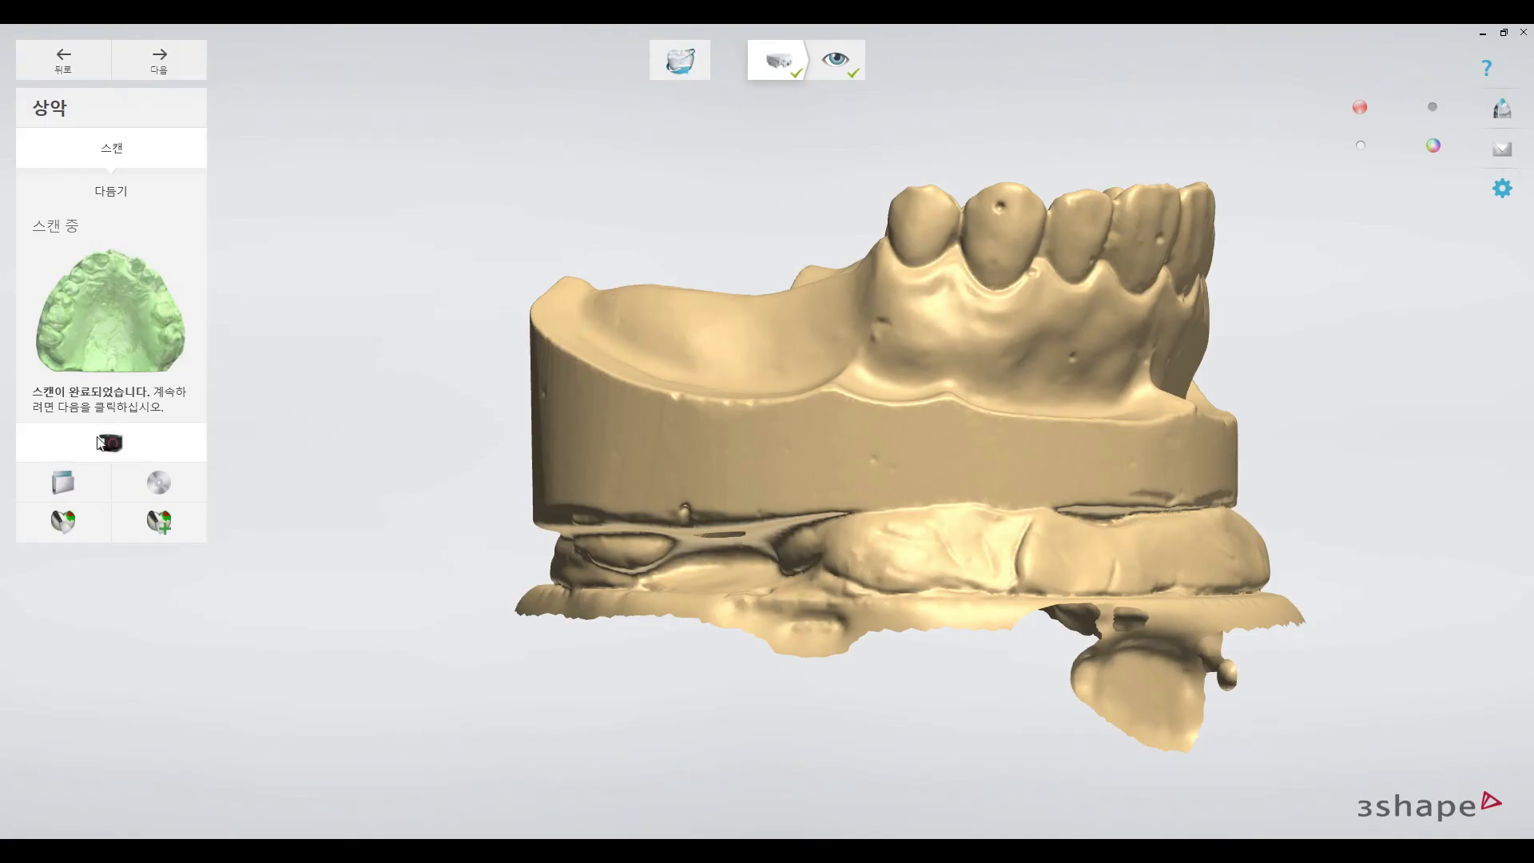
- Trim away the excess scan material below the upper model's base with a straight horizontal cut
click(141, 205)
right_drag(791, 475, 588, 465)
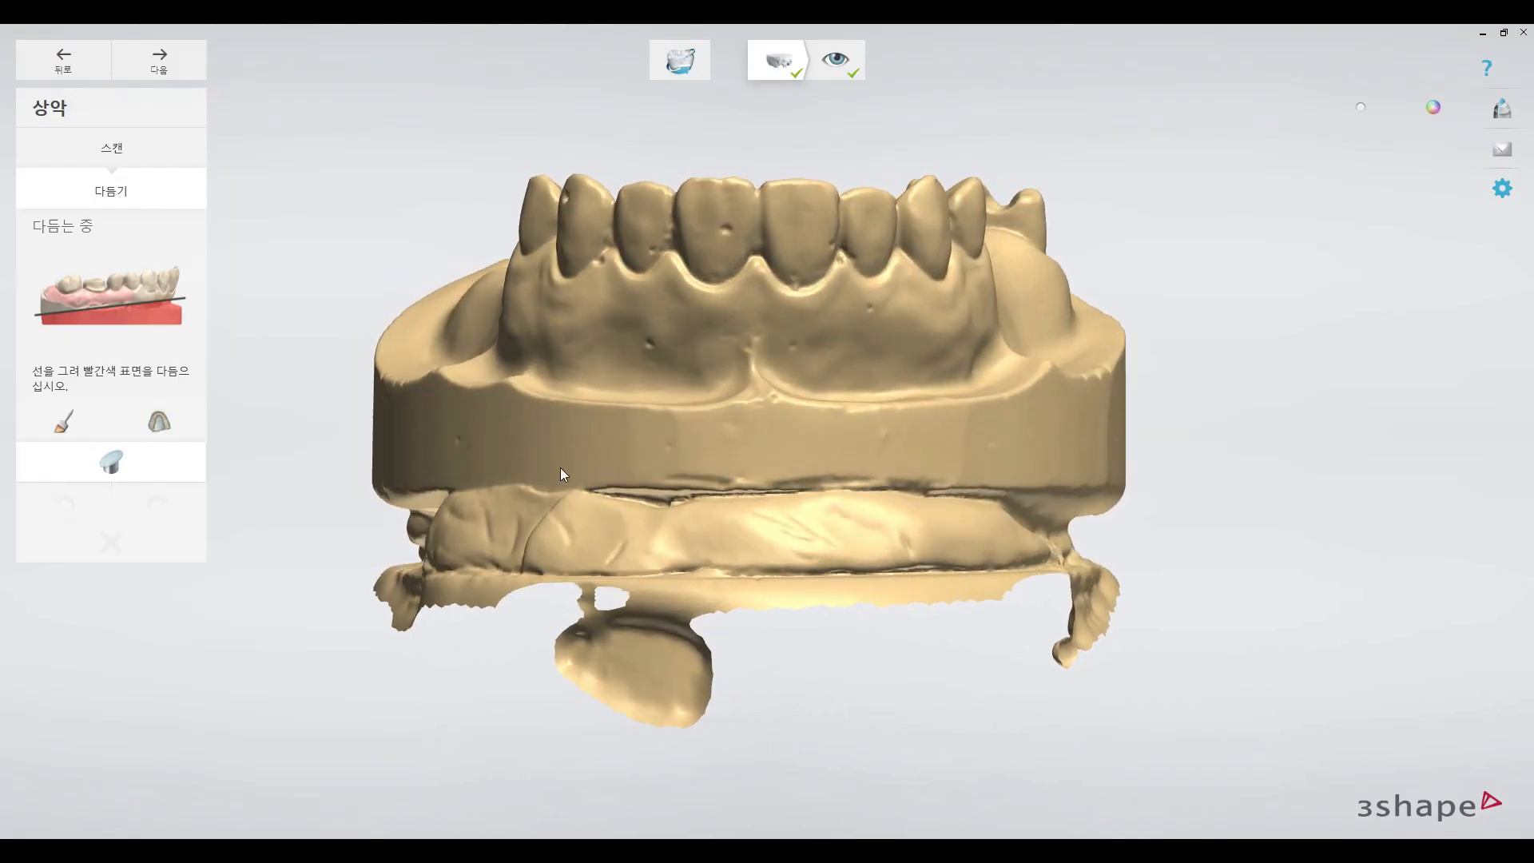
drag(329, 481, 1278, 465)
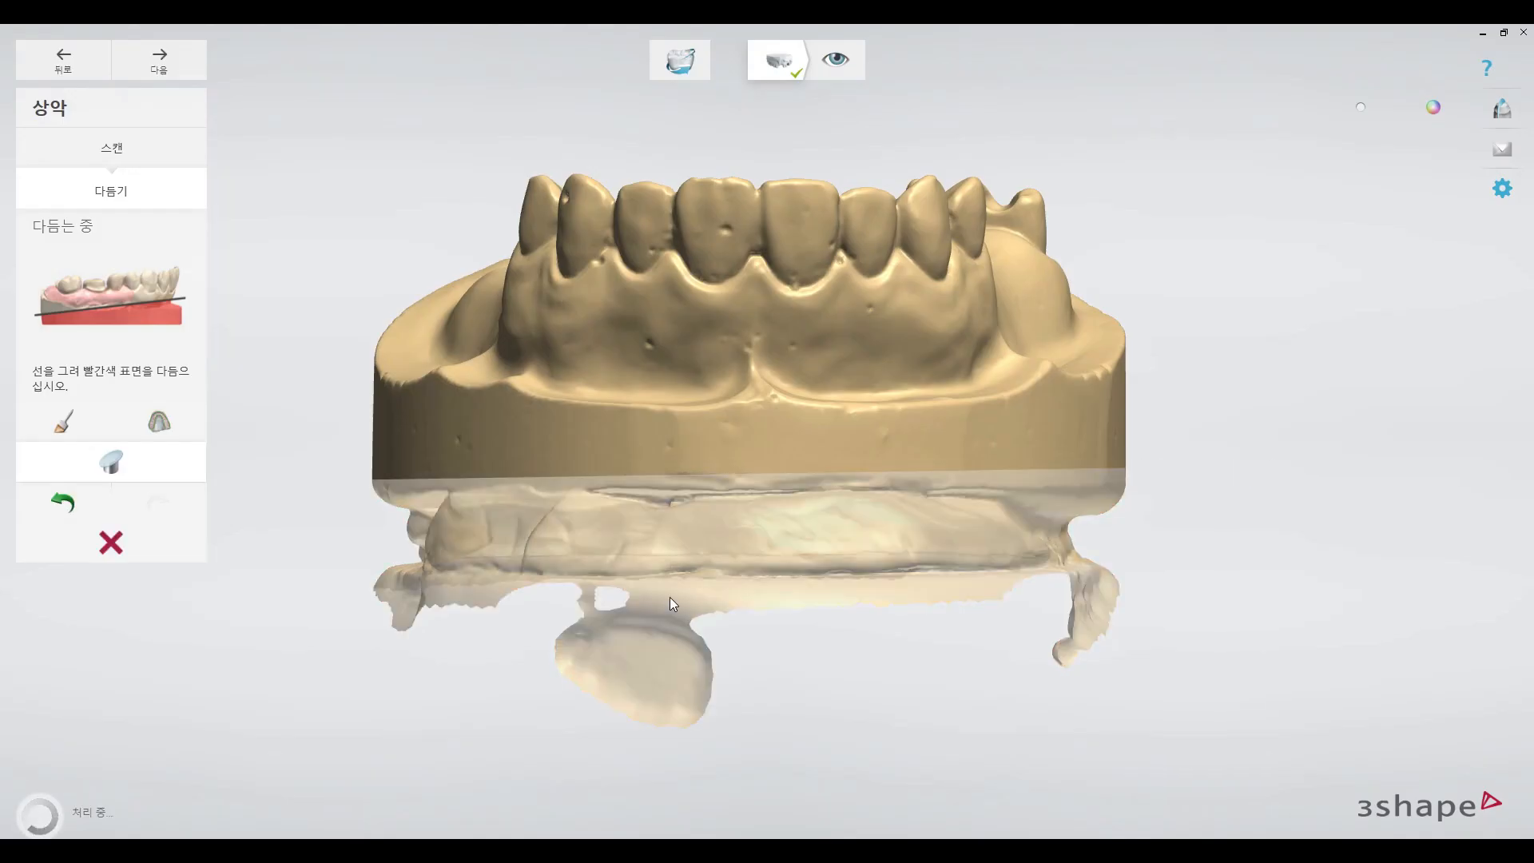
right_drag(424, 481, 1020, 412)
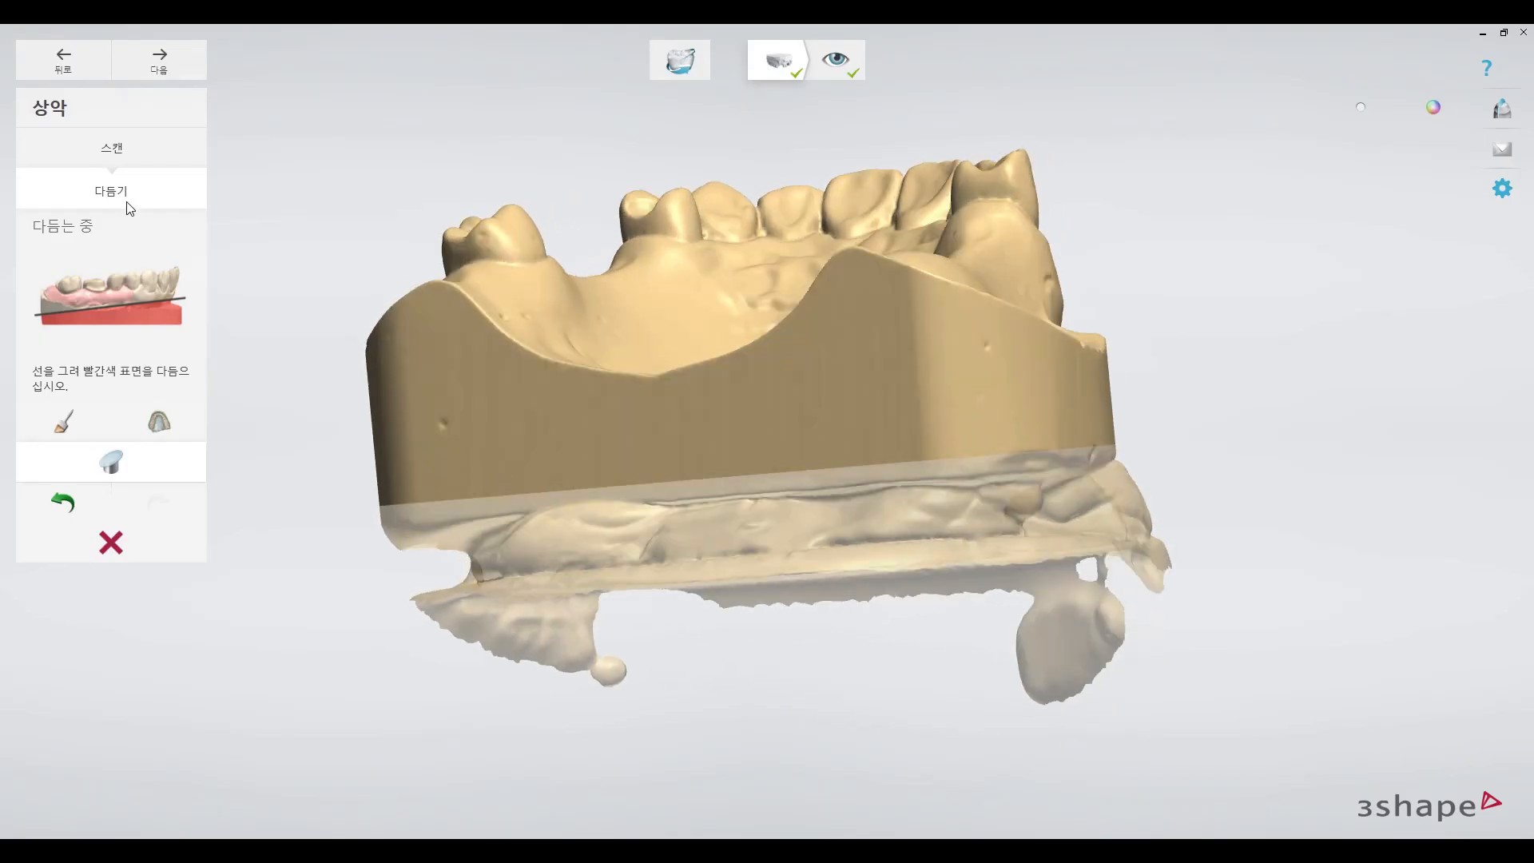
- Accept the trimmed upper scan, check it in the inspection stage, and open the scanned RPD frame order for design
click(161, 67)
right_drag(857, 521, 729, 552)
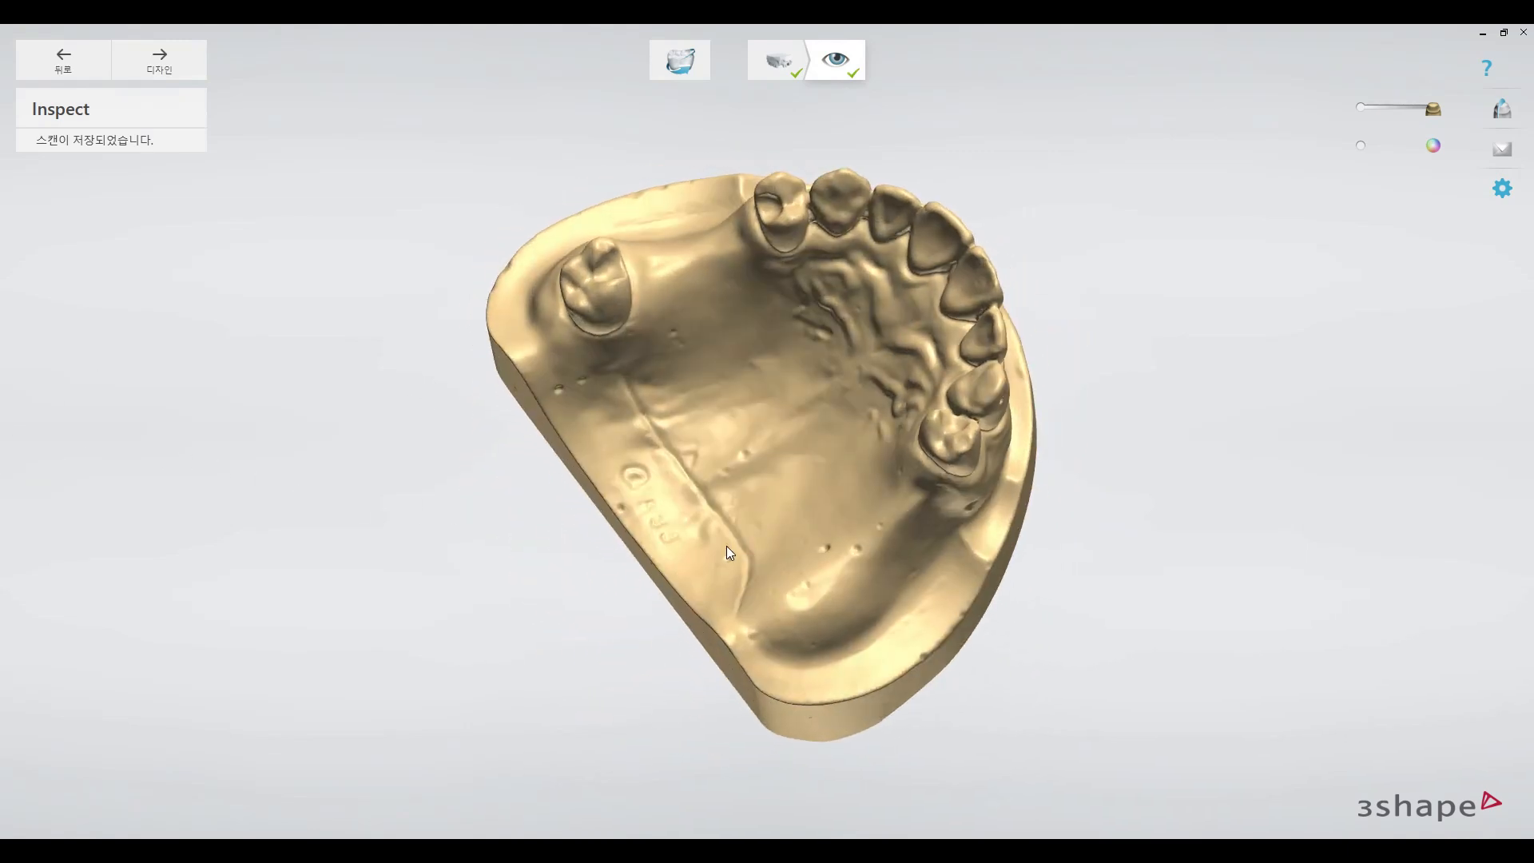
click(162, 70)
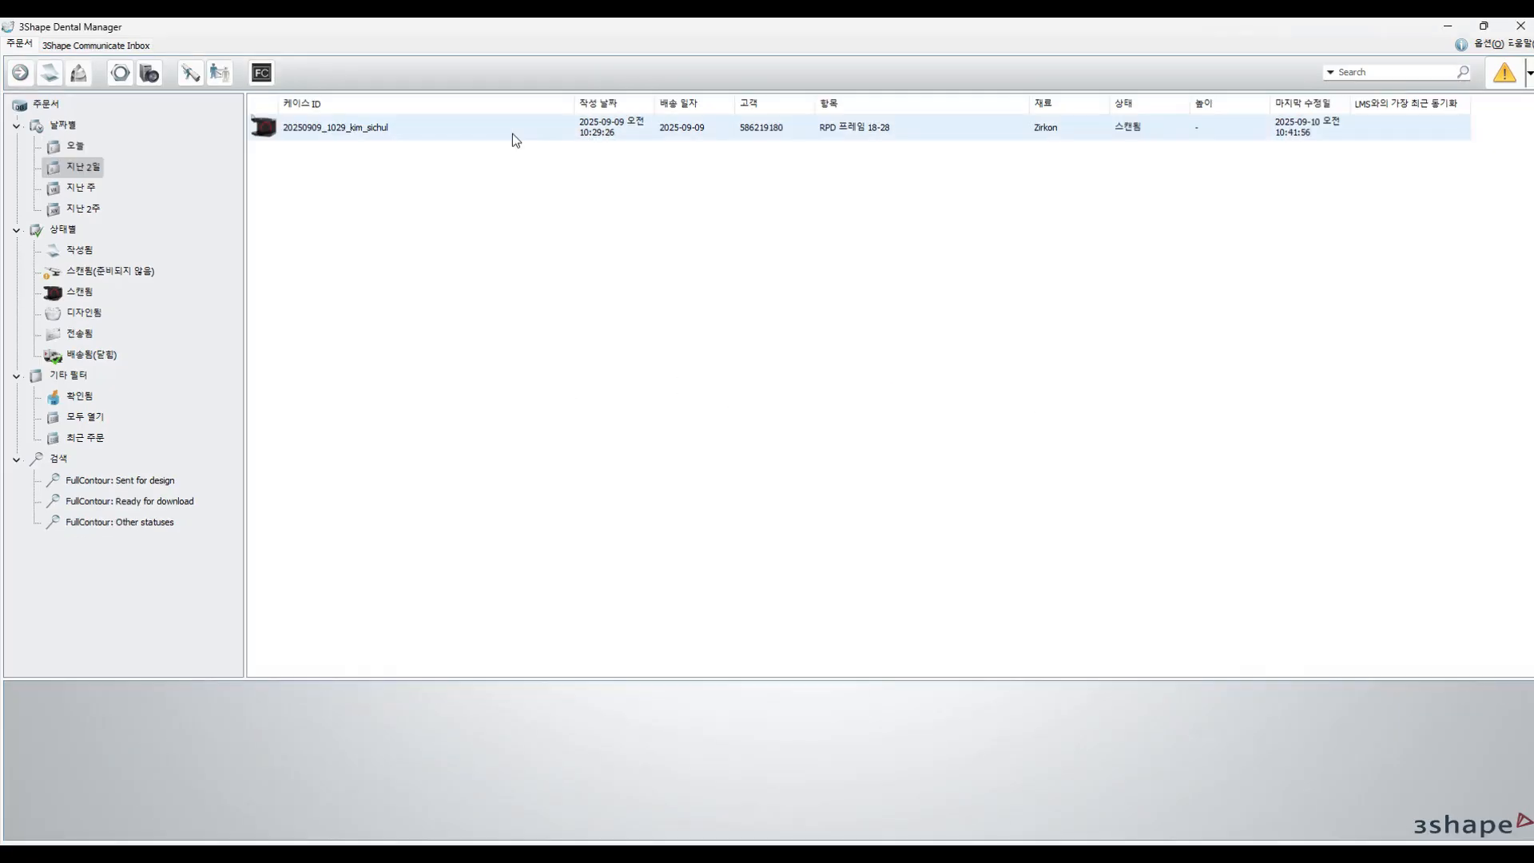
right_click(411, 129)
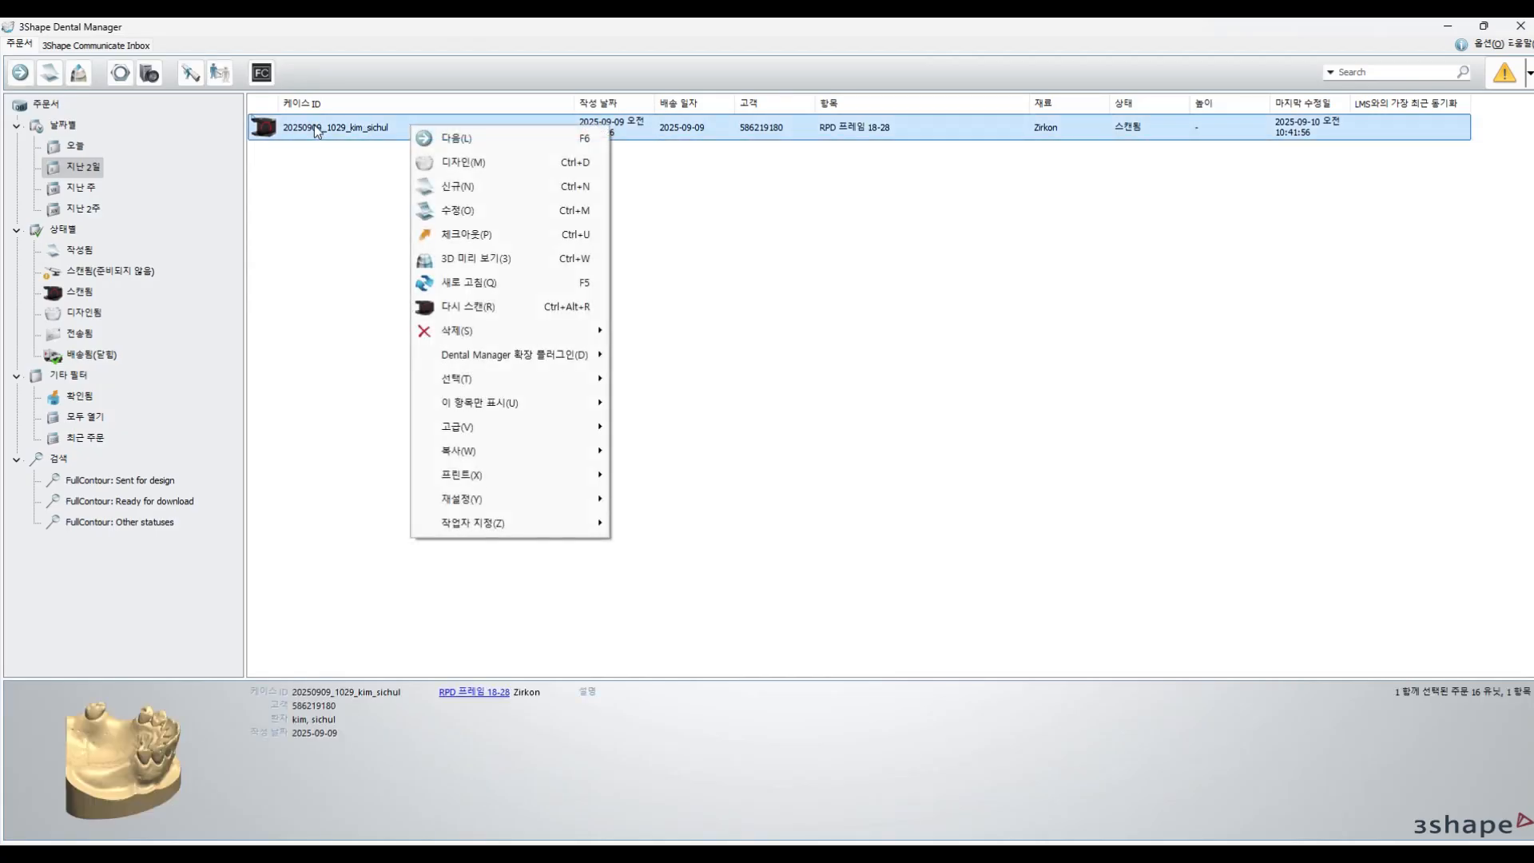
click(475, 163)
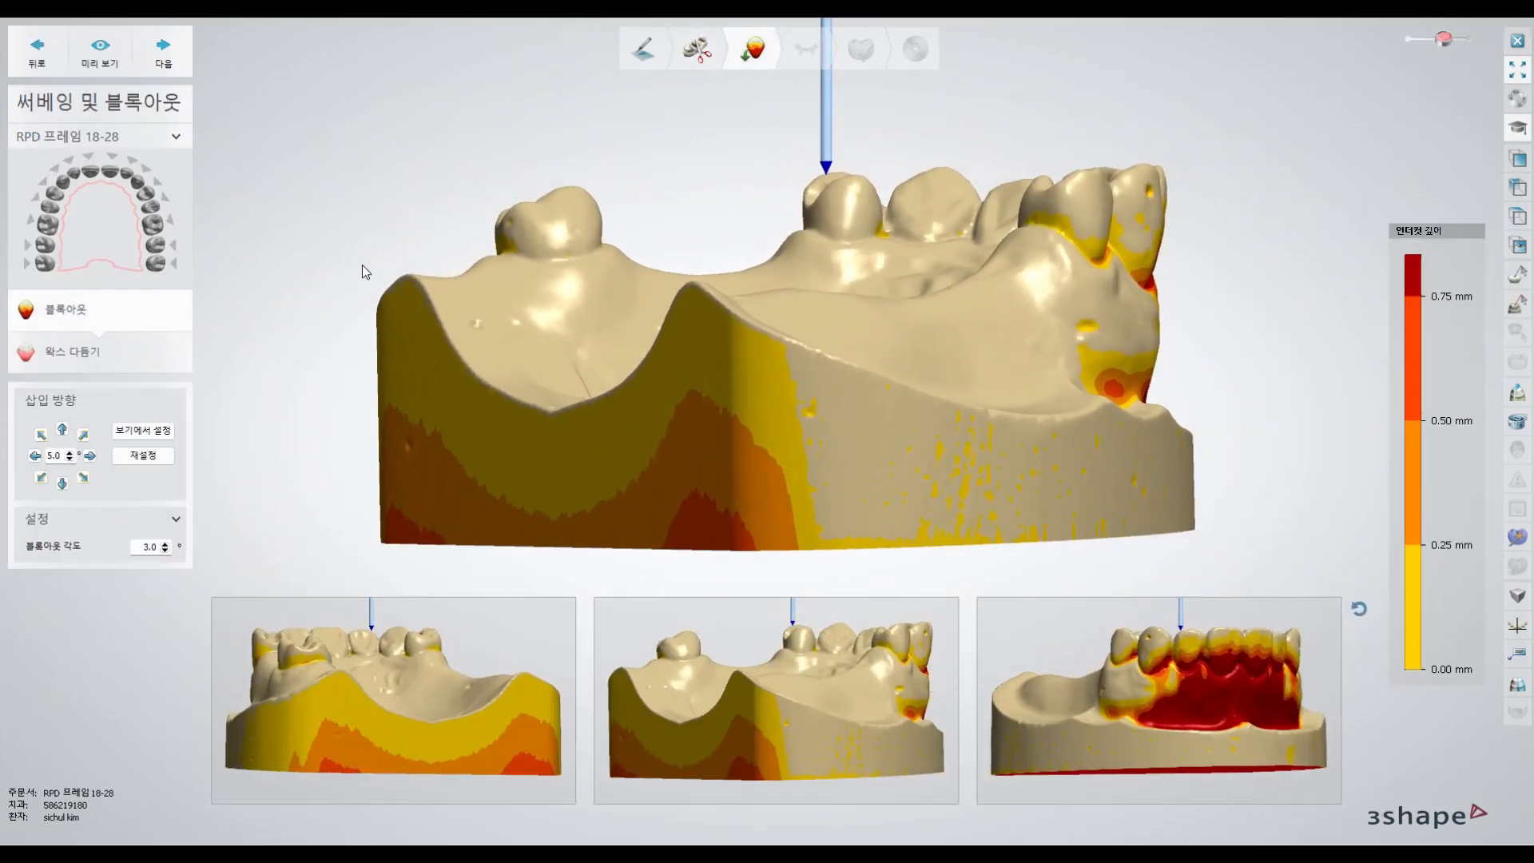
- Rotate the main view and the three small survey views to examine the model's undercuts from both sides and the back
right_drag(468, 440, 747, 435)
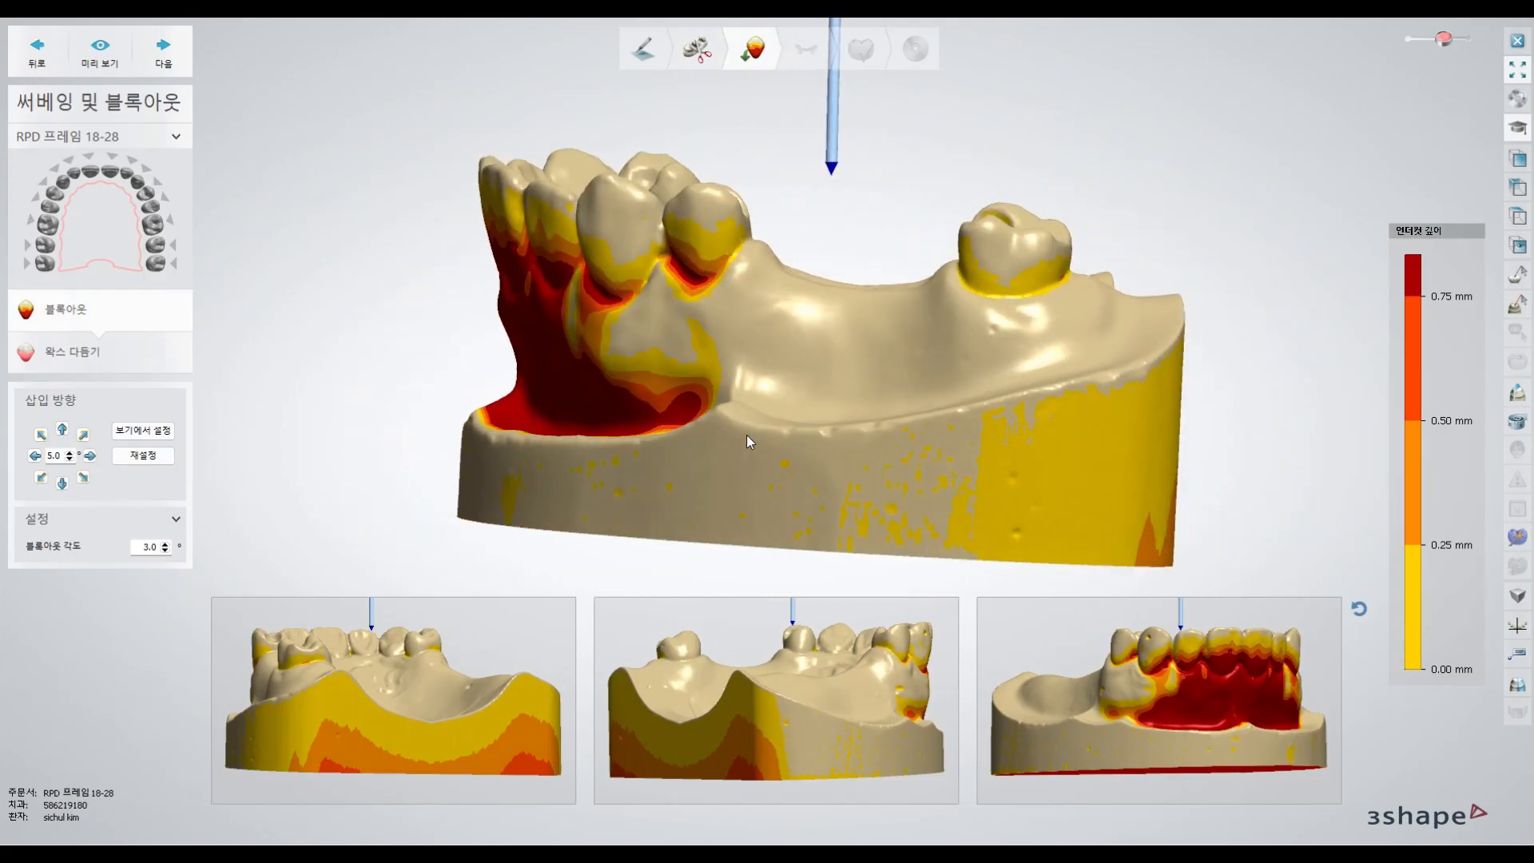
right_drag(352, 699, 478, 721)
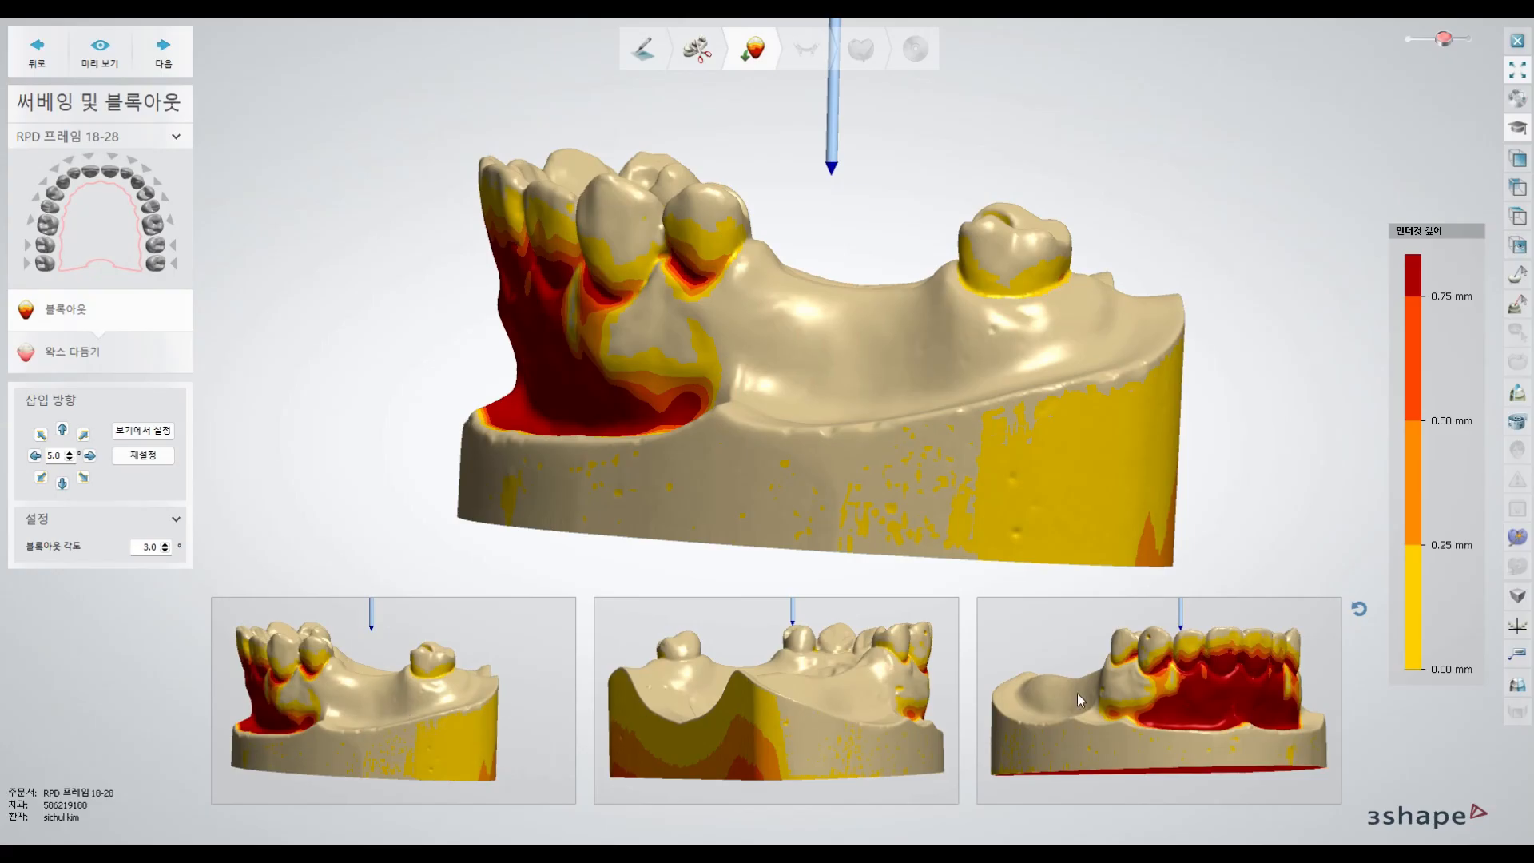
right_drag(1109, 696, 1202, 707)
right_drag(807, 722, 847, 724)
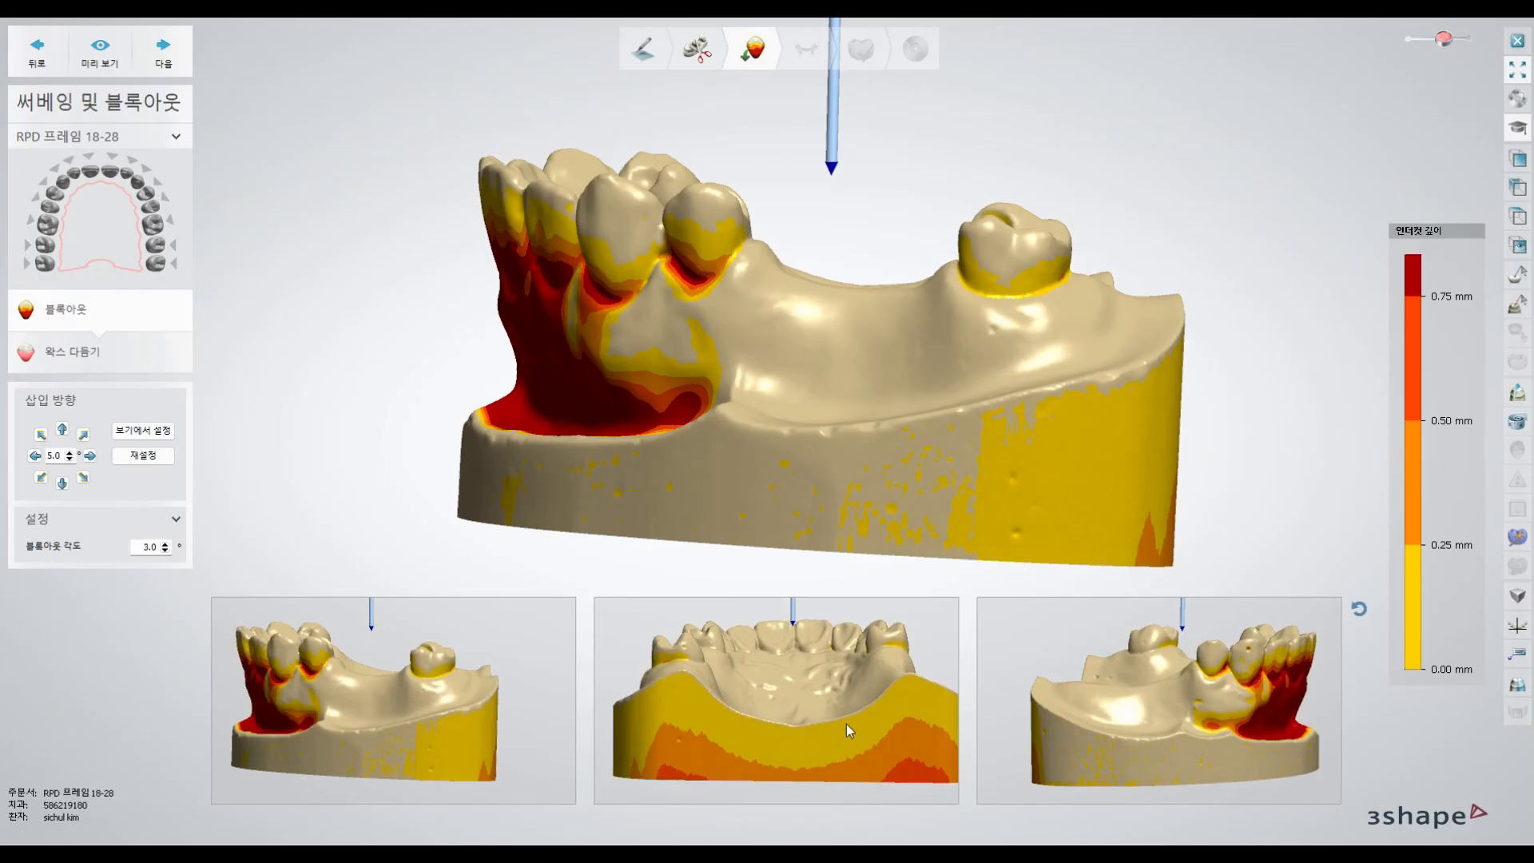
right_drag(971, 471, 1006, 471)
- Check the undercuts around the remaining teeth and set the insertion direction from an occlusal view of the model
right_drag(908, 337, 823, 462)
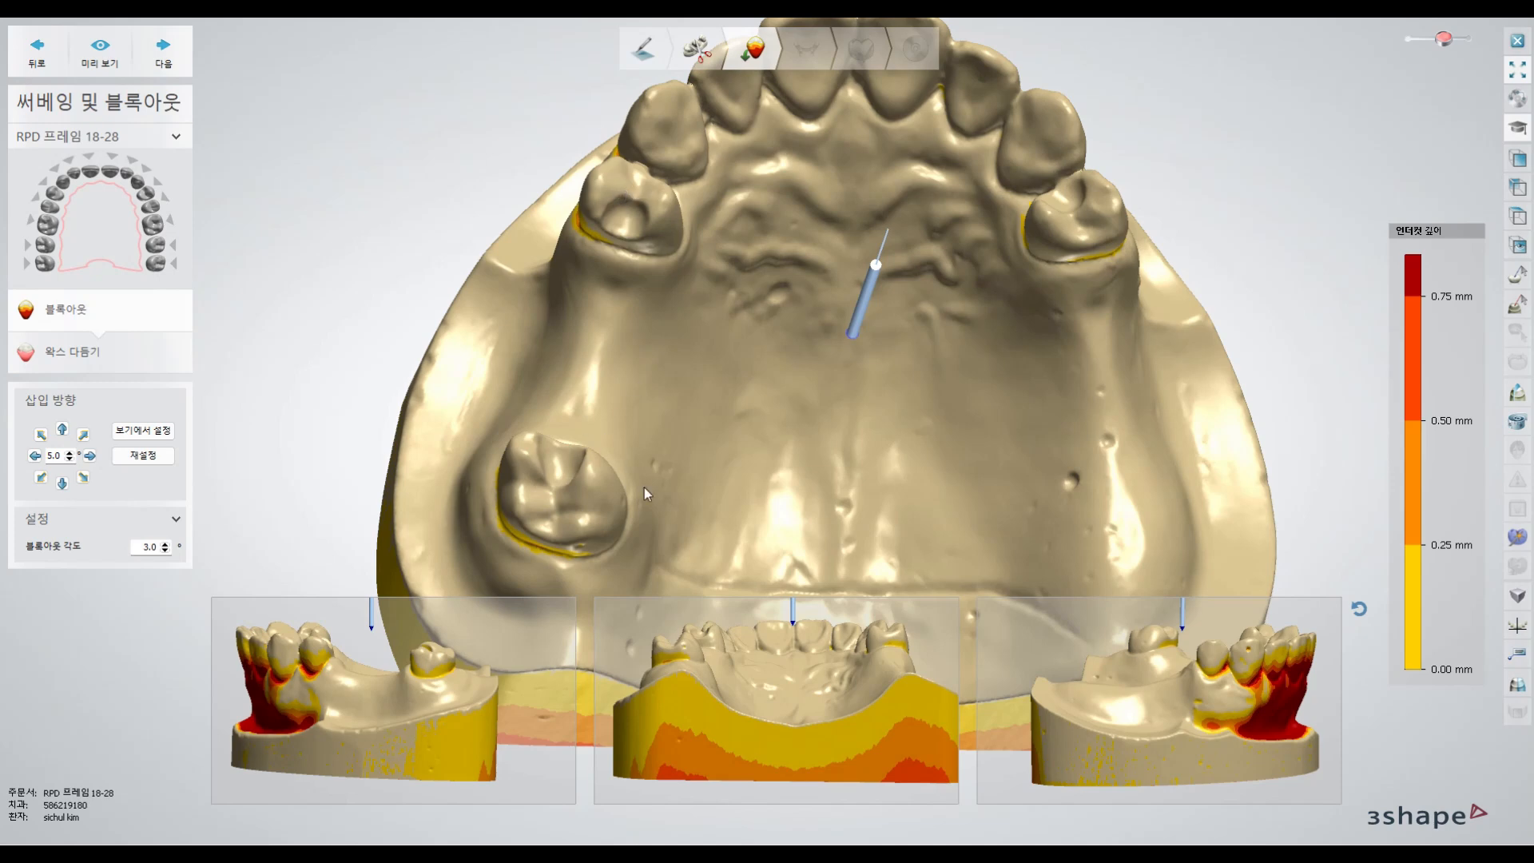
right_drag(674, 411, 893, 249)
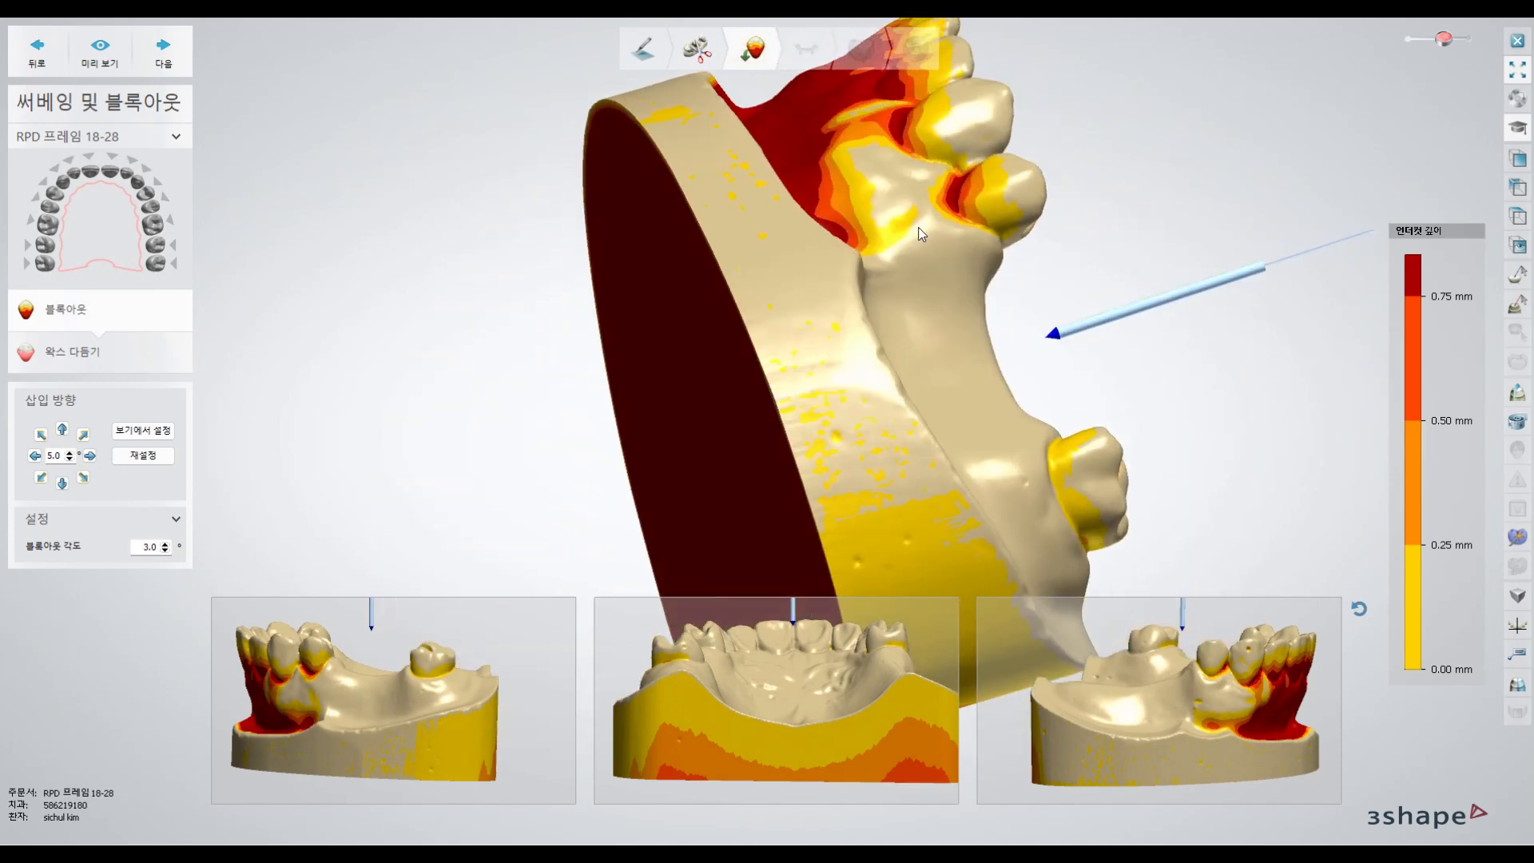
right_drag(1052, 507, 865, 290)
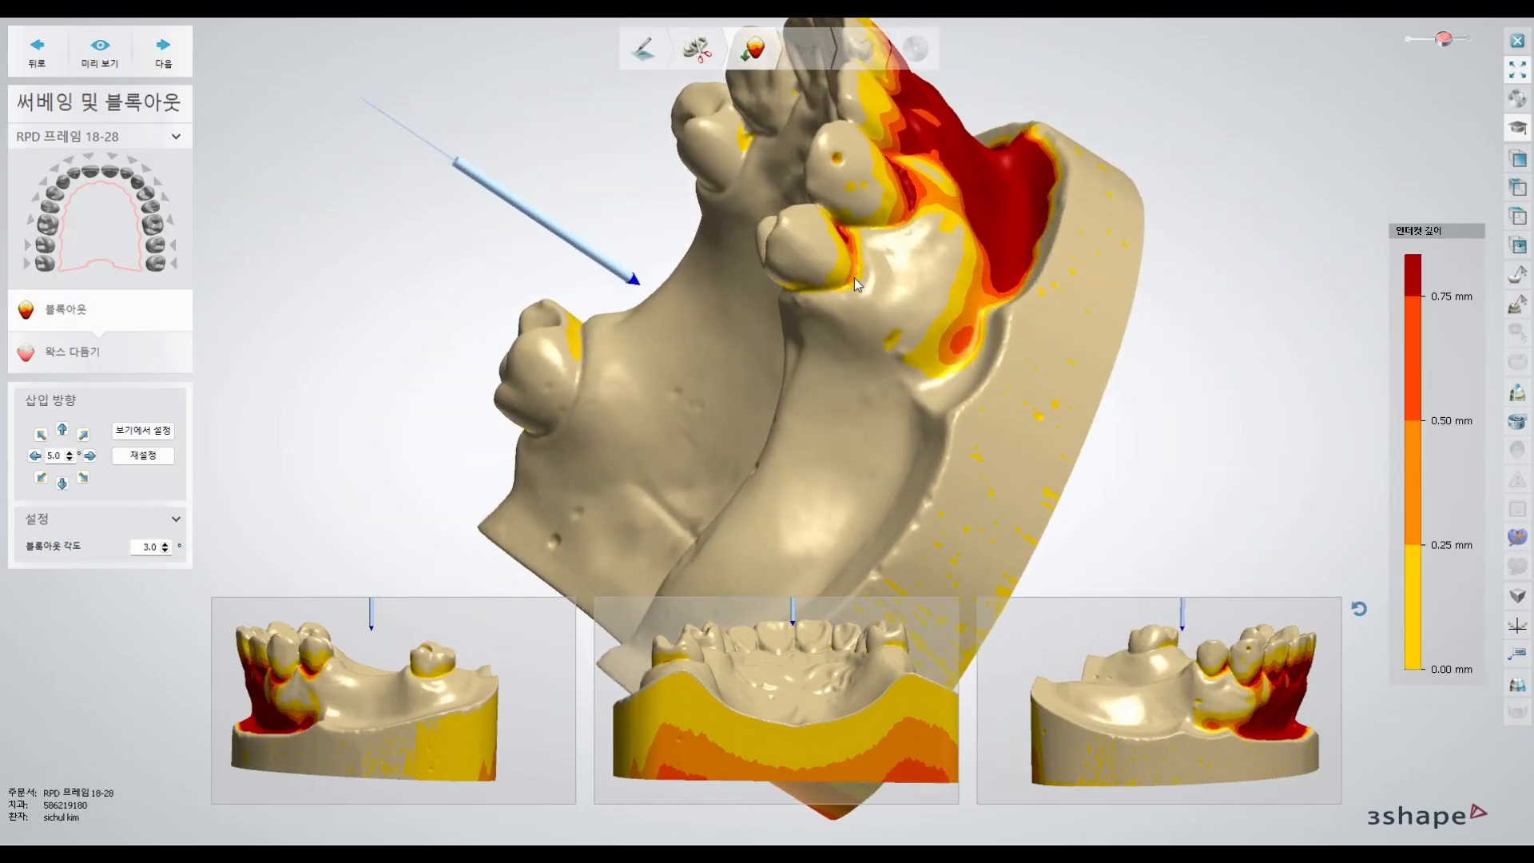
mouse_move(725, 385)
right_down()
mouse_move(708, 390)
mouse_move(764, 438)
mouse_move(767, 456)
mouse_move(755, 449)
right_up()
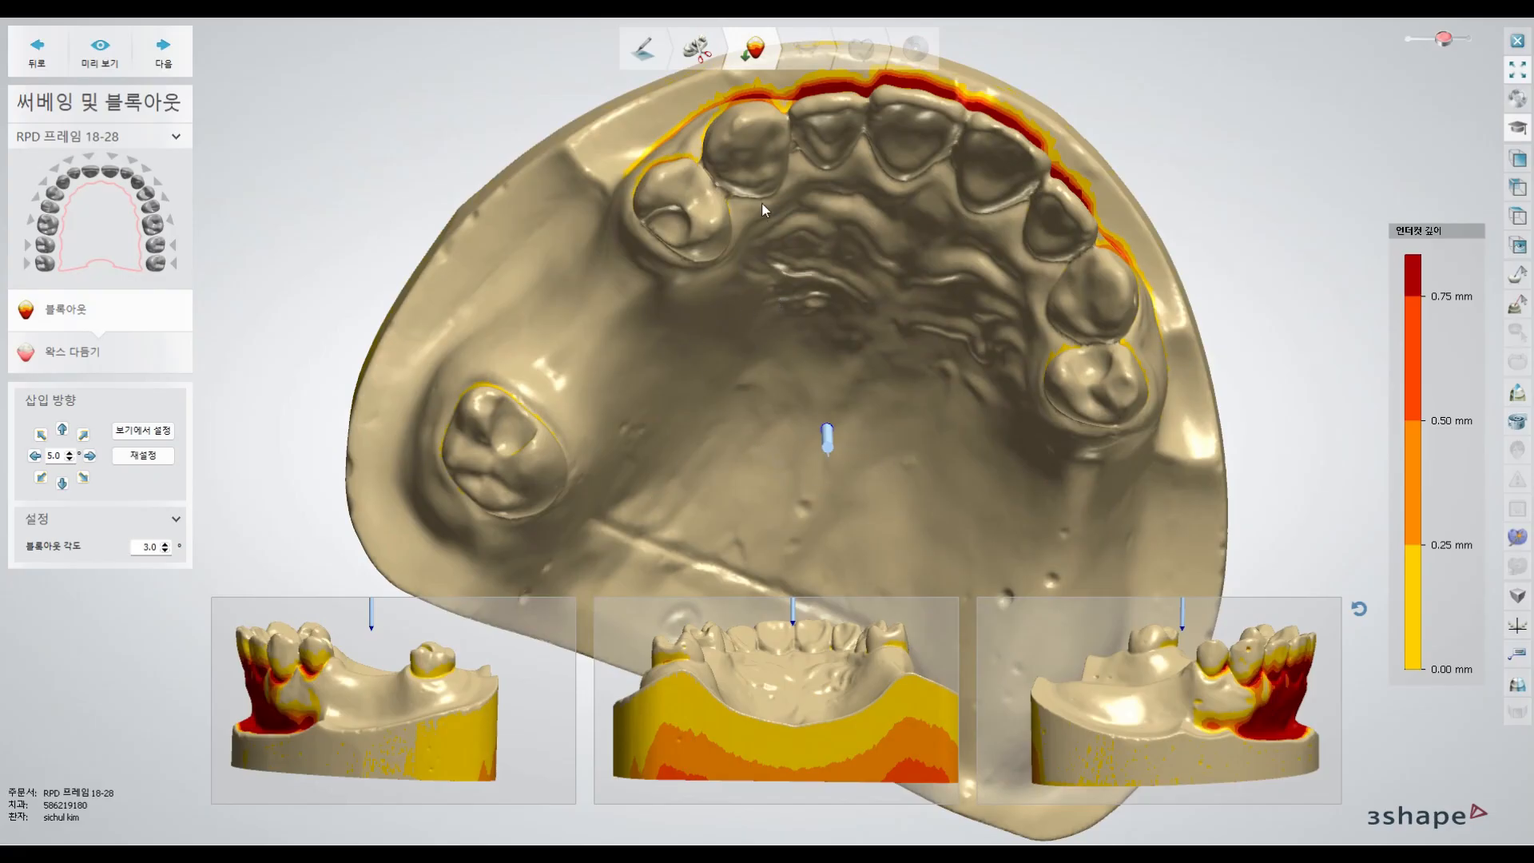
click(151, 442)
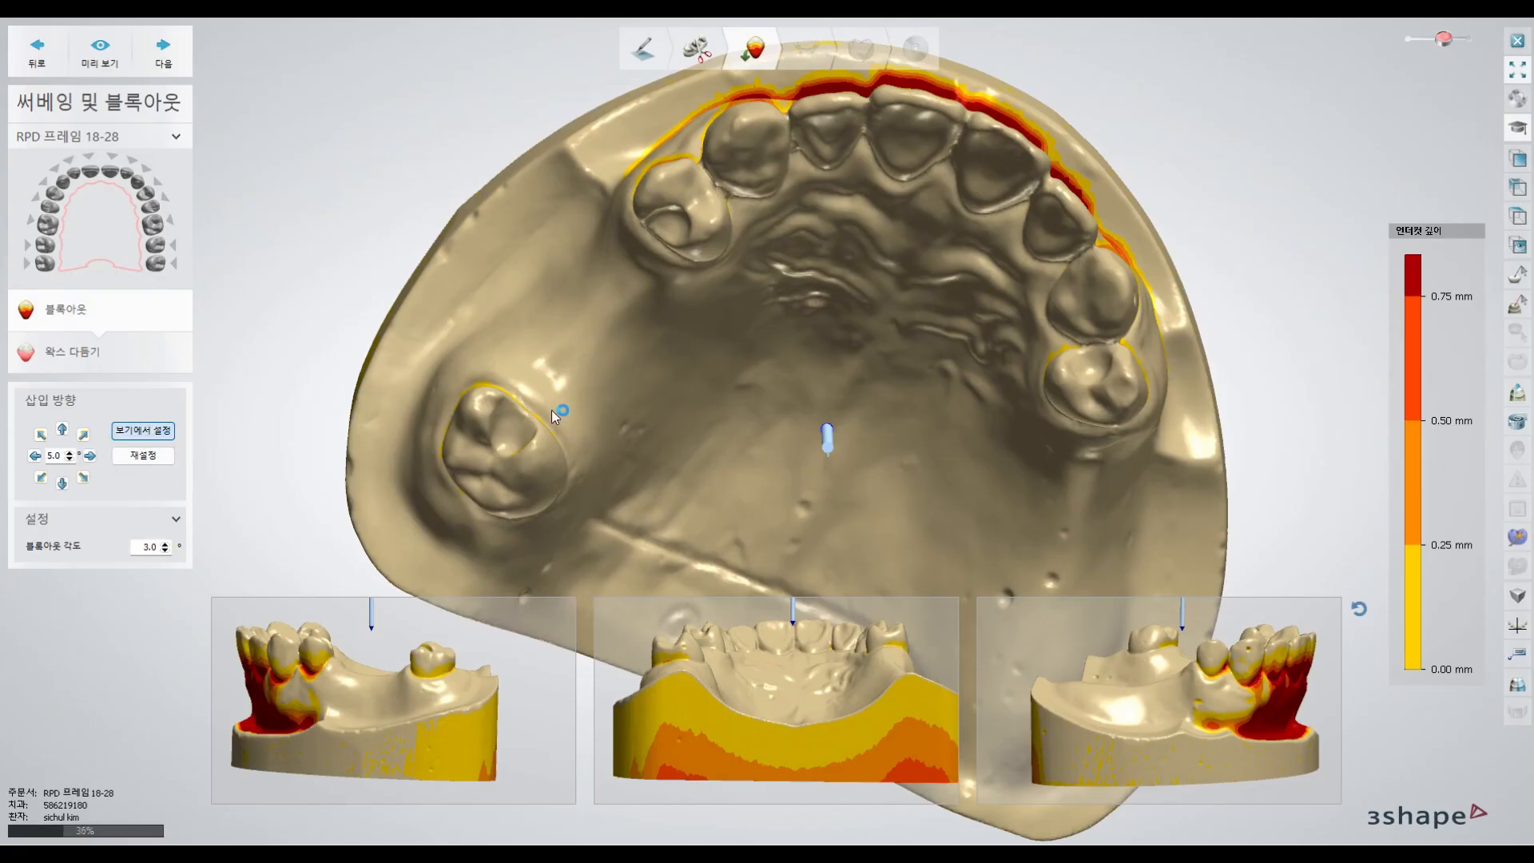
- Check the updated undercuts and redefine the insertion direction from a slightly adjusted occlusal view
mouse_move(731, 409)
right_down()
mouse_move(703, 394)
mouse_move(784, 350)
mouse_move(913, 368)
mouse_move(933, 390)
mouse_move(582, 340)
mouse_move(711, 405)
right_up()
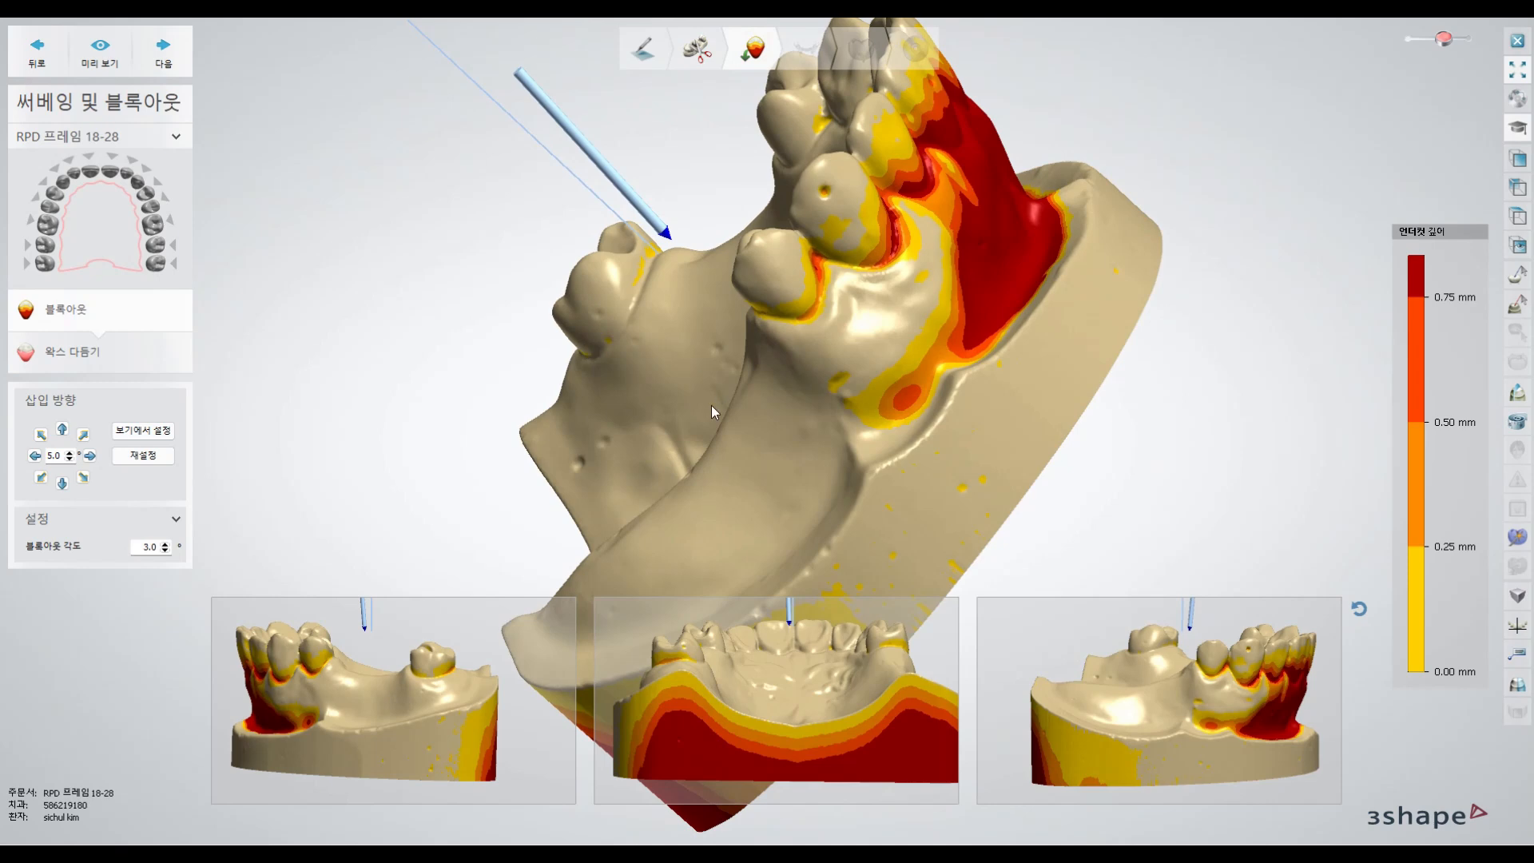
right_drag(586, 367, 696, 490)
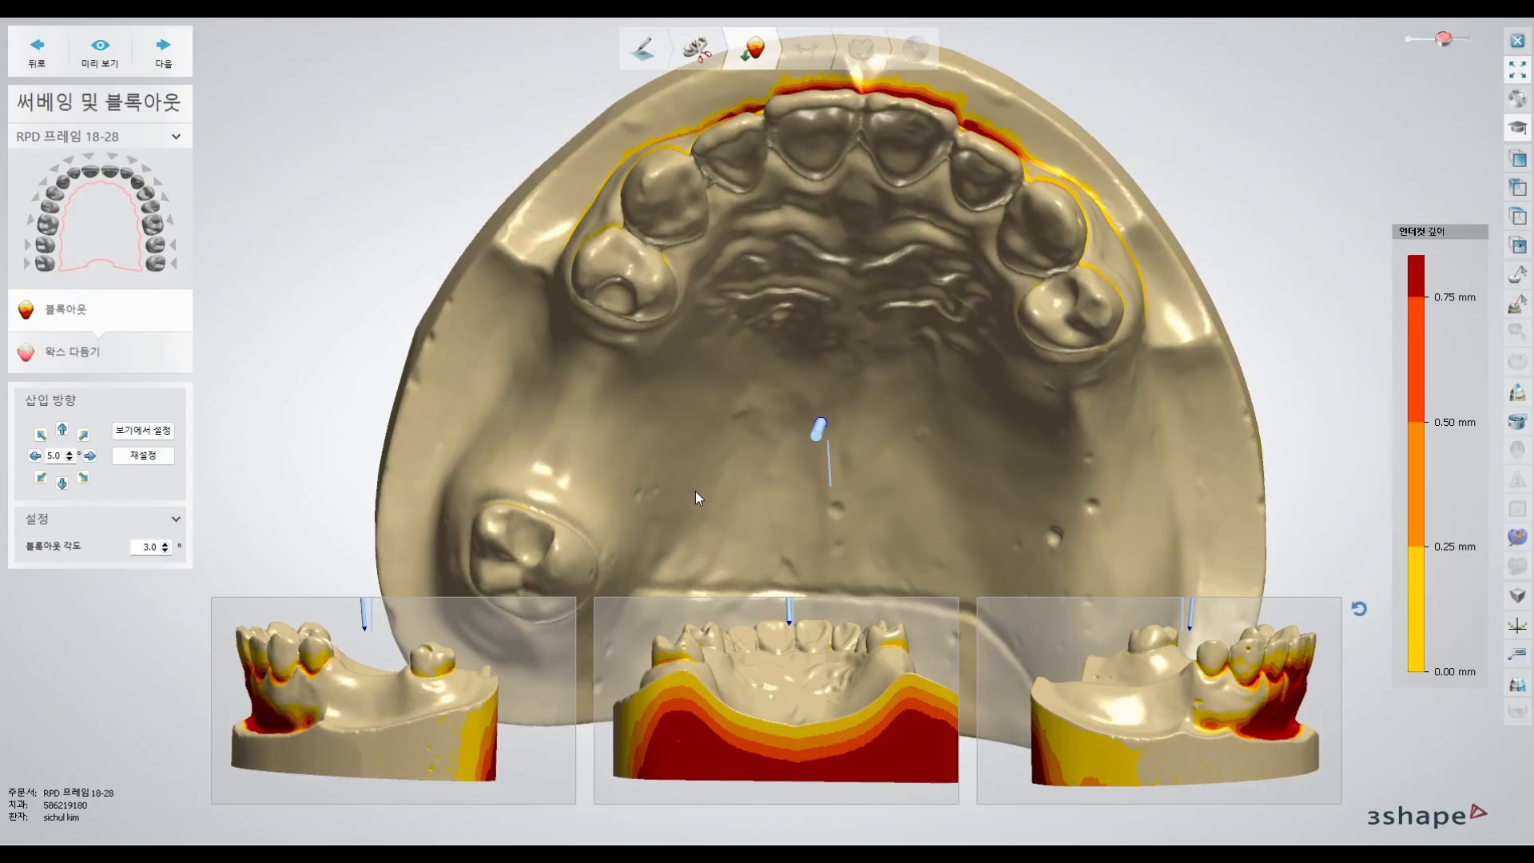
right_drag(710, 480, 711, 478)
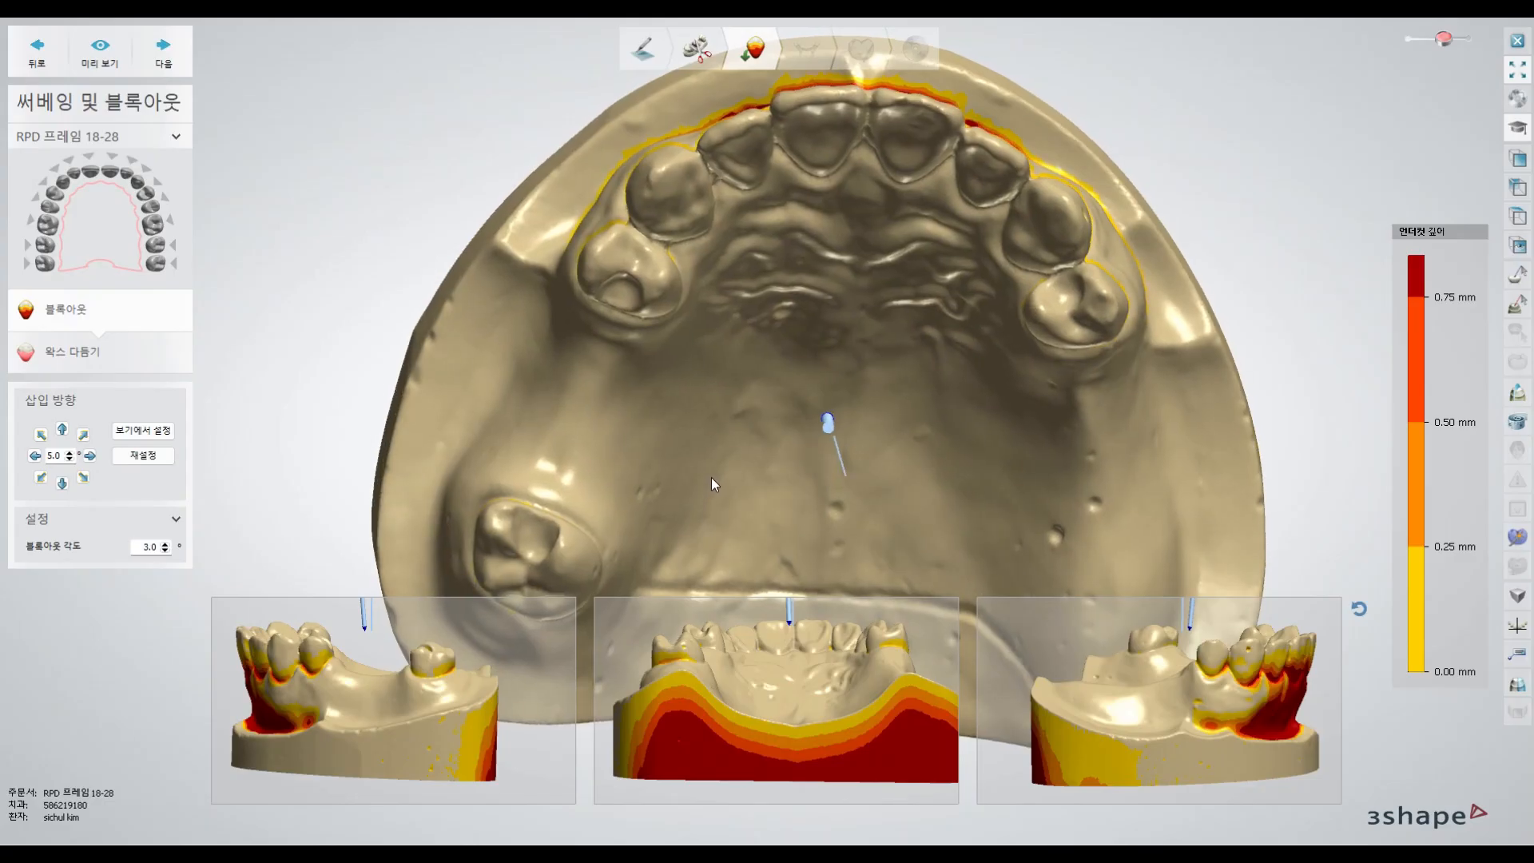
click(143, 430)
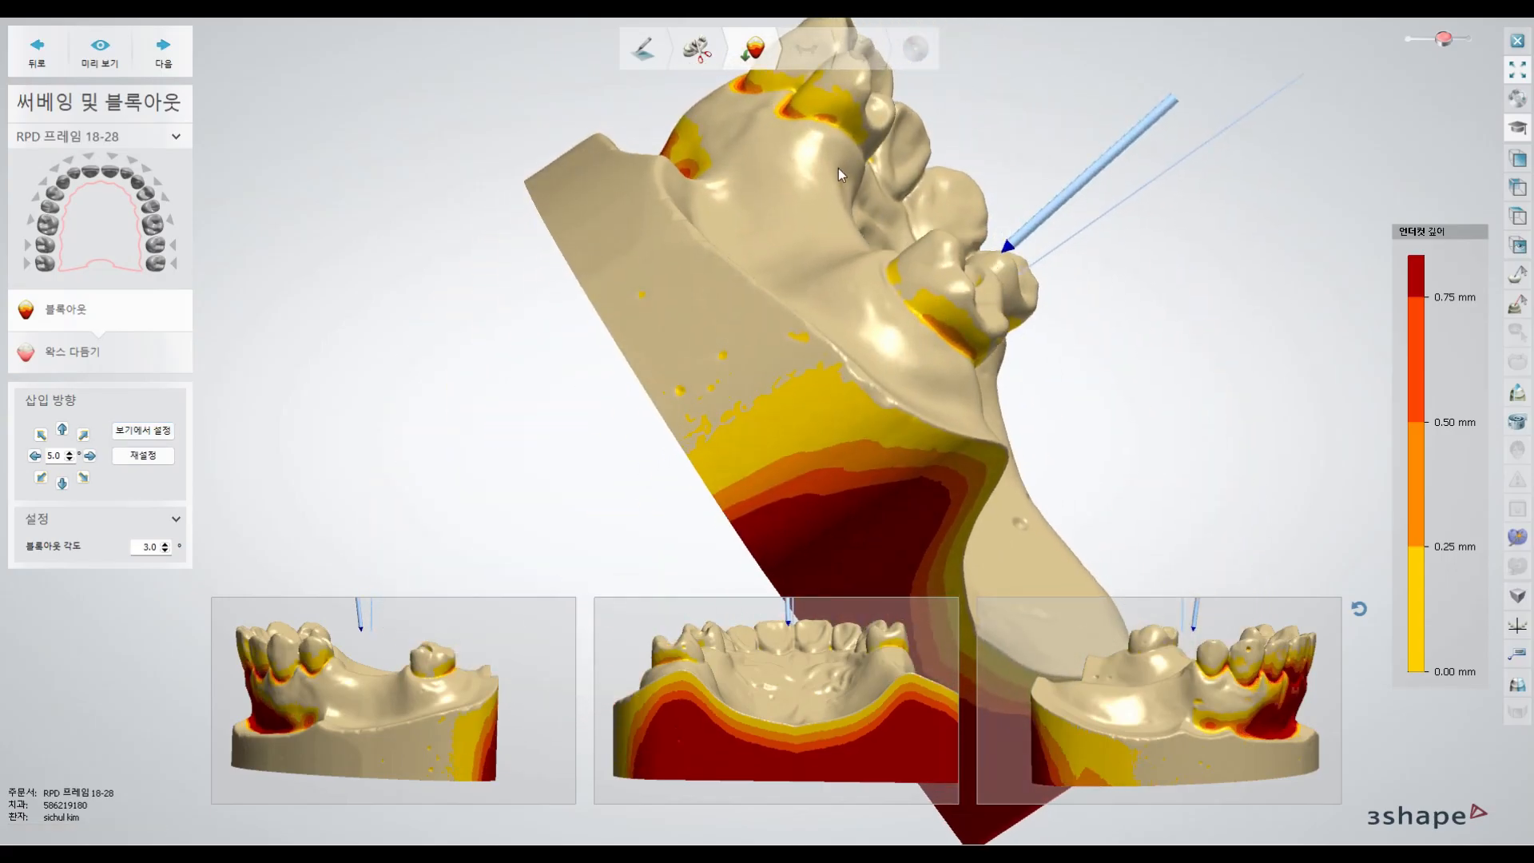
- Examine the undercuts on the outer tooth surfaces from both sides and preview the block-out
right_drag(837, 168, 891, 262)
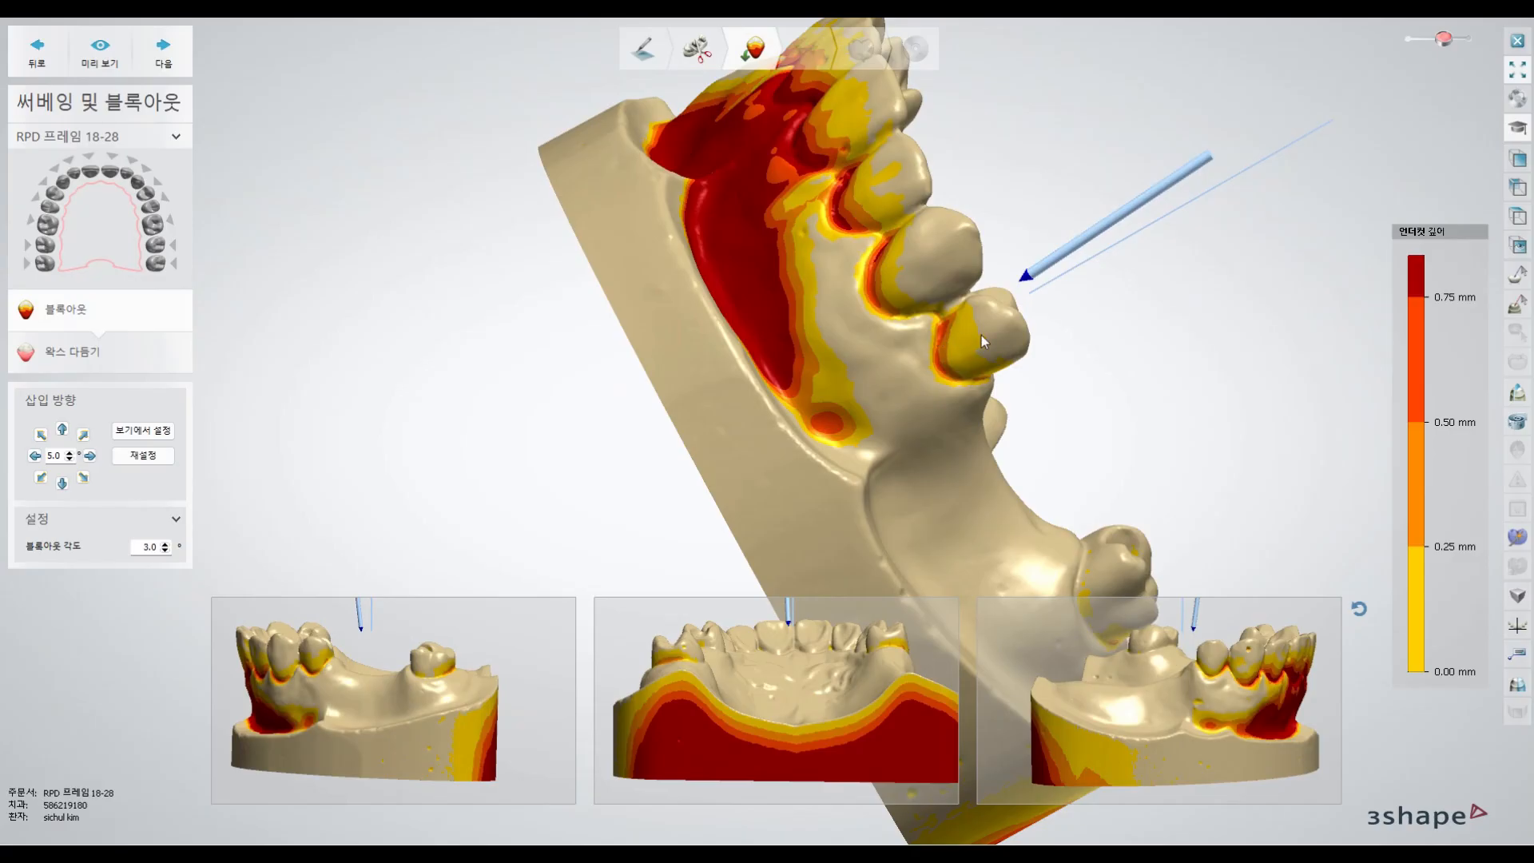
right_drag(1049, 328, 823, 448)
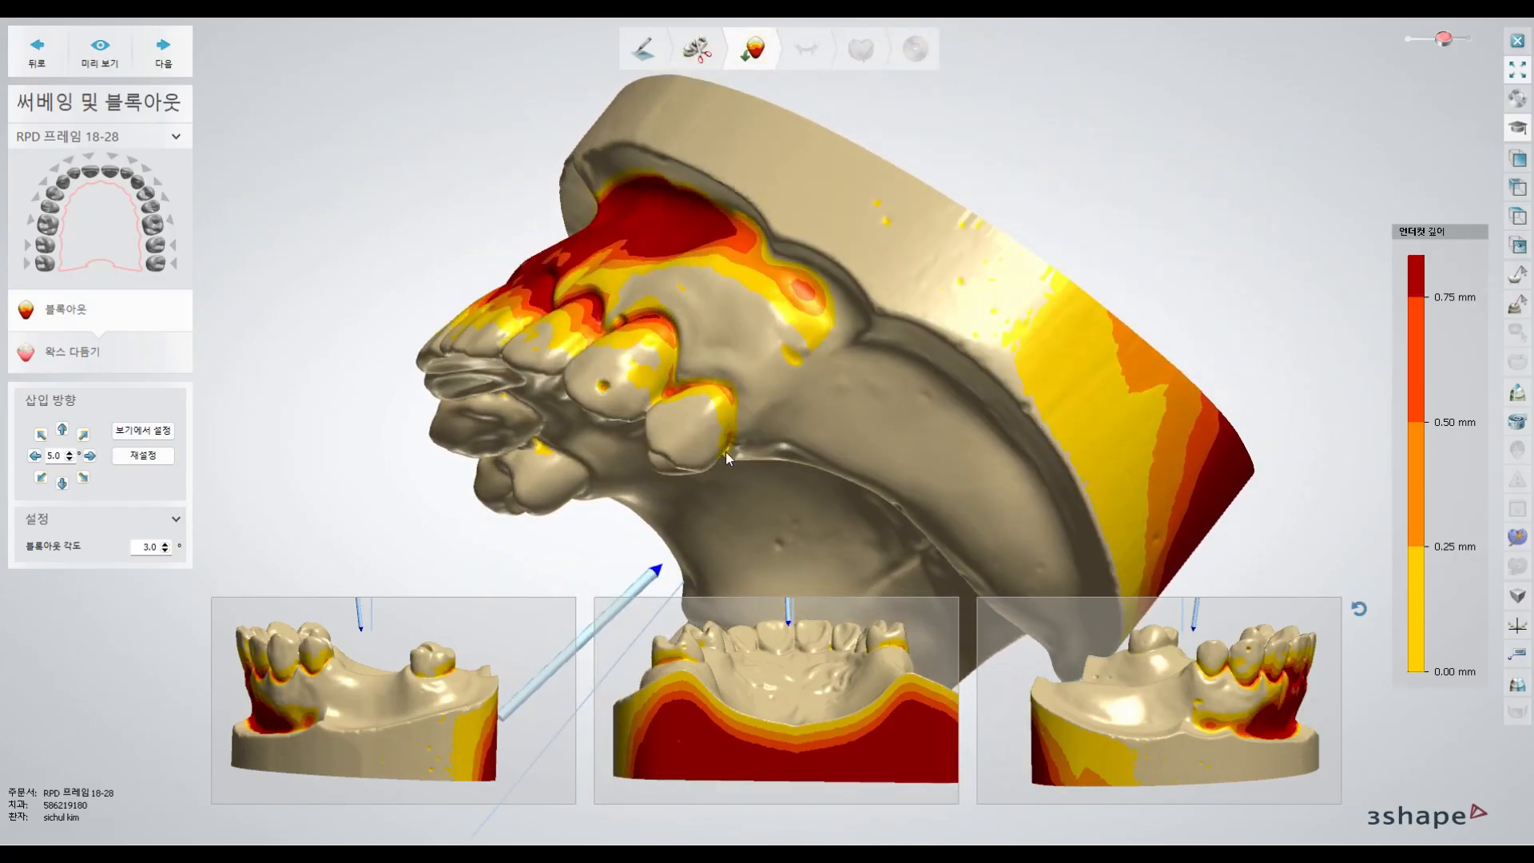
right_drag(599, 503, 626, 399)
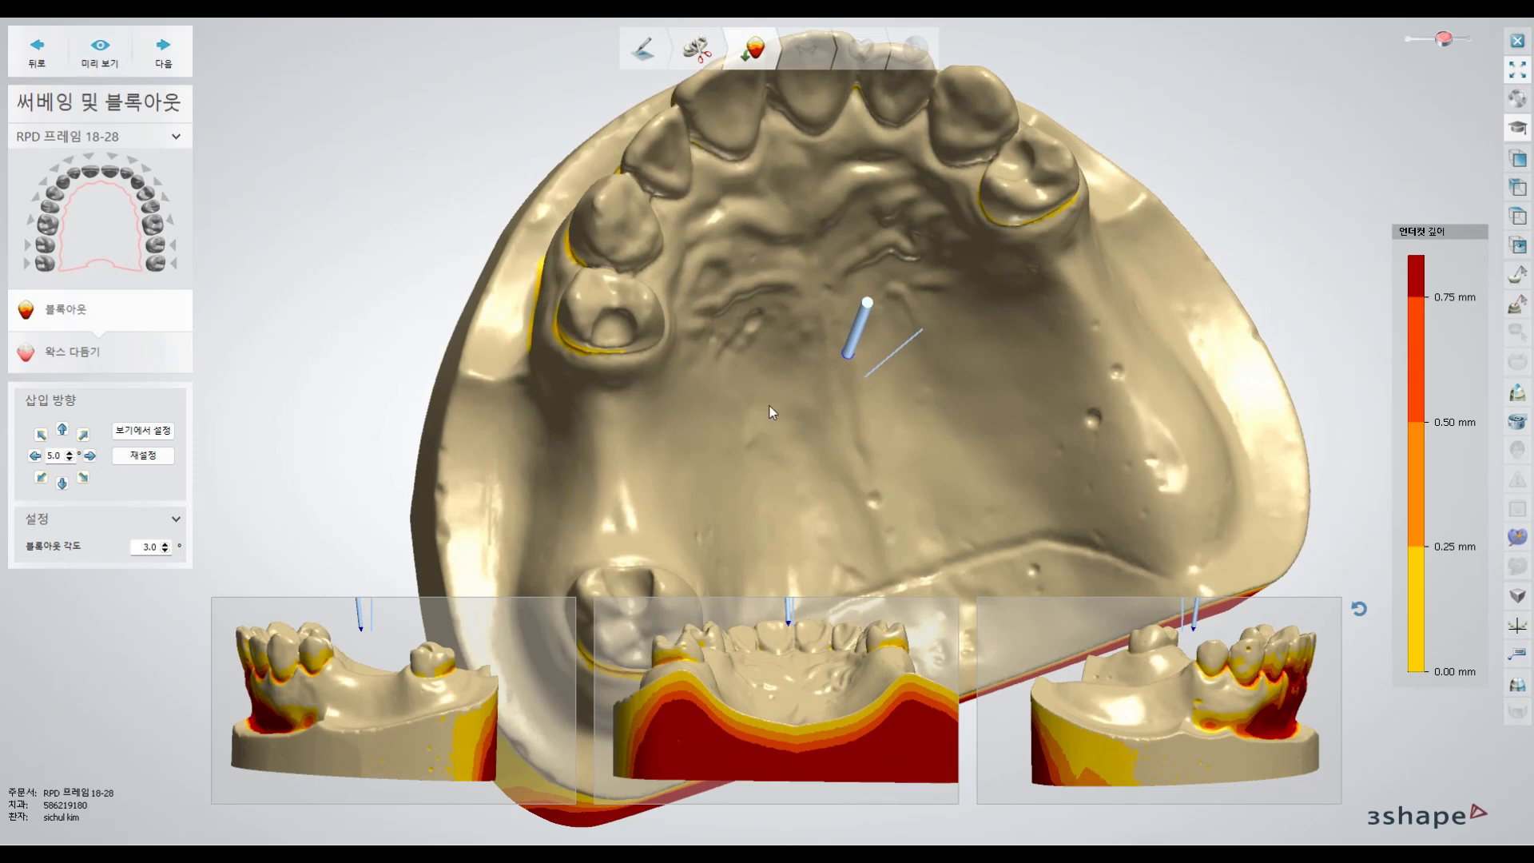
click(108, 64)
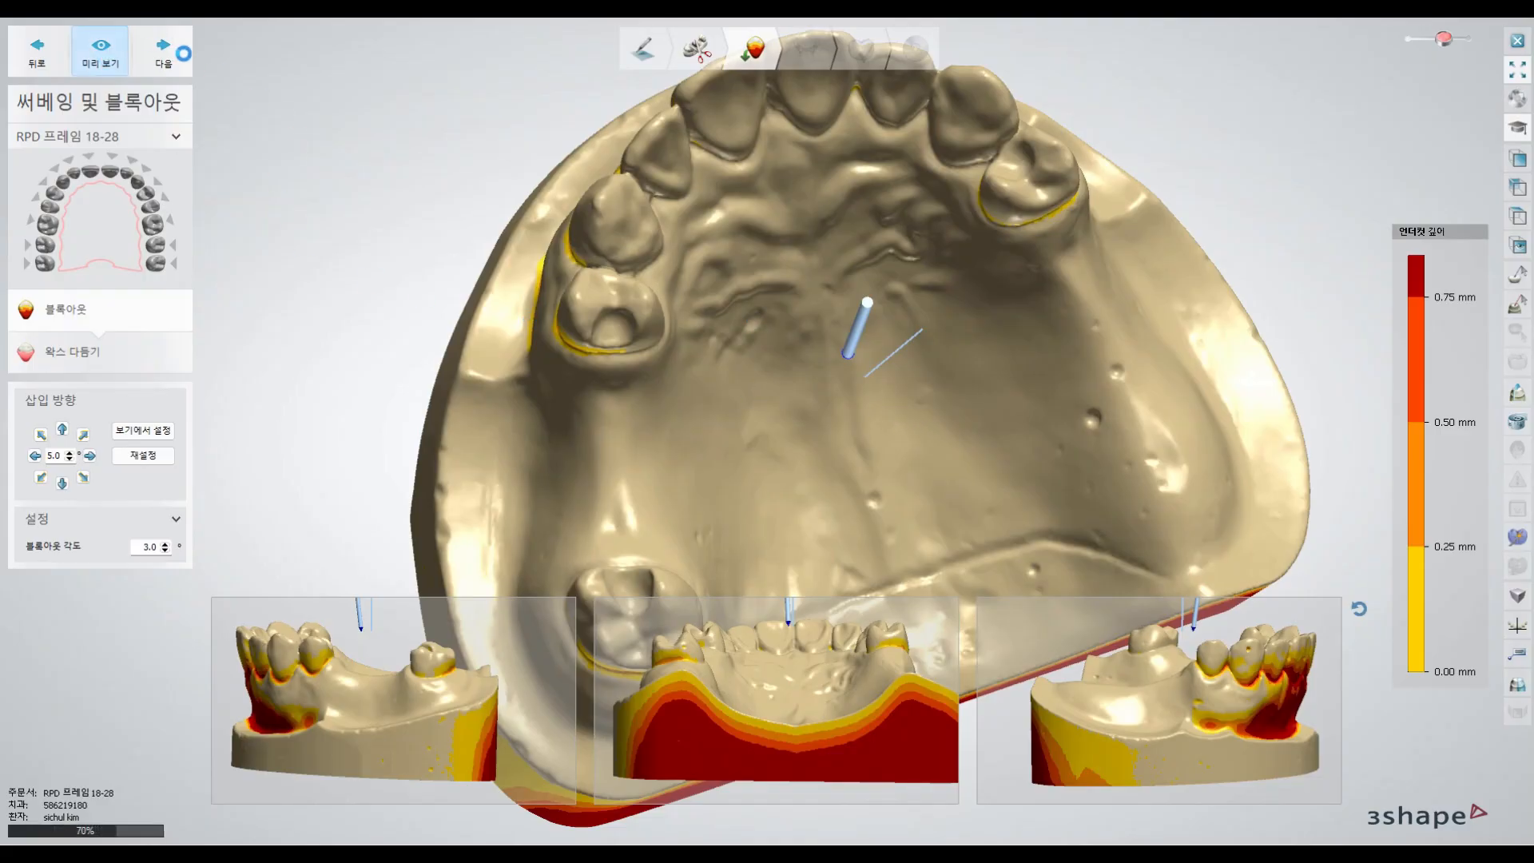
- Inspect the blocked-out model and start wax trimming with the add-wax knife at the pitted edentulous ridge
right_drag(768, 415, 629, 393)
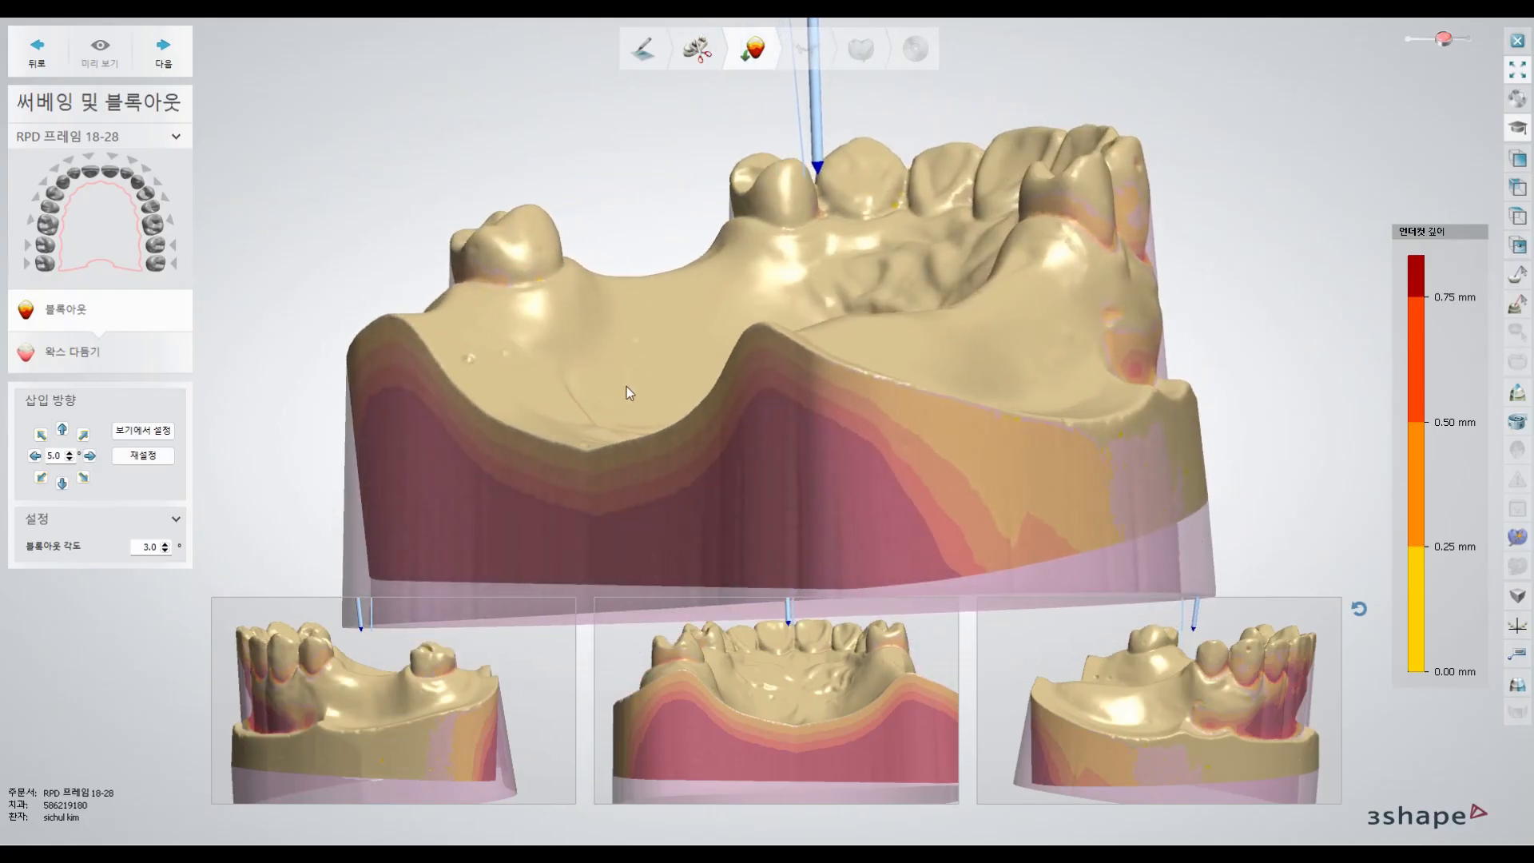
click(104, 355)
right_drag(463, 355, 544, 454)
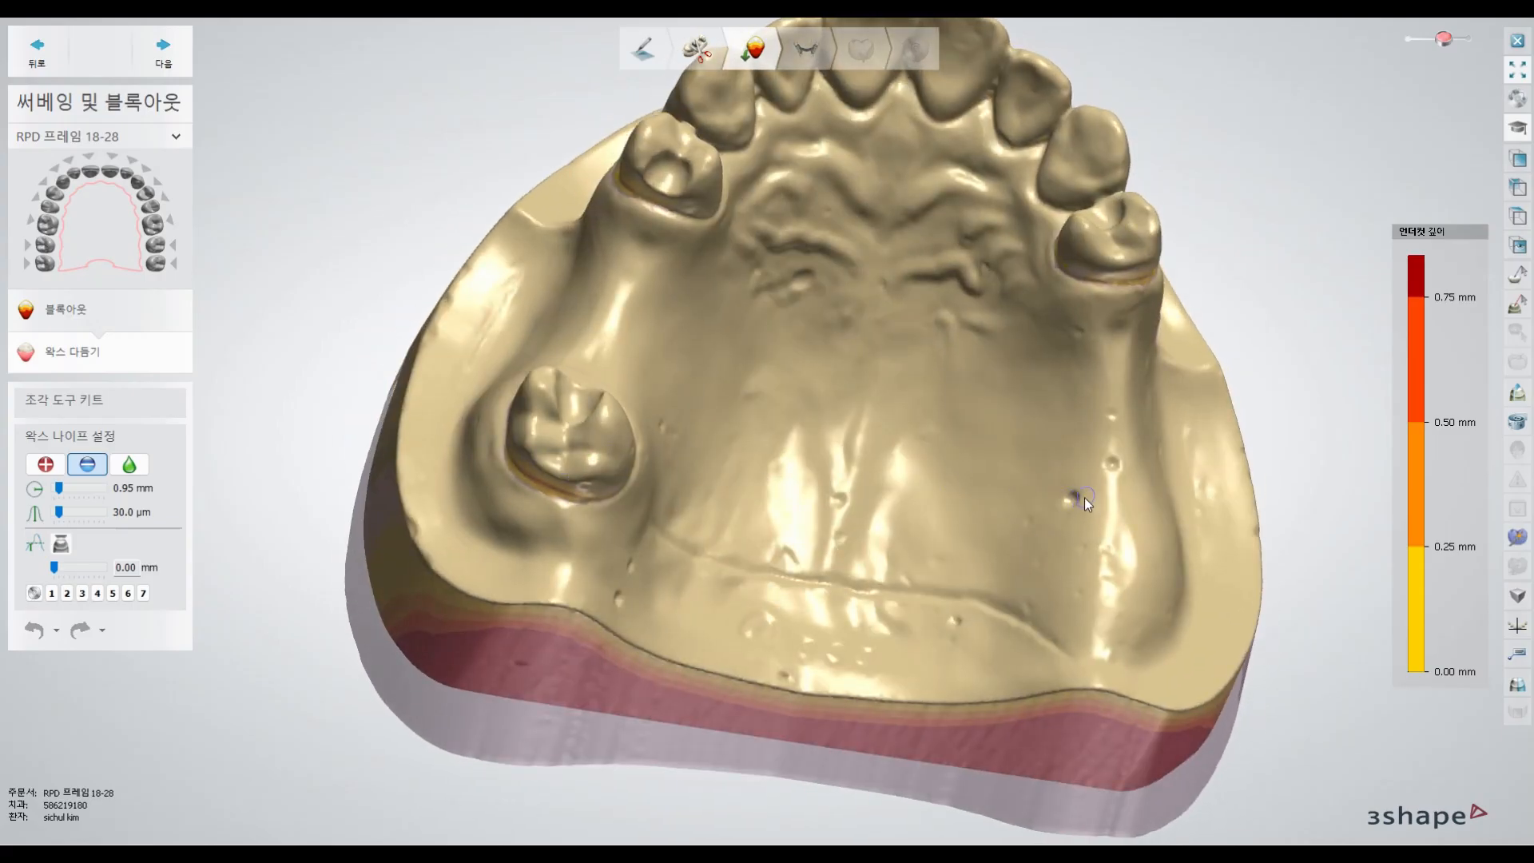
click(46, 464)
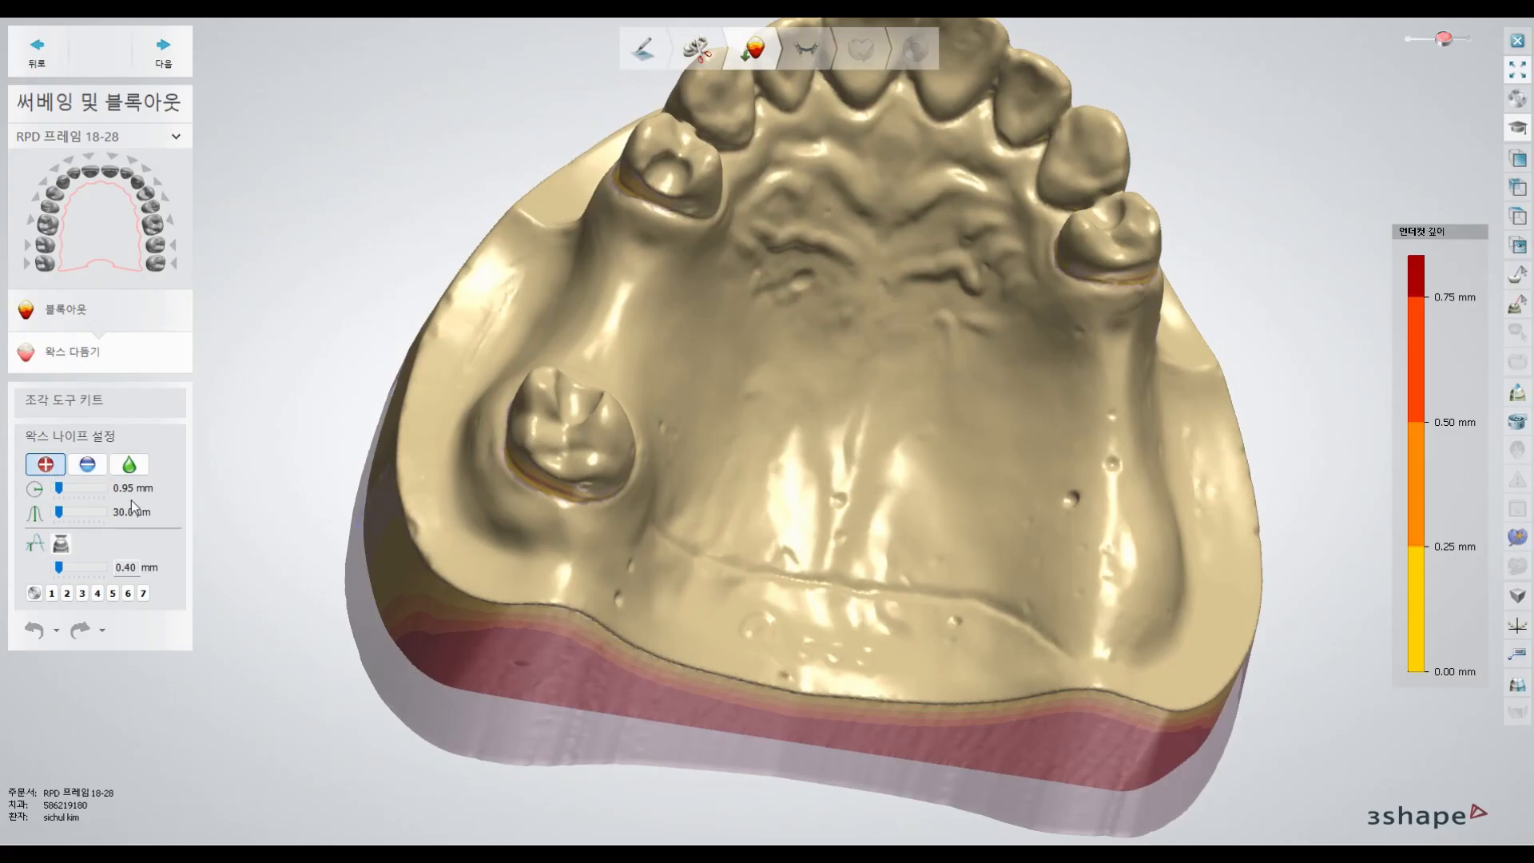
scroll(1110, 474, up, 10)
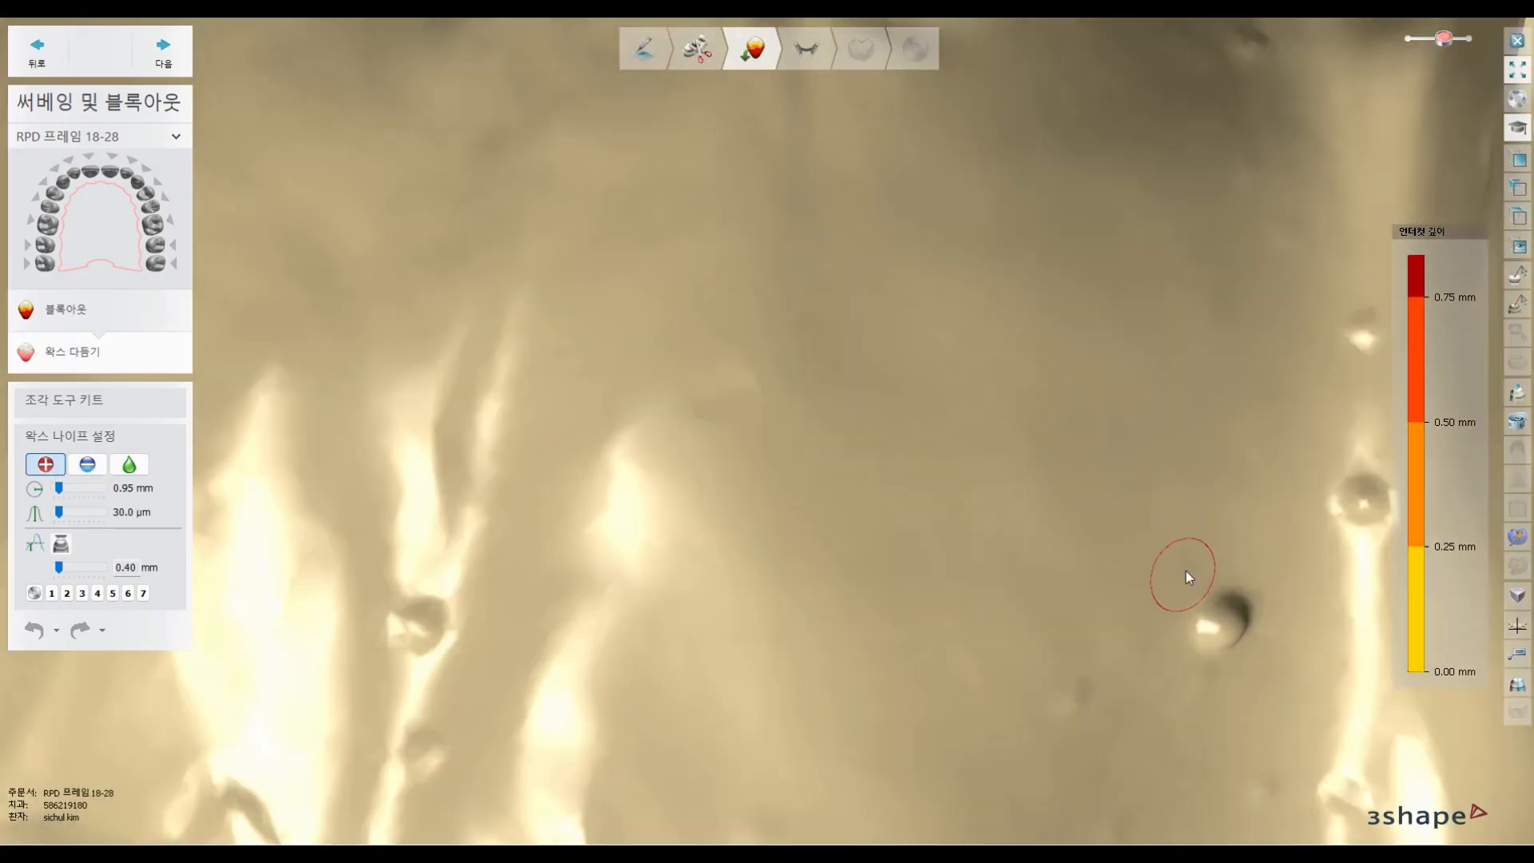
click(1197, 458)
mouse_move(1197, 459)
right_down()
mouse_move(1057, 436)
mouse_move(994, 449)
right_up()
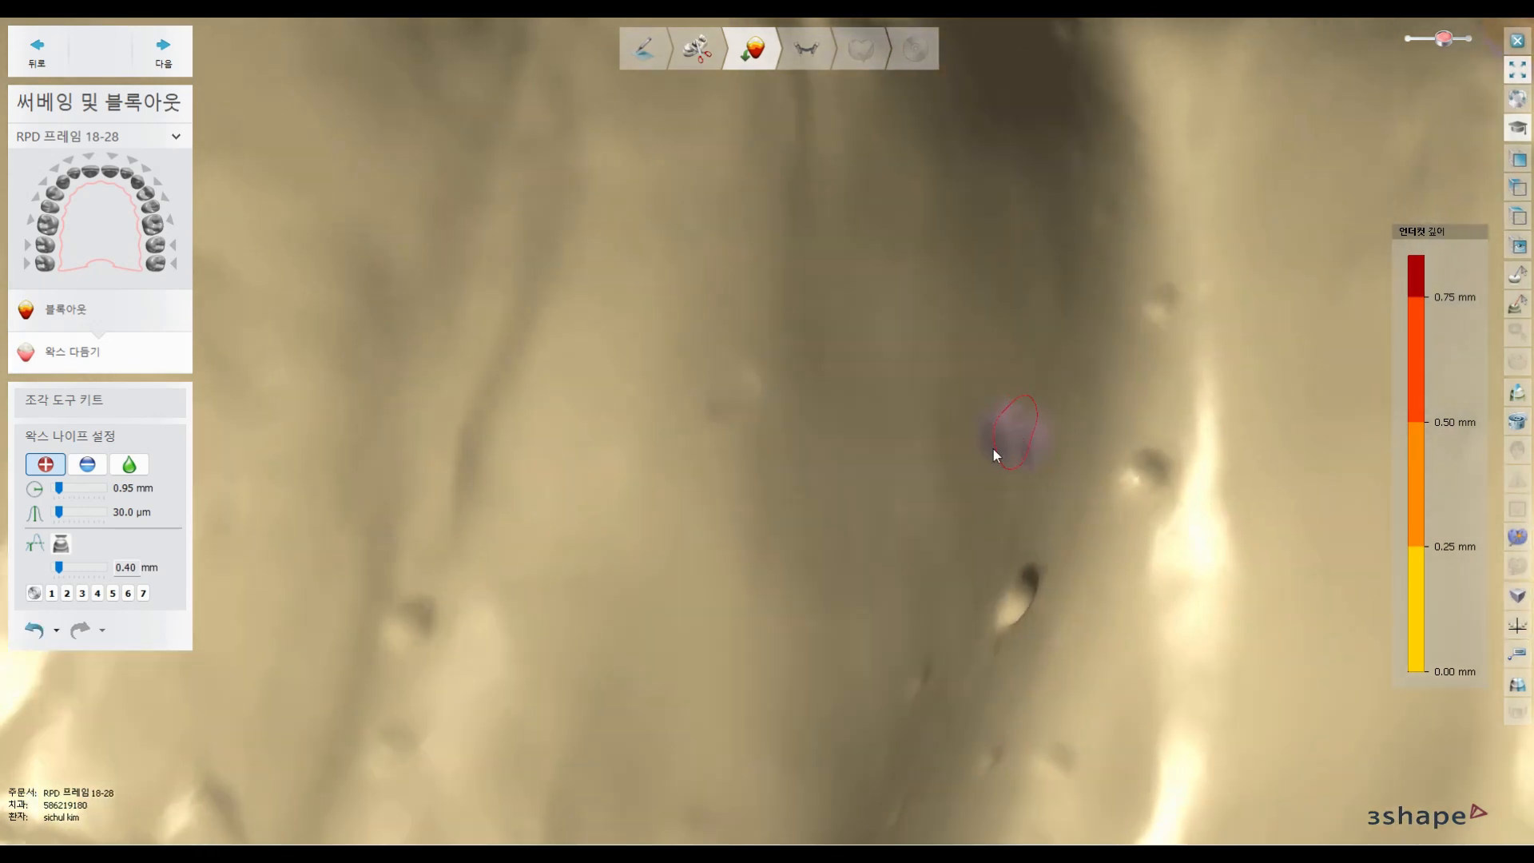
click(36, 631)
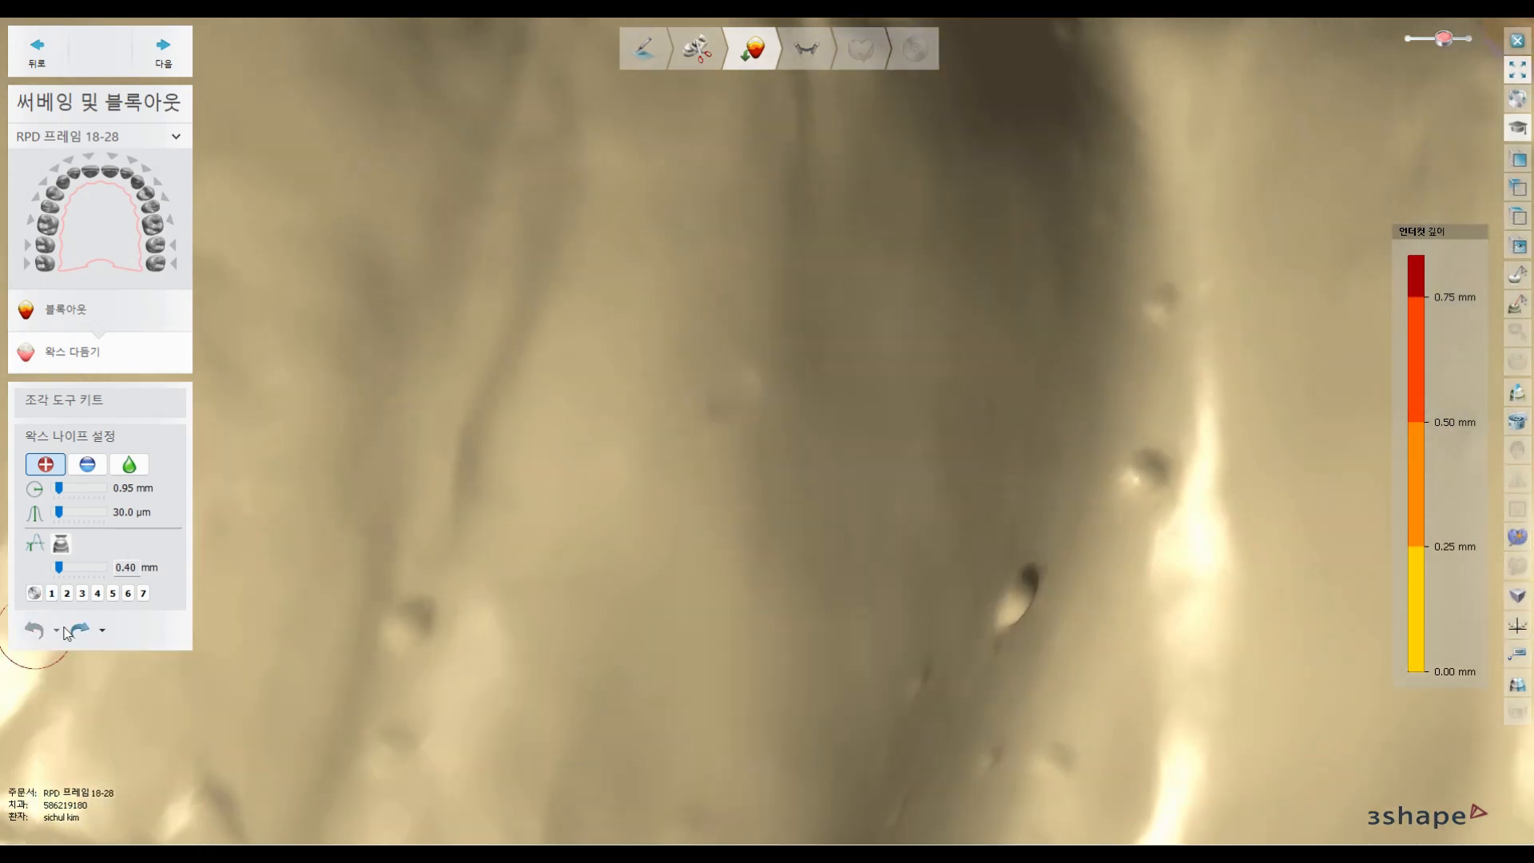
- Fill the two pits near the crest of the free-end ridge with wax and smooth them
right_drag(921, 477, 791, 315)
middle_drag(923, 430, 909, 399)
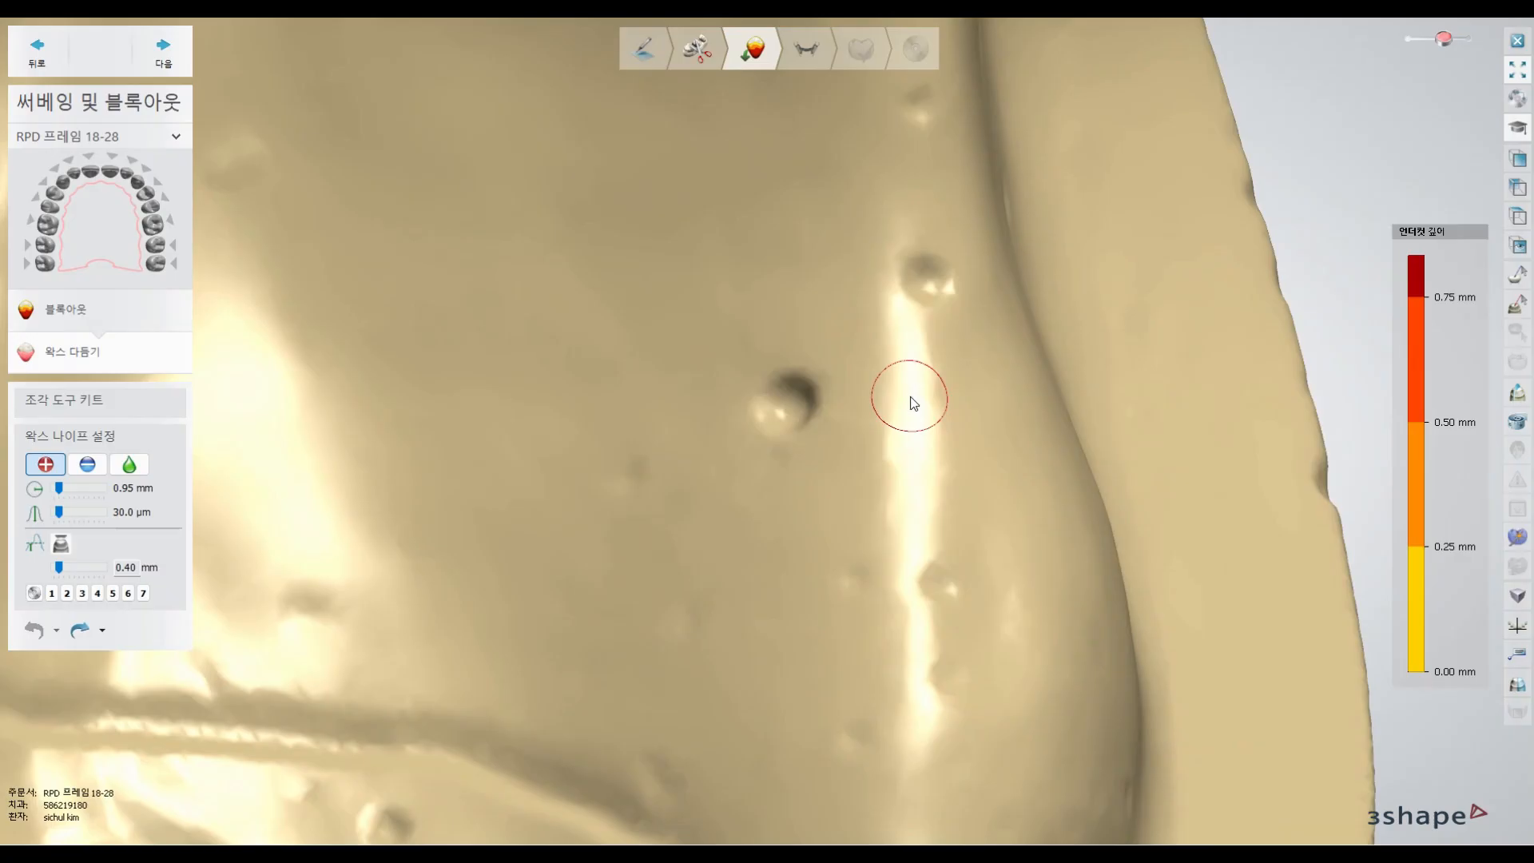
click(793, 405)
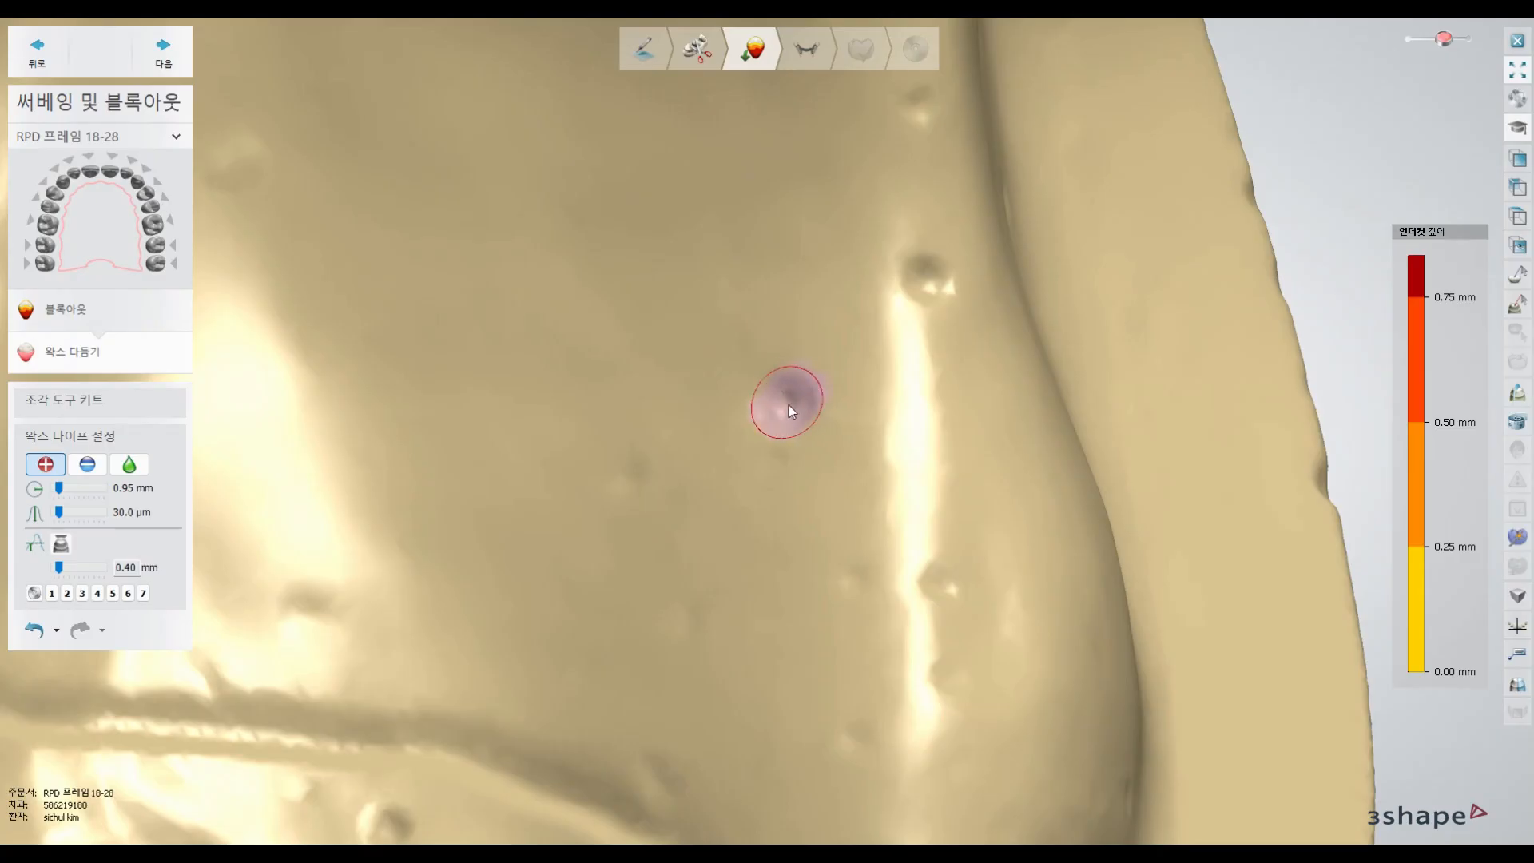
click(929, 283)
click(128, 465)
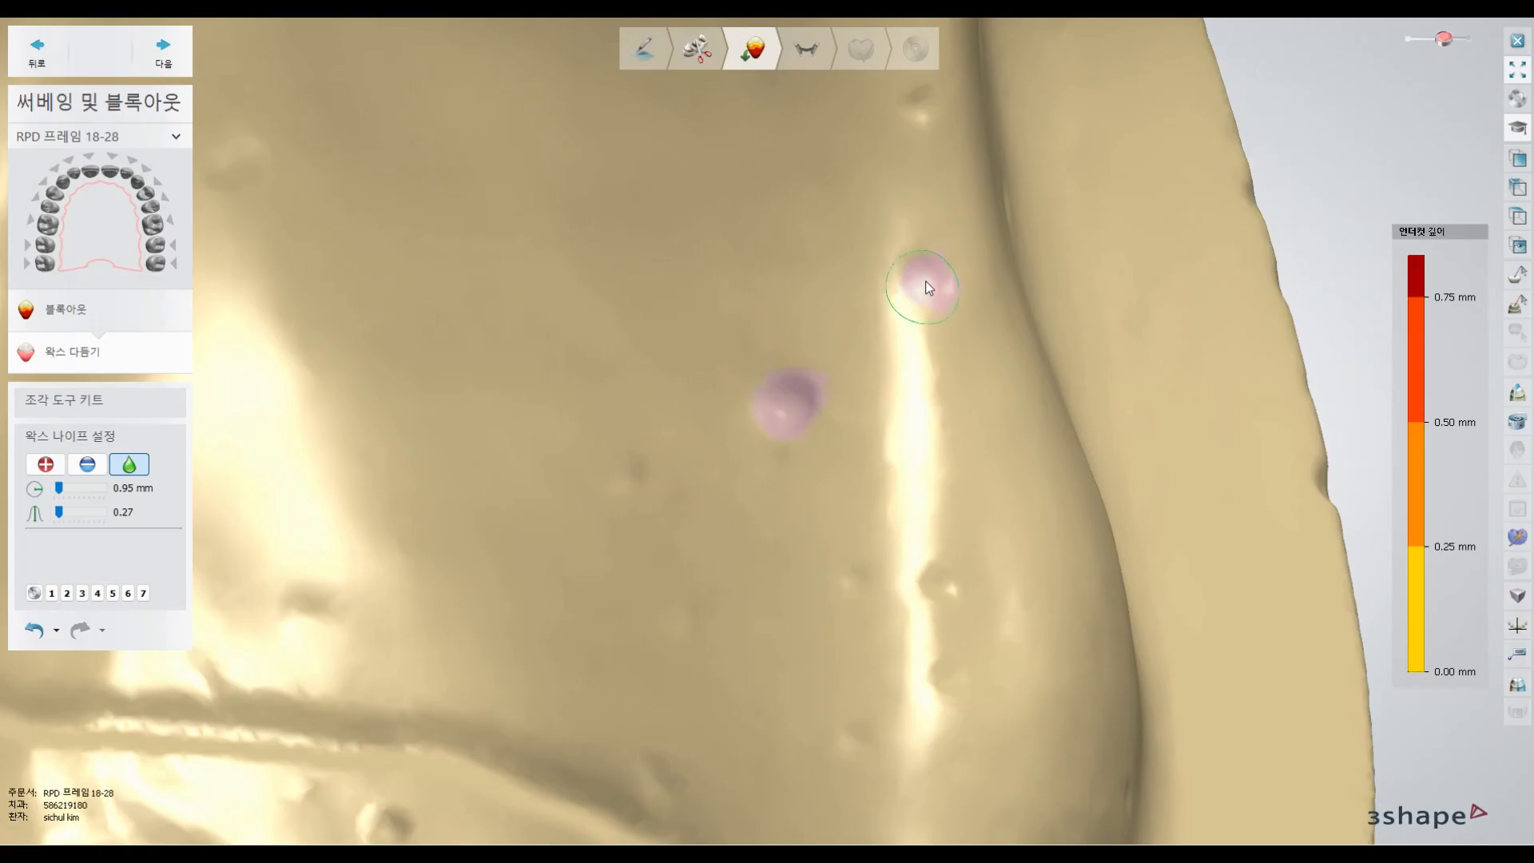
- Add more wax to the larger of the two filled ridge pits and smooth it again
scroll(914, 401, down, 10)
right_drag(615, 368, 887, 351)
scroll(861, 448, up, 8)
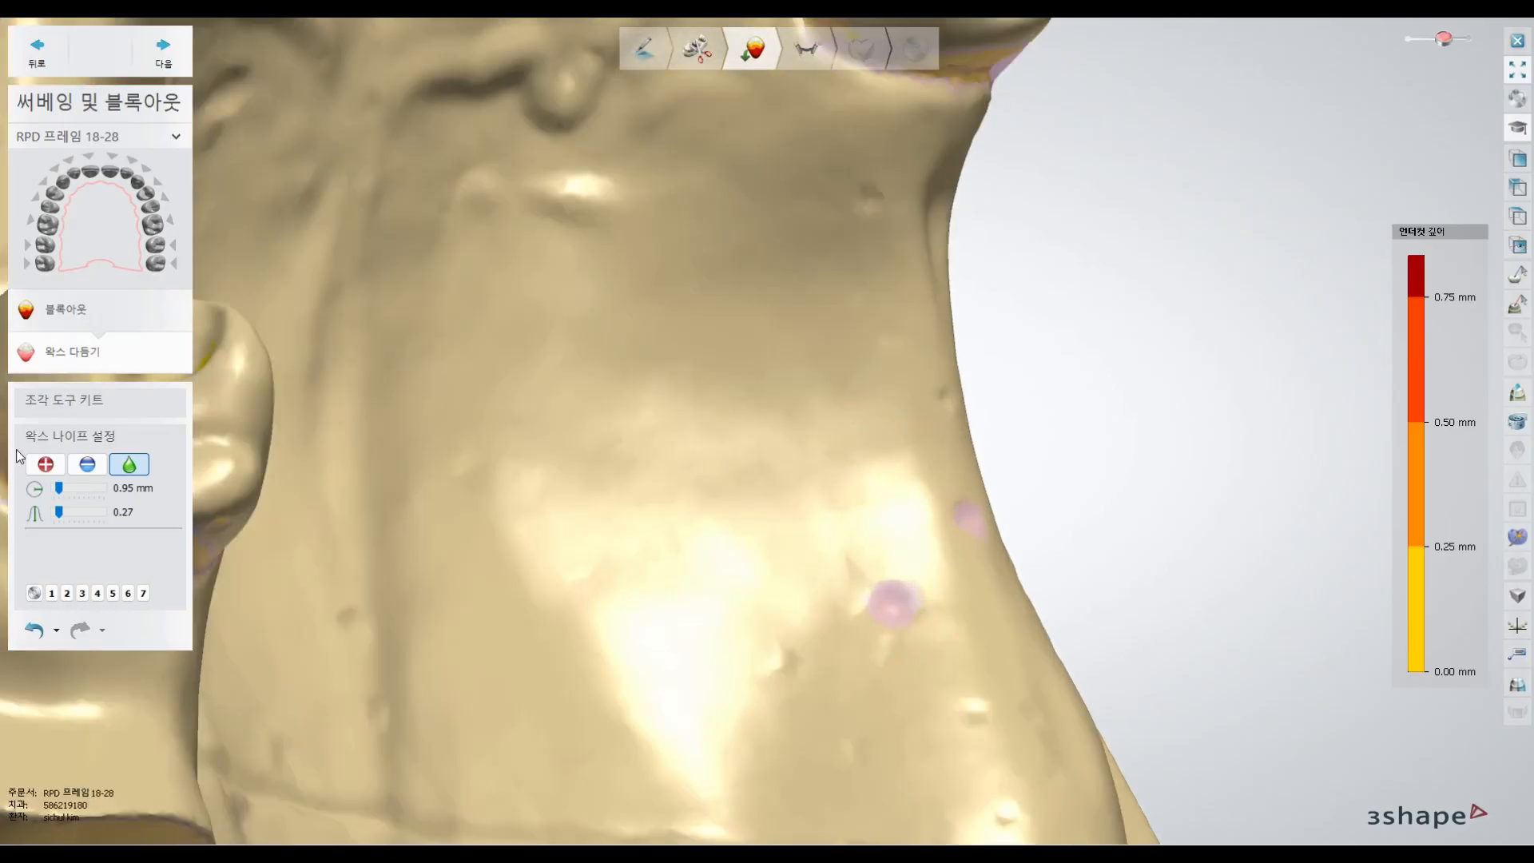
click(46, 464)
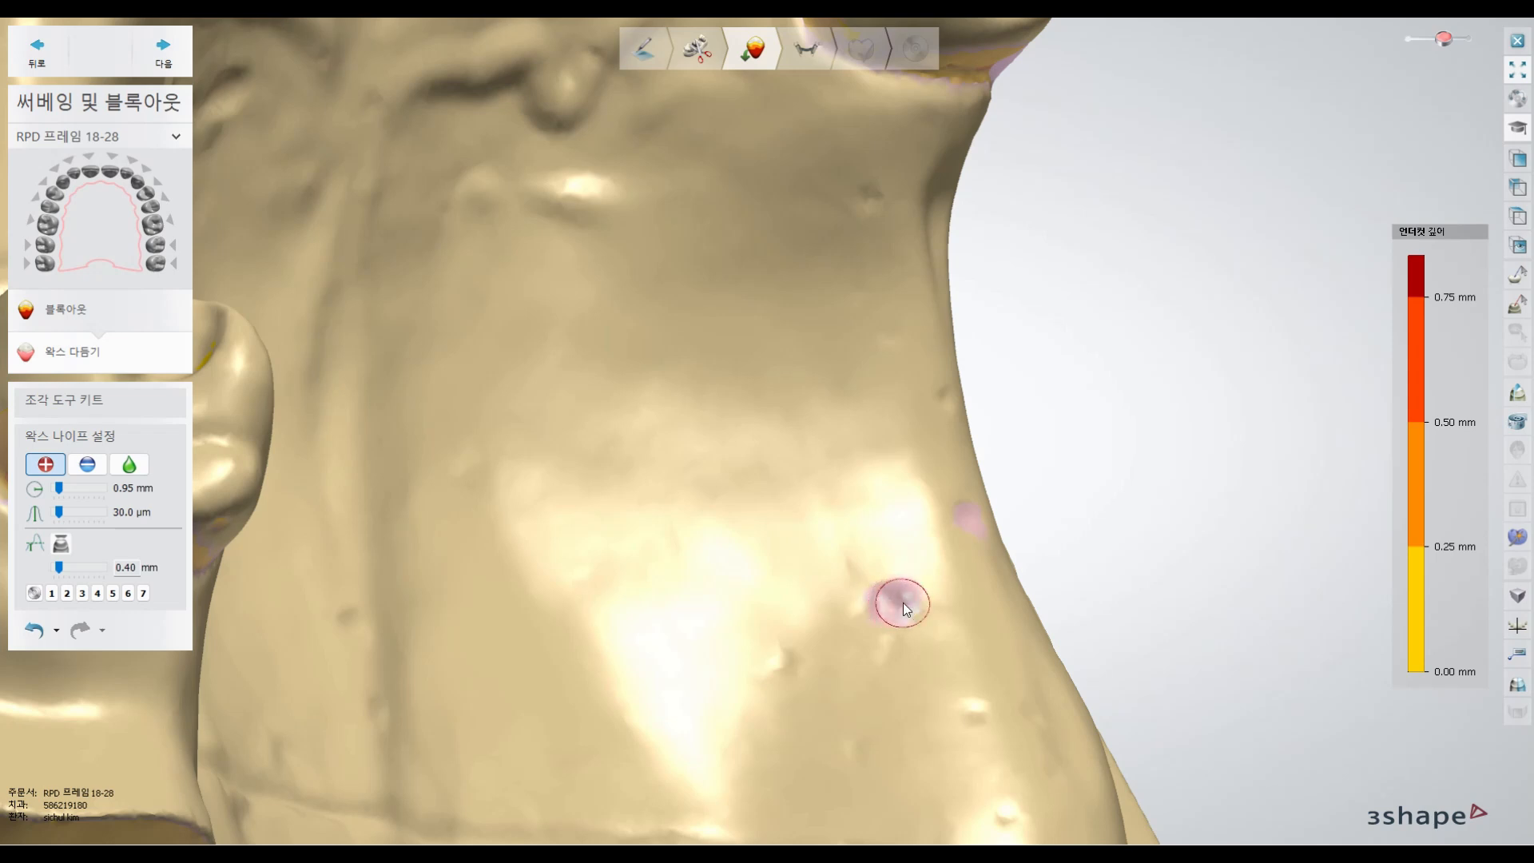
click(129, 465)
right_drag(910, 606, 916, 601)
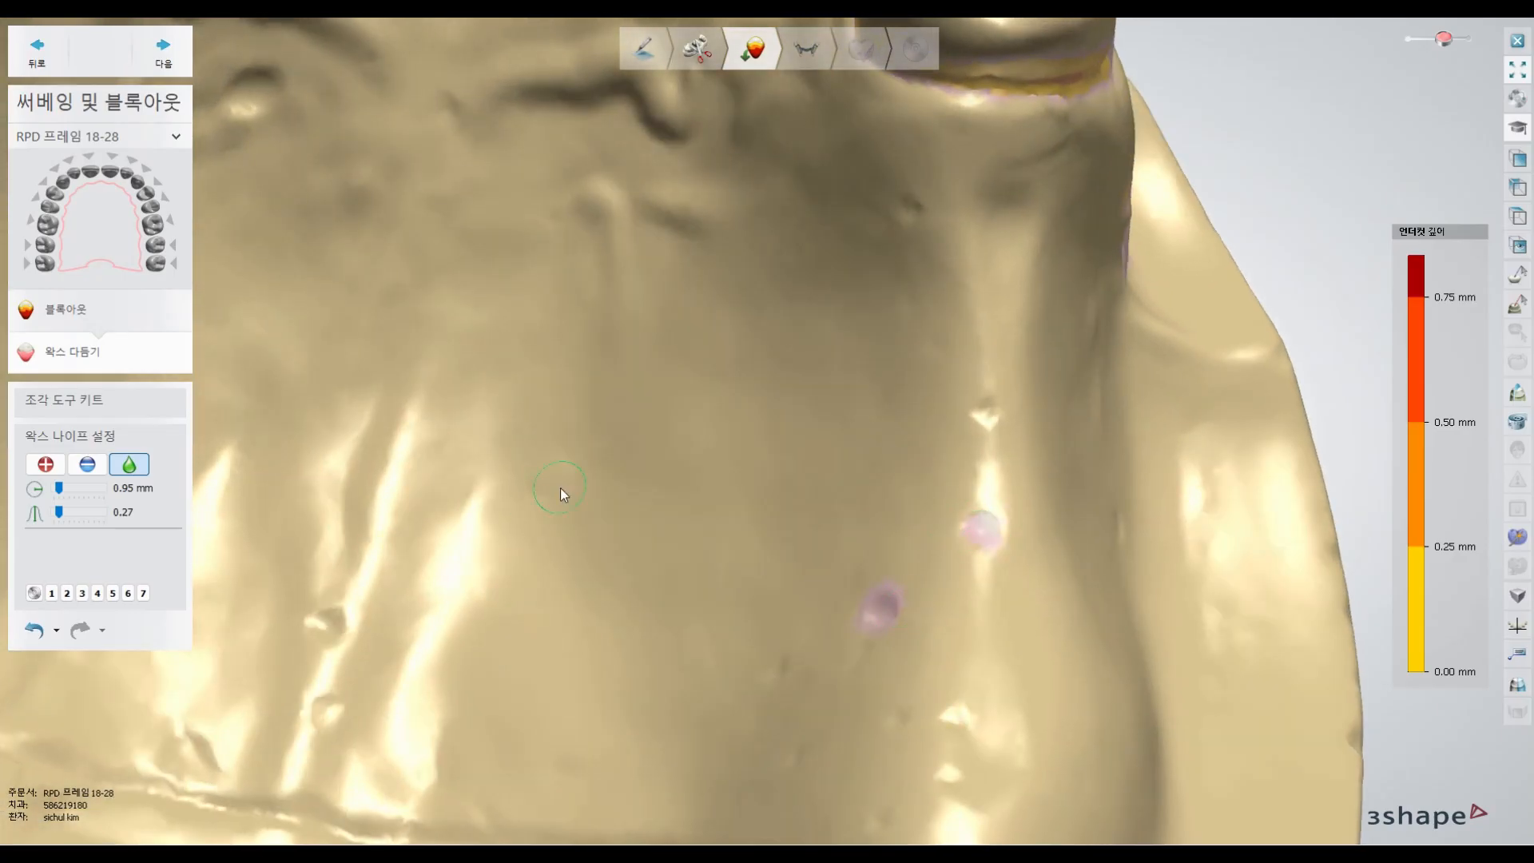
- Check the model from several angles and add wax along the gingival margin of the premolar beside the free-end ridge
scroll(559, 486, down, 5)
mouse_move(557, 482)
right_down()
mouse_move(571, 494)
mouse_move(509, 500)
mouse_move(559, 495)
mouse_move(502, 430)
mouse_move(635, 472)
mouse_move(617, 438)
mouse_move(543, 462)
right_up()
scroll(799, 438, down, 2)
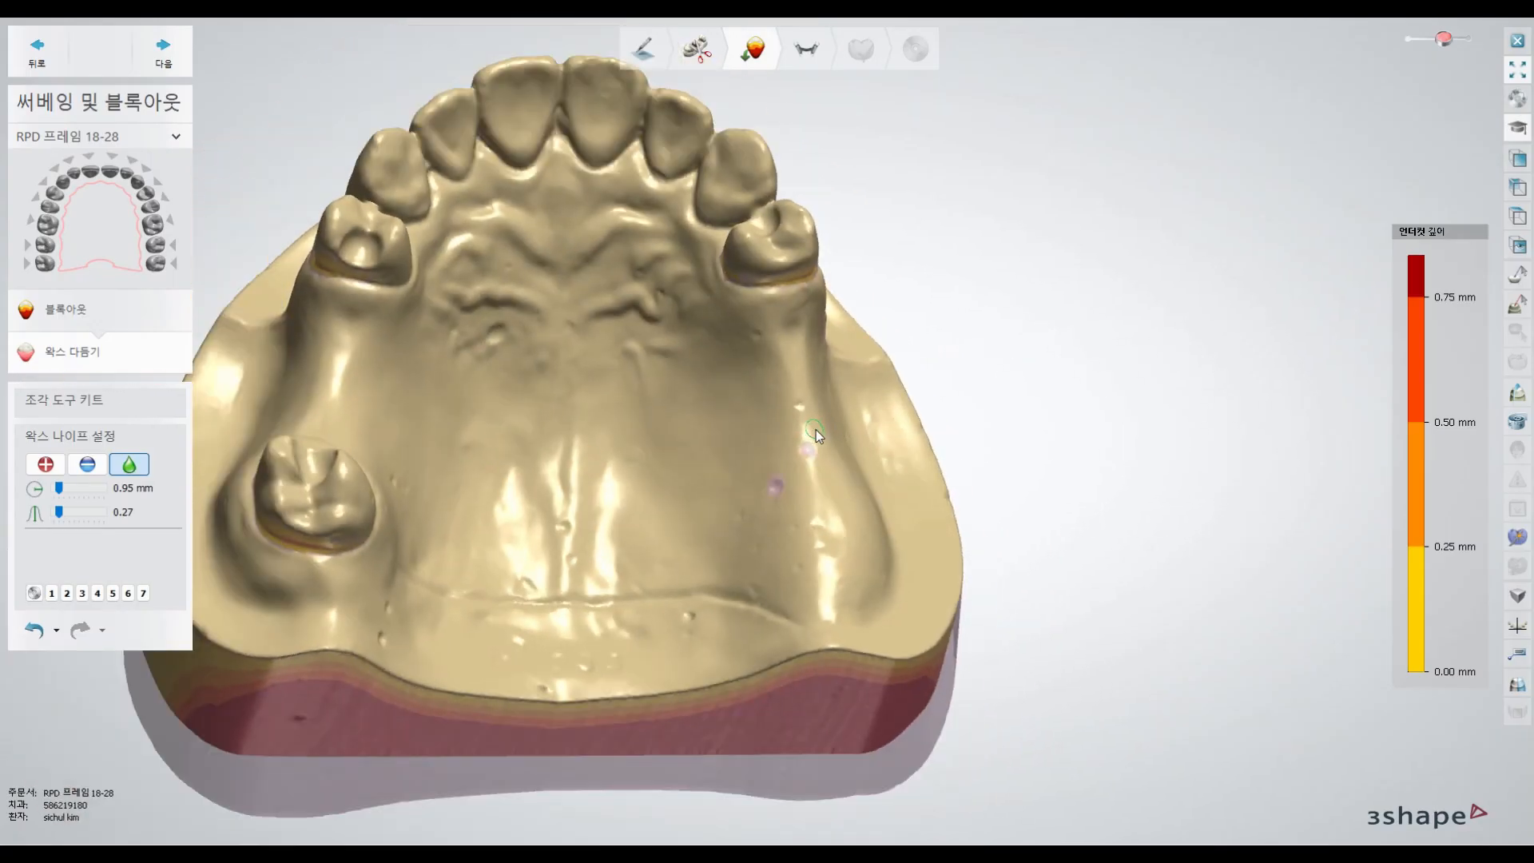
mouse_move(534, 437)
right_down()
mouse_move(606, 442)
mouse_move(529, 449)
right_up()
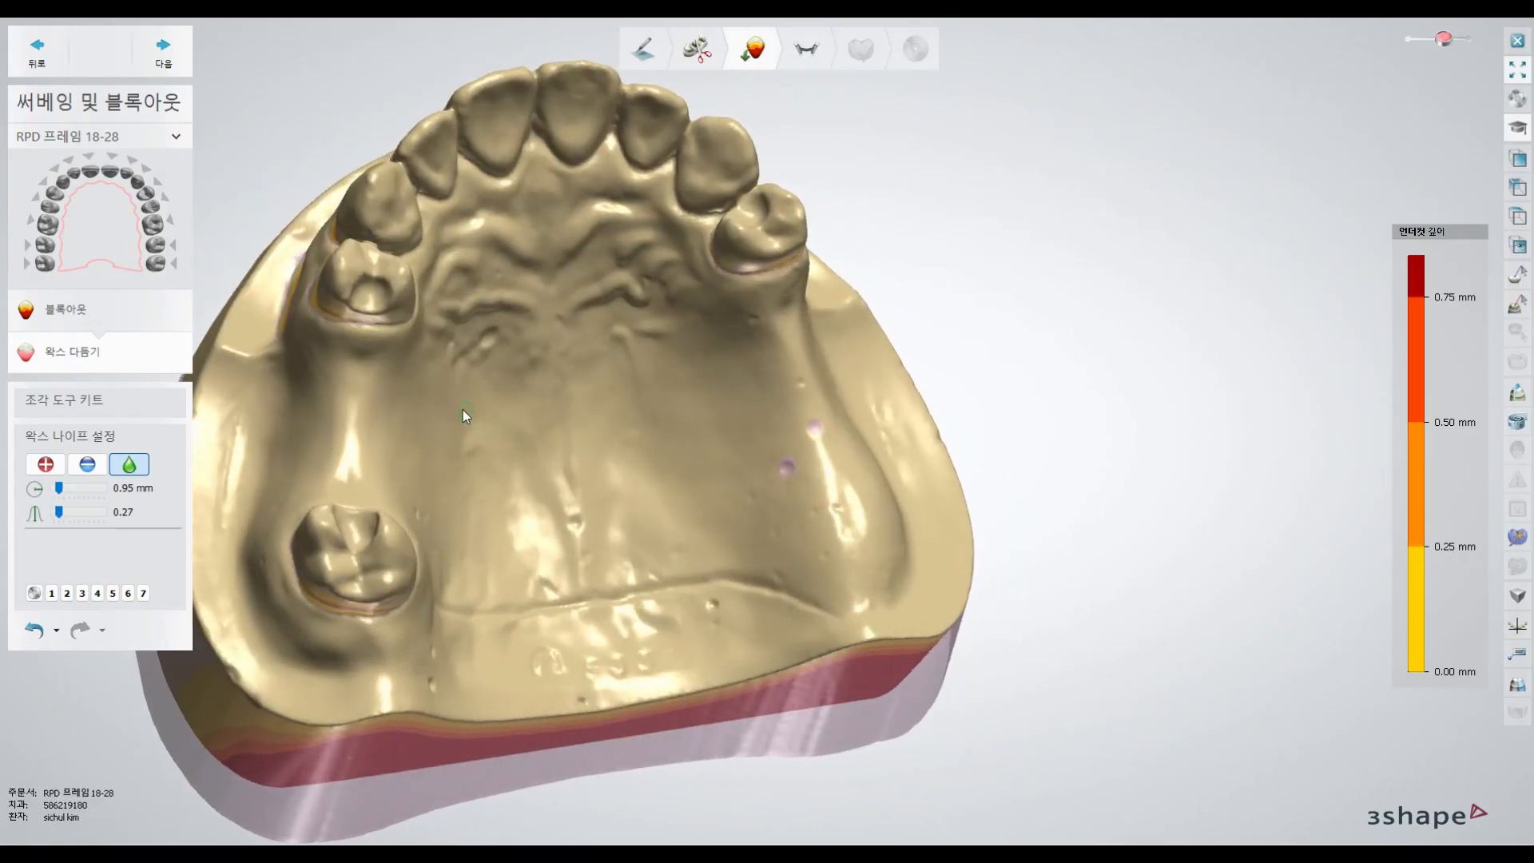
right_drag(562, 371, 494, 381)
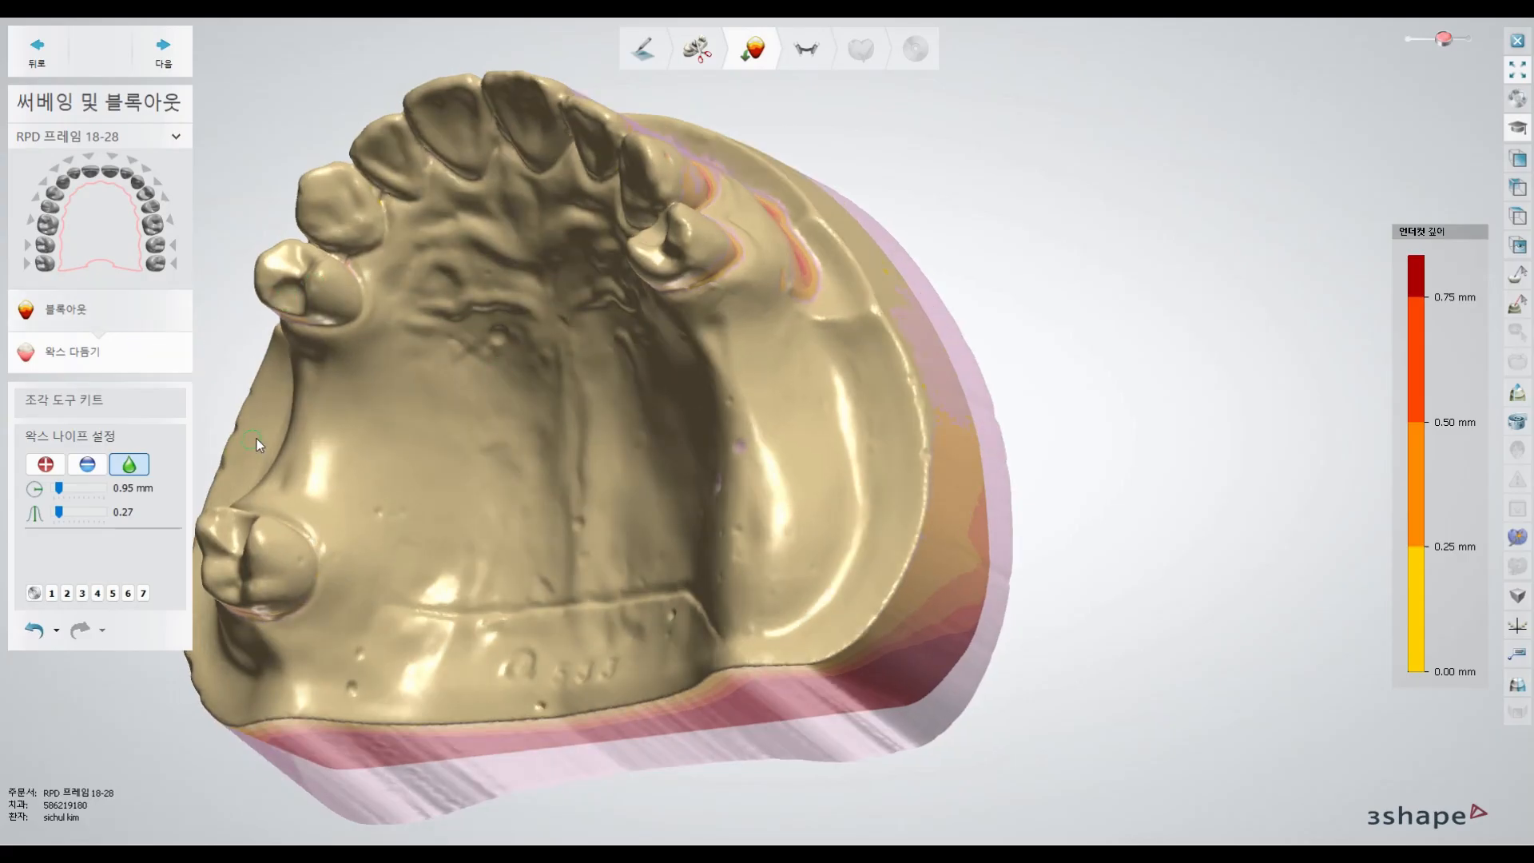
right_drag(501, 404, 665, 318)
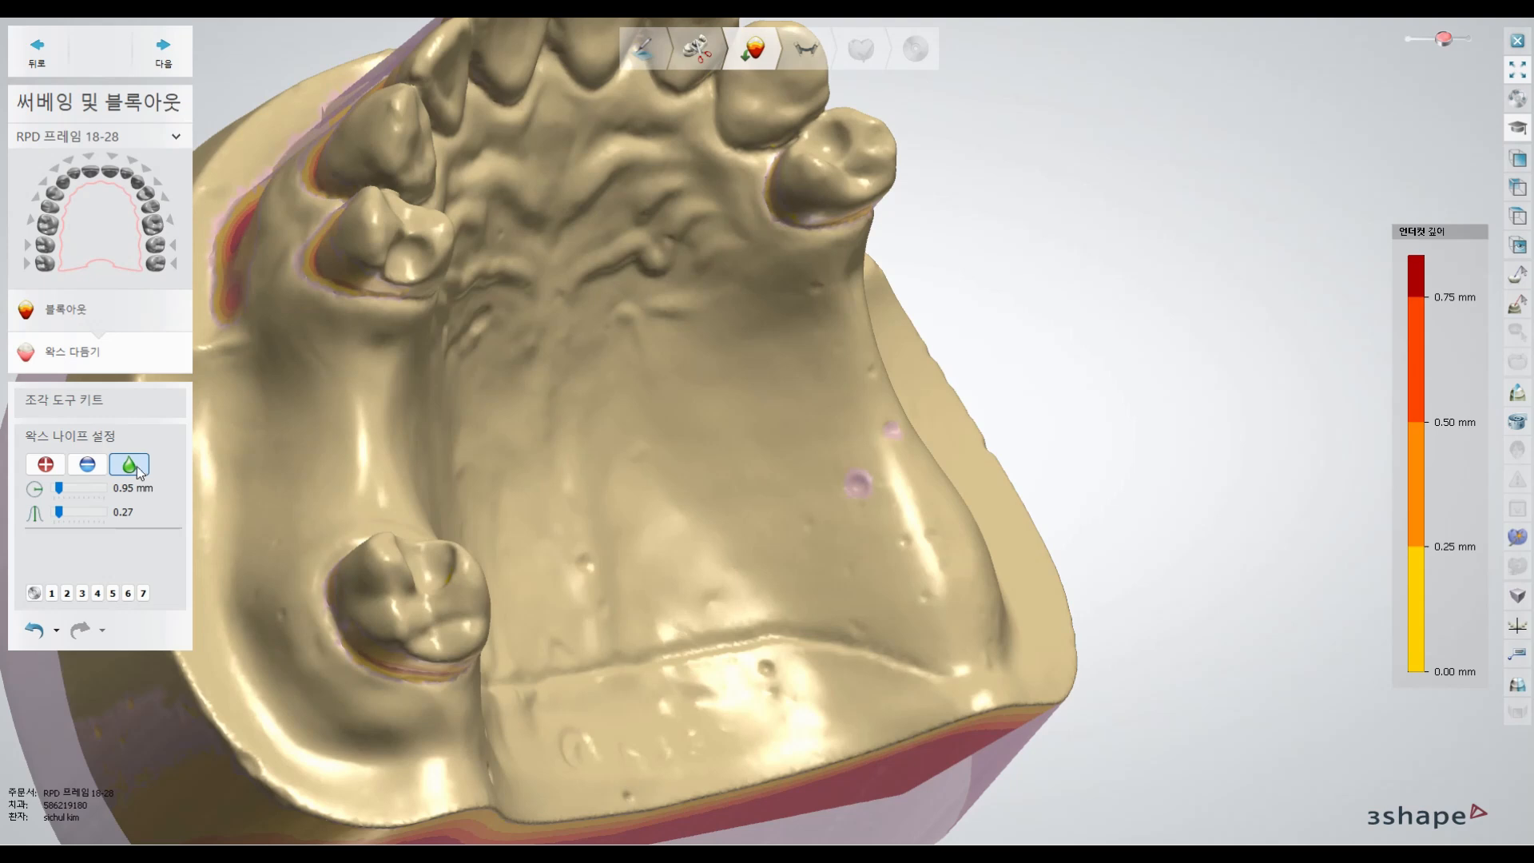
click(45, 464)
scroll(472, 378, up, 3)
right_drag(854, 334, 803, 294)
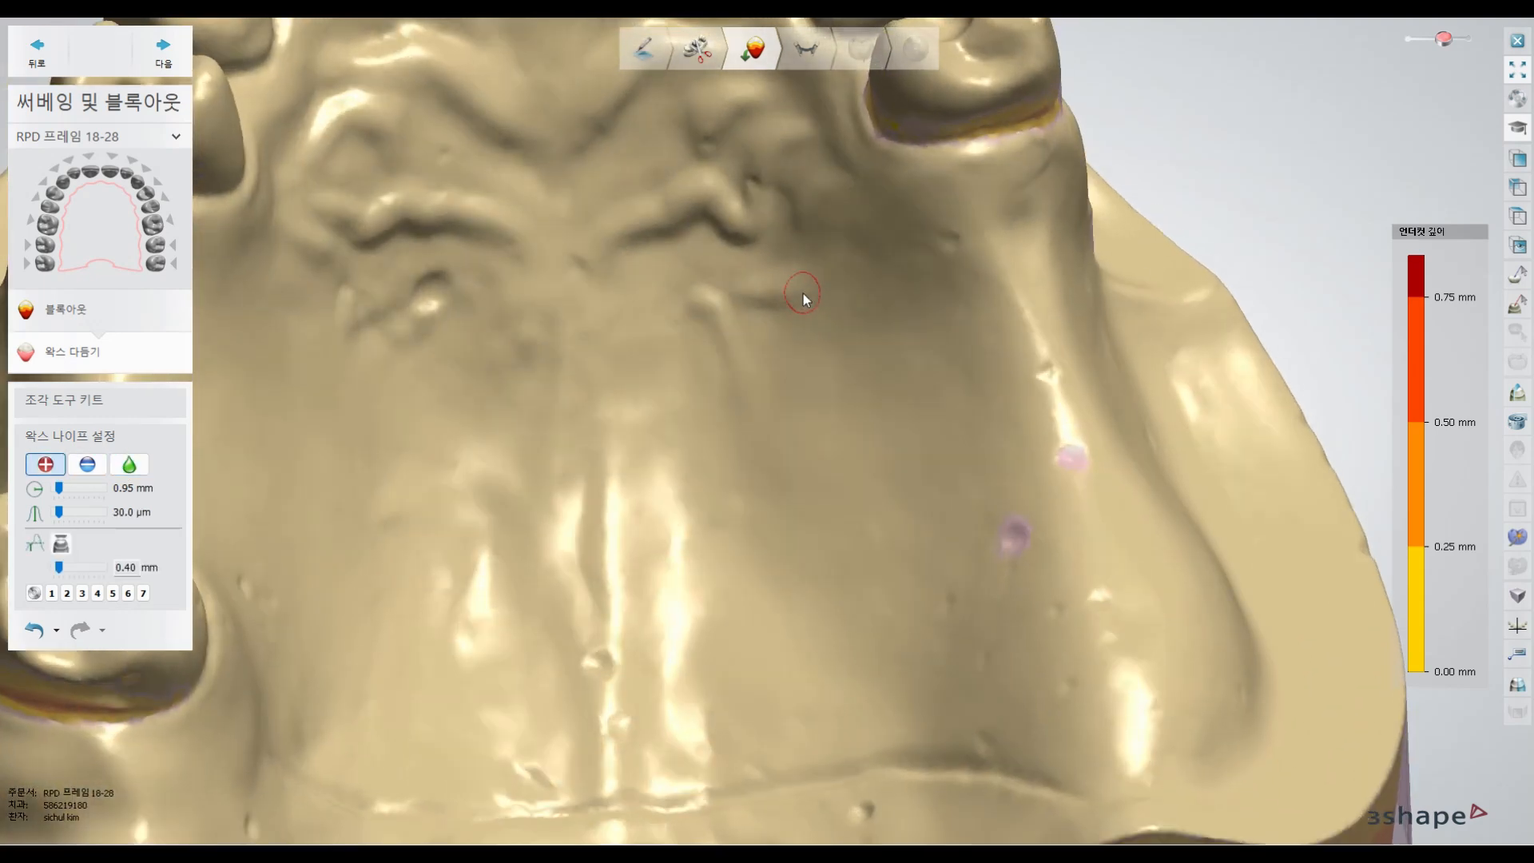
drag(977, 144, 884, 138)
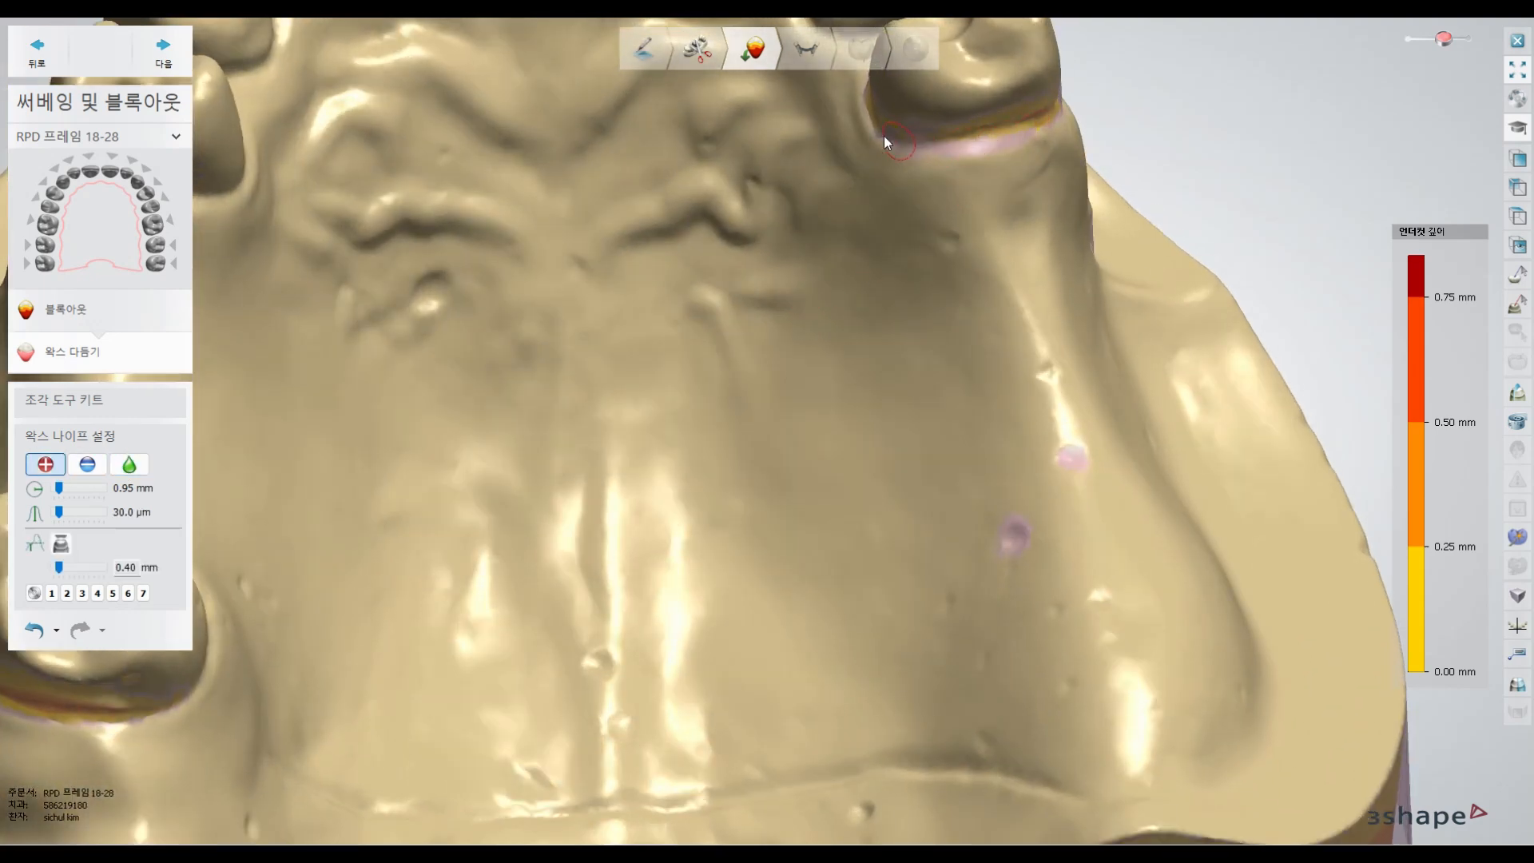
- Add wax around the palatal margin of the premolar on the molar's side and smooth it
right_drag(812, 171, 865, 229)
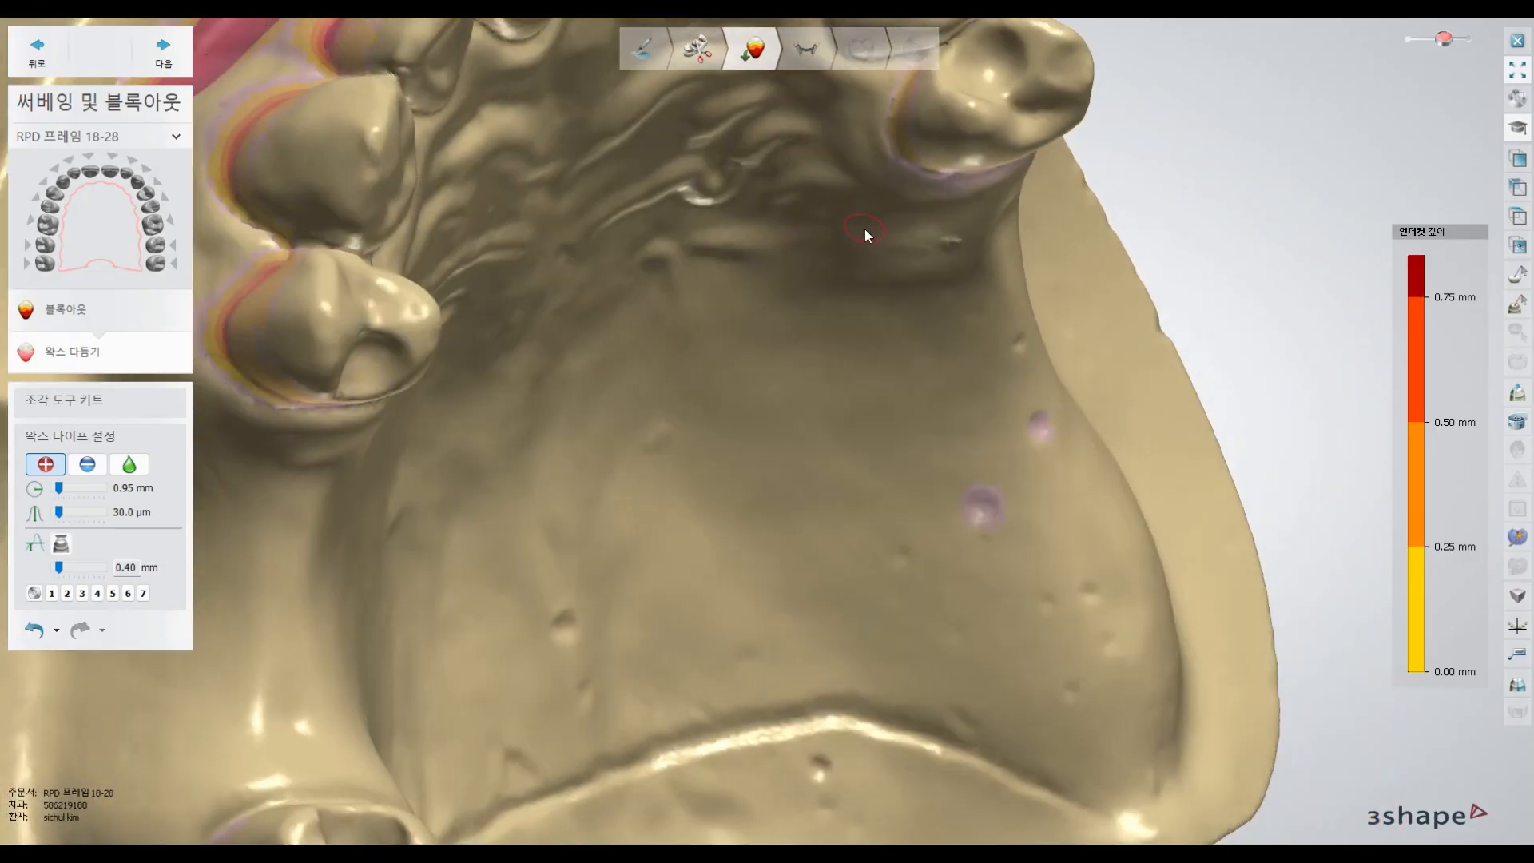
mouse_move(472, 339)
right_down()
mouse_move(486, 280)
mouse_move(441, 342)
mouse_move(812, 367)
mouse_move(735, 328)
mouse_move(476, 310)
right_up()
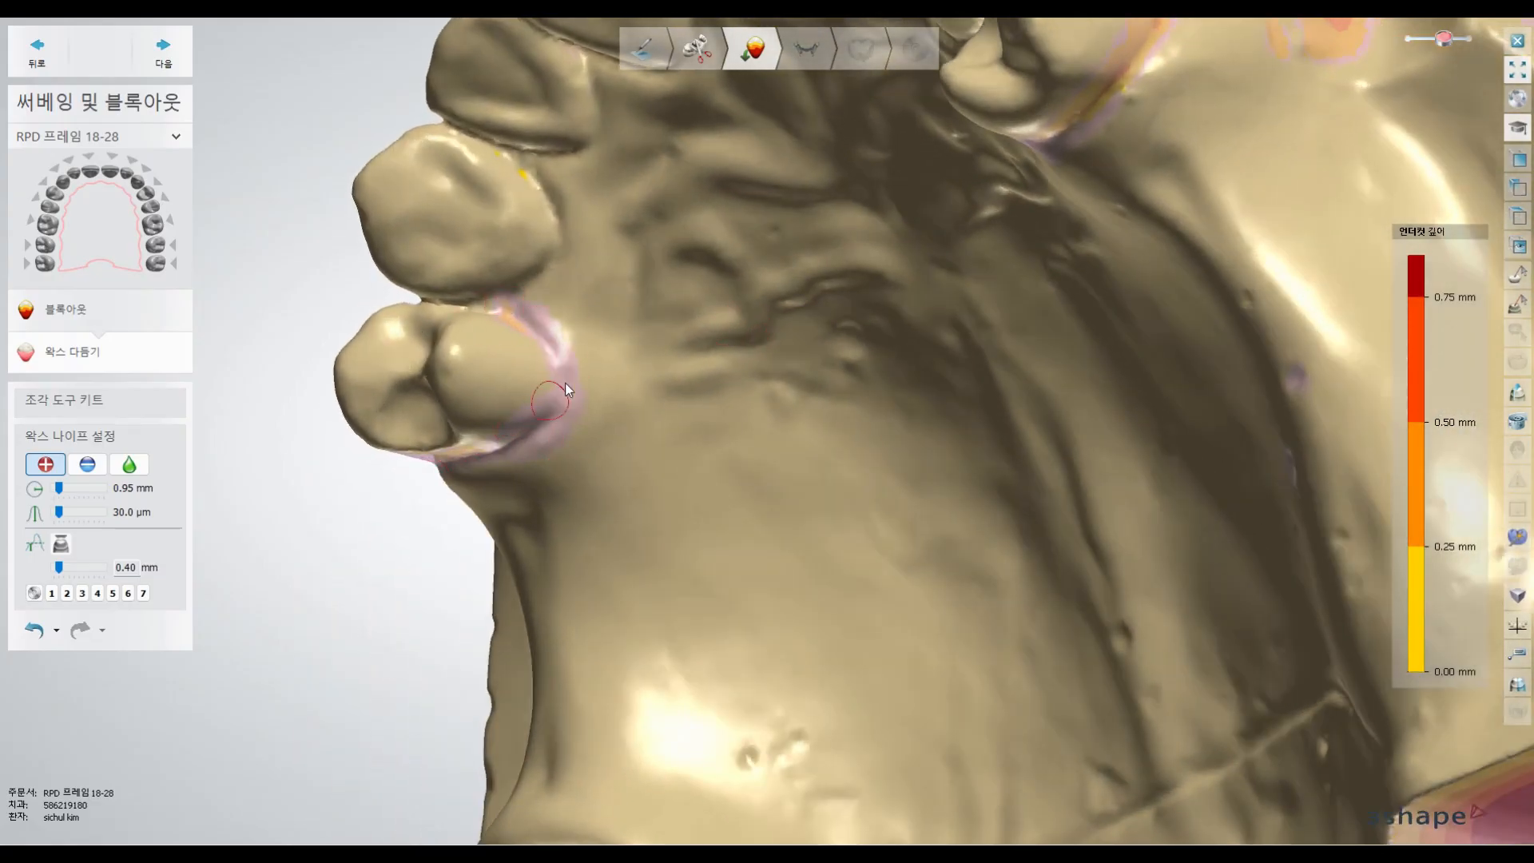
click(129, 464)
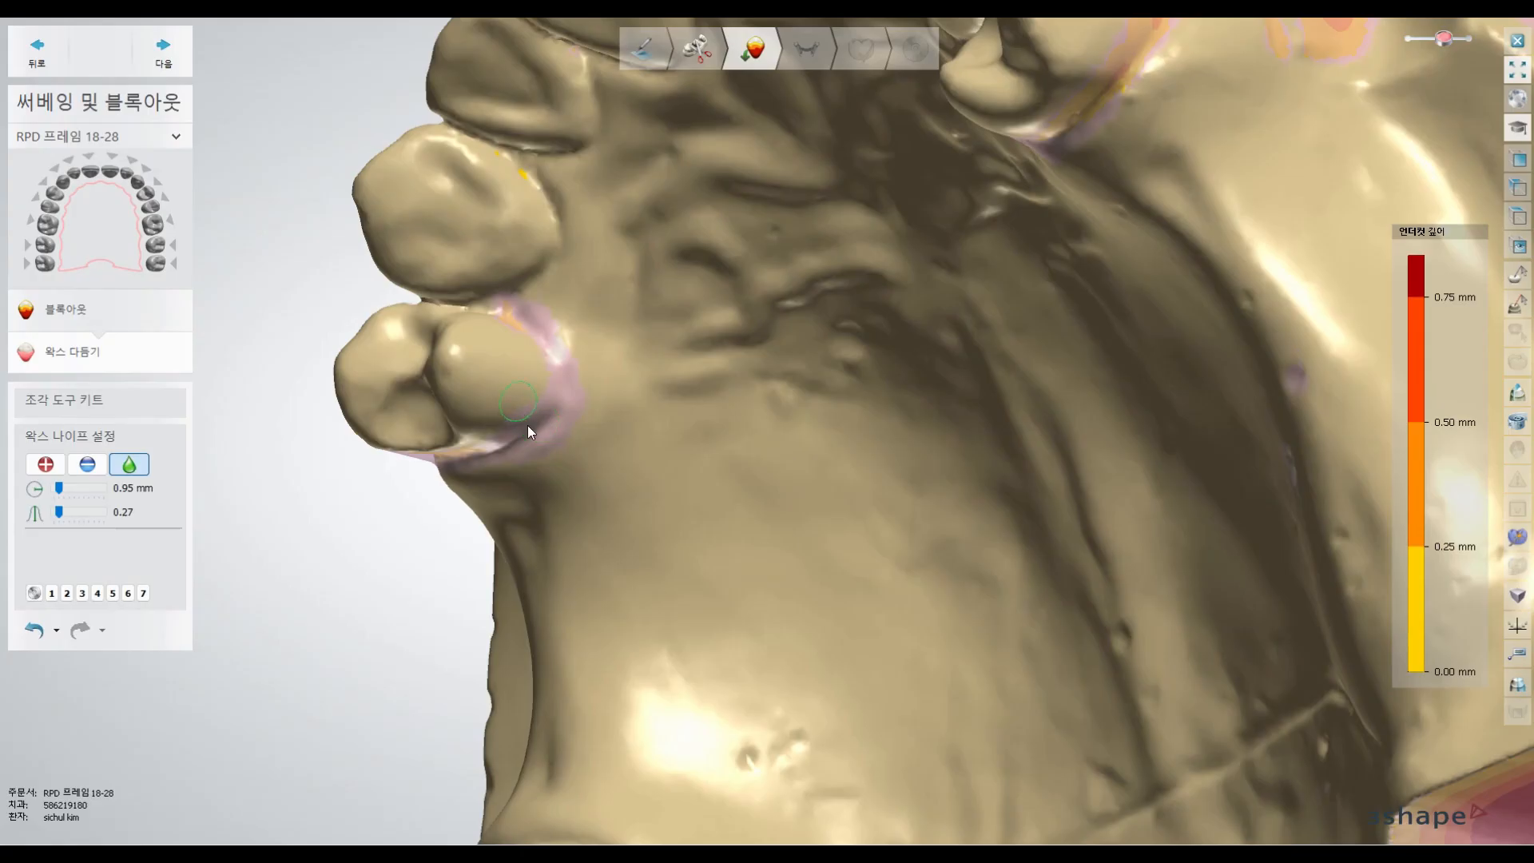
right_drag(562, 429, 622, 391)
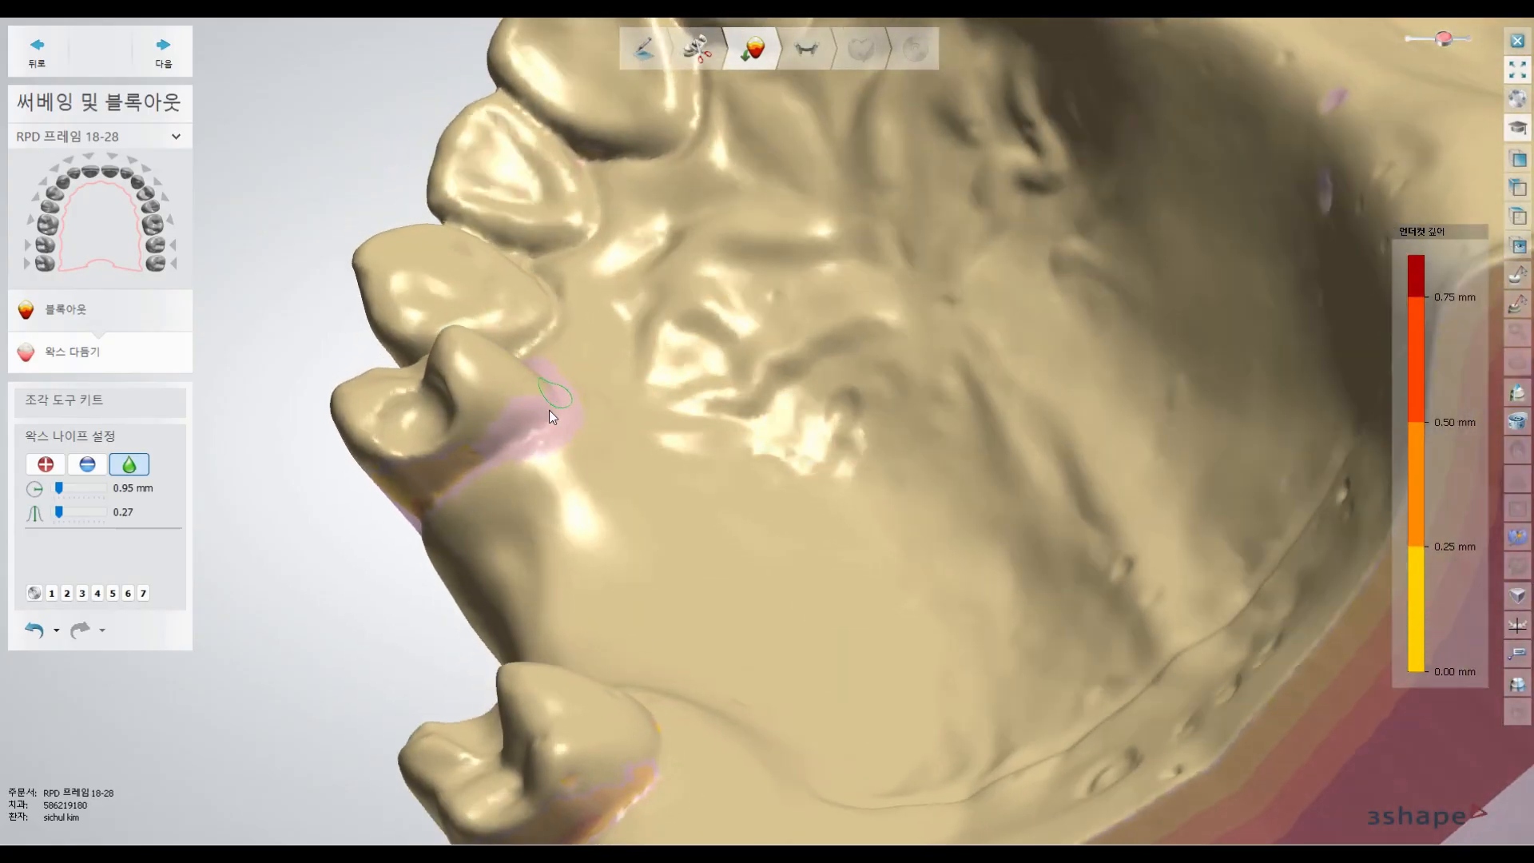
- Add and smooth wax along the palatal margin of the isolated molar and in the pit at the palatal rugae
right_drag(531, 450, 591, 587)
click(45, 465)
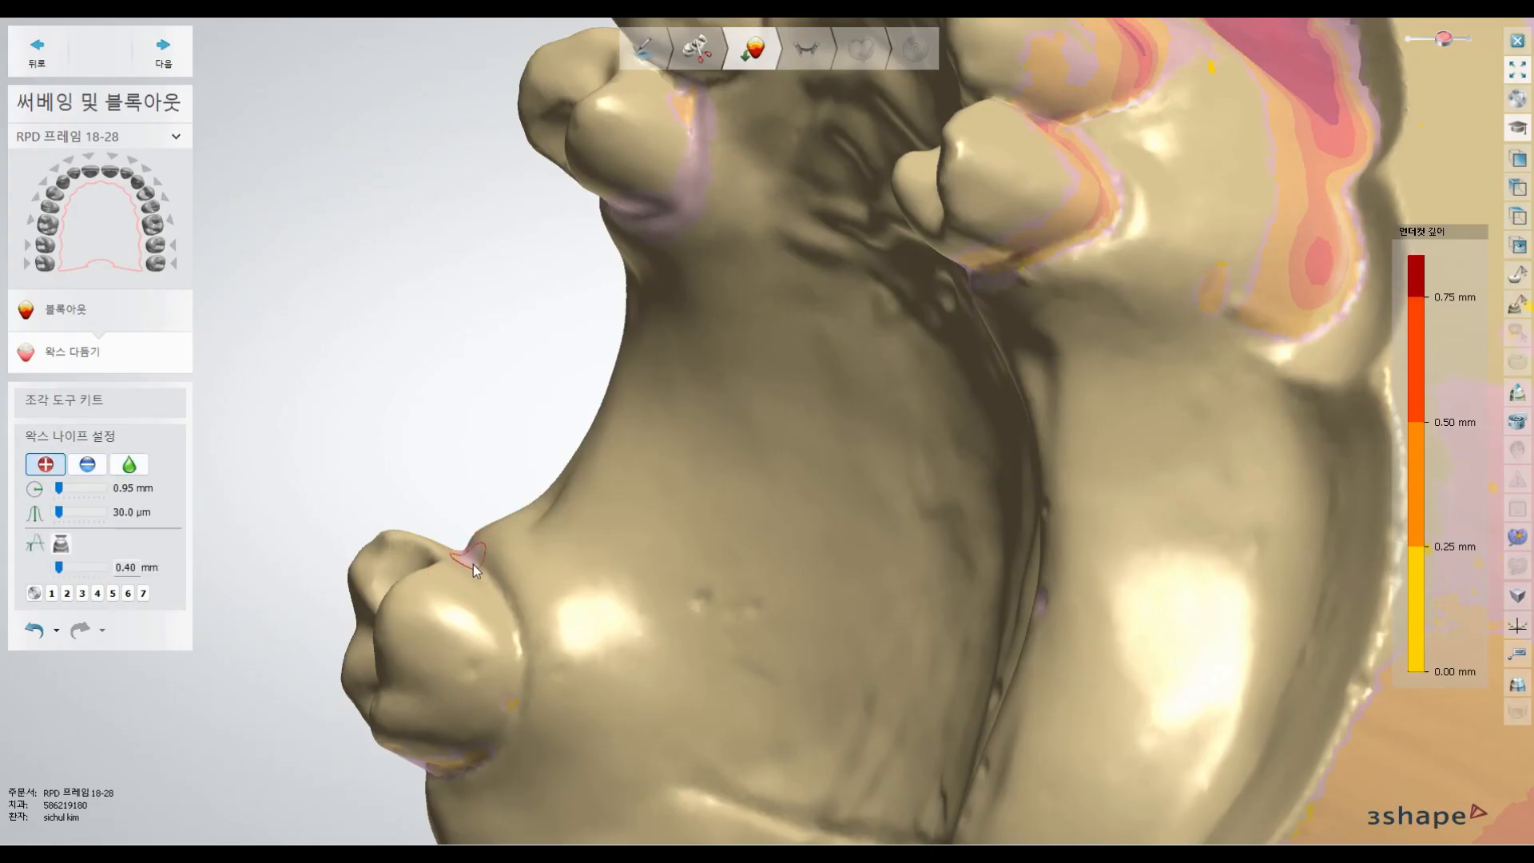
drag(494, 589, 519, 635)
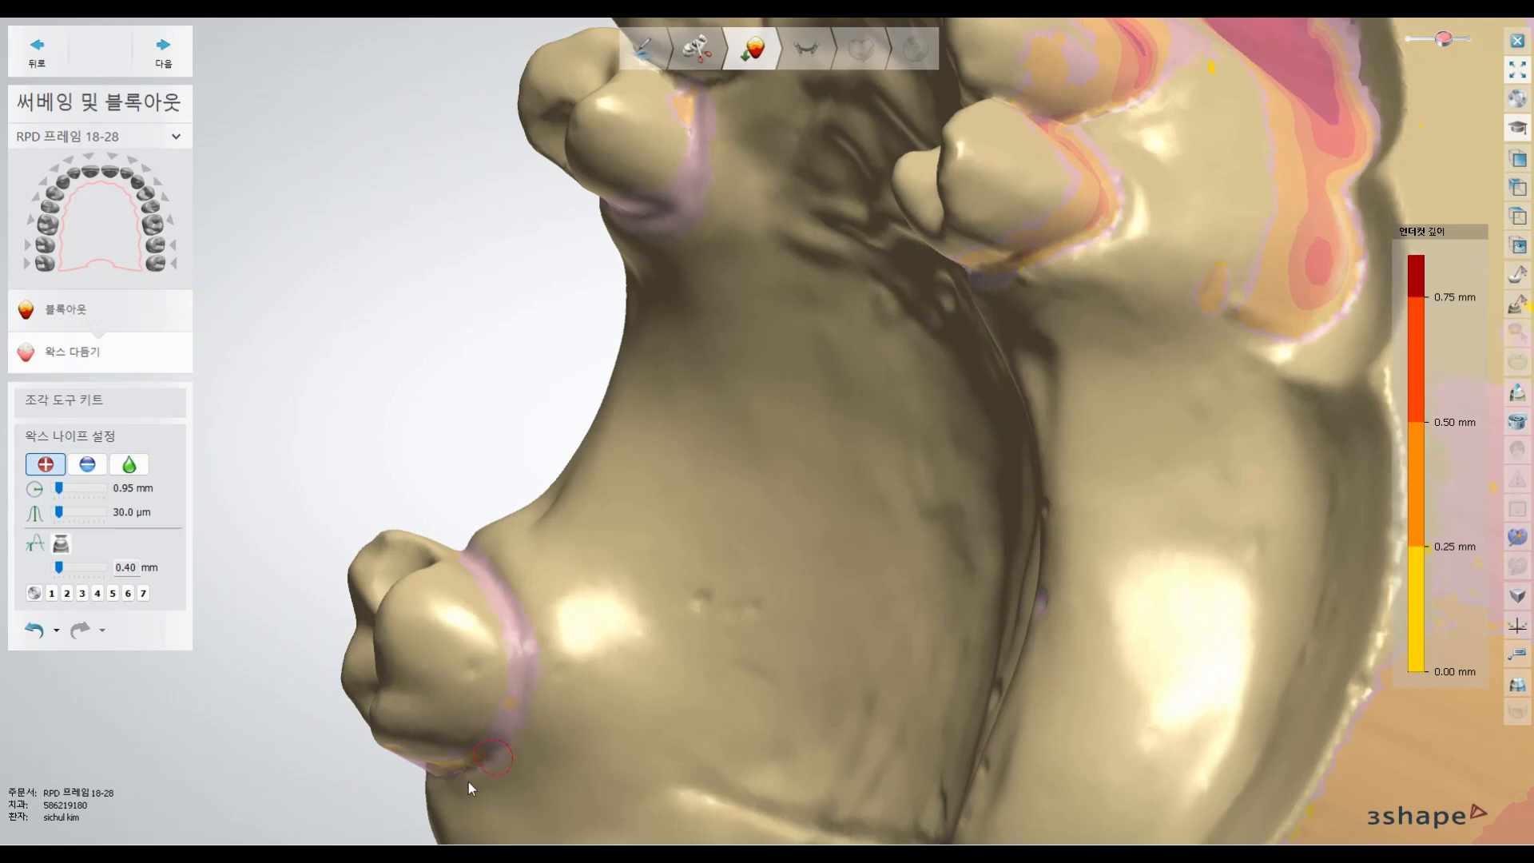
click(128, 464)
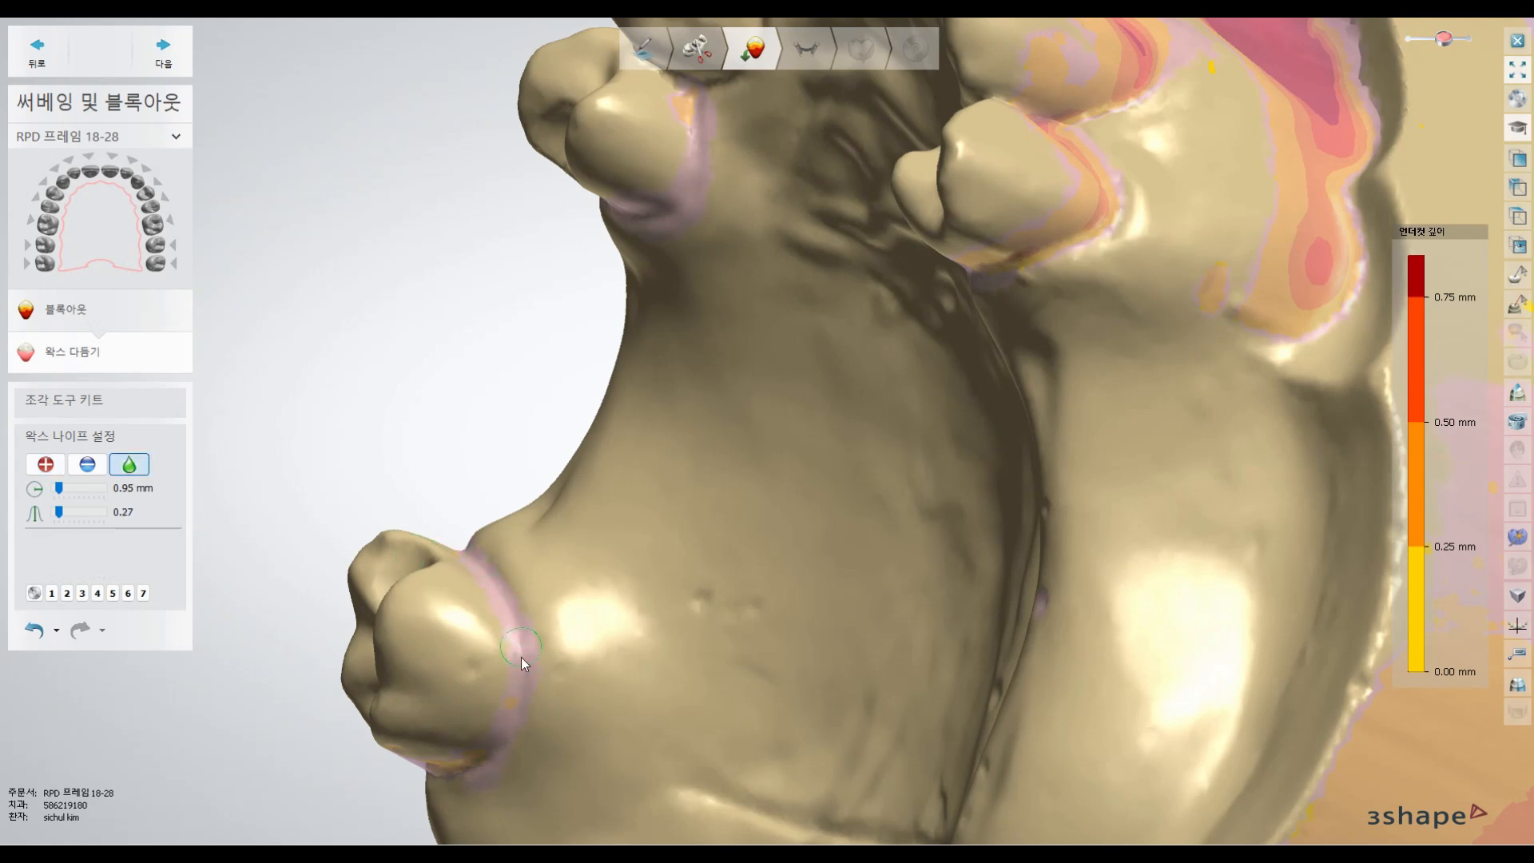
right_drag(589, 652, 860, 409)
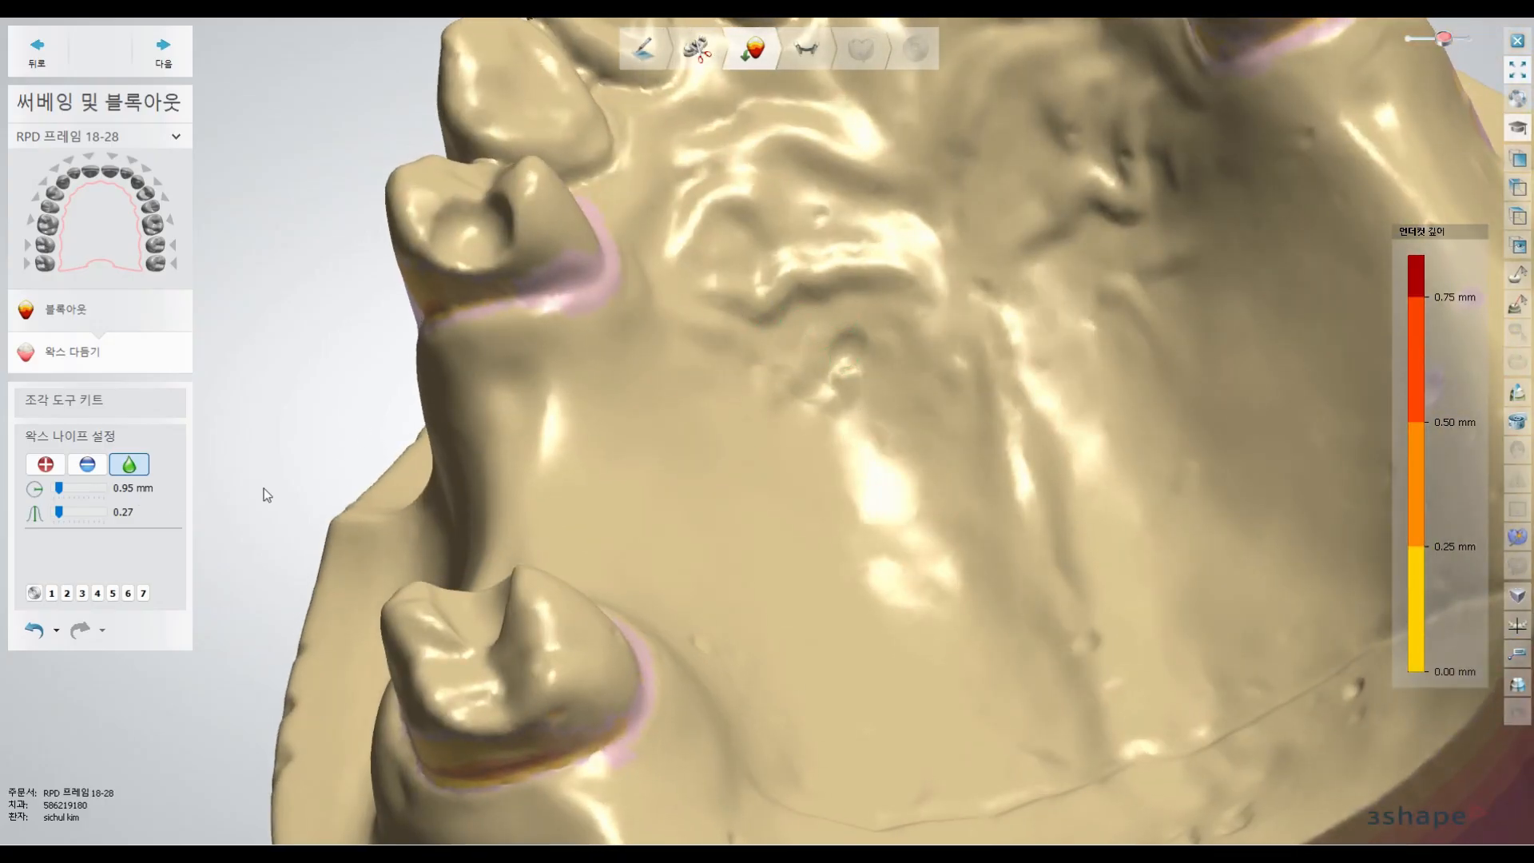
right_drag(589, 439, 751, 428)
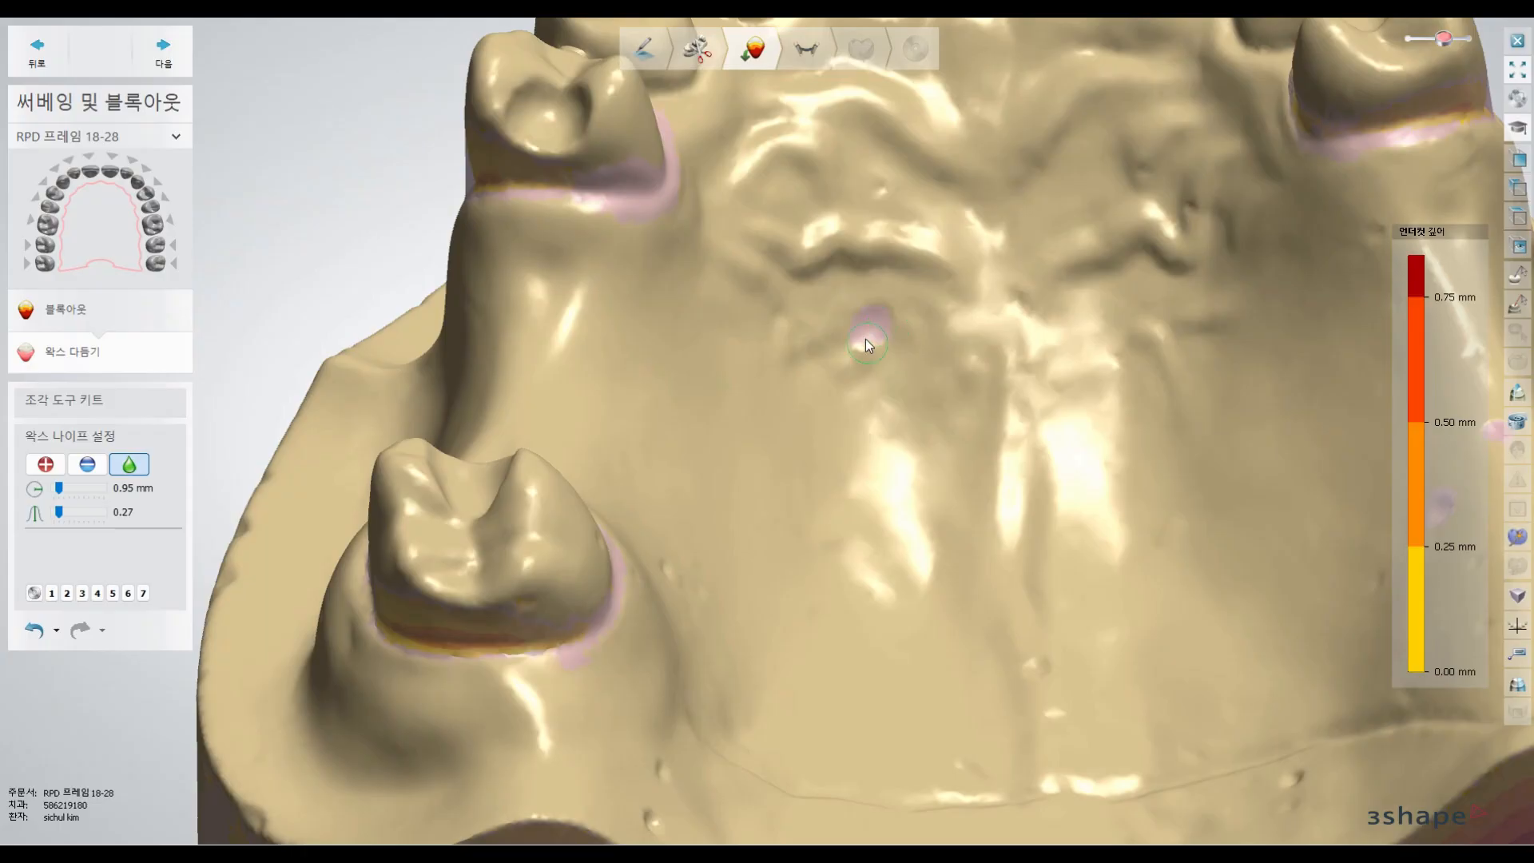
- Fill the palatal margin gap between the canine and premolar on the free-end side with wax and smooth it
scroll(1039, 321, down, 4)
right_drag(1058, 300, 1229, 179)
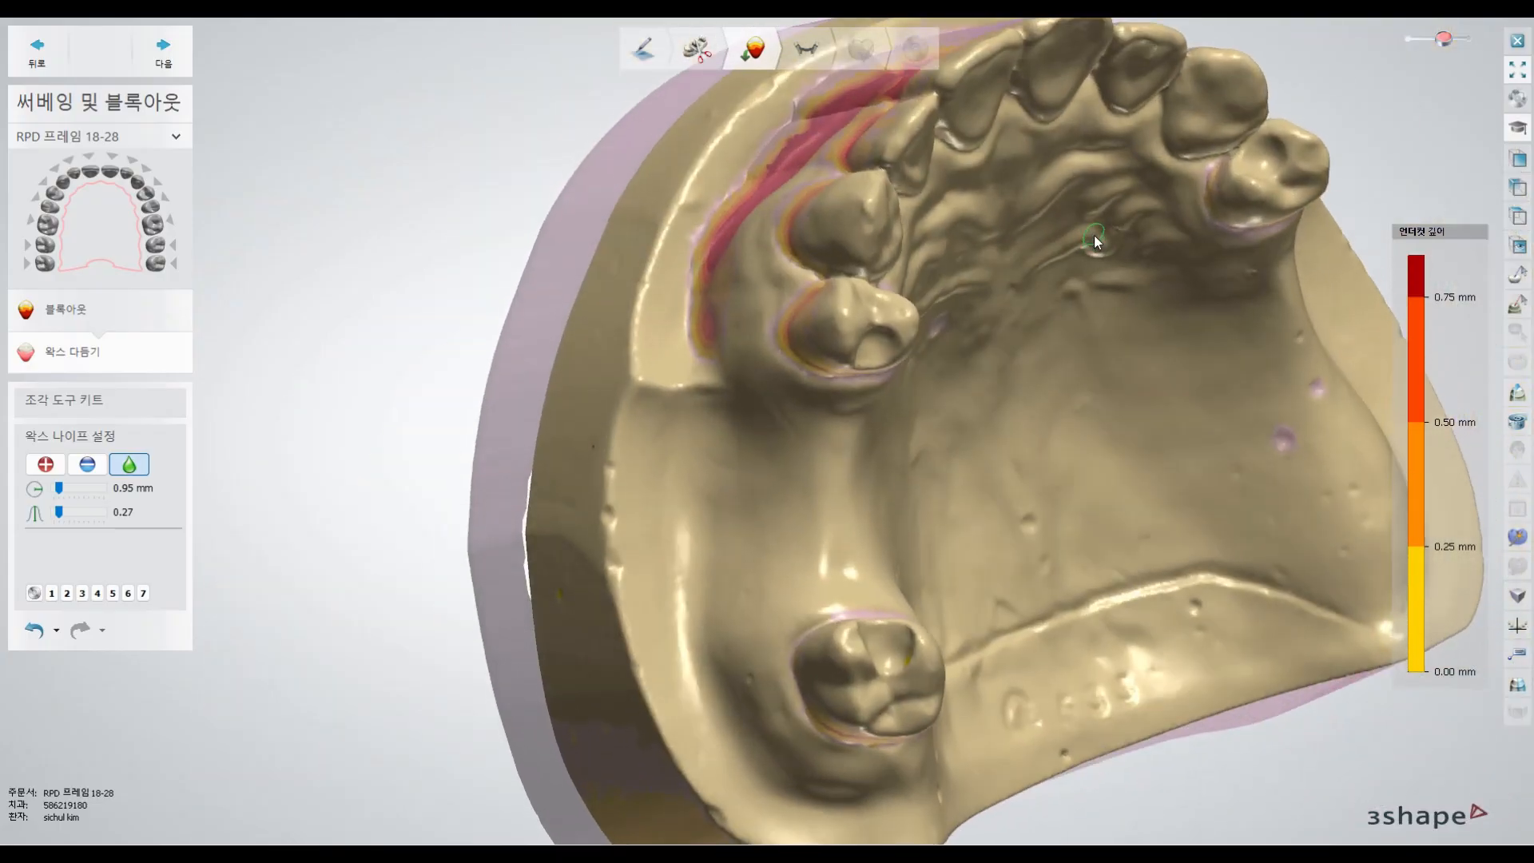
scroll(1229, 179, up, 5)
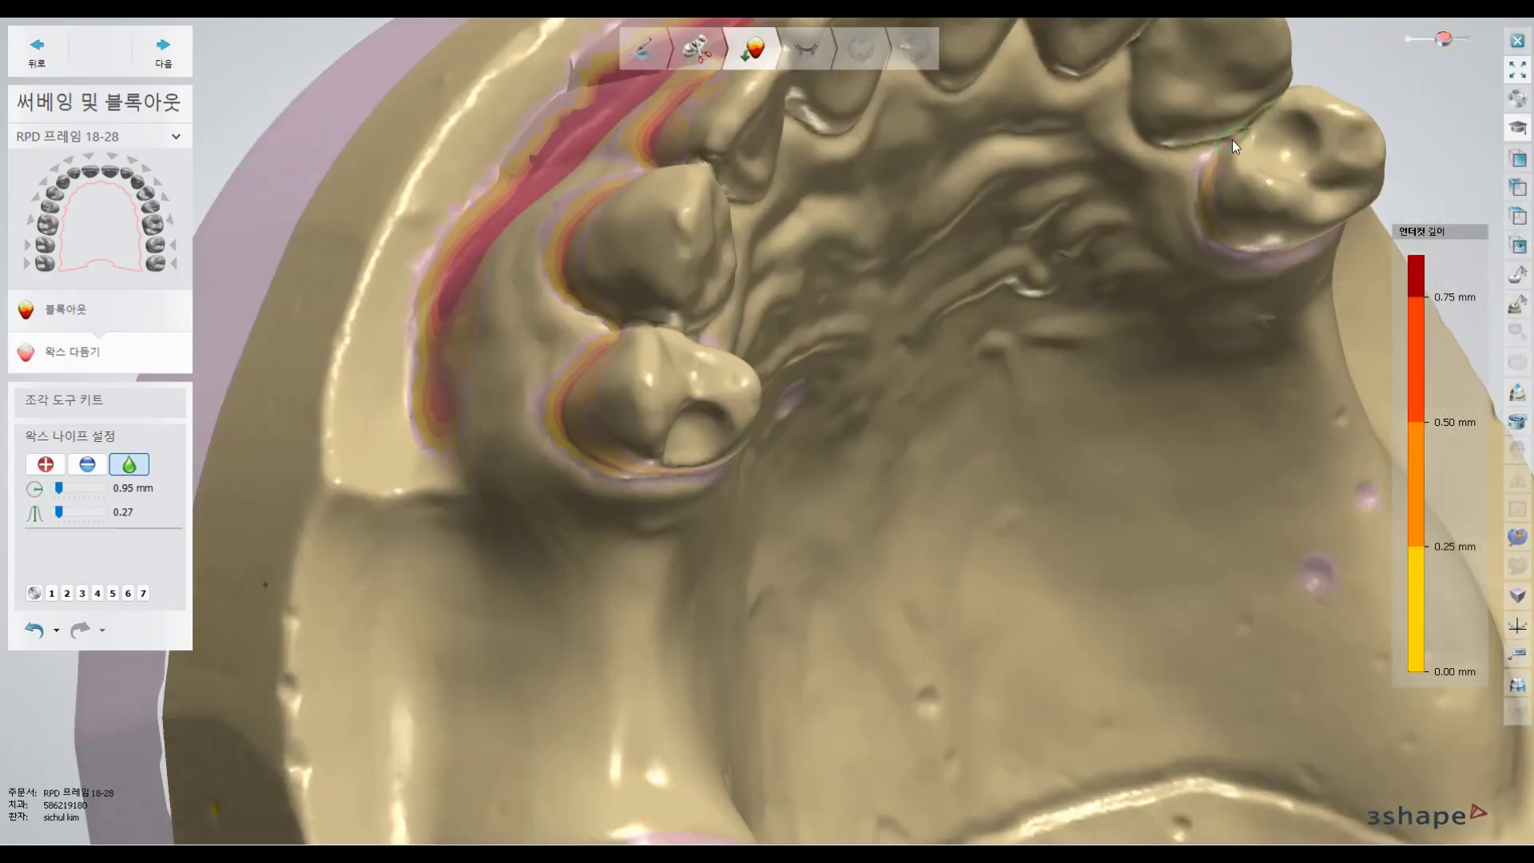
right_drag(1178, 167, 1182, 148)
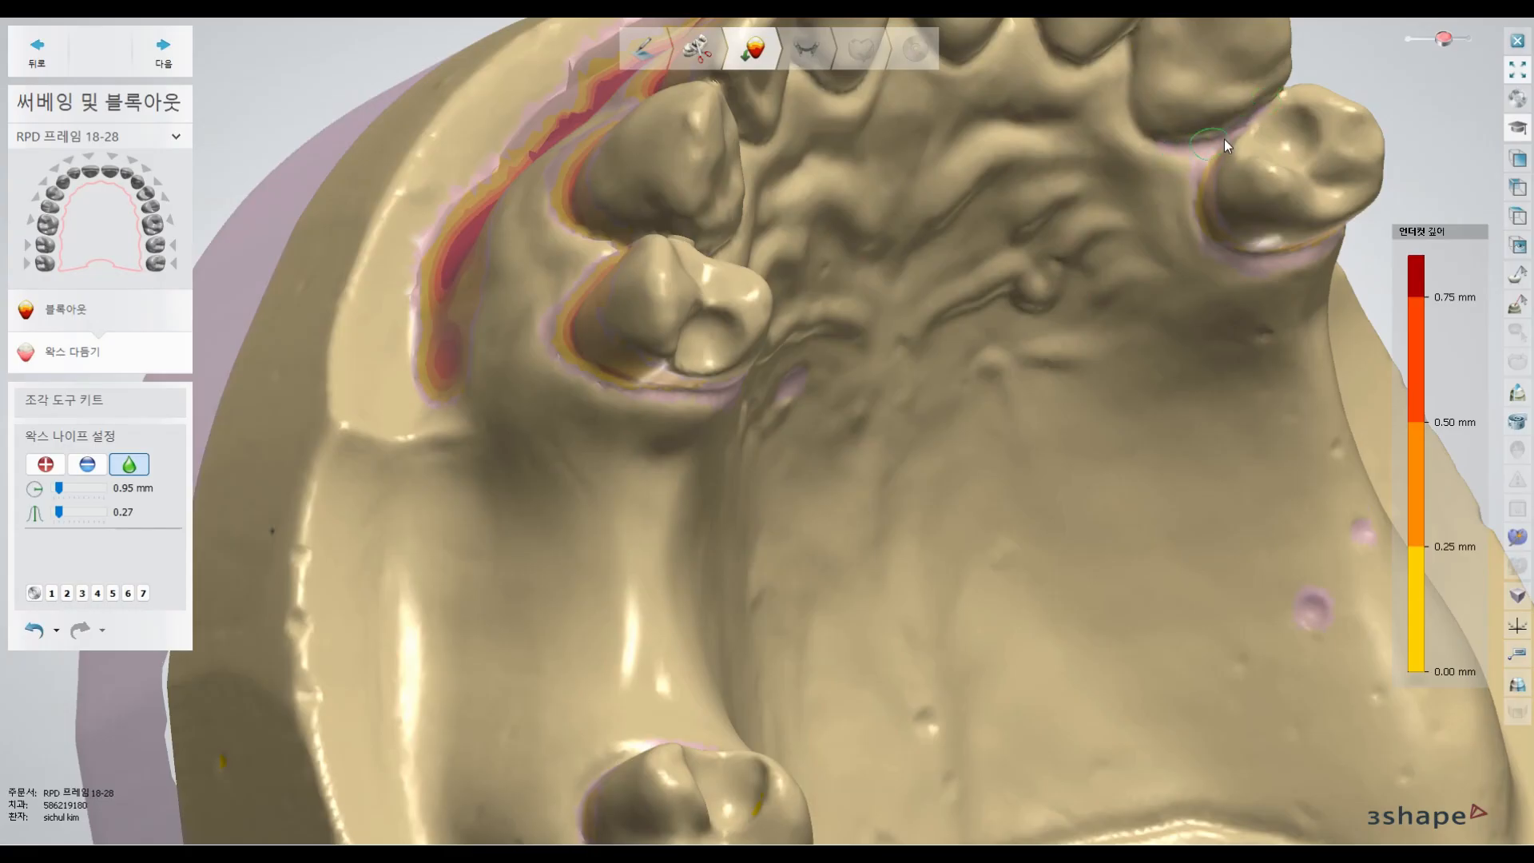
scroll(1215, 148, up, 5)
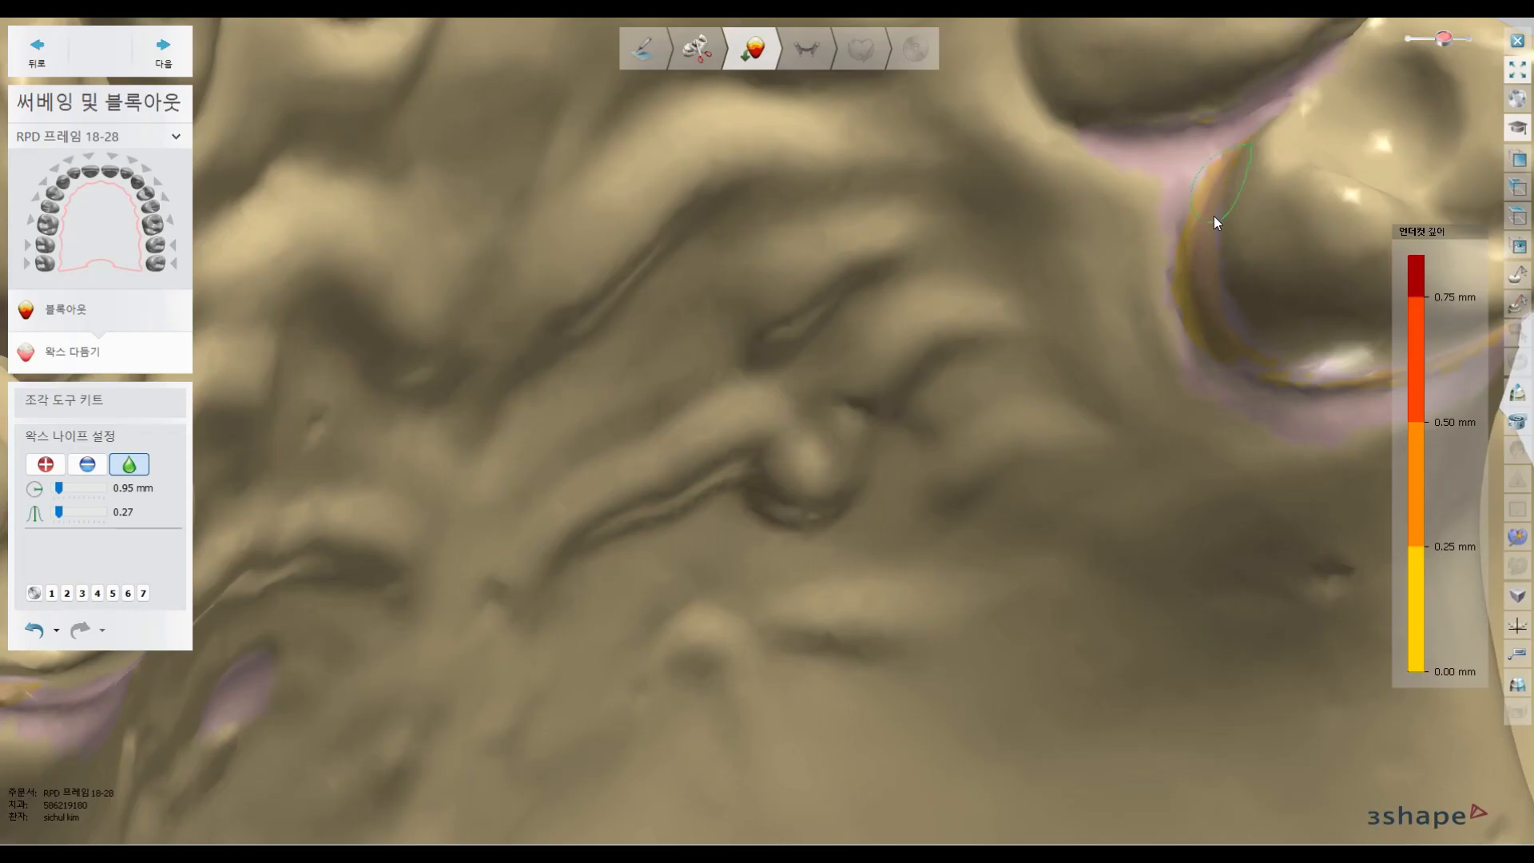
click(46, 464)
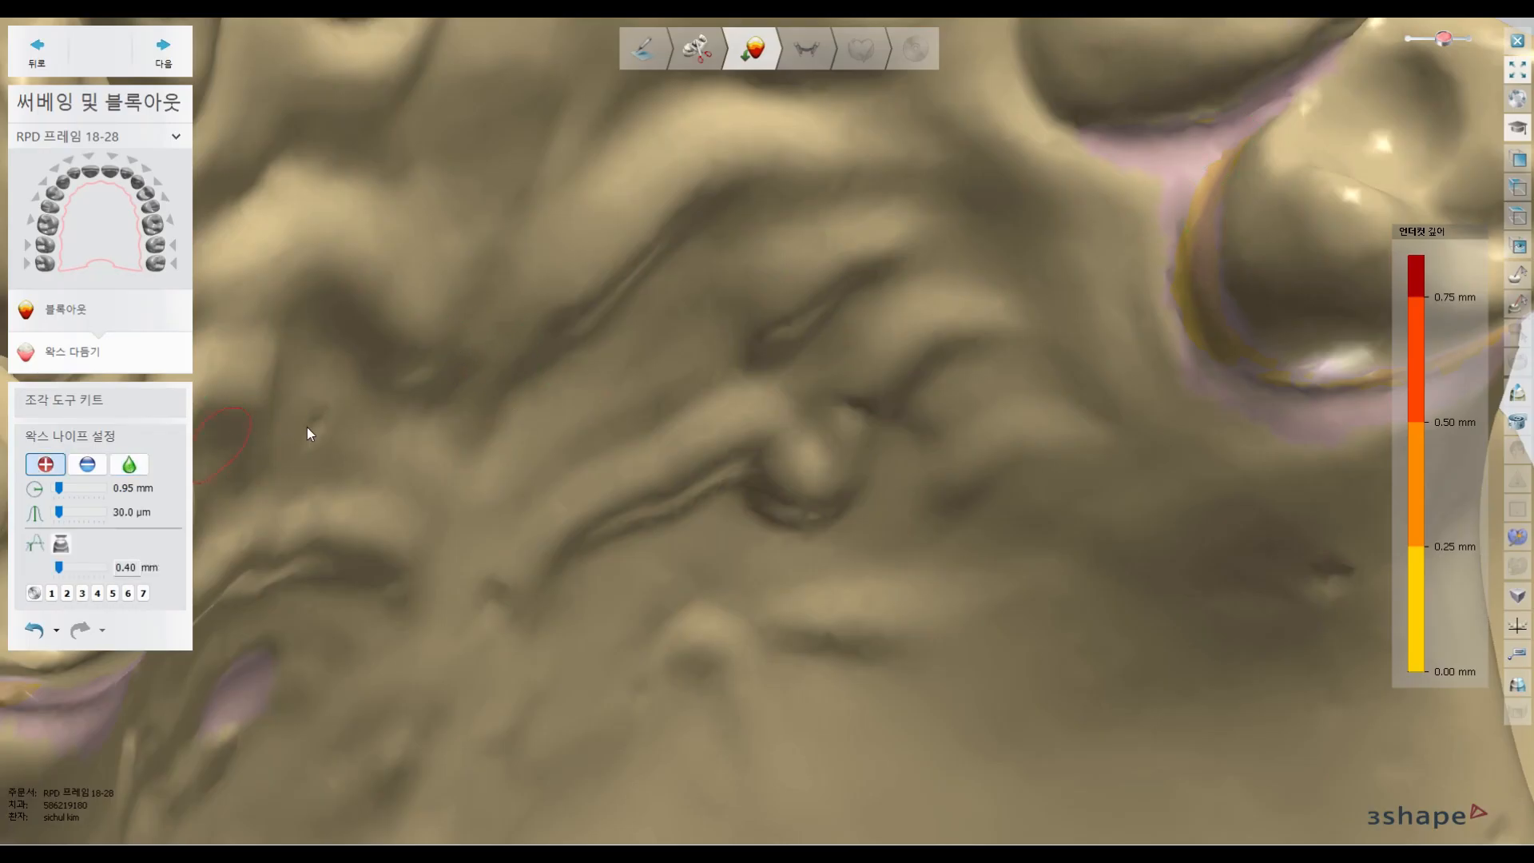
mouse_move(1173, 142)
mouse_down()
mouse_move(1103, 147)
mouse_move(1229, 123)
mouse_move(1283, 77)
mouse_move(1205, 164)
mouse_move(1231, 142)
mouse_up()
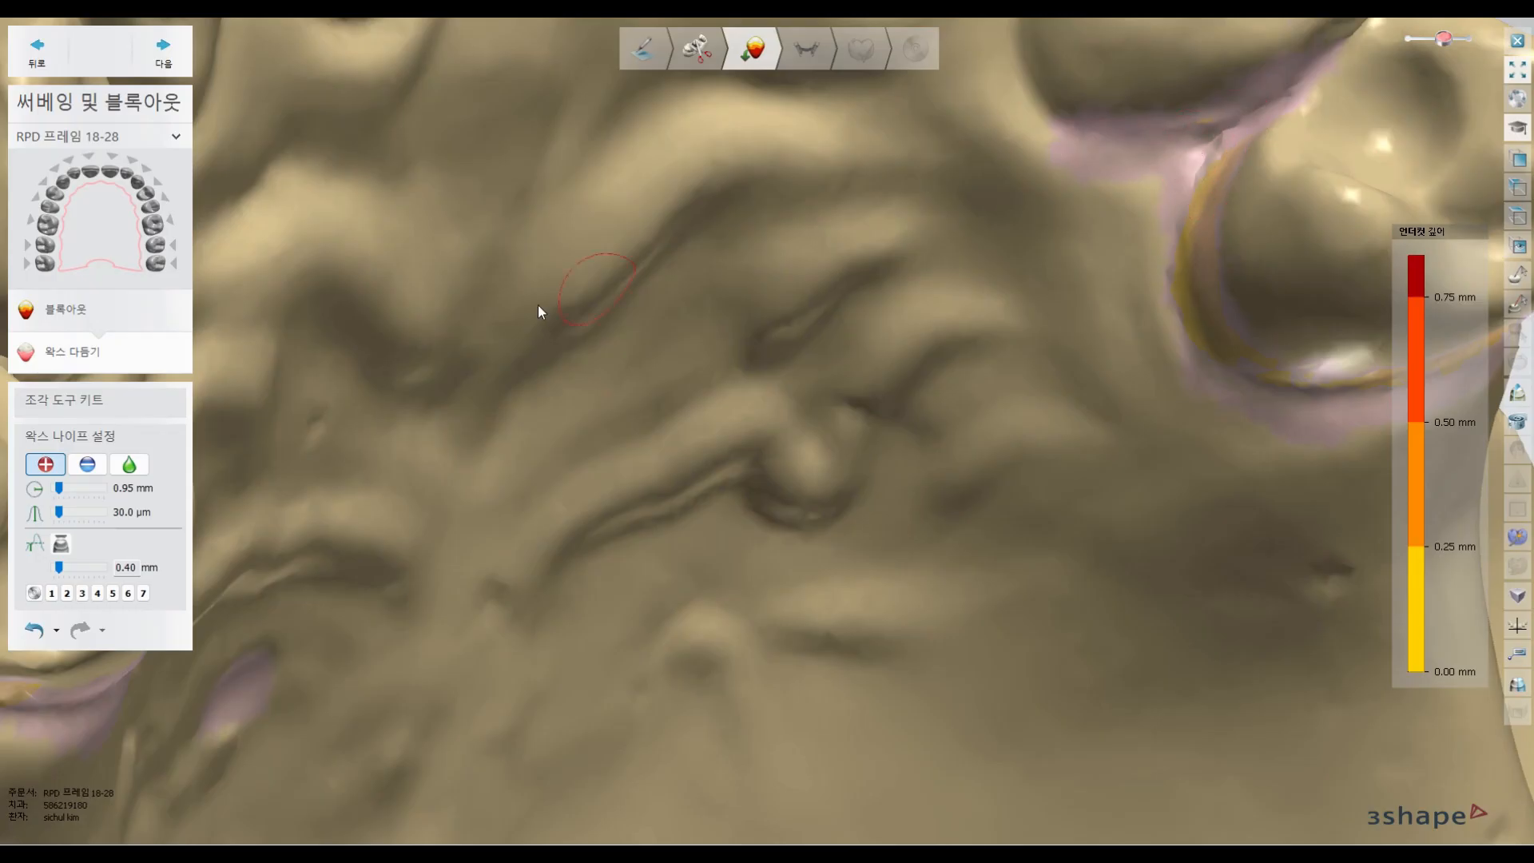
click(129, 465)
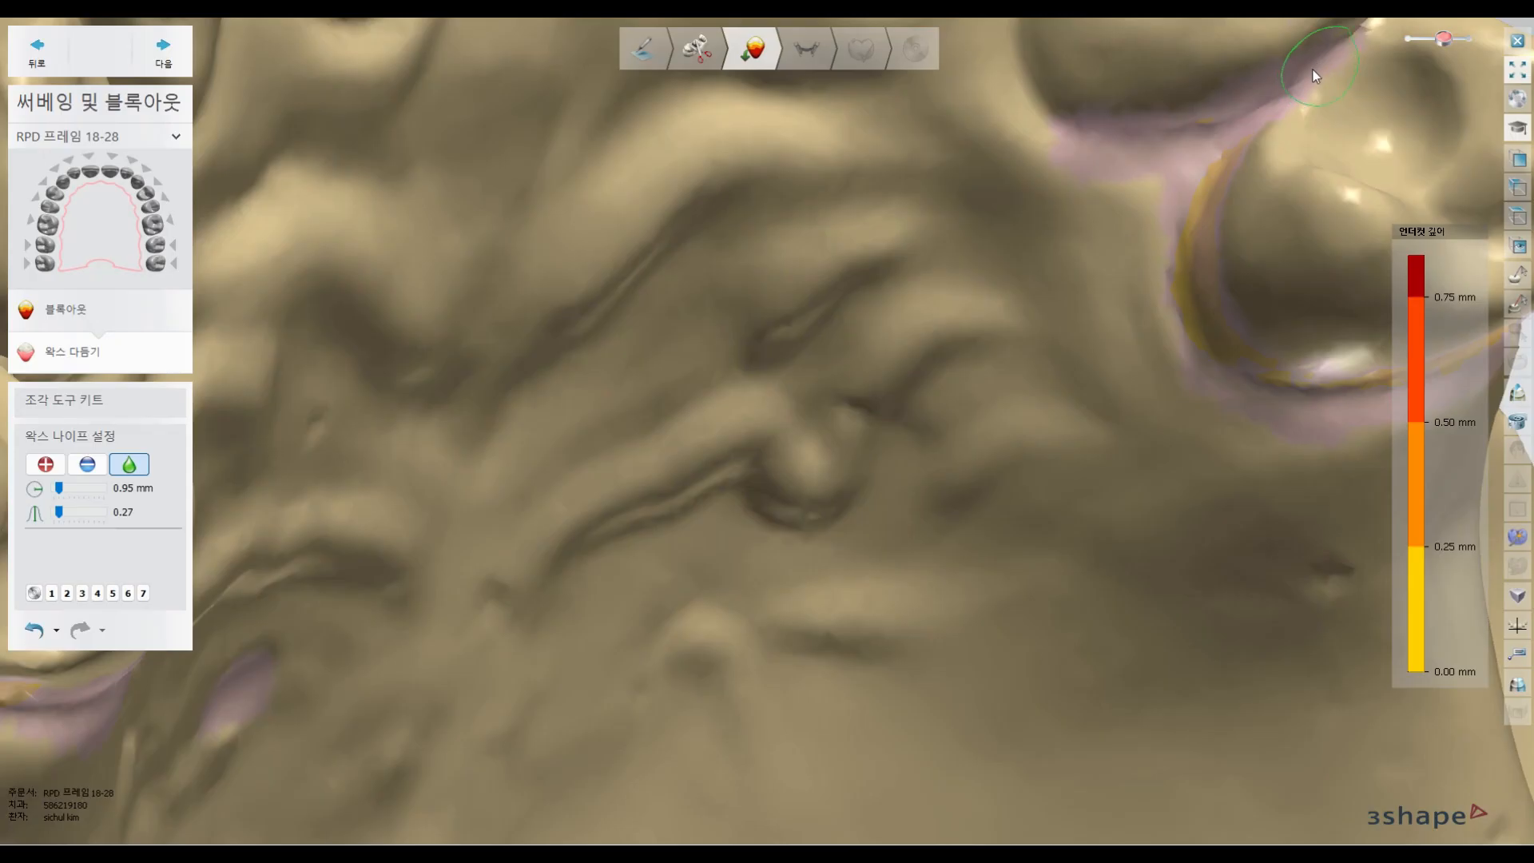
- Build up wax over the pit at the palatal rugae with a 0.95 mm wax knife
scroll(677, 348, down, 10)
right_drag(672, 347, 560, 338)
scroll(599, 420, up, 7)
scroll(599, 419, up, 3)
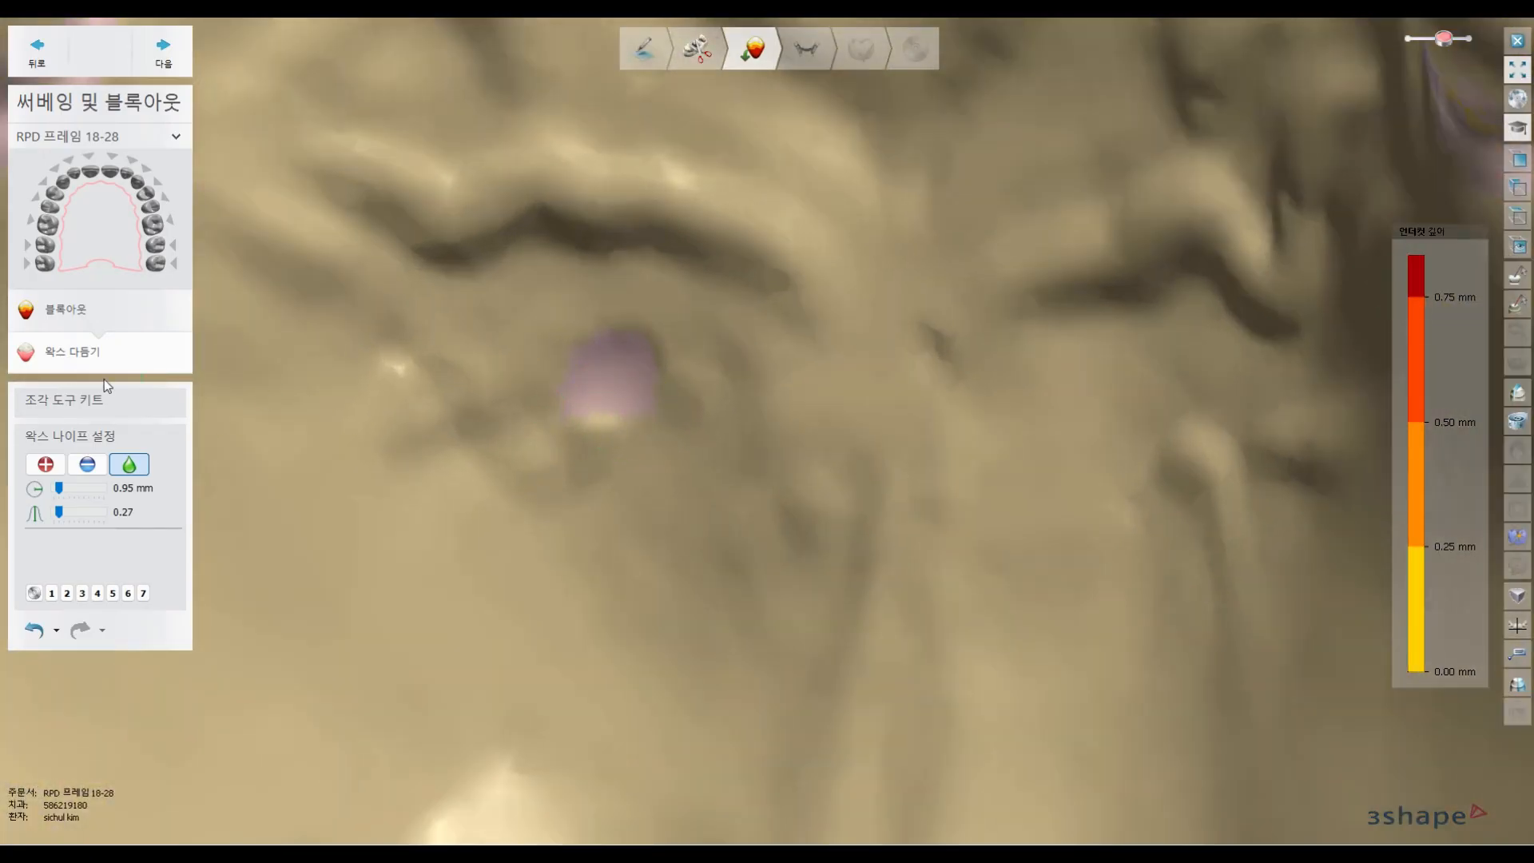
click(46, 465)
mouse_move(631, 381)
mouse_down()
mouse_move(603, 387)
mouse_move(630, 346)
mouse_move(616, 387)
mouse_up()
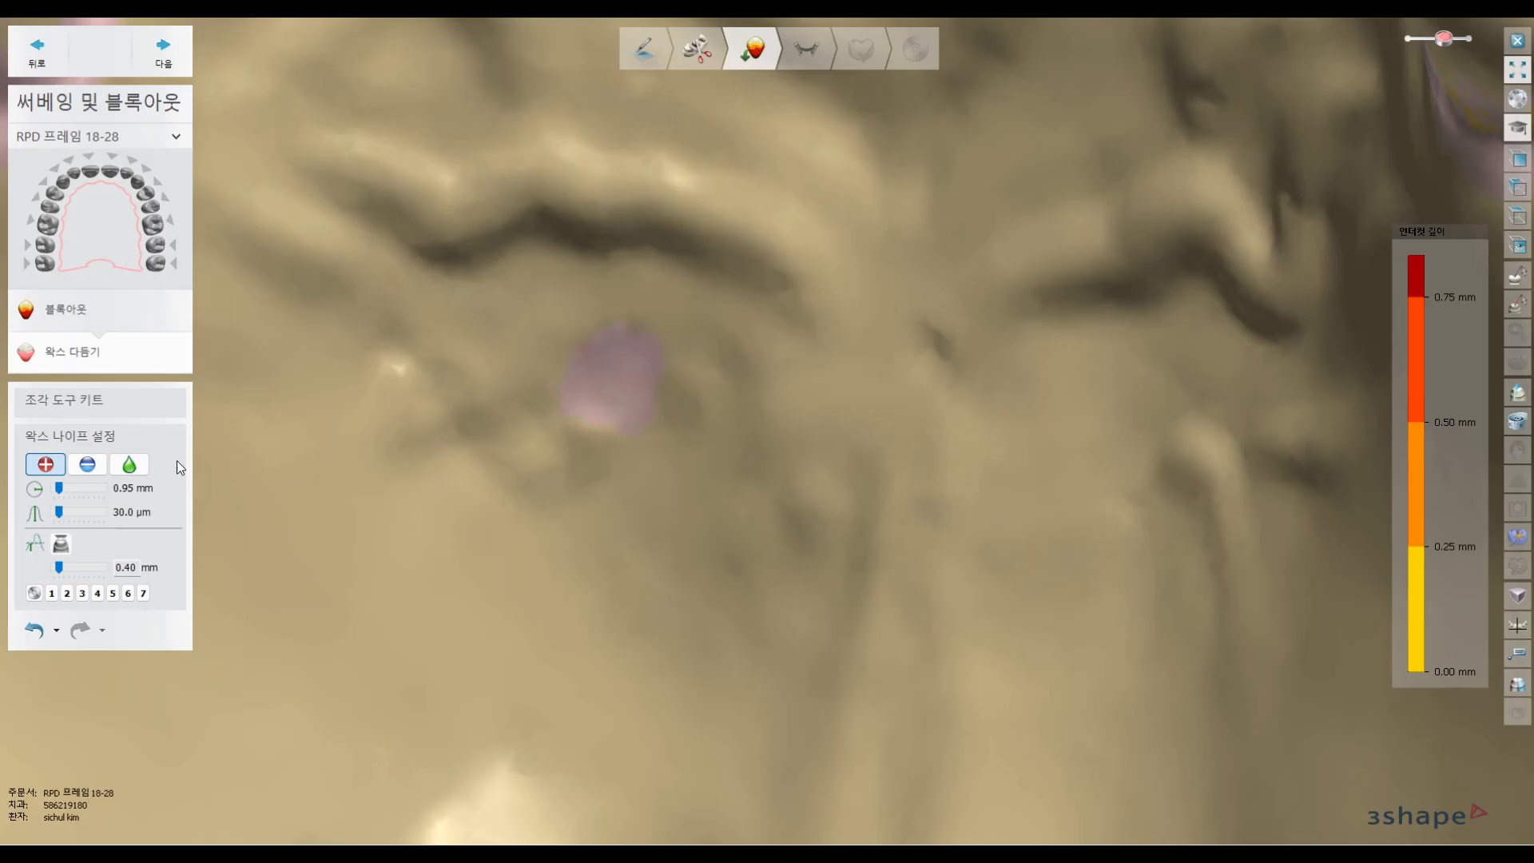
click(129, 464)
- Fill the small pits along the crest of the free-end ridge with wax
scroll(688, 407, down, 10)
right_drag(769, 491, 907, 414)
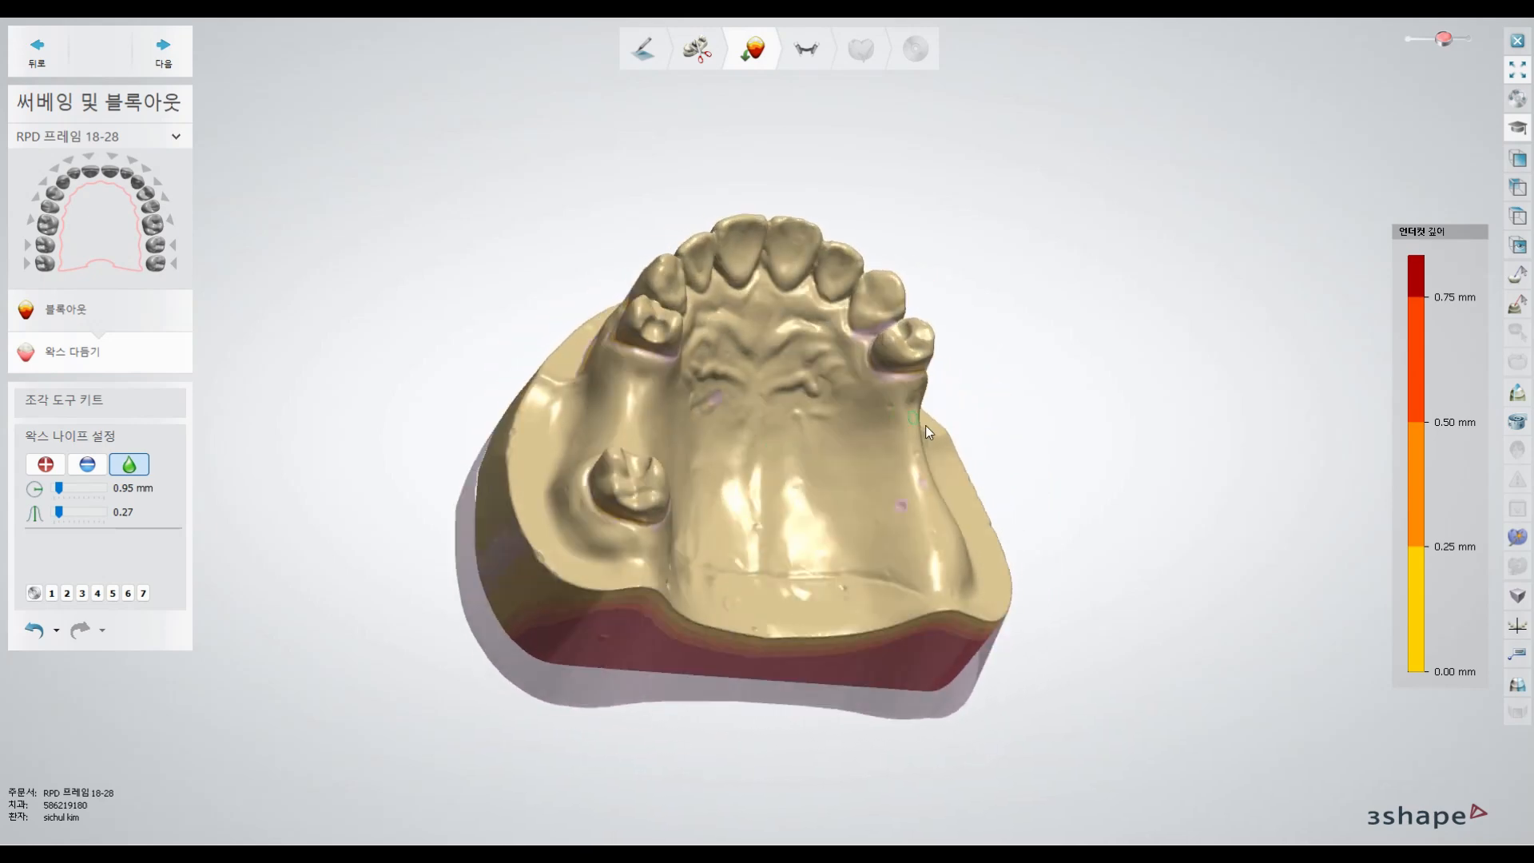
scroll(817, 500, up, 6)
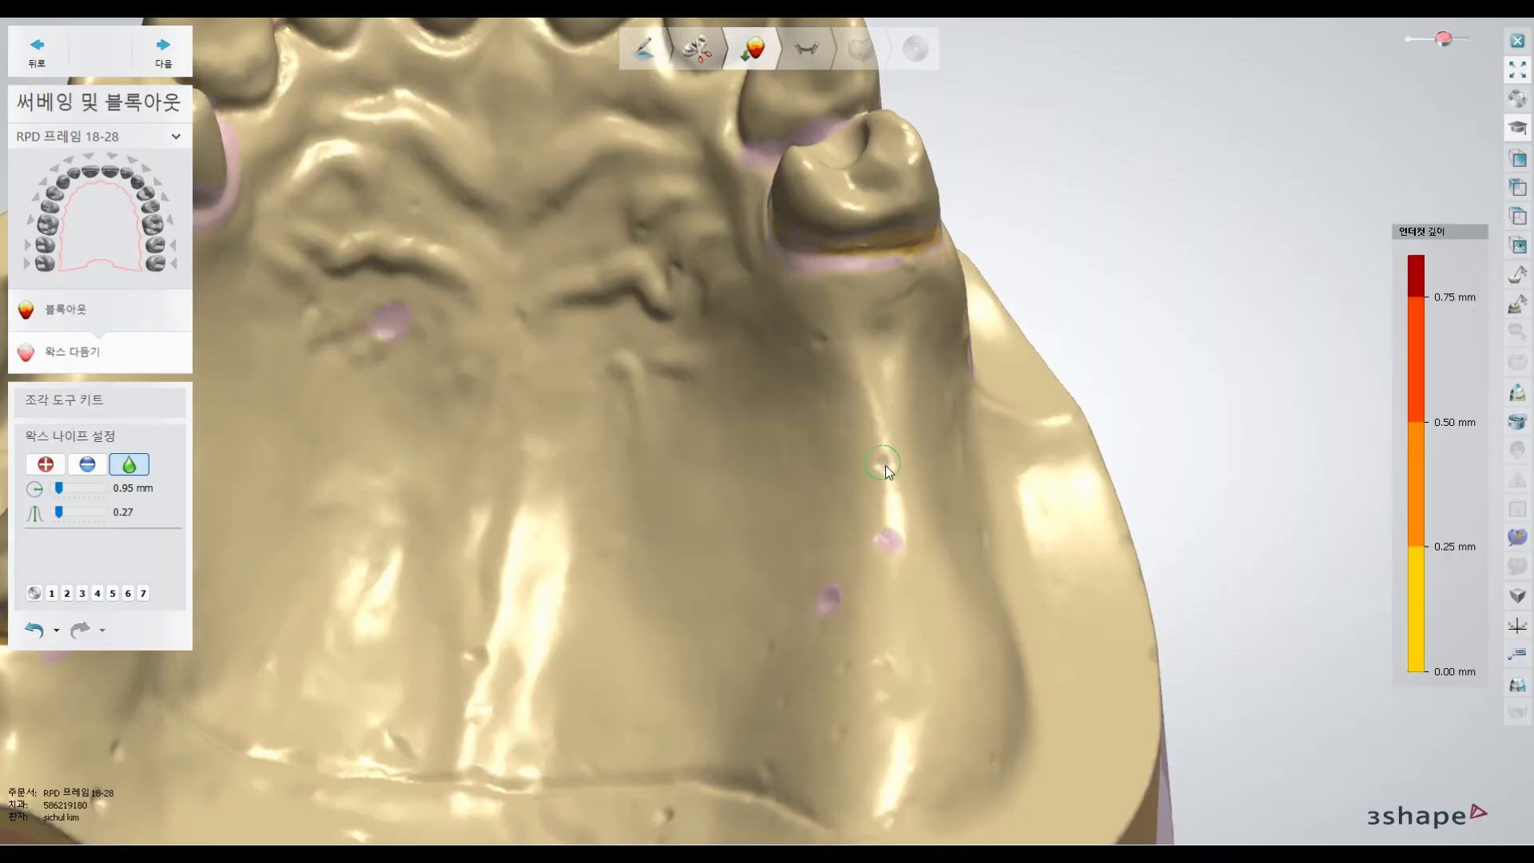
click(46, 464)
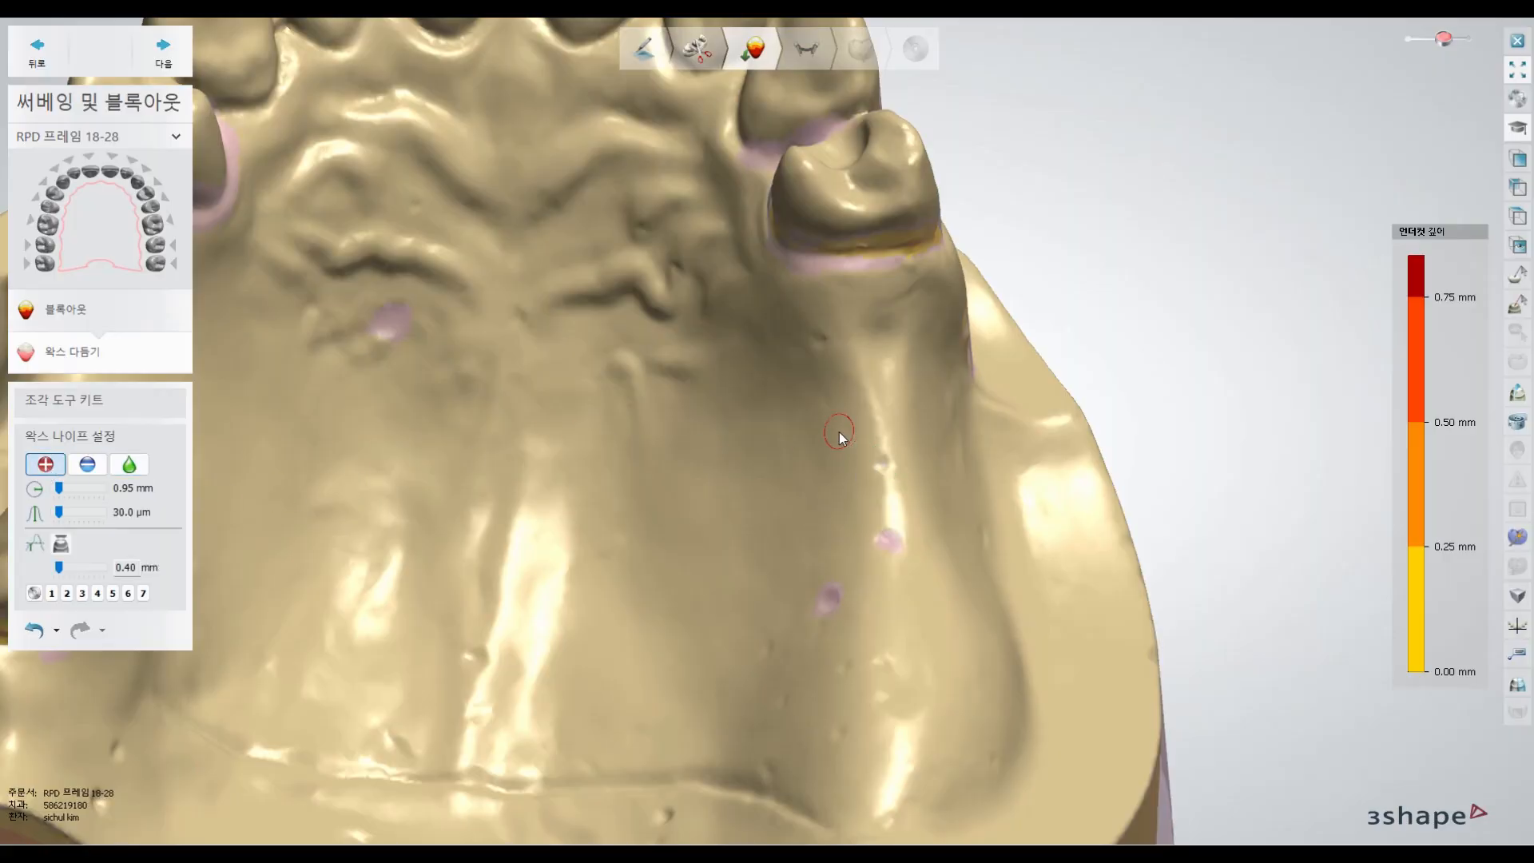
click(883, 467)
click(889, 331)
scroll(889, 559, down, 5)
mouse_move(883, 623)
right_down()
mouse_move(865, 612)
mouse_move(875, 640)
right_up()
drag(891, 626, 889, 663)
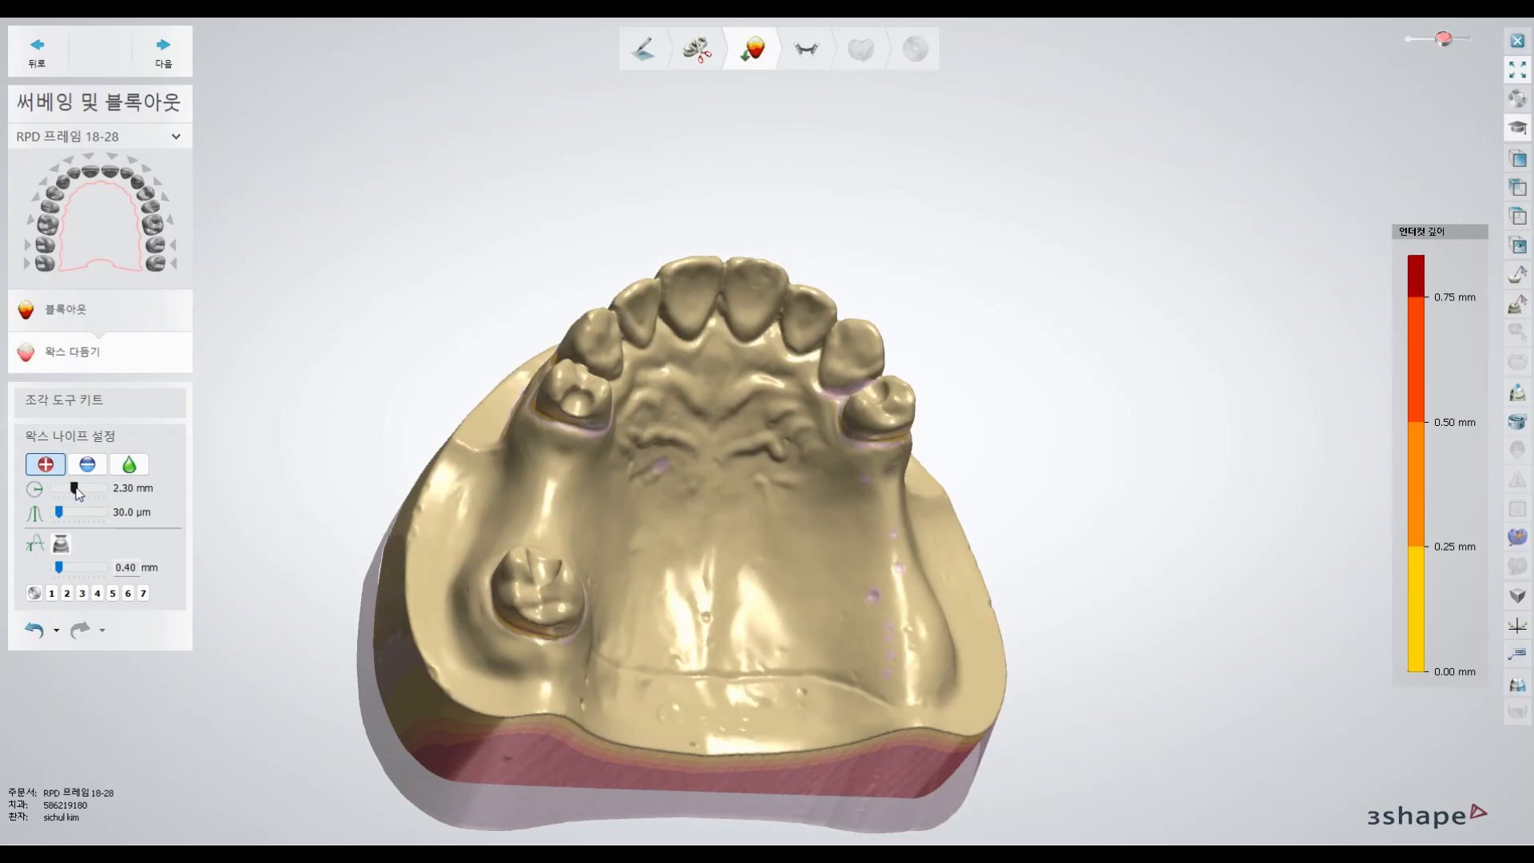
- Return to the block-out stage, reopen wax trimming, and remove wax from the buccal surface of the molar-side premolar with a 0.95 mm knife
click(38, 52)
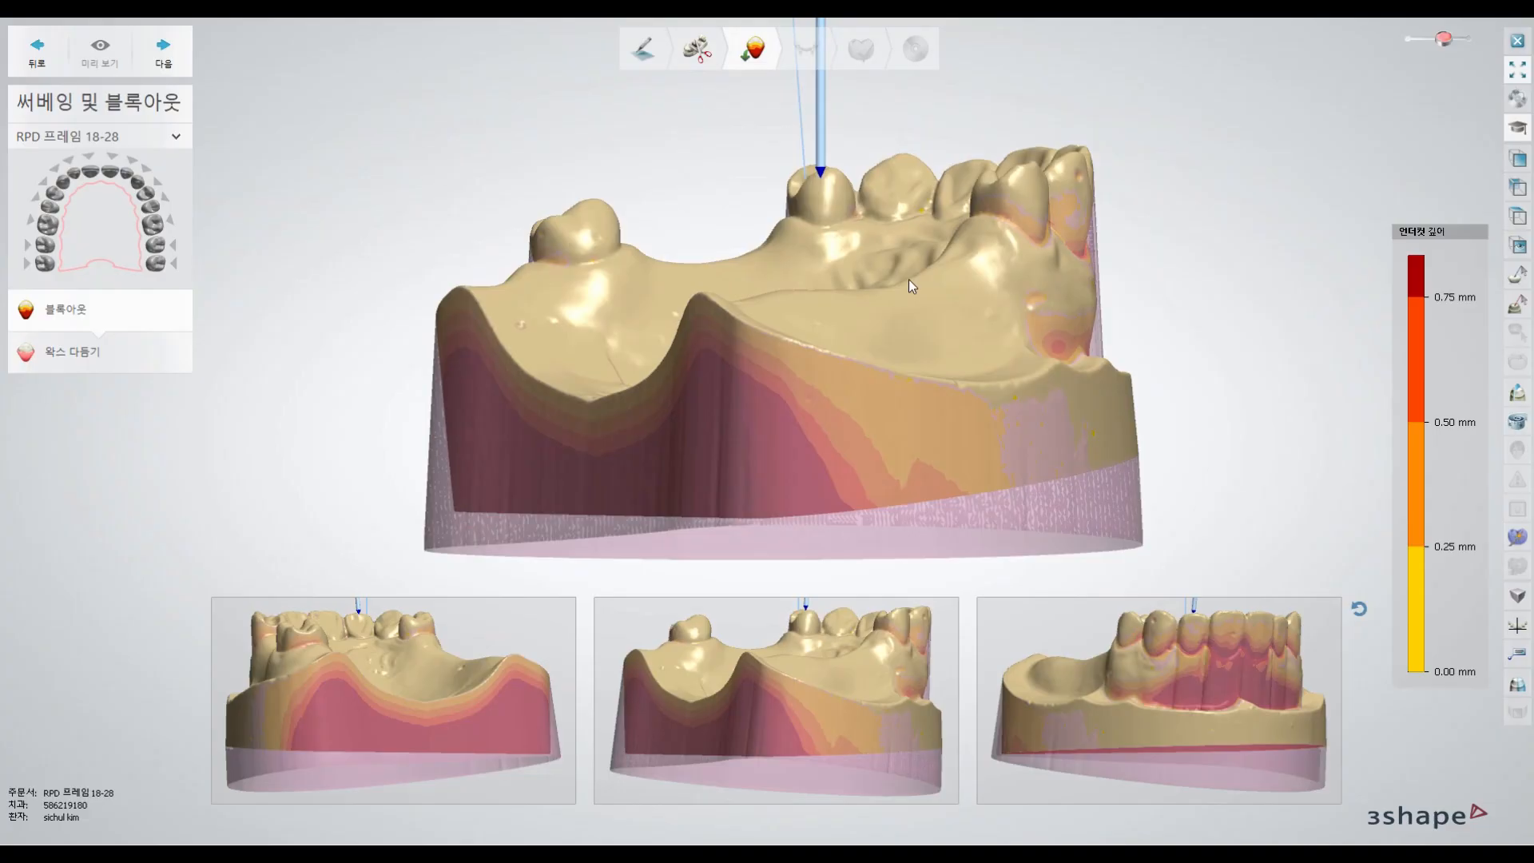
click(72, 352)
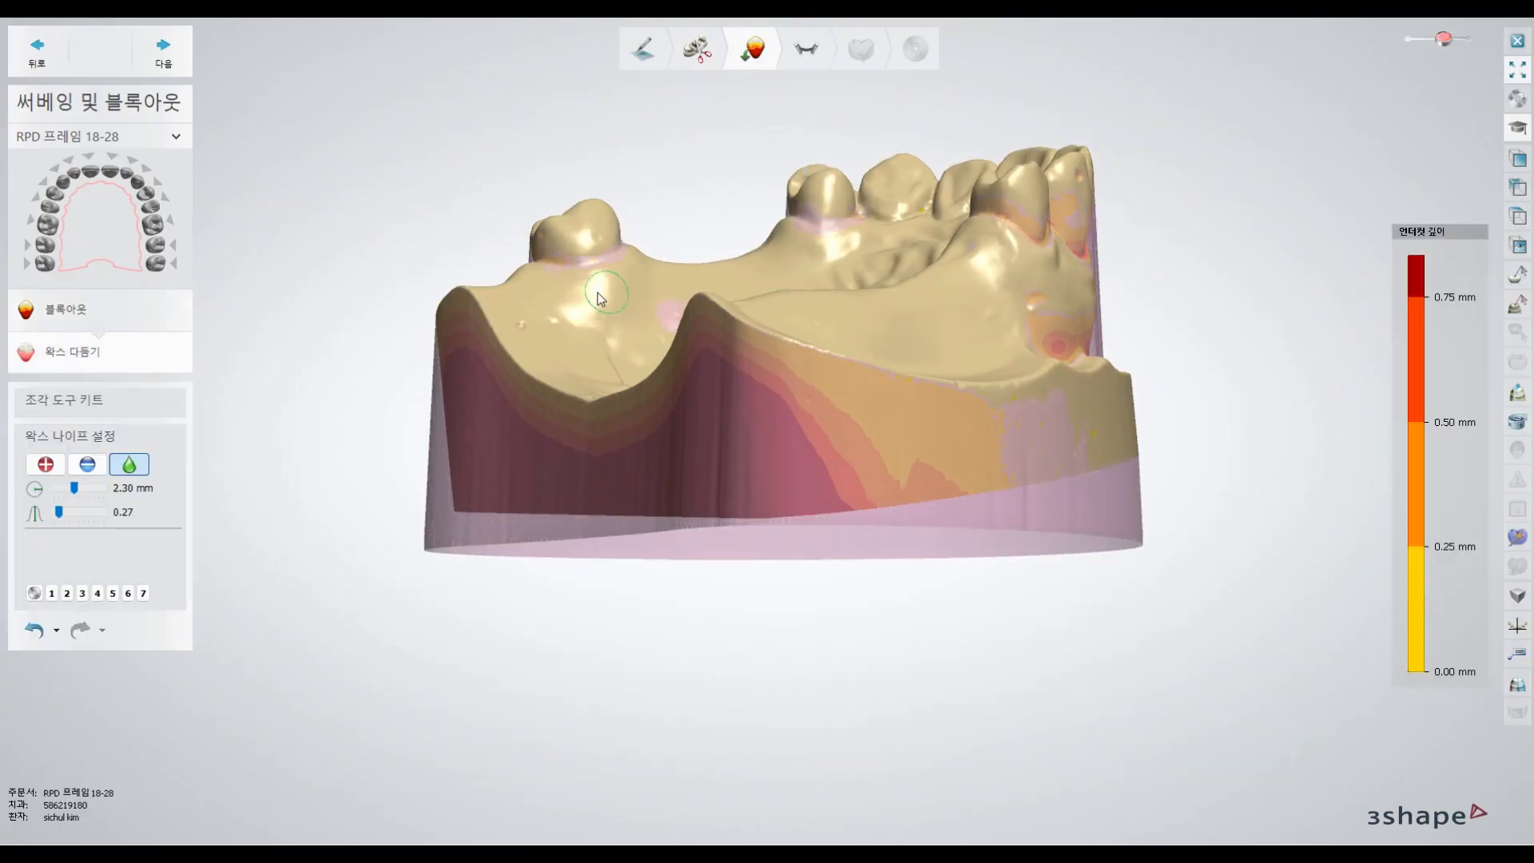
scroll(723, 288, up, 3)
right_drag(545, 272, 820, 271)
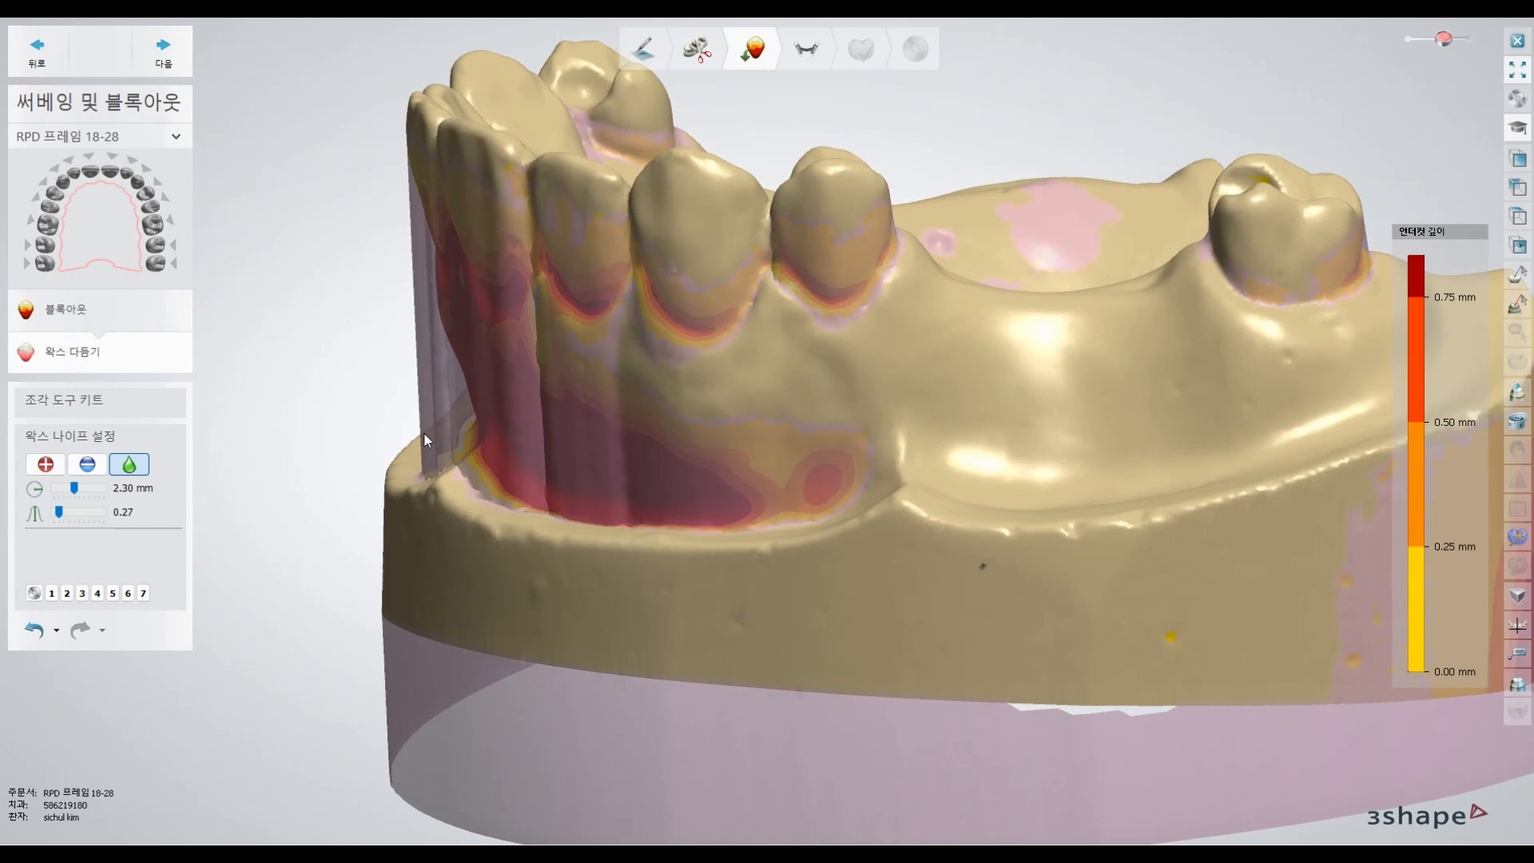
click(89, 466)
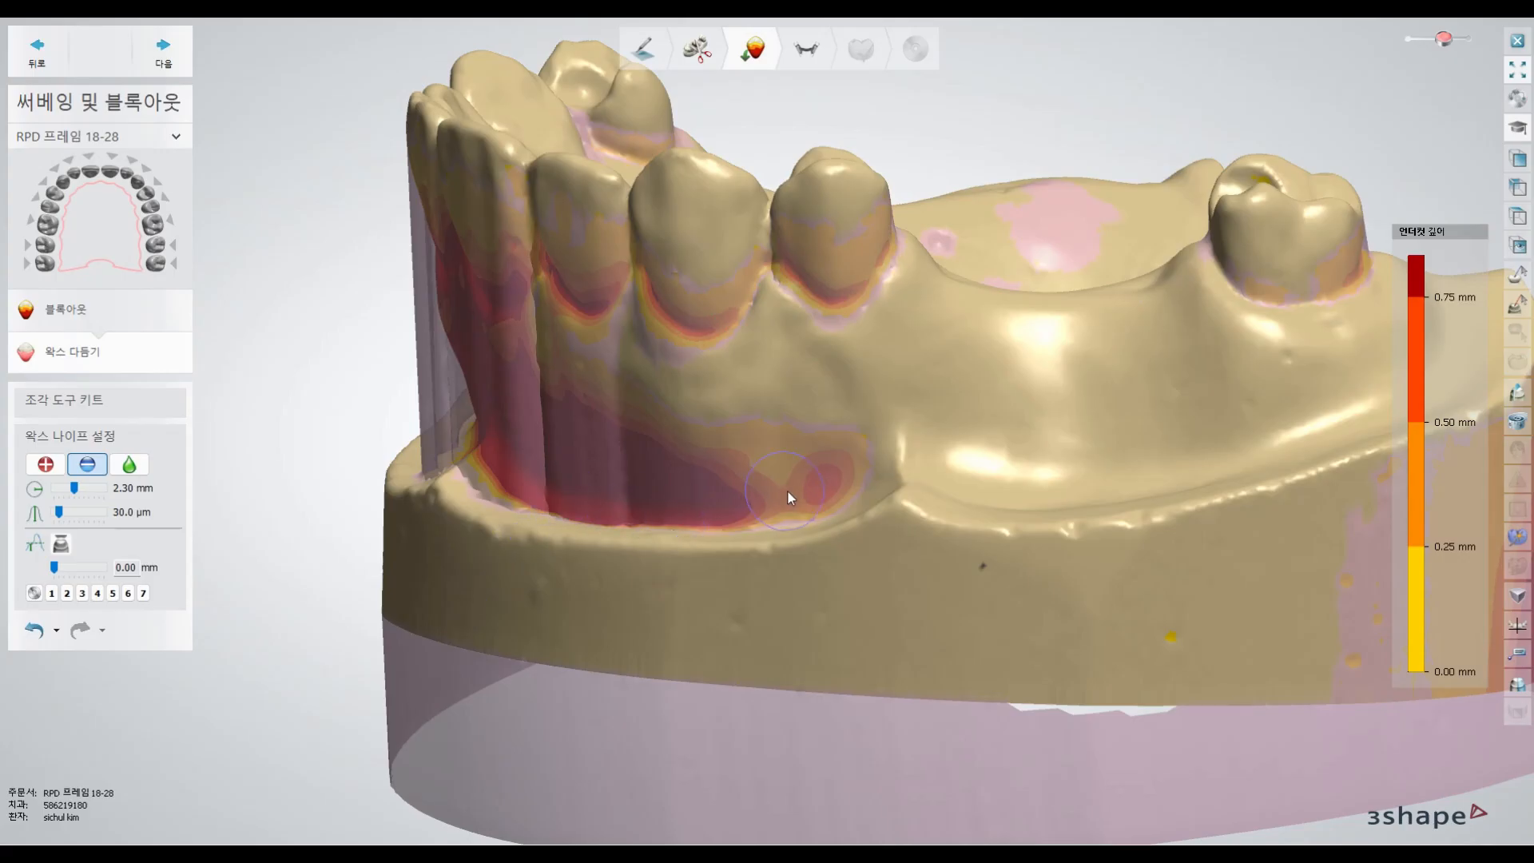
scroll(884, 411, up, 2)
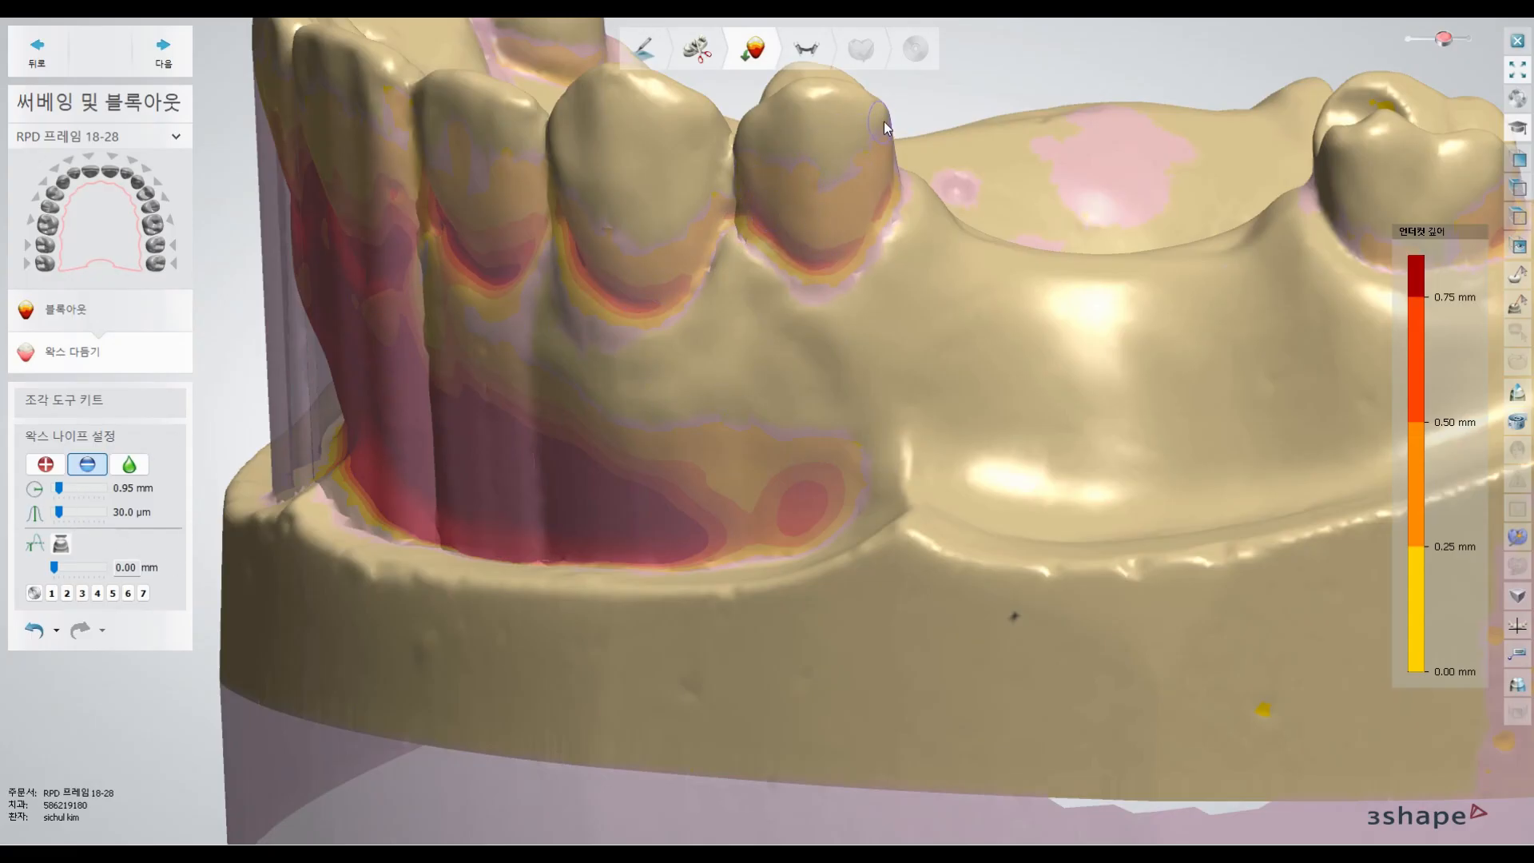
click(808, 174)
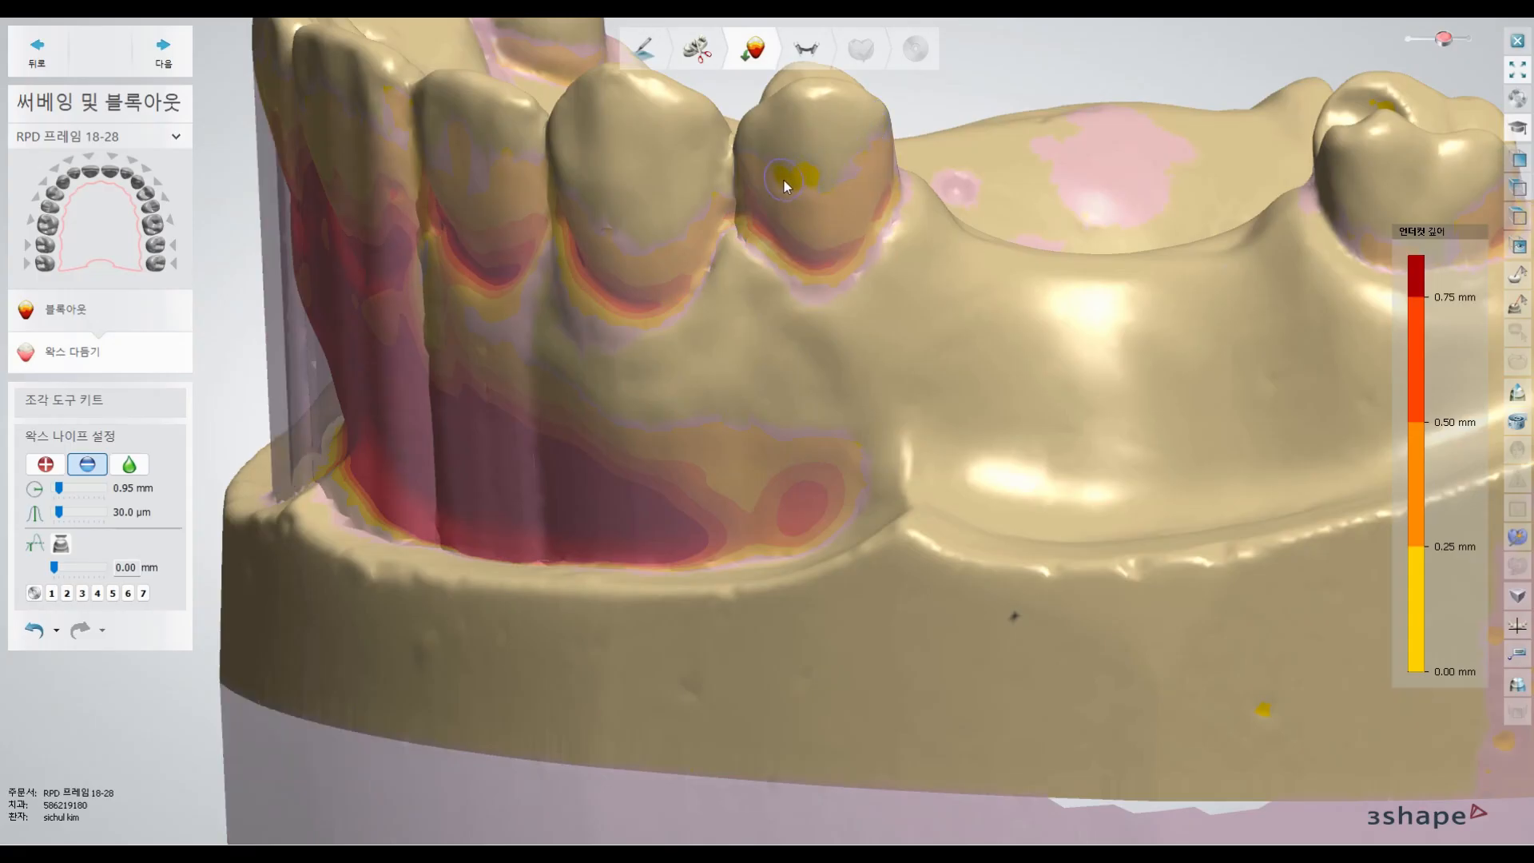
mouse_move(769, 180)
mouse_down()
mouse_move(747, 180)
mouse_move(740, 158)
mouse_up()
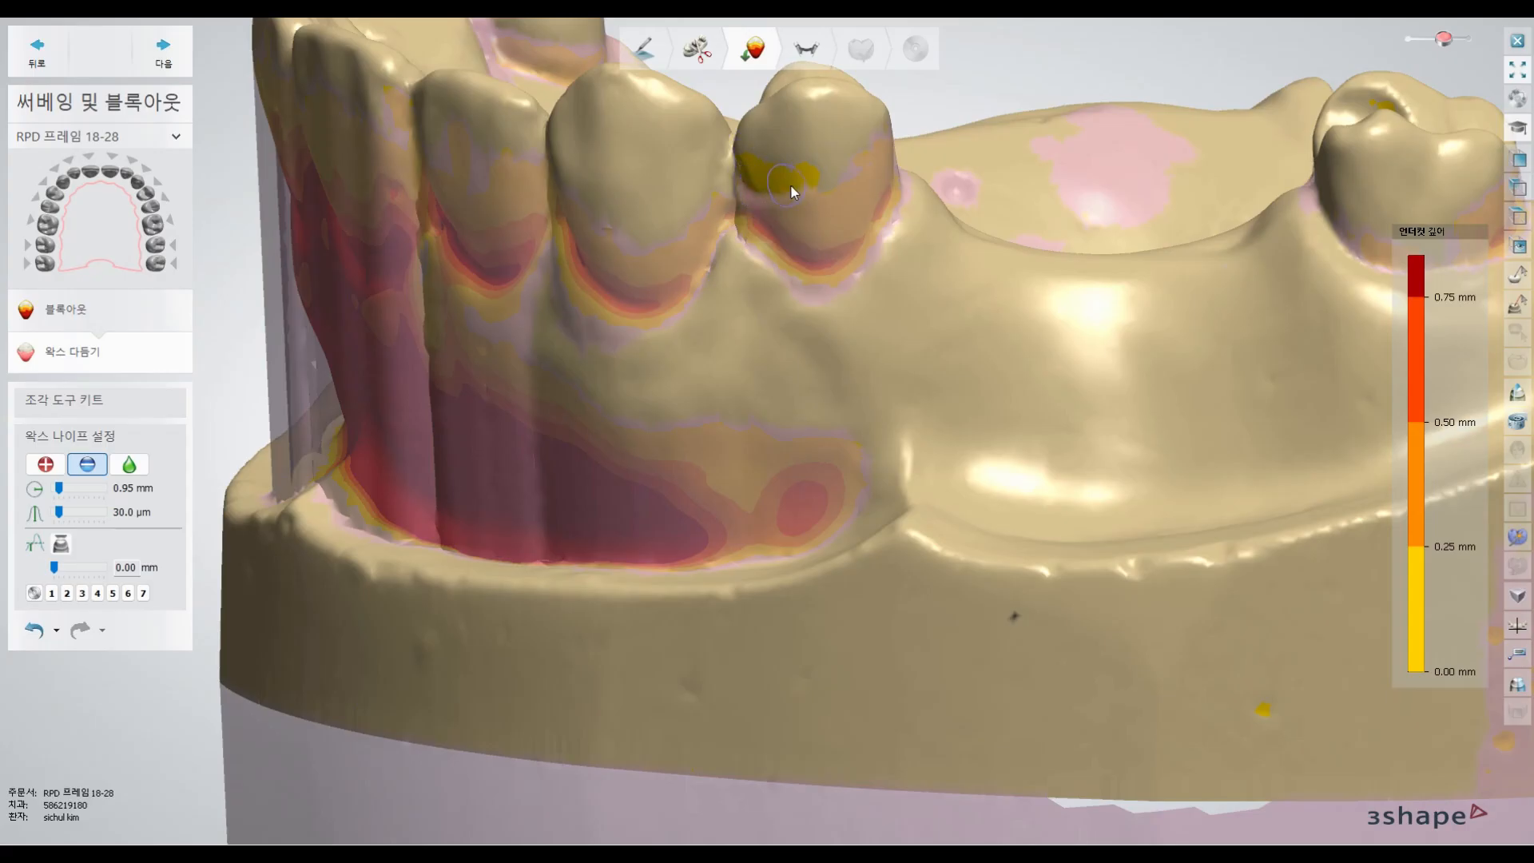
drag(843, 161, 882, 150)
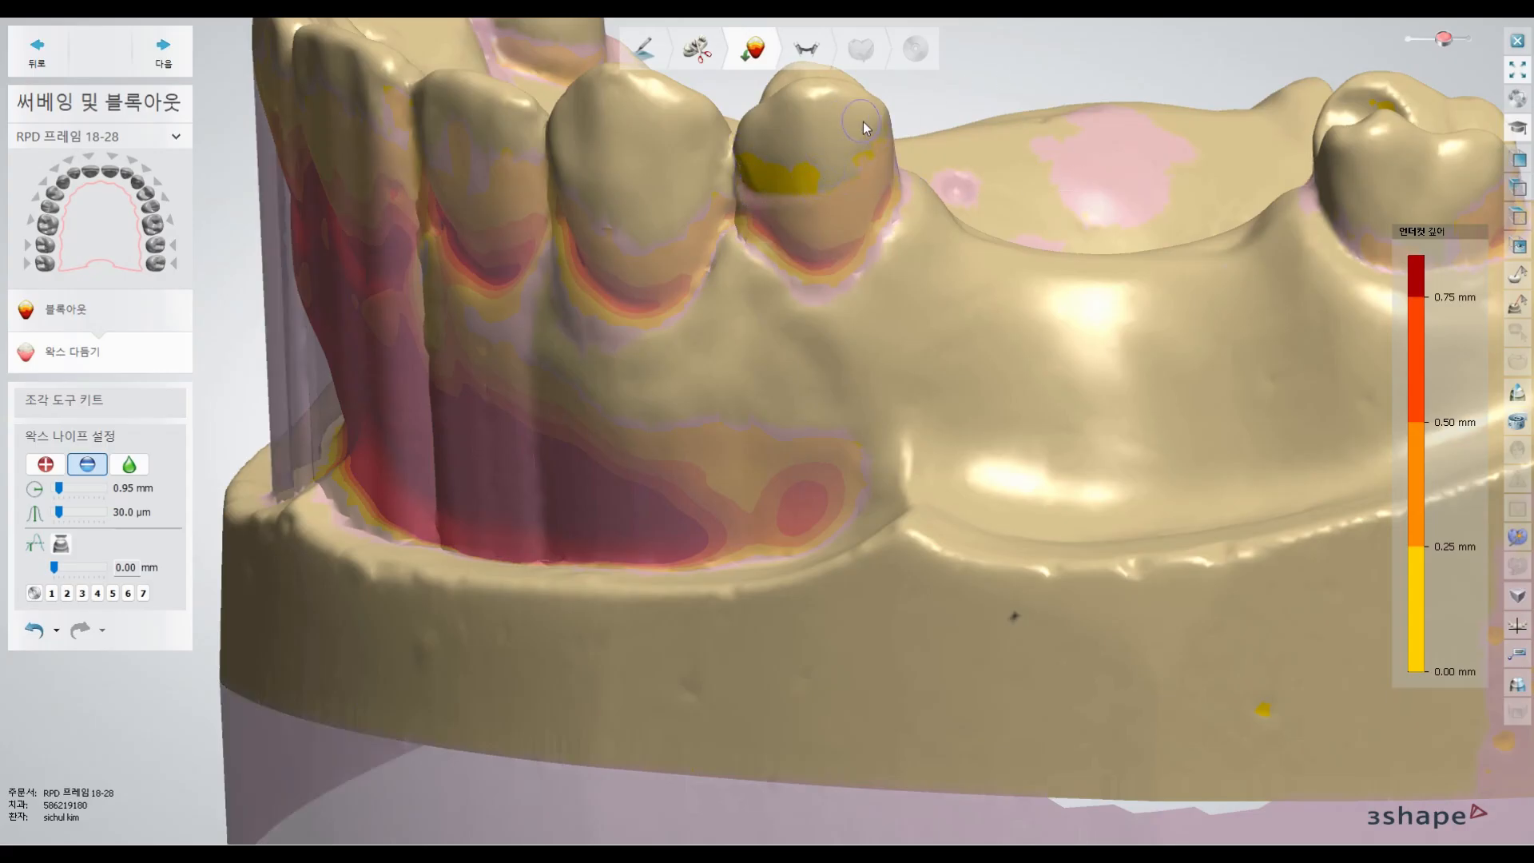
- Remove wax from the buccal undercuts of the isolated molar and the premolar beside the free-end ridge
right_drag(1227, 334, 1091, 308)
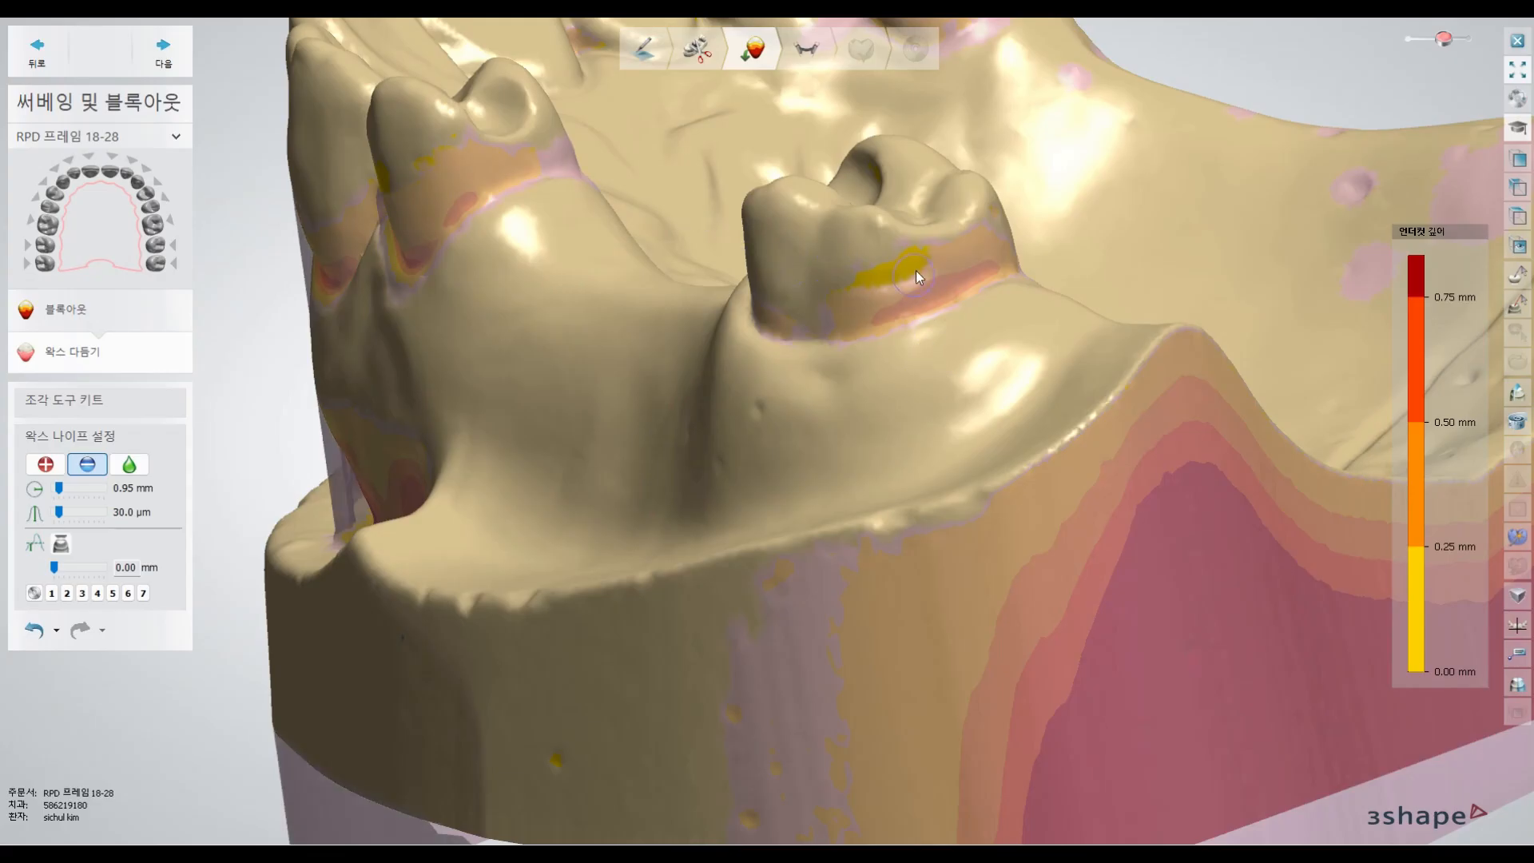
right_drag(1215, 201, 892, 256)
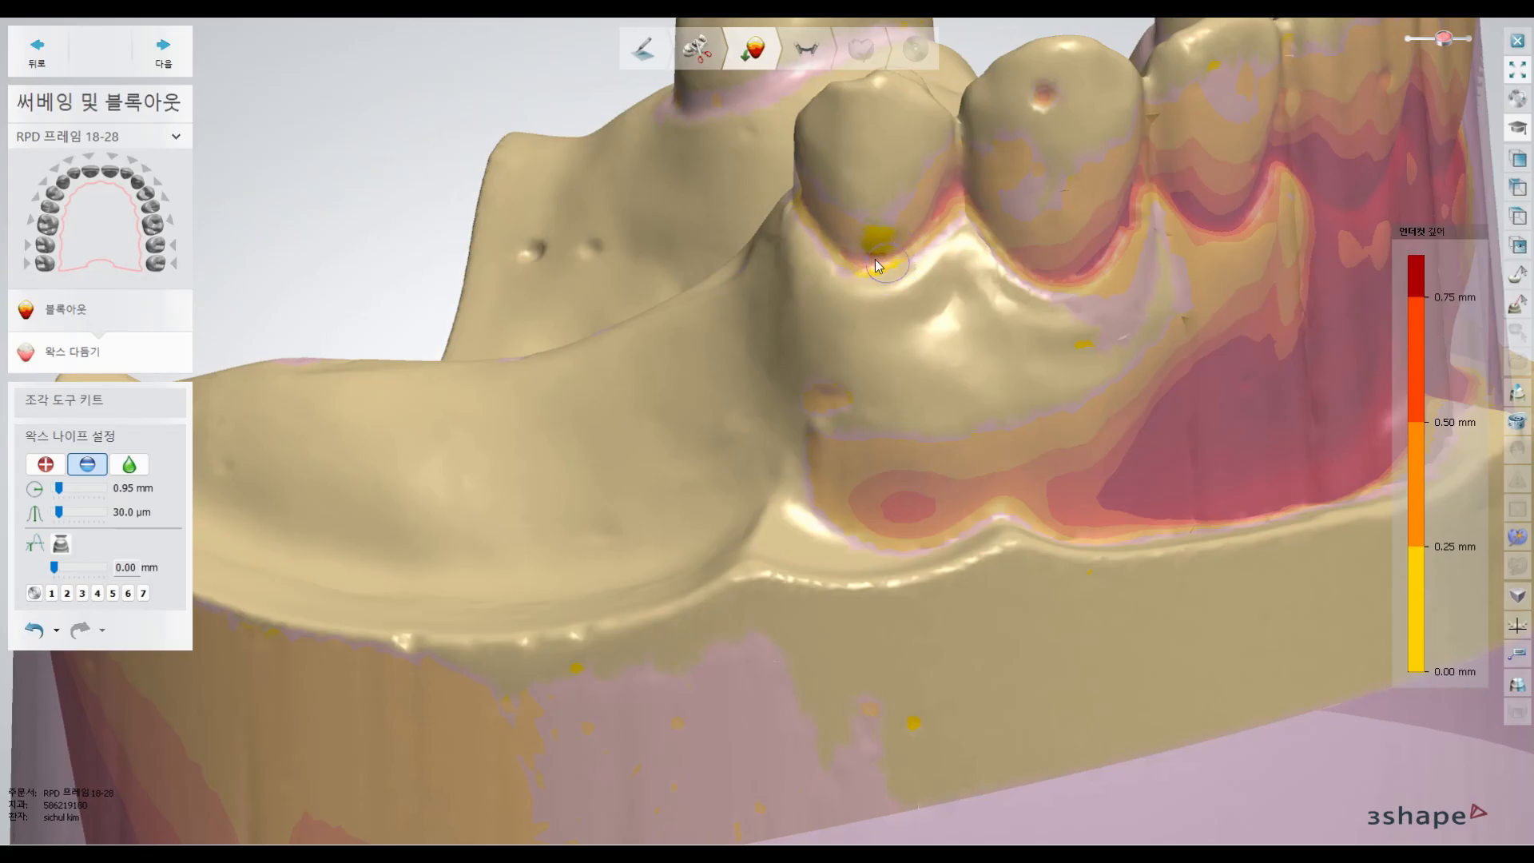
right_drag(888, 363, 208, 150)
right_drag(425, 246, 326, 174)
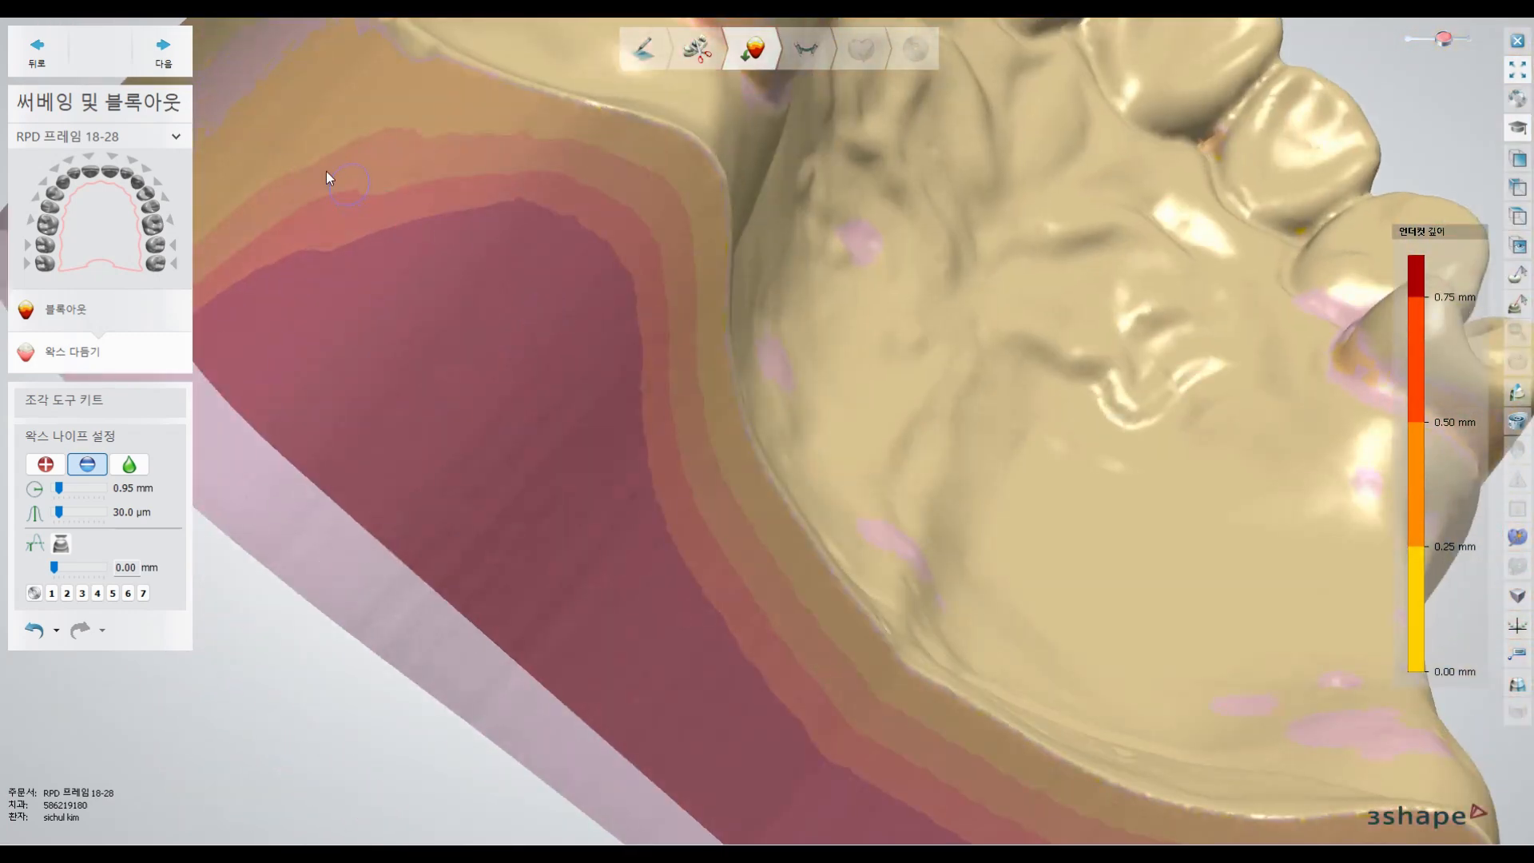
- Proceed to RPD design and choose the Hole d2.5 pattern for the retention grid
click(162, 54)
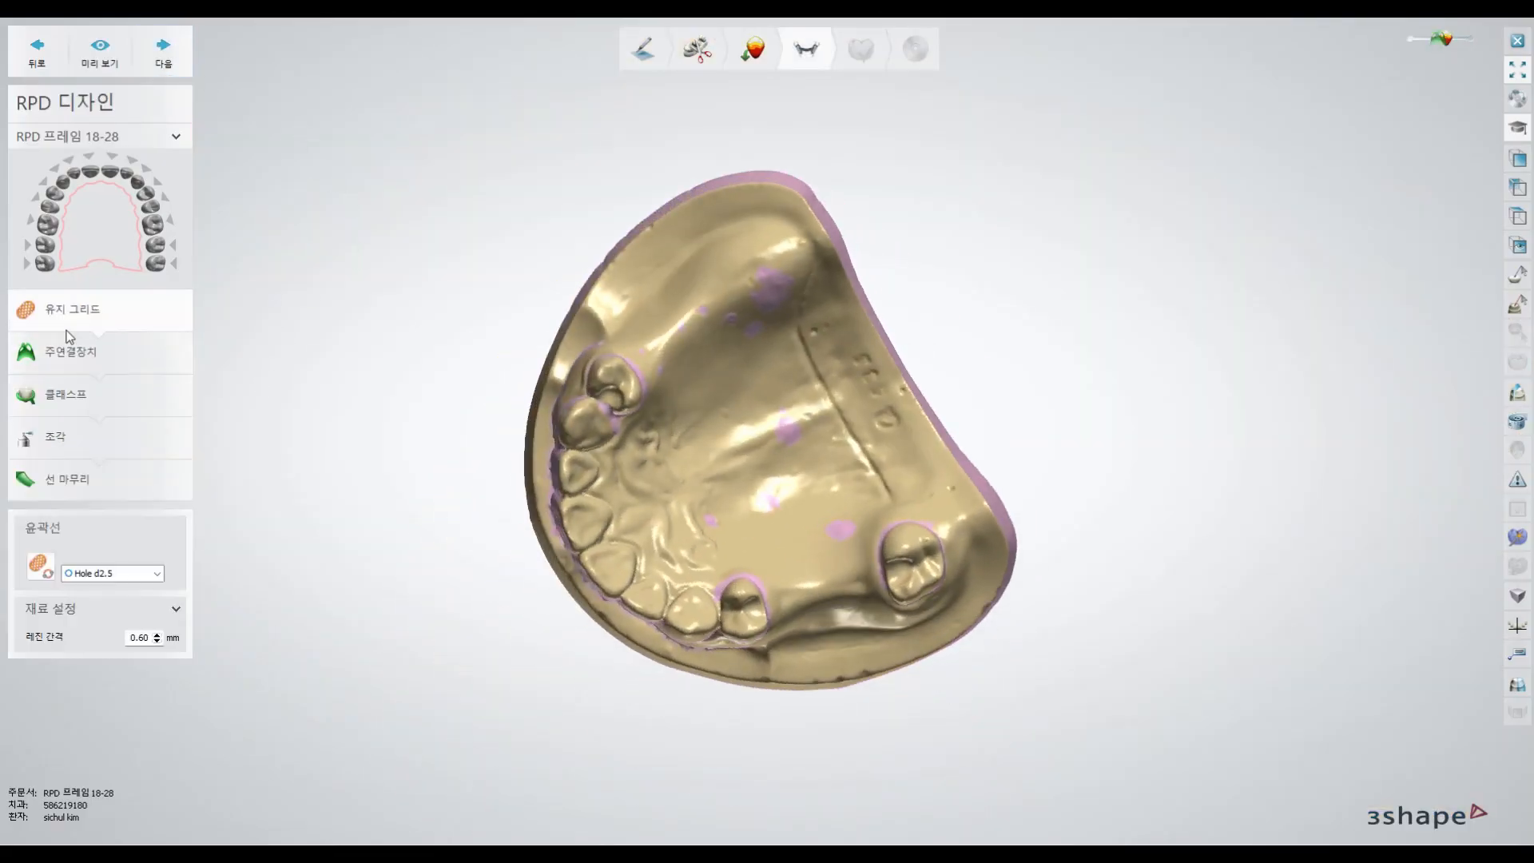
right_drag(731, 505, 577, 546)
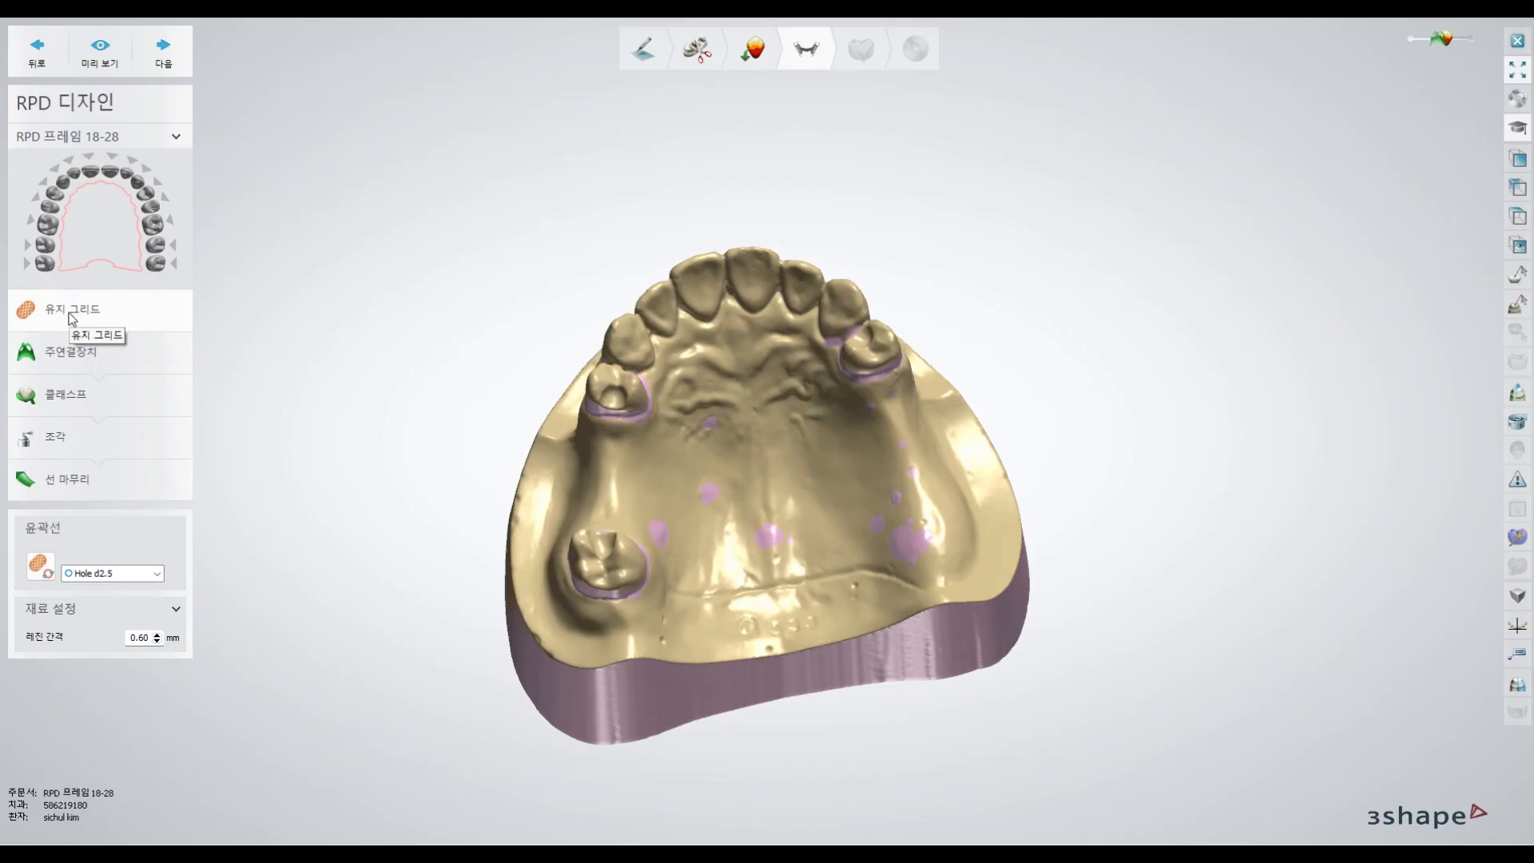
click(81, 573)
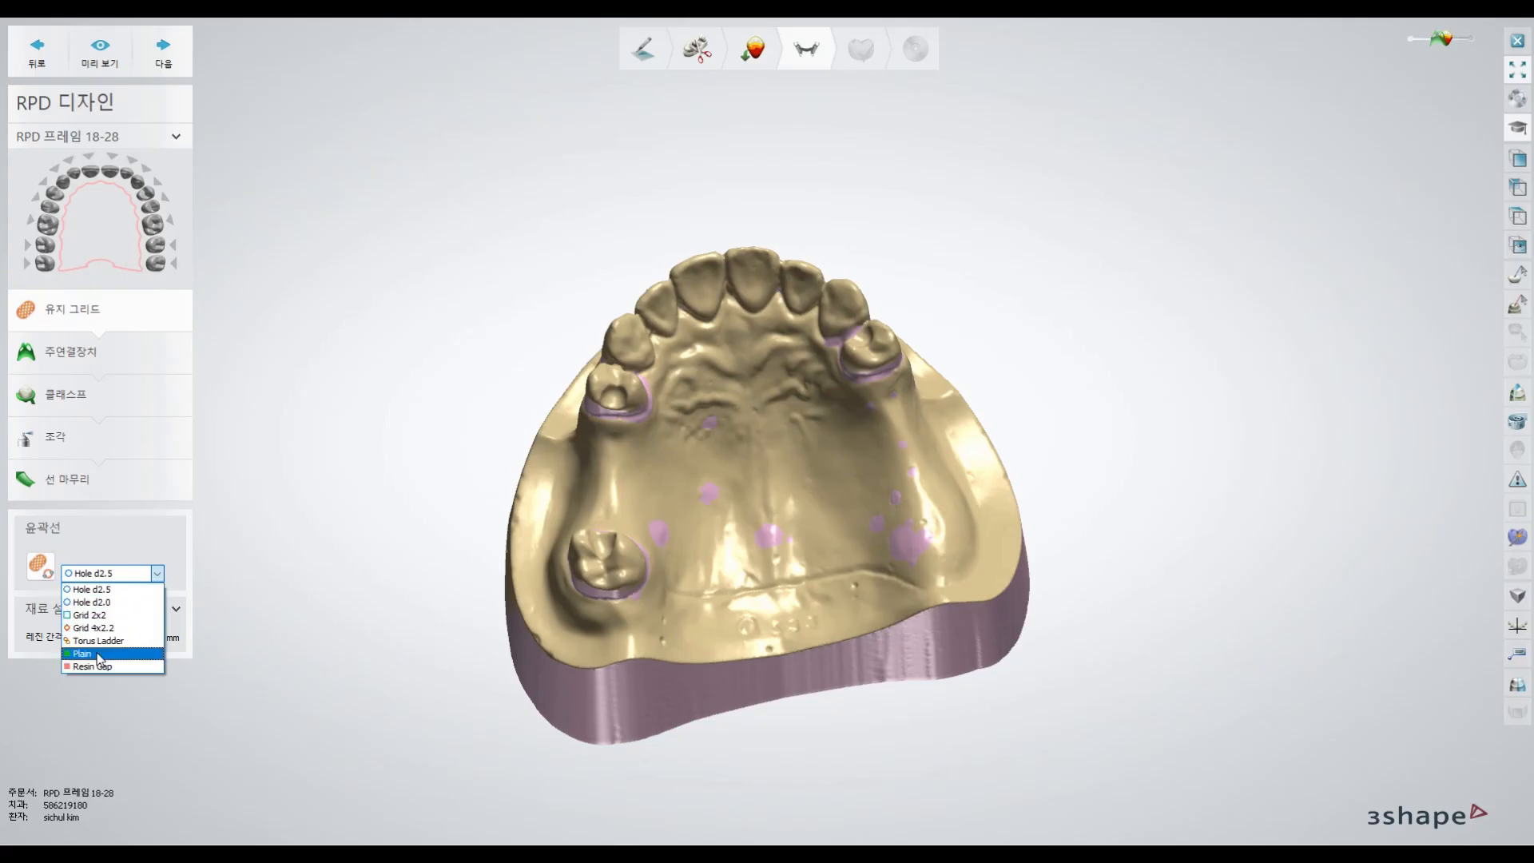
click(118, 592)
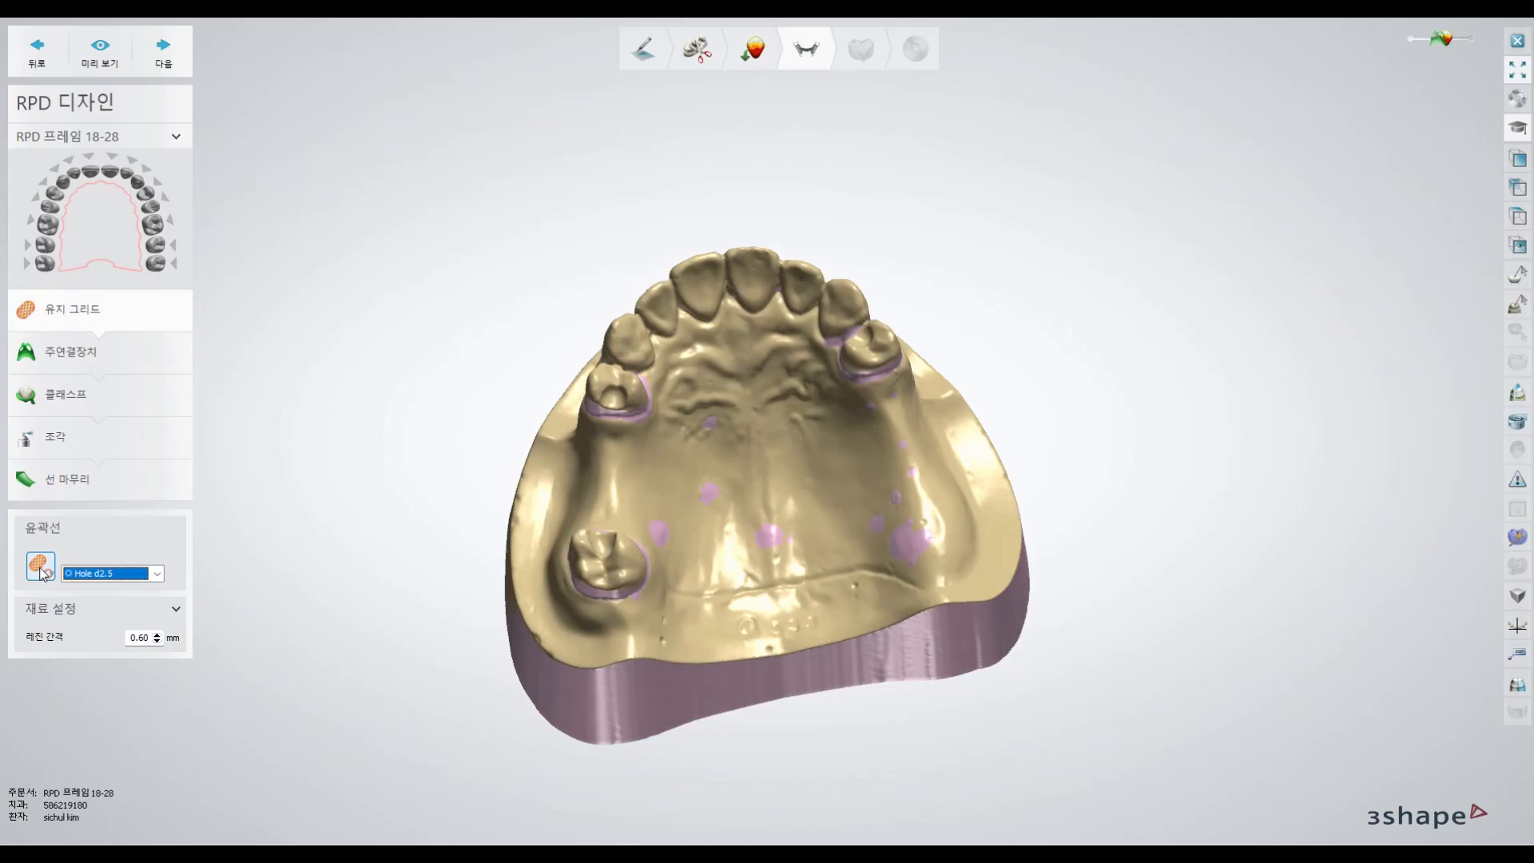
- Draw a closed retention grid outline on the edentulous ridge between the premolar and the isolated molar
scroll(619, 448, up, 5)
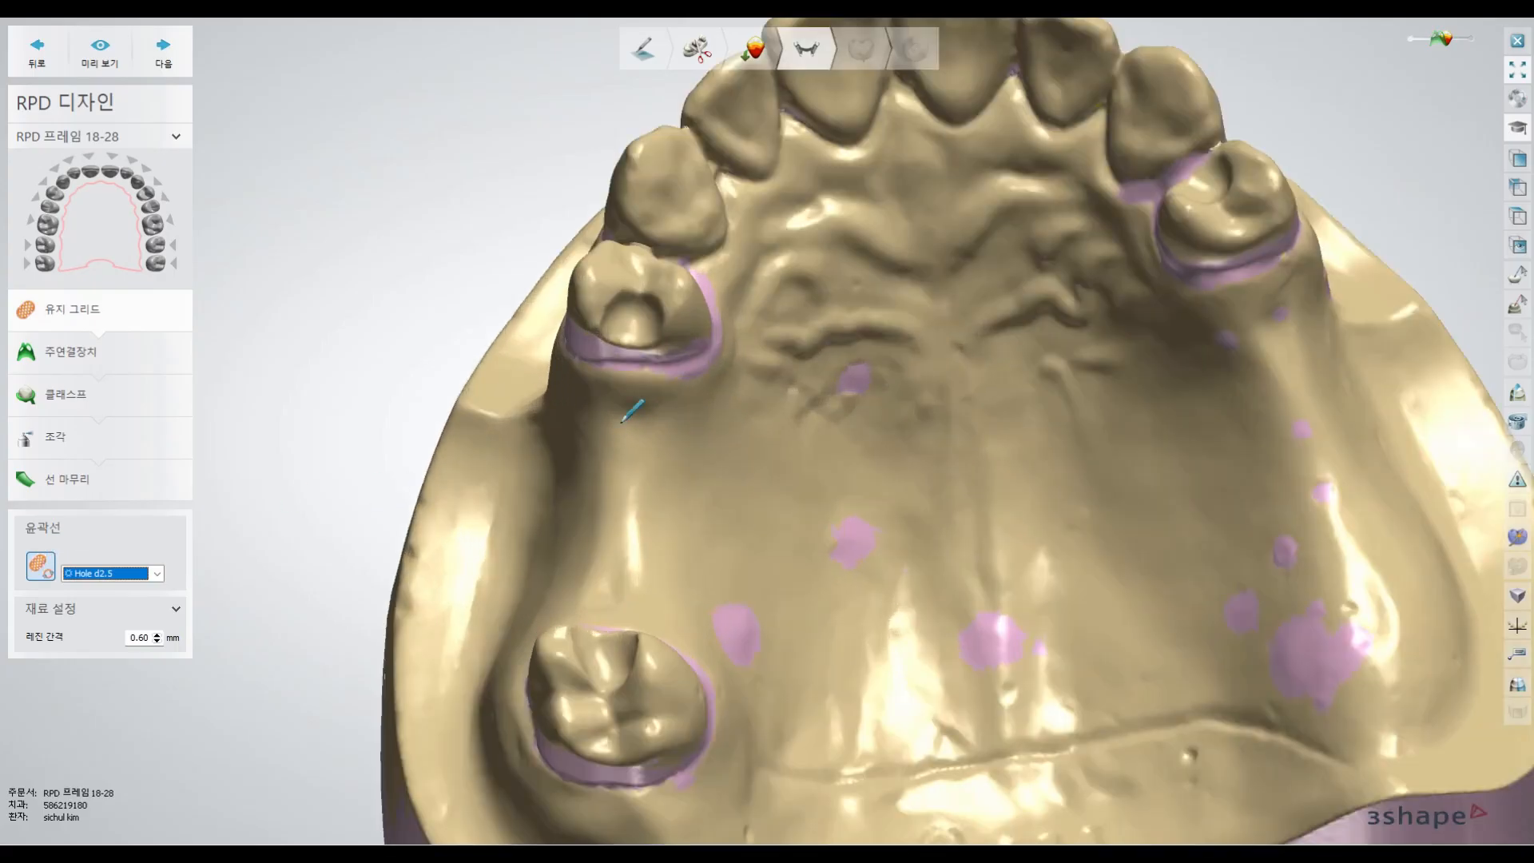
click(583, 379)
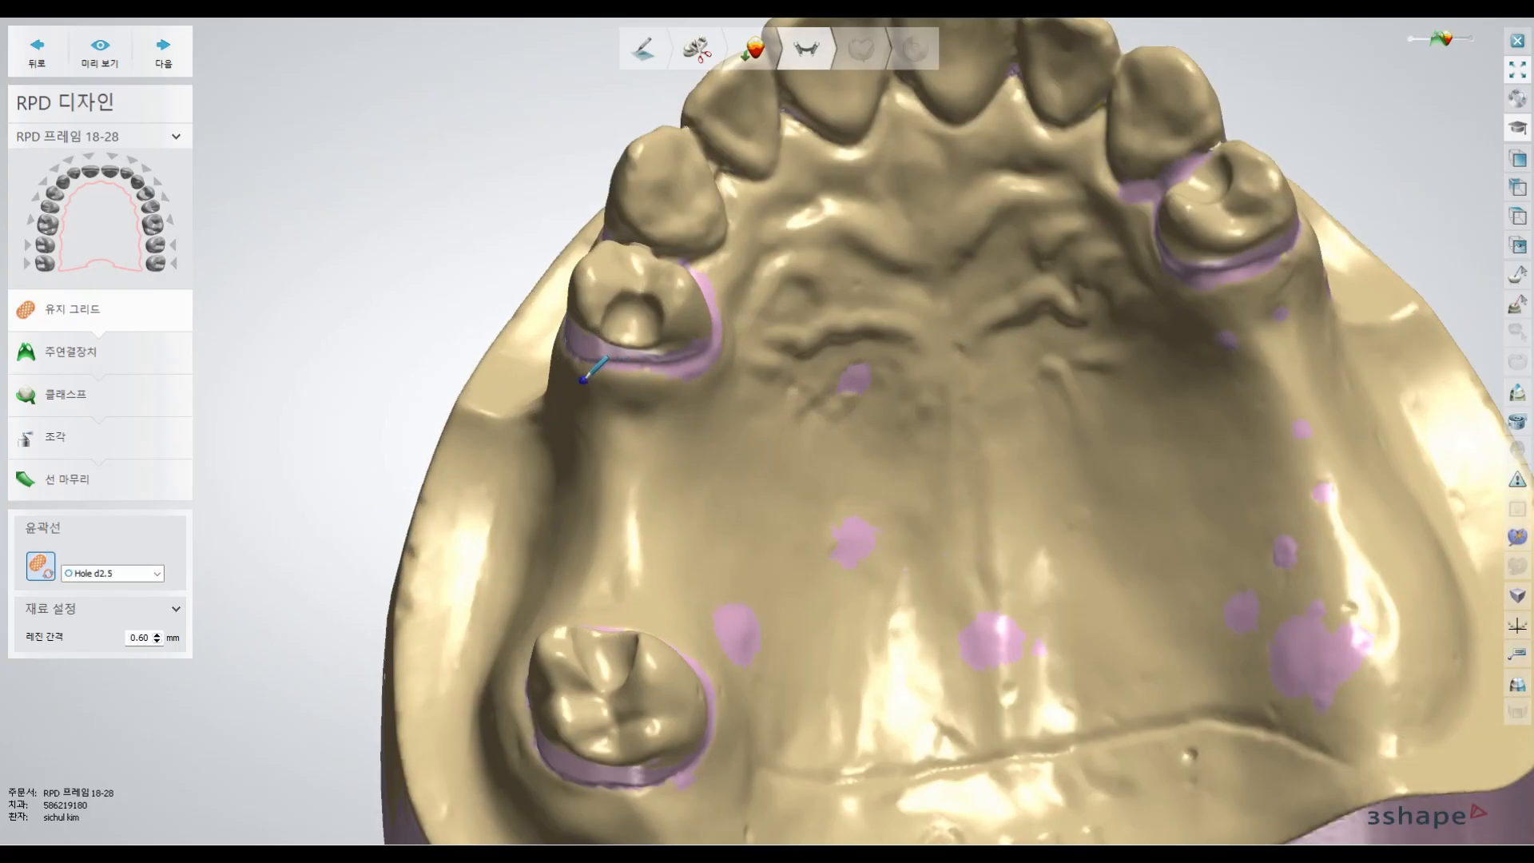
click(627, 373)
click(666, 381)
click(676, 409)
click(679, 461)
click(680, 518)
click(677, 576)
click(673, 621)
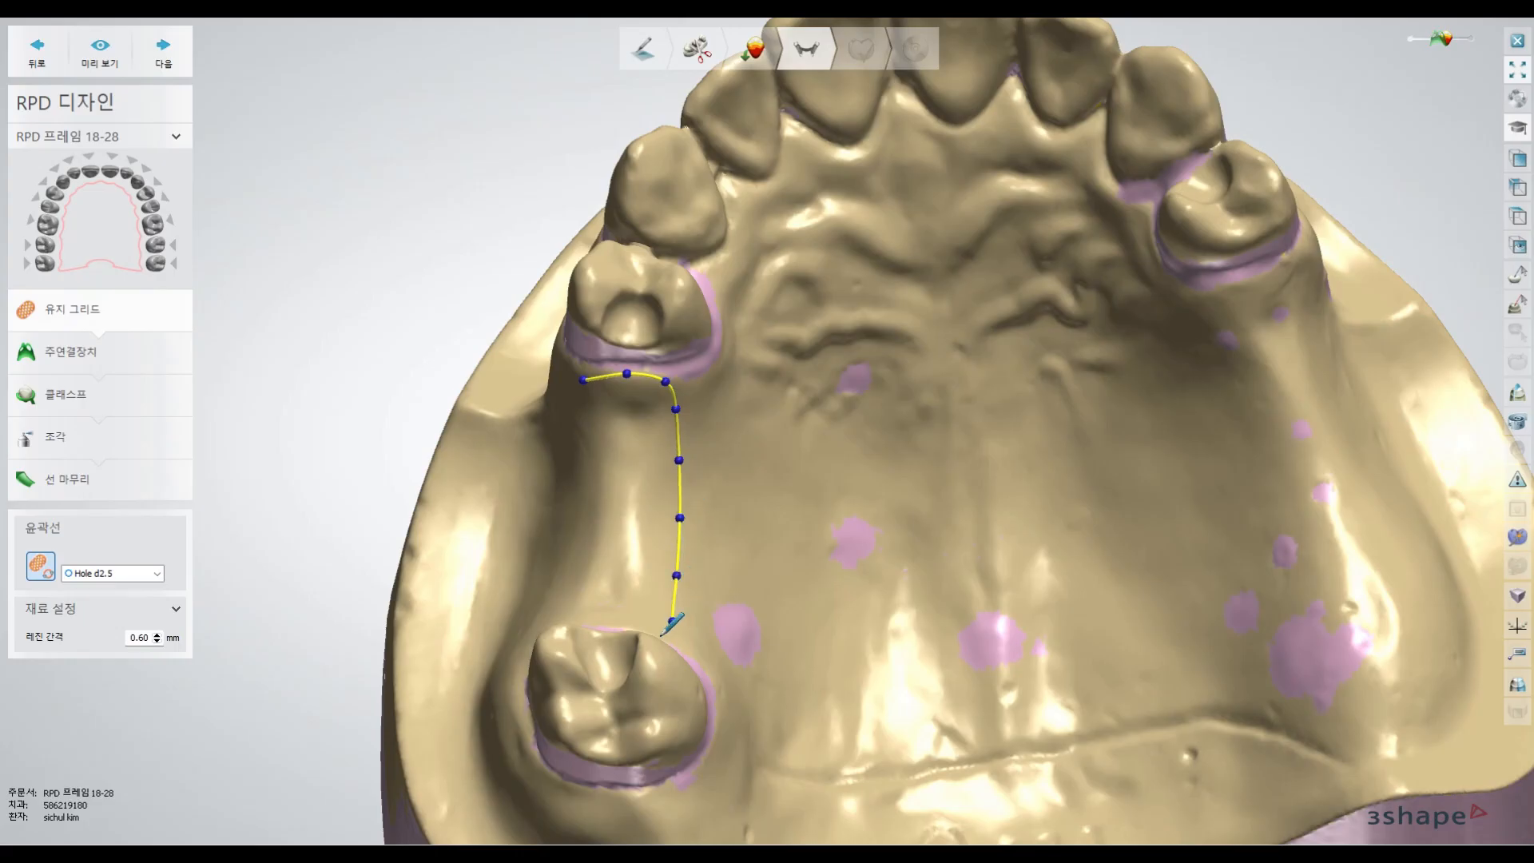
click(655, 626)
click(614, 620)
right_drag(604, 613, 675, 660)
click(701, 678)
click(672, 673)
click(677, 612)
click(670, 534)
click(673, 478)
click(685, 431)
- Adjust the outline's control points on the palatal side near the premolar to even out the curve
right_drag(1069, 492, 942, 473)
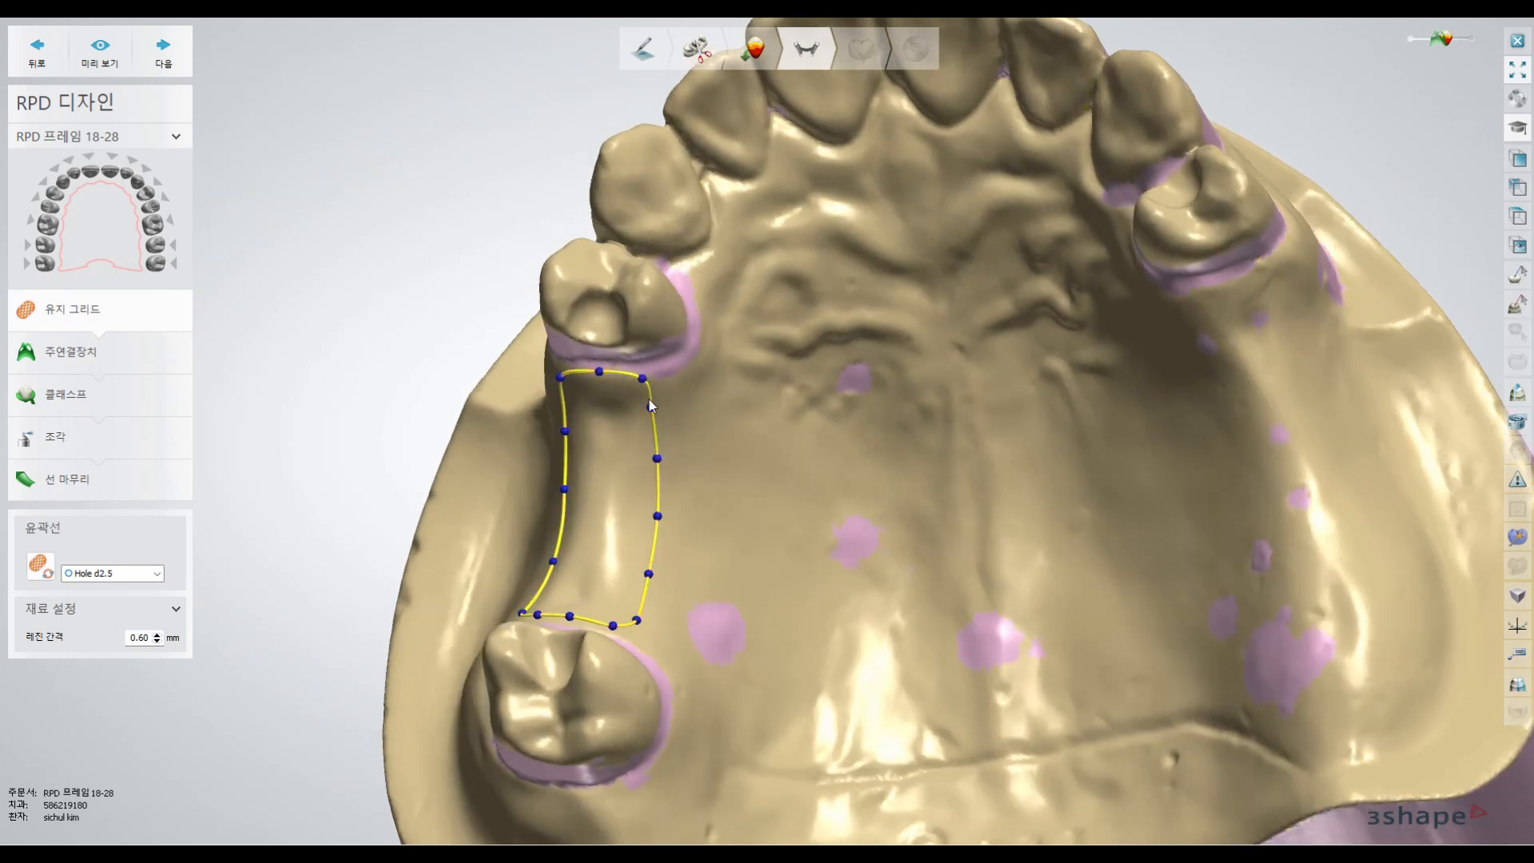
drag(652, 407, 654, 414)
right_click(655, 417)
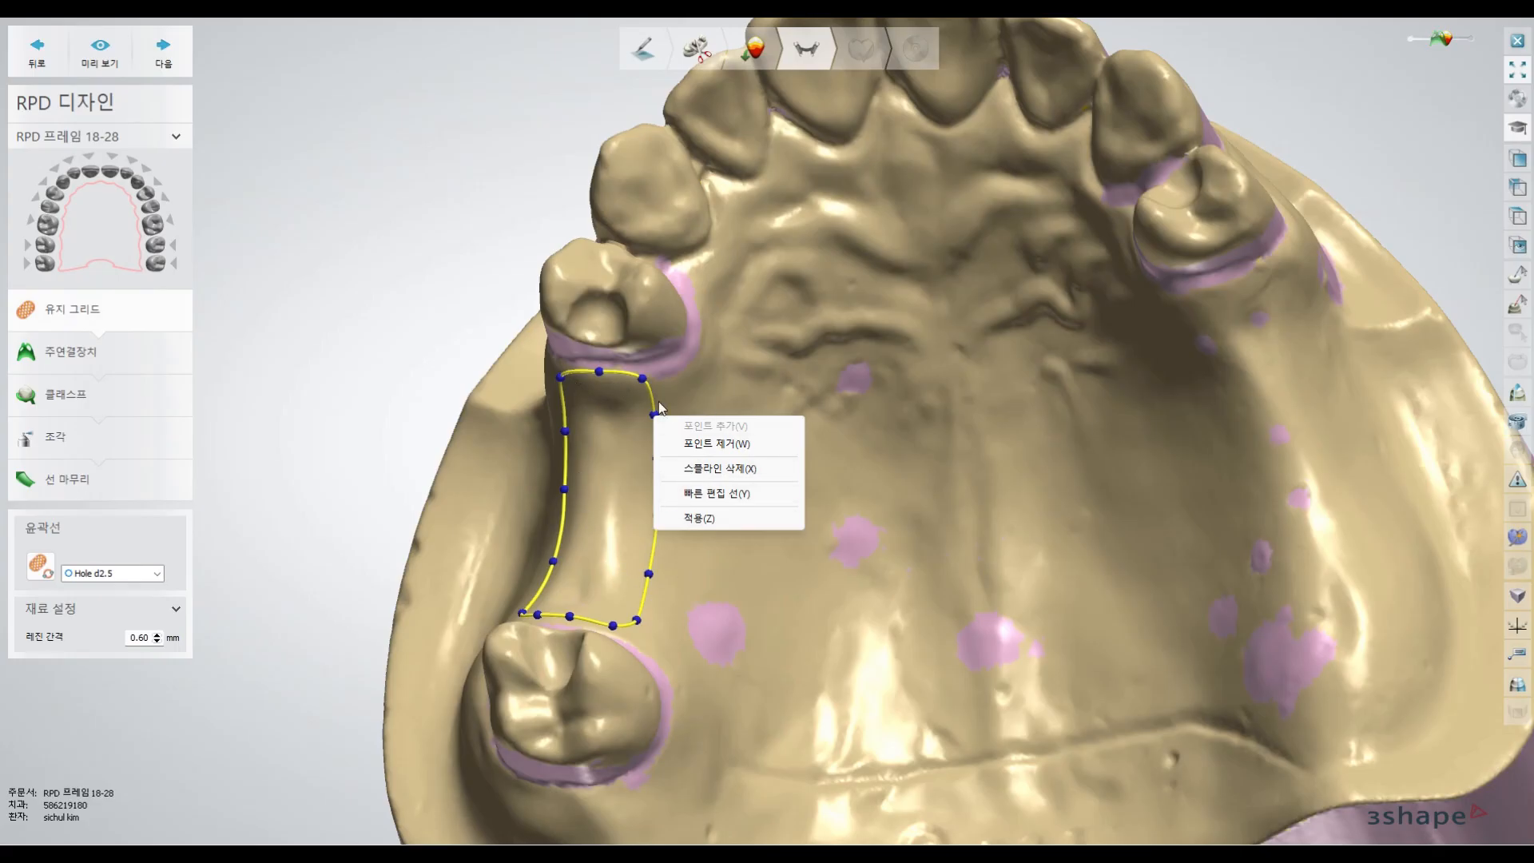
click(641, 380)
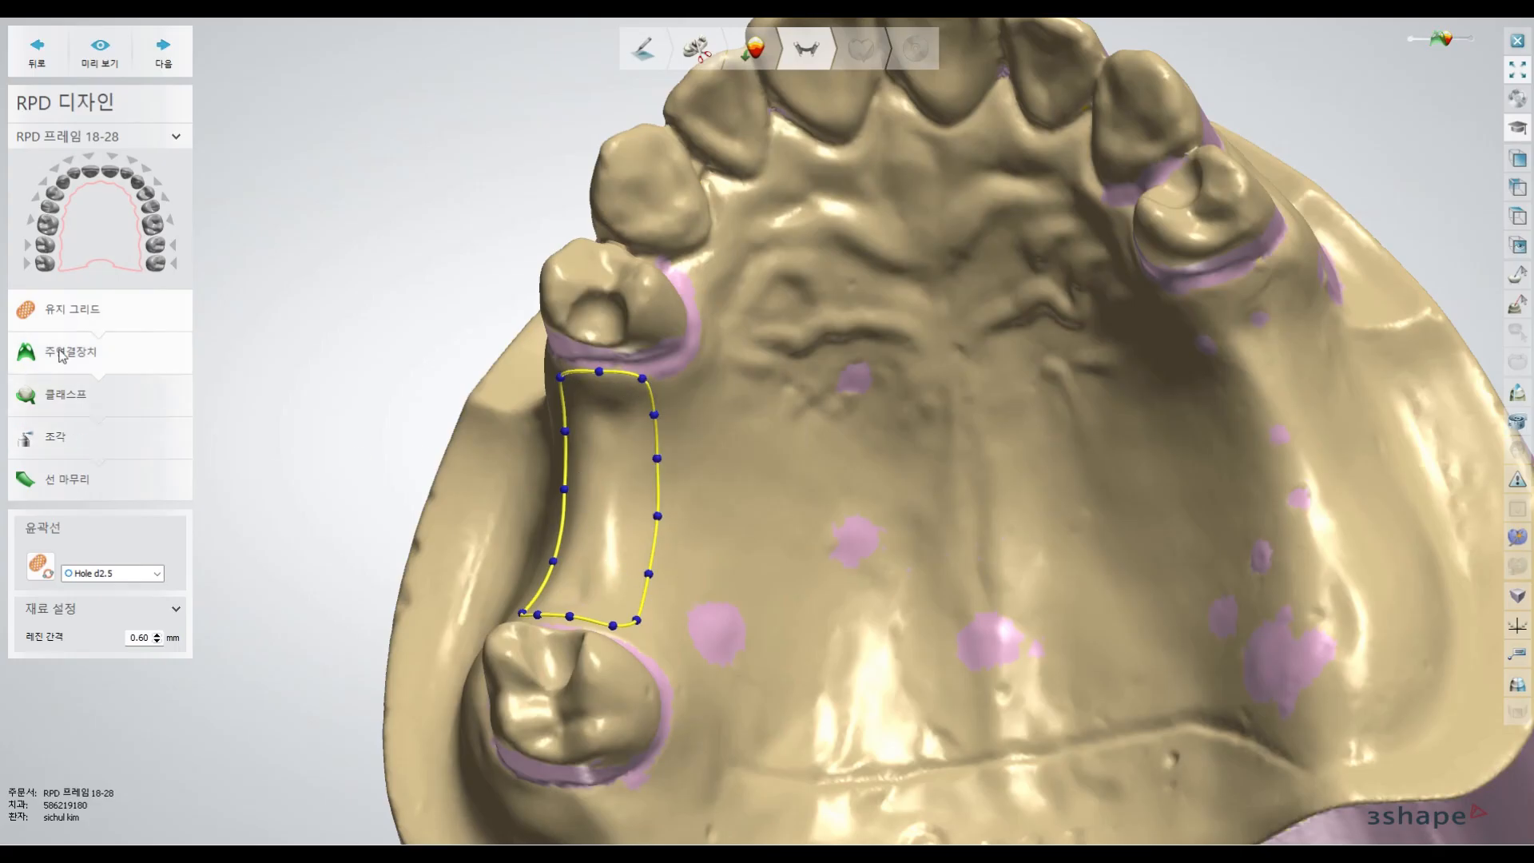
- Draw a second closed Hole d2.5 grid outline over the free-end ridge, from behind the premolar to the ridge's posterior end
click(40, 566)
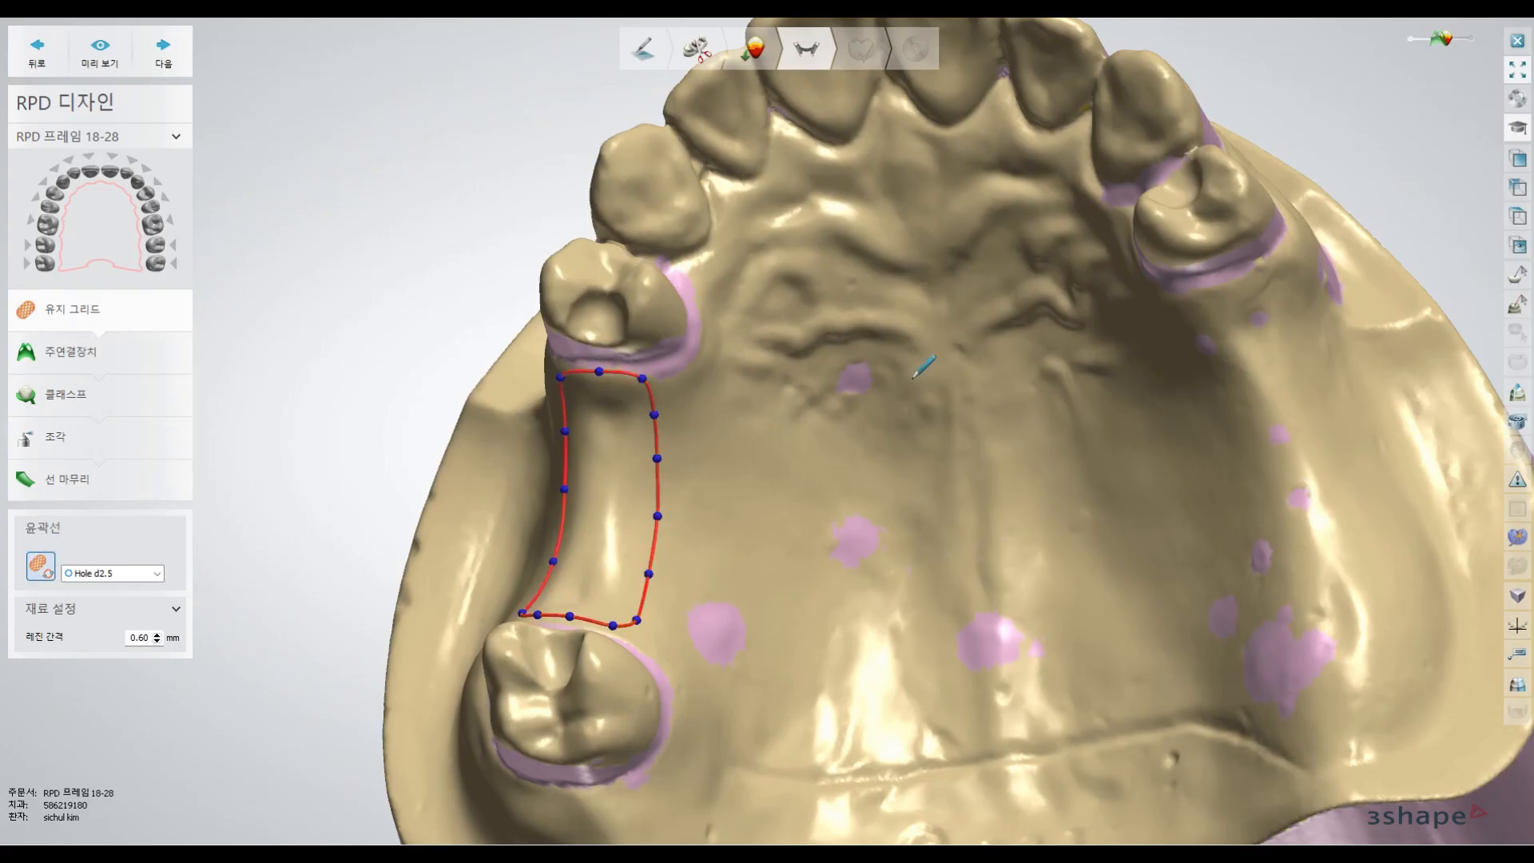
click(1195, 295)
click(1226, 285)
click(1258, 280)
click(1282, 297)
click(1283, 353)
click(1313, 399)
click(1340, 462)
click(1364, 547)
click(1371, 607)
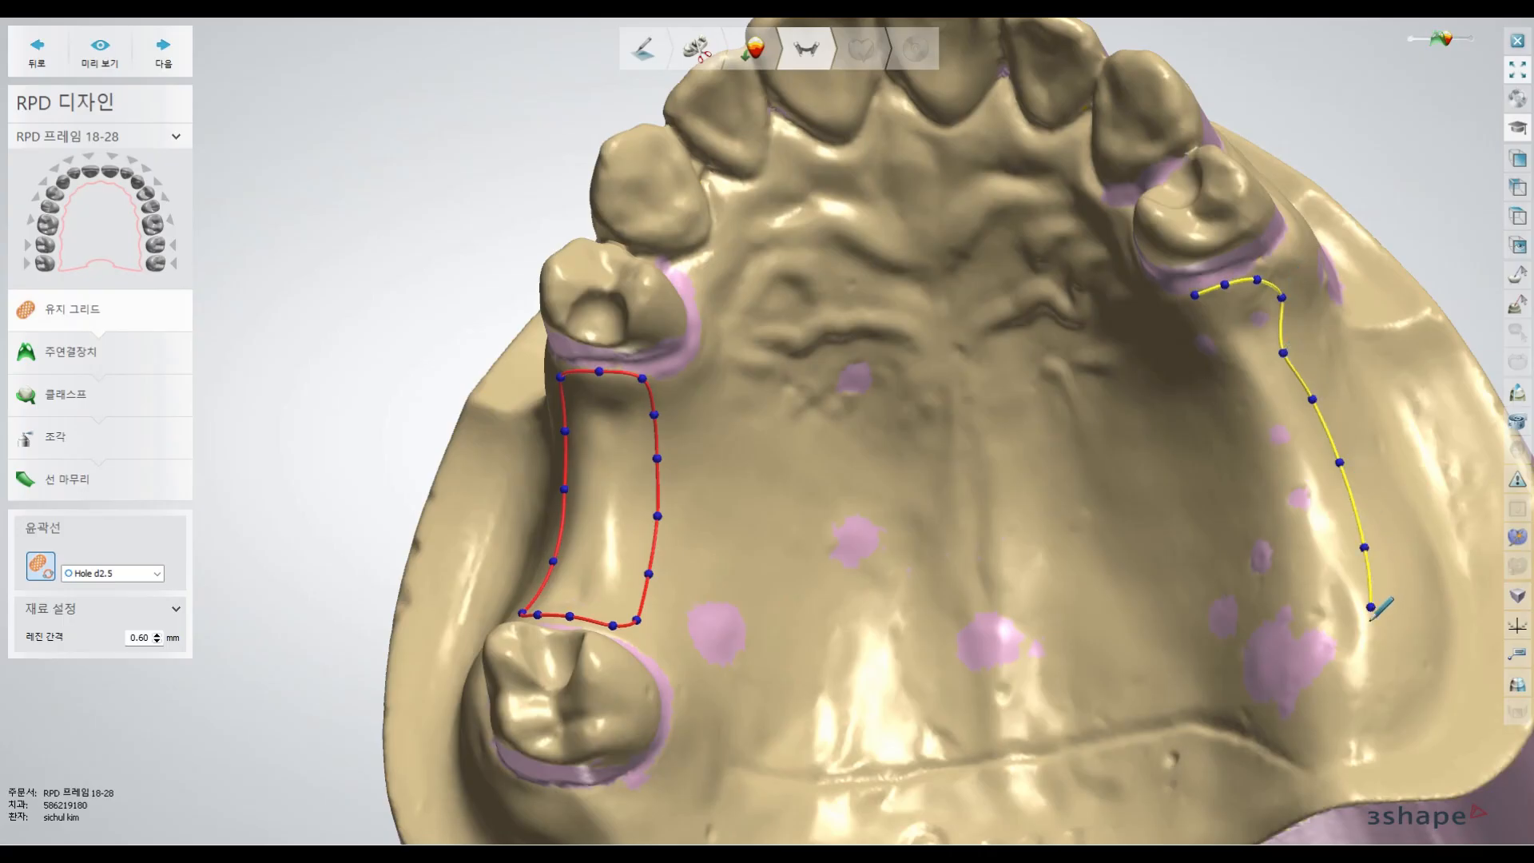
click(1353, 682)
click(1306, 727)
click(1285, 751)
click(1269, 720)
click(1251, 653)
click(1241, 556)
click(1221, 470)
click(1200, 369)
click(1180, 326)
click(1195, 295)
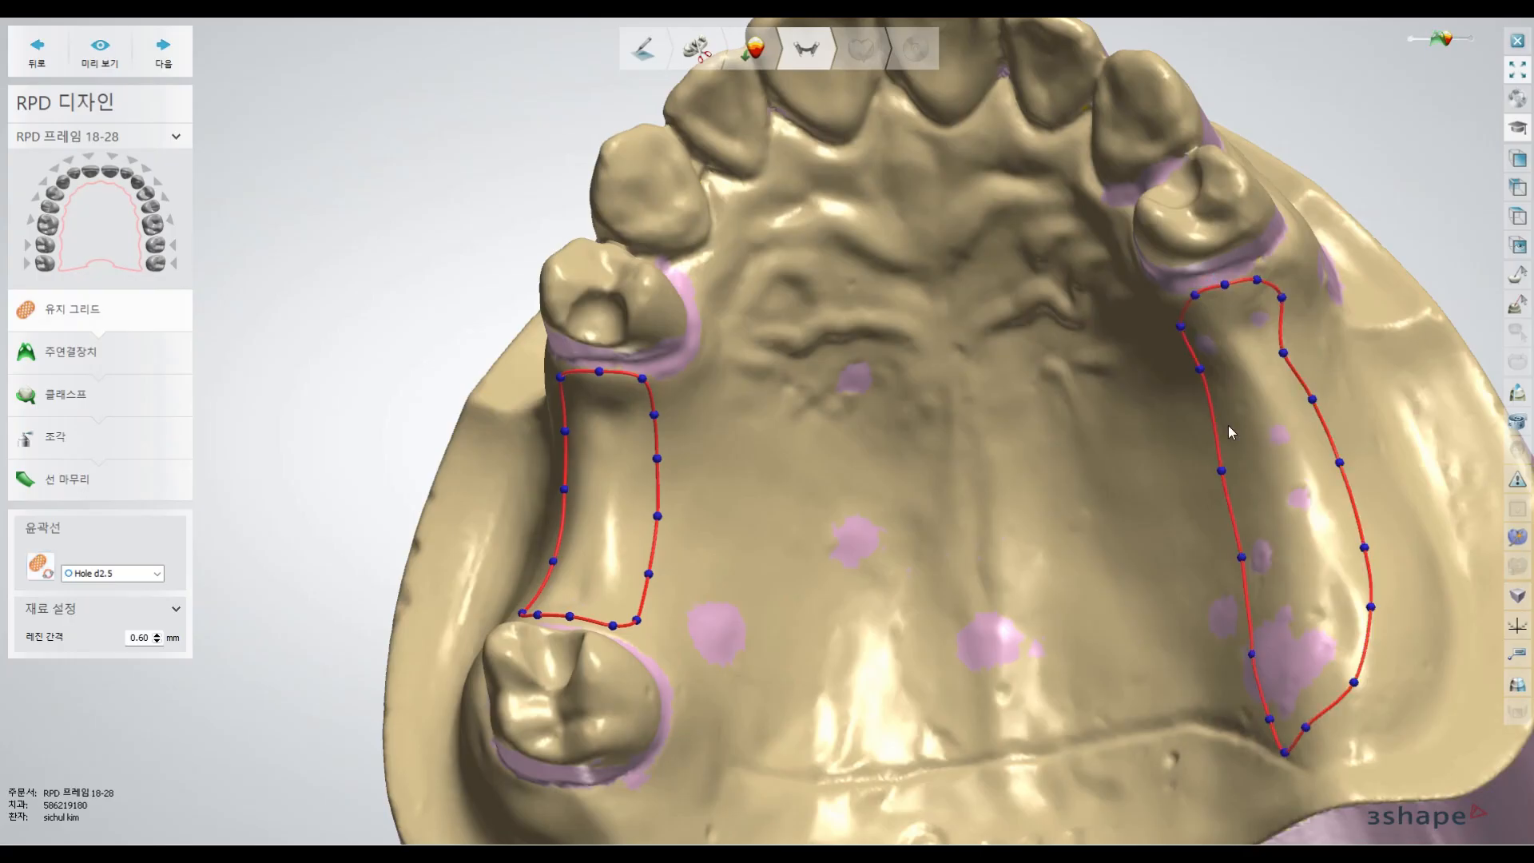
- Reposition control points on the buccal and palatal sides of the free-end outline to smooth its shape
drag(1283, 353, 1311, 403)
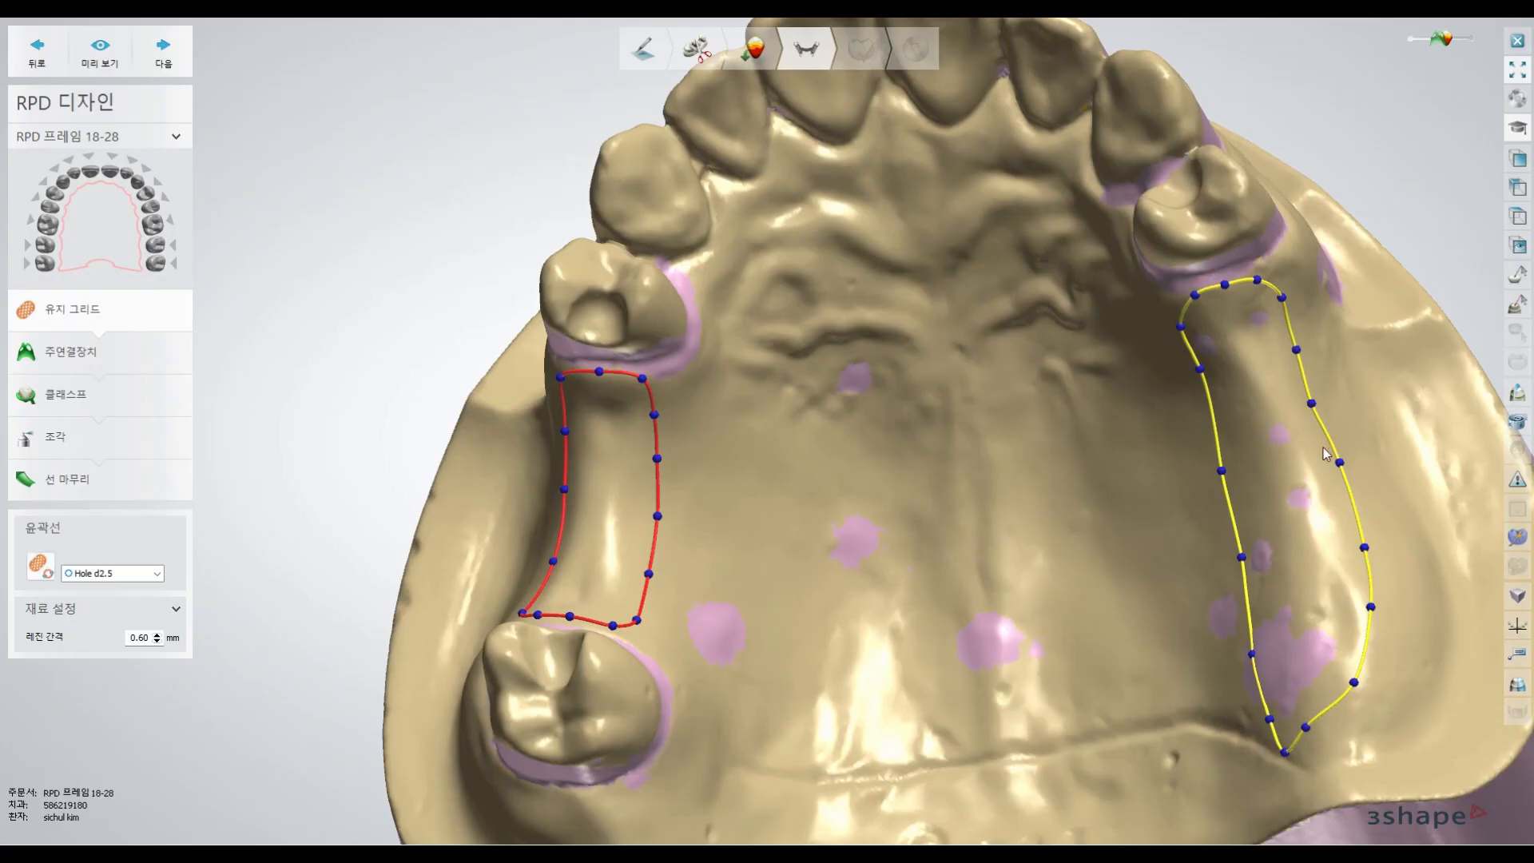
drag(1340, 465, 1332, 476)
right_drag(1319, 440, 1005, 448)
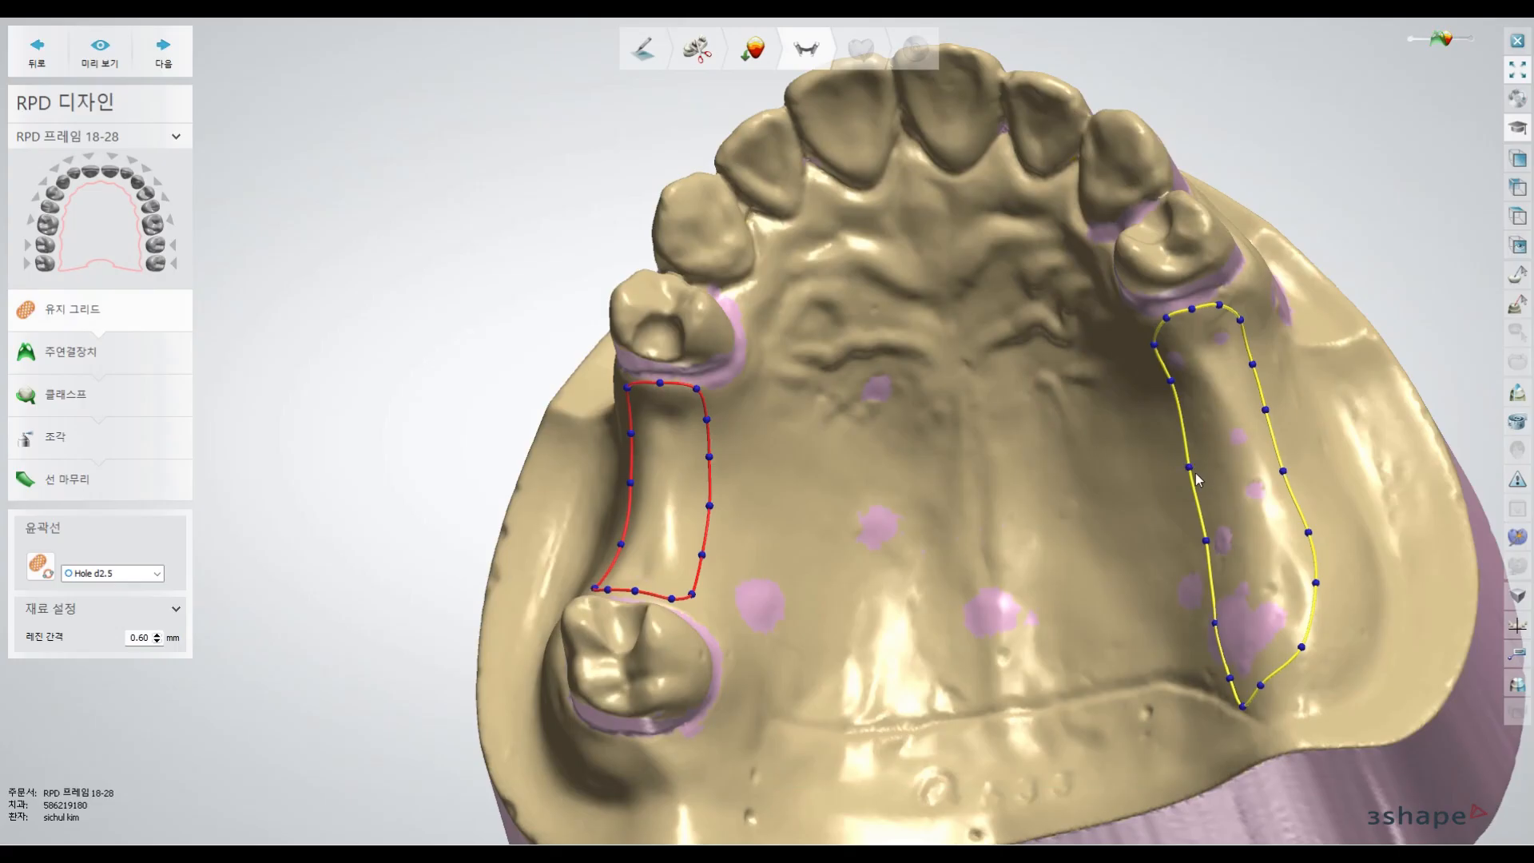
drag(1189, 466, 1192, 466)
drag(1171, 381, 1166, 389)
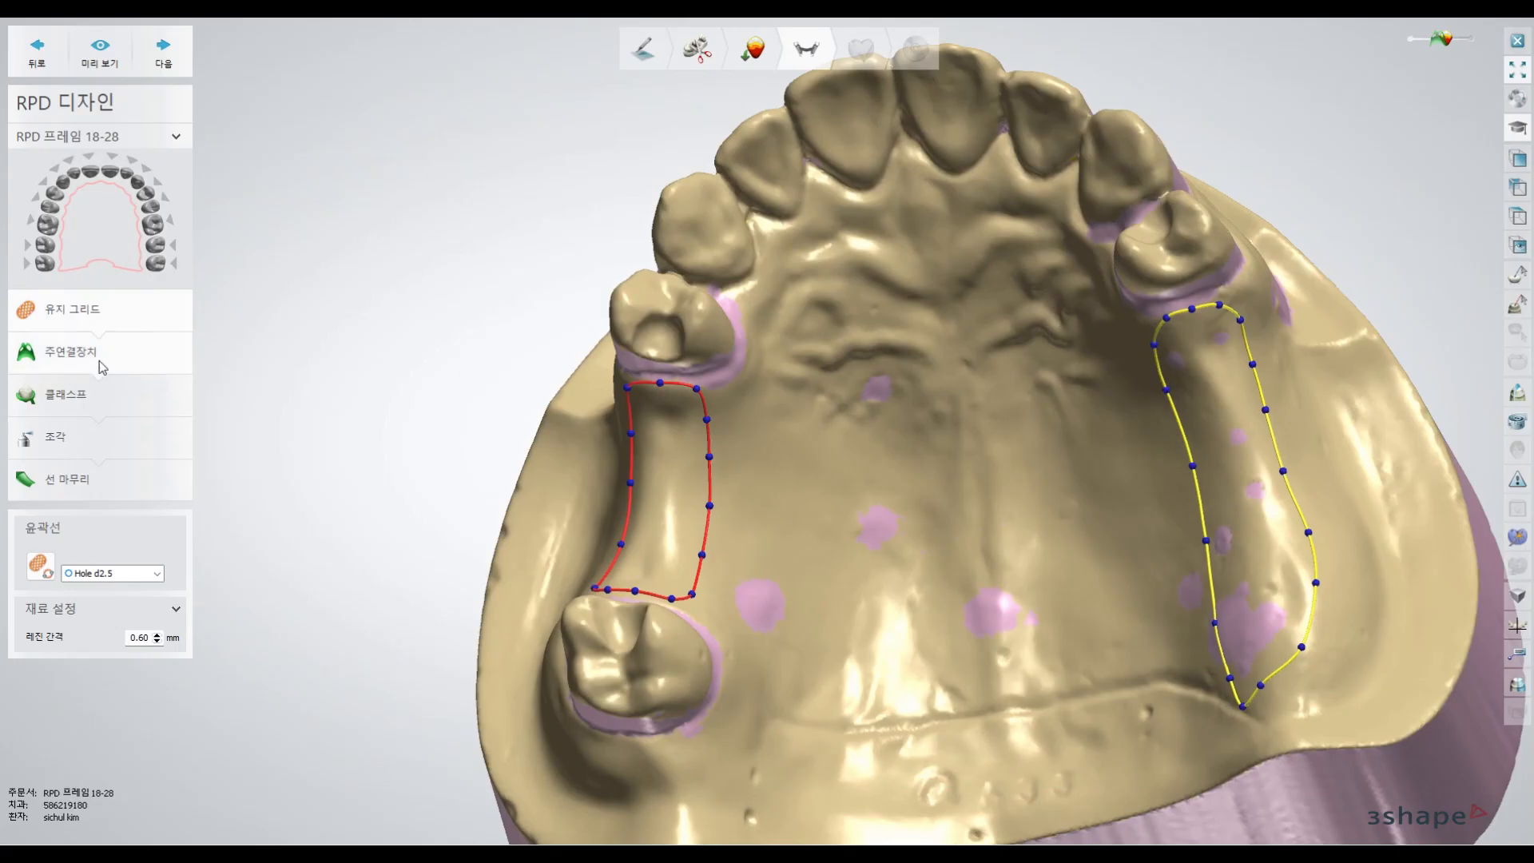
- Preview both retention grids on the model and inspect them from different angles
click(95, 50)
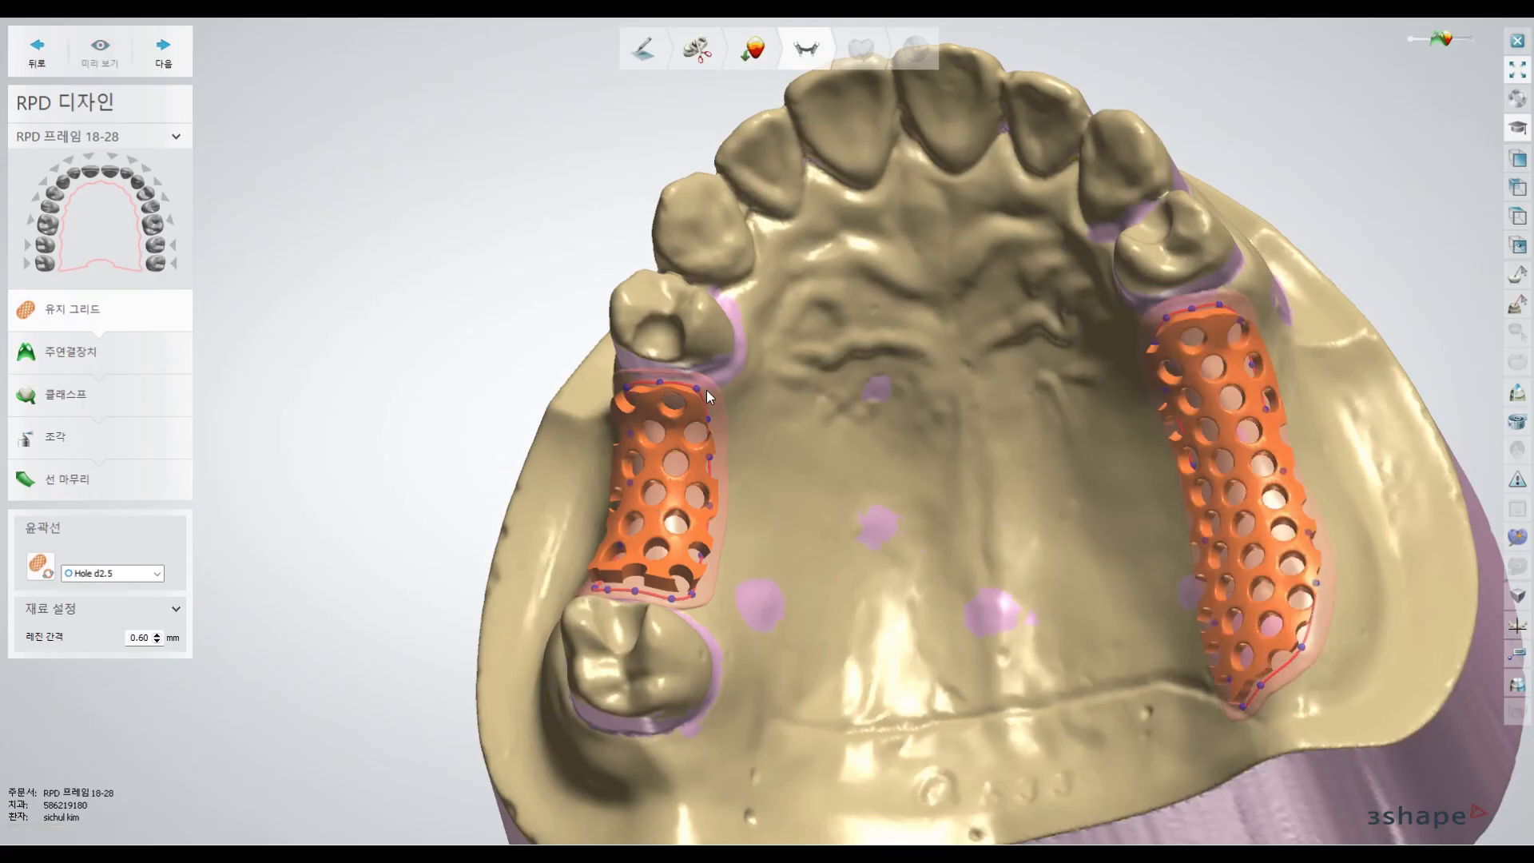
scroll(712, 390, down, 3)
scroll(713, 390, up, 4)
right_drag(951, 400, 1167, 375)
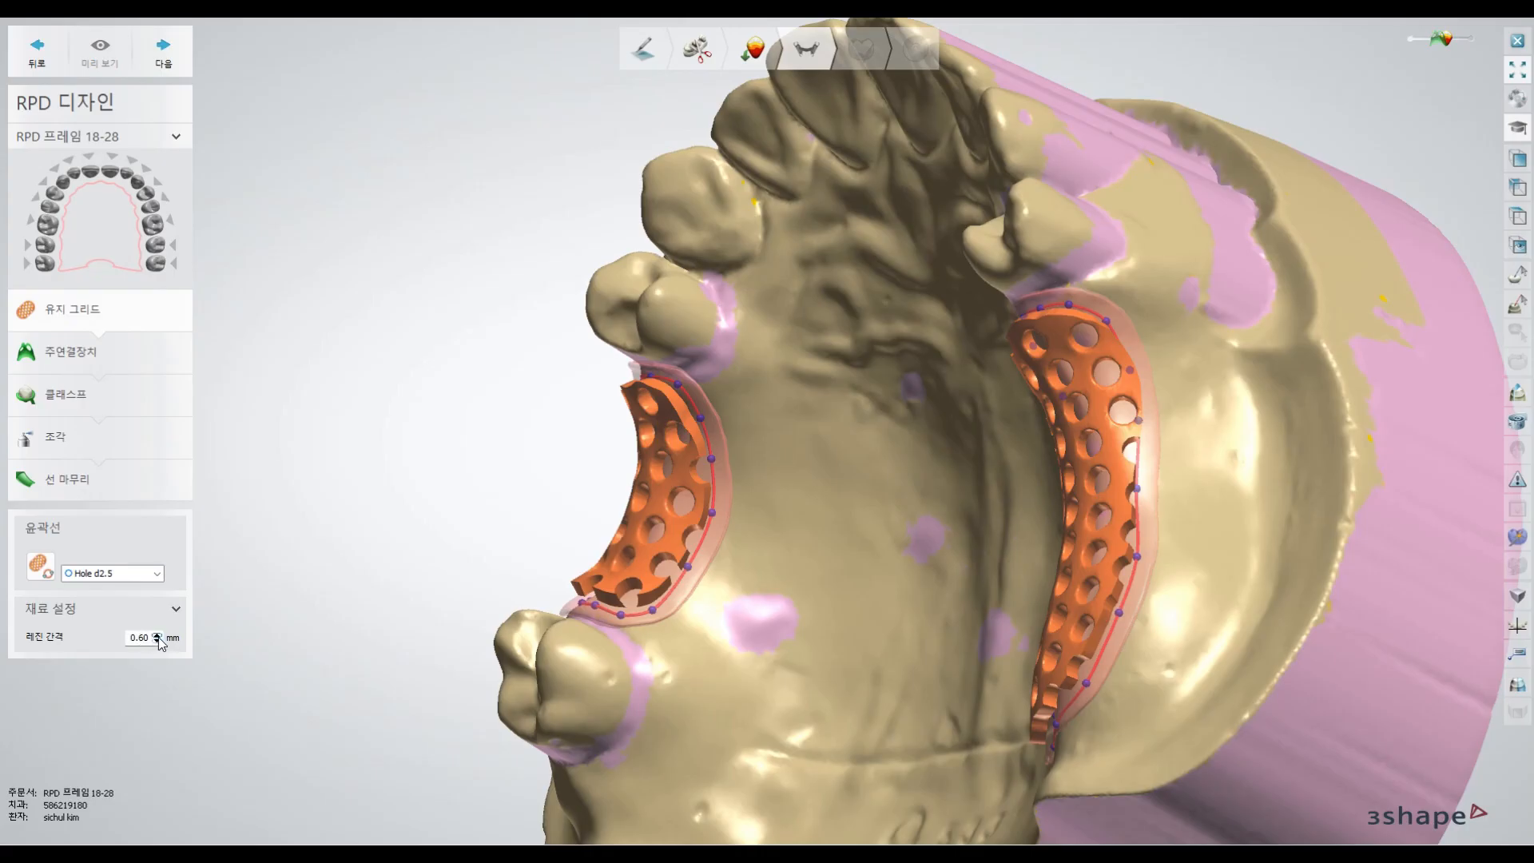
- Move the middle control point at the premolar end of the bounded-saddle grid outline slightly away from the tooth and preview the grid again
right_drag(710, 462, 808, 452)
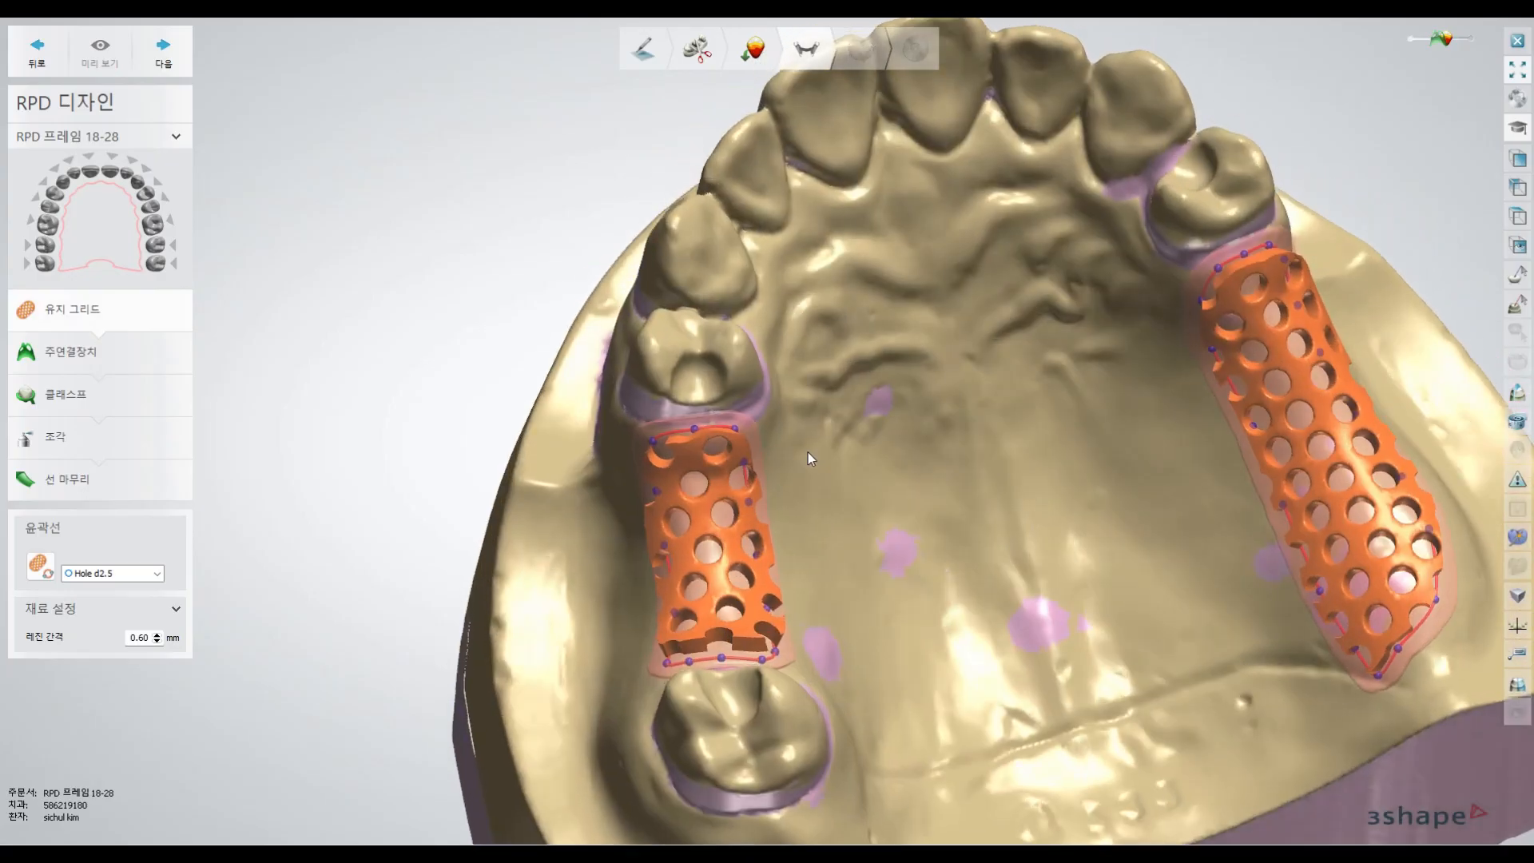
click(691, 428)
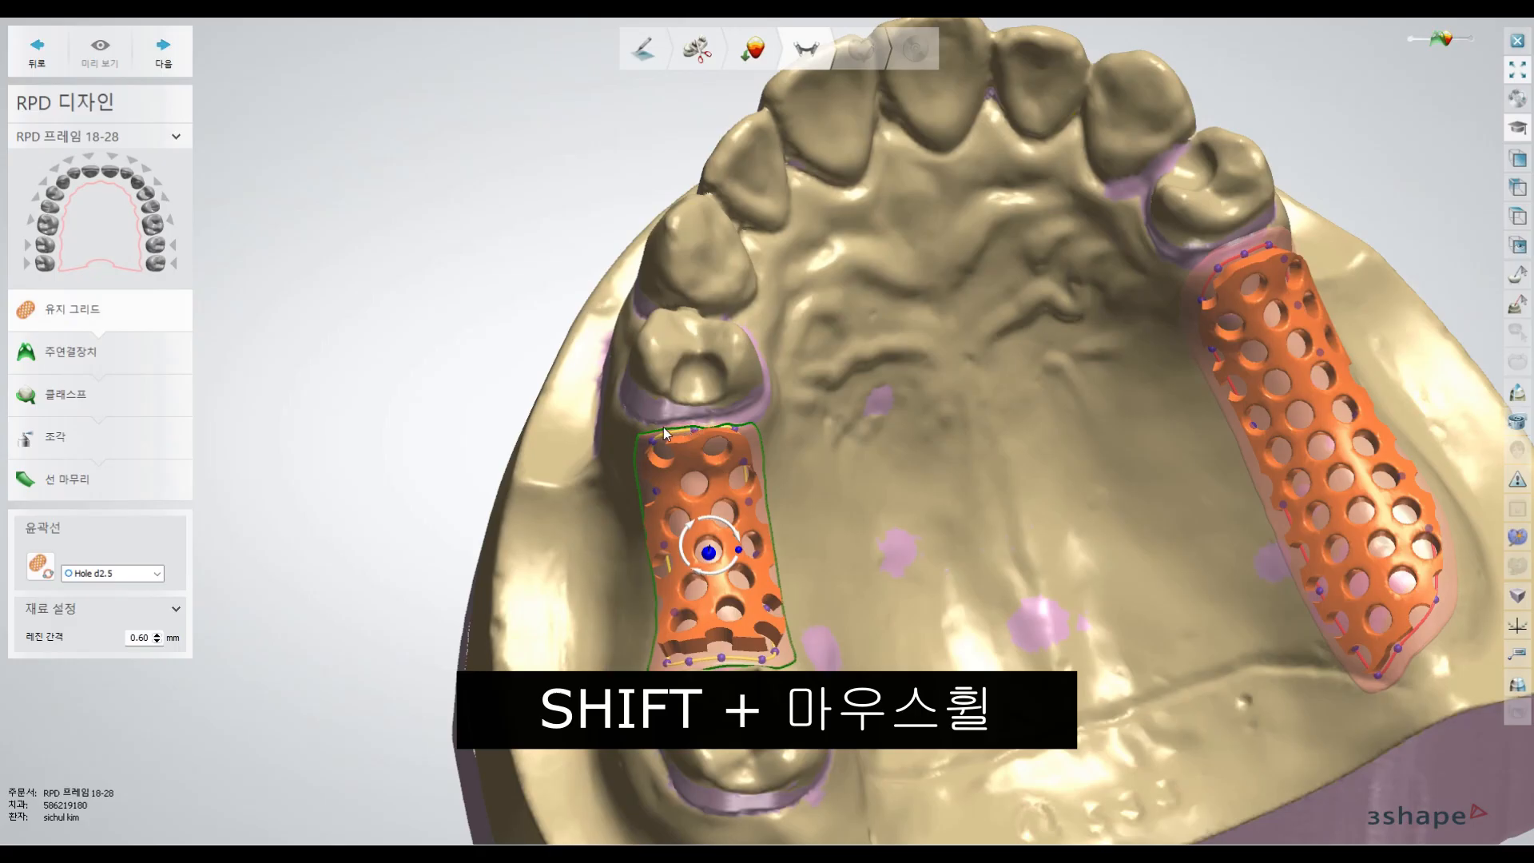
scroll(751, 425, down, 3)
scroll(681, 425, up, 8)
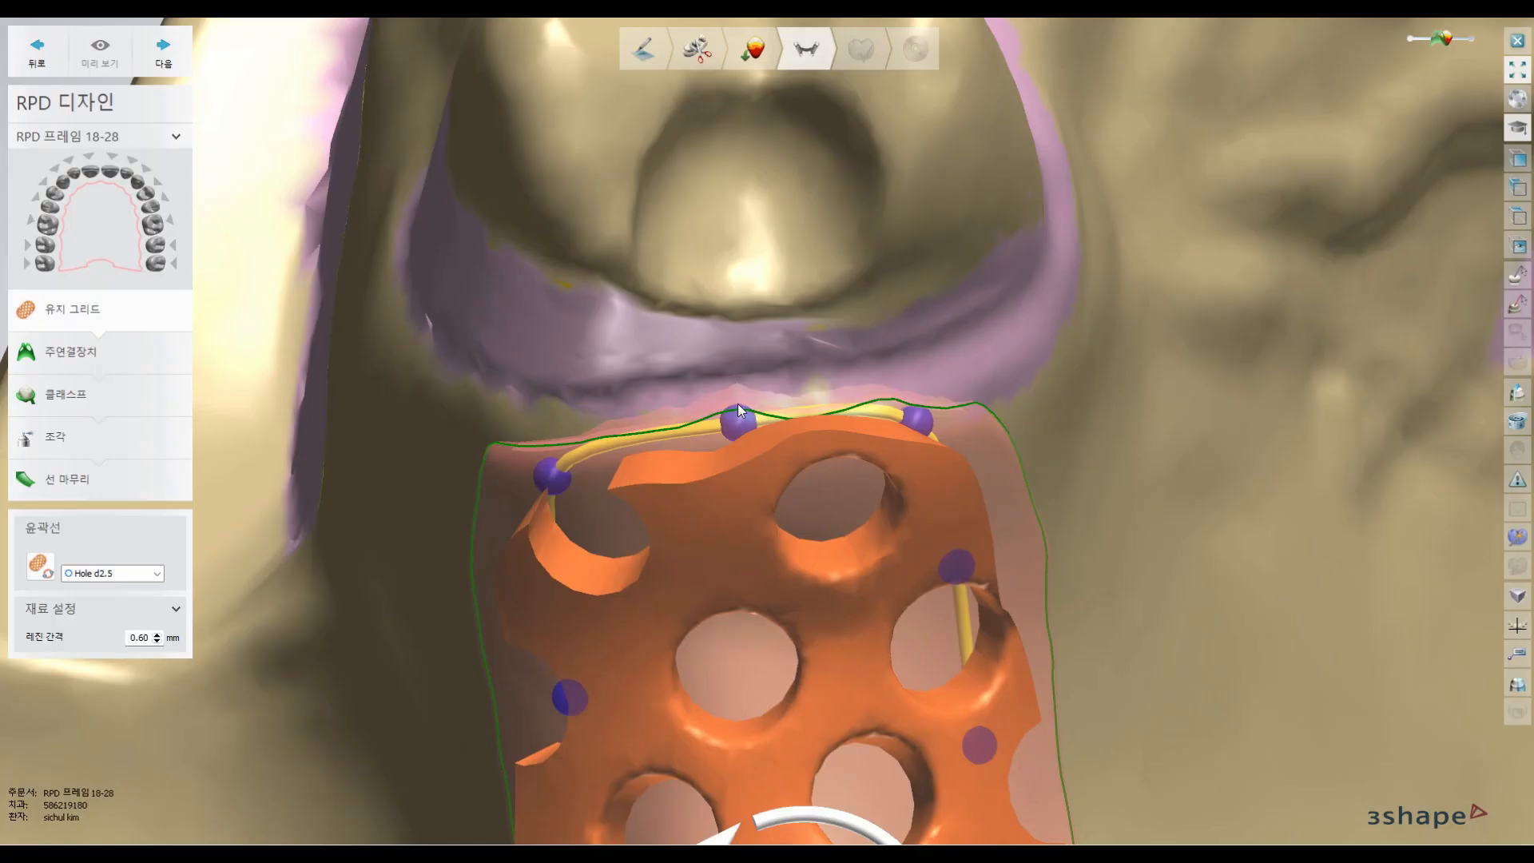
drag(735, 418, 737, 430)
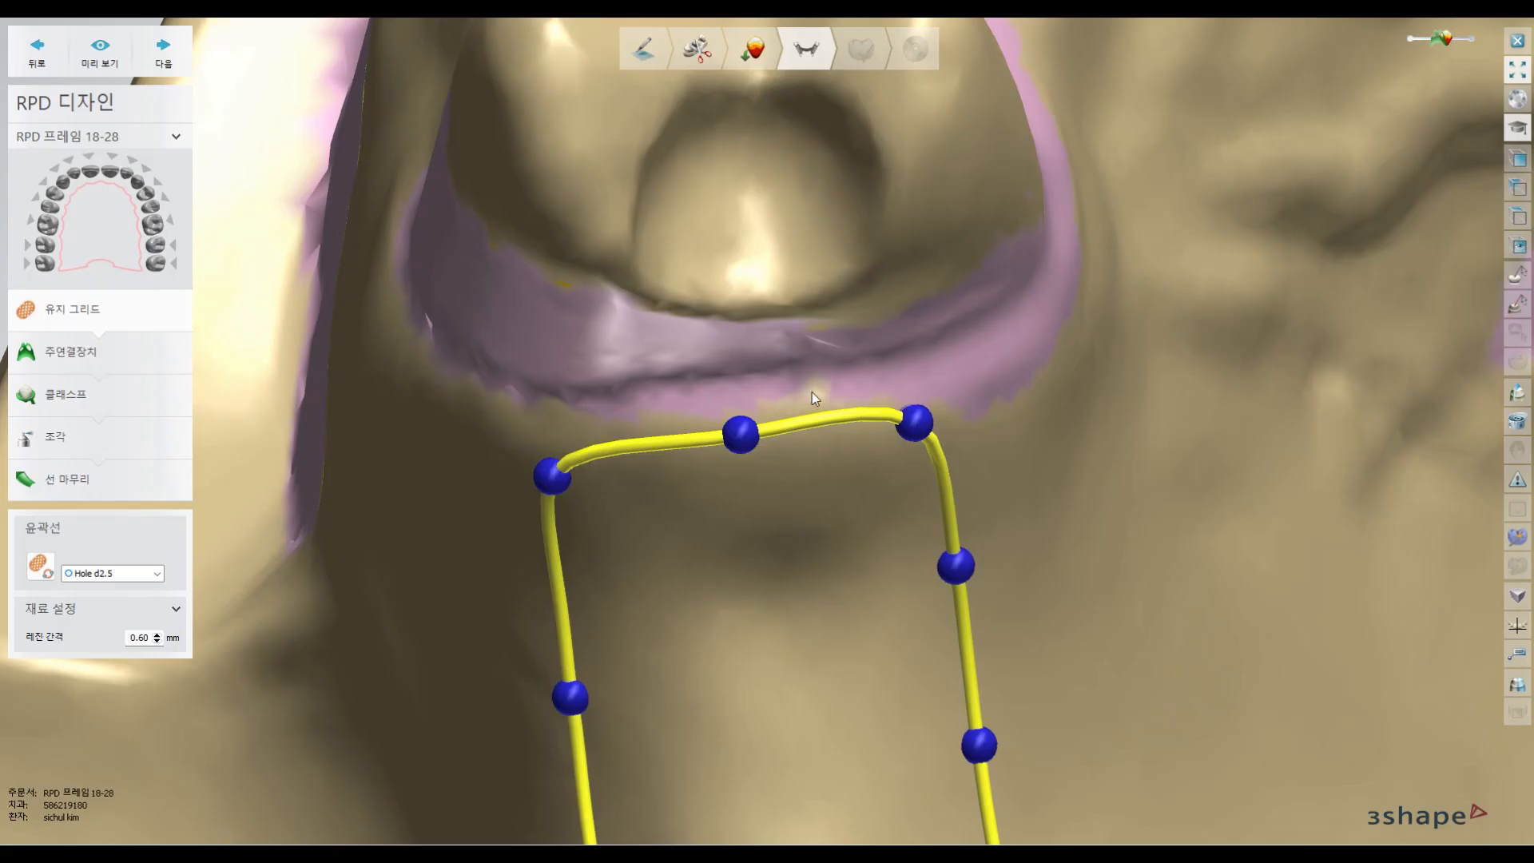
click(120, 64)
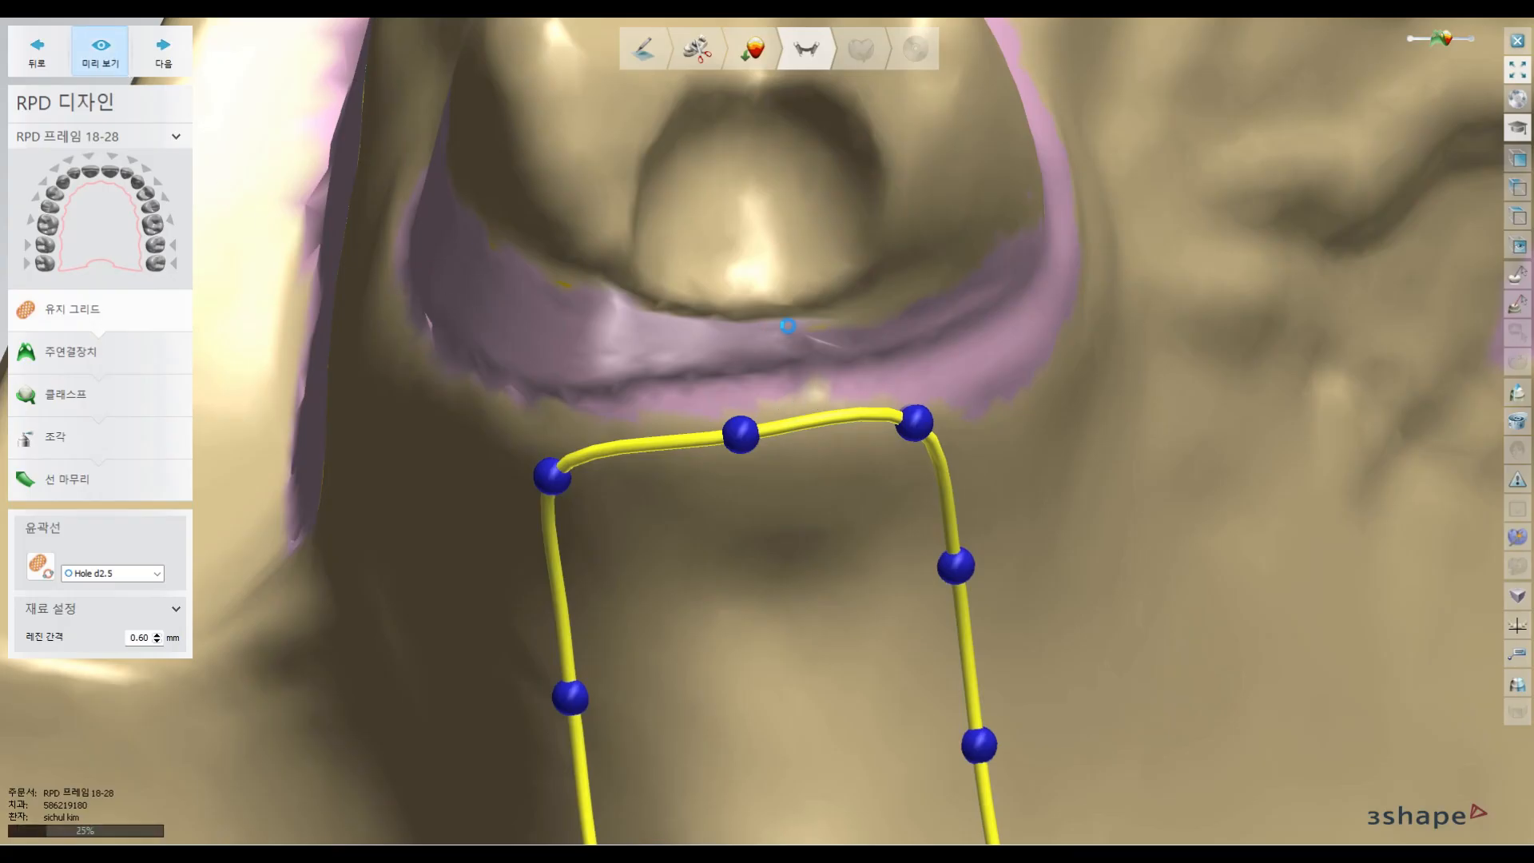
scroll(902, 371, down, 6)
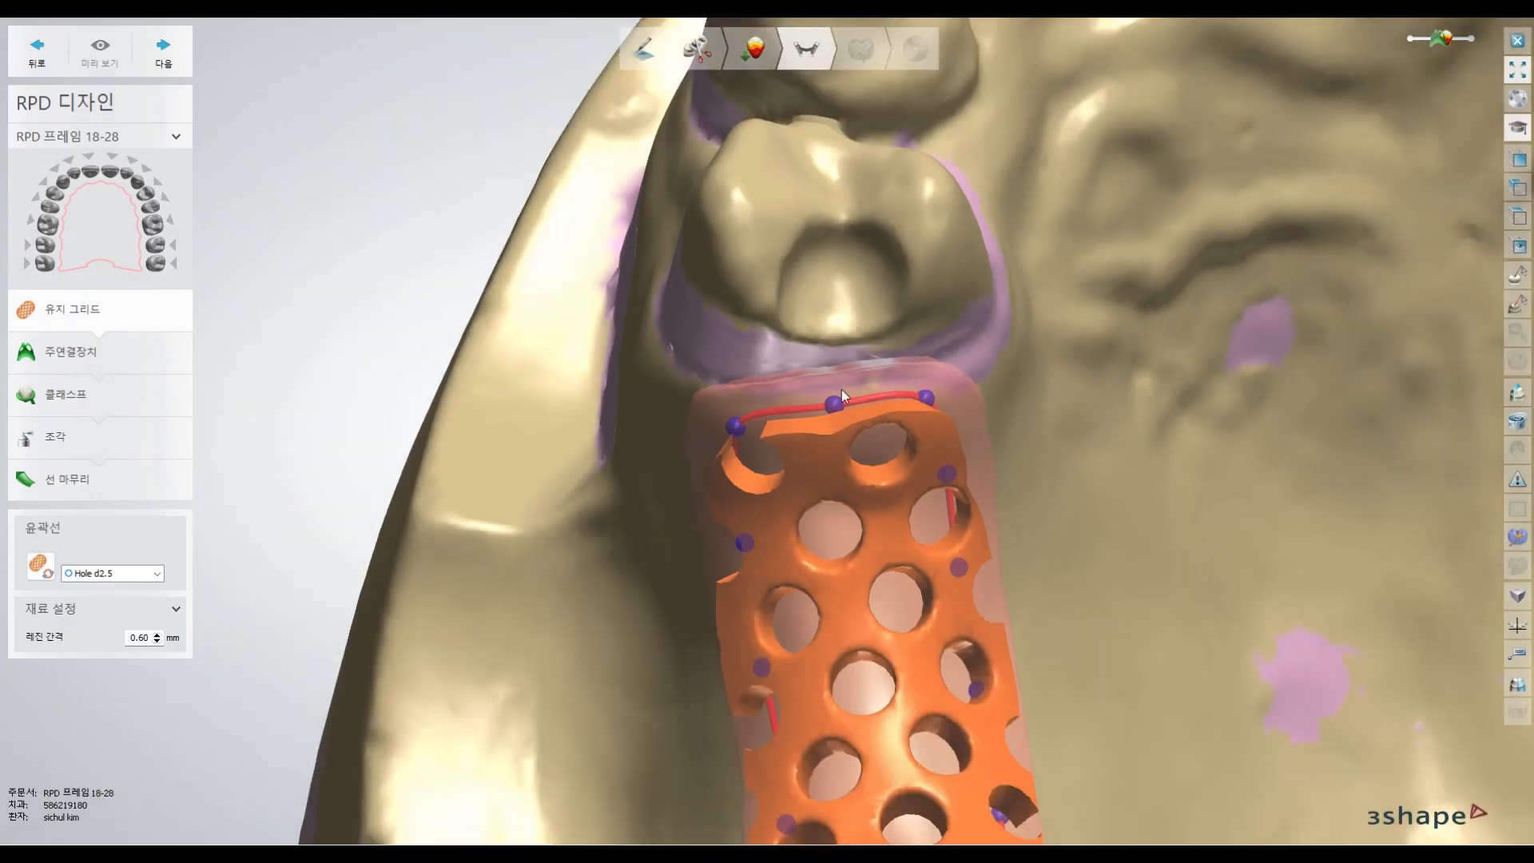
- Reshape the relief border of the bounded-saddle grid along the edge facing the premolar
click(829, 402)
click(853, 365)
click(948, 366)
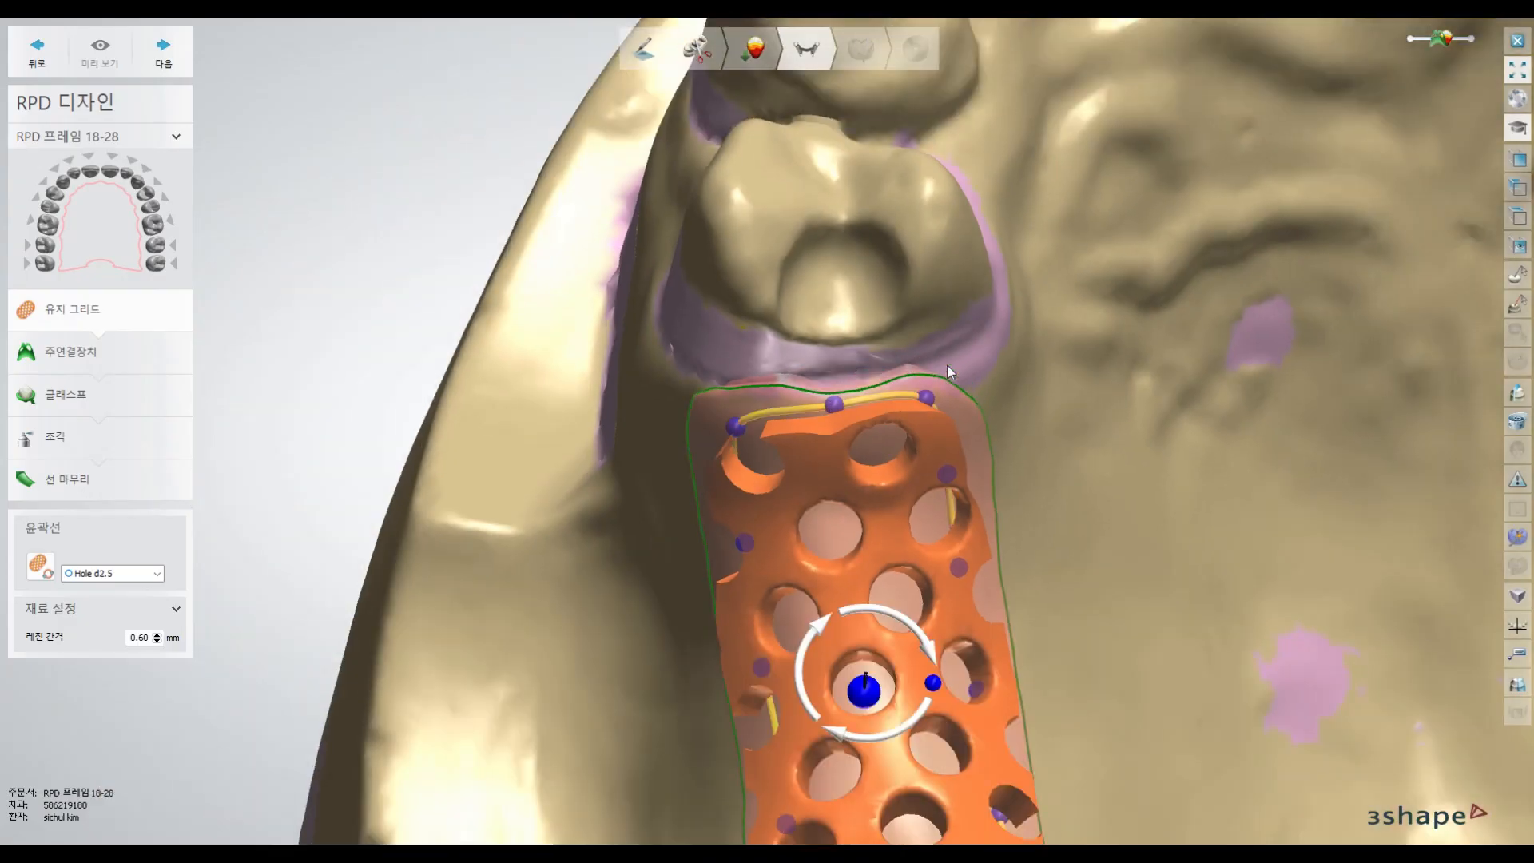
click(924, 384)
click(781, 381)
drag(720, 391, 721, 399)
click(764, 404)
- Trim the free-end grid's relief border along the premolar and at its buccal corner, checking it from both sides
right_drag(1171, 401, 1070, 385)
right_drag(1287, 444, 730, 330)
right_drag(921, 374, 990, 395)
right_drag(1044, 343, 1039, 554)
click(951, 396)
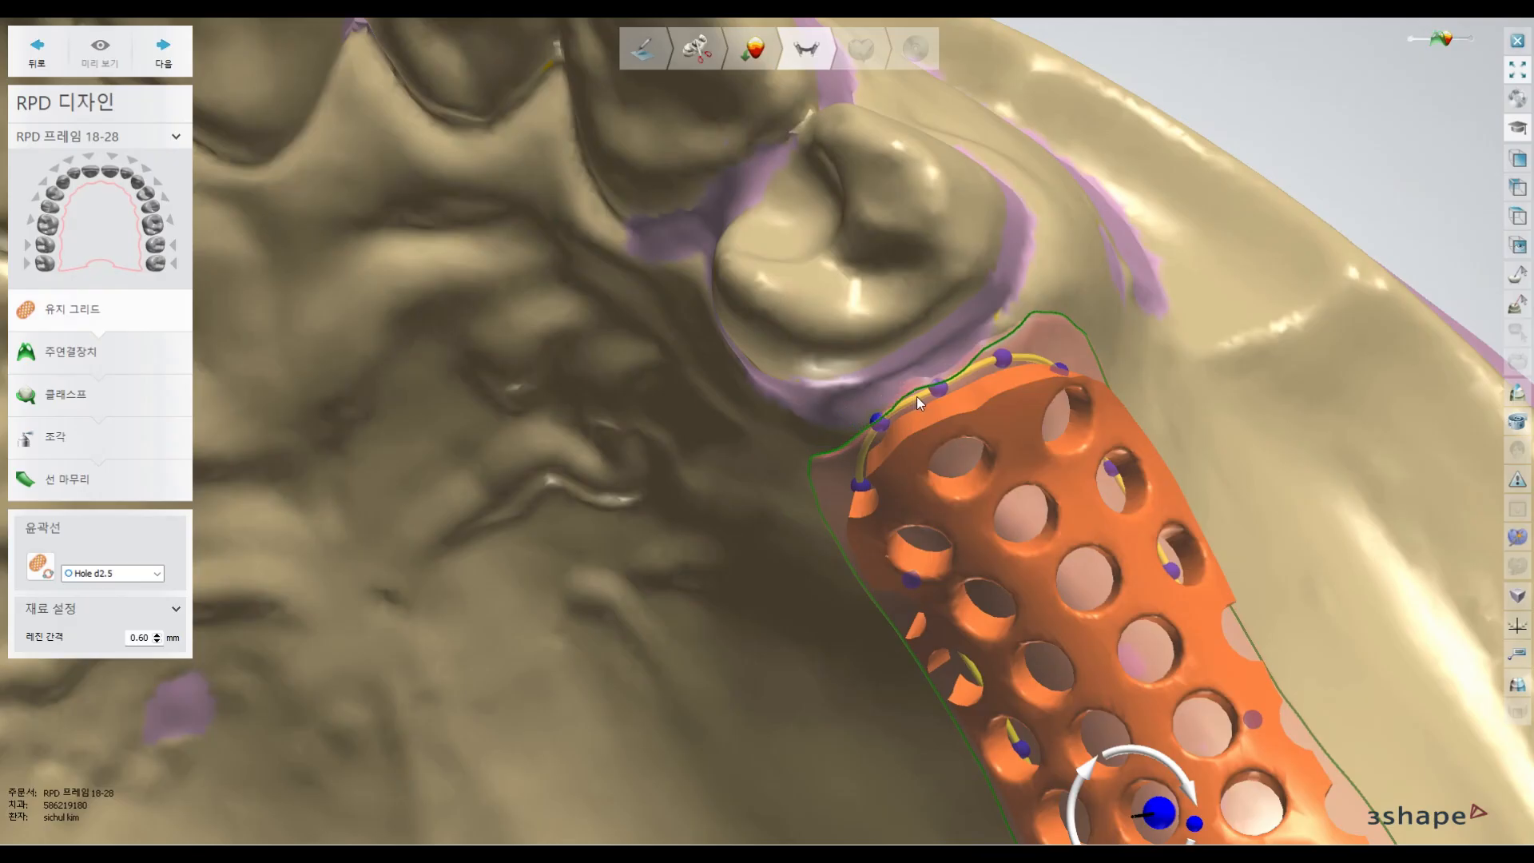
click(1039, 319)
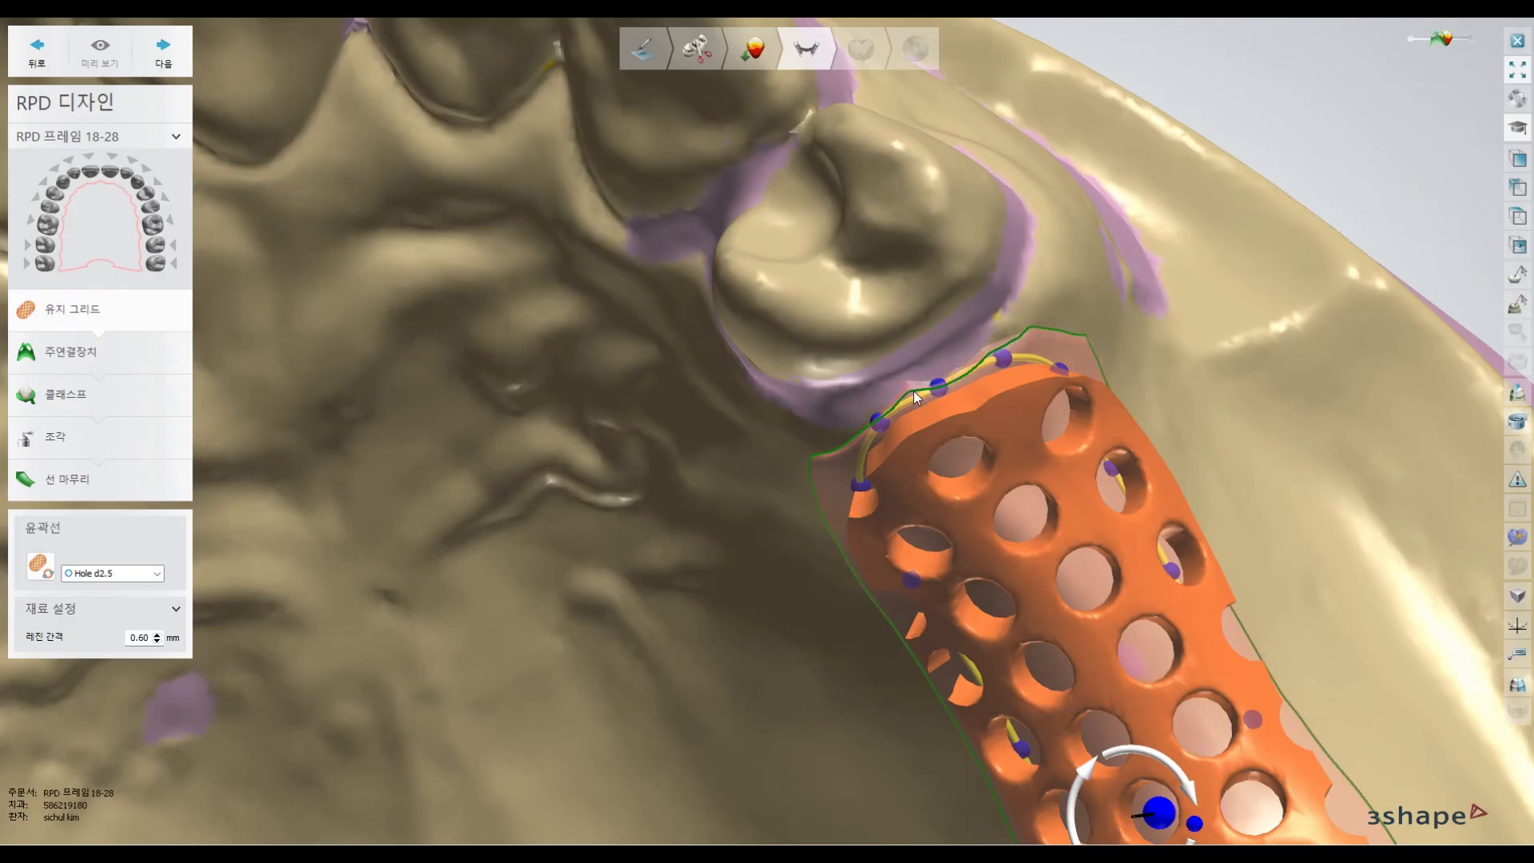
right_drag(1005, 449, 1021, 403)
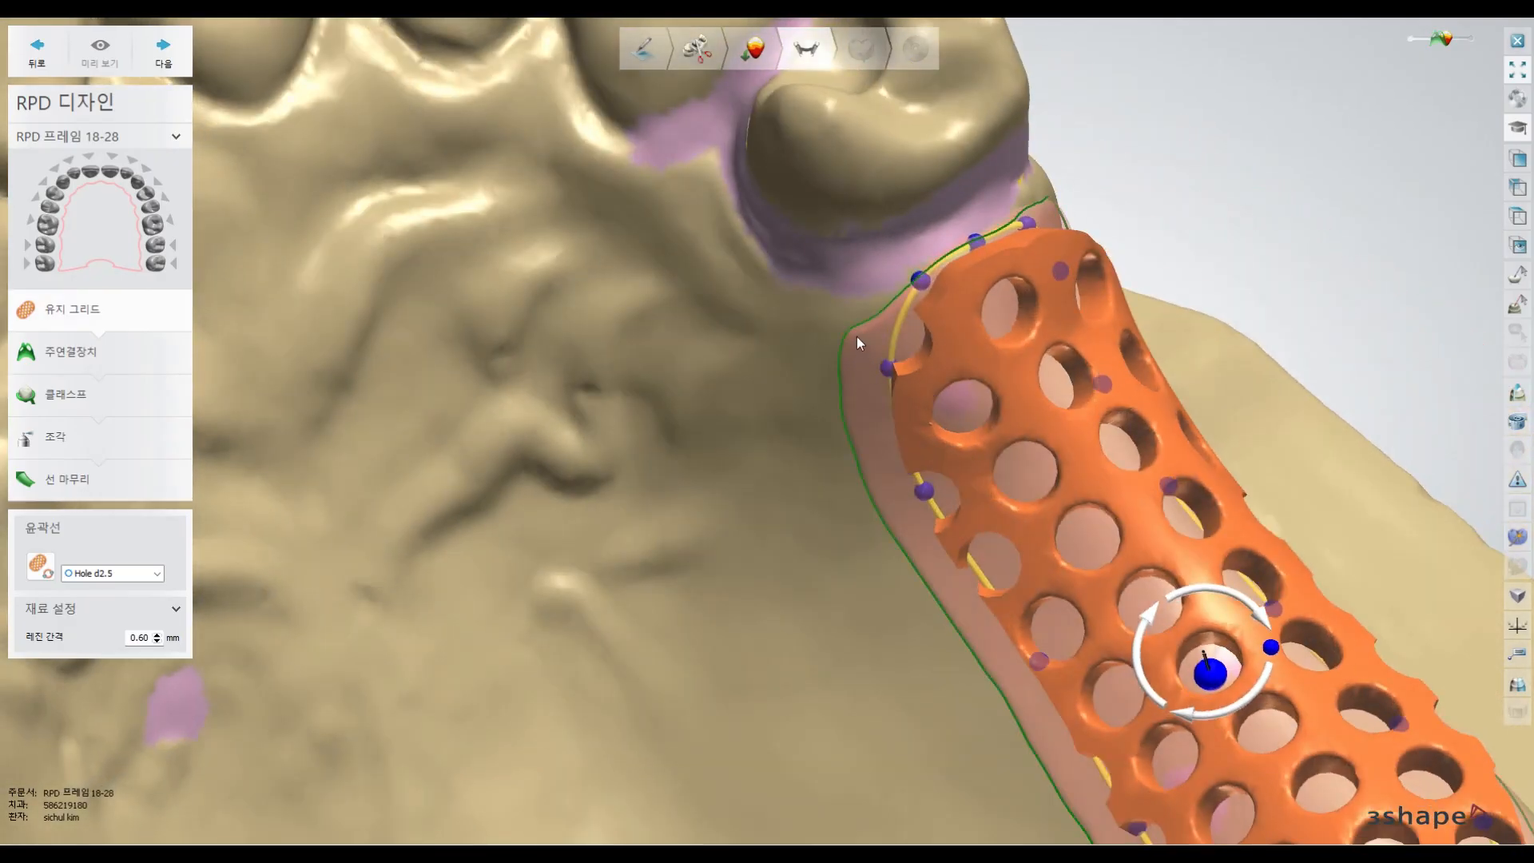
right_drag(855, 338, 1011, 372)
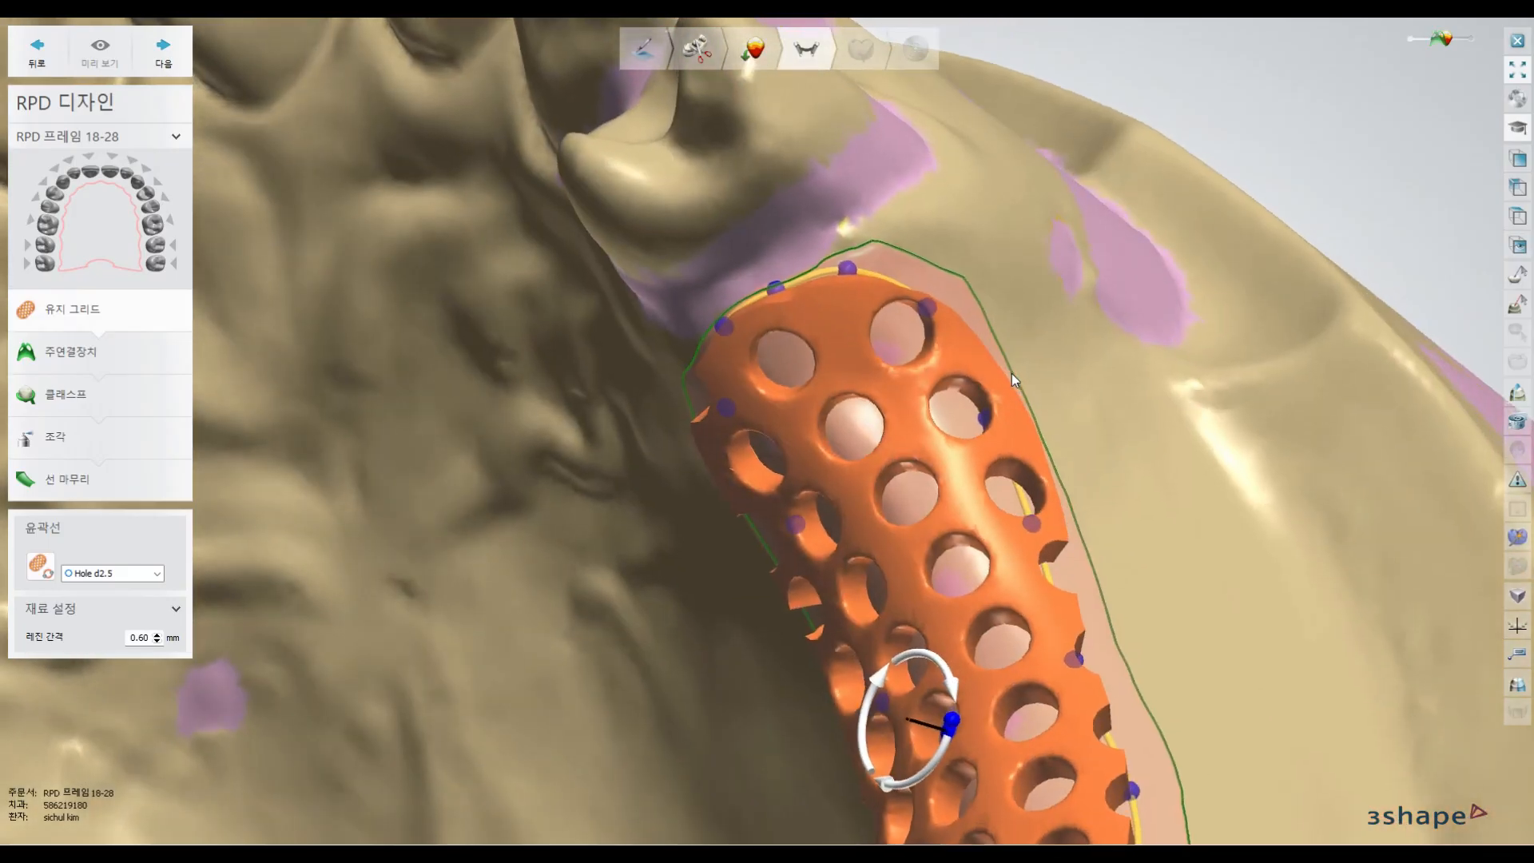
- Proceed to the major connector stage and start a major connector outline with the Default profile
click(156, 51)
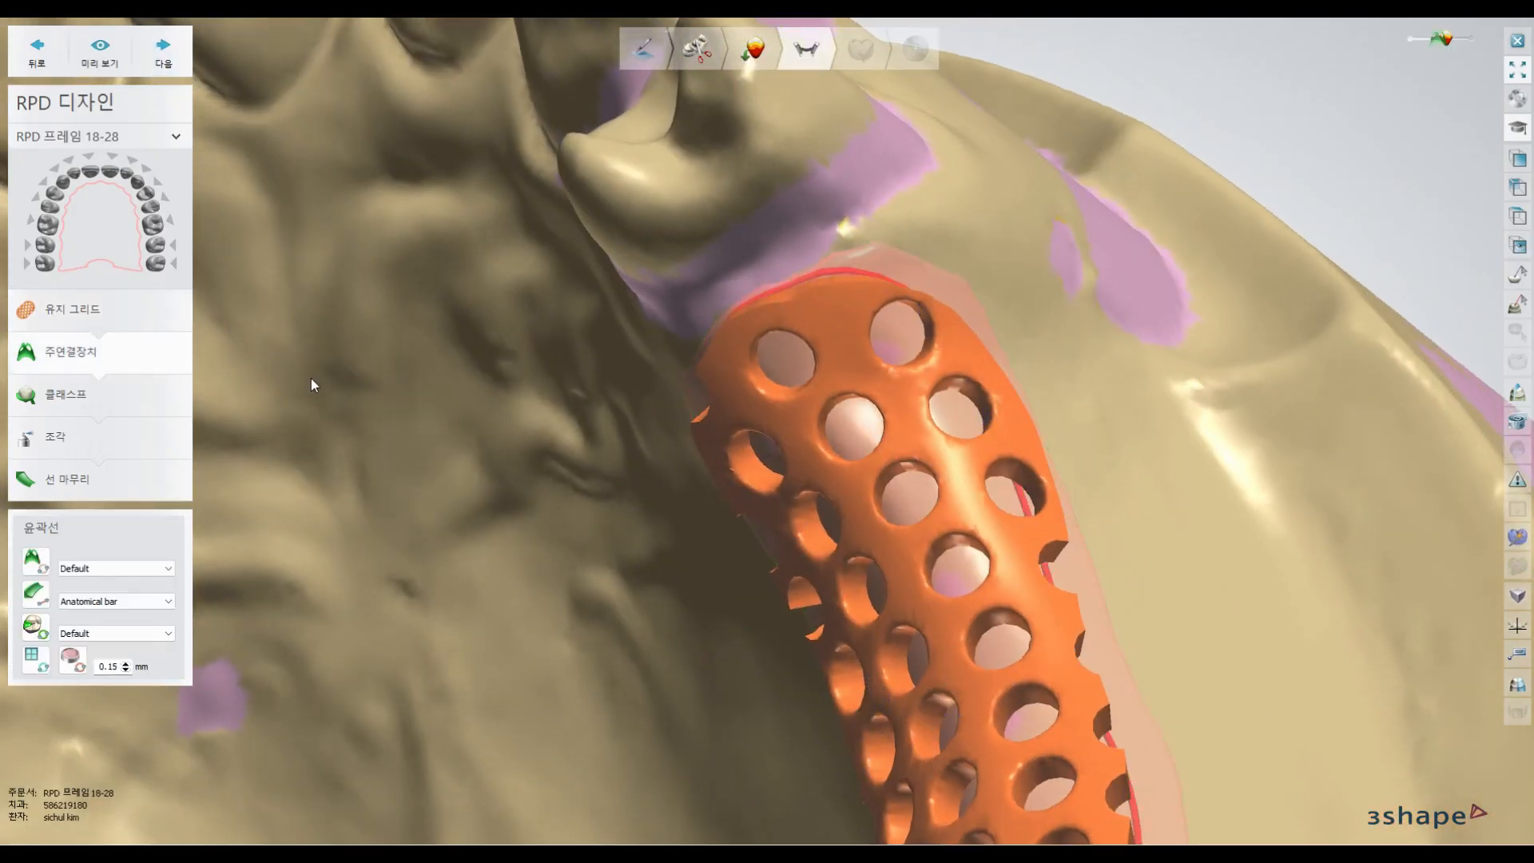
middle_drag(372, 425, 851, 239)
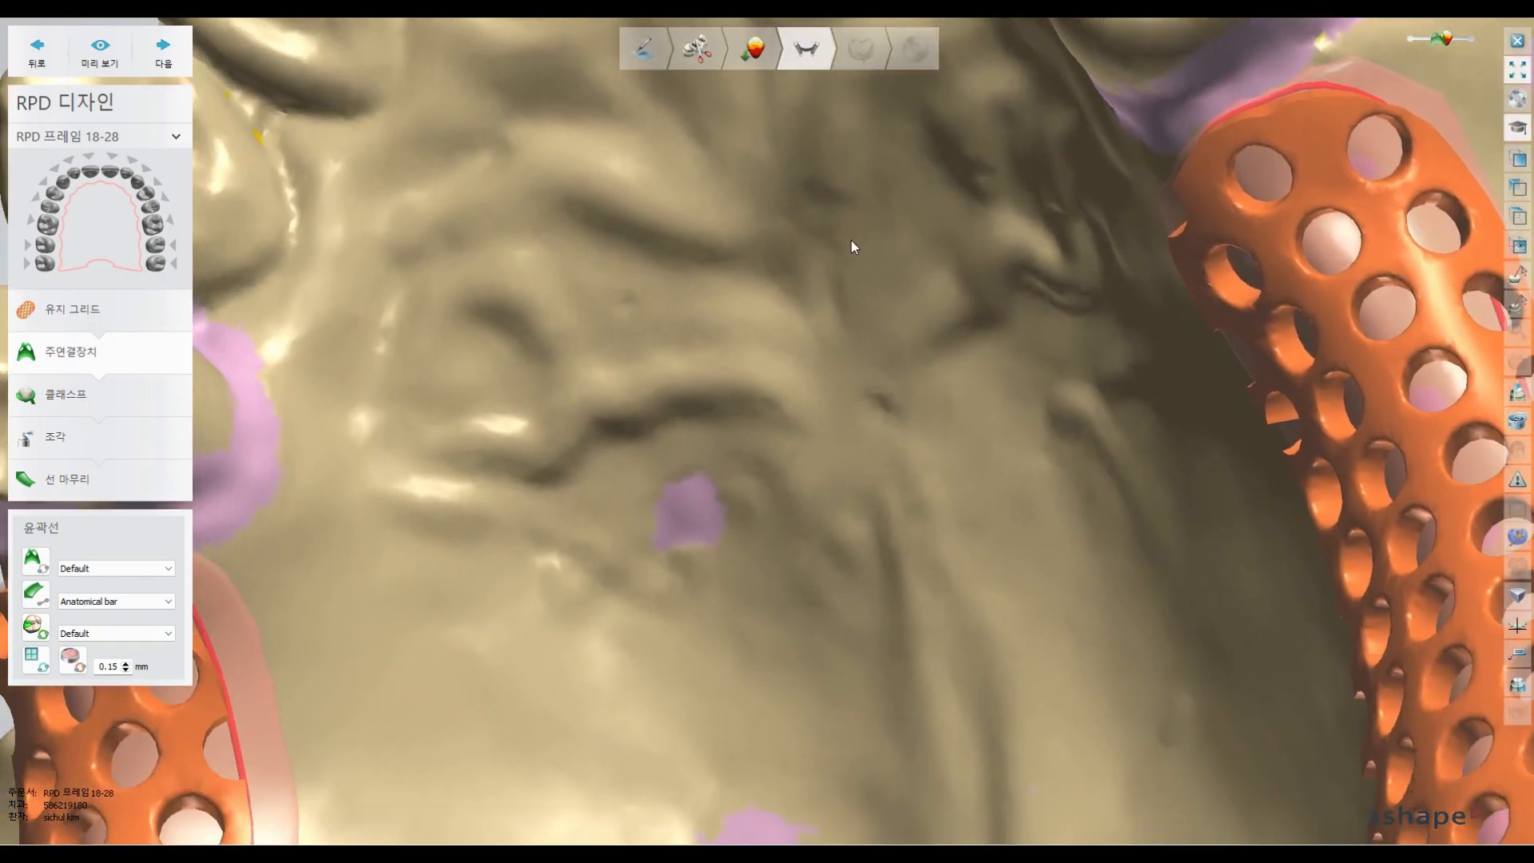
scroll(851, 240, down, 5)
right_drag(870, 348, 914, 360)
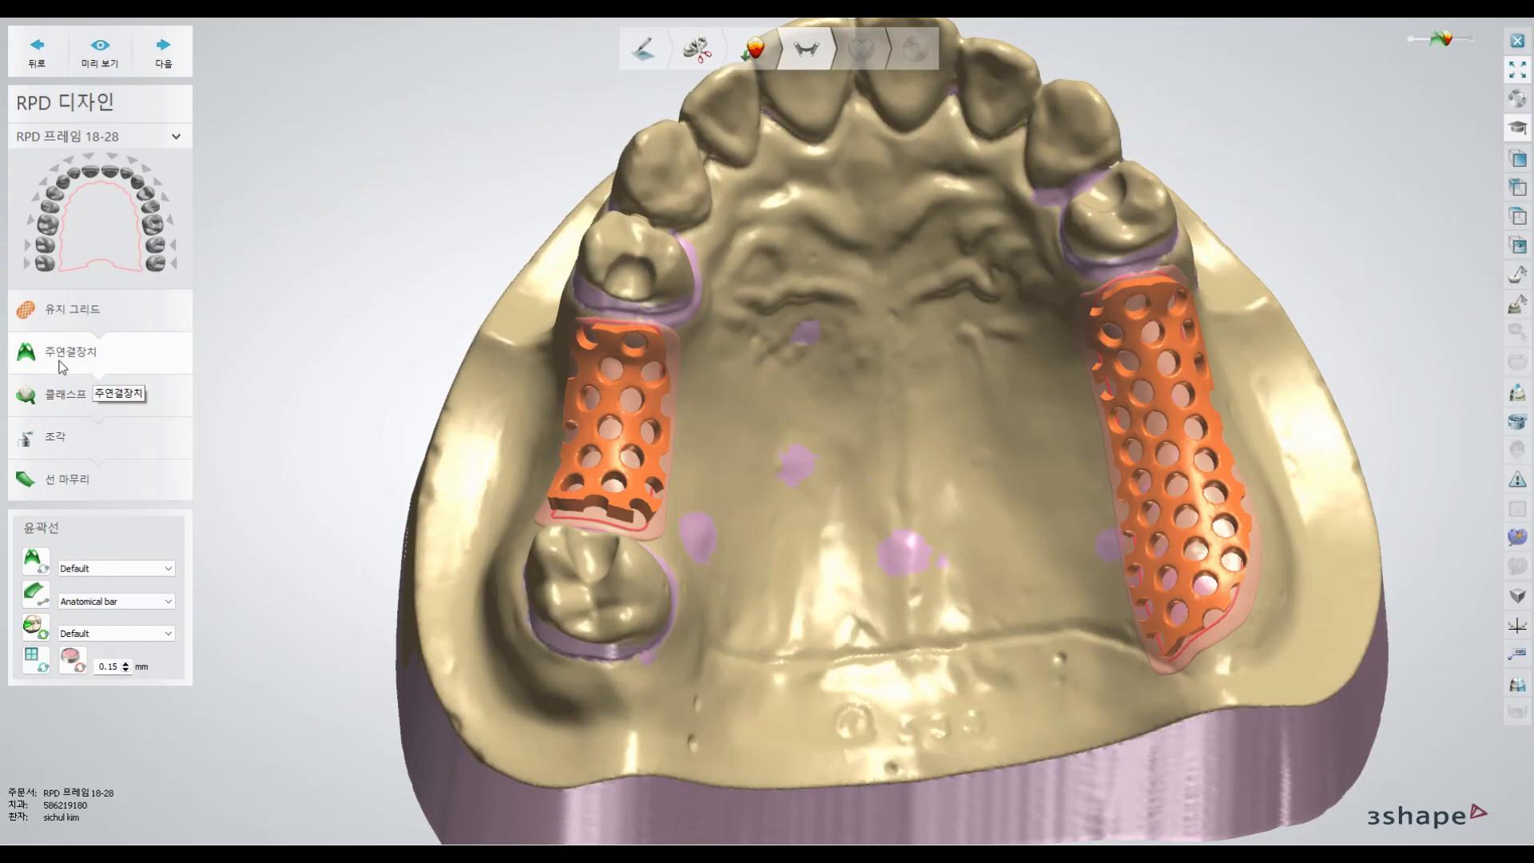
click(32, 561)
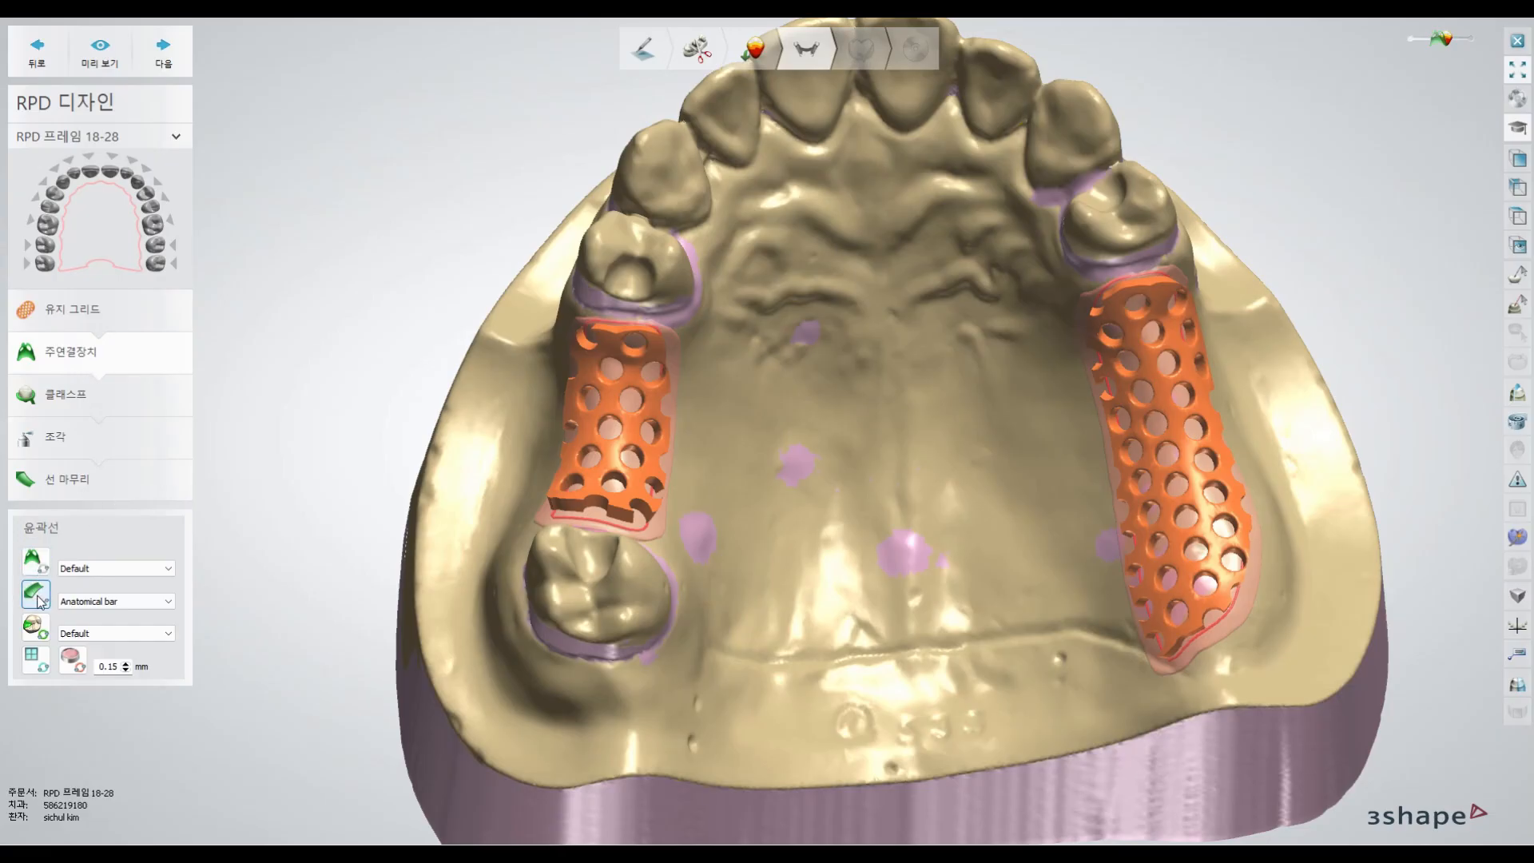
click(28, 556)
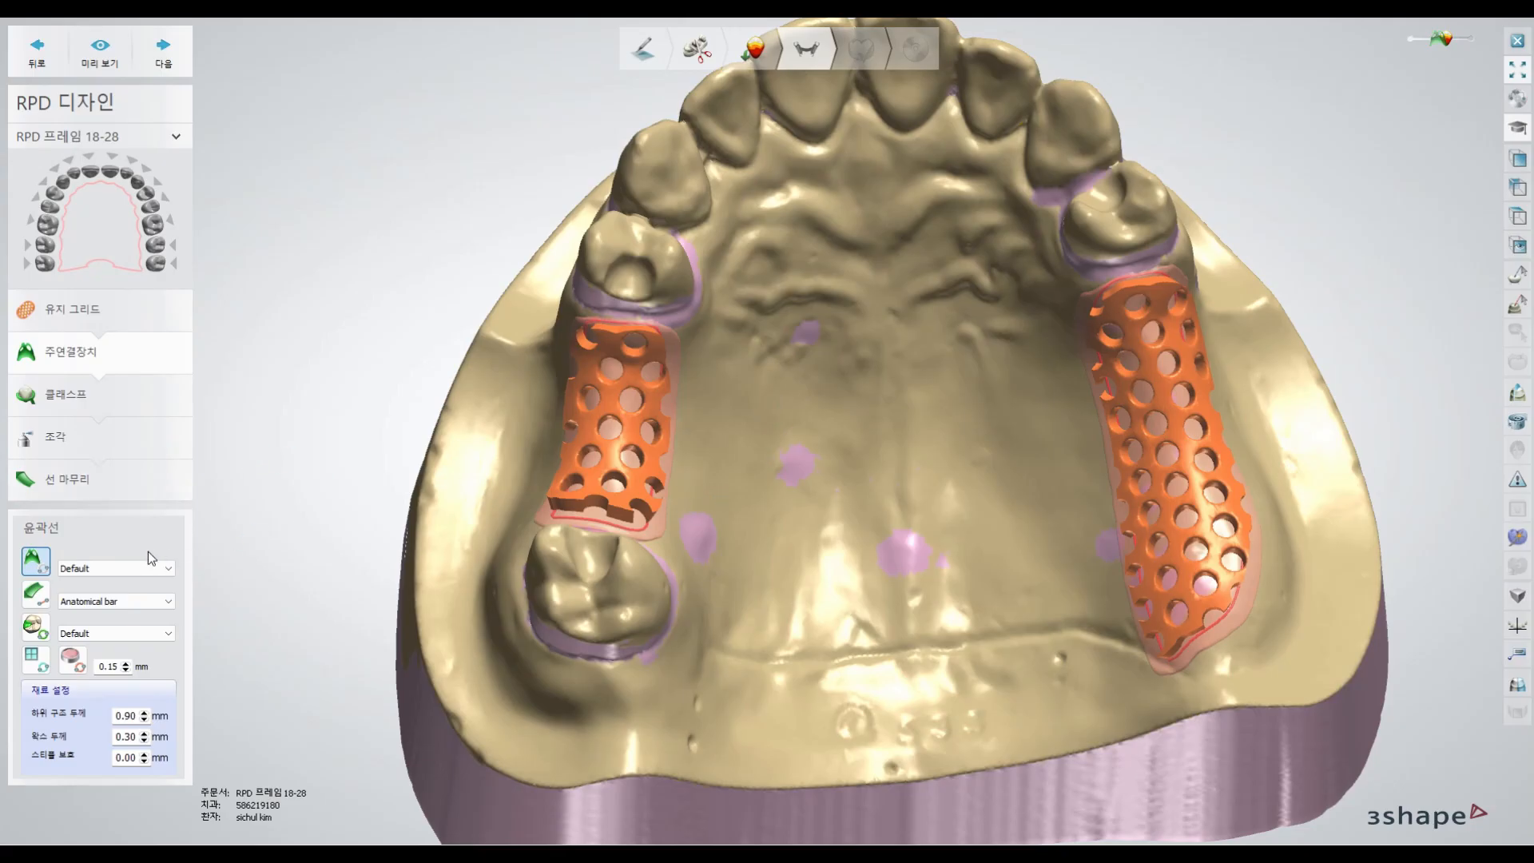
- Start the connector outline on the distal side of the bounded-saddle premolar and carry it around the tooth onto the anterior palate
right_drag(696, 428, 633, 248)
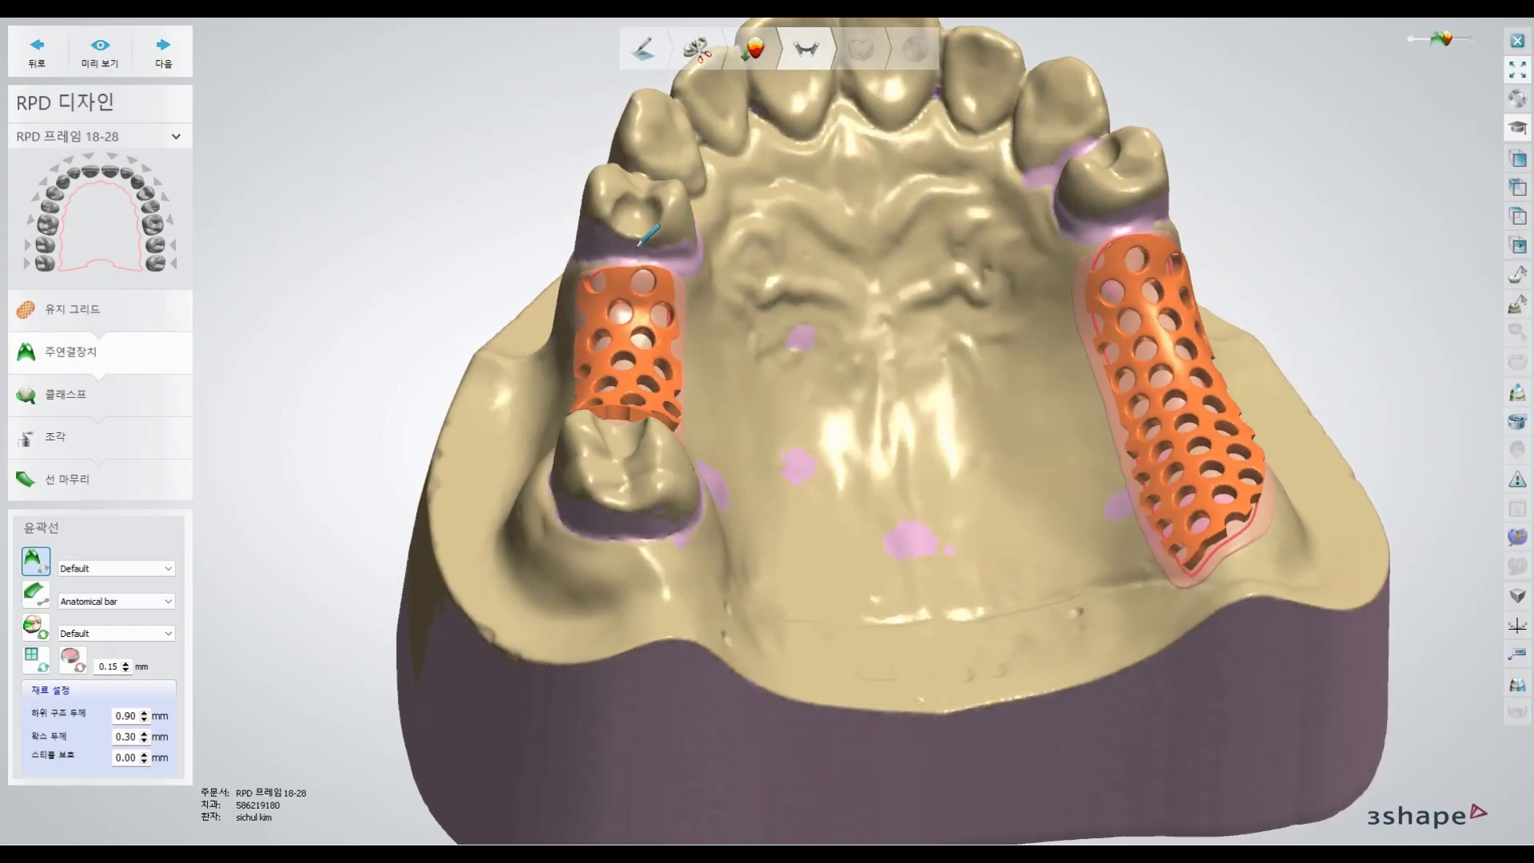
mouse_move(688, 267)
right_down()
mouse_move(662, 274)
mouse_move(591, 242)
right_up()
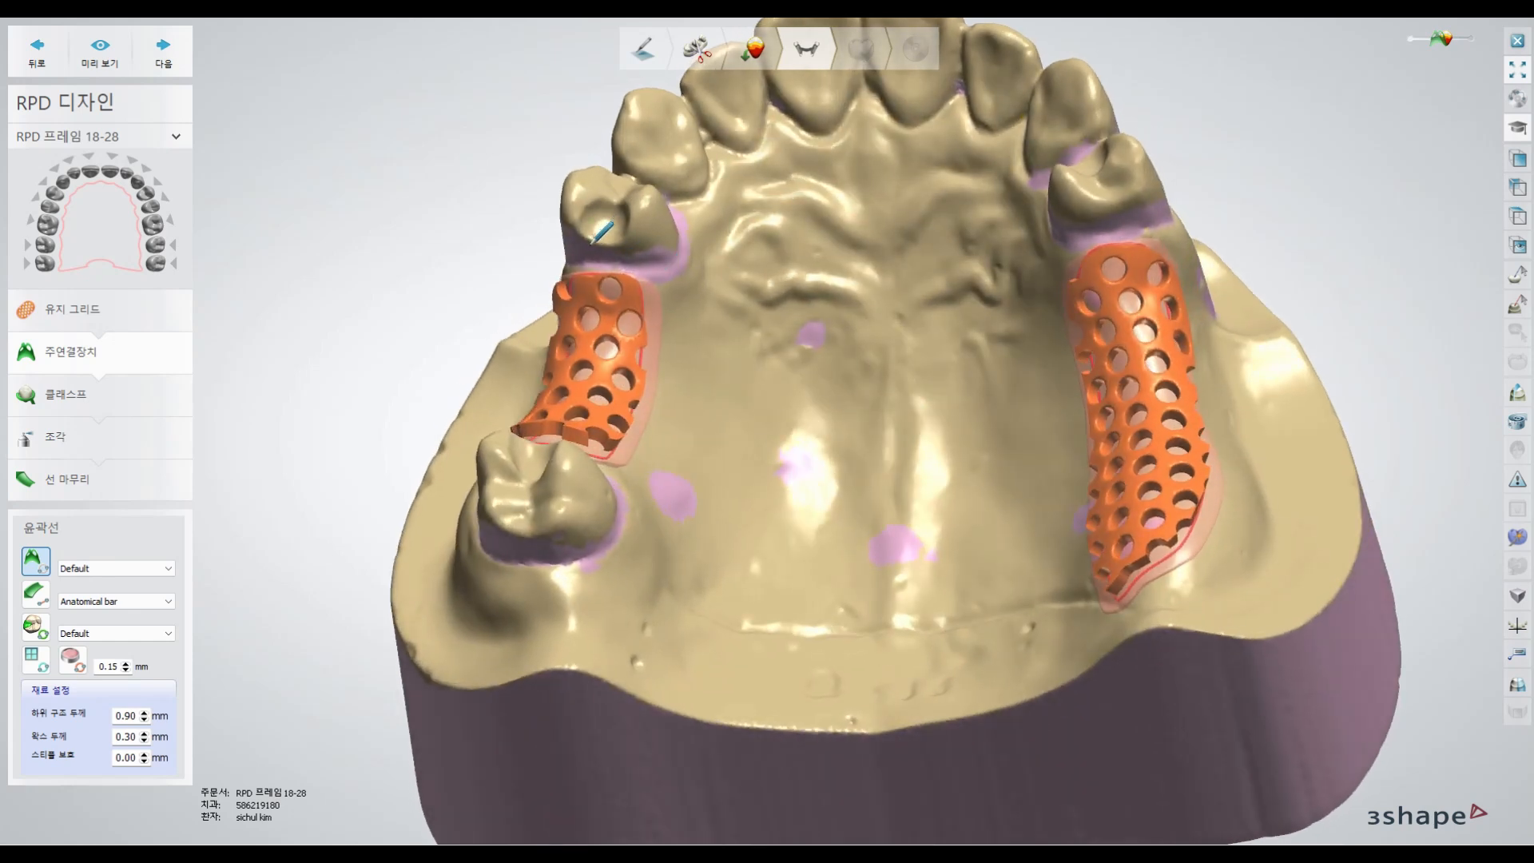
click(590, 245)
click(604, 246)
click(633, 263)
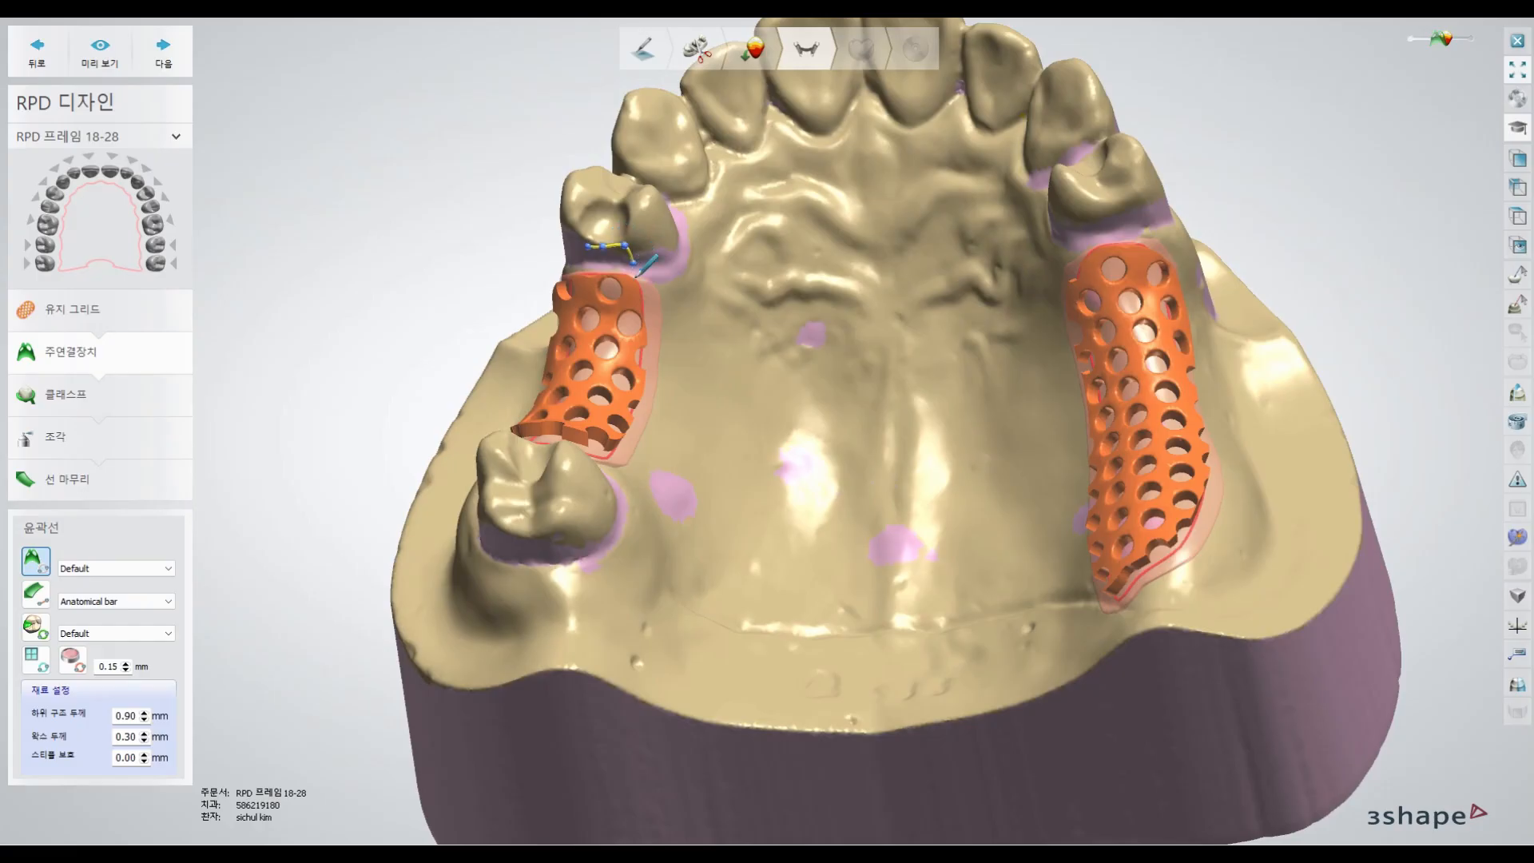
click(655, 281)
click(675, 283)
click(703, 282)
click(732, 284)
click(754, 296)
click(810, 301)
- Continue the connector outline across the anterior palate toward the premolar on the free-end side
right_drag(849, 301, 876, 277)
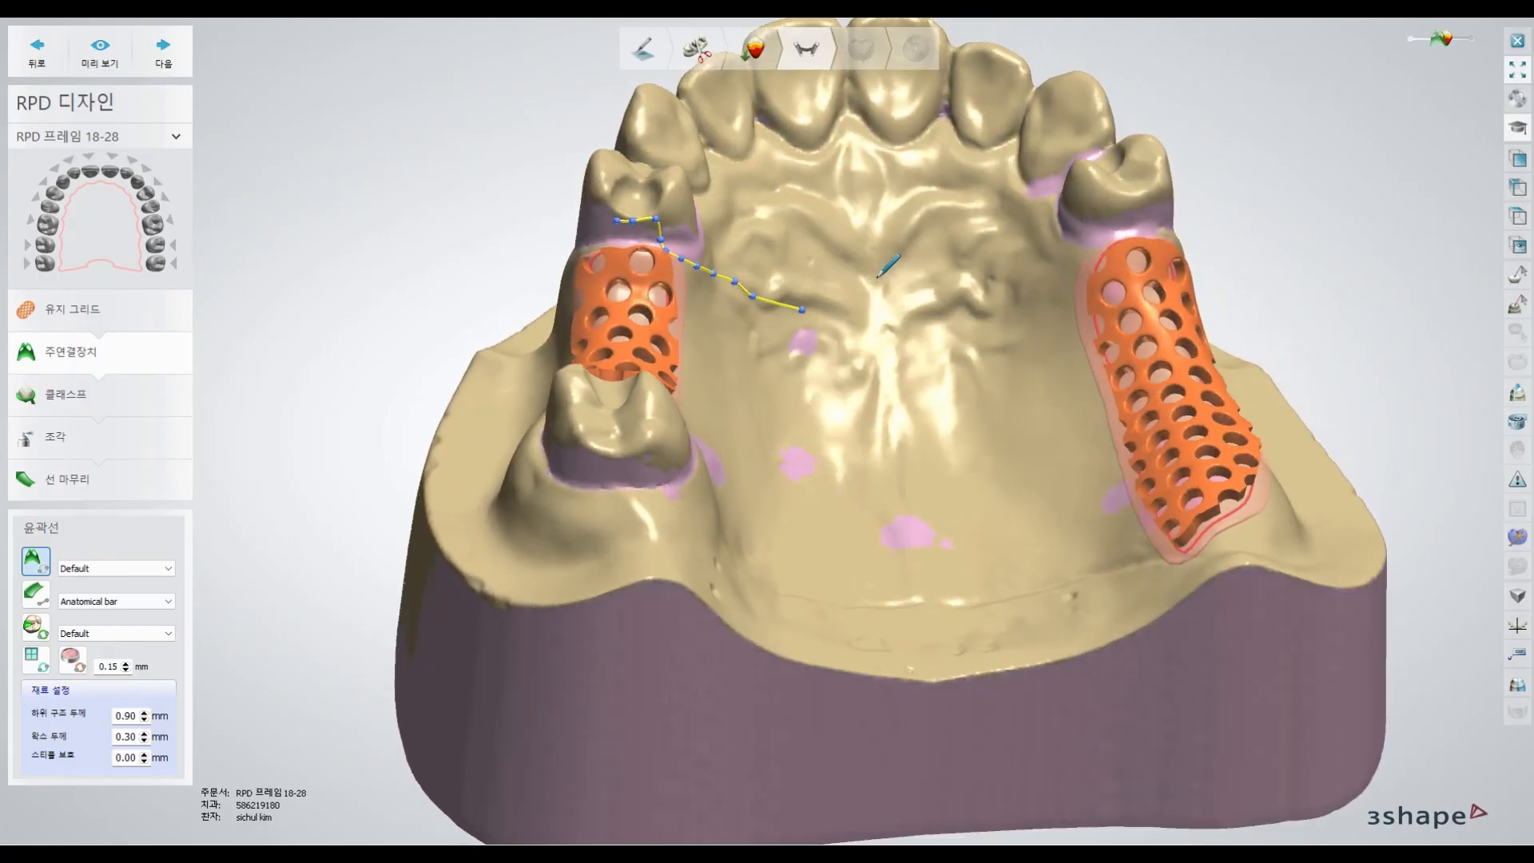
click(838, 312)
click(880, 316)
click(896, 320)
click(945, 312)
click(963, 311)
click(1009, 297)
- Trace a narrow extension up between the canine and the free-end premolar, then bring the outline back around the premolar's palatal side
right_drag(1019, 270, 1025, 313)
click(1014, 253)
click(1023, 225)
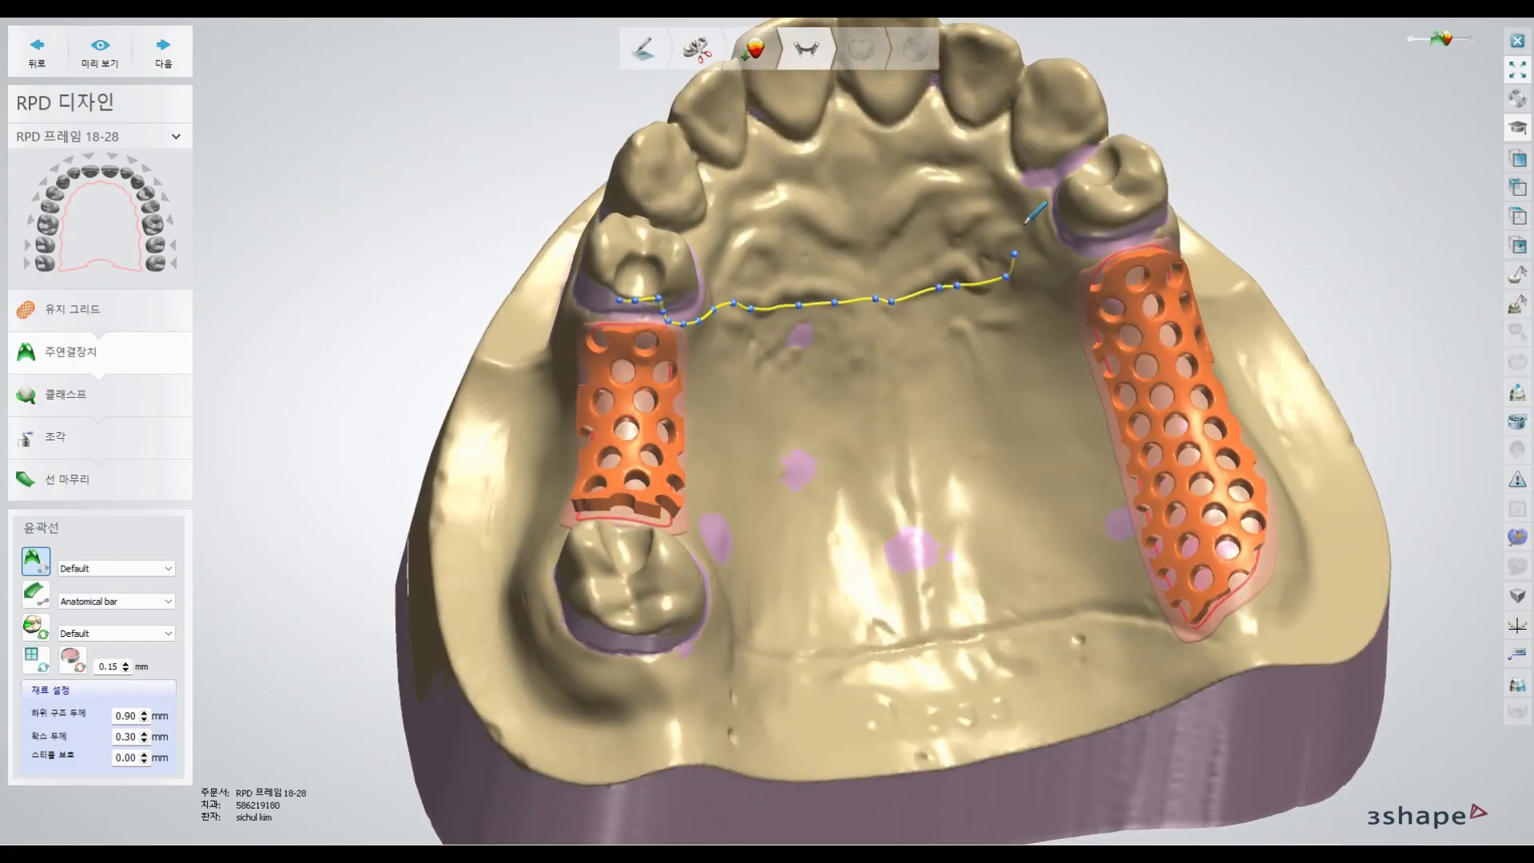
click(1036, 182)
click(1051, 182)
click(1050, 193)
click(1043, 215)
click(1042, 232)
click(1039, 257)
click(1054, 267)
click(1085, 261)
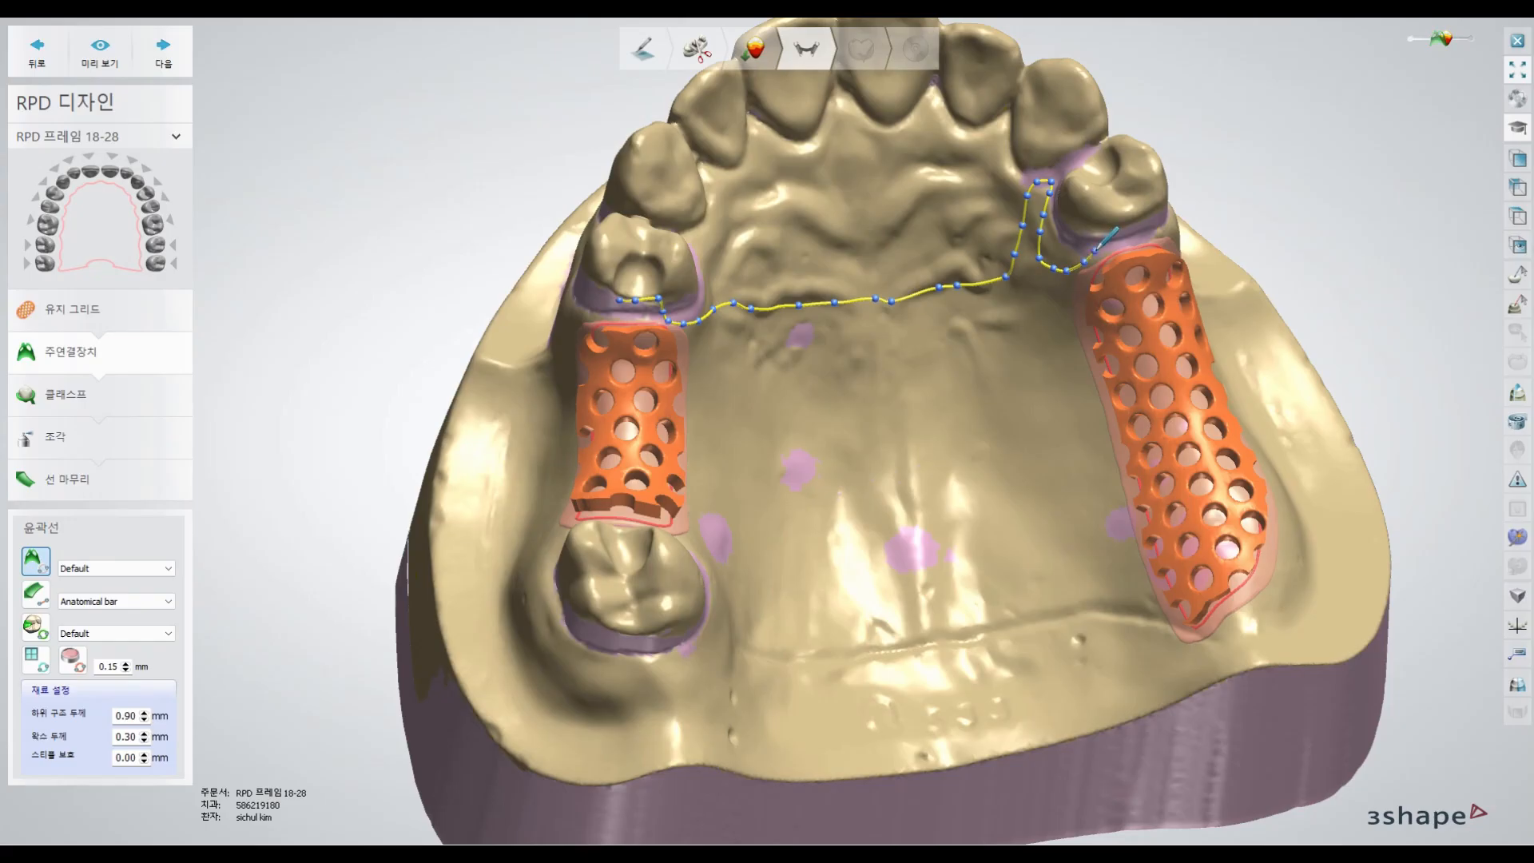
- Run the connector outline up over the distal surface of the free-end premolar and down its buccal side to the grid
right_drag(1100, 243, 1095, 202)
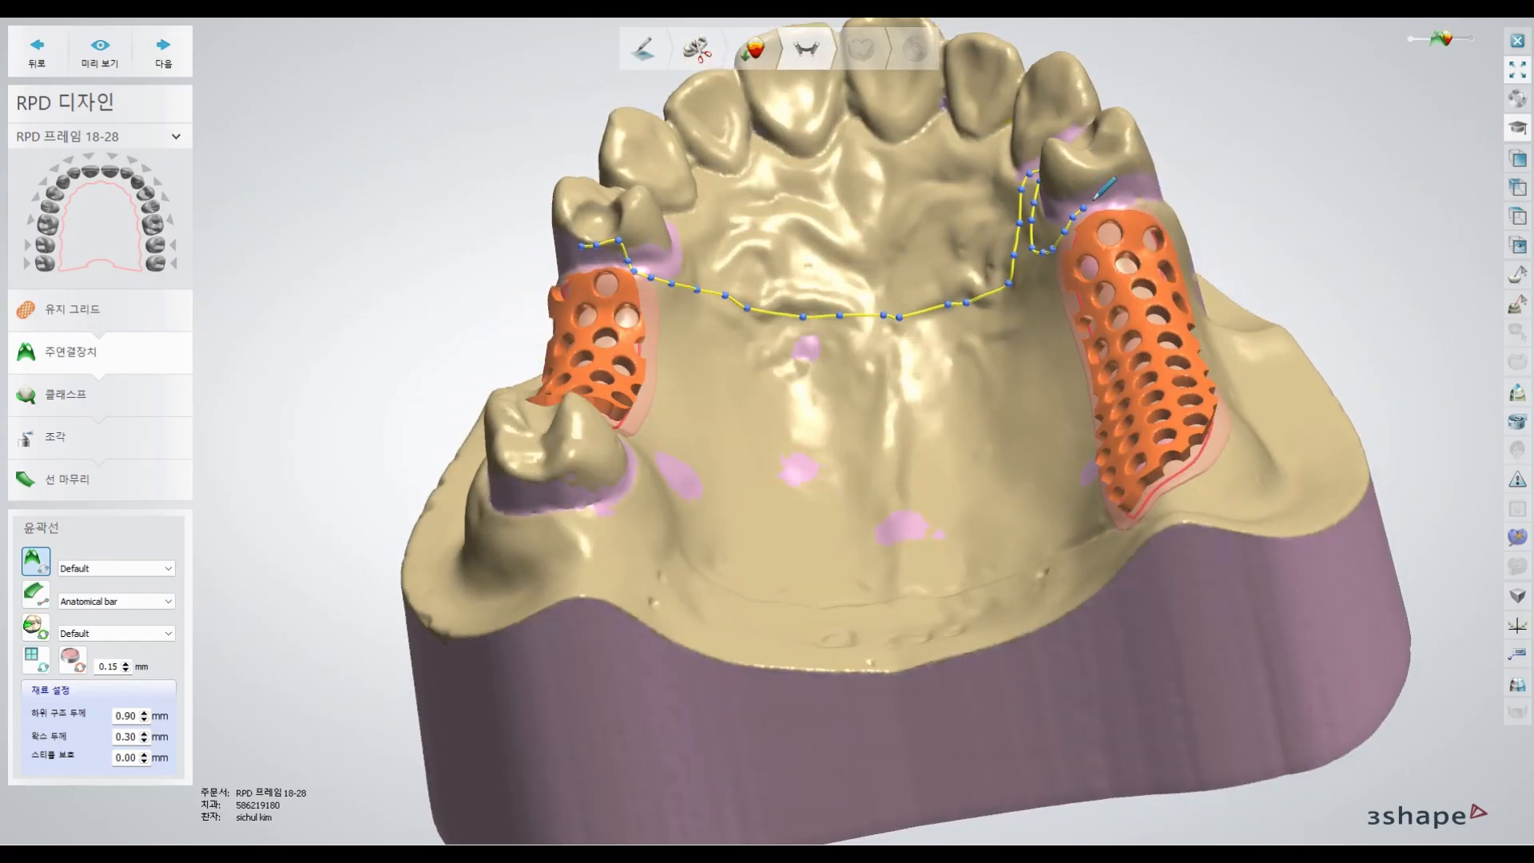
click(1084, 180)
click(1082, 172)
click(1101, 171)
click(1133, 195)
right_drag(1136, 206, 1136, 246)
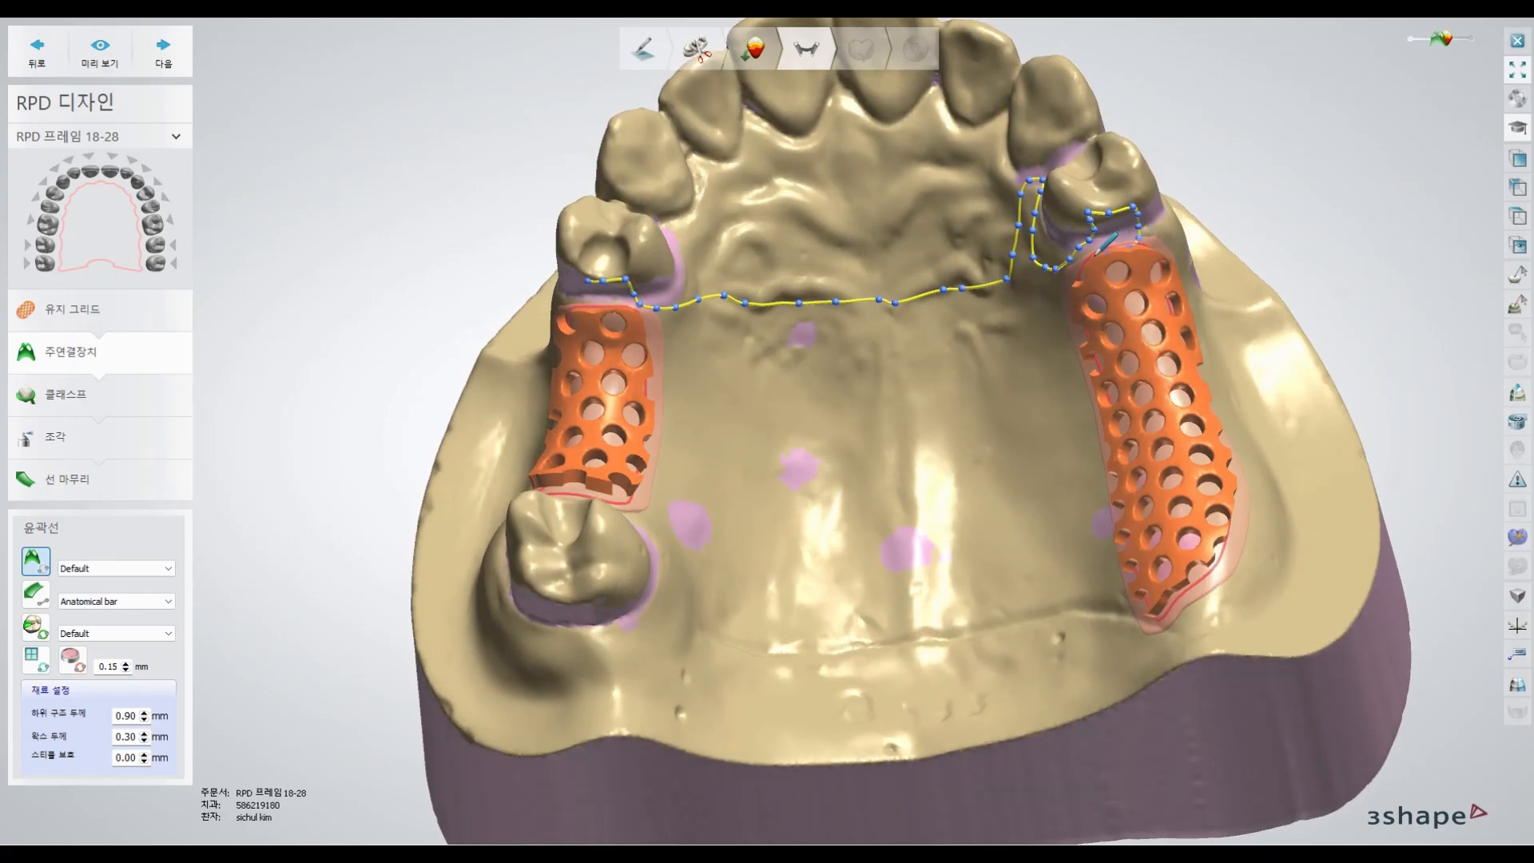
- Extend the connector outline along the free-end retention grid to the ridge's posterior end
right_drag(1084, 272, 1089, 281)
click(1086, 304)
click(1099, 333)
right_drag(1129, 377, 1125, 350)
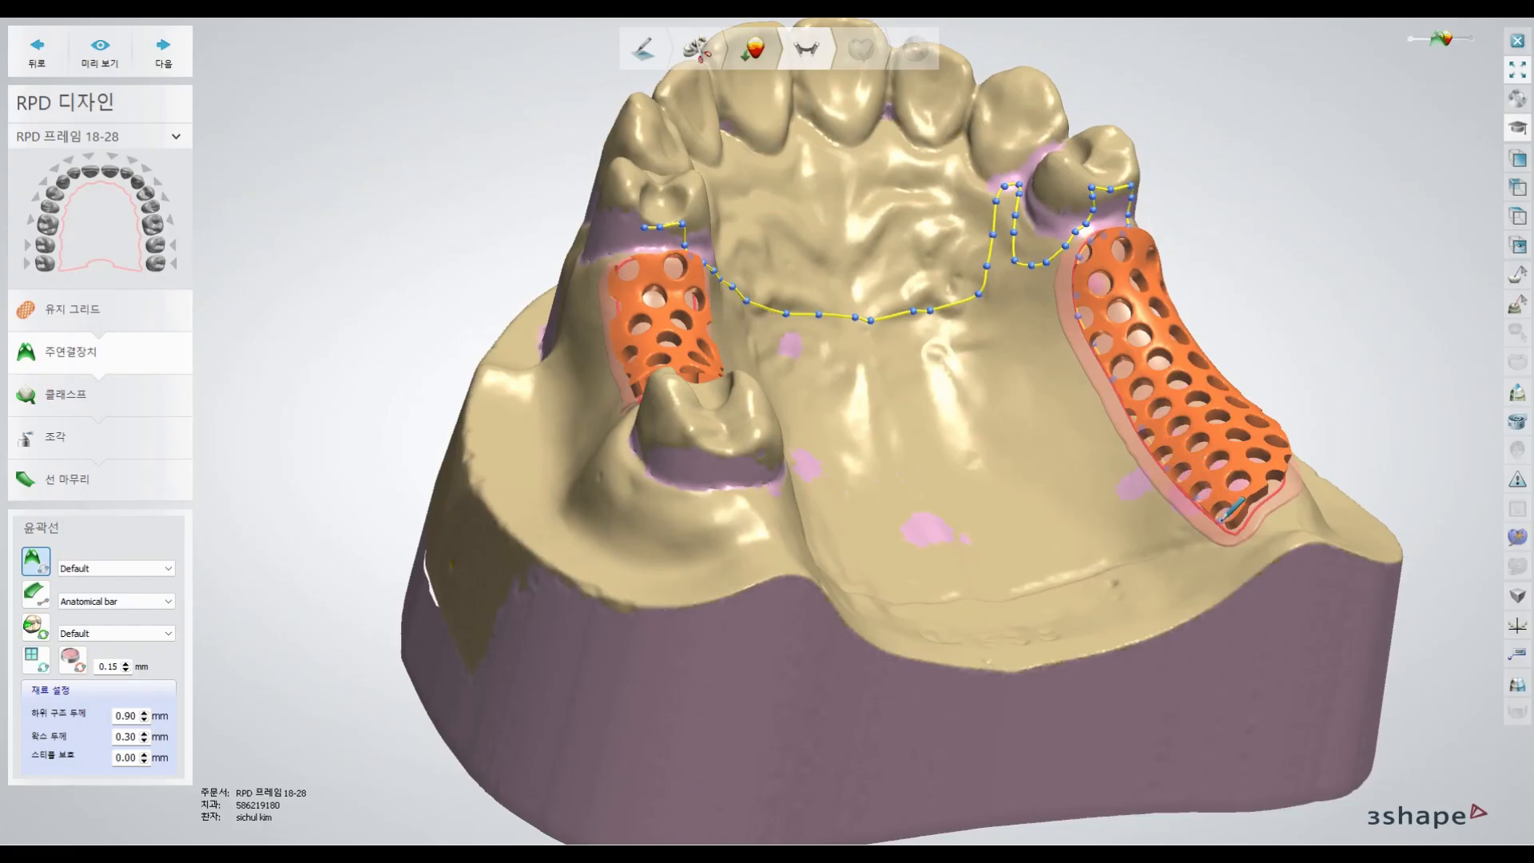
click(1235, 531)
right_drag(1250, 543, 1261, 571)
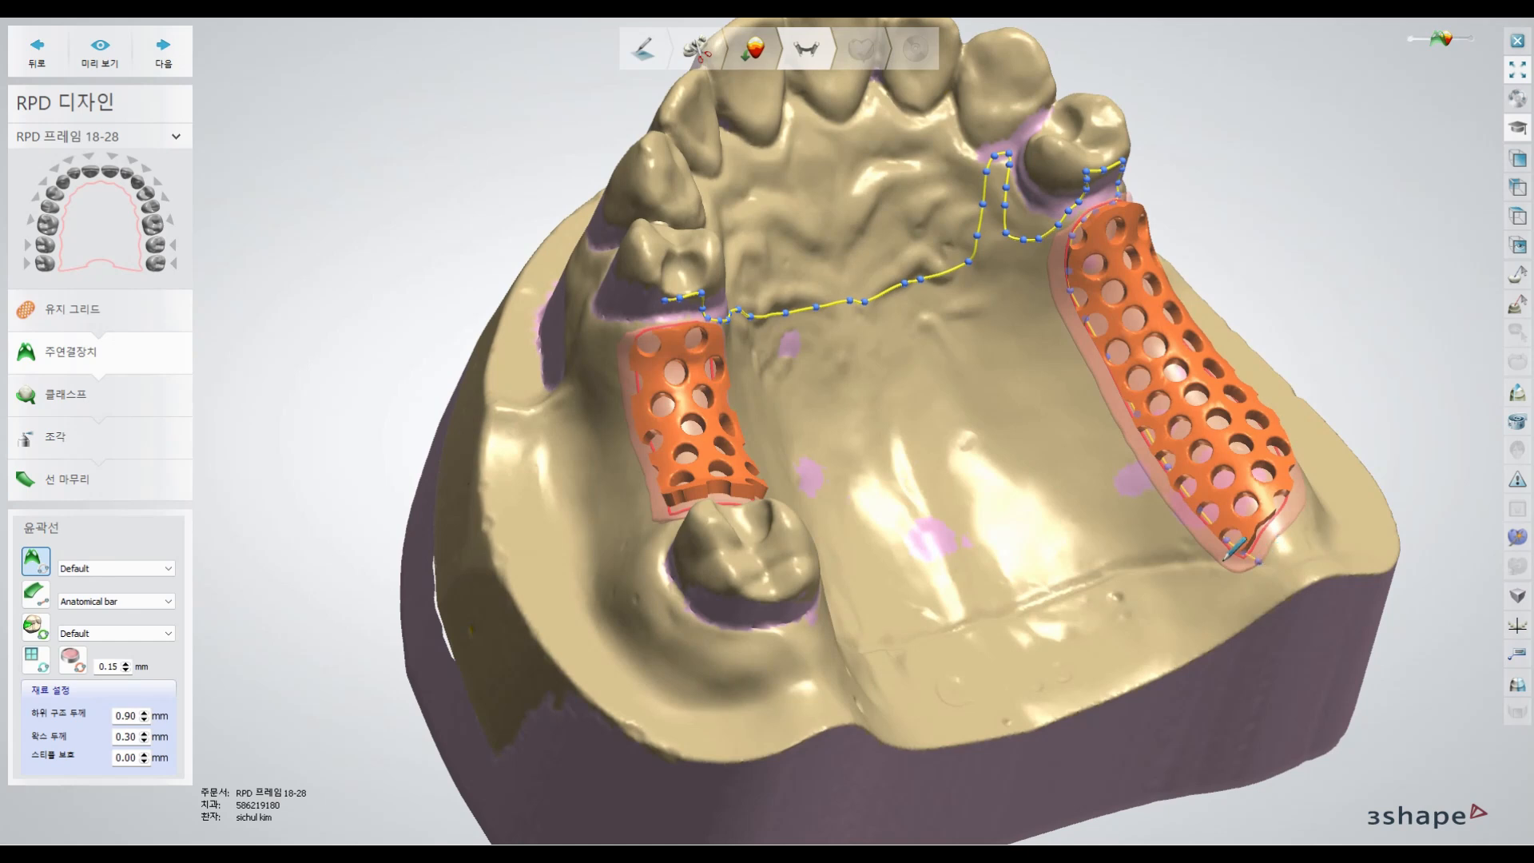
- Draw the connector's posterior border from the free-end ridge across the back of the palate toward the molar side
click(1220, 563)
click(1155, 562)
click(1129, 570)
click(1070, 589)
click(1023, 602)
click(978, 618)
right_drag(979, 618, 889, 644)
click(858, 650)
click(769, 658)
- Curve the connector outline forward from the posterior palate along the molar's palatal side to the bounded grid's edge
right_drag(765, 659, 723, 671)
click(696, 660)
click(657, 630)
click(613, 594)
click(590, 575)
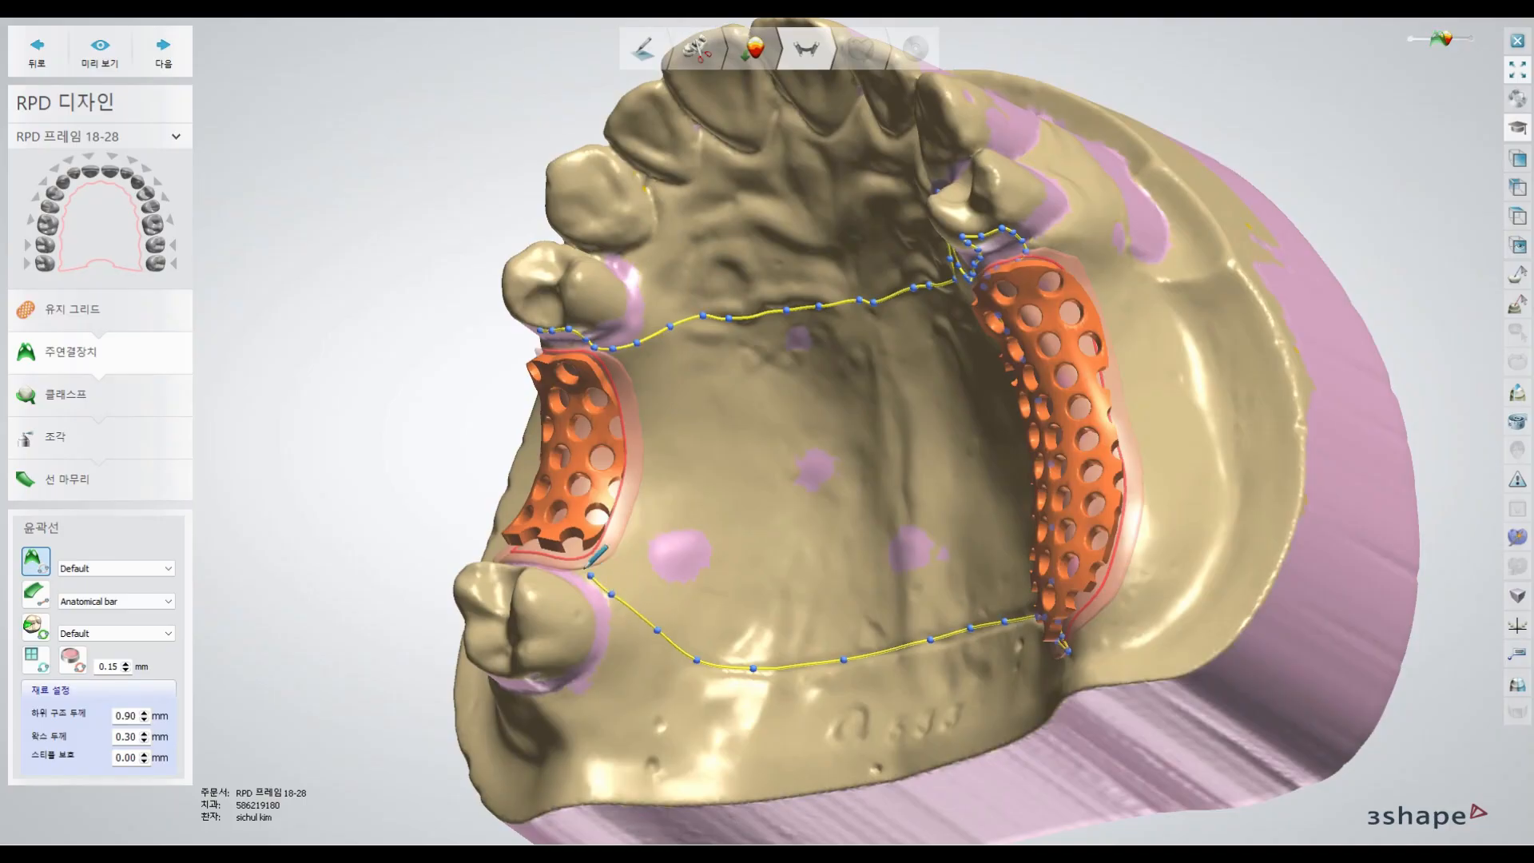
- Trace the outline over the molar's mesial surface and close it along the bounded grid at the premolar starting point
right_drag(571, 564, 594, 605)
click(572, 587)
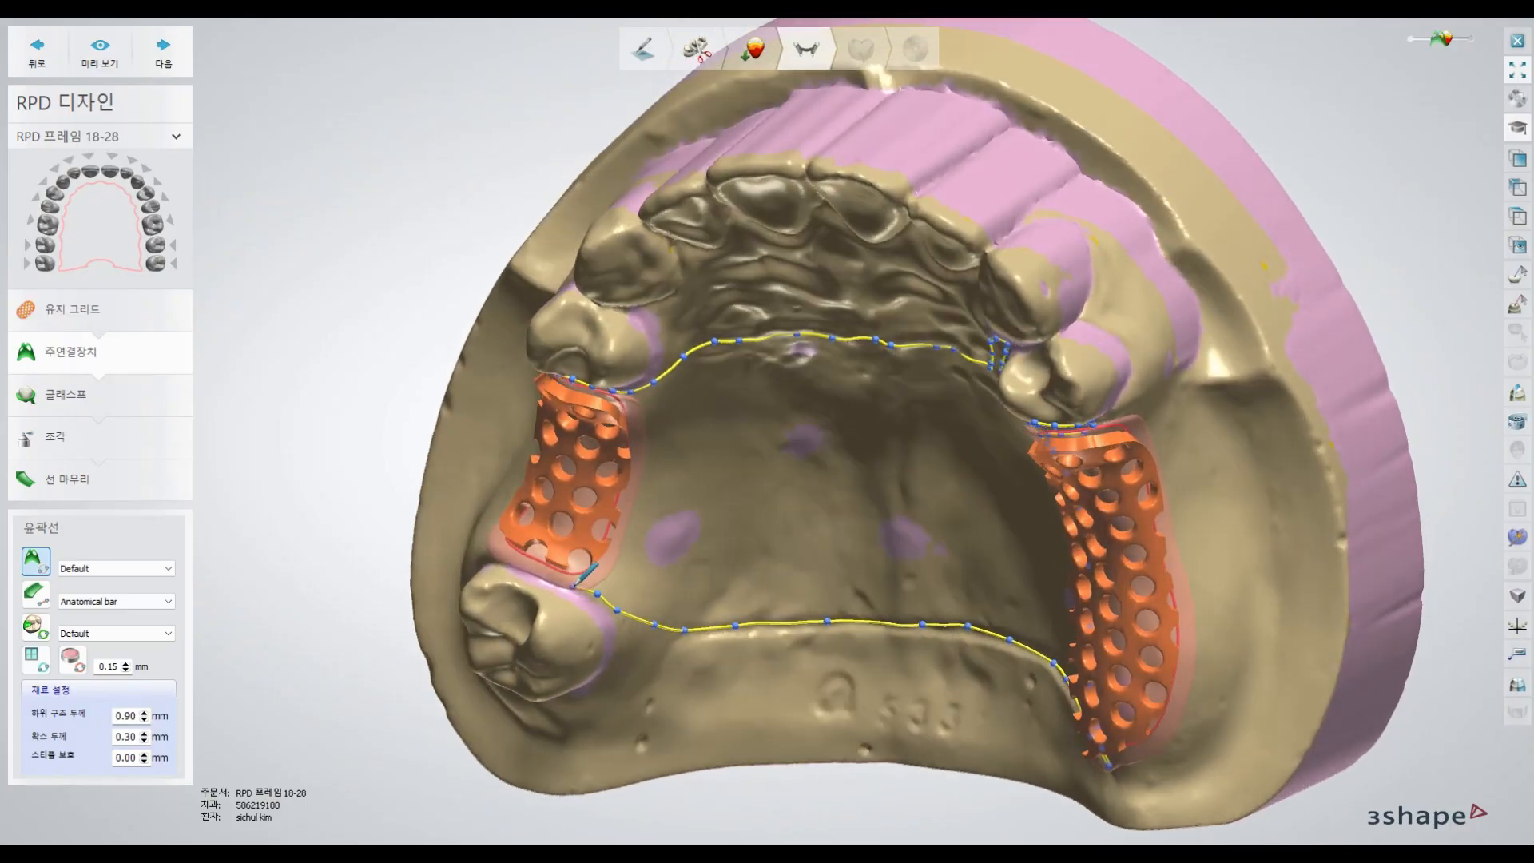
mouse_move(559, 589)
right_down()
mouse_move(550, 607)
mouse_move(539, 589)
right_up()
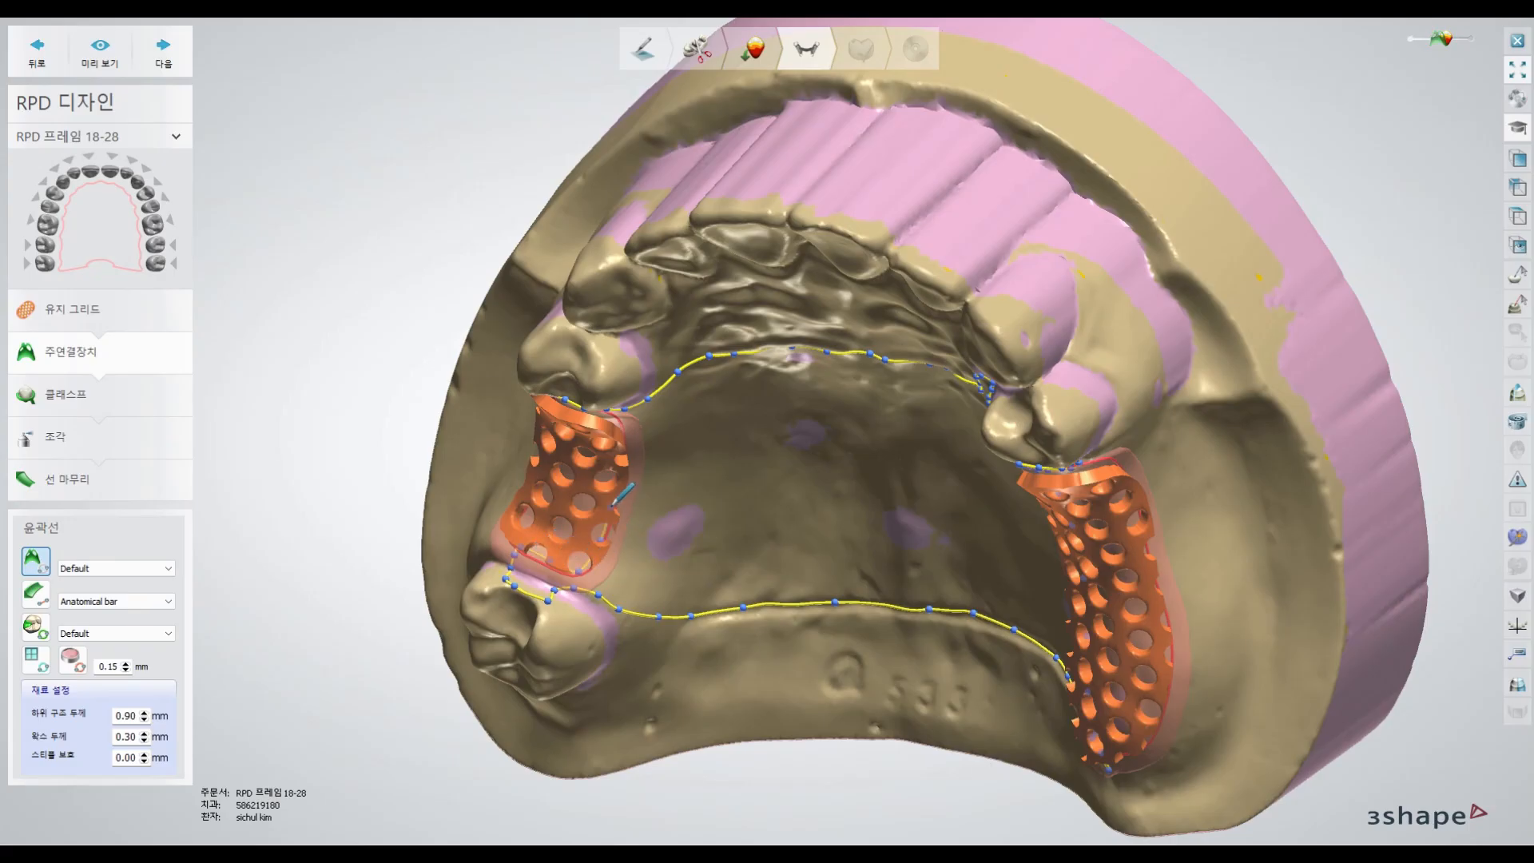
right_drag(623, 433, 688, 342)
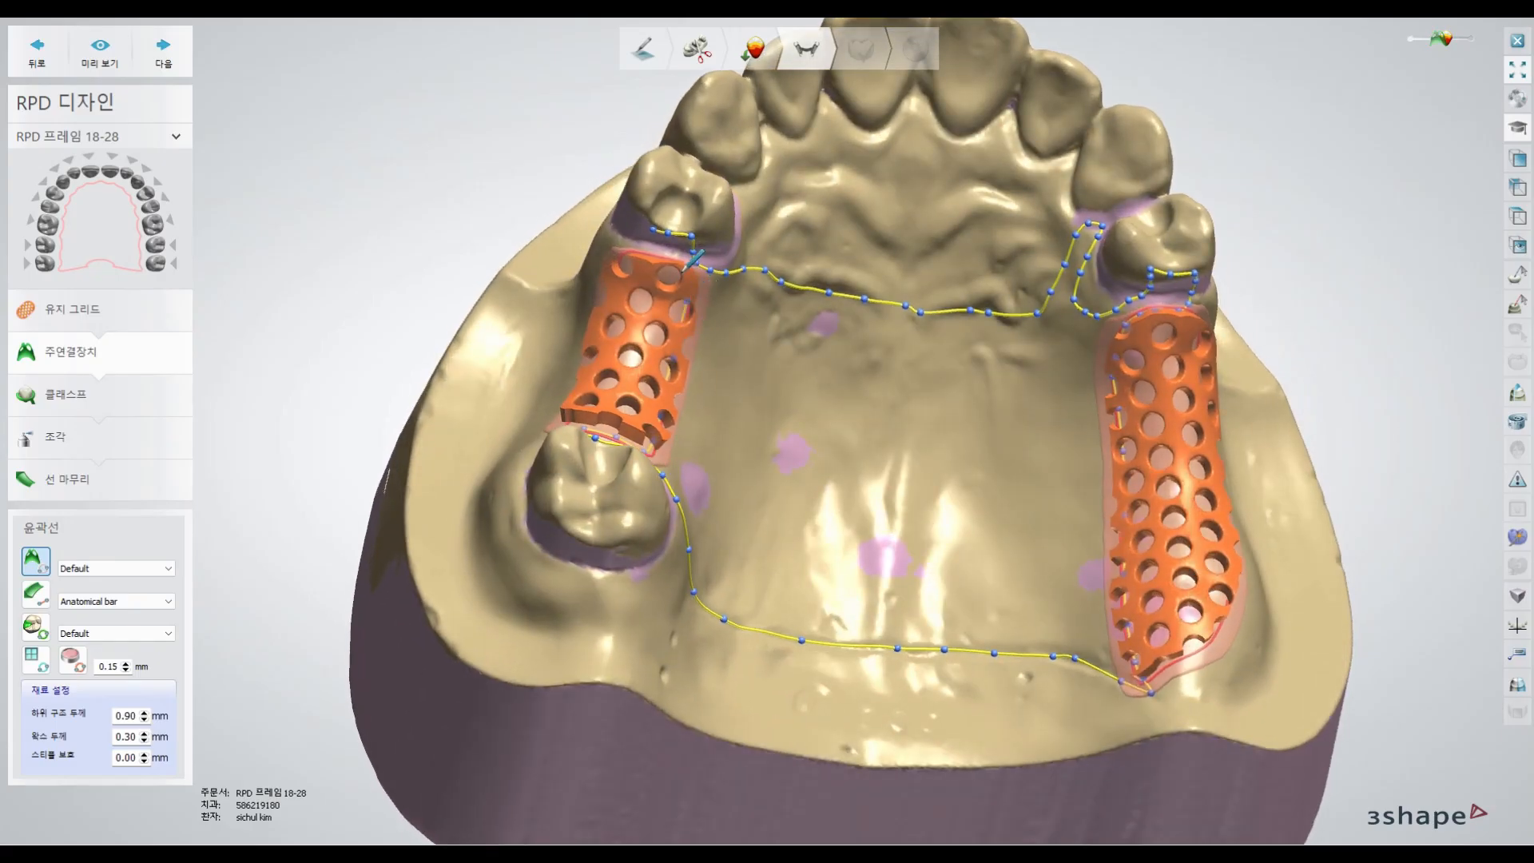
click(646, 249)
click(653, 229)
- Smooth the connector's posterior border by shifting its outline points across the back of the palate toward the free-end ridge
right_drag(1161, 562, 1144, 599)
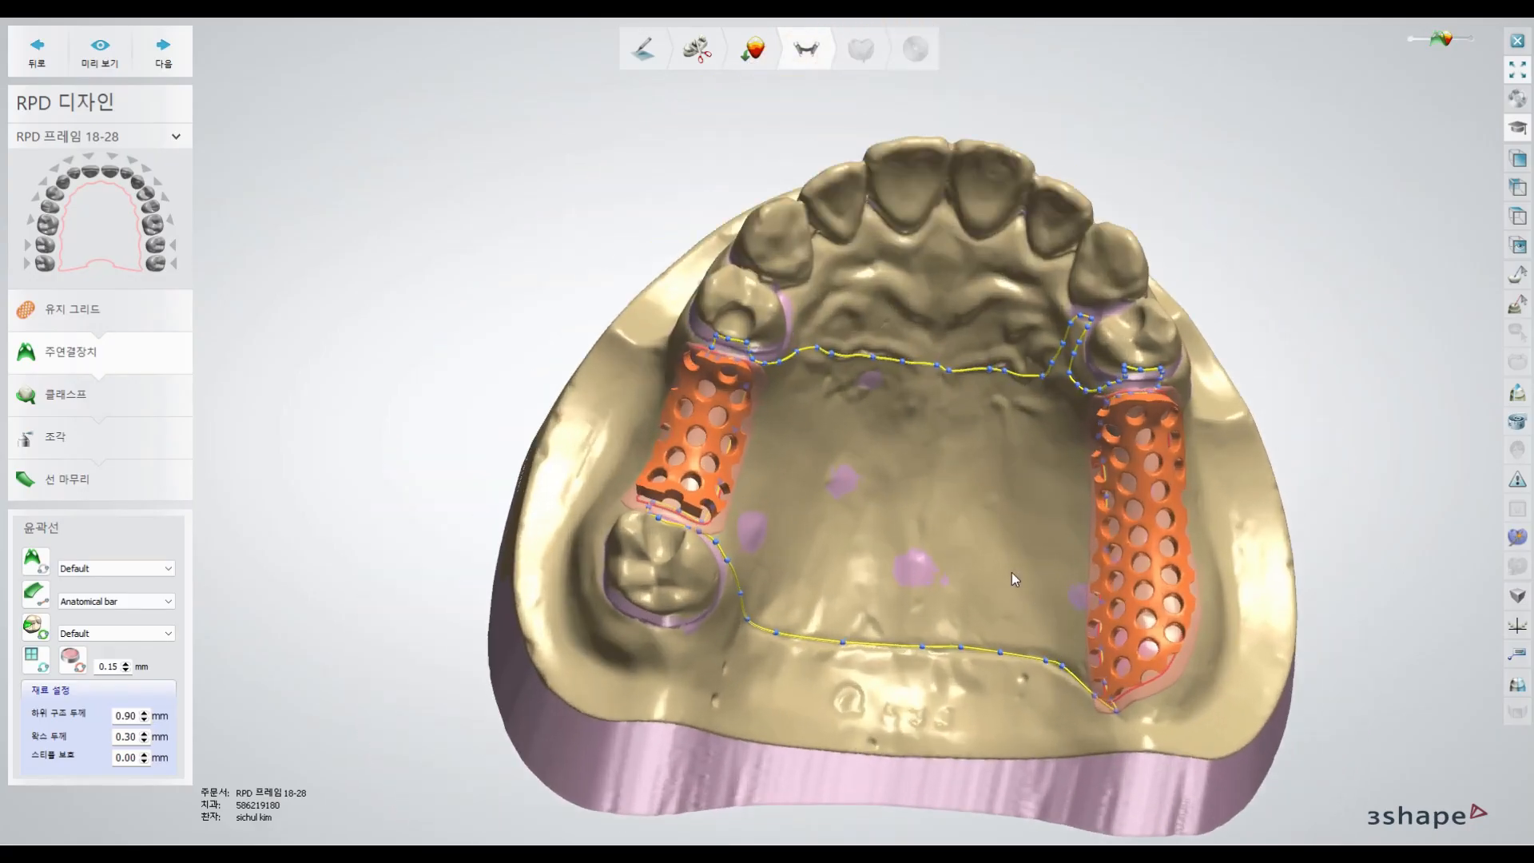
scroll(1012, 572, up, 2)
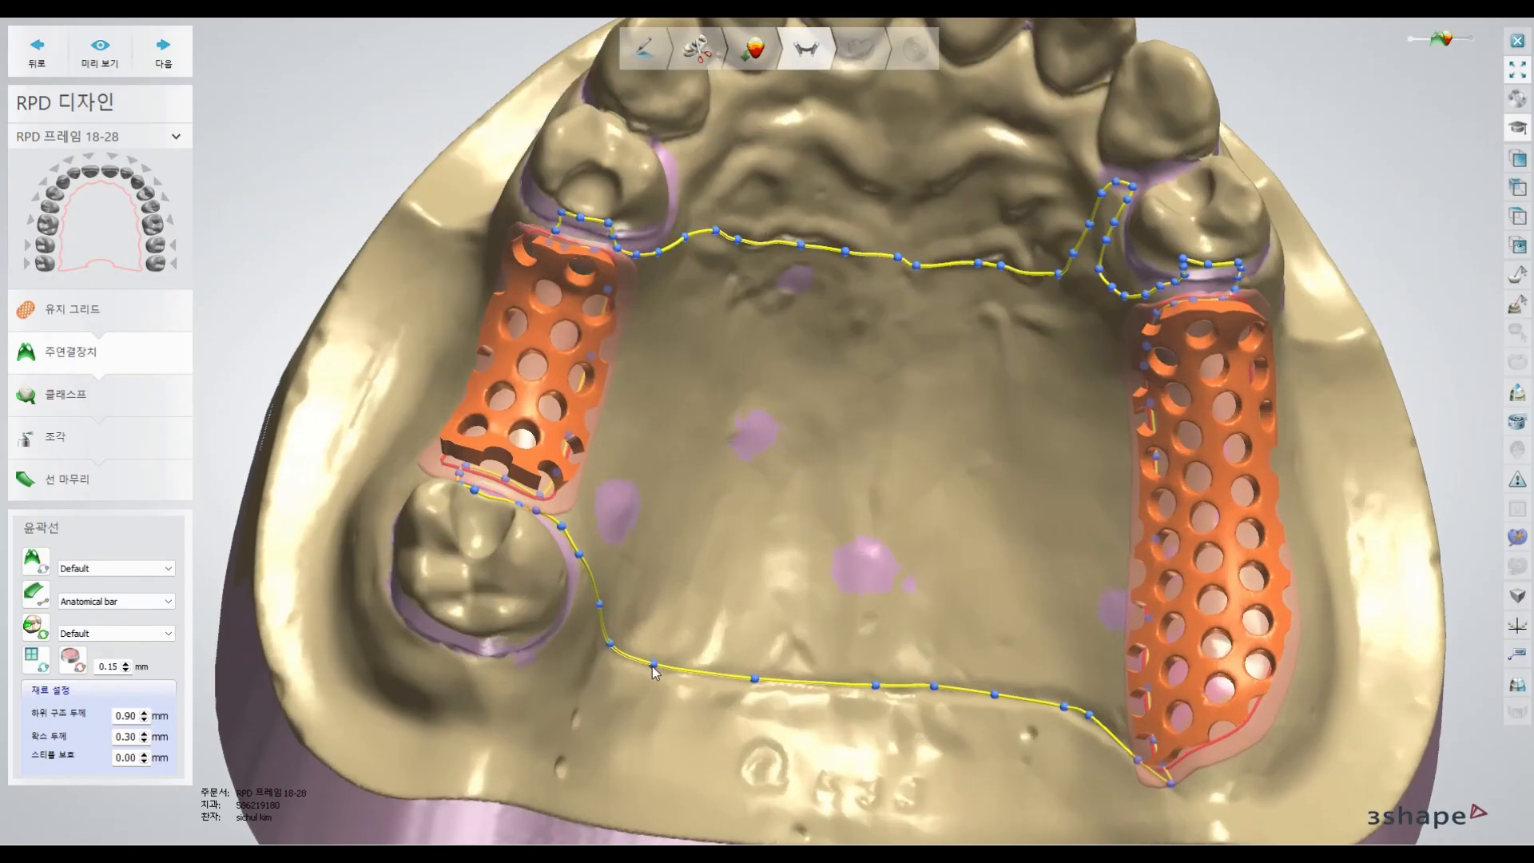
drag(654, 665, 652, 672)
right_drag(629, 681, 734, 701)
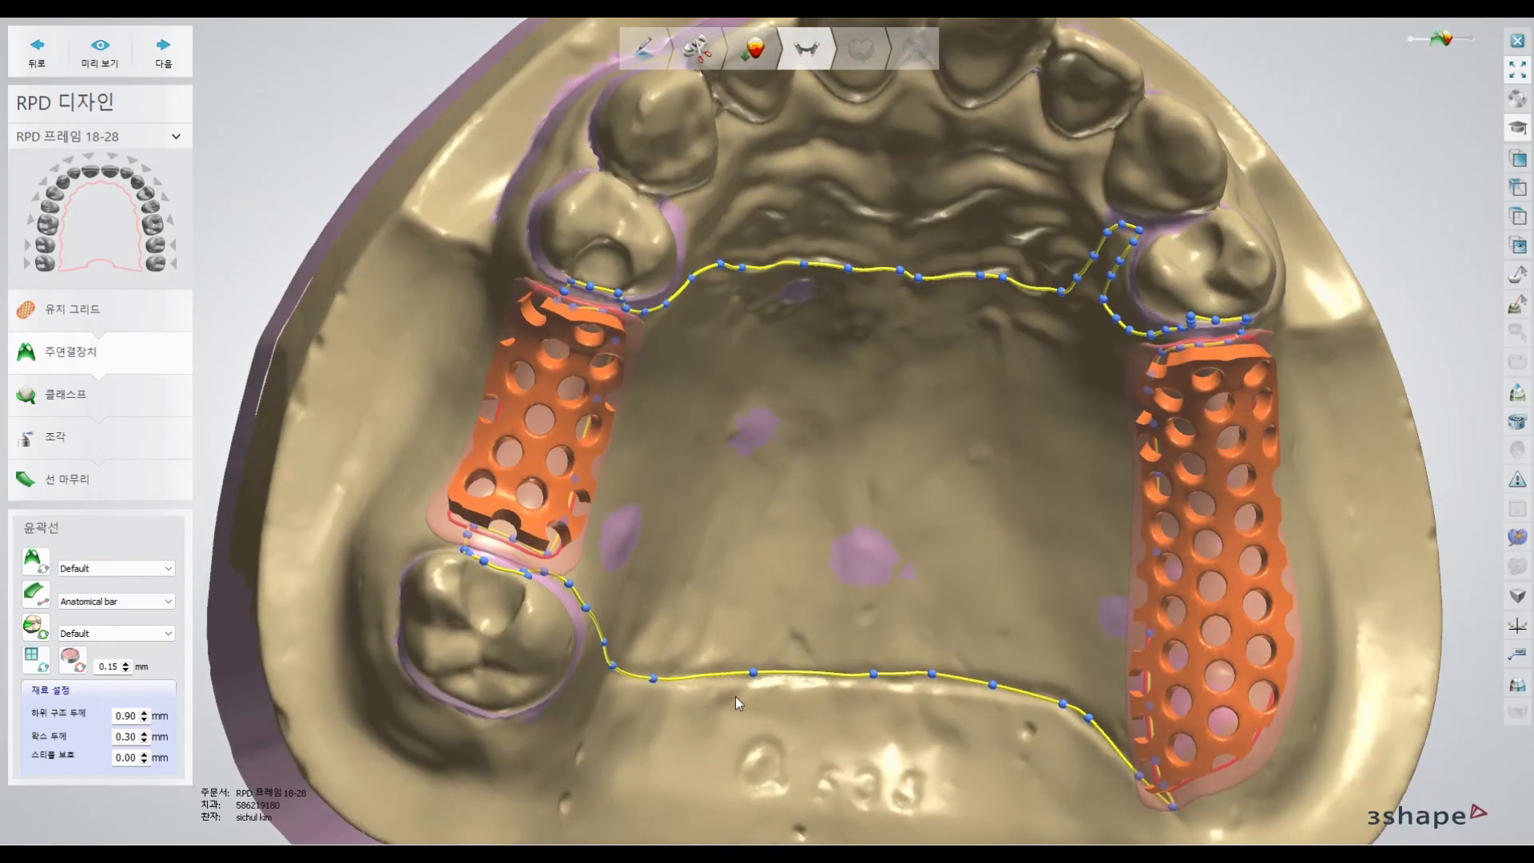
drag(754, 675, 756, 688)
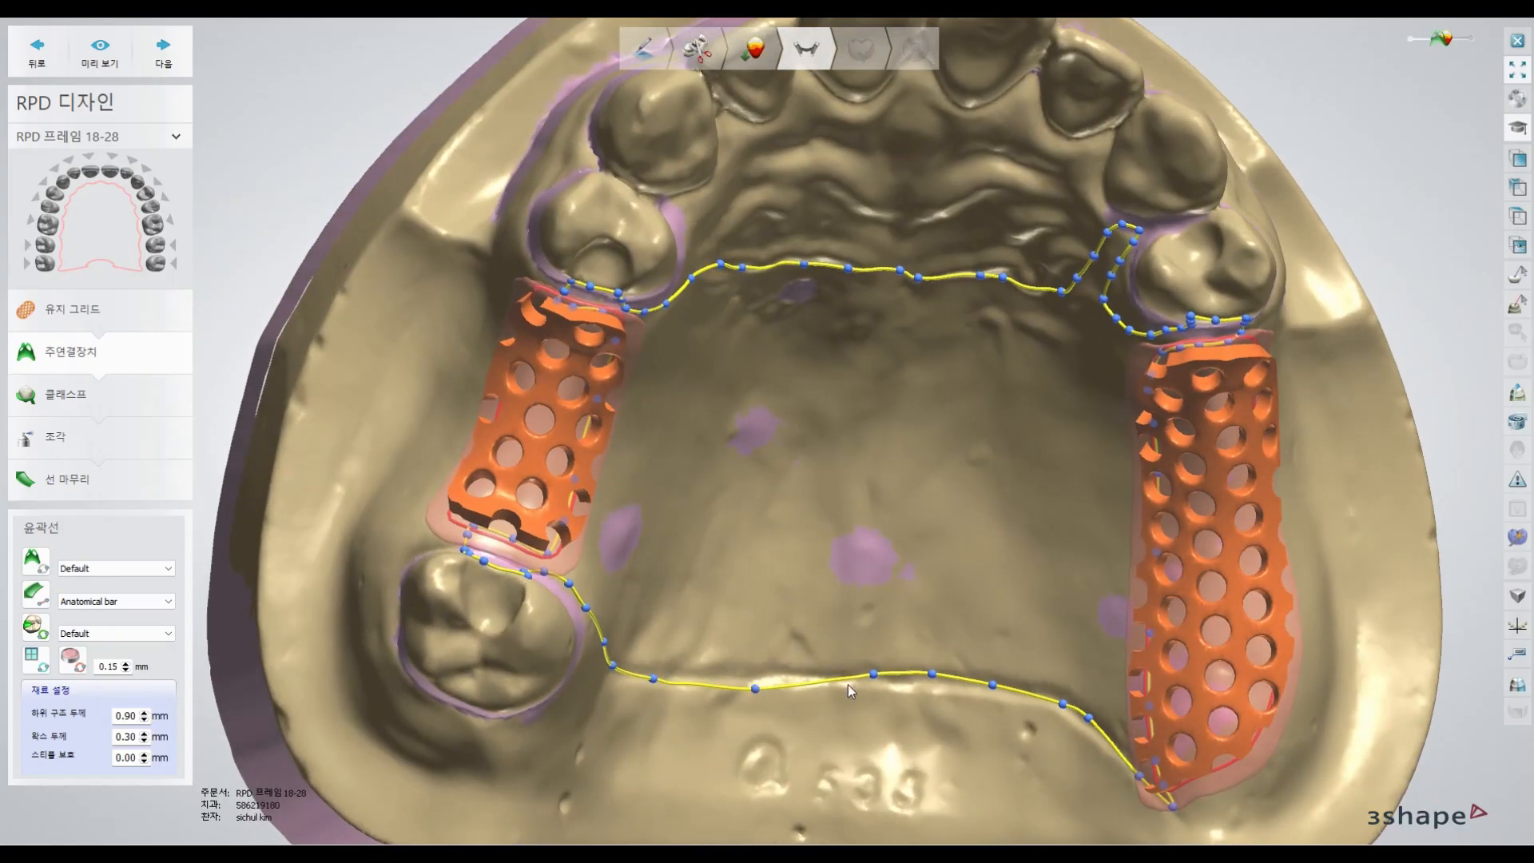
drag(875, 672, 944, 691)
drag(999, 694, 1001, 699)
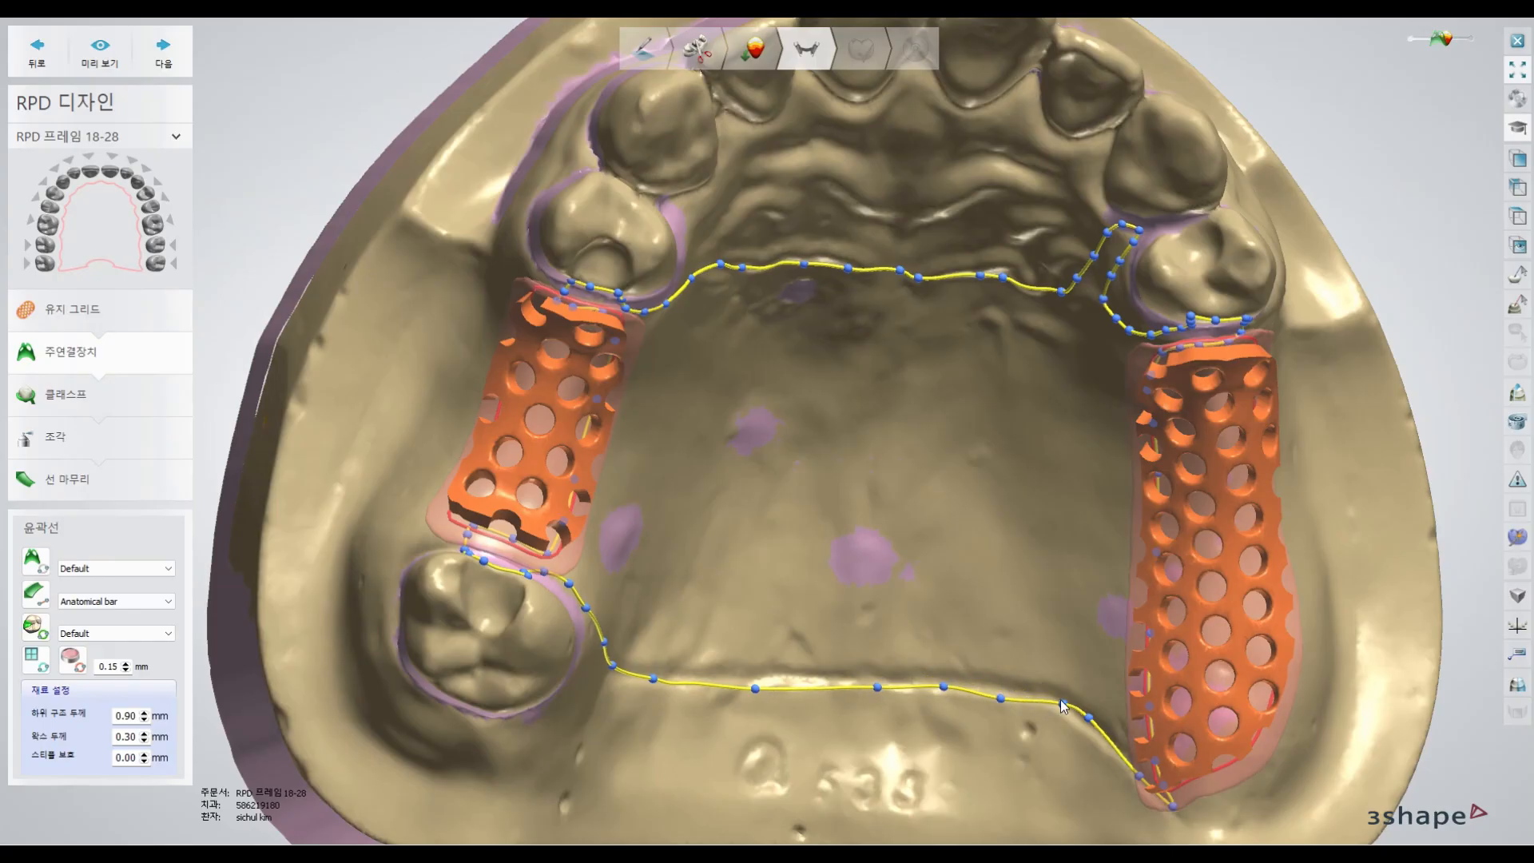
drag(1089, 720, 1084, 738)
right_drag(1143, 779, 1239, 711)
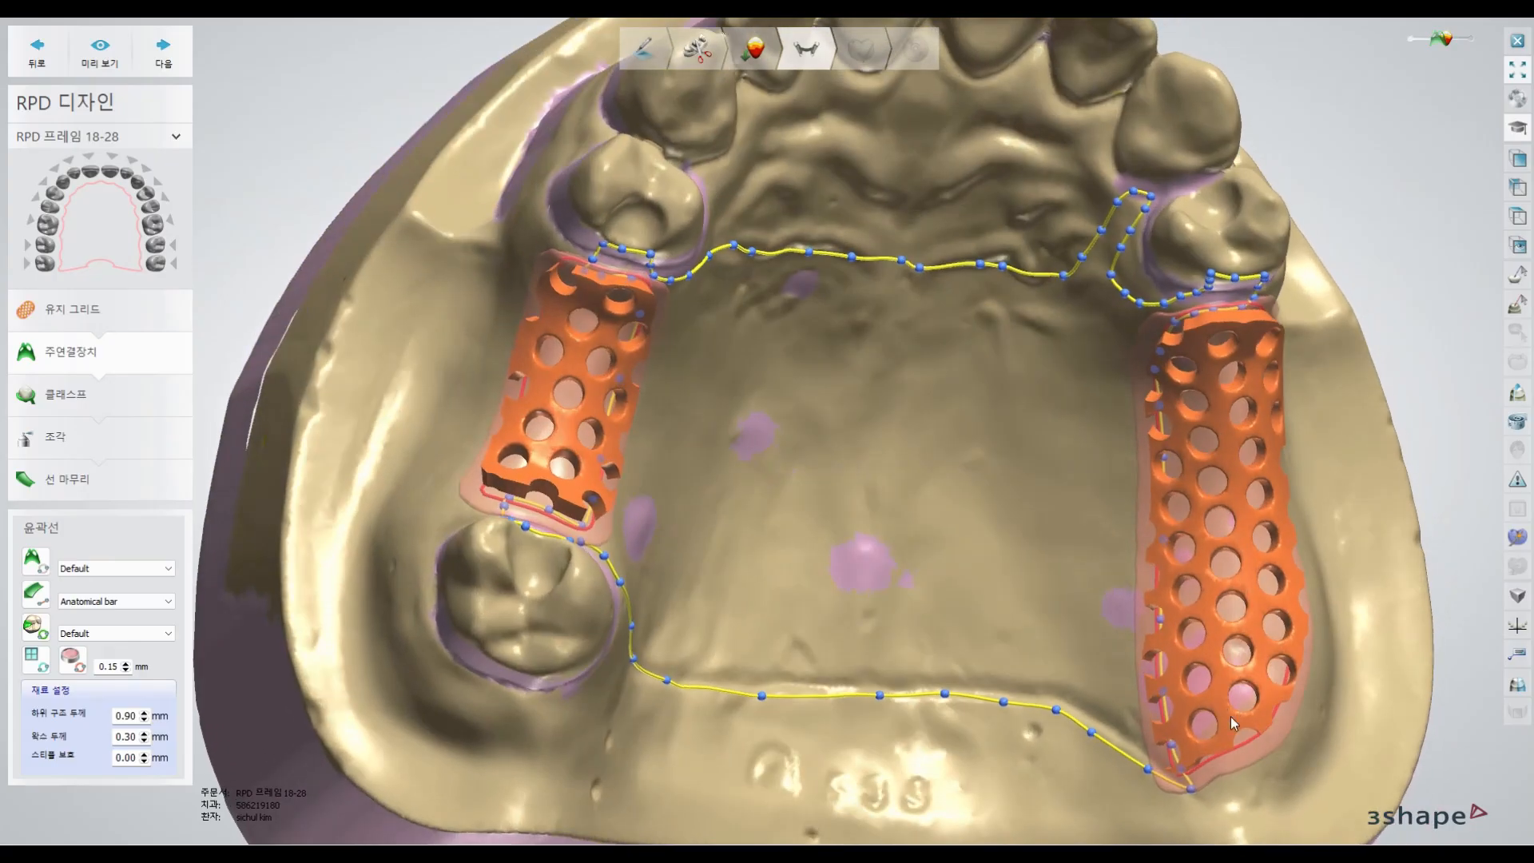
click(1231, 750)
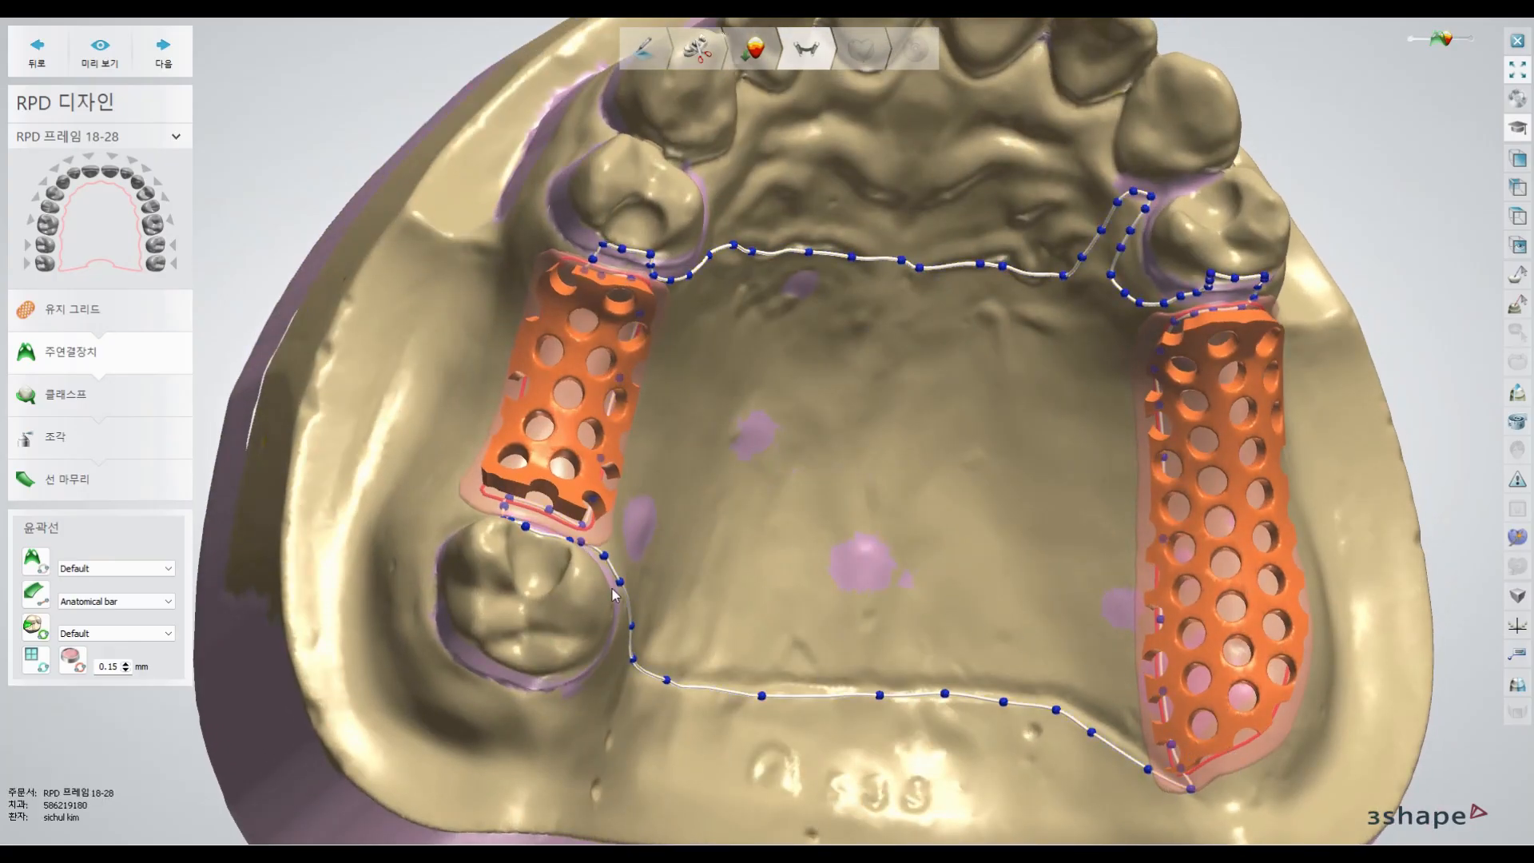
- Inspect the free-end retention grid's outline at the posterior end of the ridge
click(76, 313)
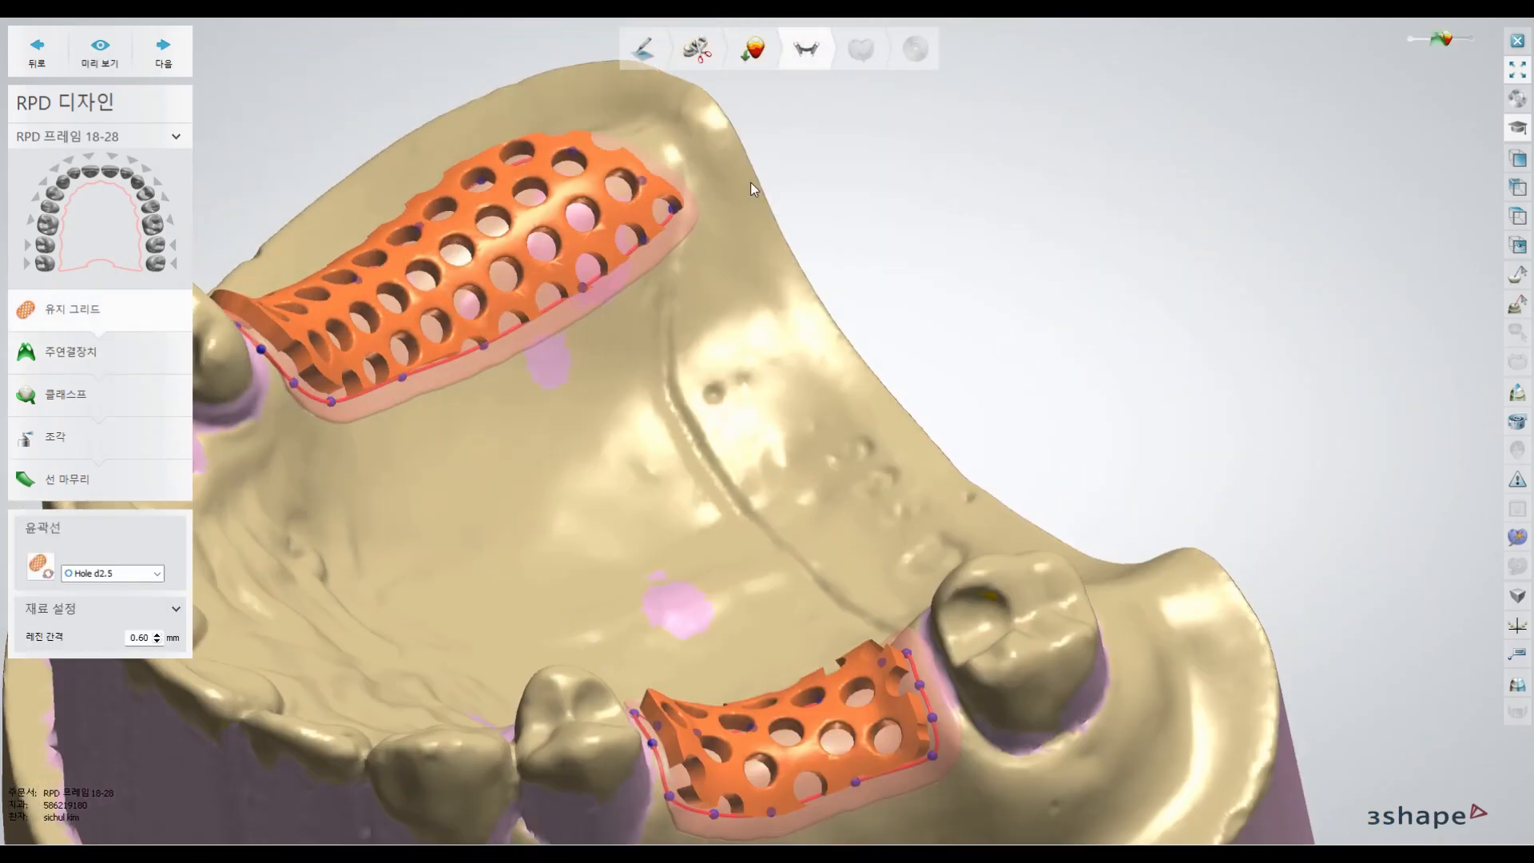
right_drag(751, 183, 726, 189)
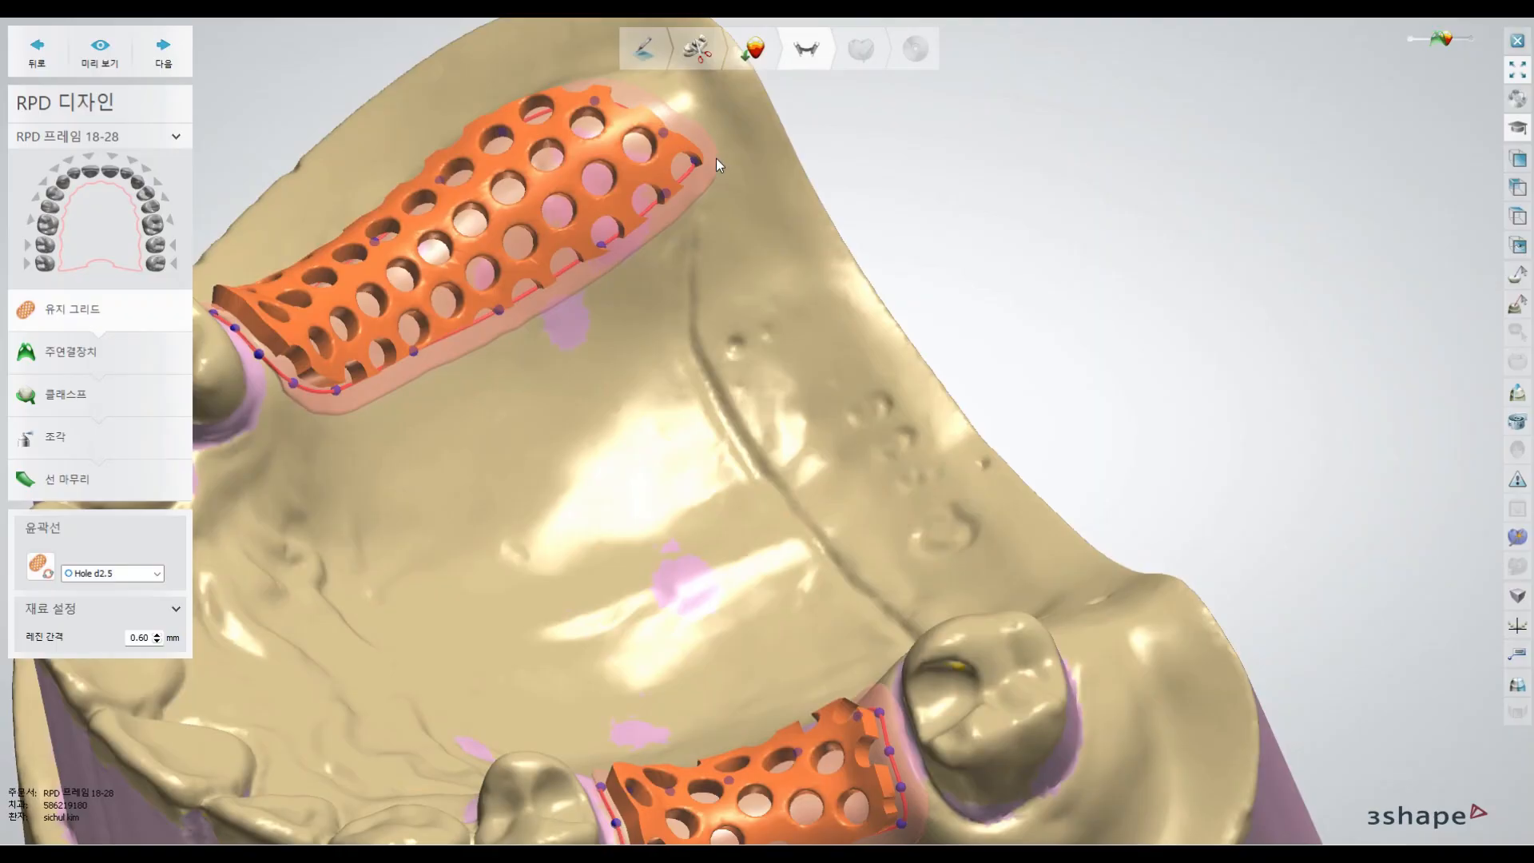
click(697, 161)
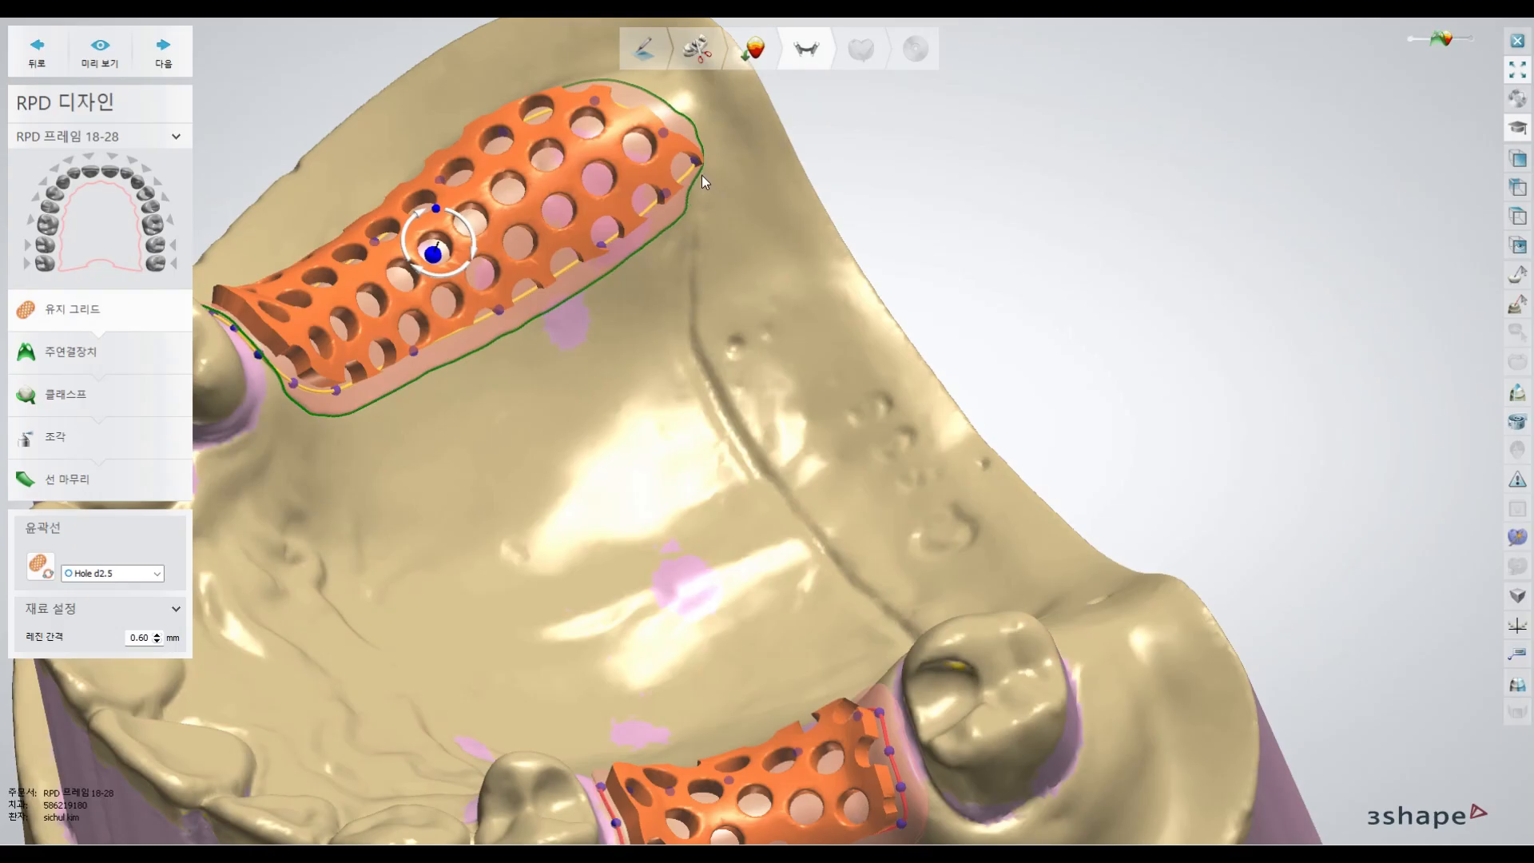
- Return to the major connector outline and adjust its anterior border points beside the premolar at the bounded grid
click(88, 361)
right_drag(675, 470, 787, 612)
right_drag(870, 444, 855, 417)
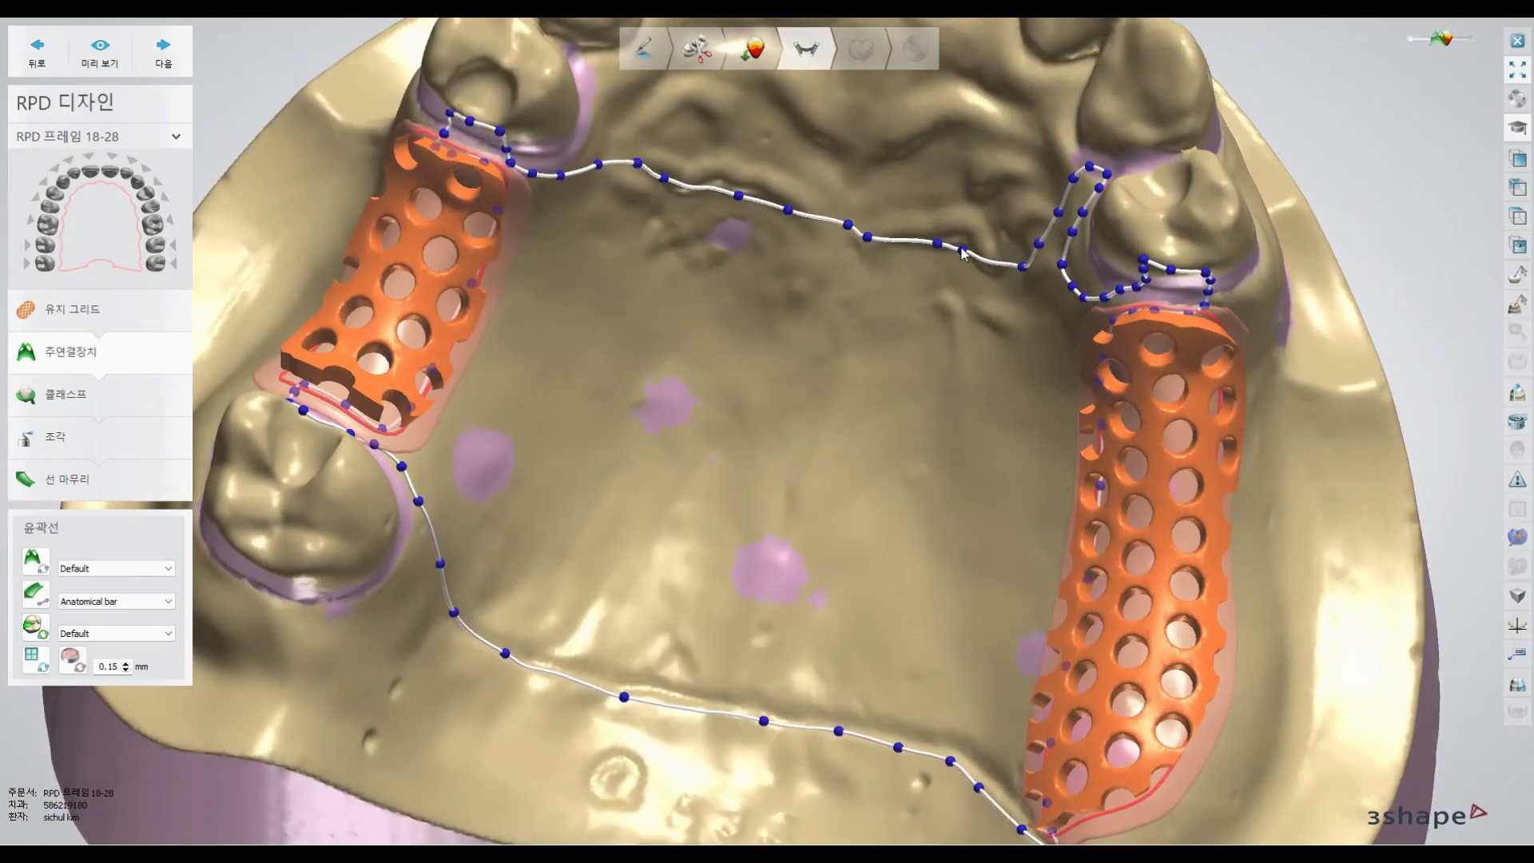
scroll(911, 292, down, 5)
right_drag(842, 377, 846, 462)
scroll(723, 275, up, 3)
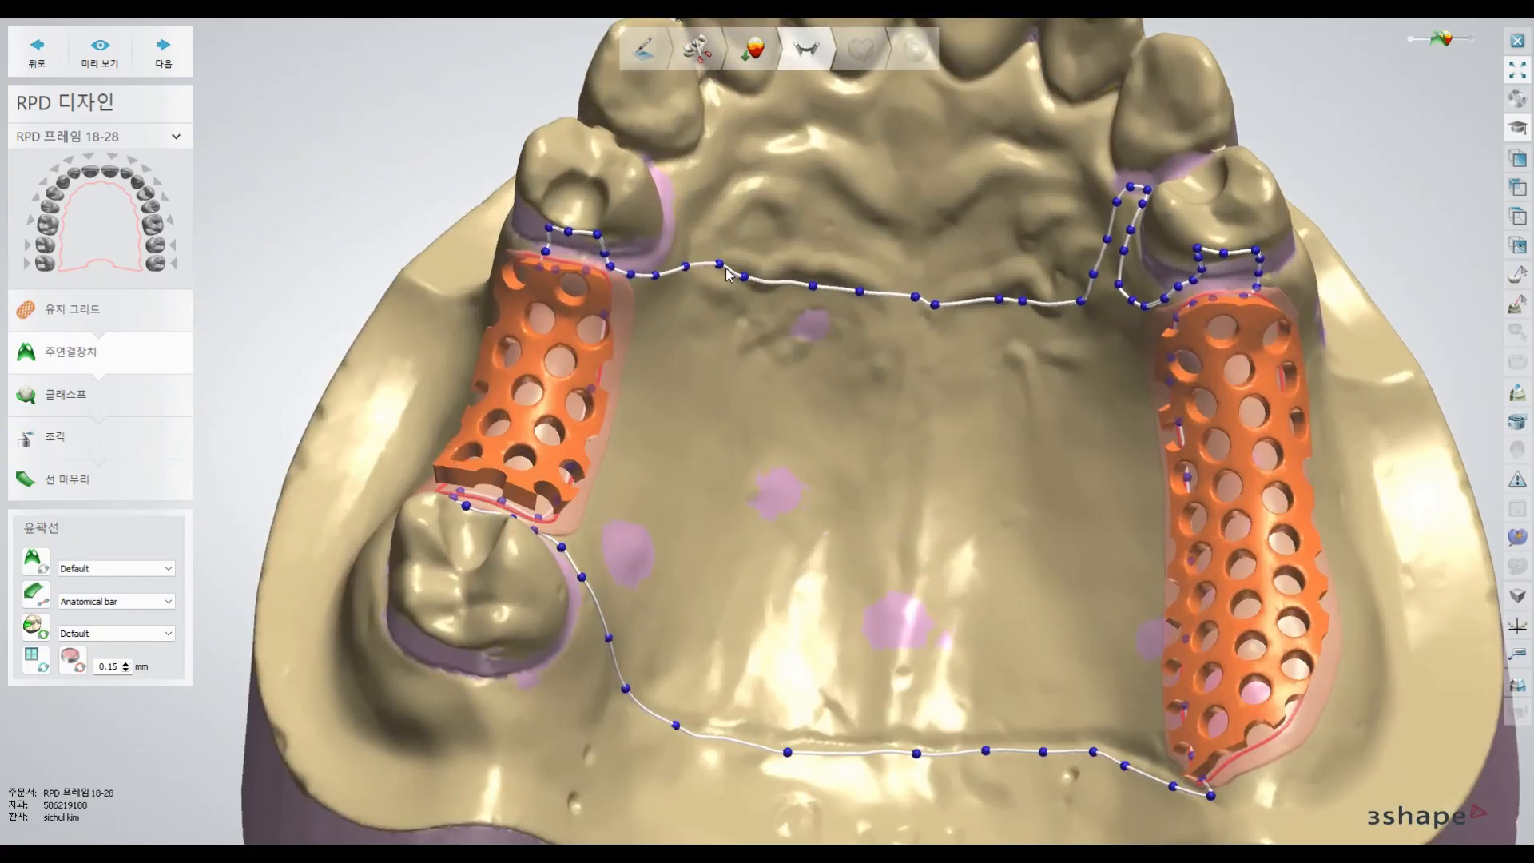
click(719, 267)
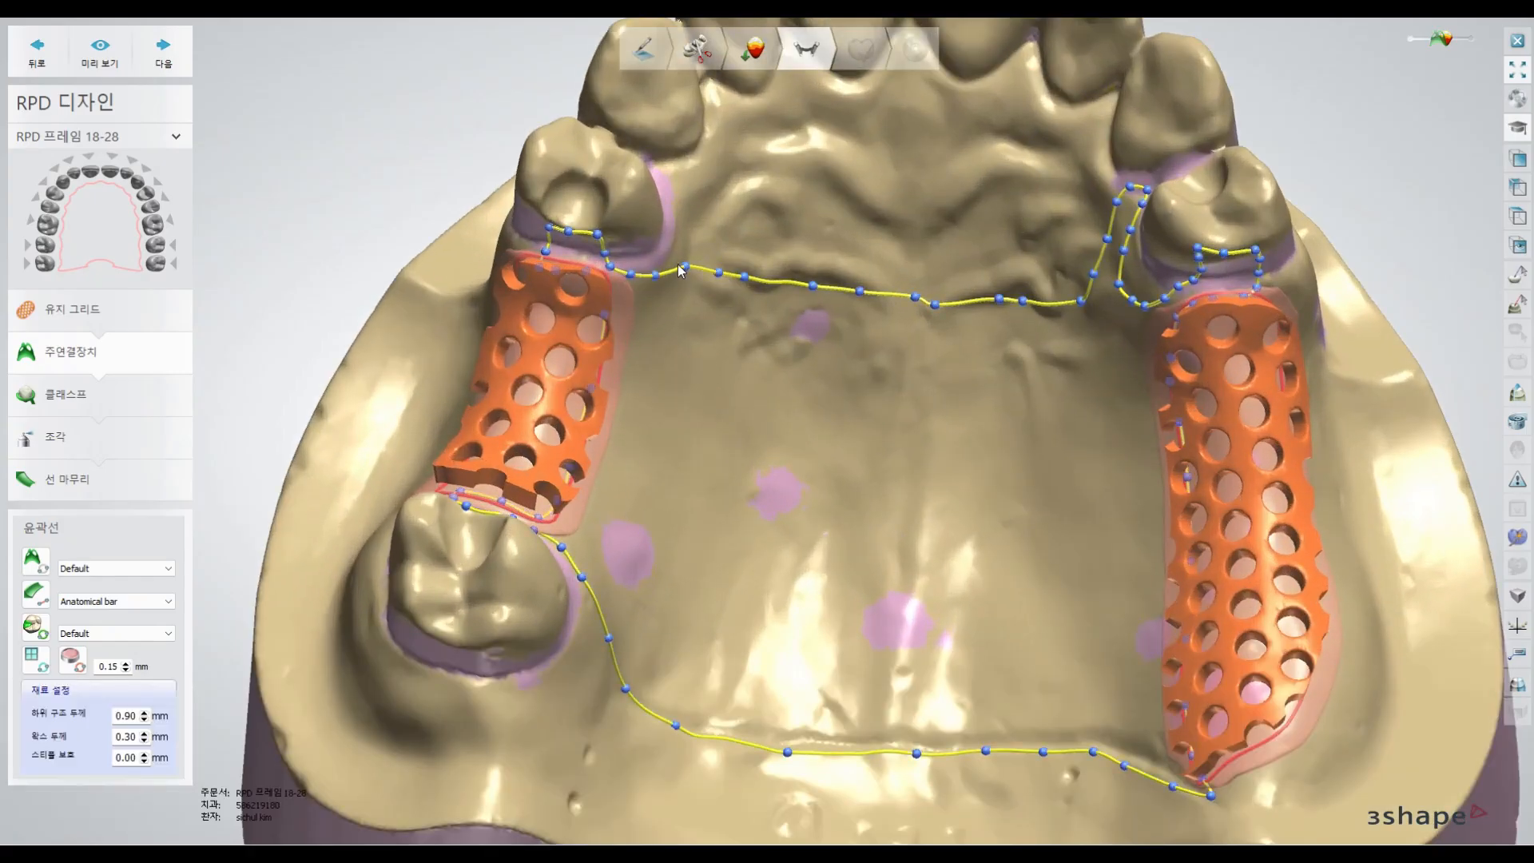
drag(662, 276, 665, 269)
drag(601, 252, 605, 244)
- Move the anterior border point palatal to the bounded-side premolar farther back on the palate
scroll(753, 390, down, 3)
scroll(772, 368, up, 4)
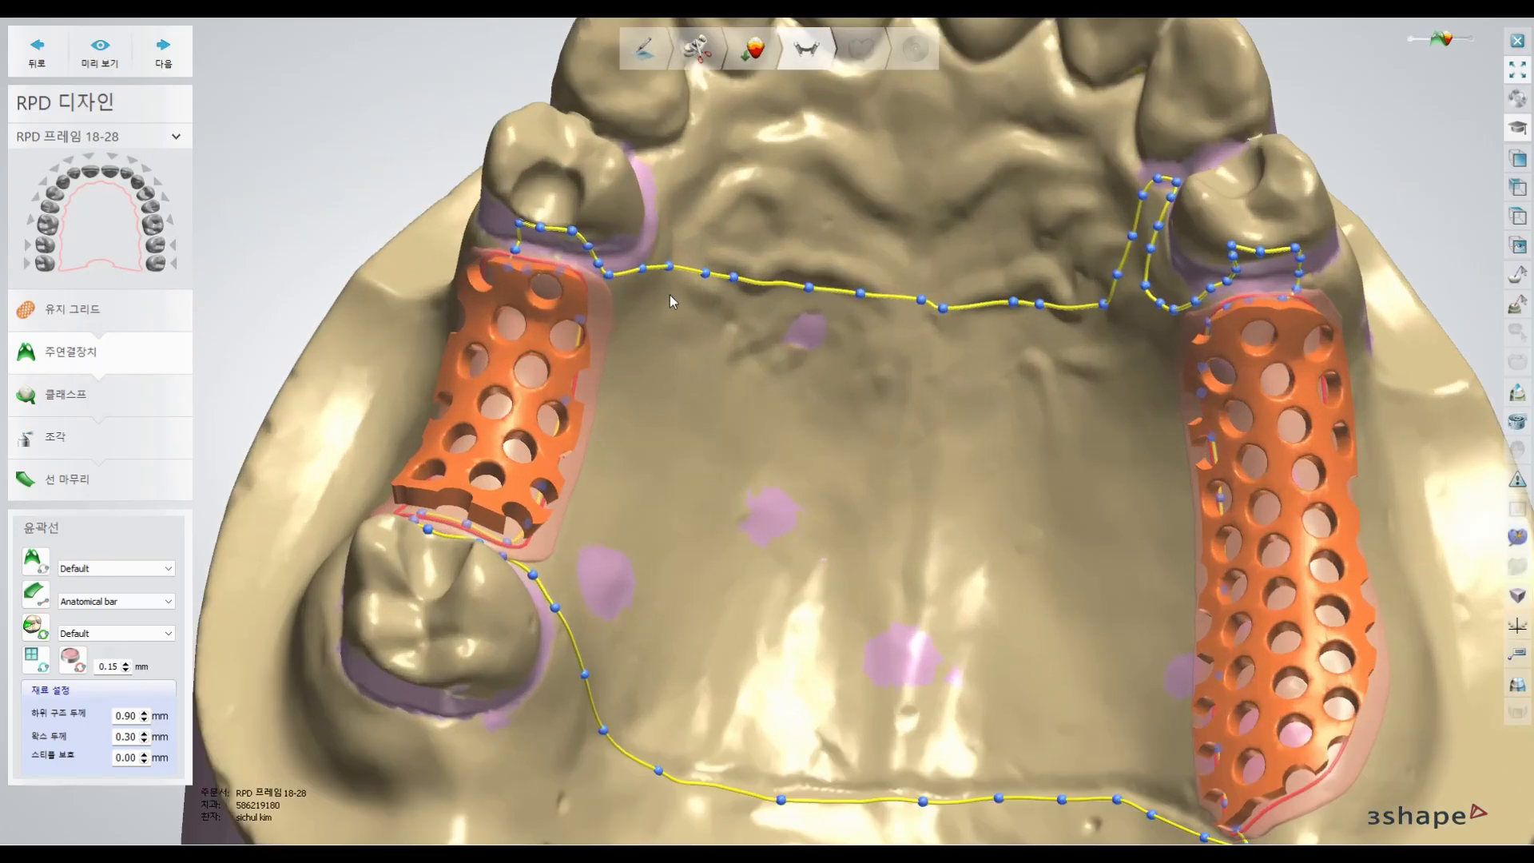
right_drag(783, 371, 804, 339)
drag(740, 268, 752, 292)
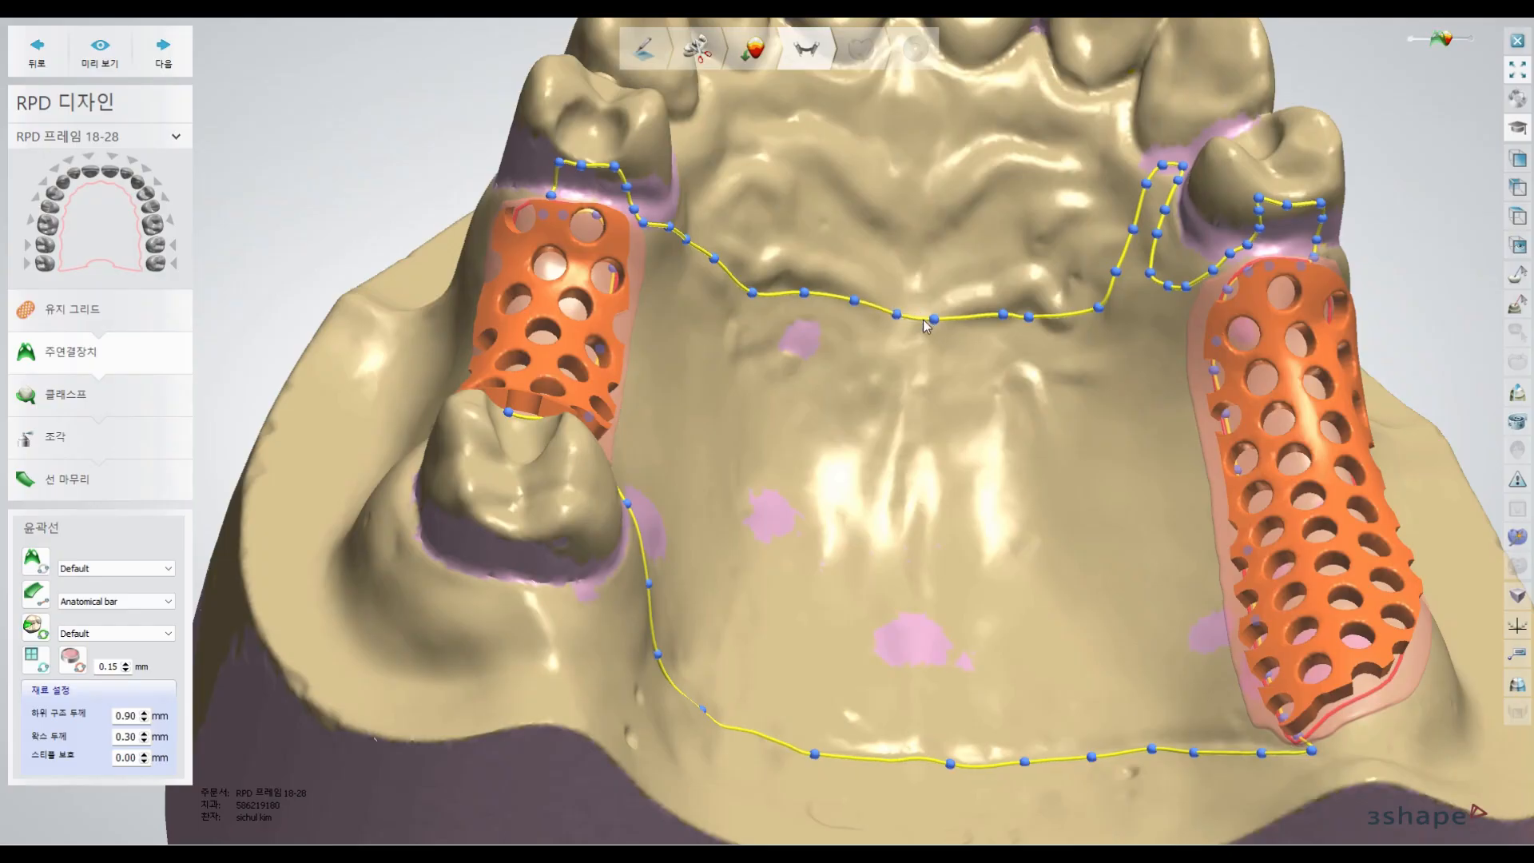
- Refine the outline of the minor connector strut and the distal plate at the free-end premolar
right_drag(998, 323, 1099, 343)
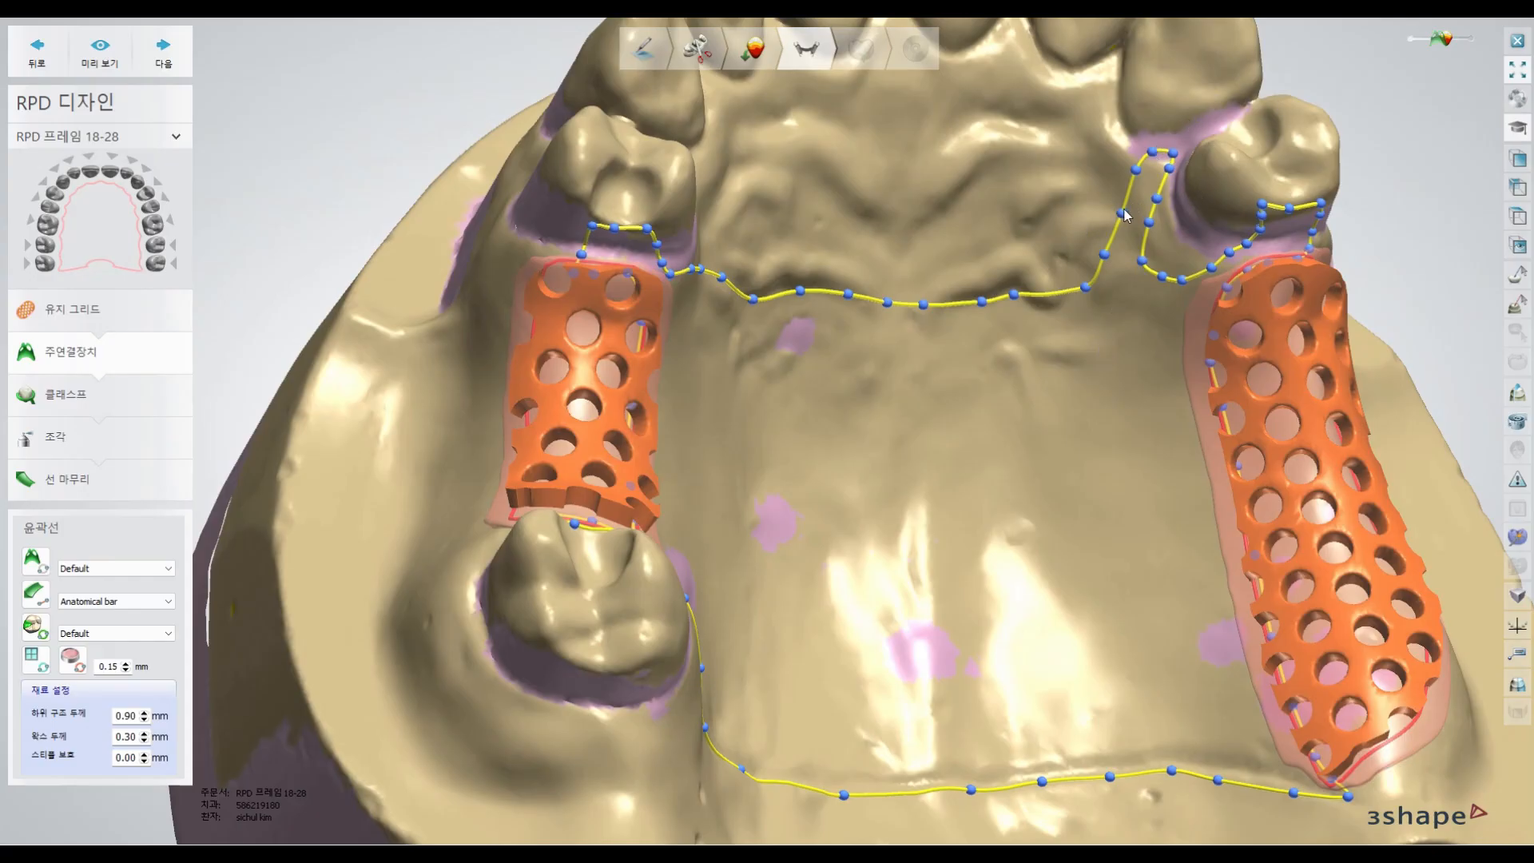
drag(1105, 254, 1100, 254)
drag(1147, 226, 1174, 176)
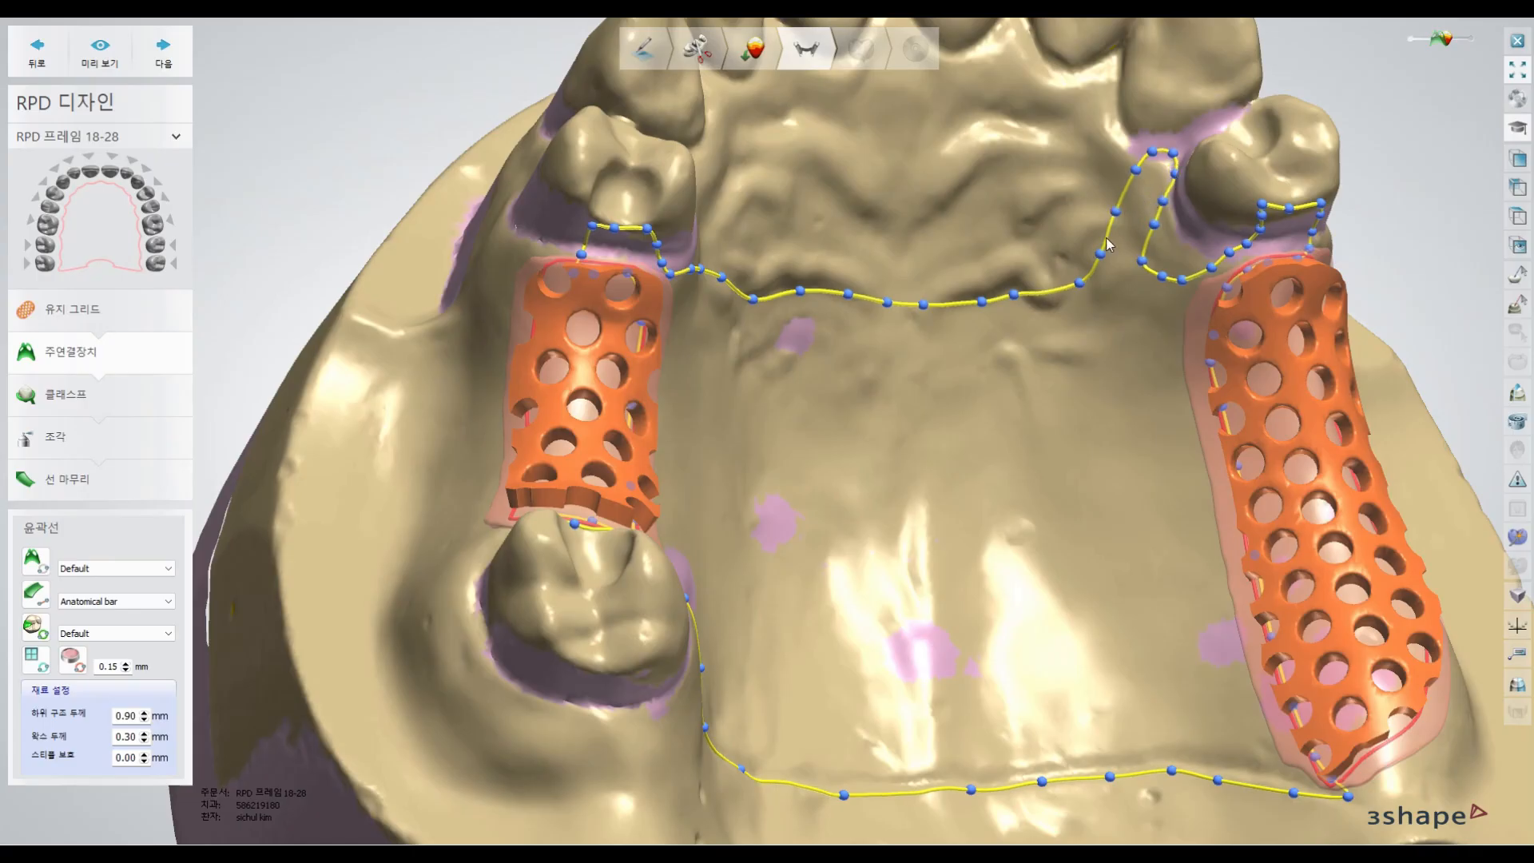
right_drag(1099, 254, 1133, 304)
mouse_move(1233, 202)
mouse_down()
mouse_move(1230, 213)
mouse_move(1231, 185)
mouse_up()
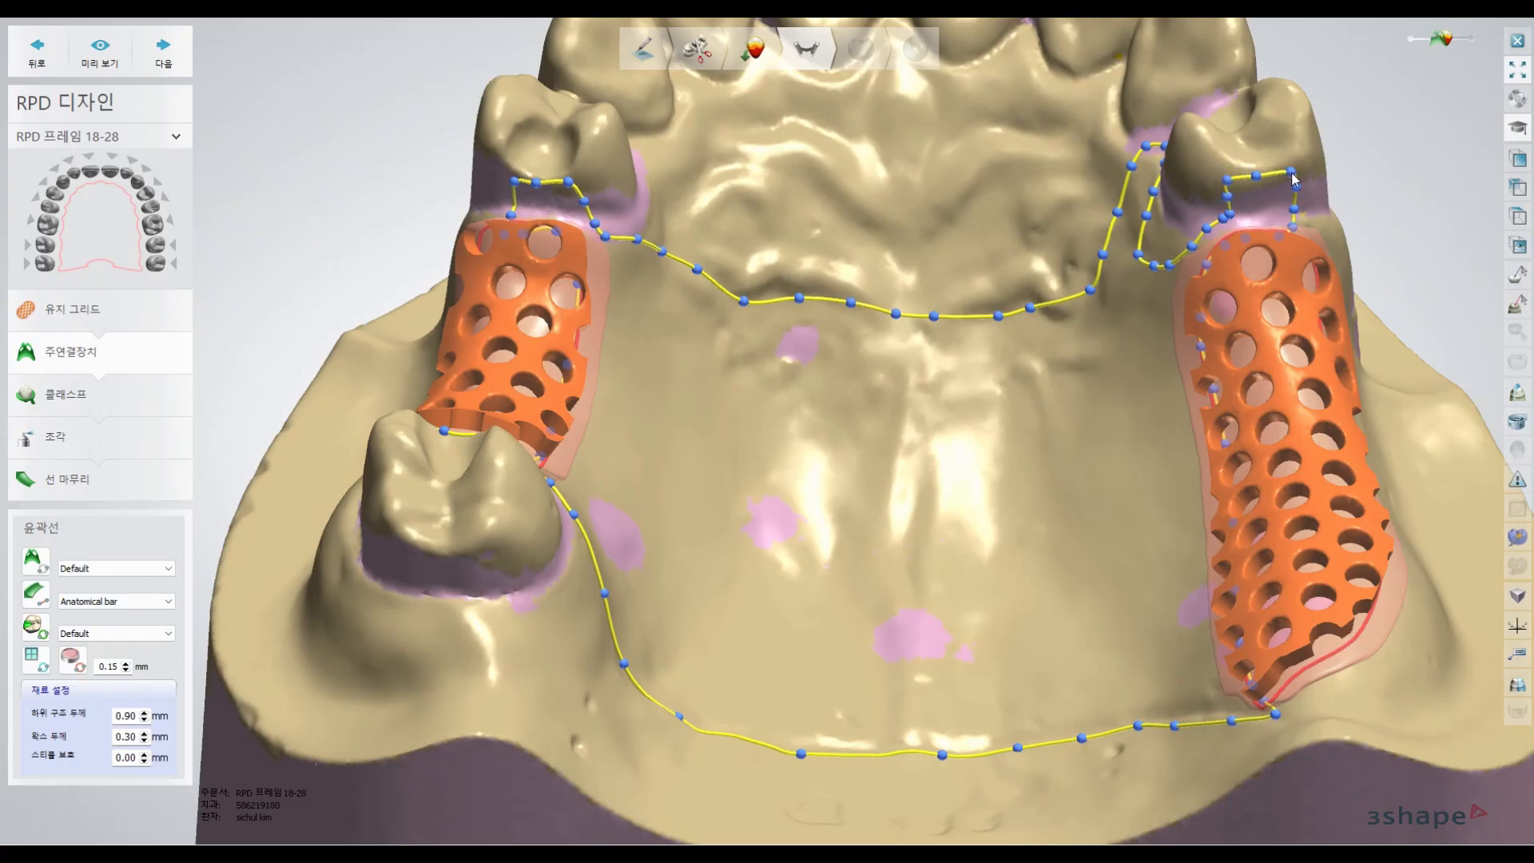
right_drag(1210, 353, 1207, 391)
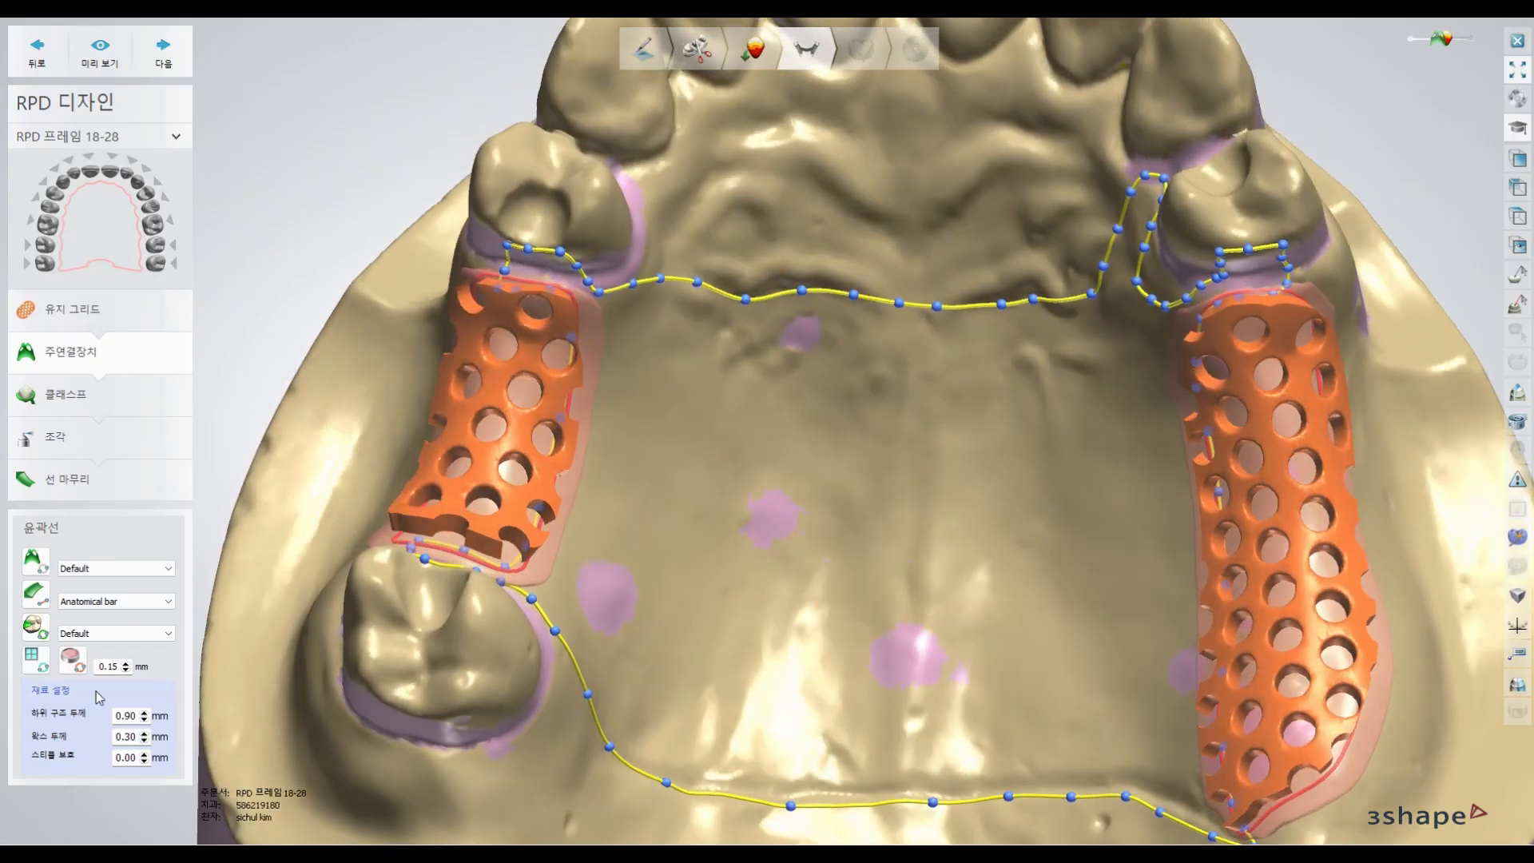
- Outline an occlusal rest around the distal fossa of the bounded-side premolar with the Default rest type
click(36, 627)
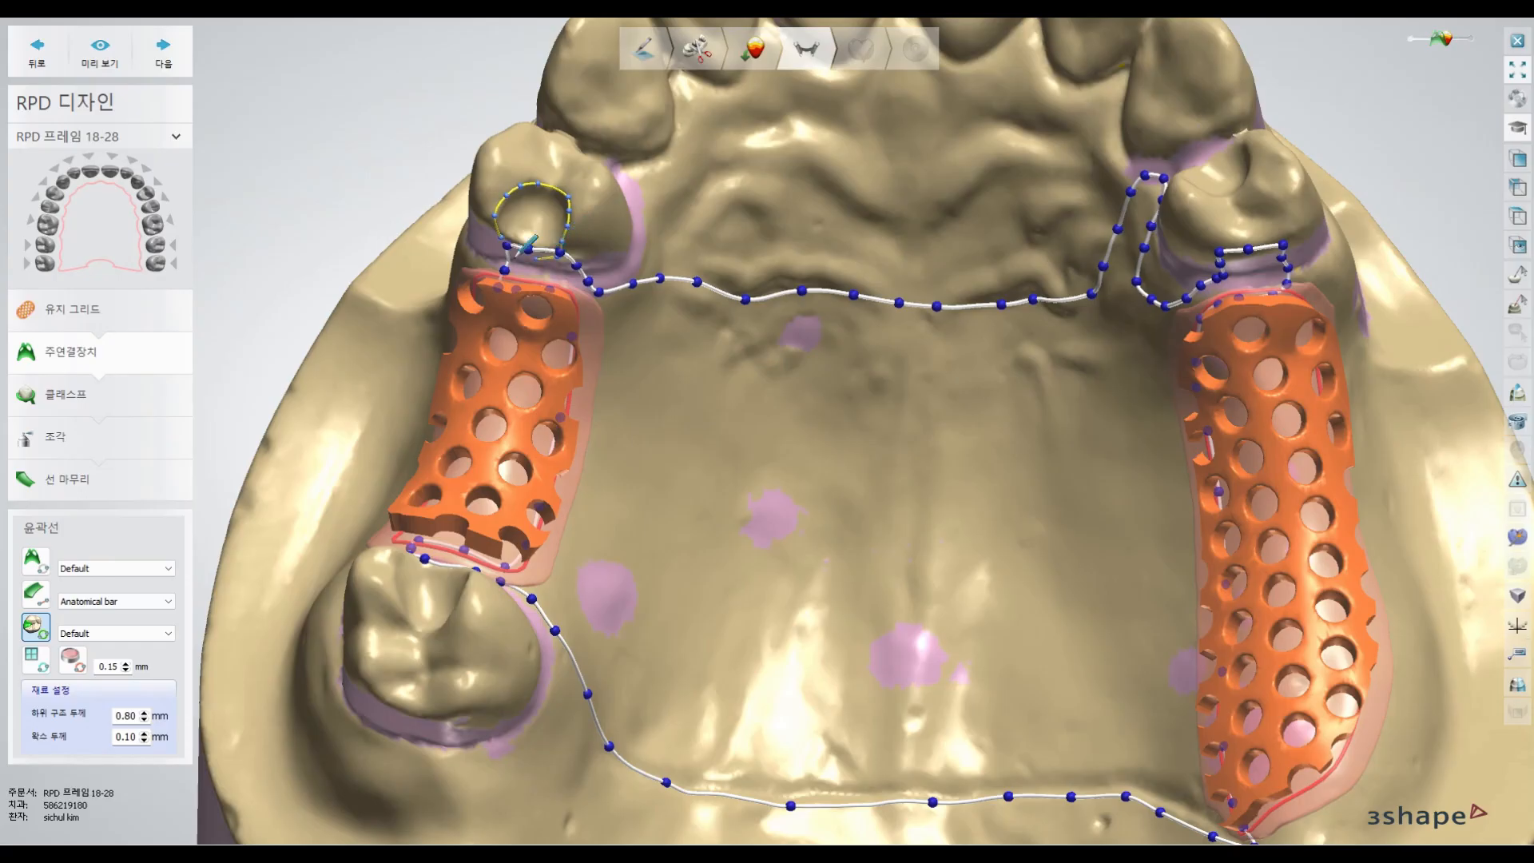
click(501, 242)
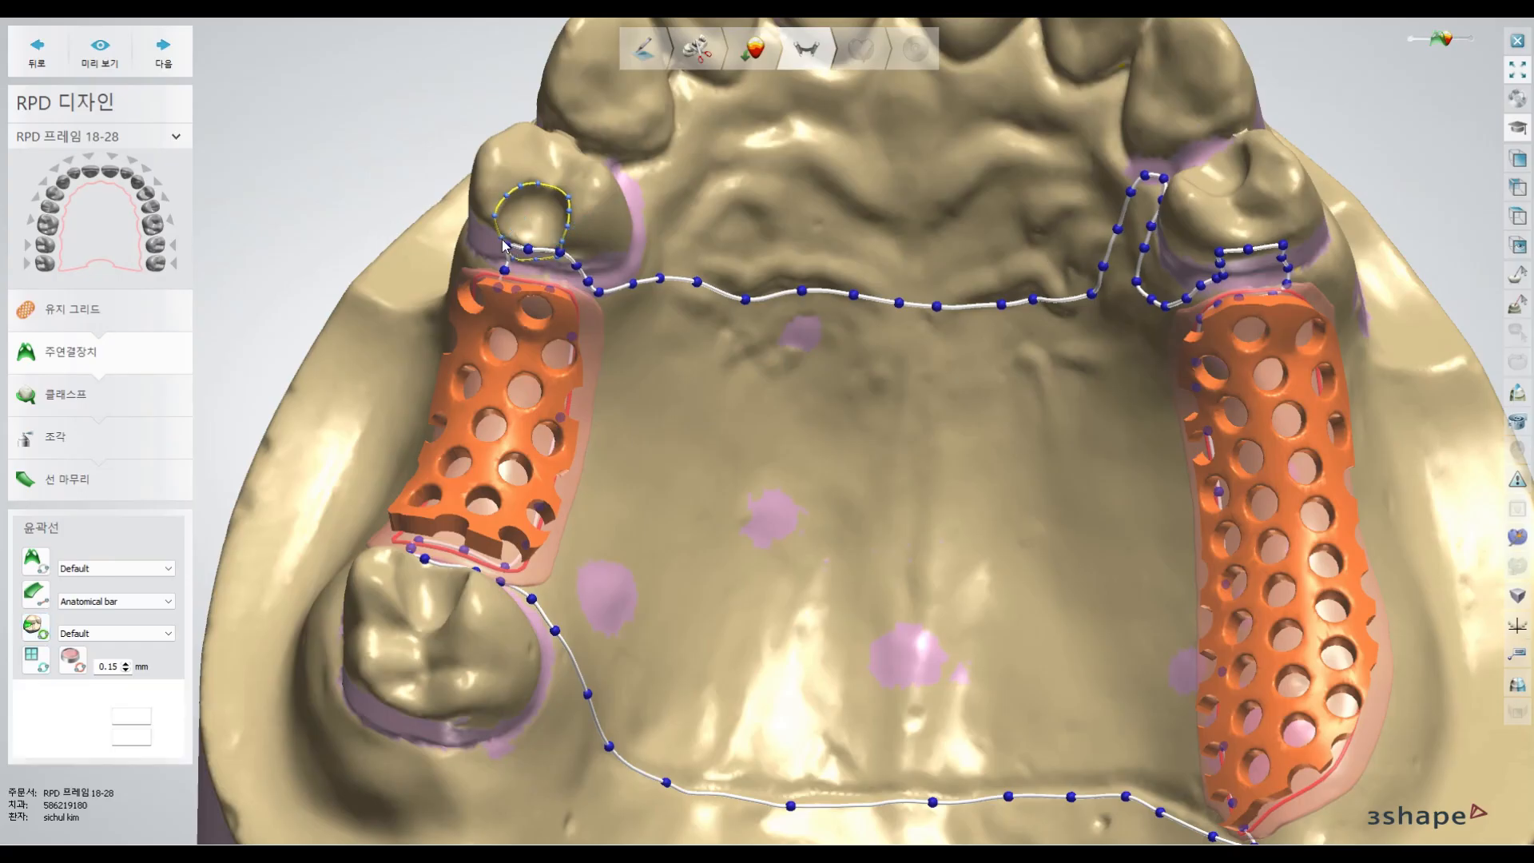
- Start a rest outline on the molar from the palatal side of its mesial fossa across the occlusal surface
right_drag(588, 270, 604, 228)
right_drag(570, 292, 461, 488)
scroll(621, 448, down, 5)
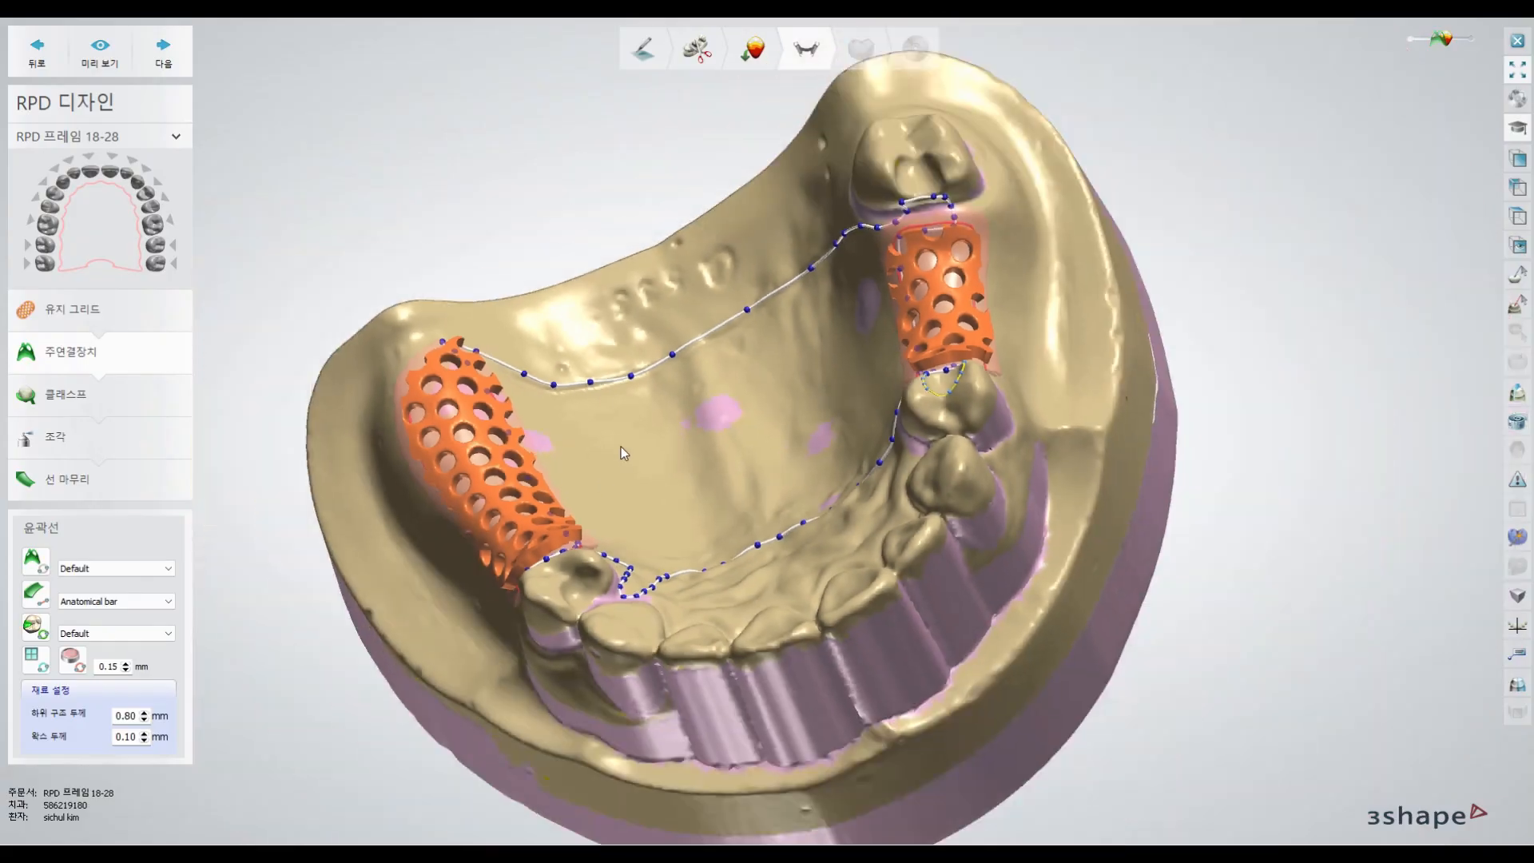
right_drag(885, 295, 881, 334)
scroll(881, 334, up, 6)
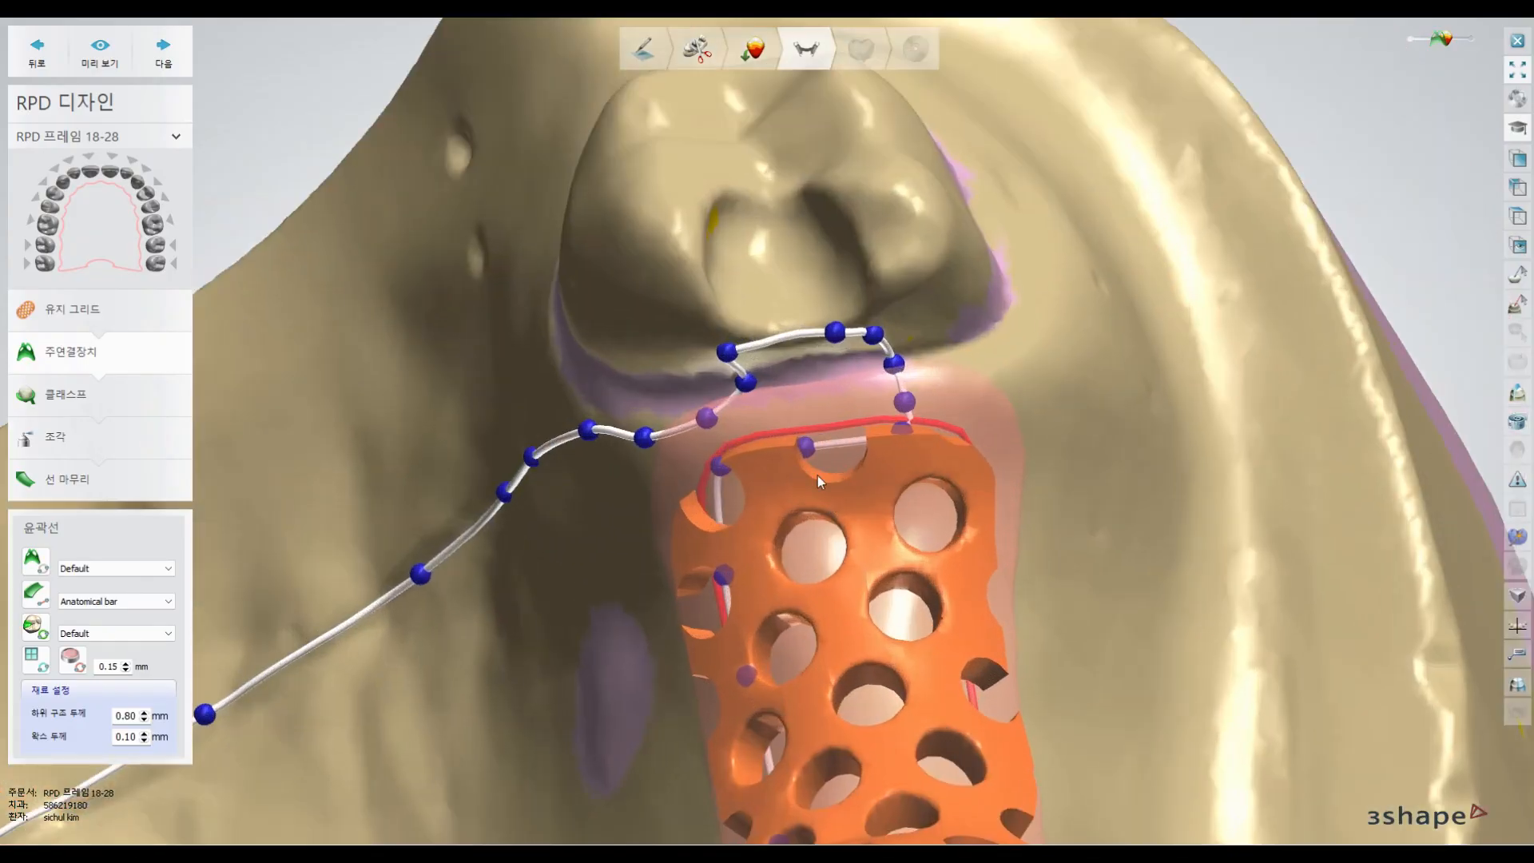
click(35, 626)
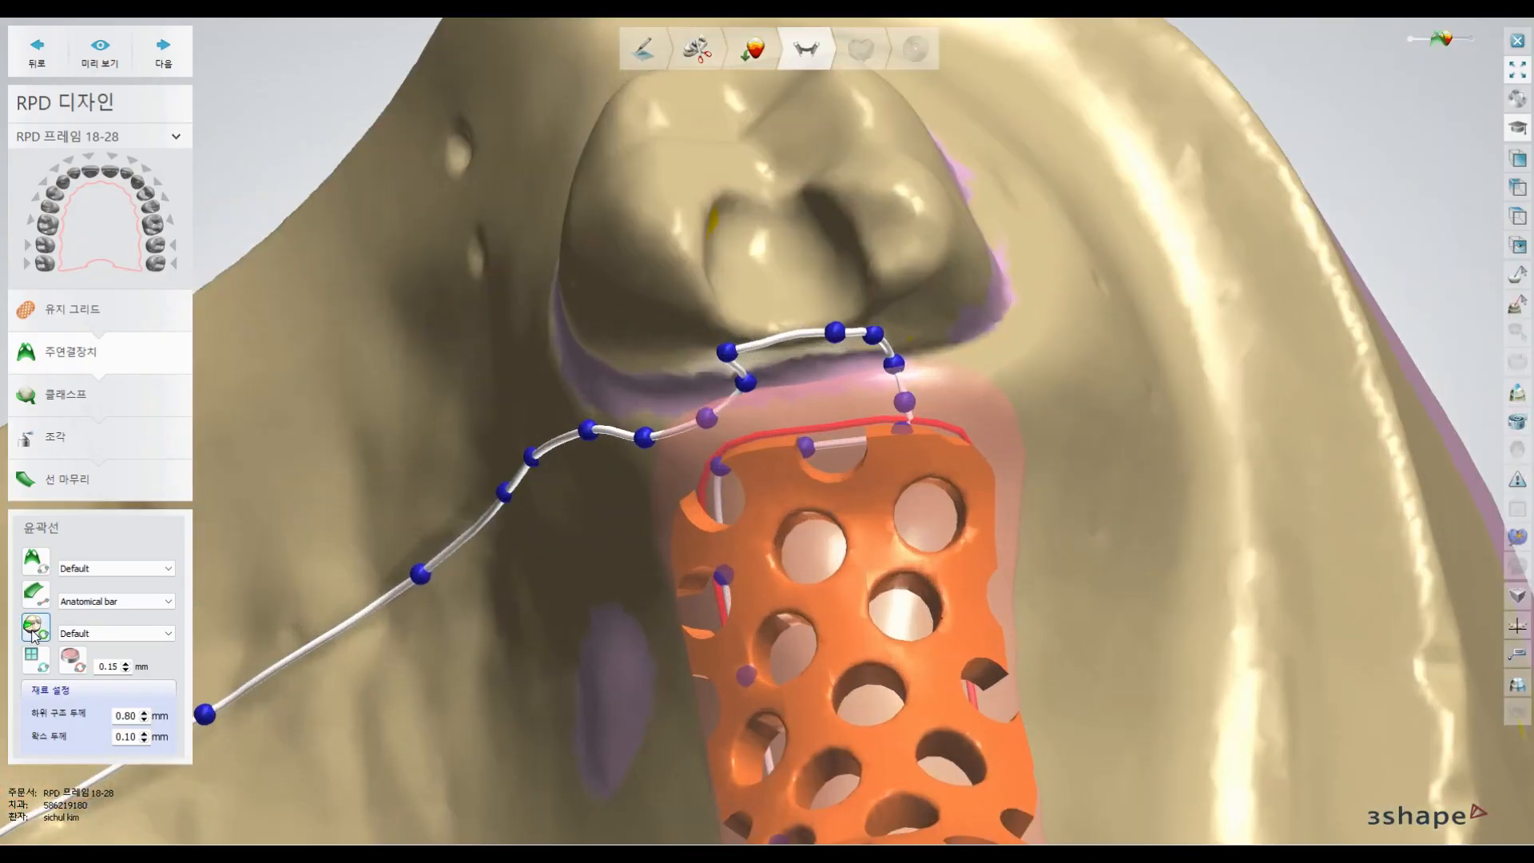
click(701, 264)
click(707, 210)
click(723, 186)
click(762, 188)
click(784, 190)
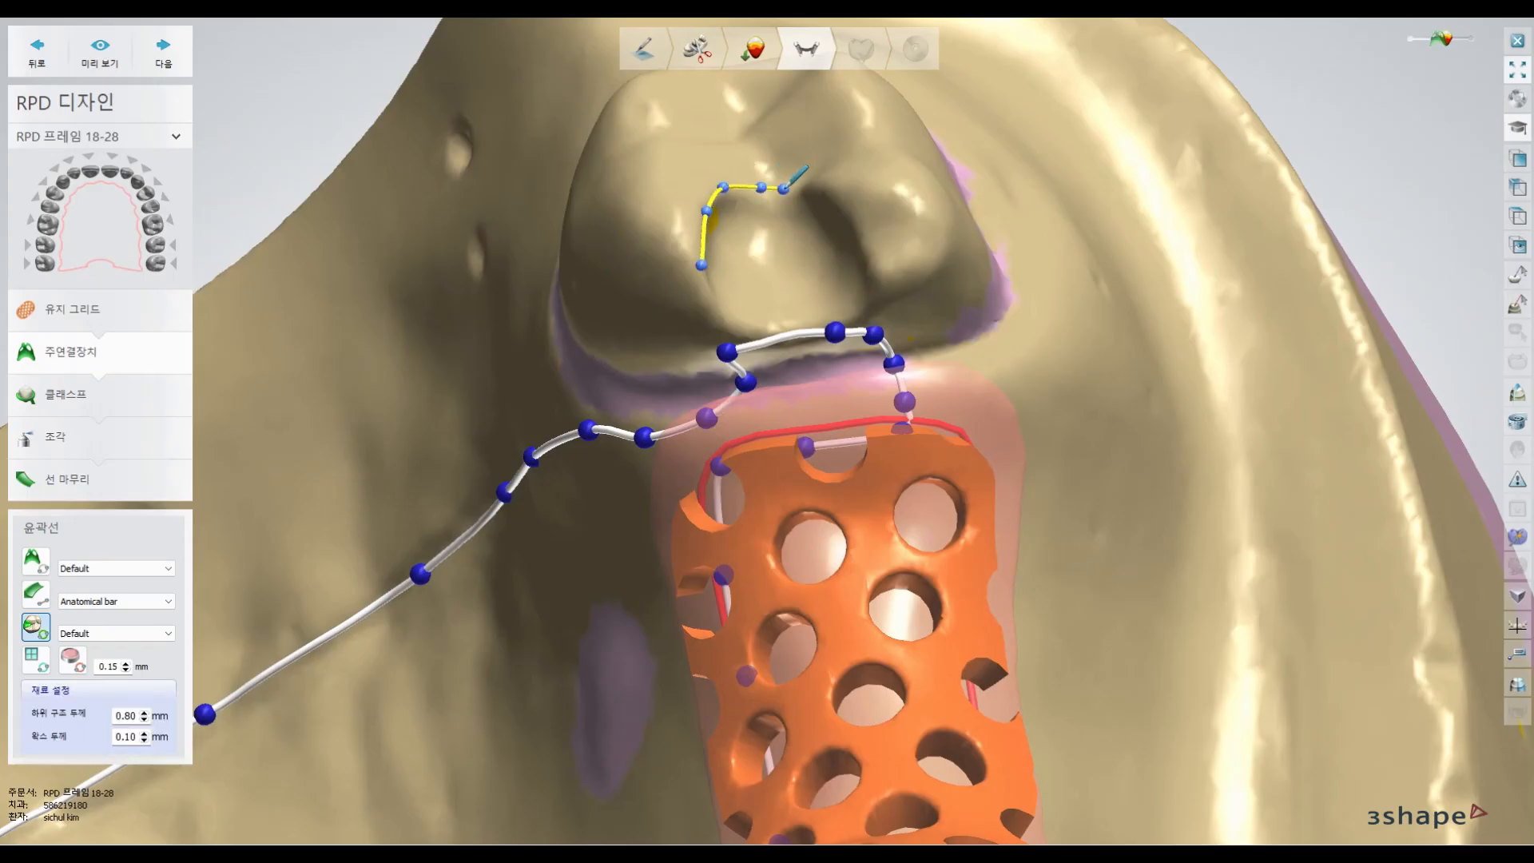
- Carry the molar's rest outline down the buccal side of the fossa and close it over the connector's mesial edge
click(808, 187)
click(834, 195)
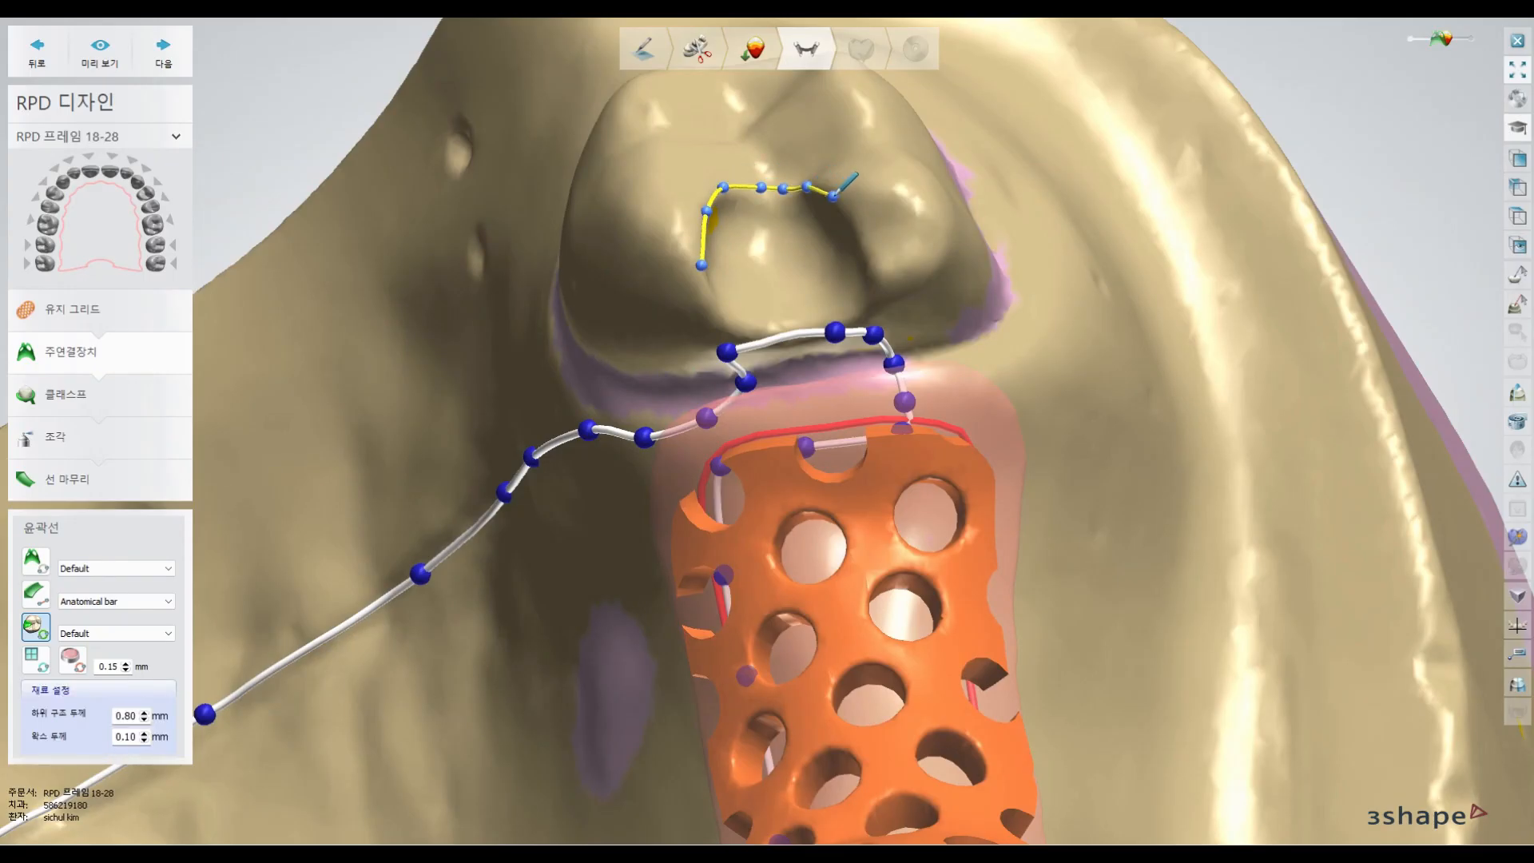
click(862, 245)
click(871, 285)
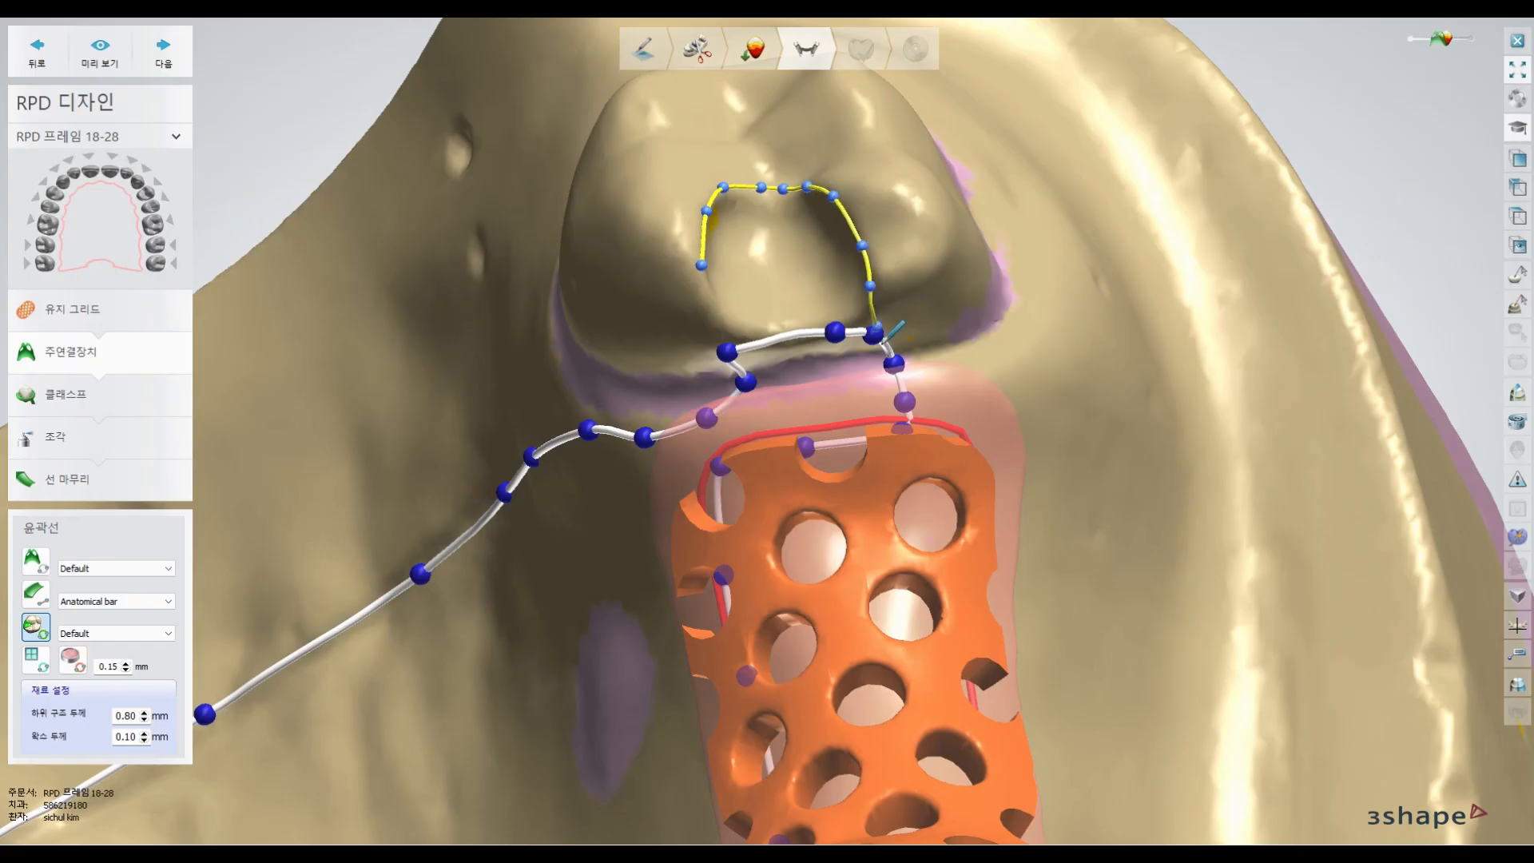
click(876, 332)
click(810, 354)
click(757, 360)
click(710, 305)
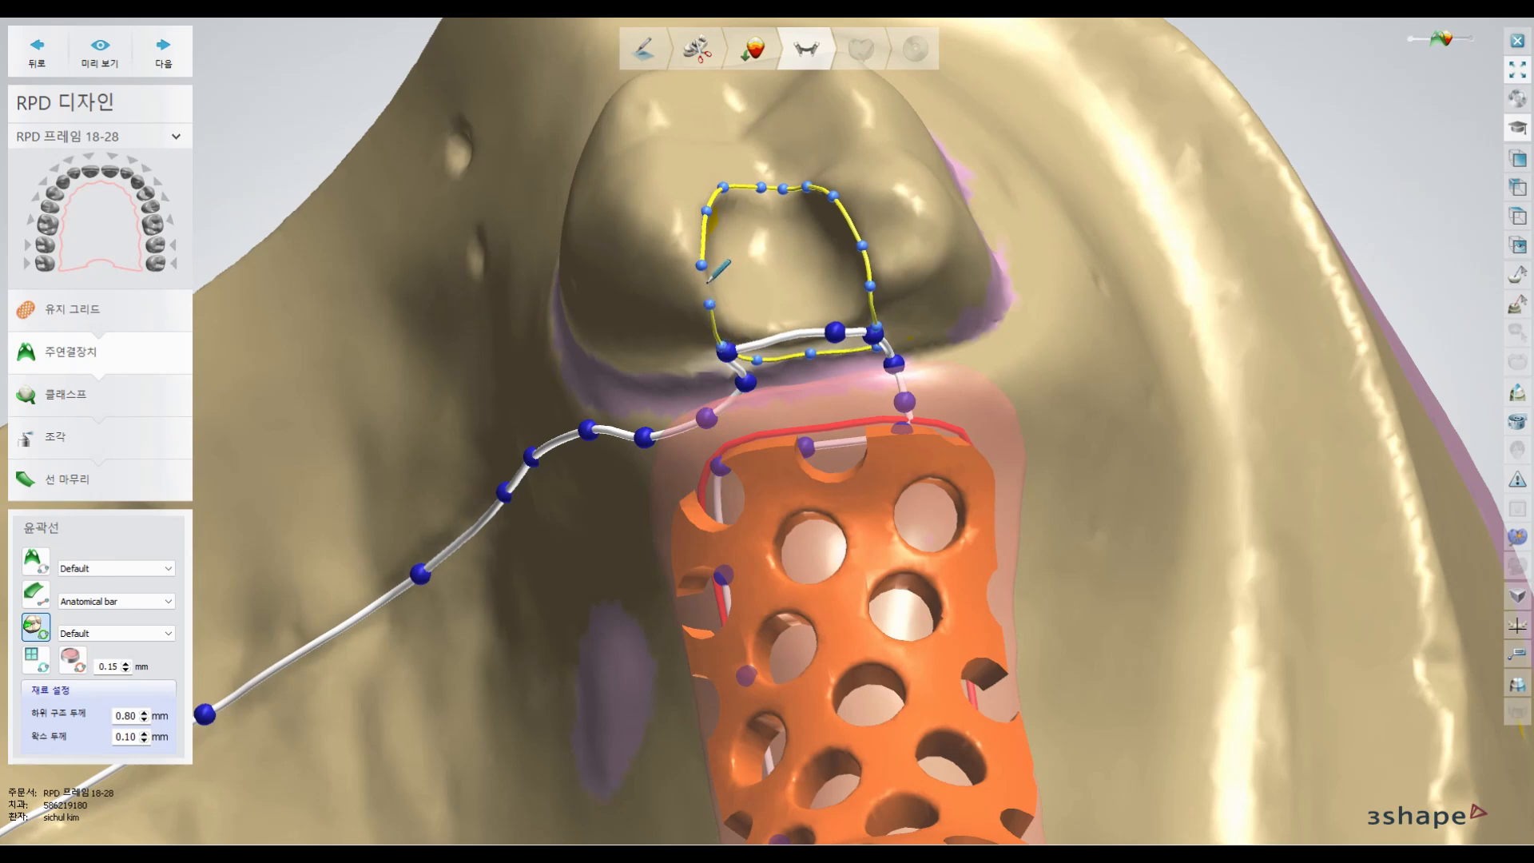
click(700, 265)
- Begin a rest outline on the free-end premolar, tracing around its mesial fossa toward the canine
scroll(603, 370, down, 5)
right_drag(606, 371, 754, 476)
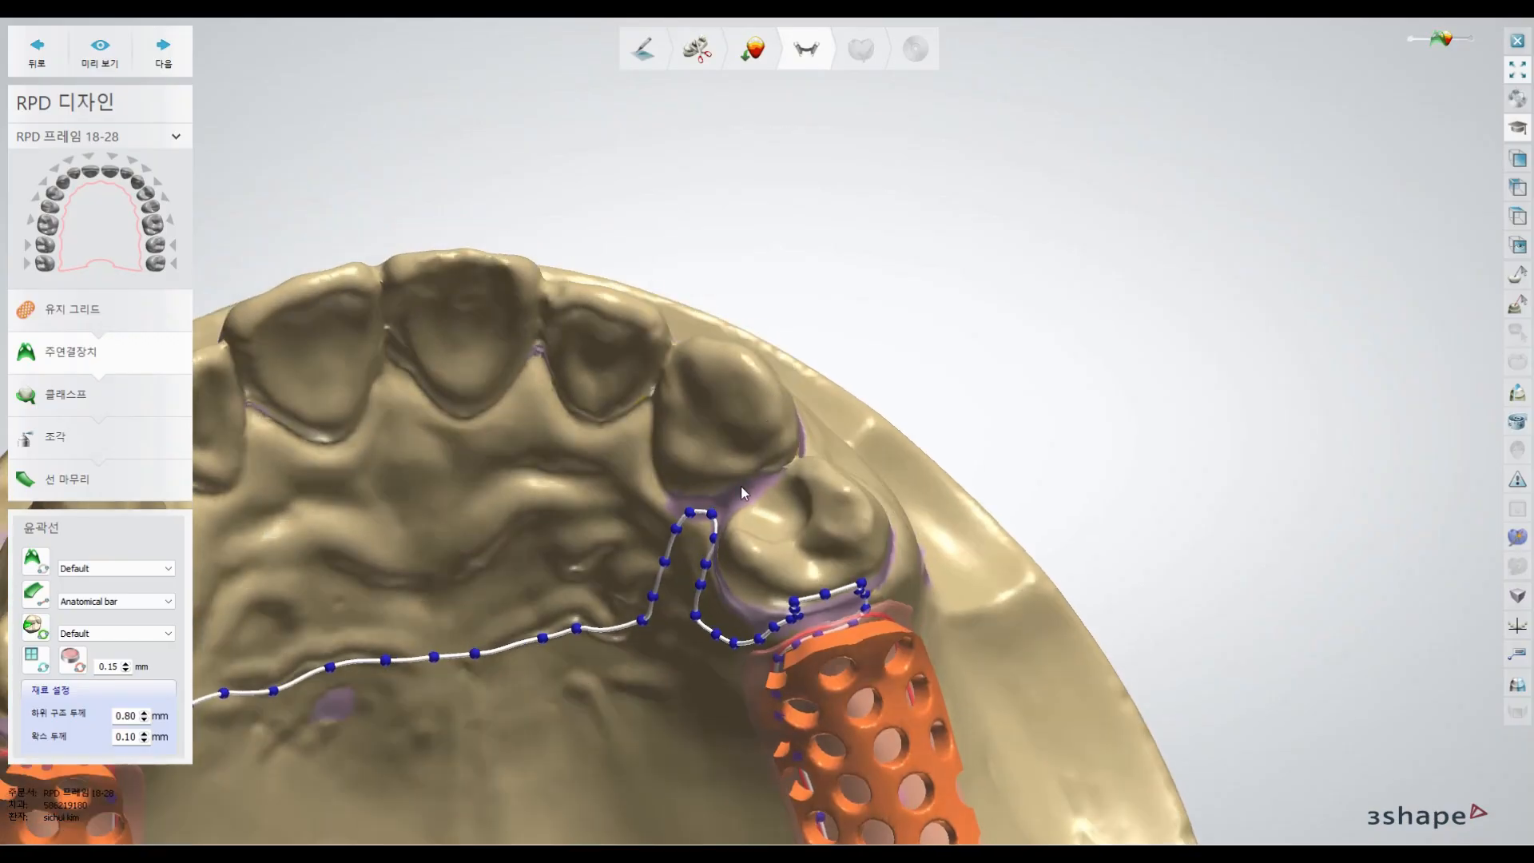
click(35, 628)
scroll(639, 577, up, 3)
click(857, 468)
click(885, 473)
click(927, 498)
click(970, 483)
click(993, 455)
click(999, 397)
click(974, 367)
click(950, 356)
- Extend the rest outline between canine and premolar over the minor connector strut, and close it along the premolar's palatal side
right_drag(921, 348, 907, 280)
click(846, 181)
click(809, 192)
click(757, 232)
click(733, 277)
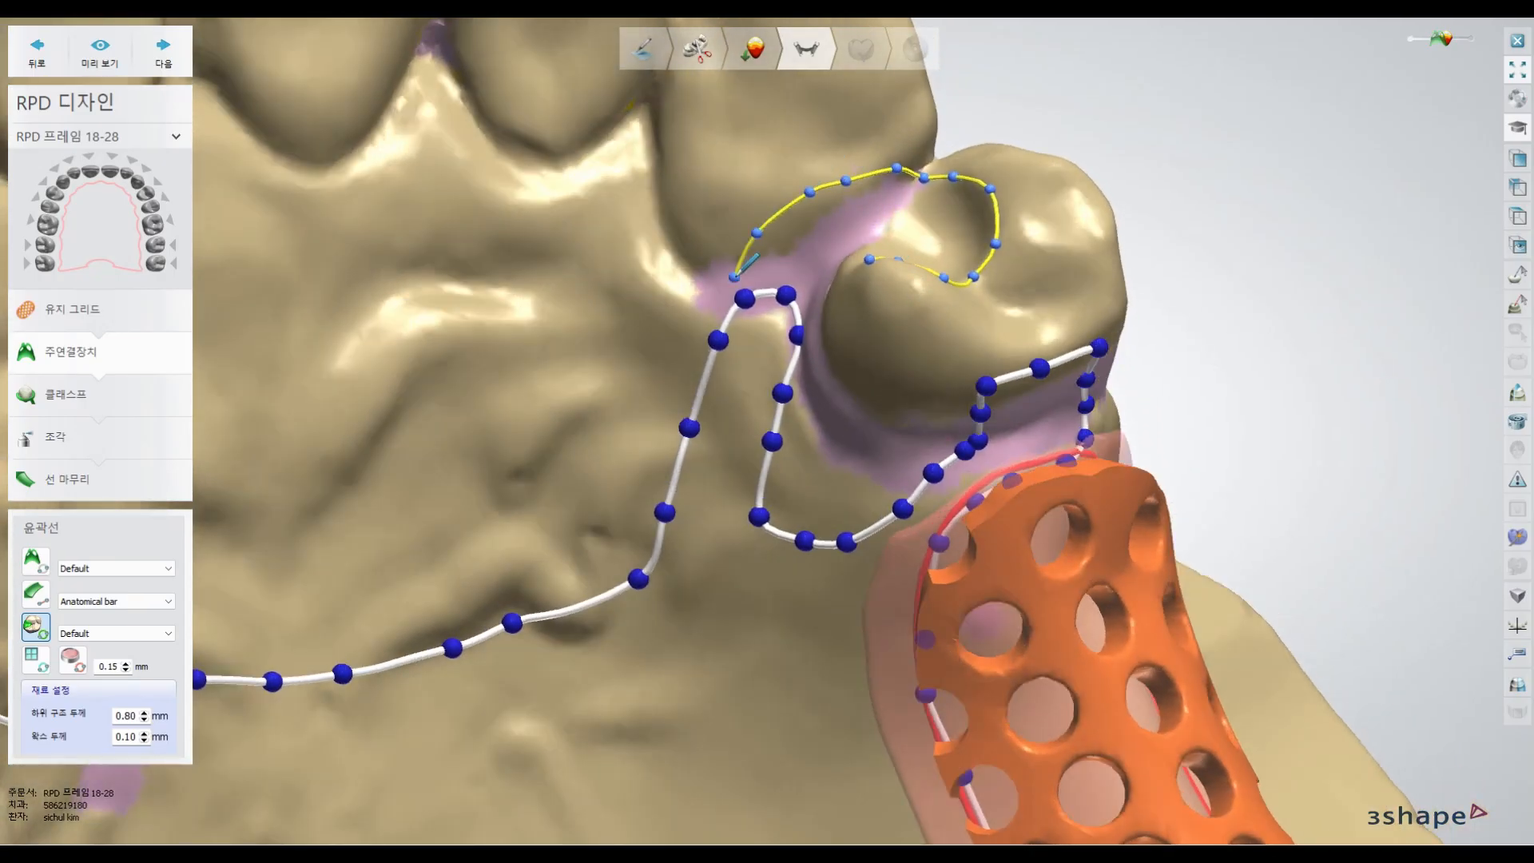
click(718, 338)
click(791, 371)
right_drag(888, 341, 896, 377)
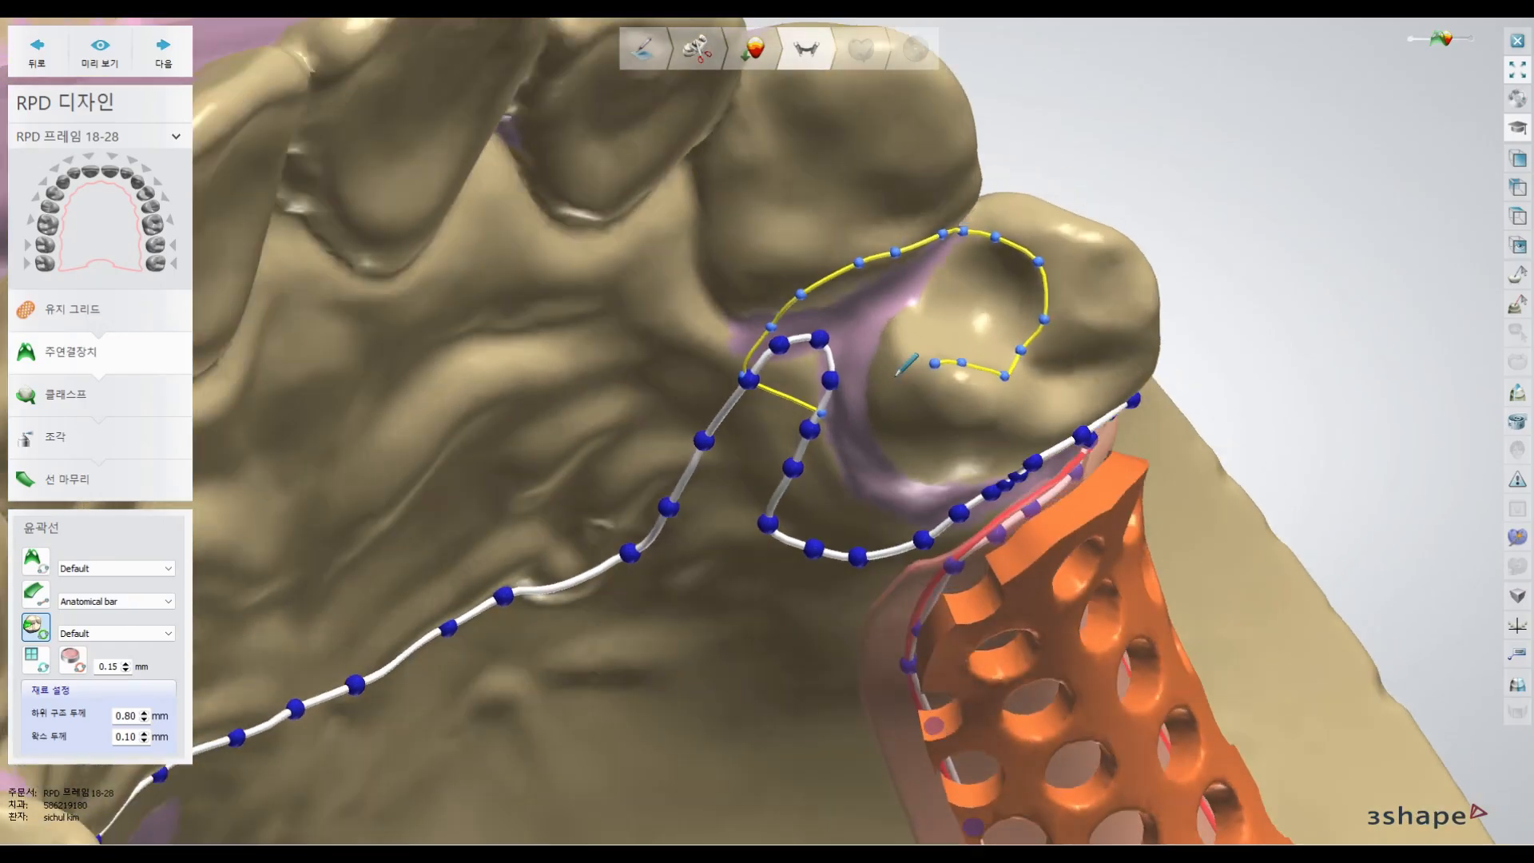
click(843, 389)
click(883, 376)
mouse_move(911, 375)
right_down()
mouse_move(925, 342)
mouse_move(889, 383)
right_up()
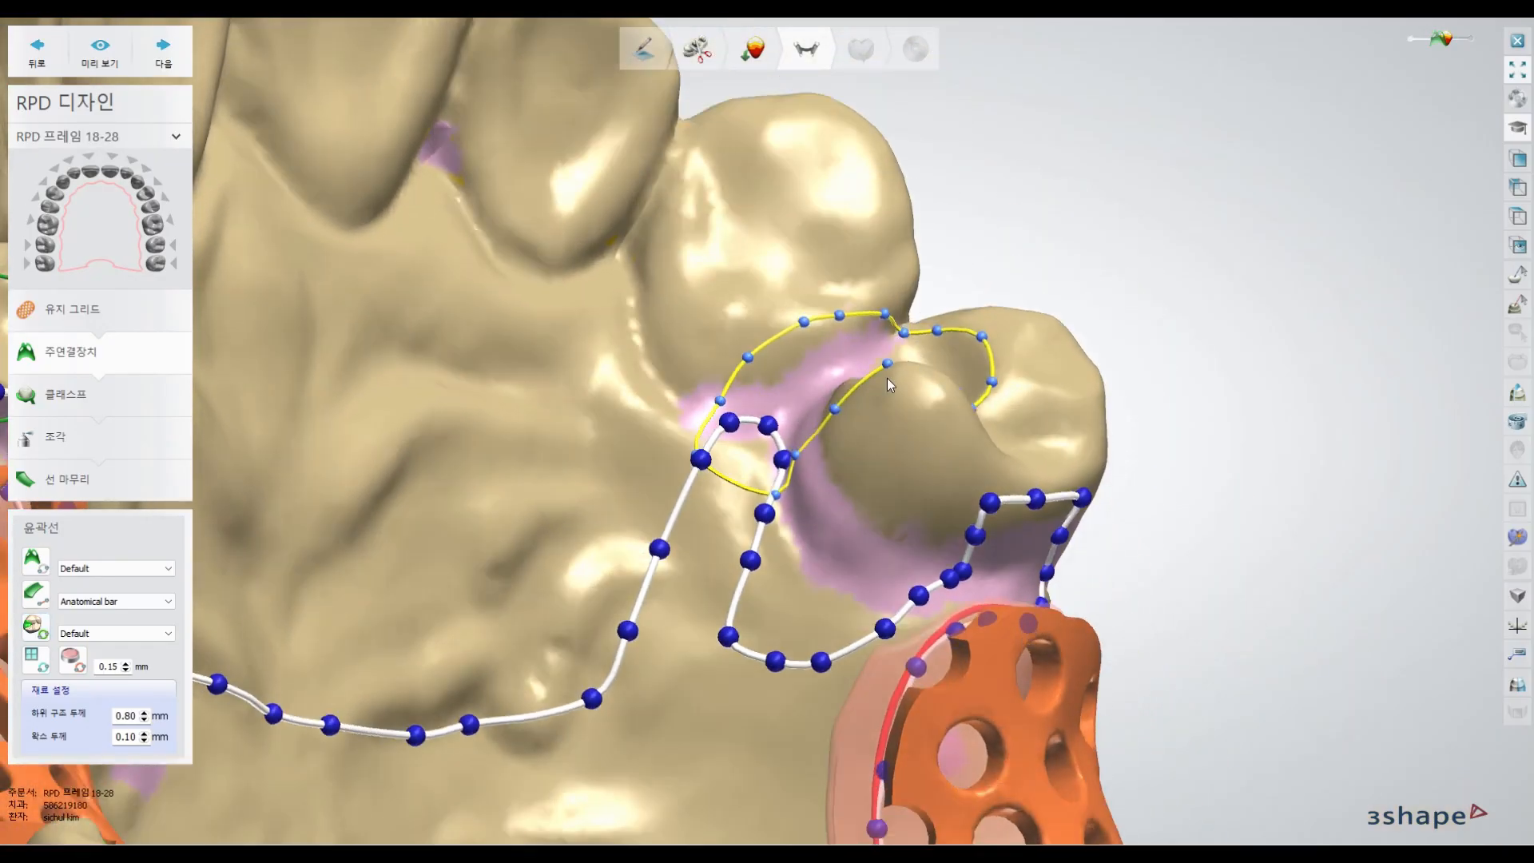
- Reshape the major connector outline at the strut's tip and base and along the free-end premolar's distal plate
click(660, 551)
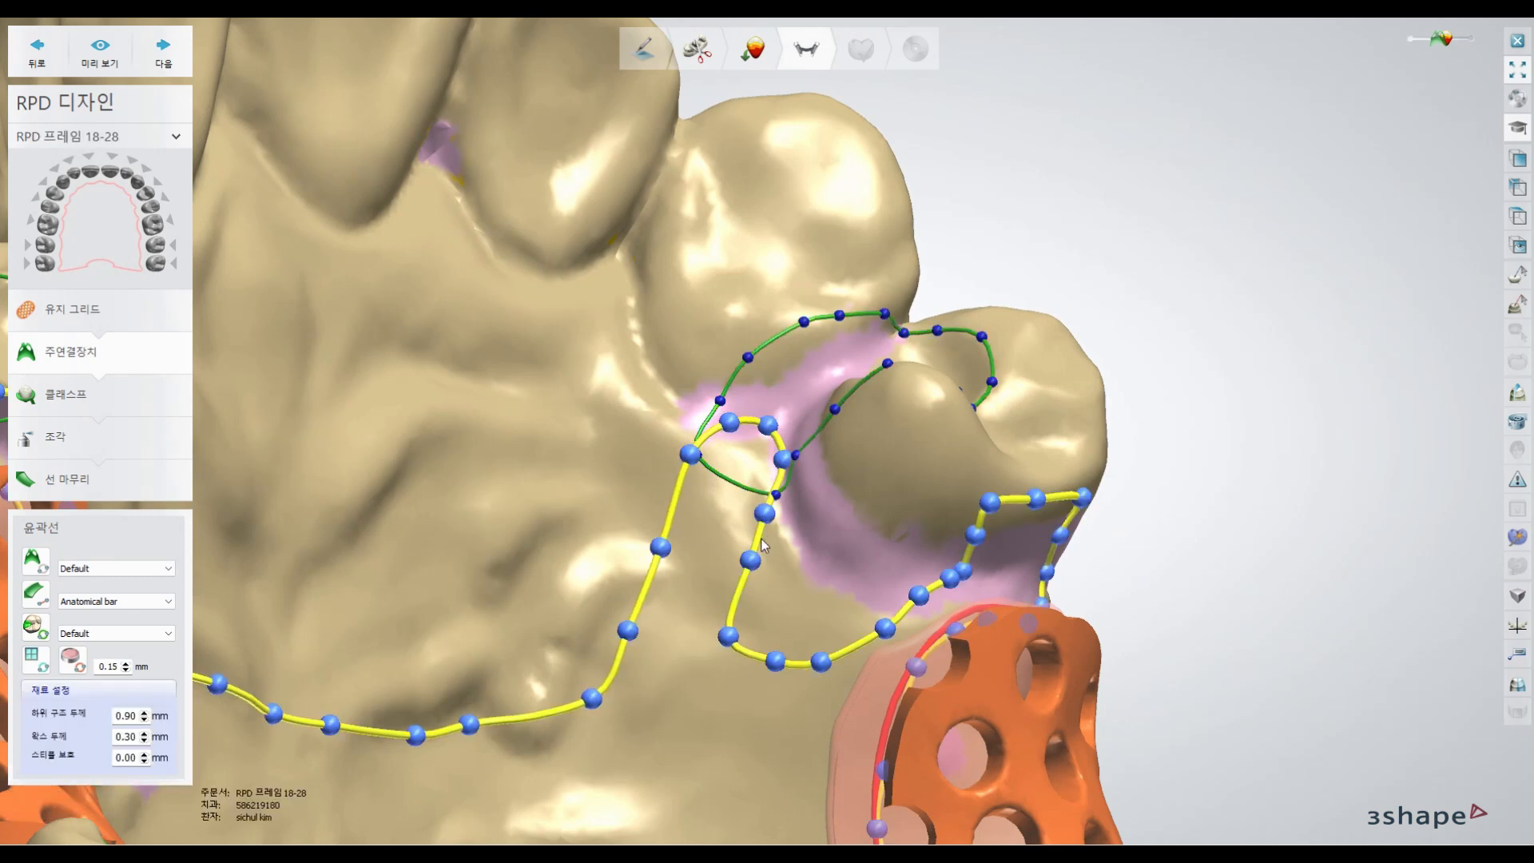
mouse_move(728, 637)
mouse_down()
mouse_move(776, 651)
mouse_move(747, 615)
mouse_up()
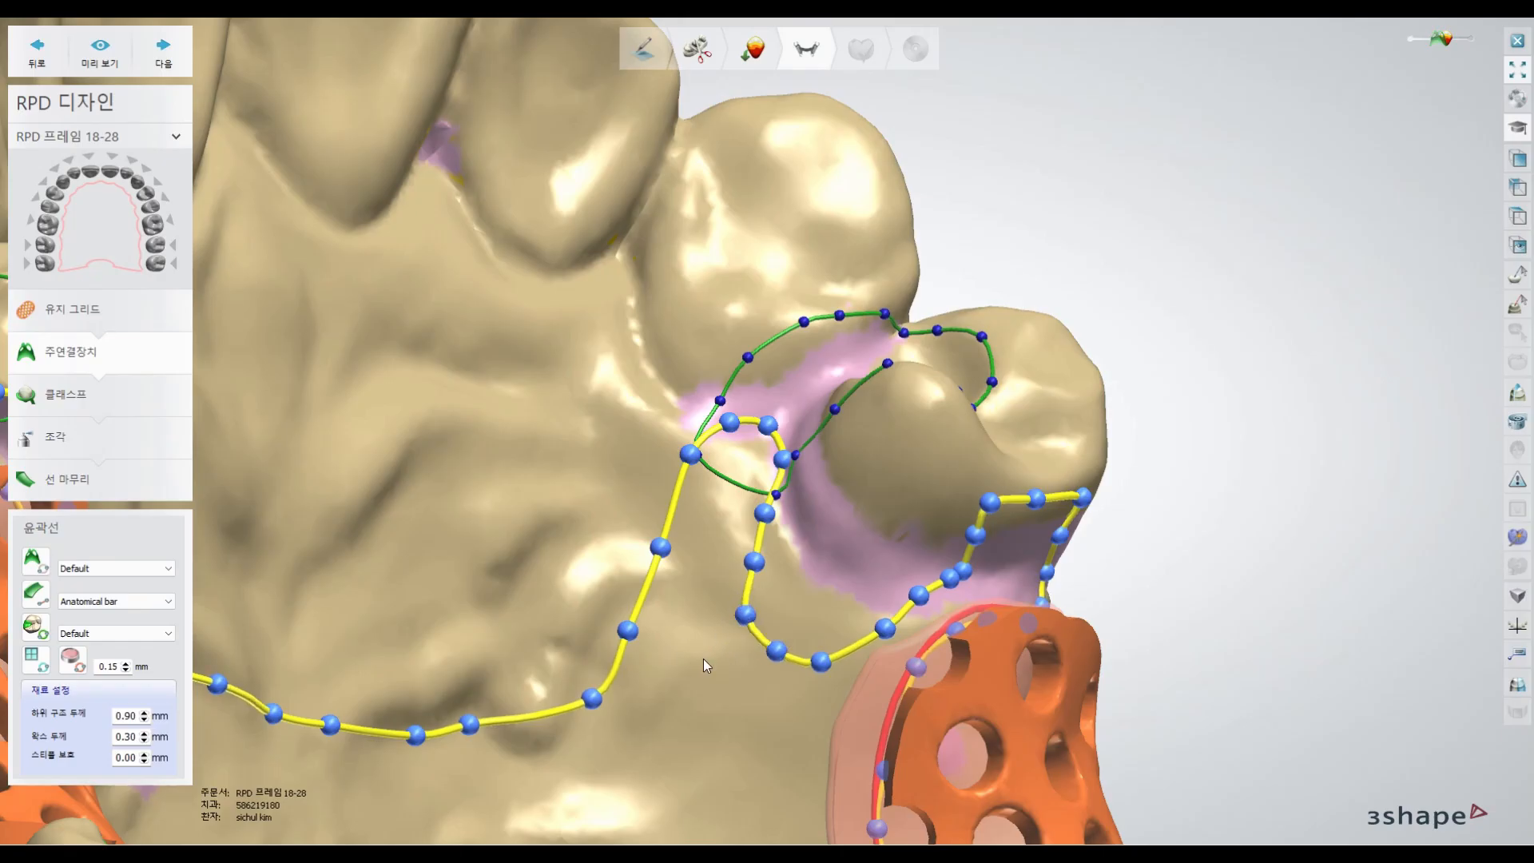
scroll(703, 658, down, 3)
right_drag(724, 669, 644, 621)
drag(1058, 574, 1064, 580)
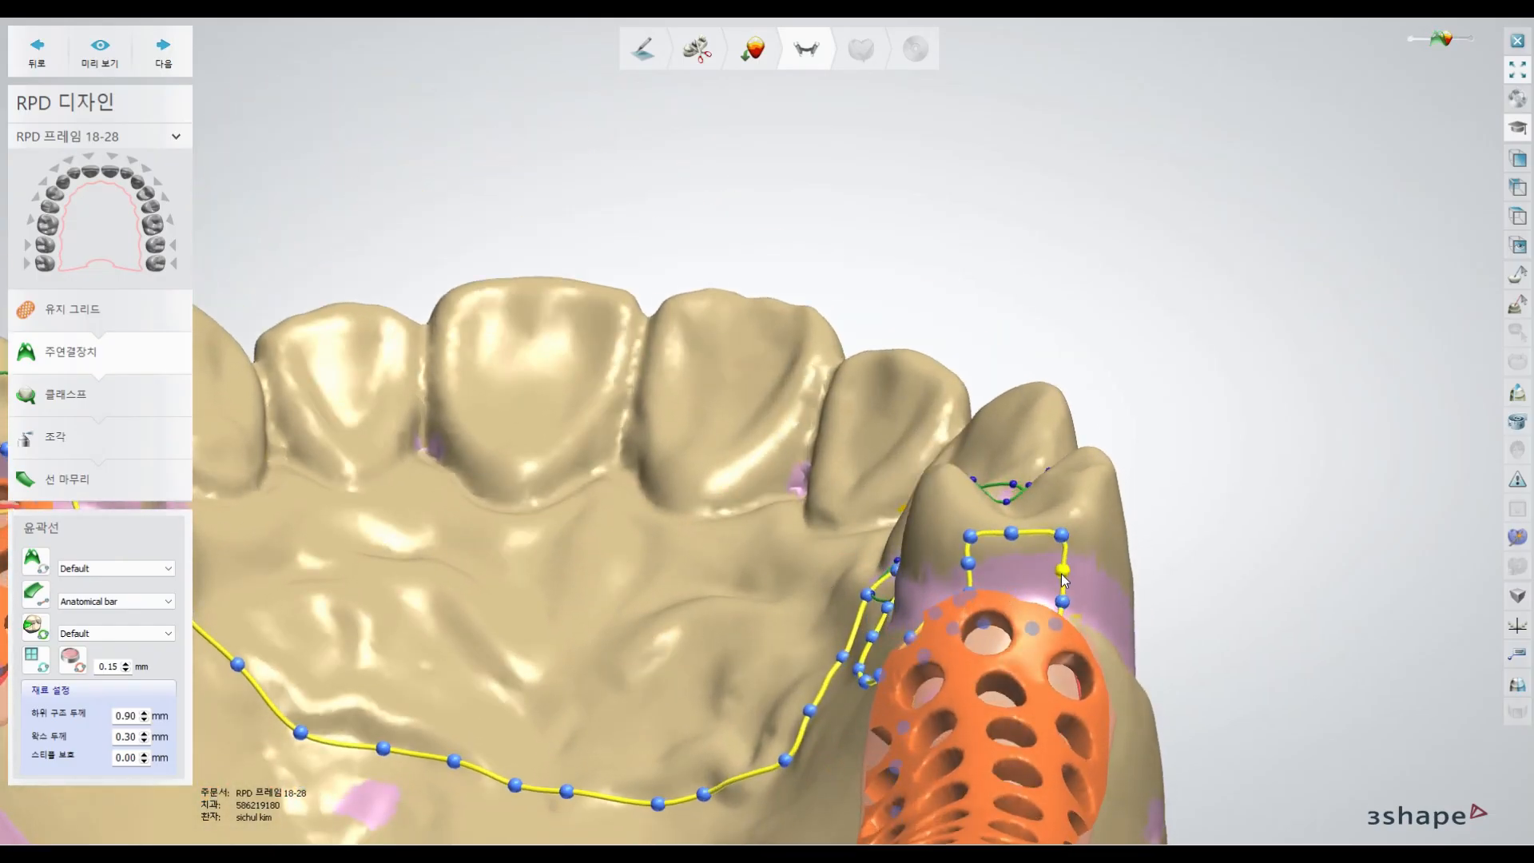
- Begin outlining a palatal opening in the major connector, tracing its anterior edge slightly behind the connector's front border
scroll(799, 627, down, 4)
right_drag(745, 642, 701, 717)
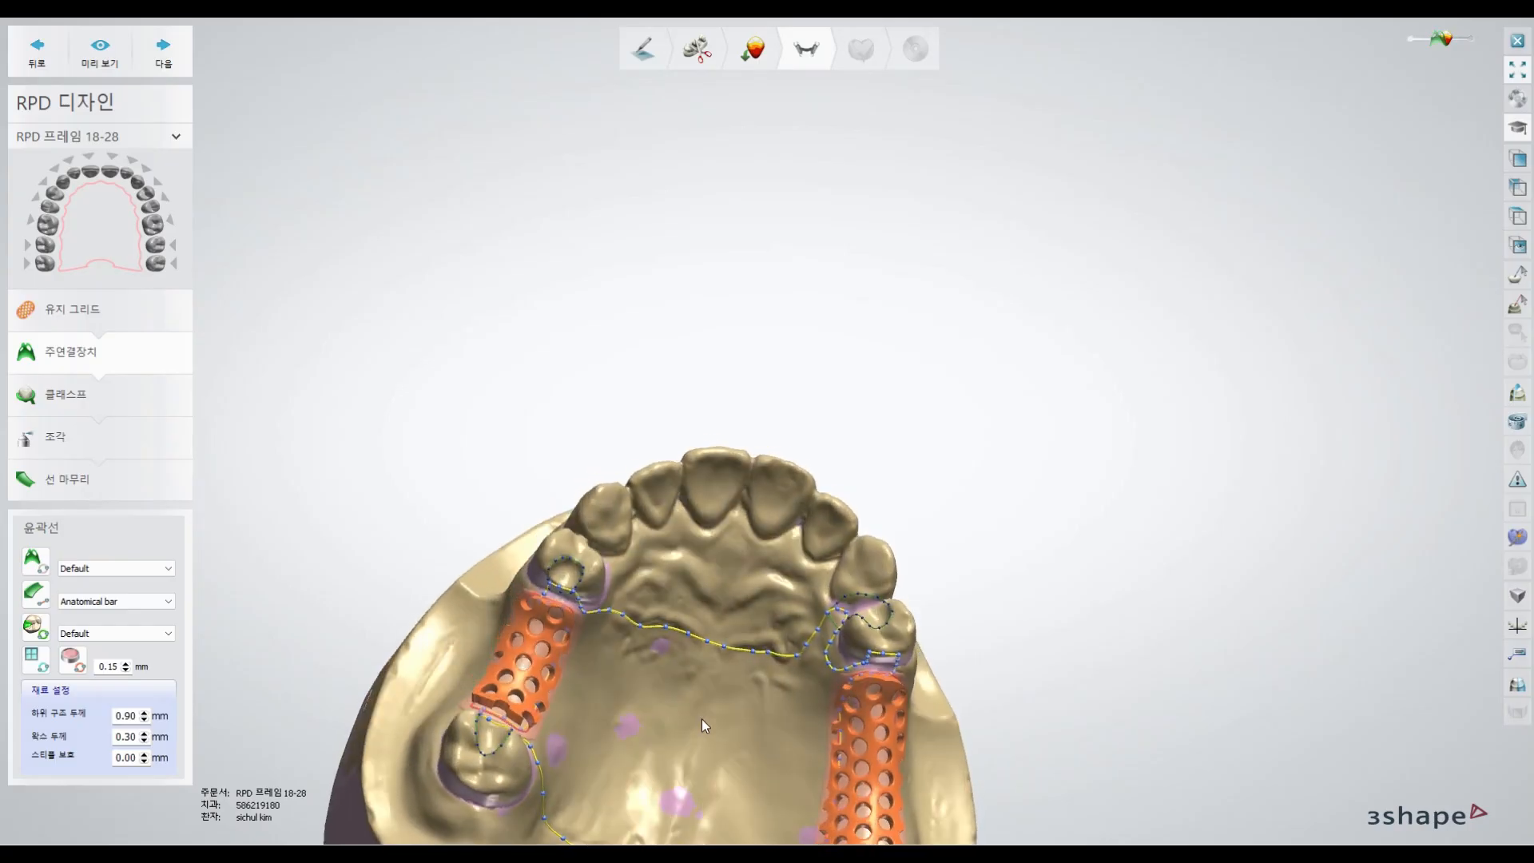
click(36, 661)
right_drag(1062, 644, 1103, 598)
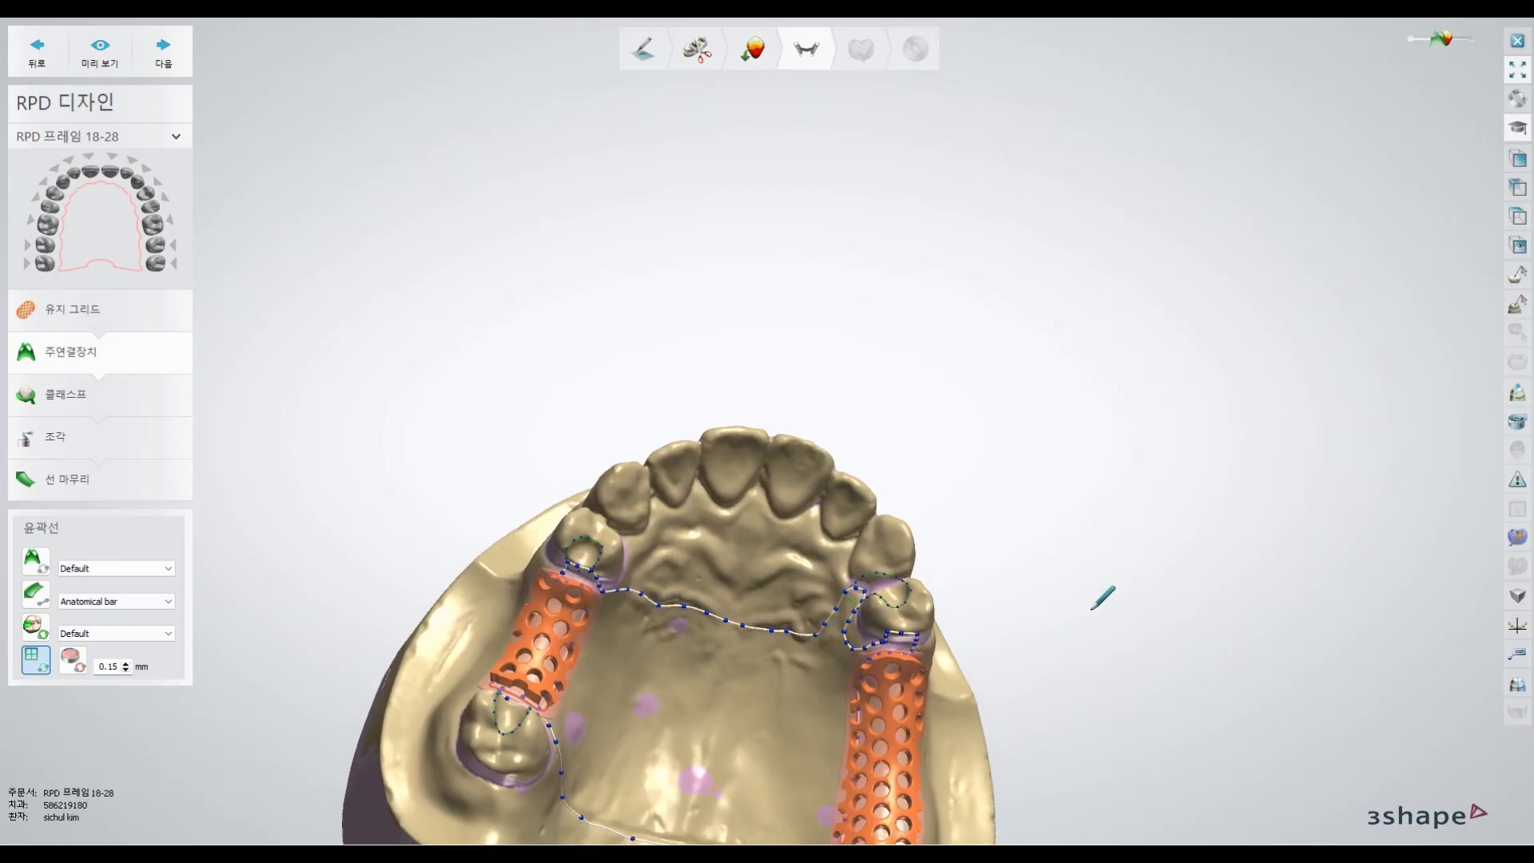
middle_drag(1092, 609, 1143, 400)
mouse_move(815, 469)
right_down()
mouse_move(801, 475)
mouse_move(809, 465)
right_up()
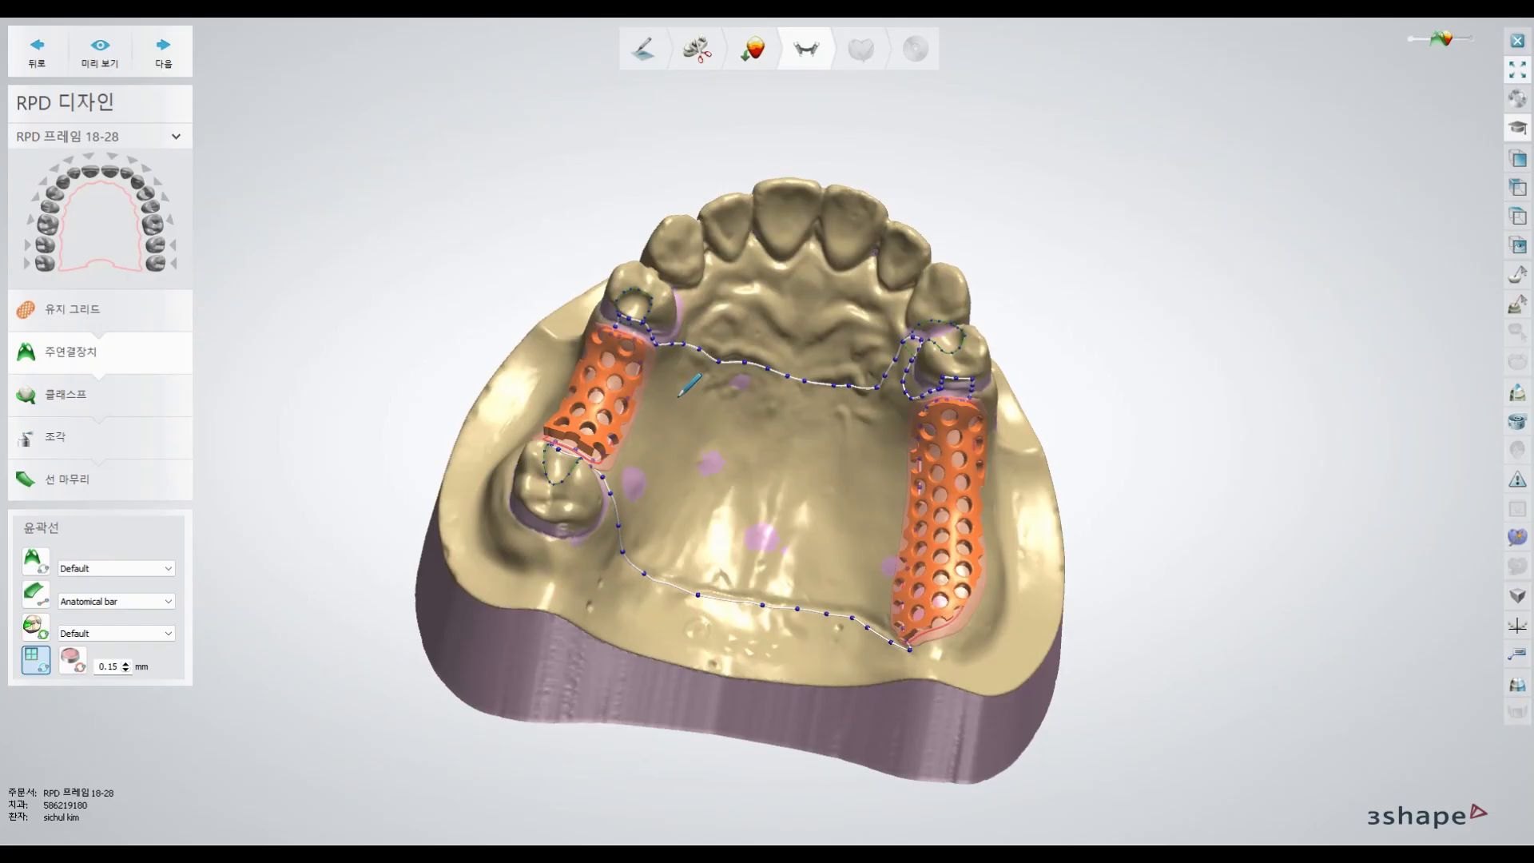
click(685, 398)
click(728, 397)
click(768, 416)
click(825, 422)
click(859, 431)
- Continue the opening outline along the free-end side, across the back and up the short-grid side, closing it at its starting point
click(860, 516)
click(859, 558)
click(832, 572)
click(785, 570)
click(727, 549)
click(667, 528)
click(654, 481)
click(665, 439)
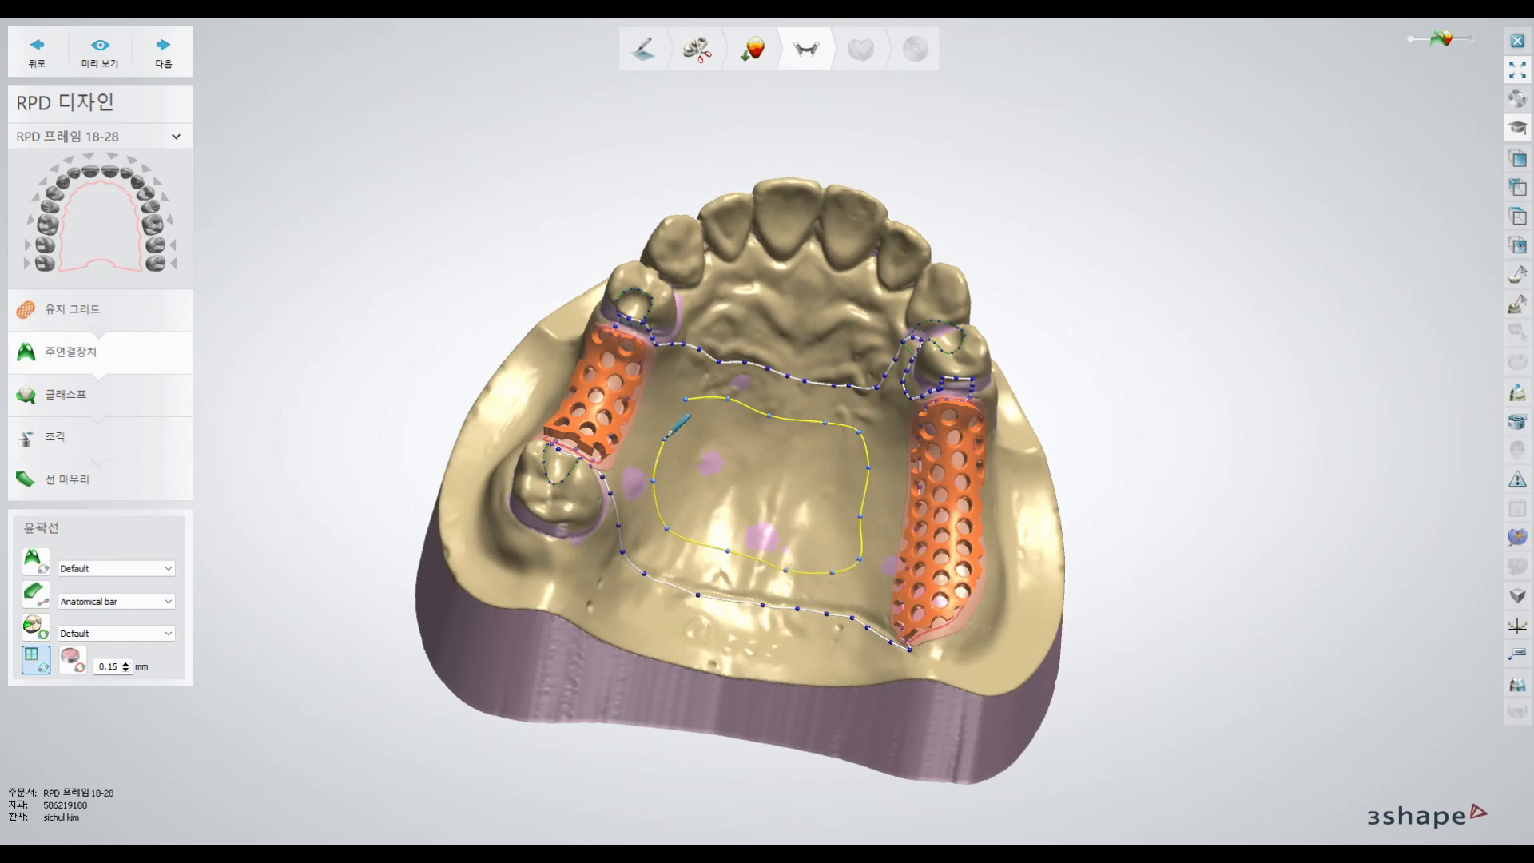
click(685, 398)
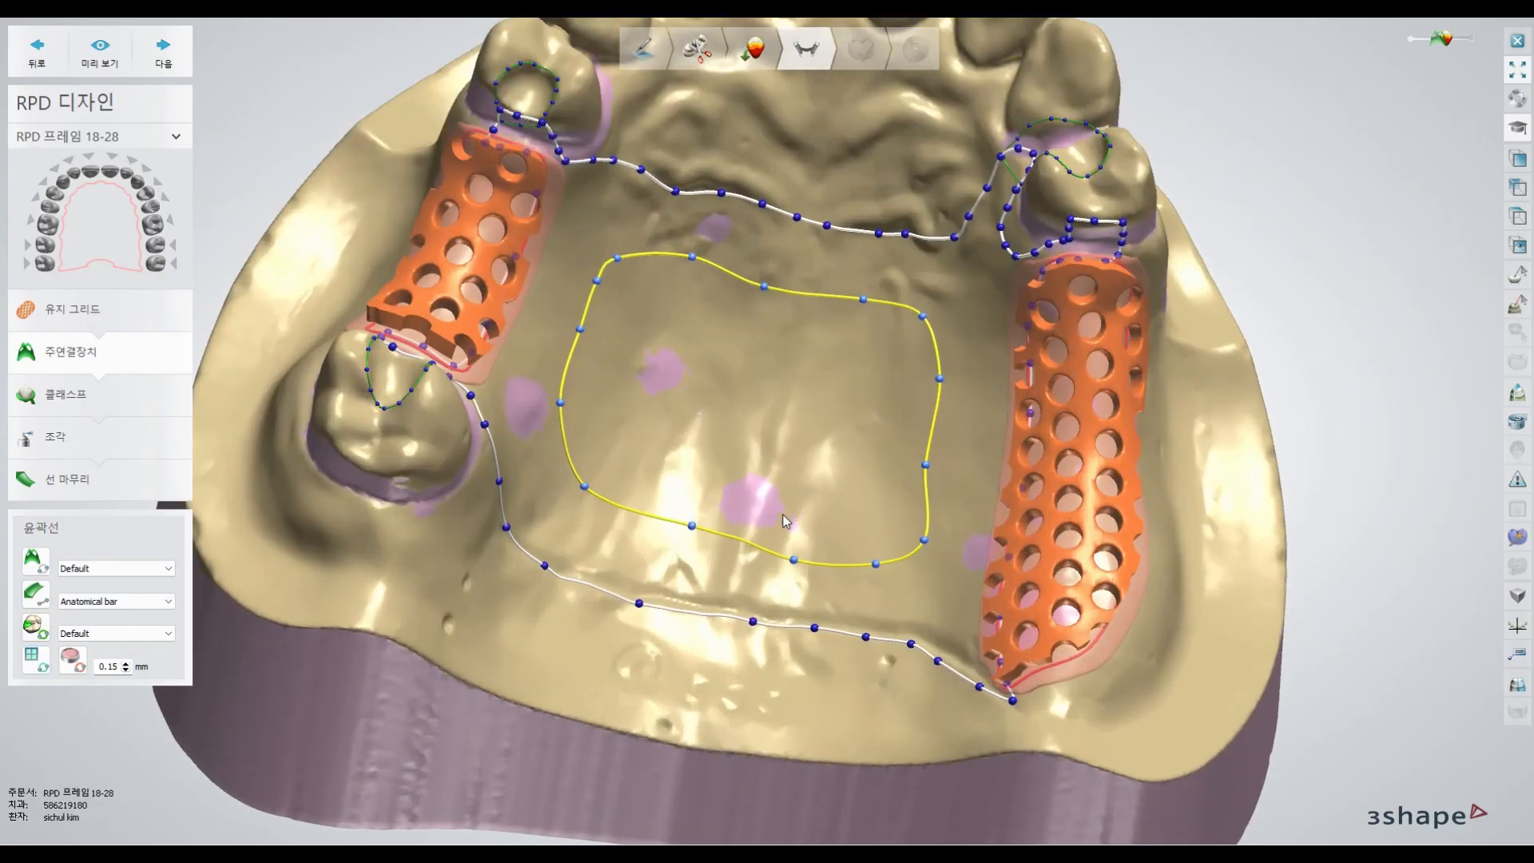
- Even out the palatal opening by adjusting its outline points along the posterior edge, the anterior edge and the free-end side
right_click(793, 559)
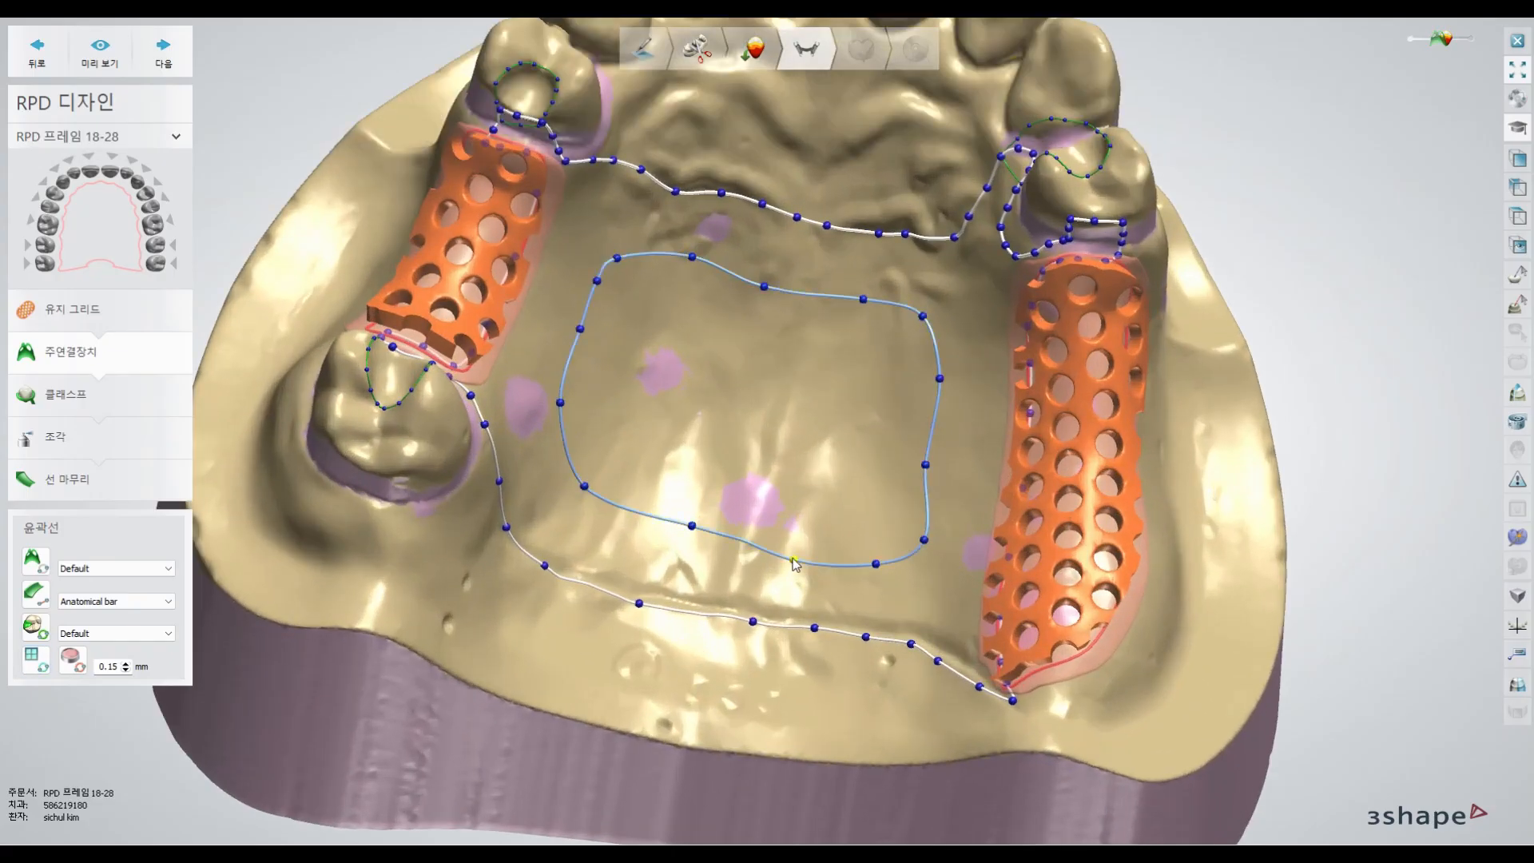
drag(694, 529, 696, 537)
drag(584, 495, 581, 499)
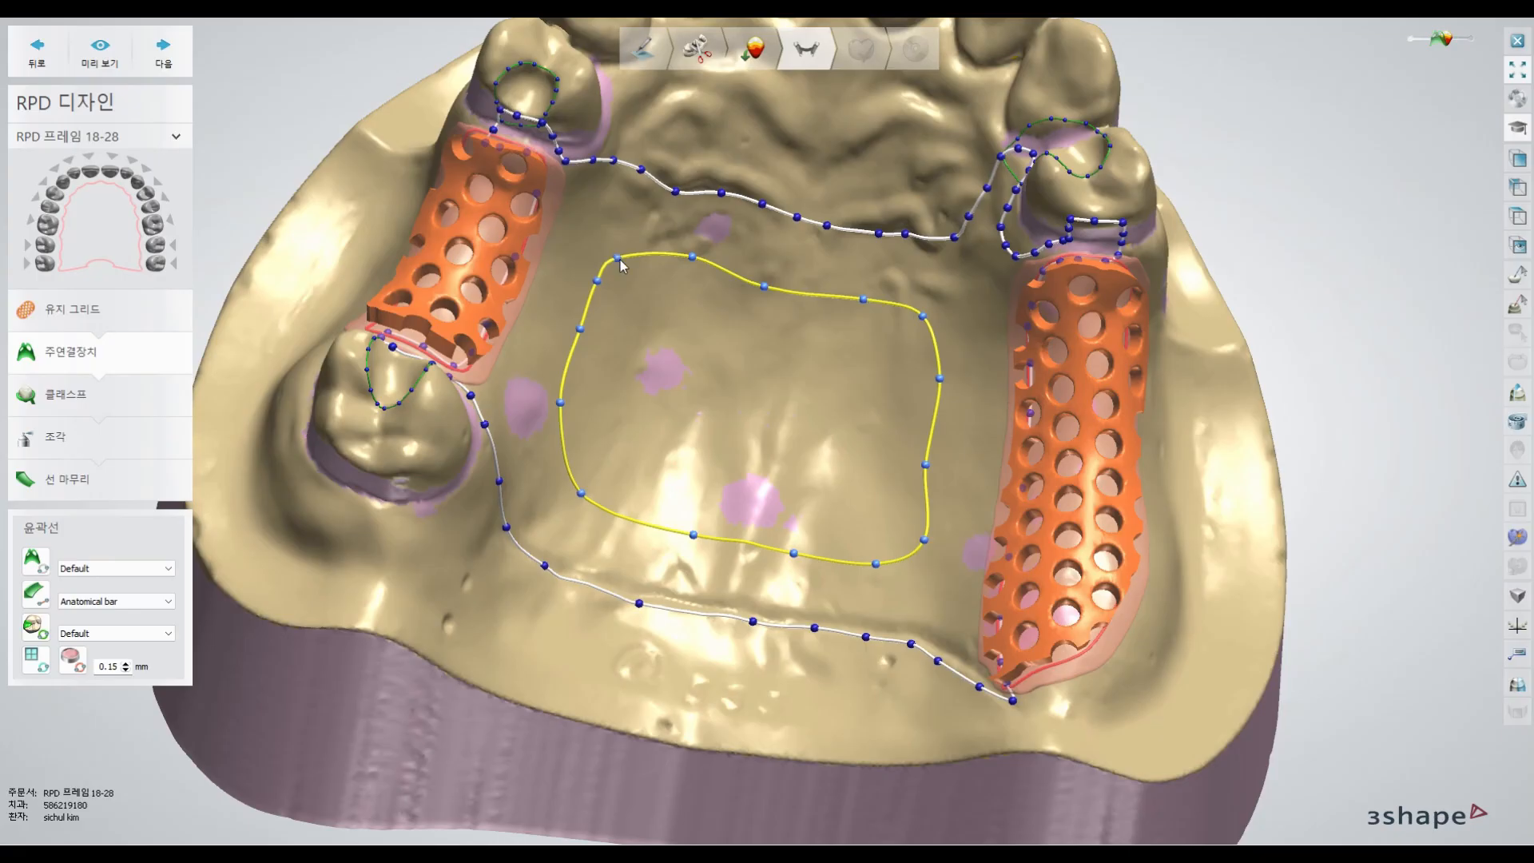
drag(635, 252, 636, 247)
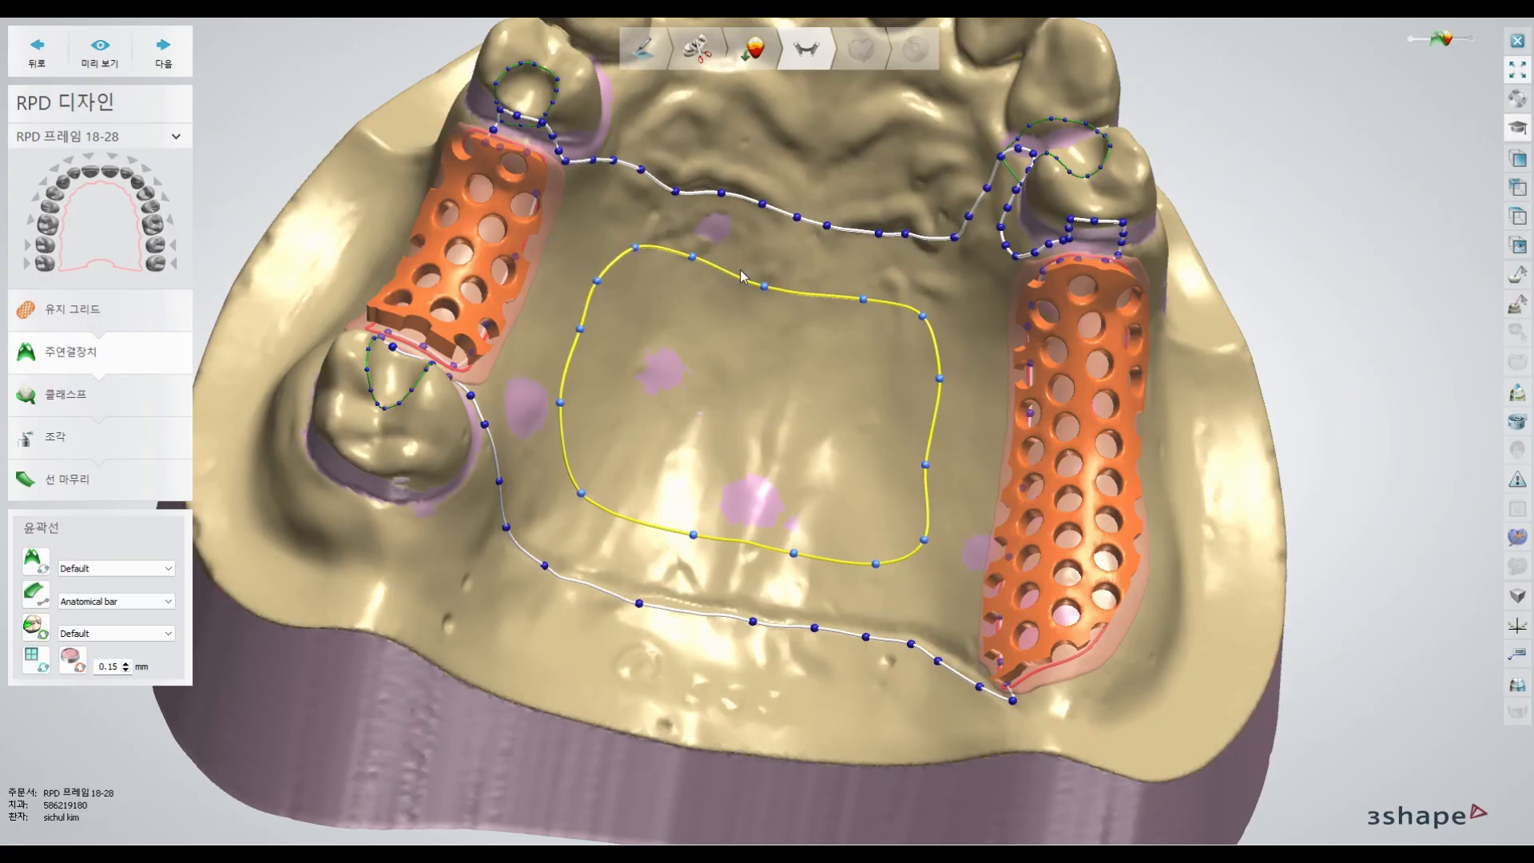
drag(764, 286, 789, 292)
drag(925, 466, 936, 468)
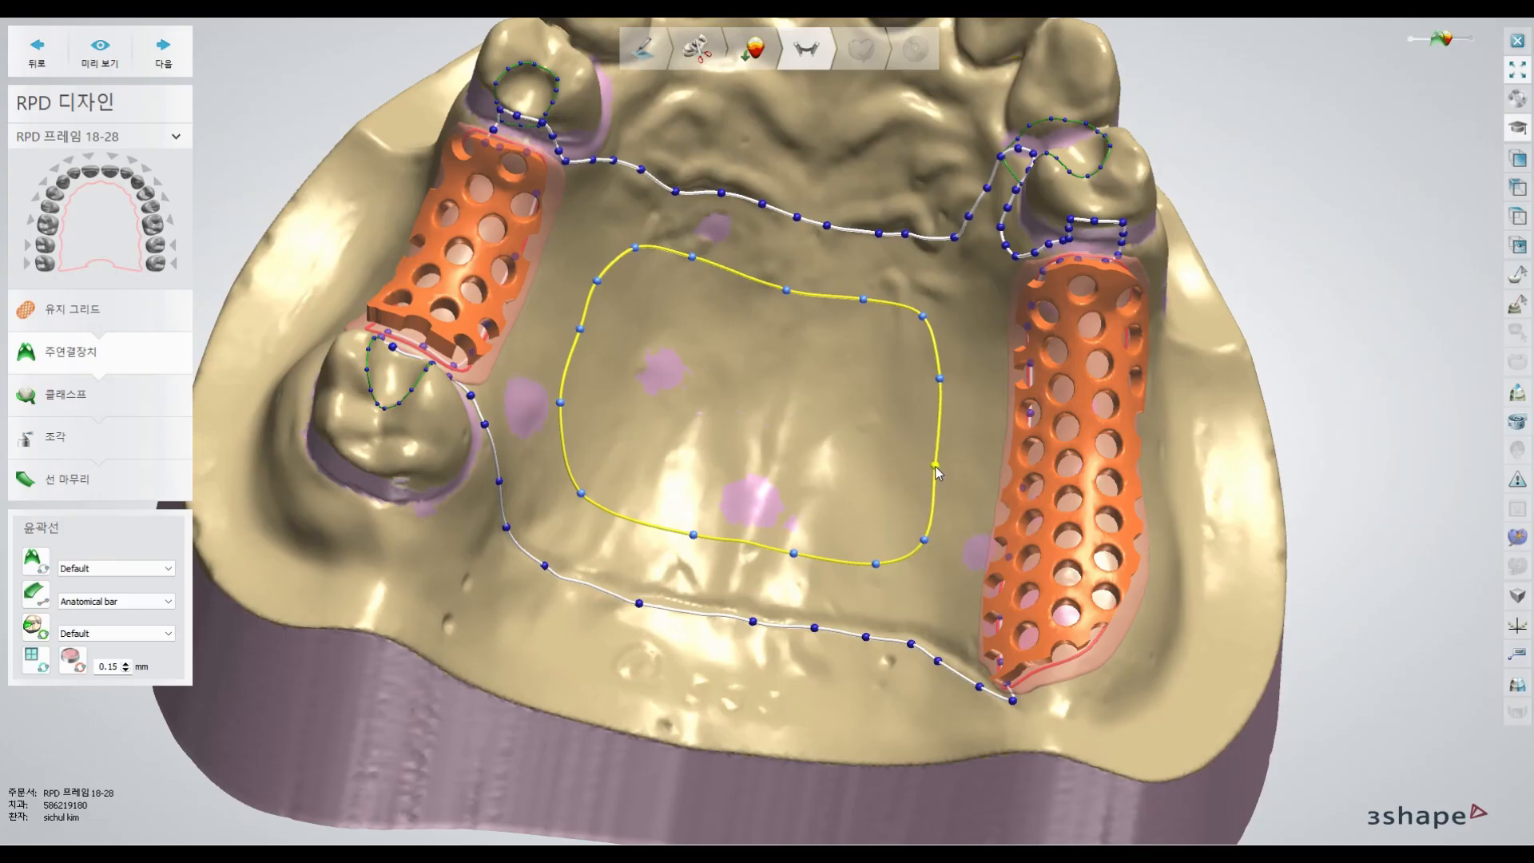
- Preview the major connector with its palatal opening and inspect the generated shape
right_drag(808, 573, 772, 660)
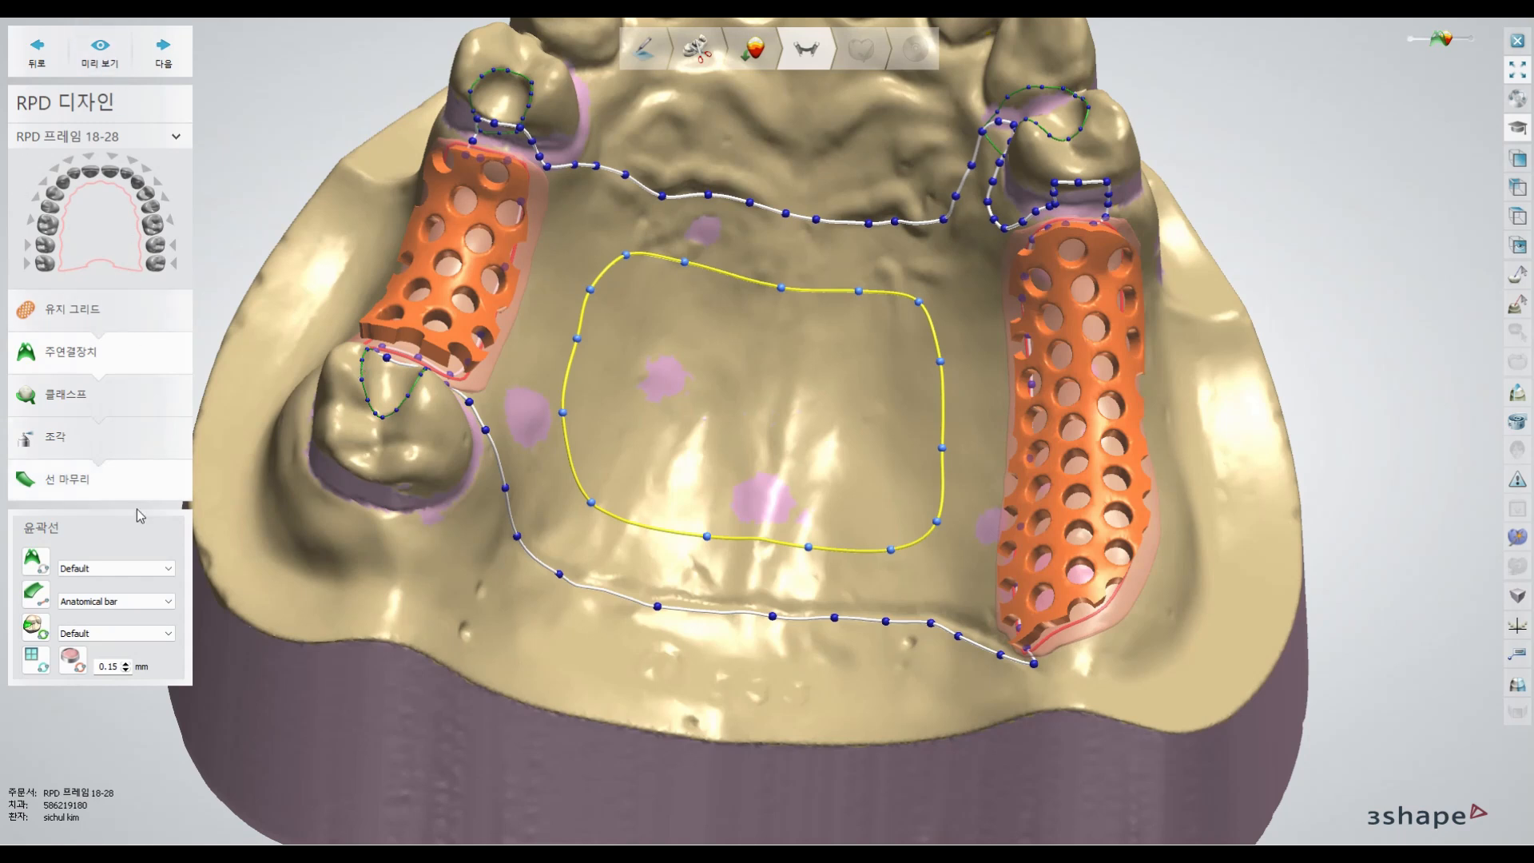
click(99, 53)
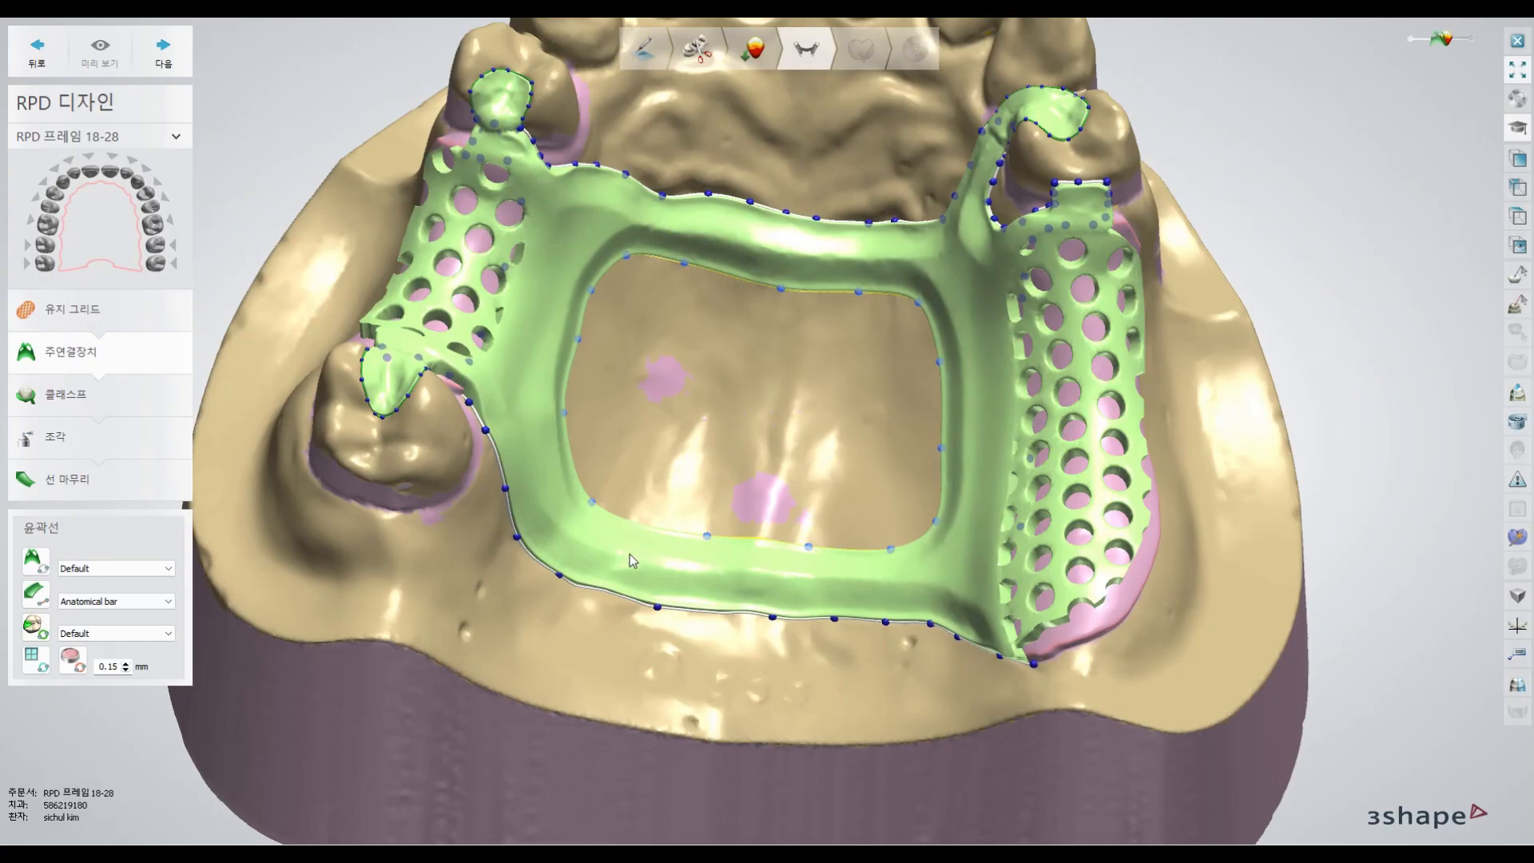
mouse_move(627, 552)
right_down()
mouse_move(689, 516)
mouse_move(643, 573)
mouse_move(631, 559)
mouse_move(700, 510)
mouse_move(647, 569)
mouse_move(615, 559)
right_up()
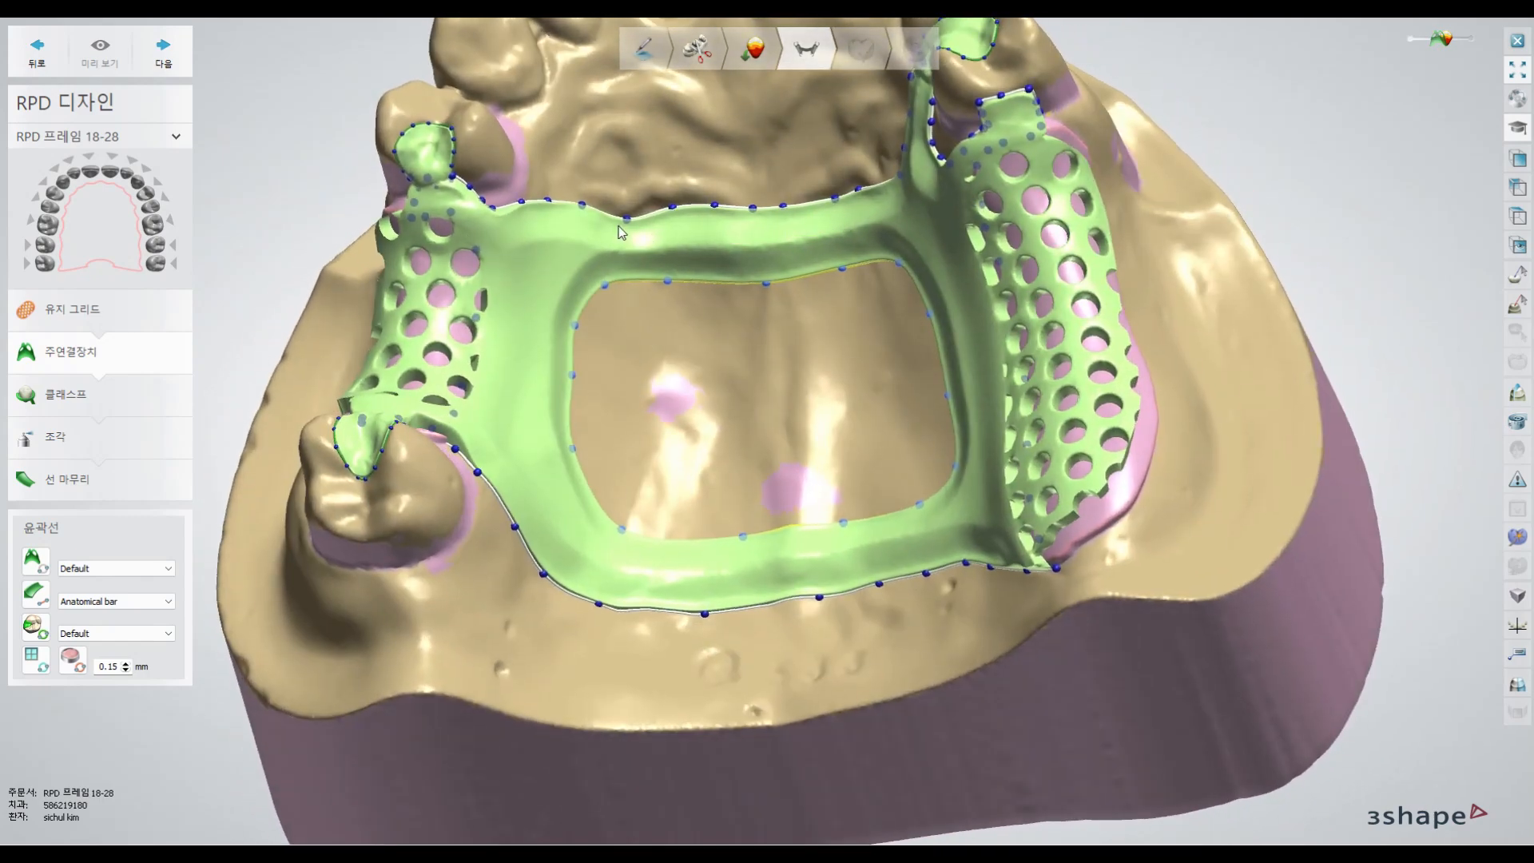
- Smooth the middle of the connector's anterior border, generate the connector and proceed to the clasp stage
drag(672, 206, 673, 211)
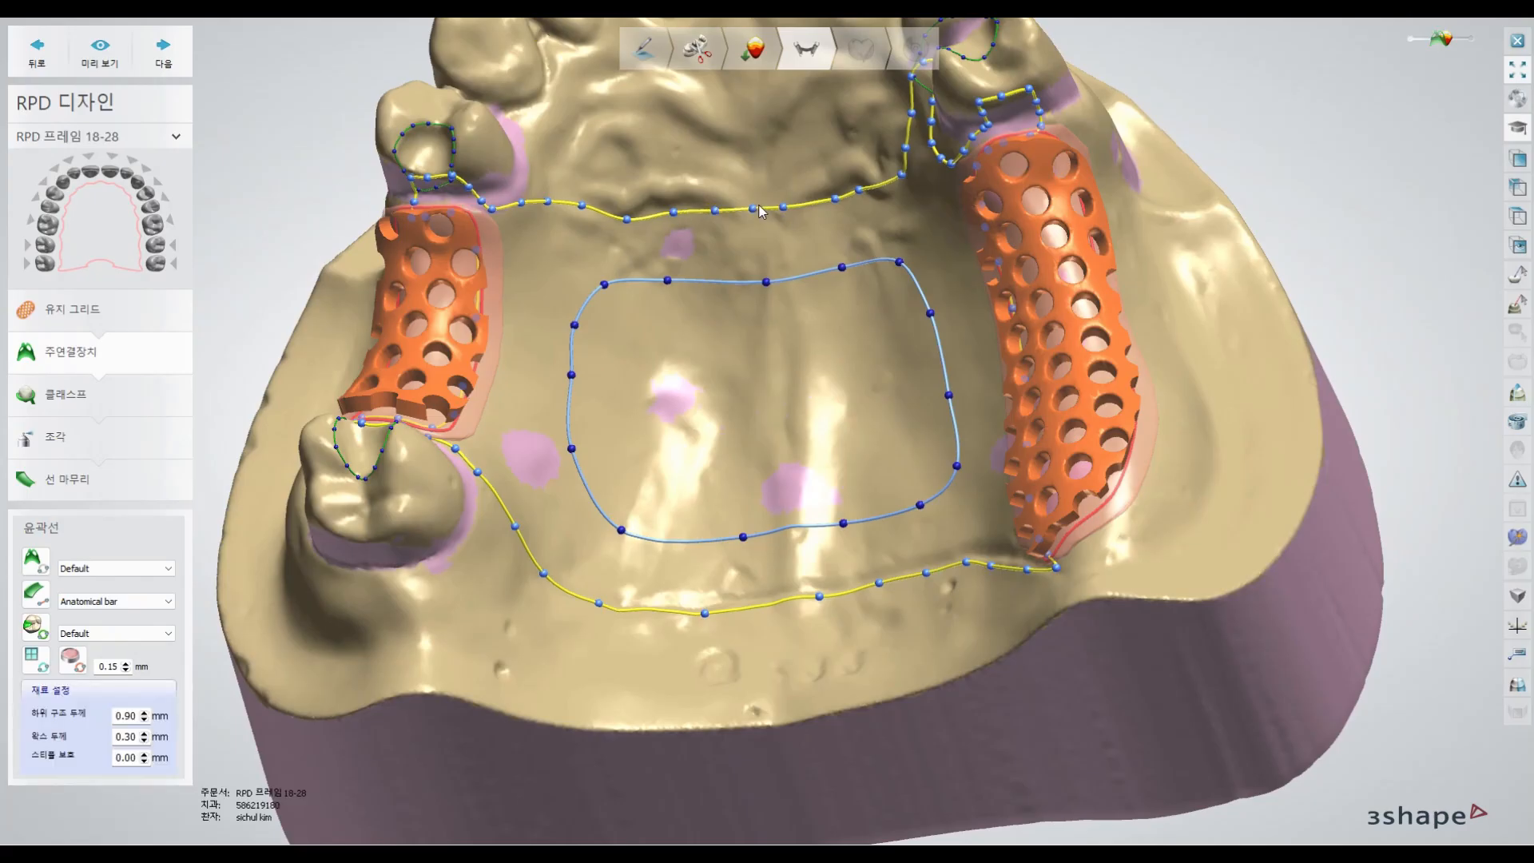
drag(752, 214, 786, 210)
click(124, 58)
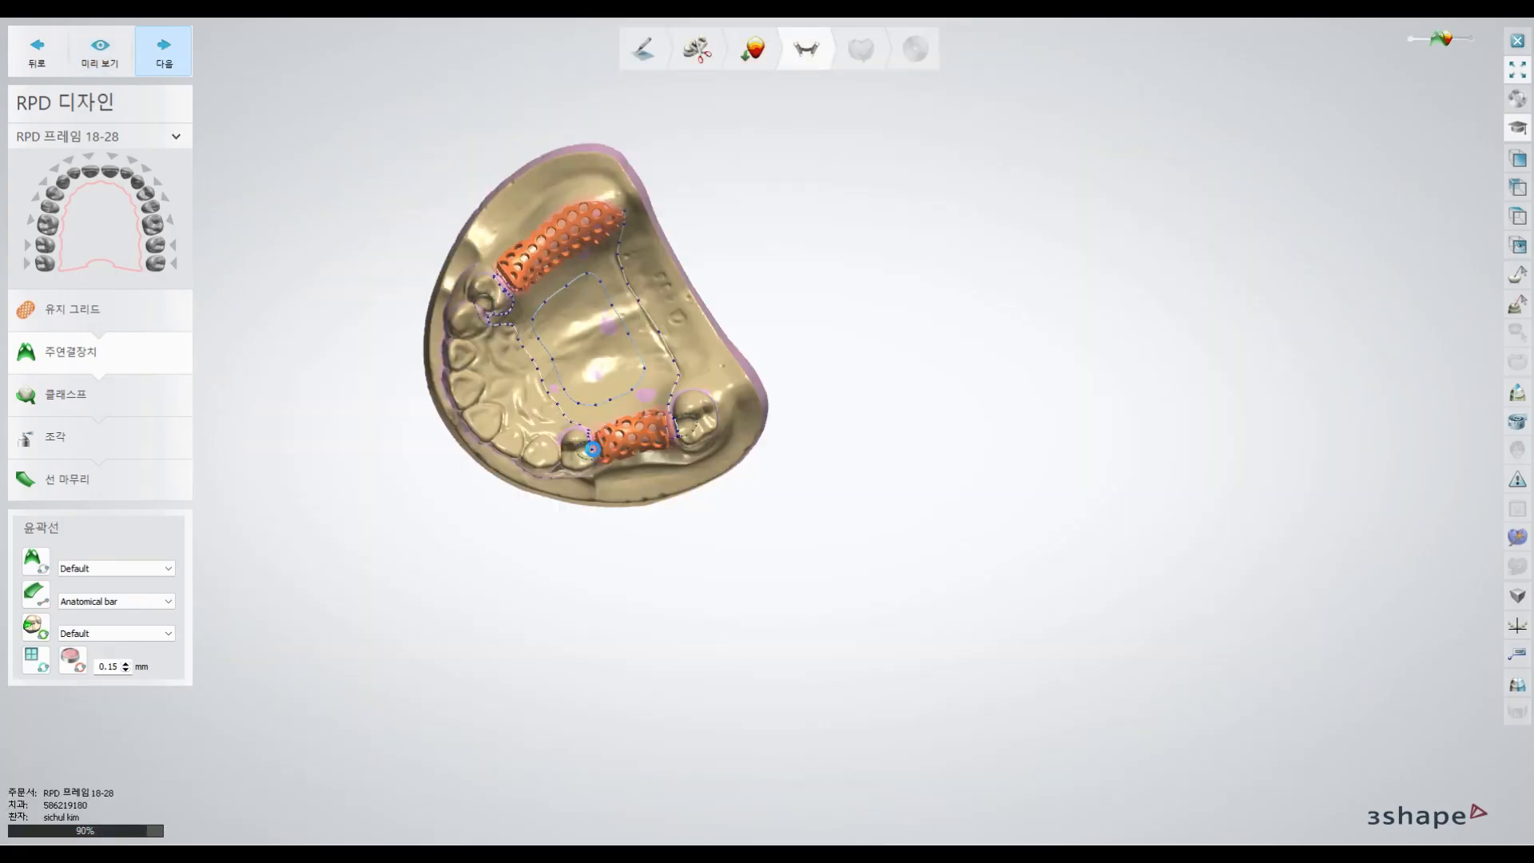
right_drag(554, 392, 452, 489)
scroll(558, 464, up, 6)
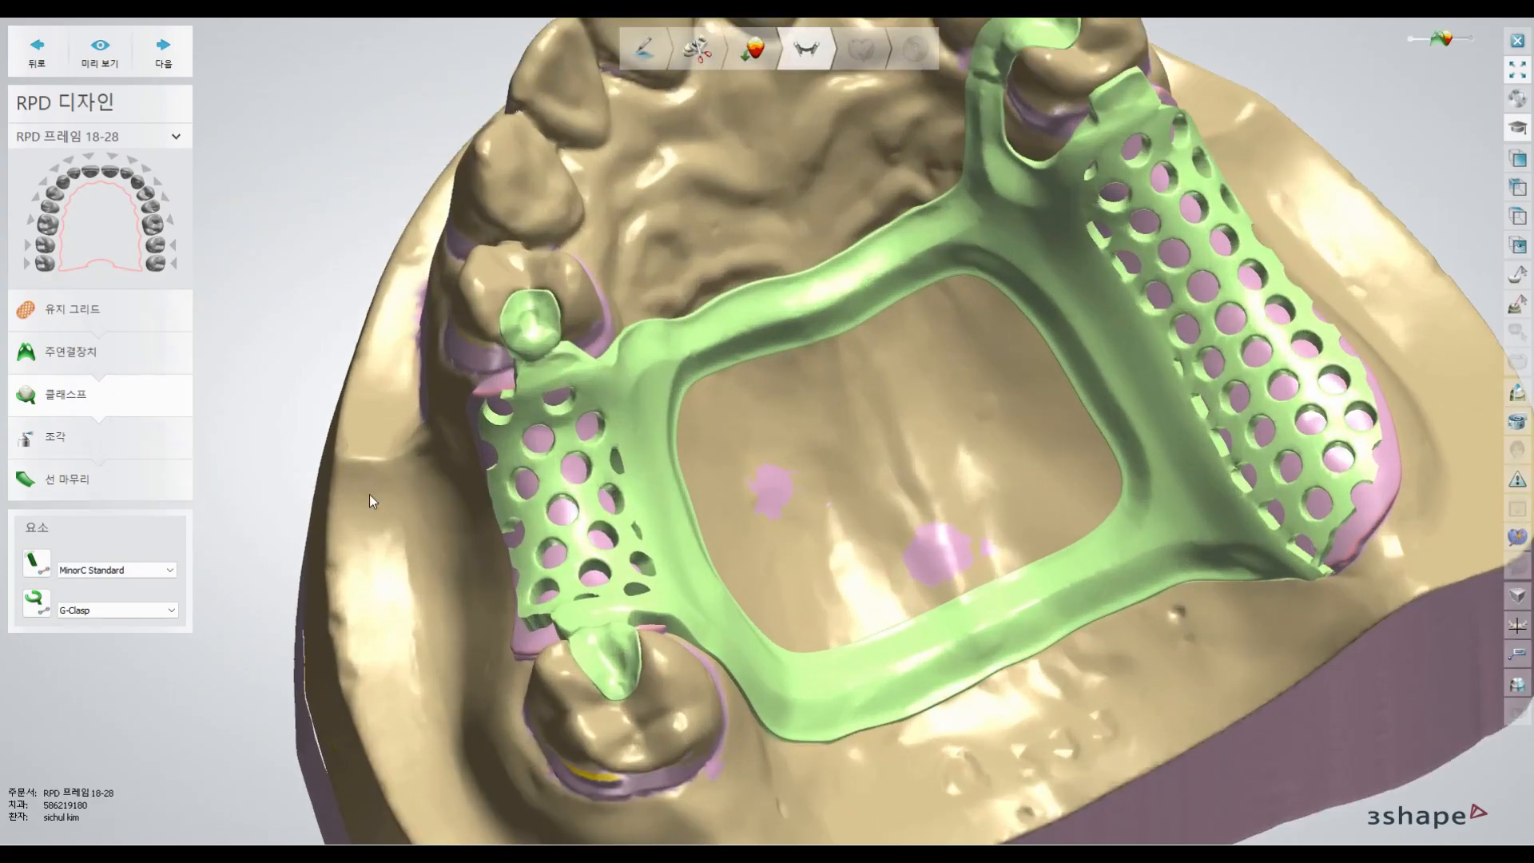
- Choose the G-Clasp type and begin a clasp line along the buccal side of the premolar in front of the short grid
mouse_move(612, 430)
right_down()
mouse_move(707, 411)
mouse_move(620, 430)
right_up()
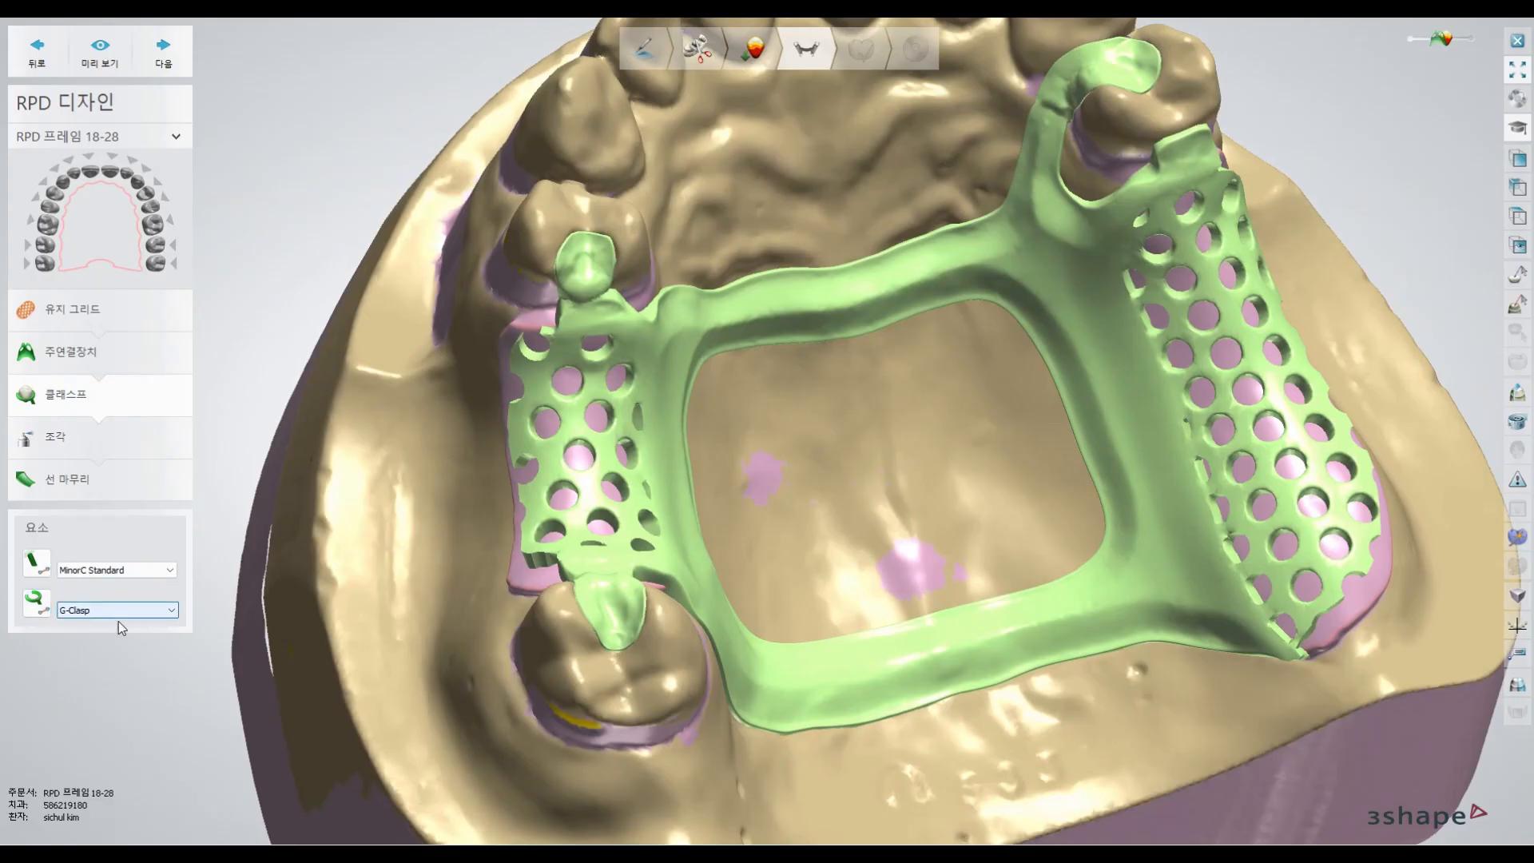
click(141, 611)
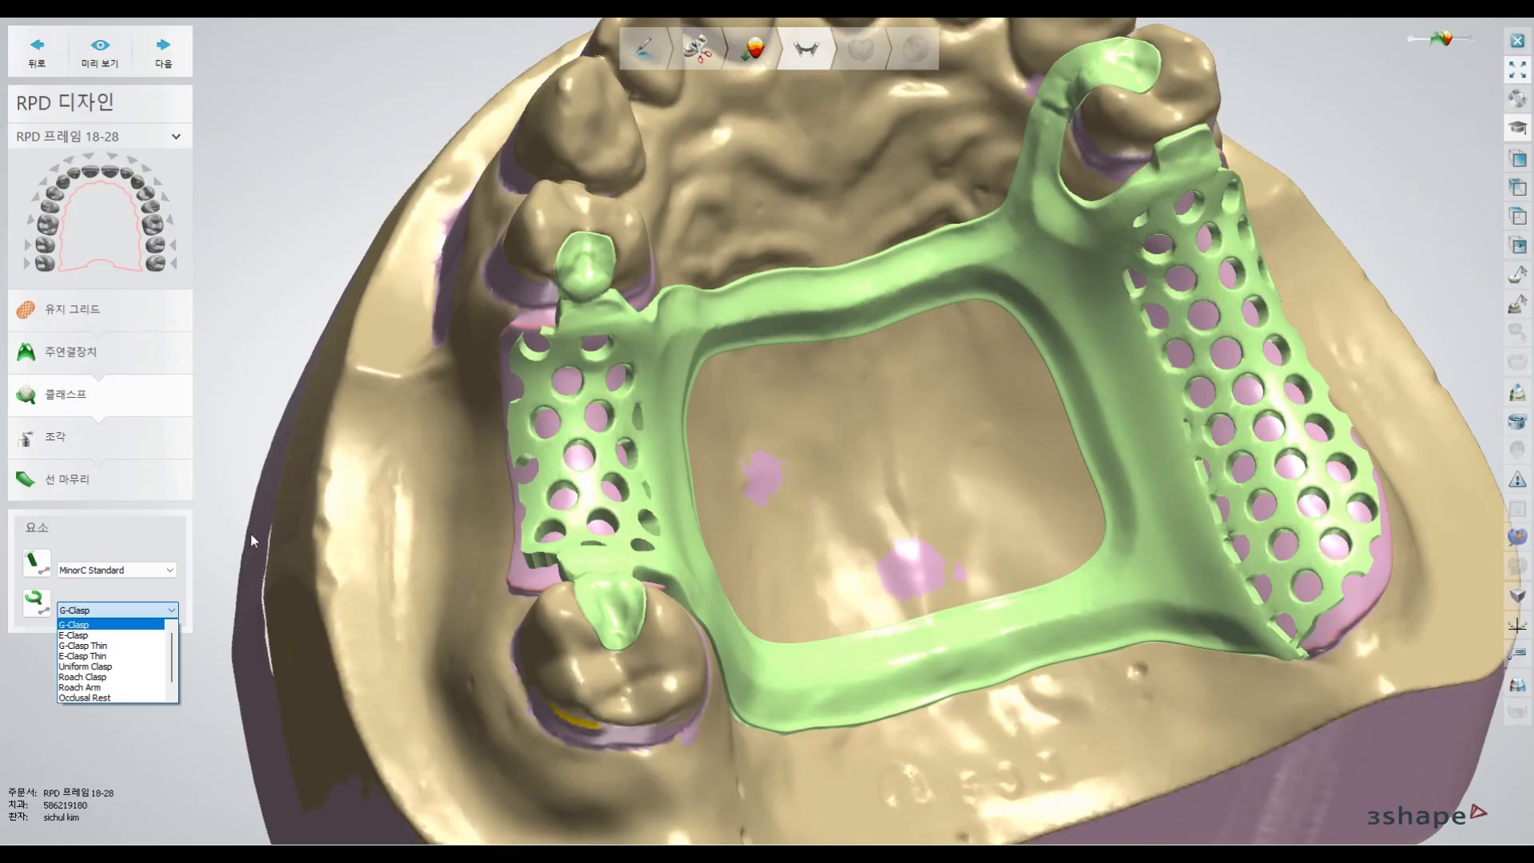
click(127, 631)
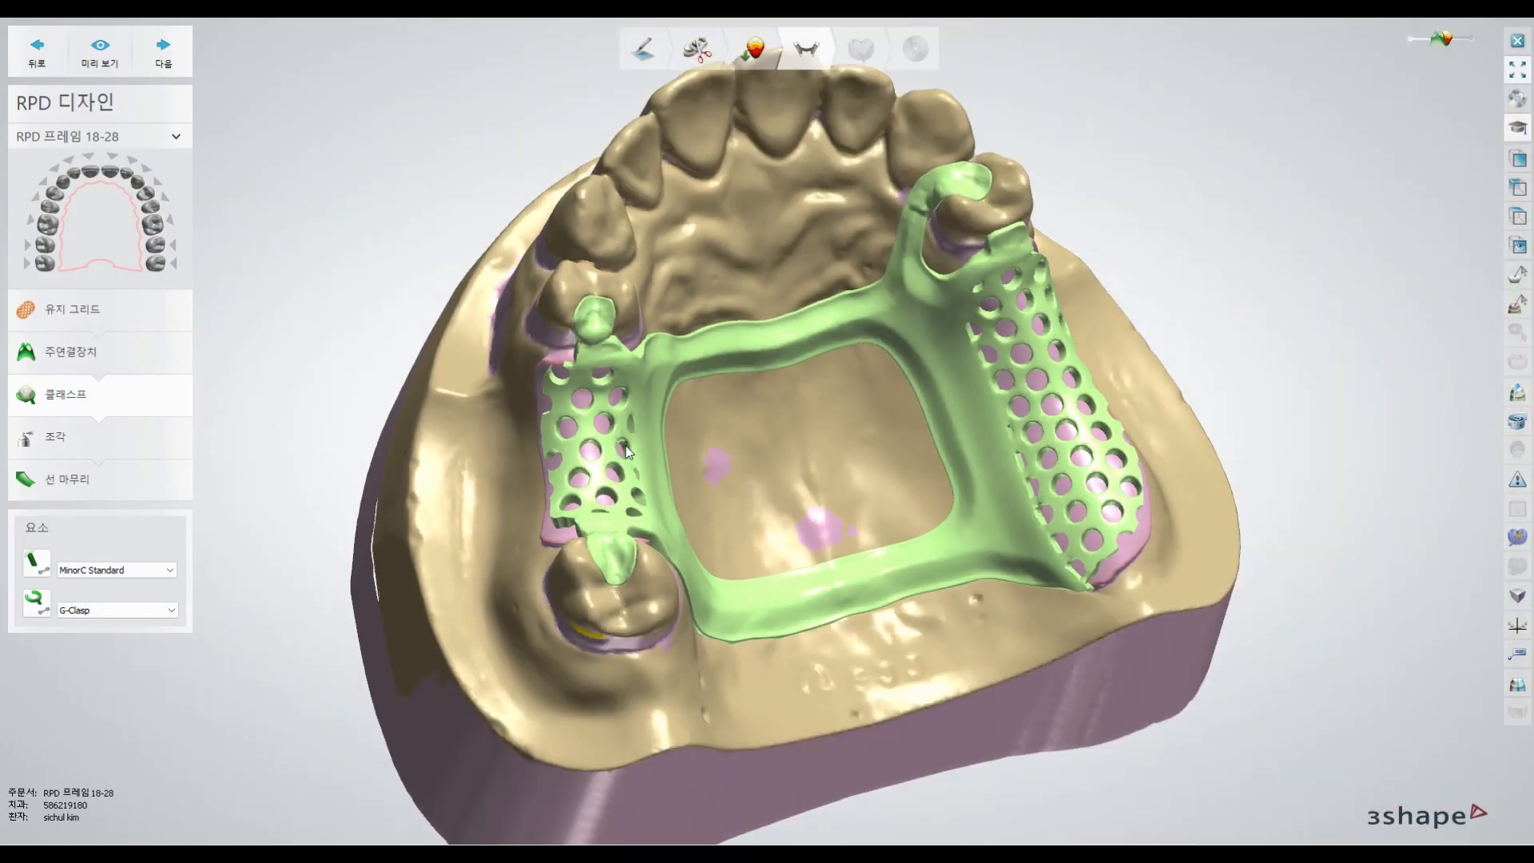
right_drag(627, 452, 841, 411)
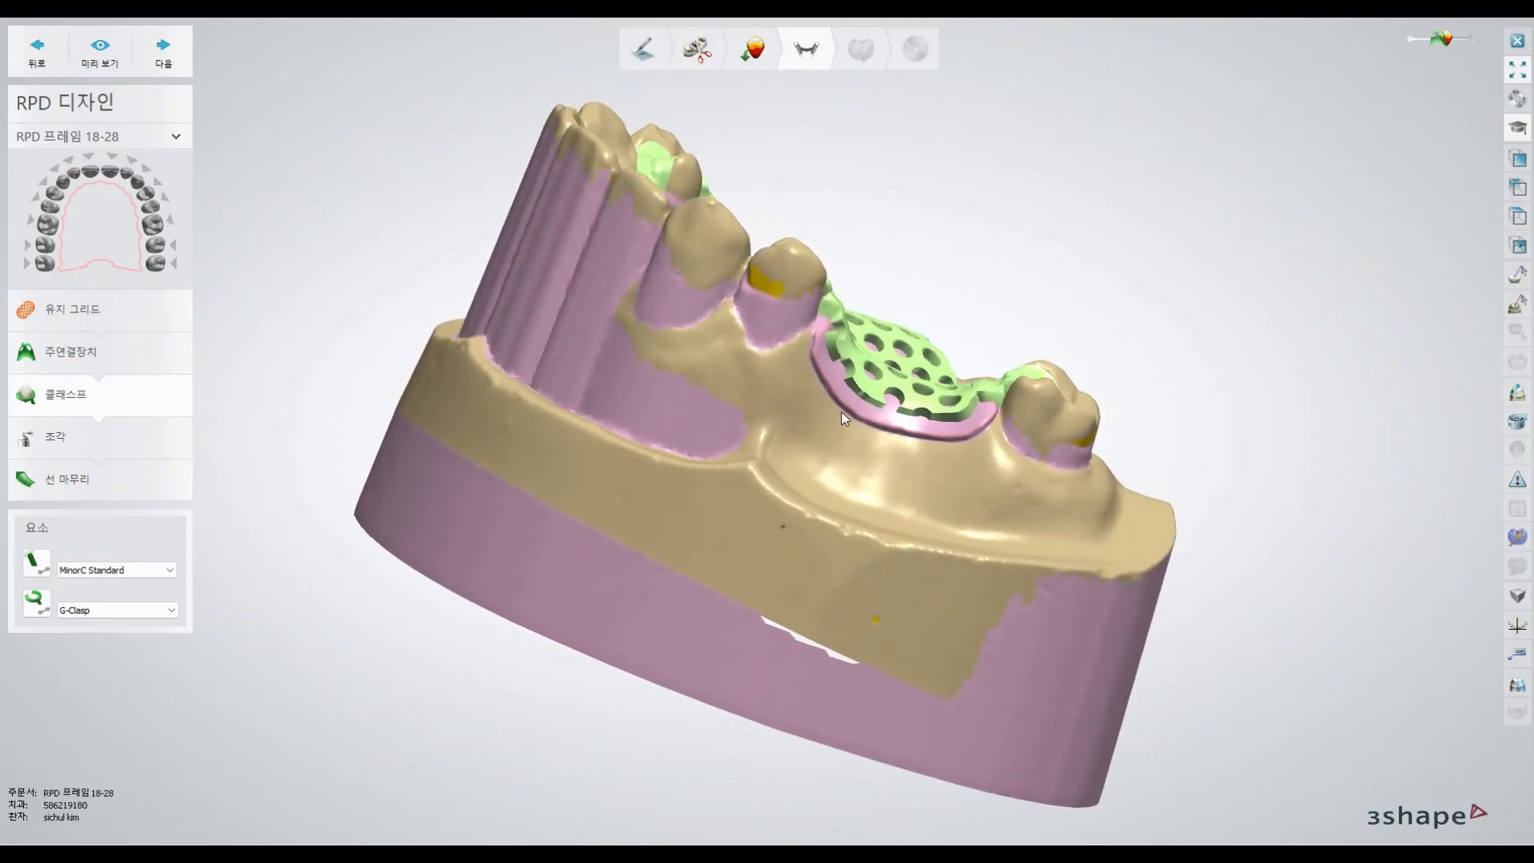
click(36, 605)
right_drag(771, 319, 809, 343)
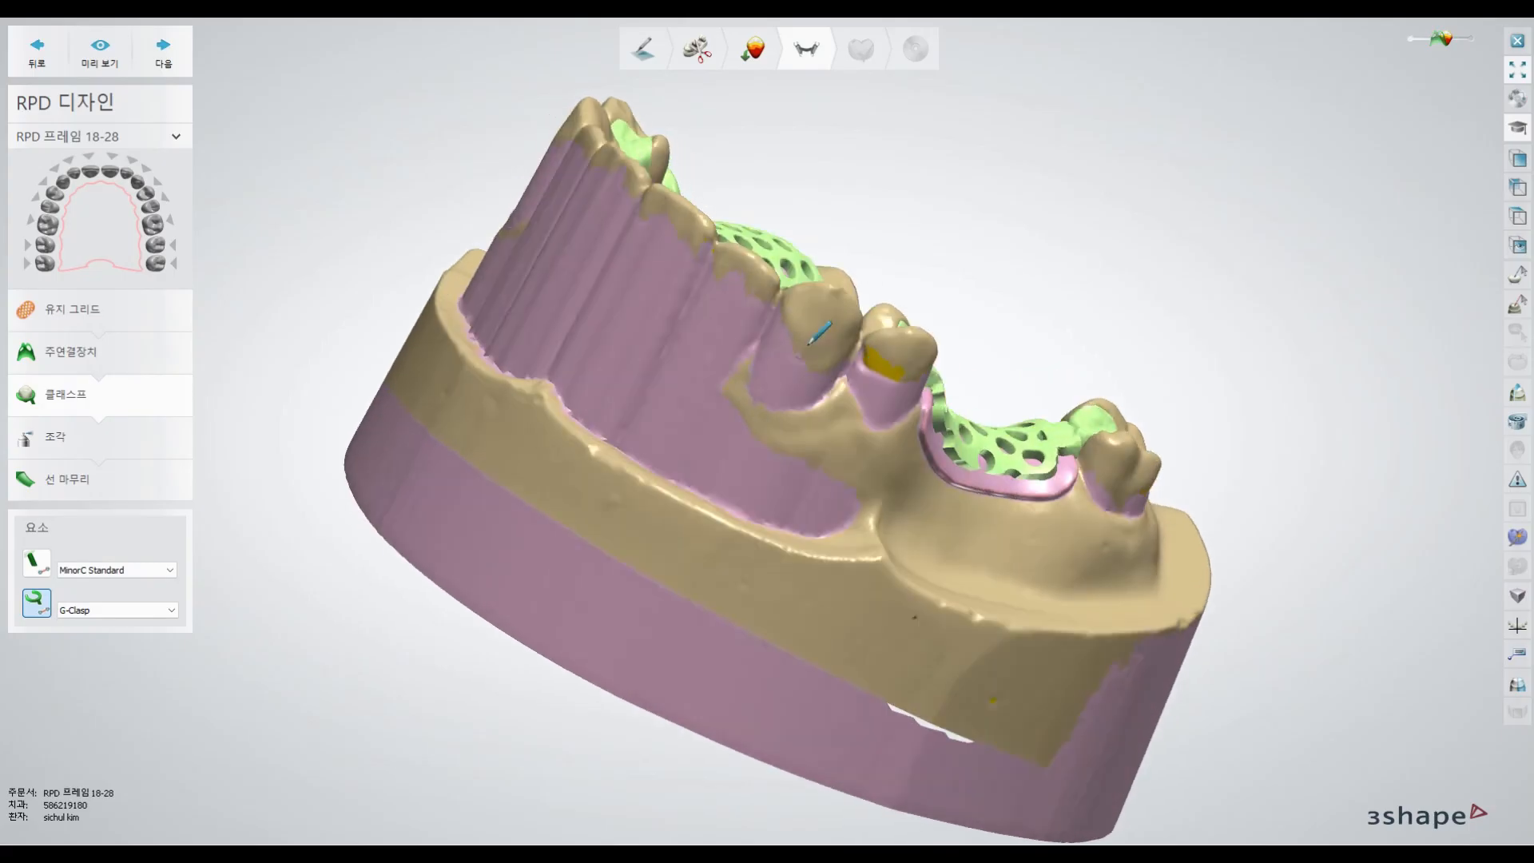
click(863, 357)
click(882, 366)
right_drag(909, 374, 569, 324)
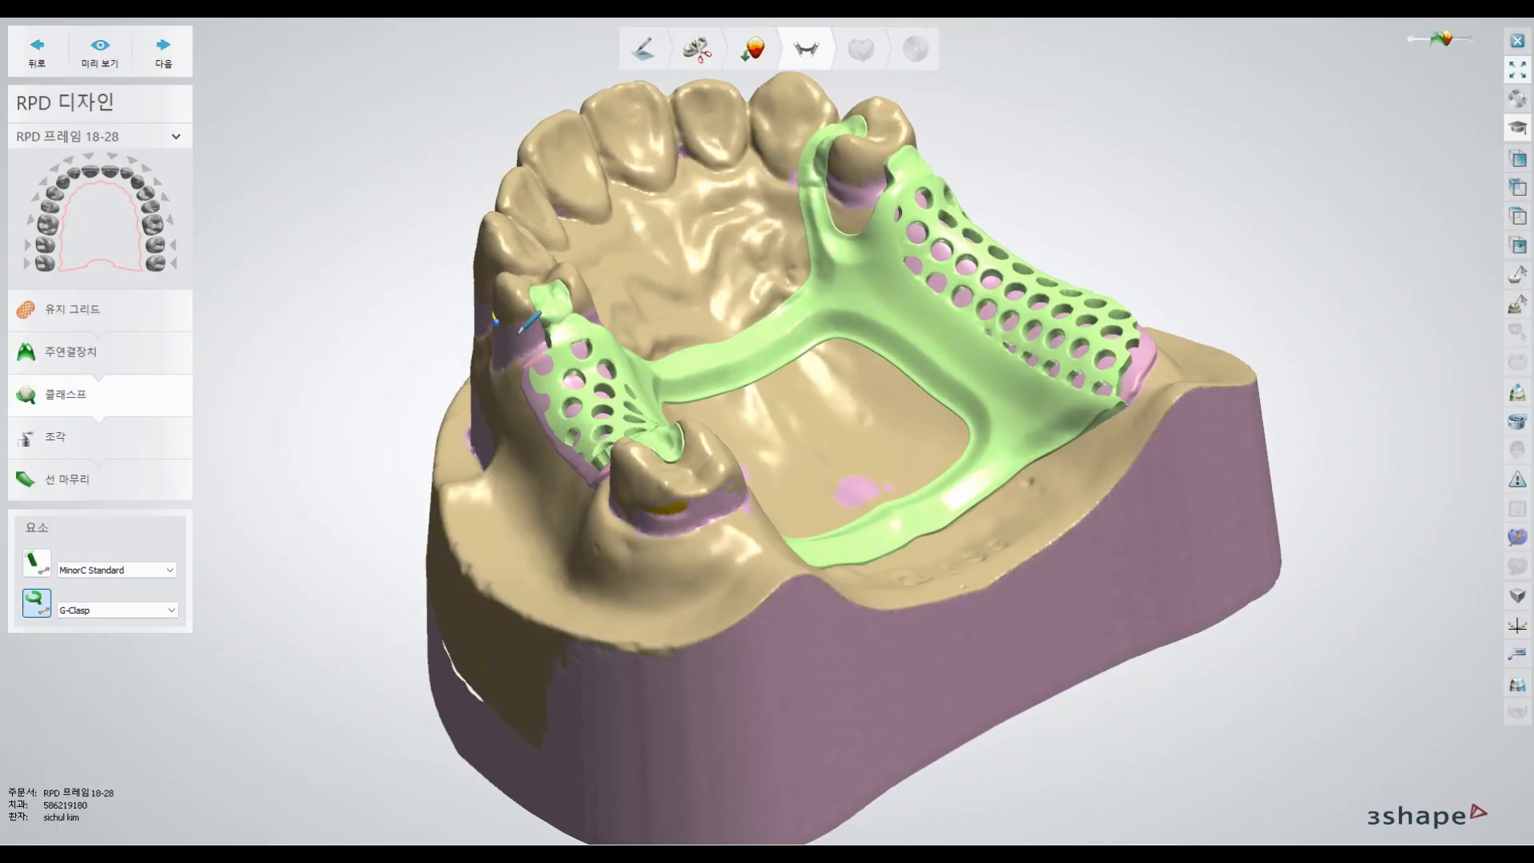
- Carry the clasp line around the premolar's distal side below the rest and finish it on the palatal surface
click(544, 330)
click(566, 323)
right_drag(644, 310, 595, 286)
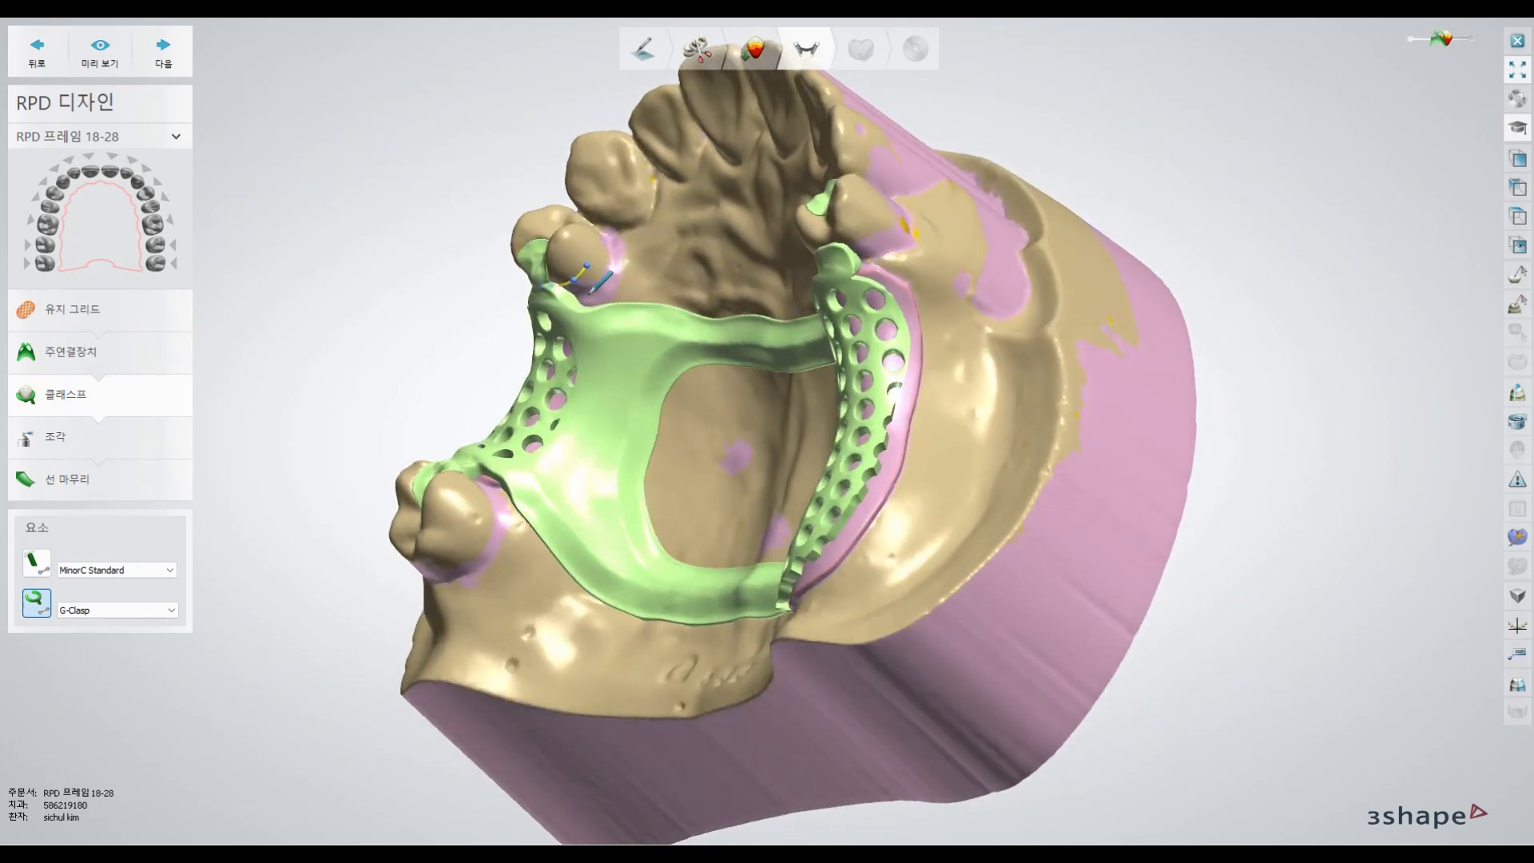
click(595, 247)
double_click(598, 238)
- Taper the tip of the premolar clasp's buccal arm by reducing its cross-section at the end point near the canine
right_drag(625, 328, 777, 334)
scroll(945, 334, up, 3)
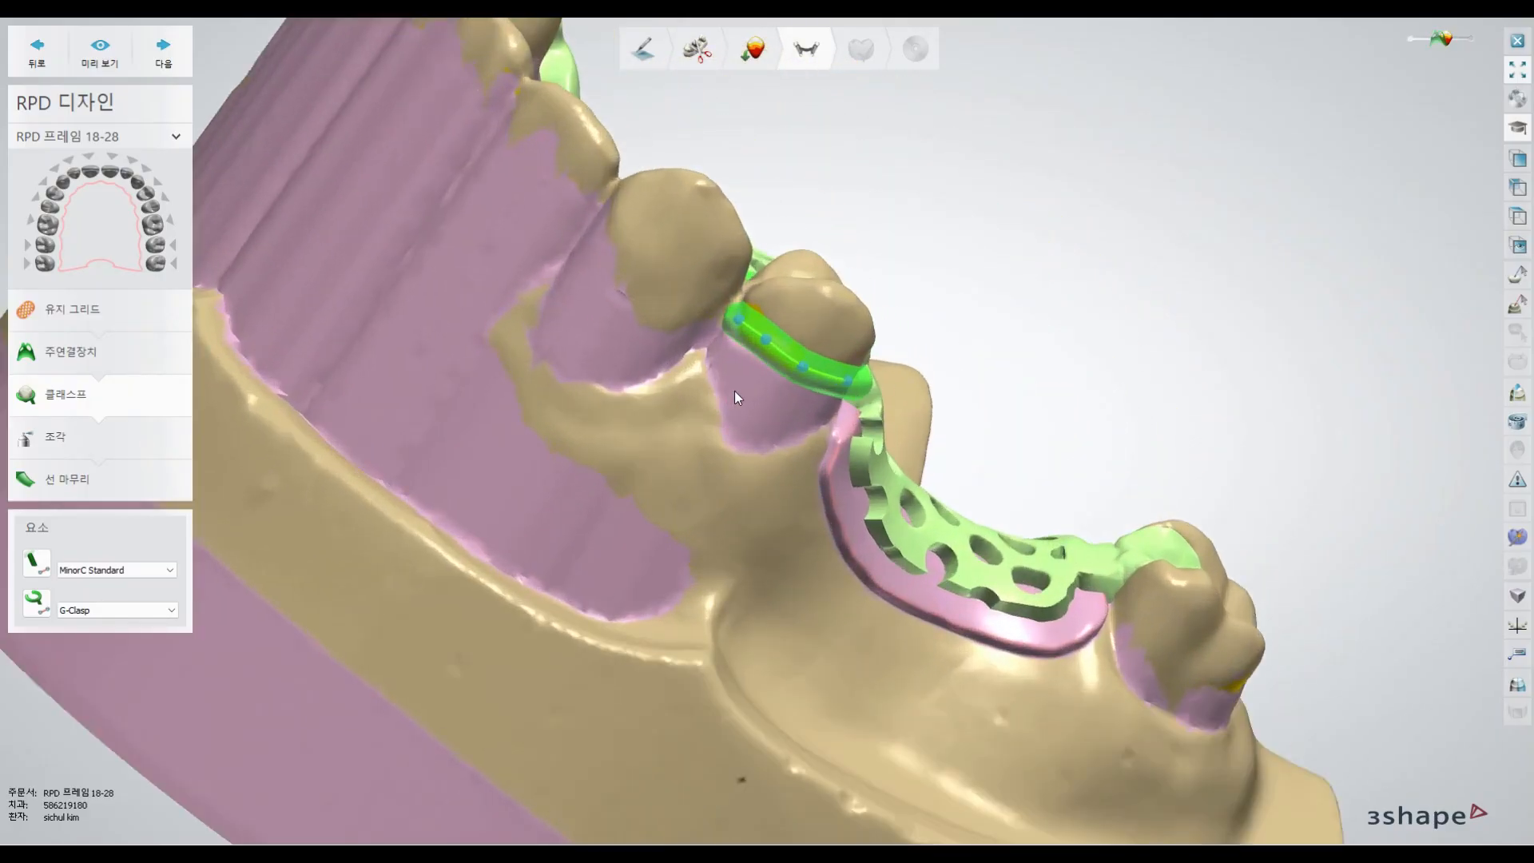
scroll(786, 329, down, 2)
scroll(719, 330, up, 2)
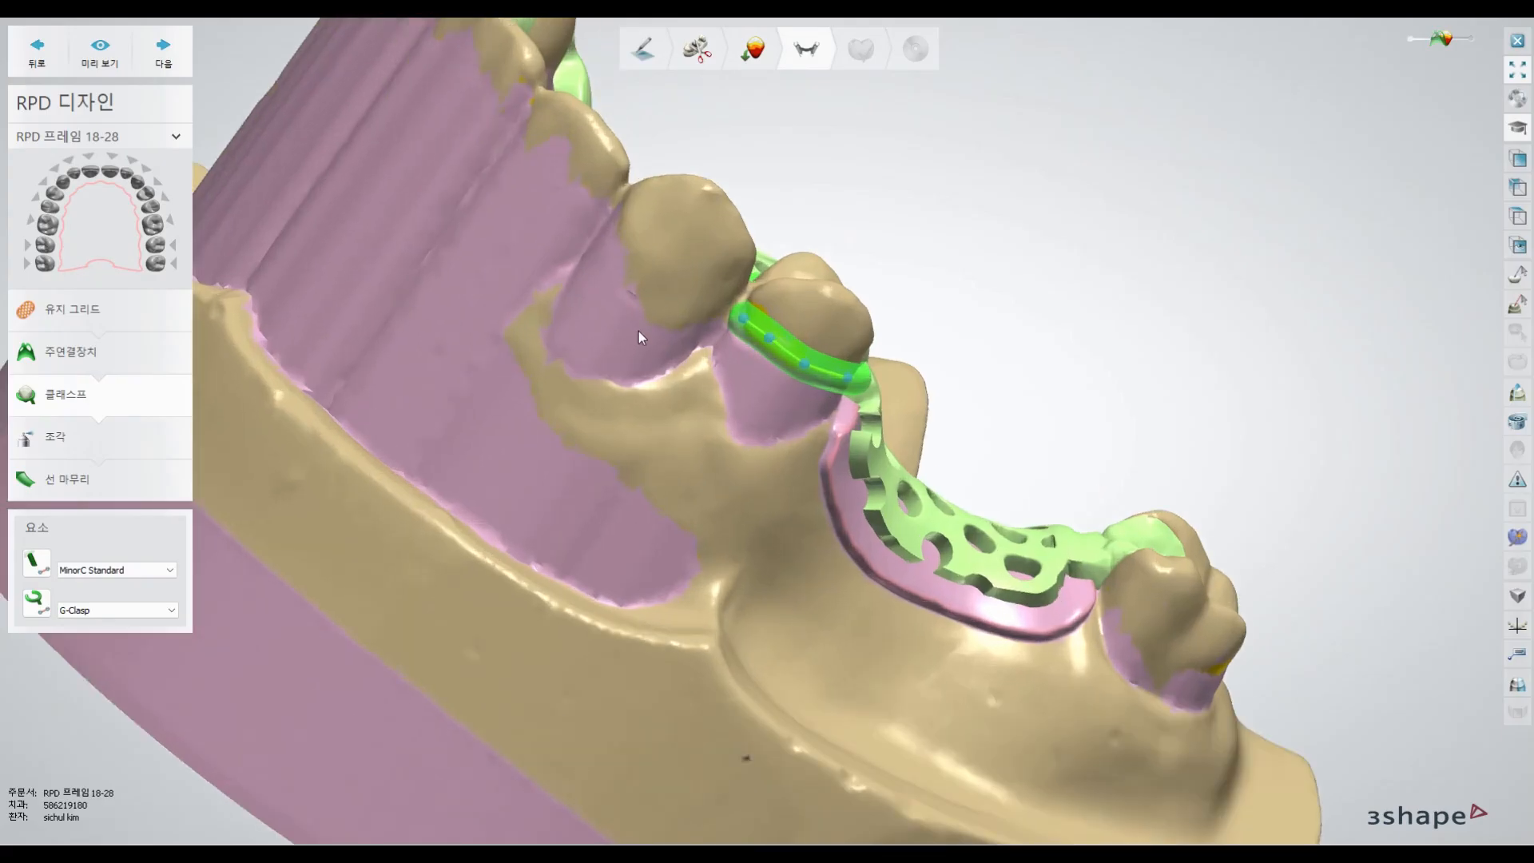
right_drag(871, 396, 1041, 391)
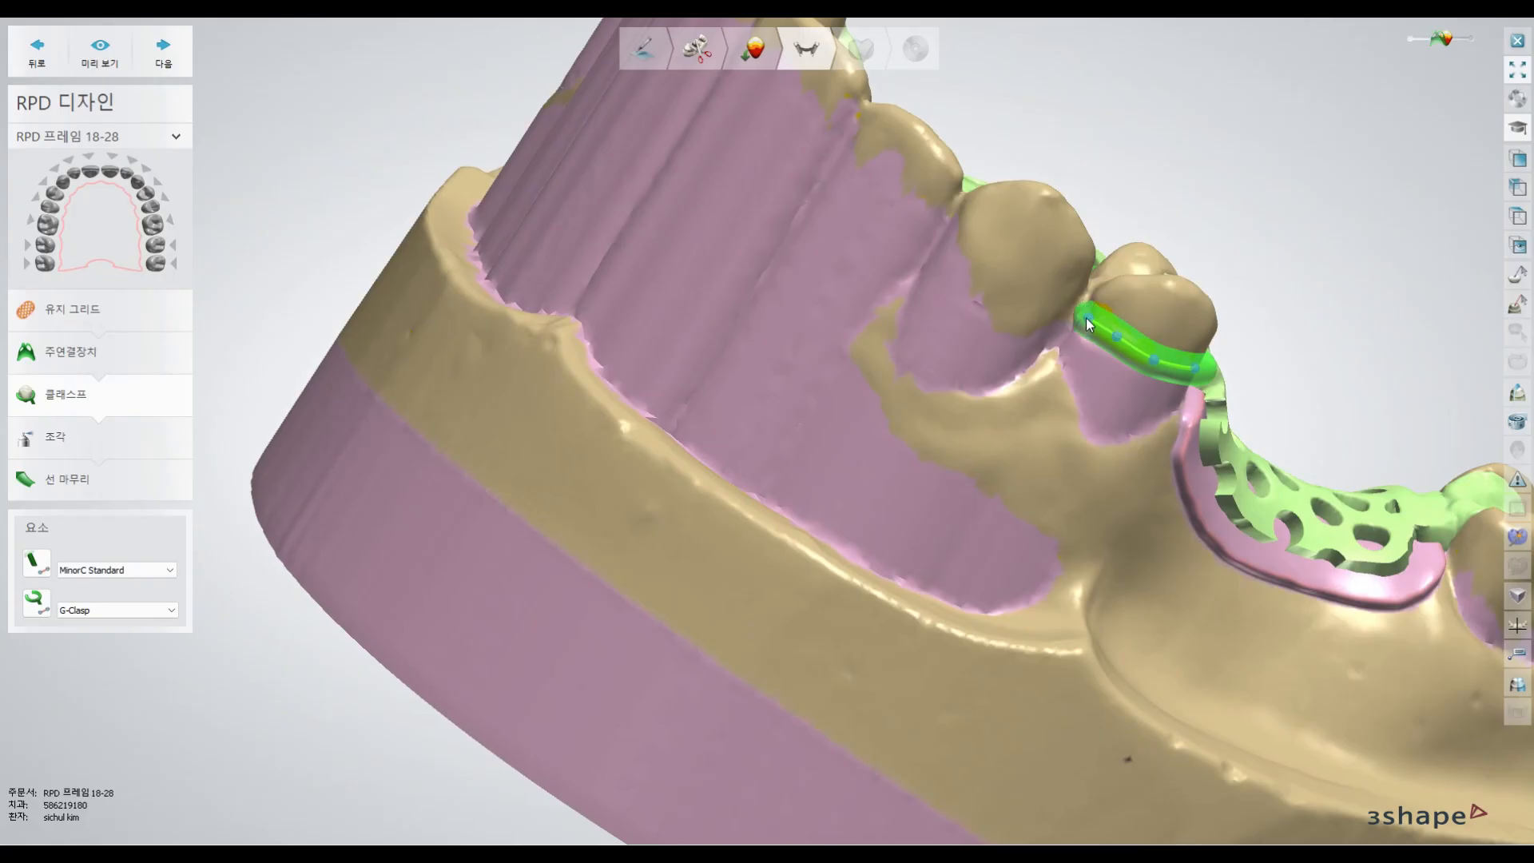
mouse_move(1149, 335)
right_down()
mouse_move(1120, 376)
mouse_move(1147, 331)
right_up()
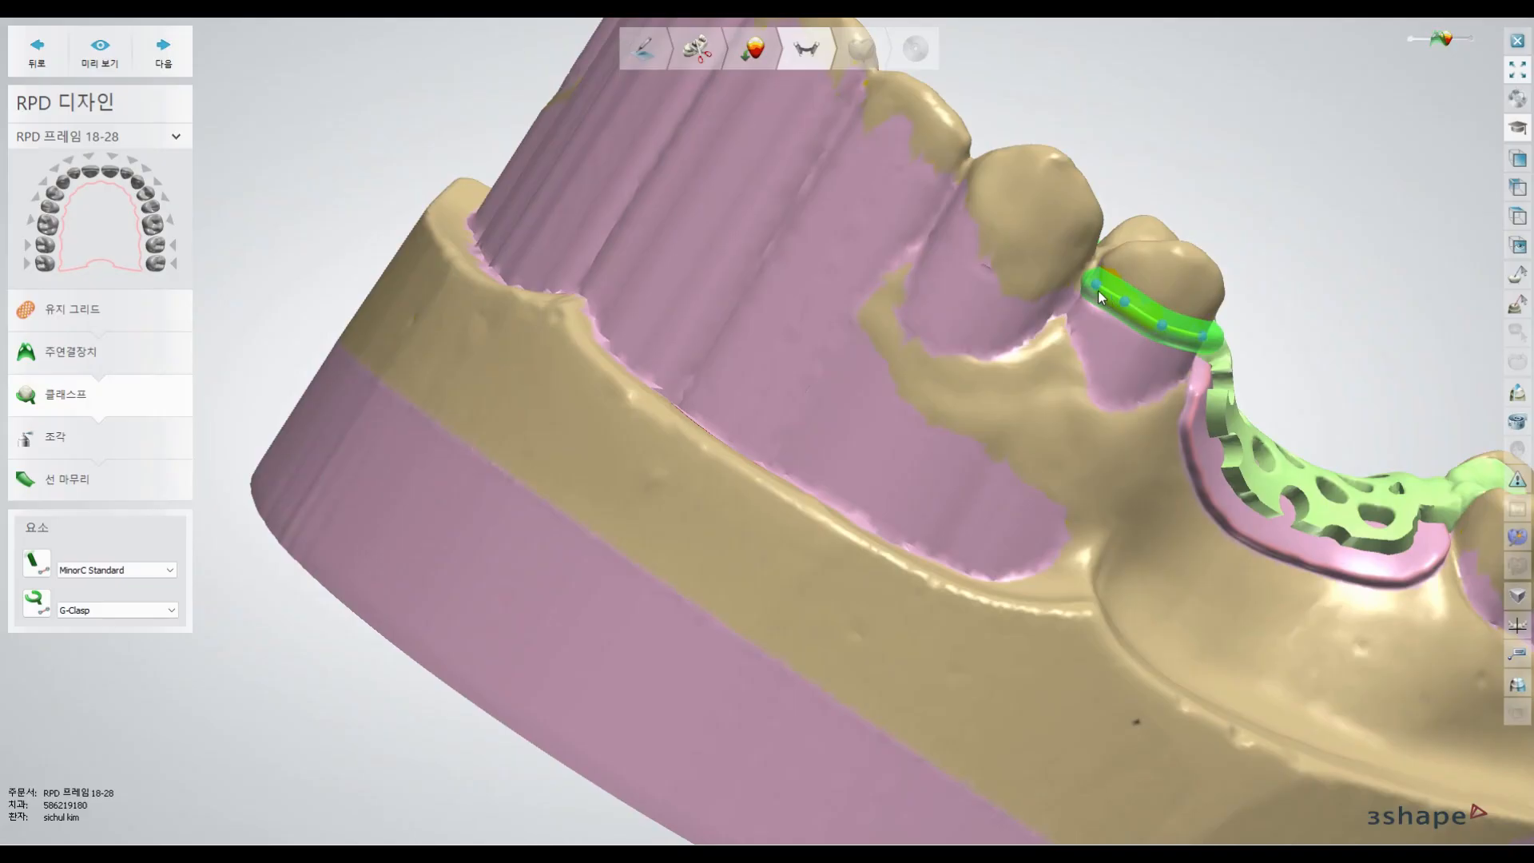
scroll(1093, 281, down, 2)
scroll(1091, 286, up, 5)
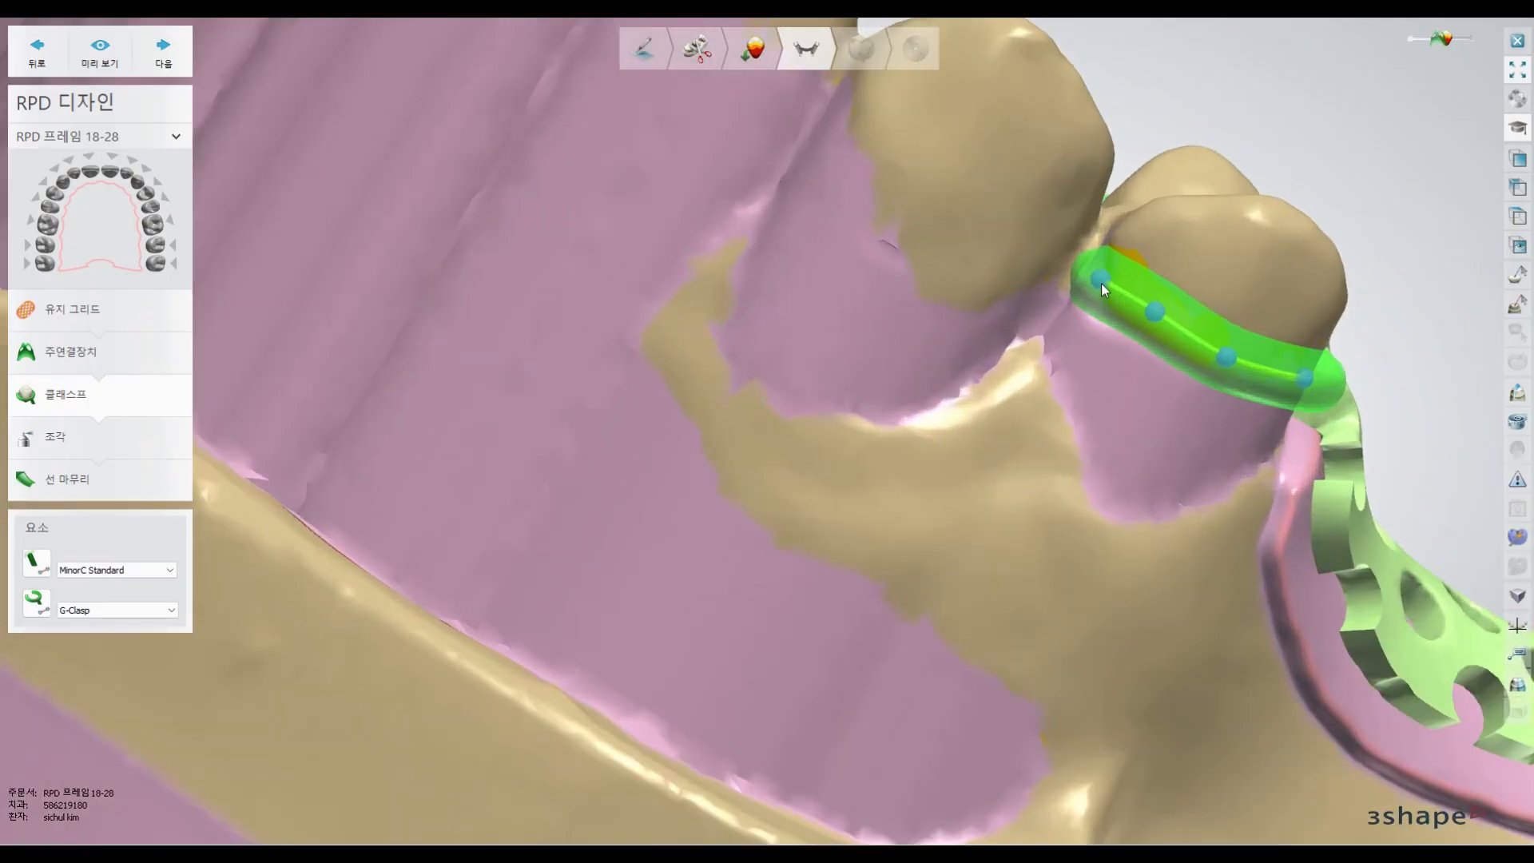
mouse_move(1101, 283)
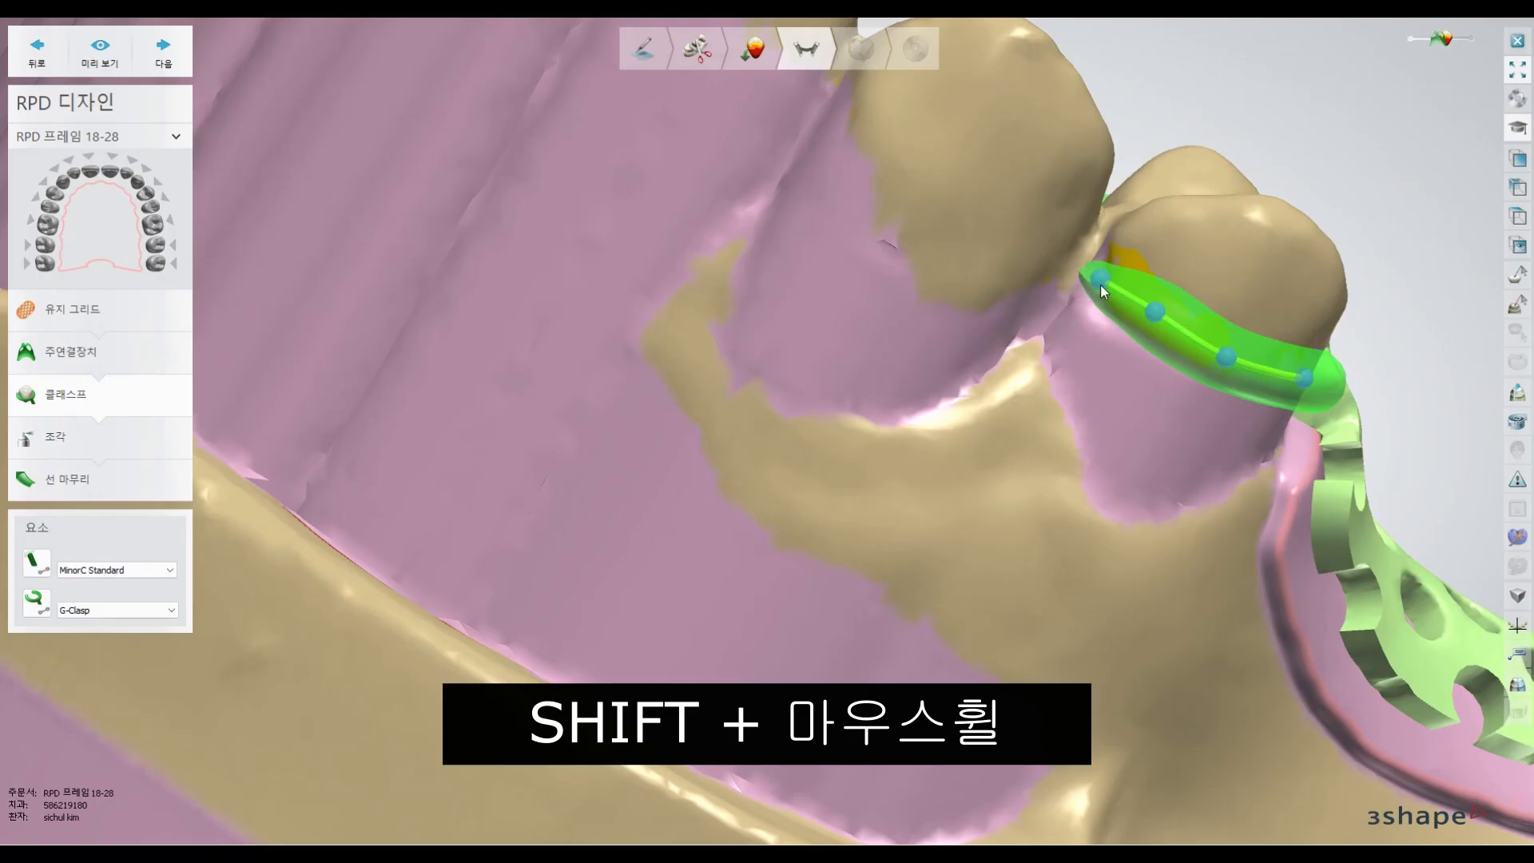
shift+scroll(1103, 292, down, 3)
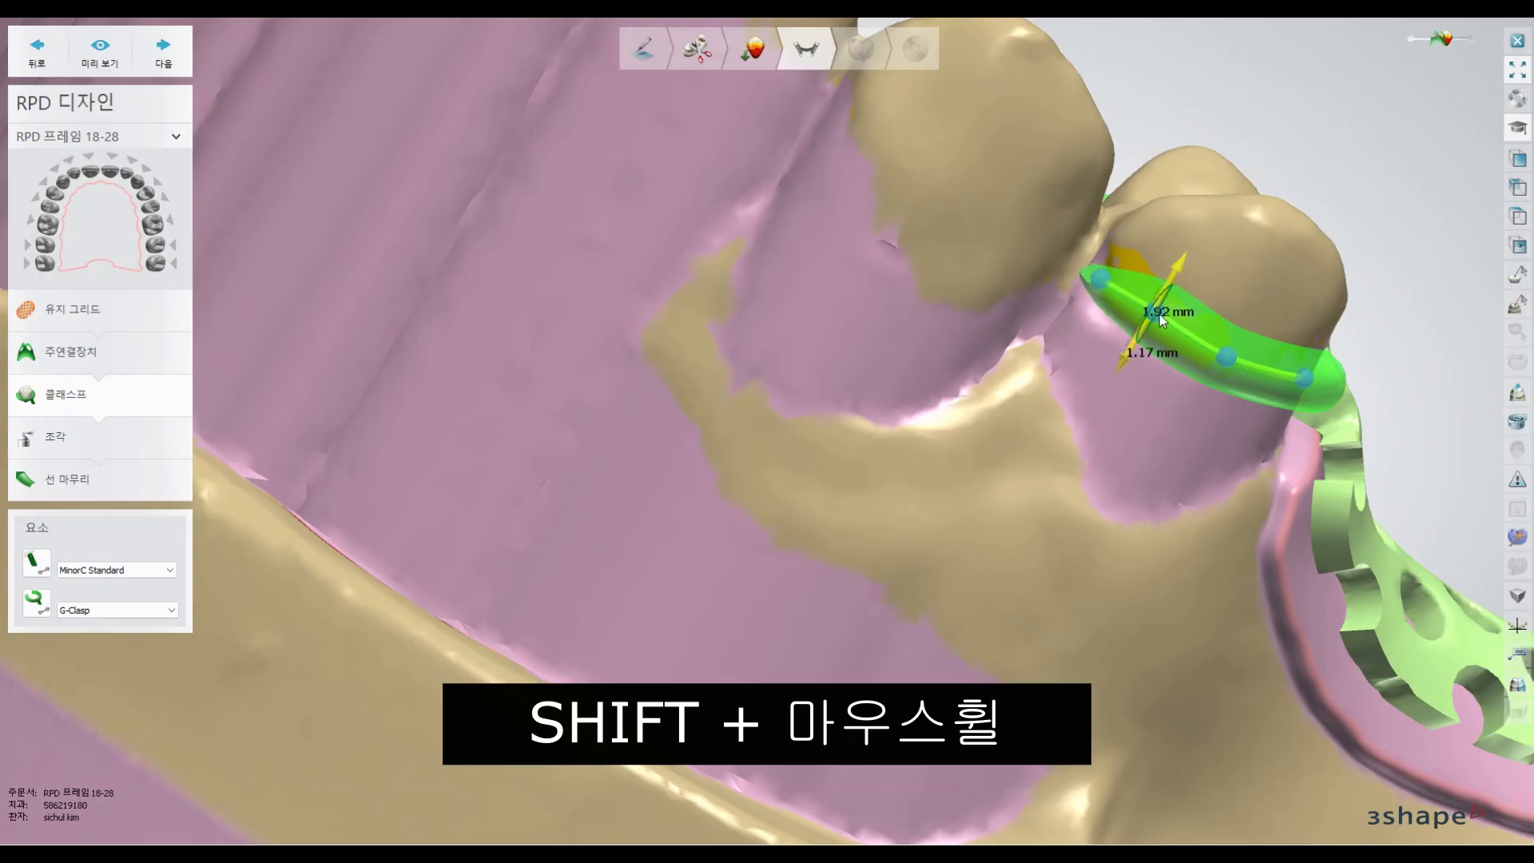
- Thicken the buccal clasp arm at its control points toward the grid end
mouse_move(1232, 366)
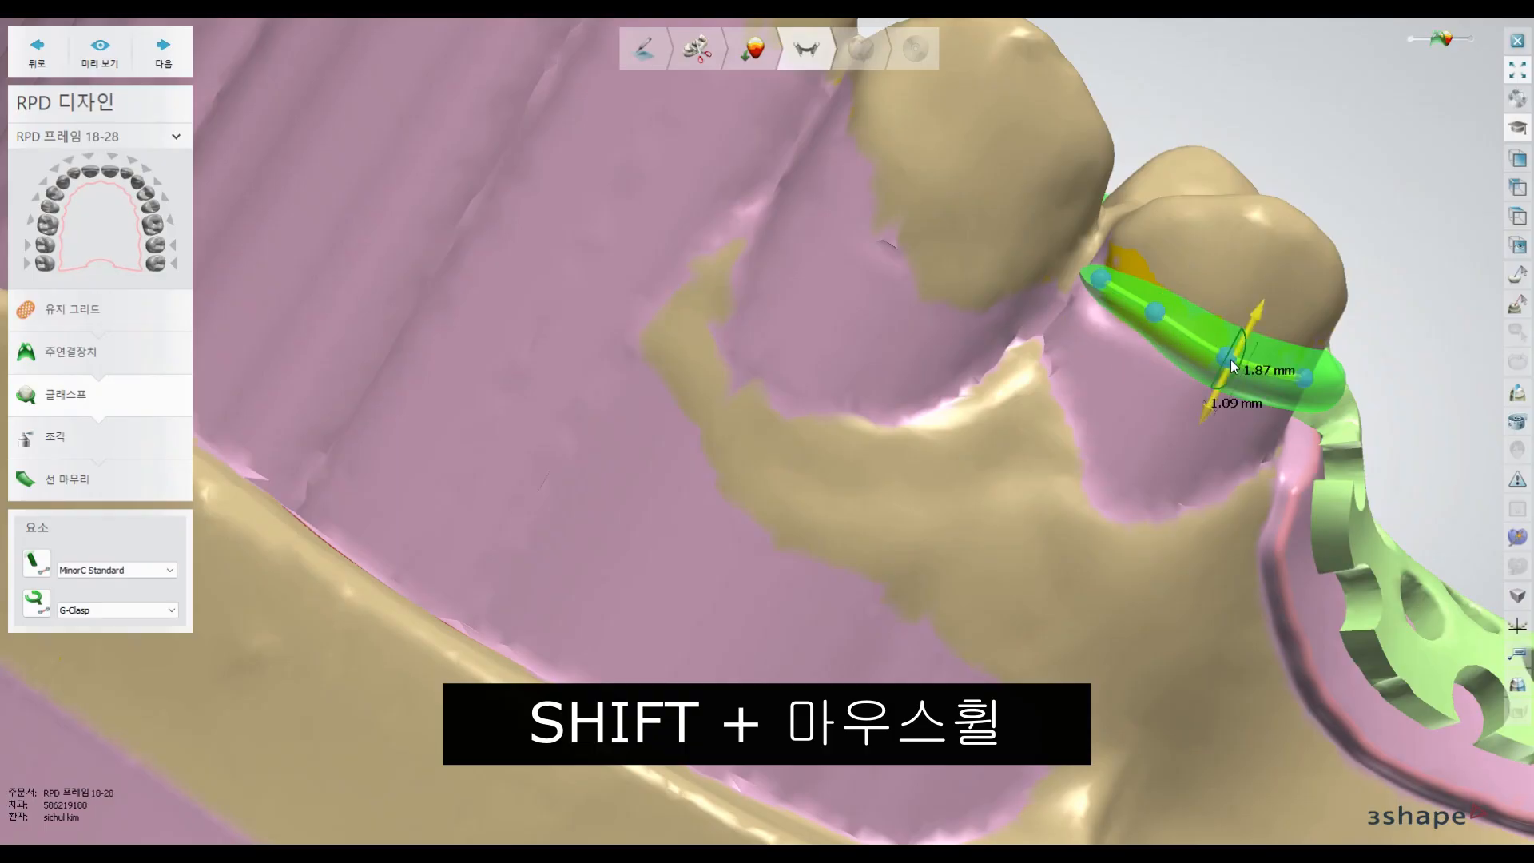
shift+scroll(1230, 360, up, 2)
right_drag(1299, 410, 1036, 434)
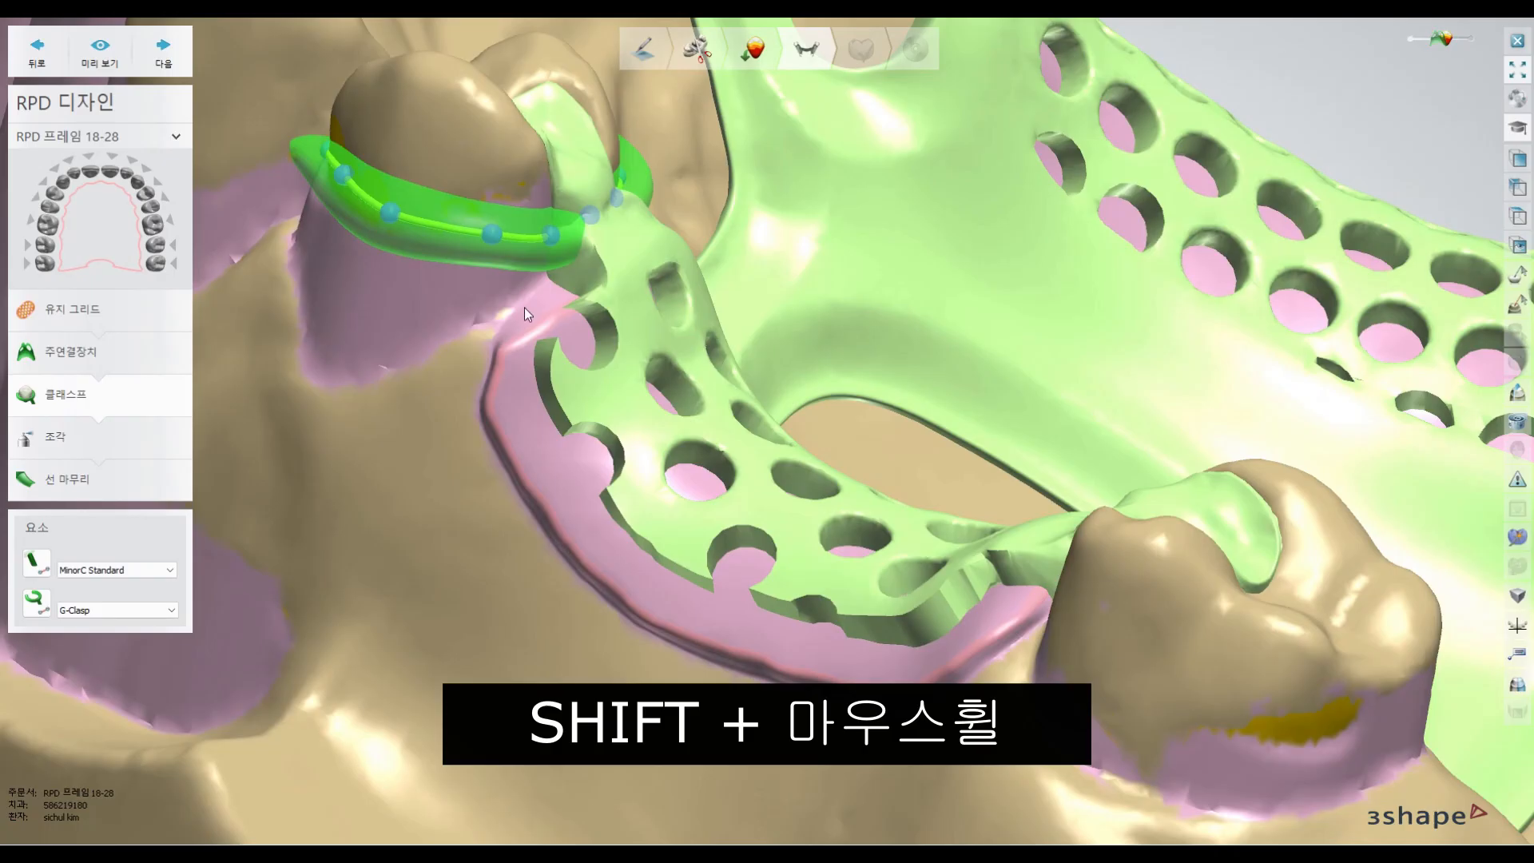
mouse_move(549, 245)
shift+scroll(549, 246, up, 2)
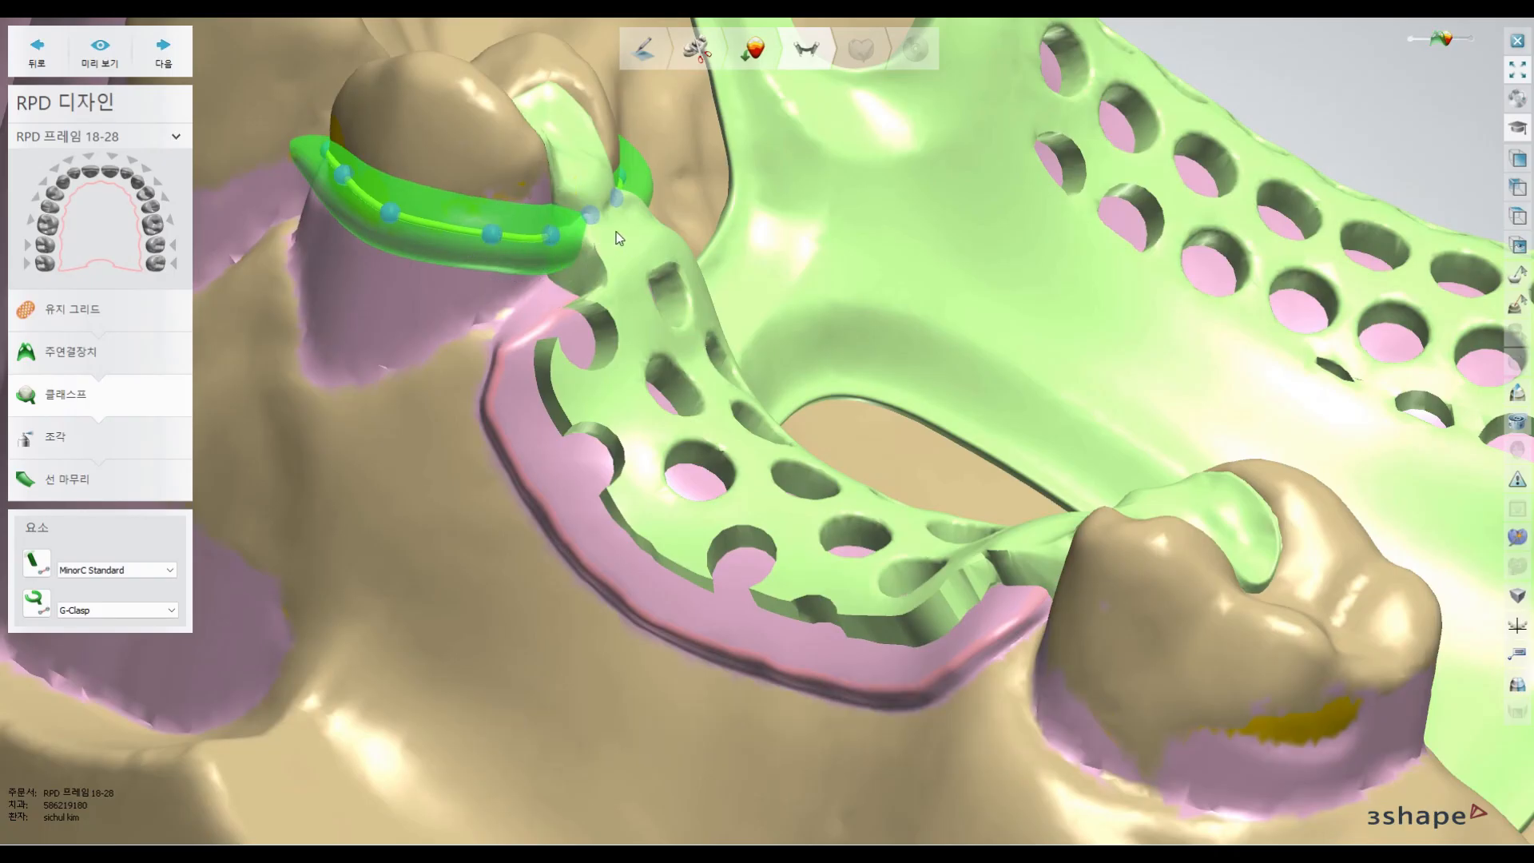
- Examine the palatal arm of the premolar clasp and its cross-section at the control points from several angles
right_drag(617, 237, 764, 276)
mouse_move(527, 211)
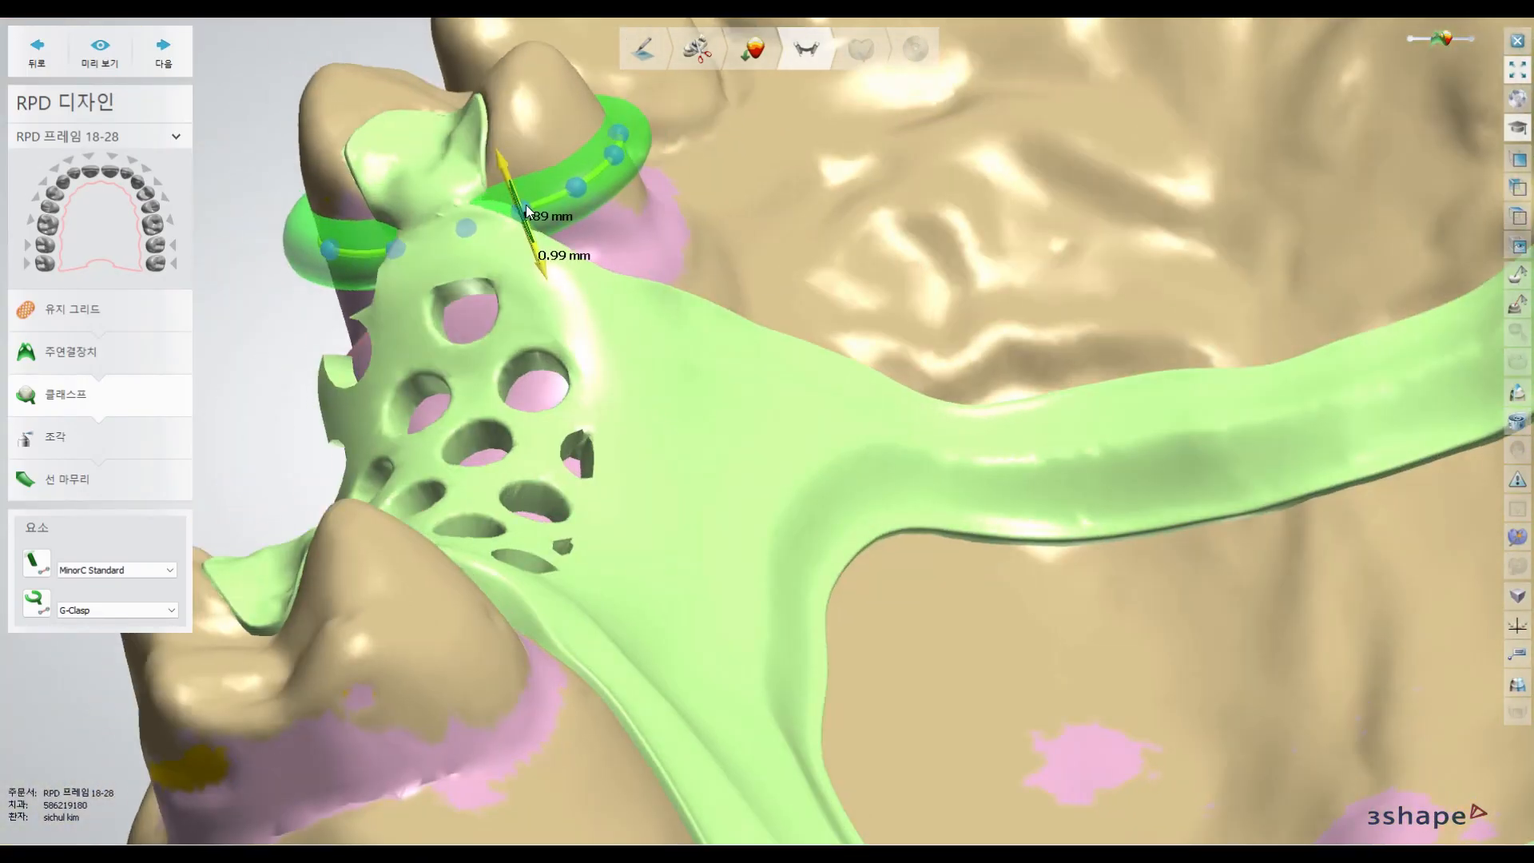
mouse_move(578, 200)
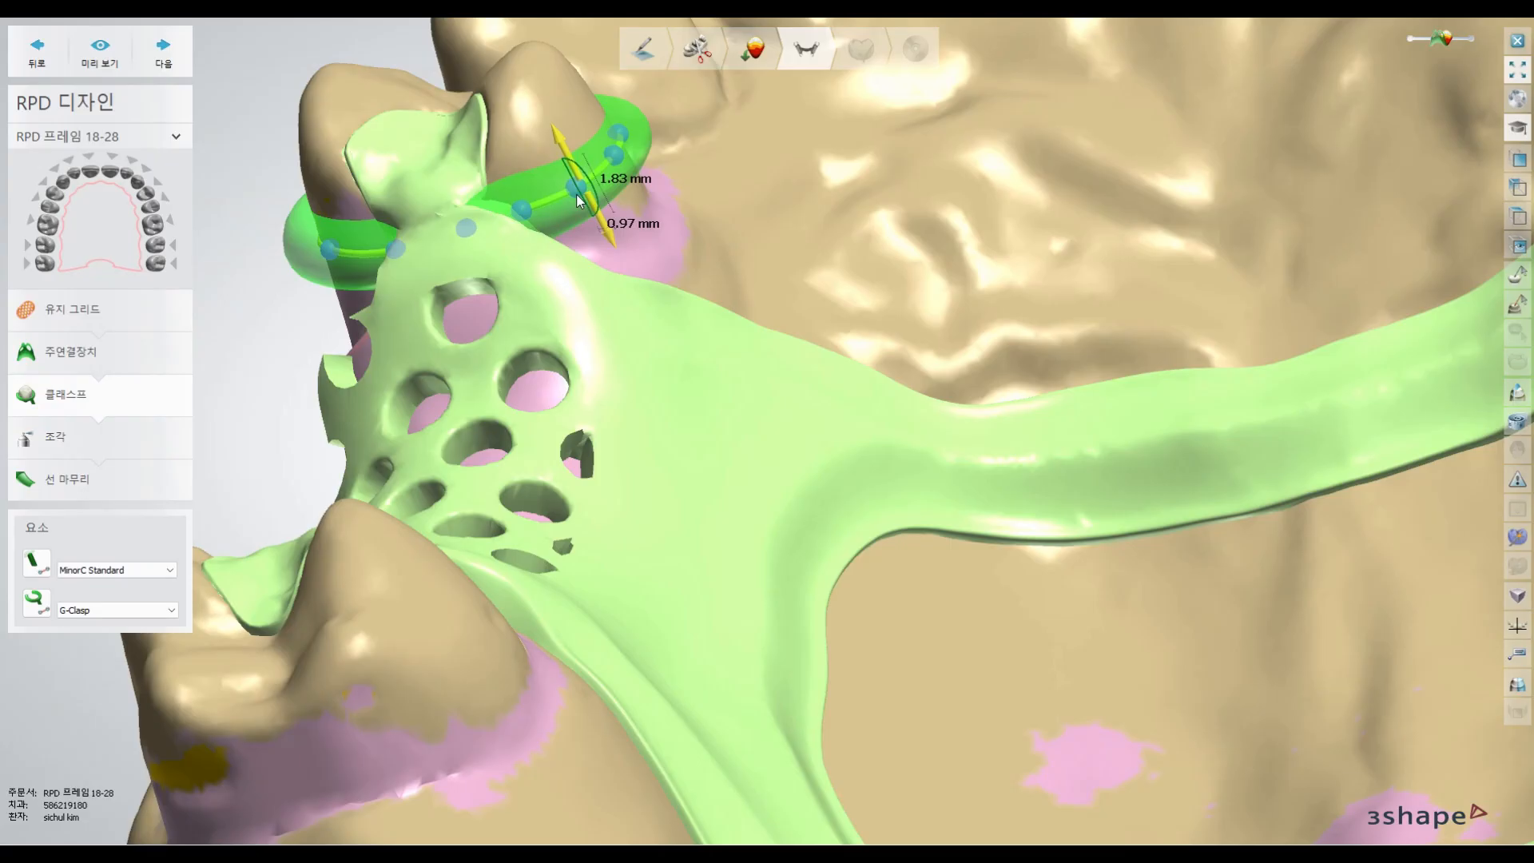
right_drag(579, 200, 687, 203)
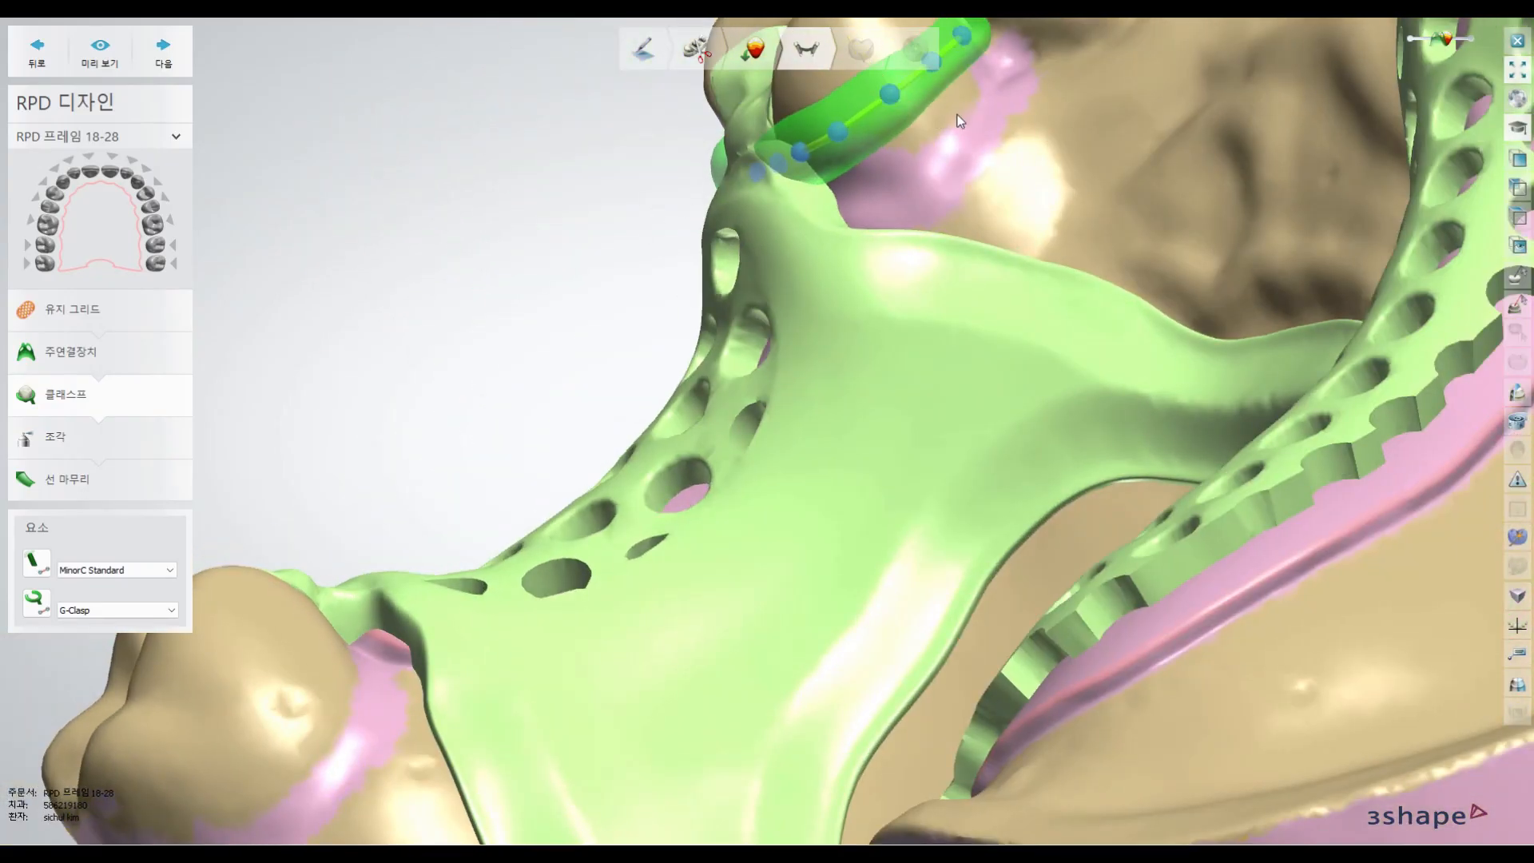
right_drag(999, 127, 951, 361)
mouse_move(860, 246)
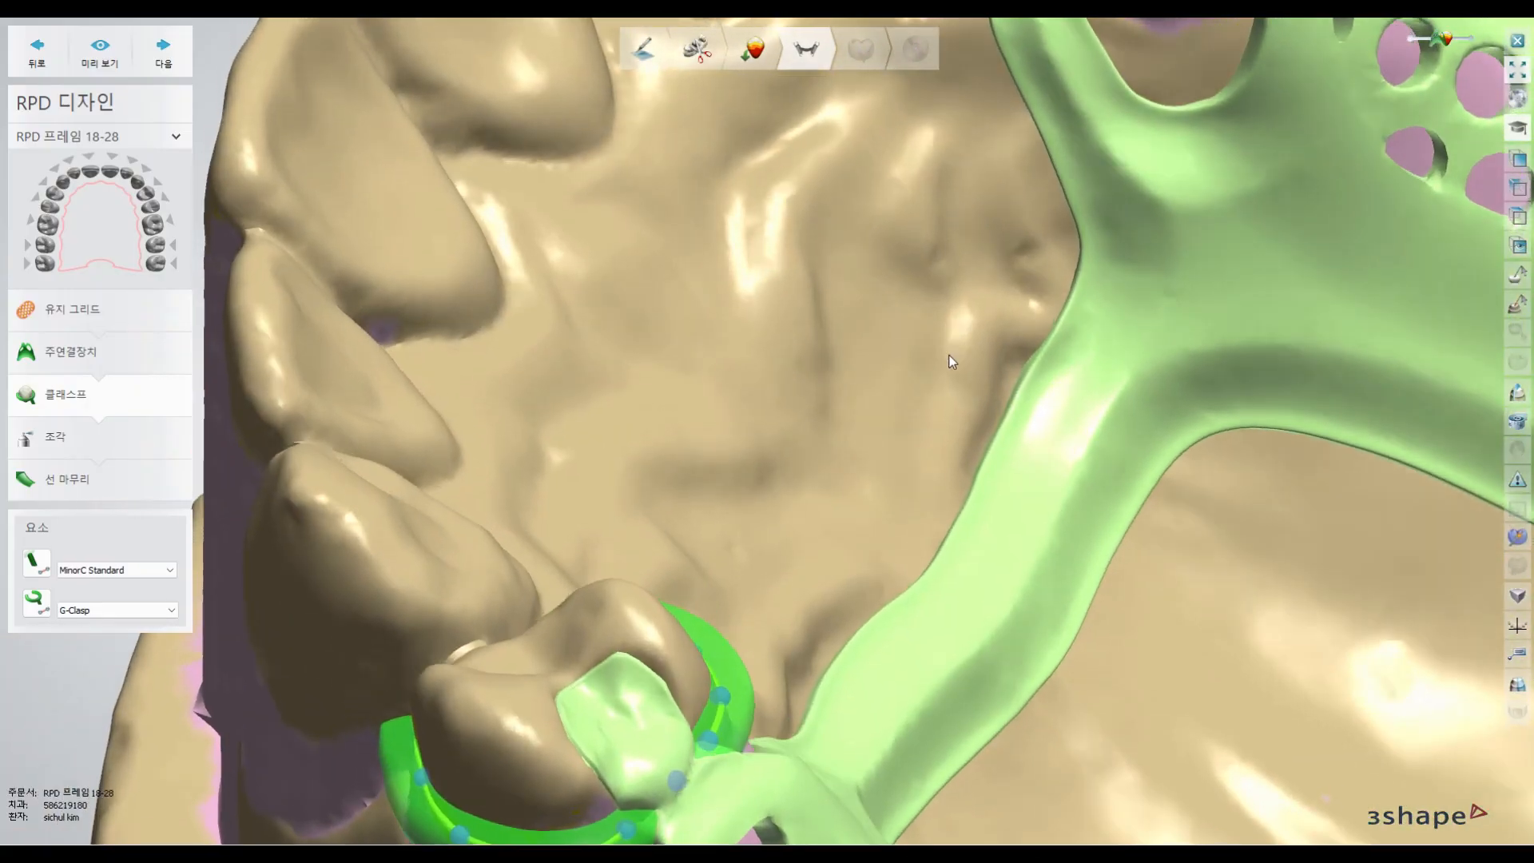
right_drag(737, 349, 734, 316)
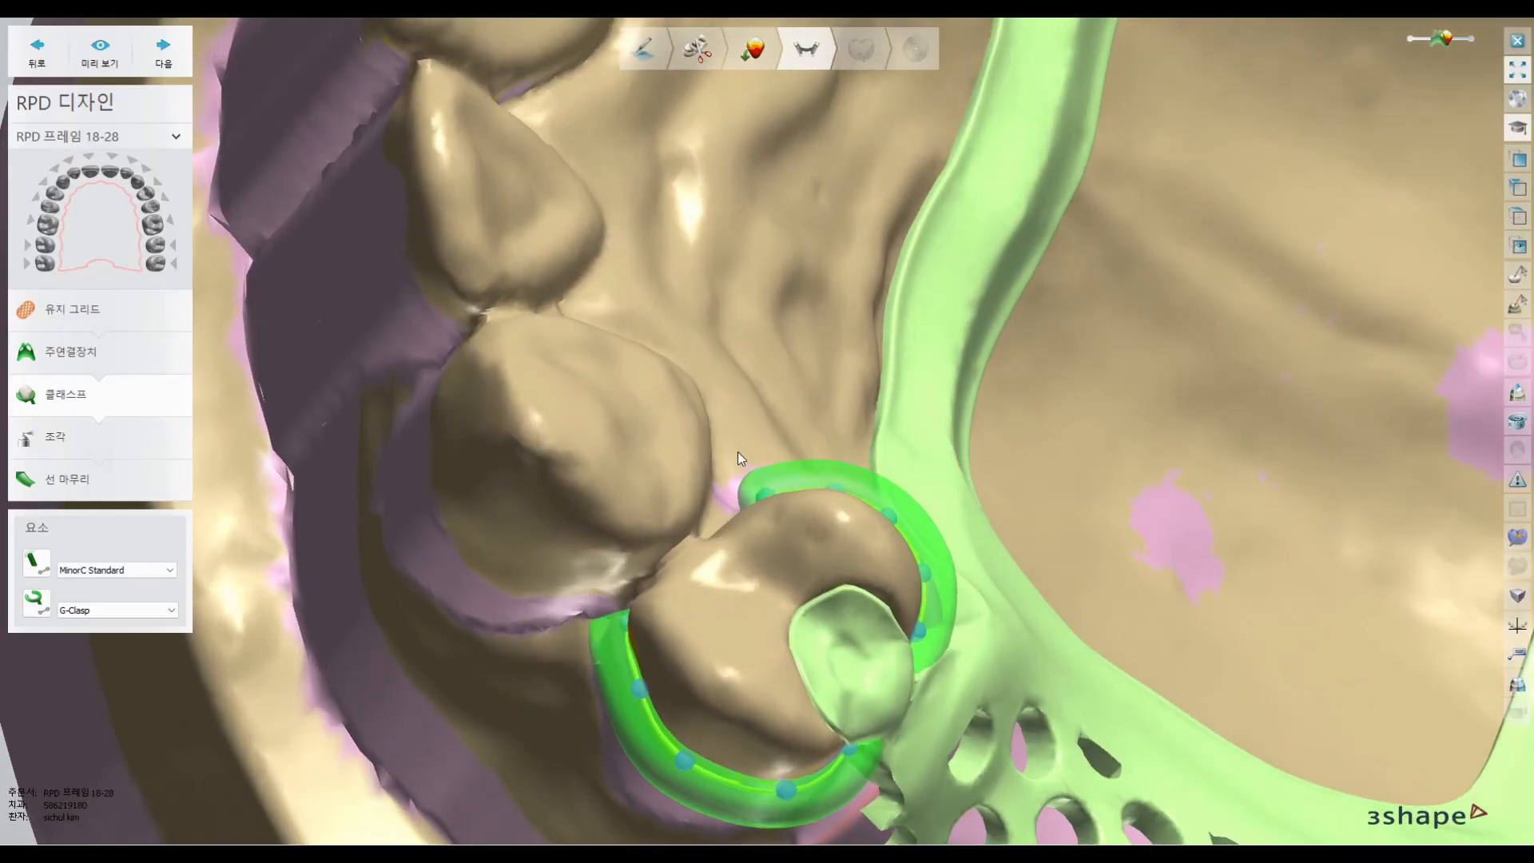
- Adjust the thickness of the premolar clasp's buccal arm at its tip and the neighbouring control point
right_drag(627, 650, 564, 703)
mouse_move(611, 686)
ctrl+scroll(609, 685, up, 4)
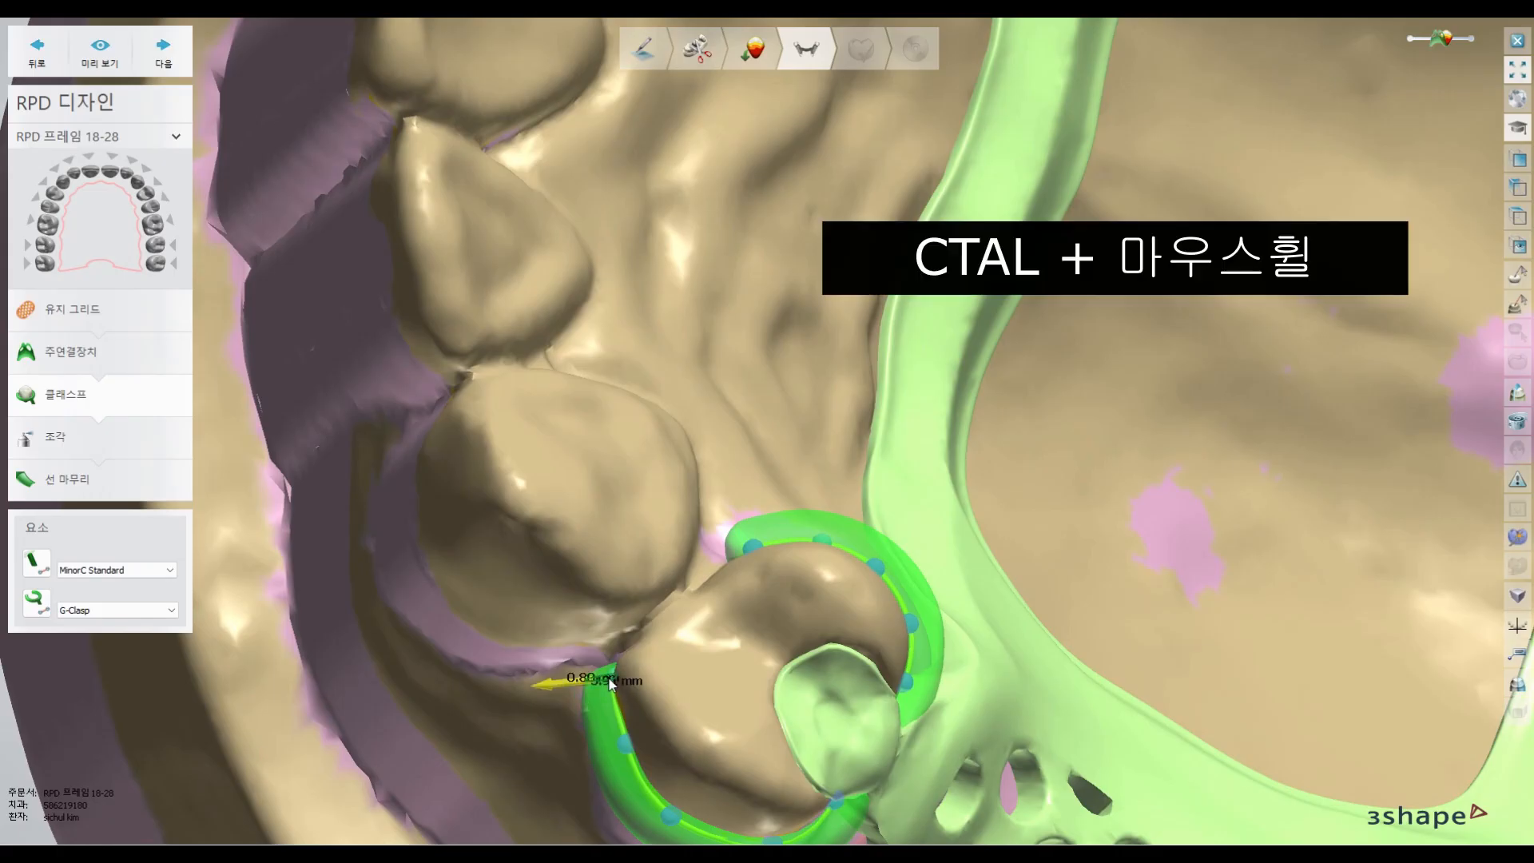
ctrl+scroll(609, 683, down, 4)
mouse_move(626, 746)
ctrl+scroll(625, 747, down, 3)
right_drag(827, 569, 805, 610)
mouse_move(693, 711)
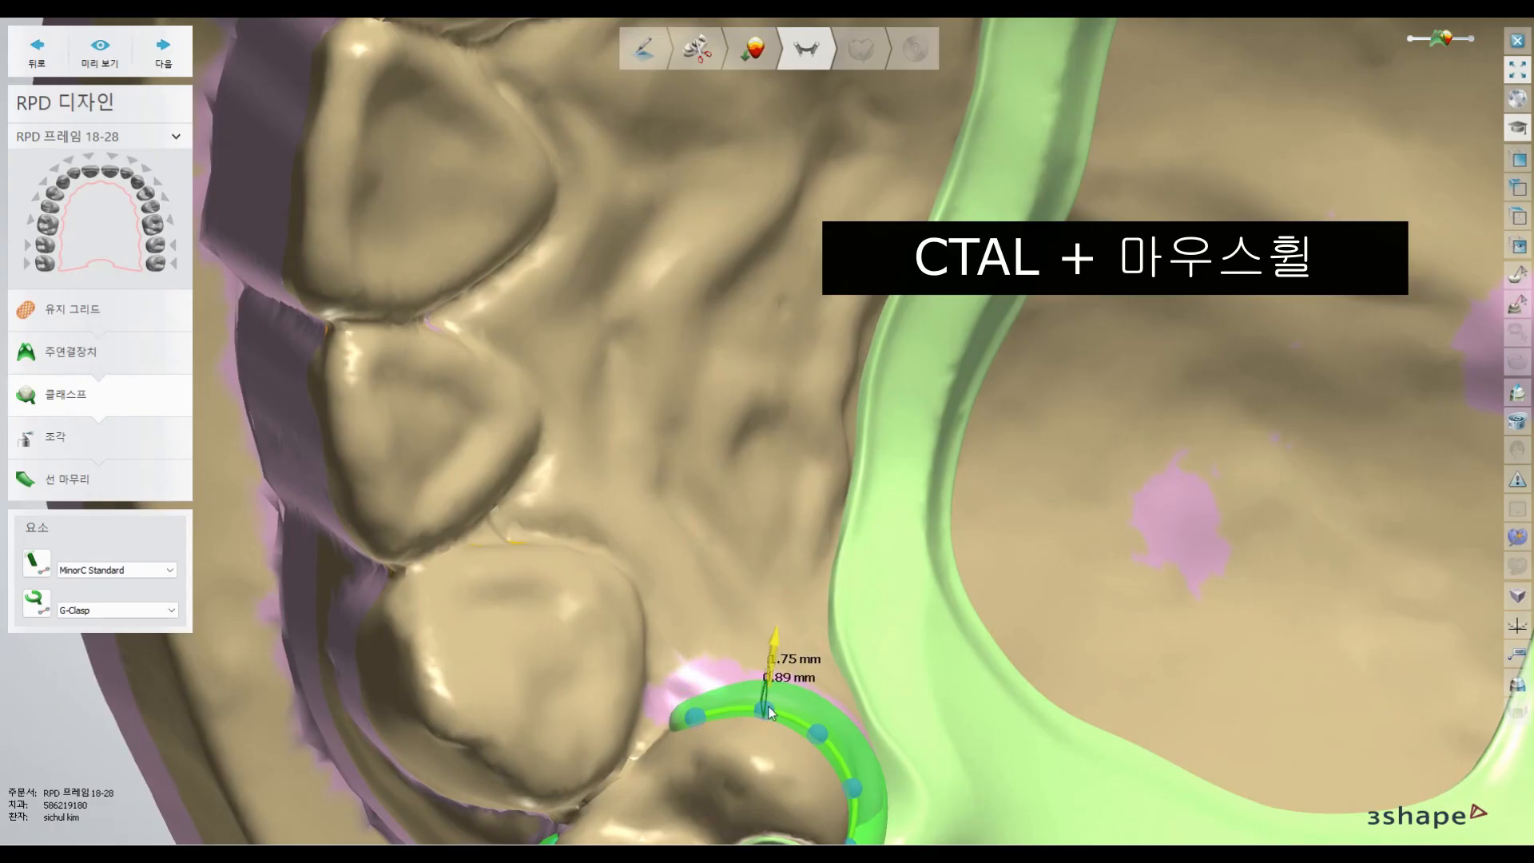
right_drag(836, 713, 703, 644)
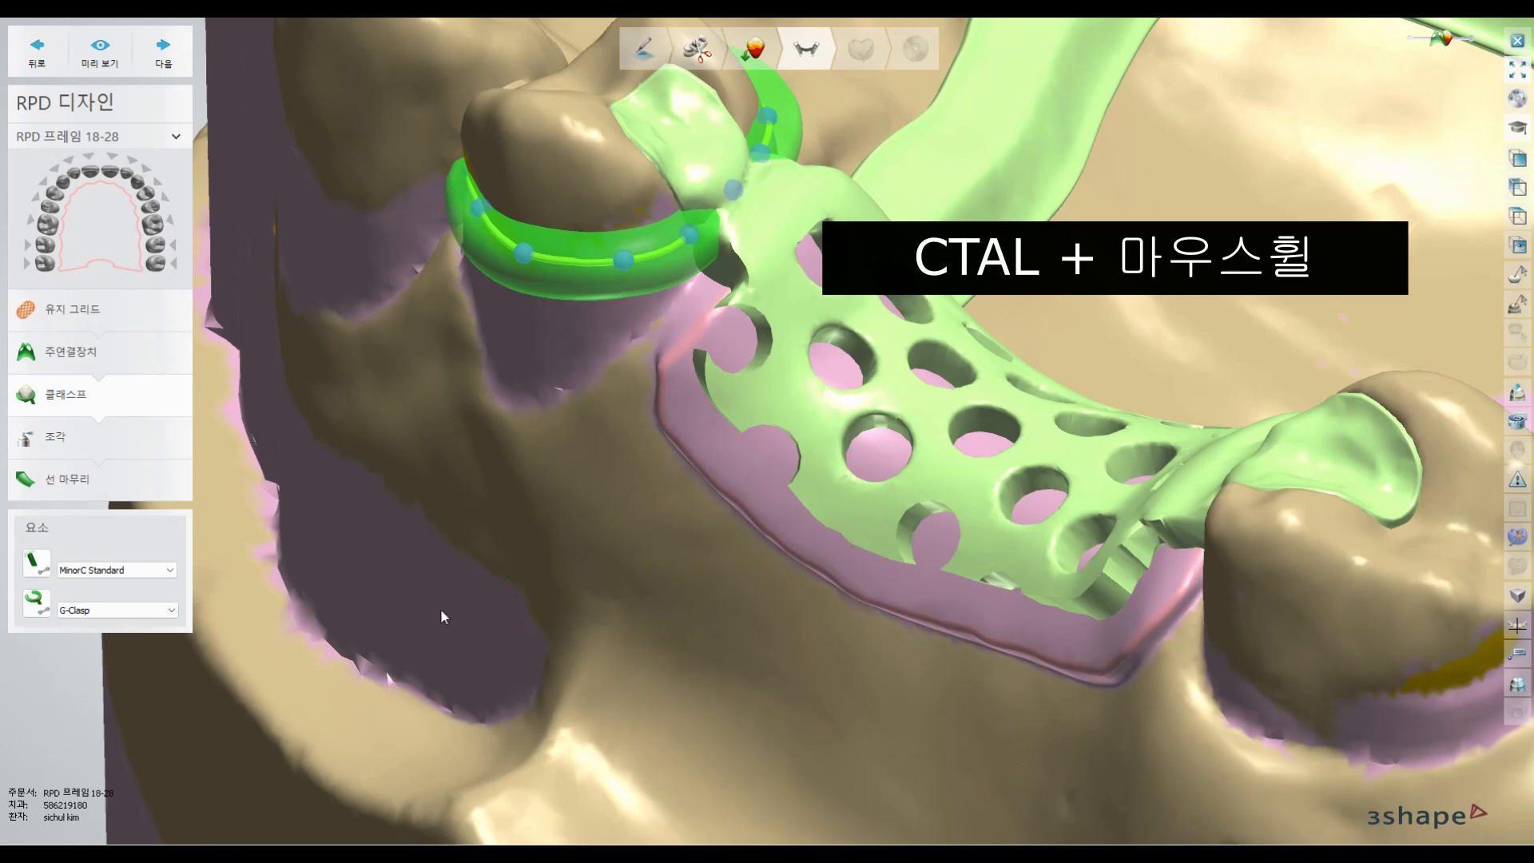
- Start another G-Clasp in the buccal undercut of the molar behind the short grid and run its line forward toward the rest
click(36, 604)
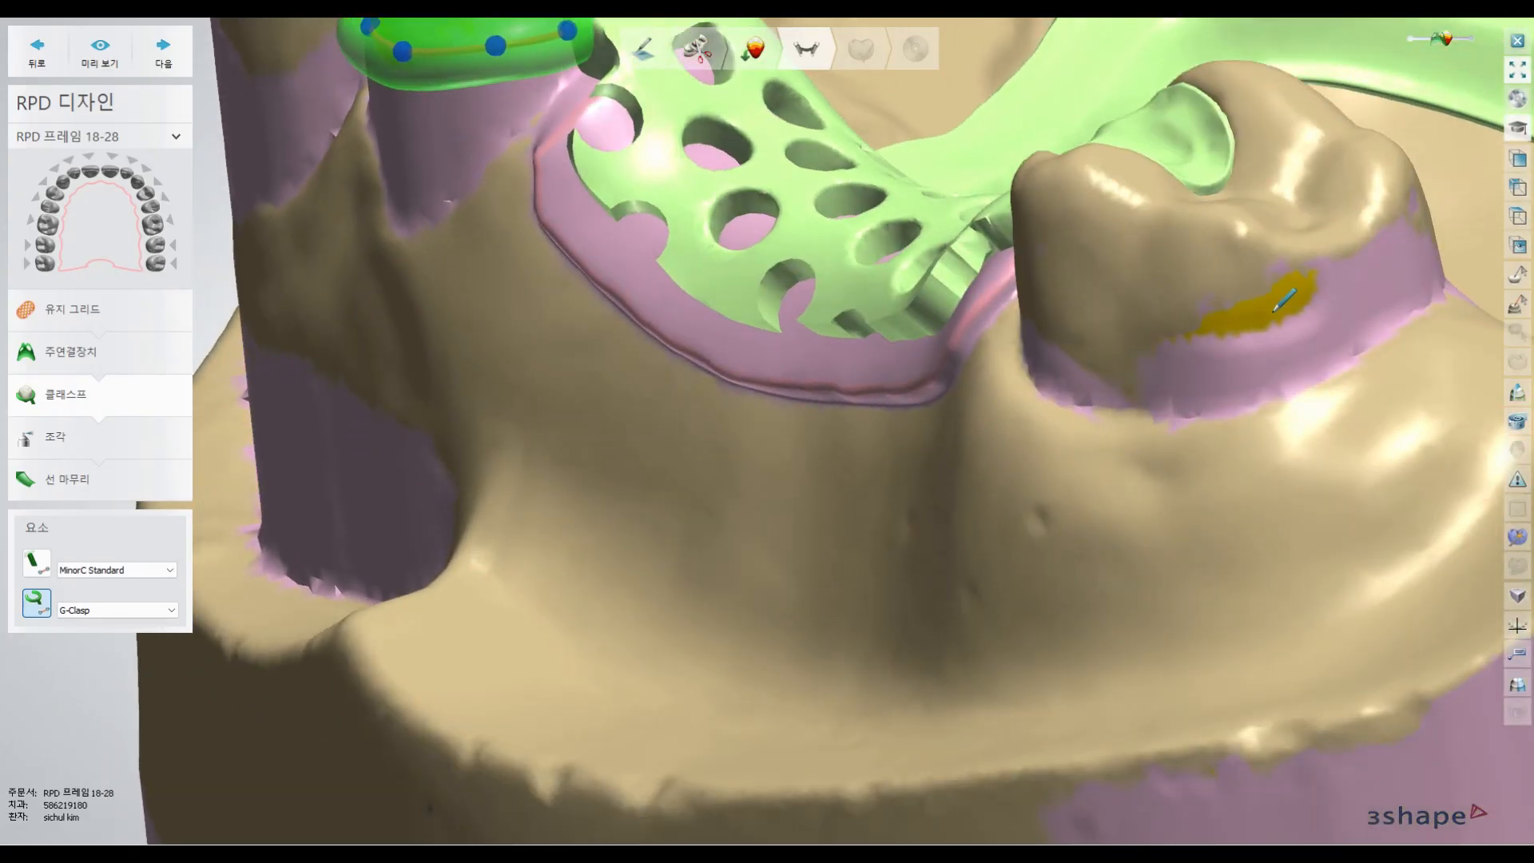
click(1306, 299)
click(1221, 320)
click(1081, 294)
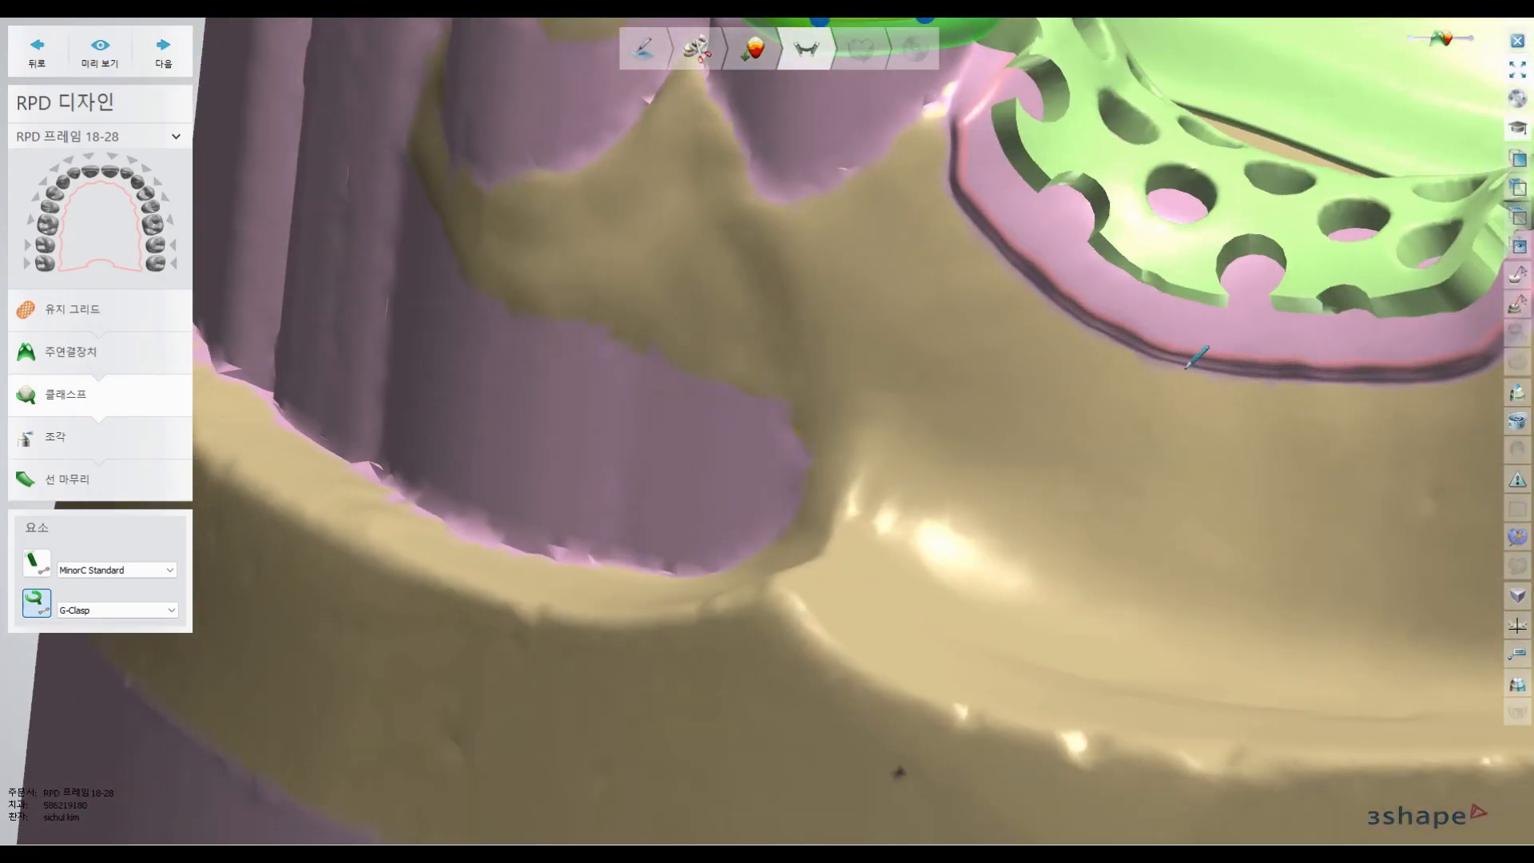
right_drag(1190, 375, 631, 412)
click(1337, 297)
click(1279, 232)
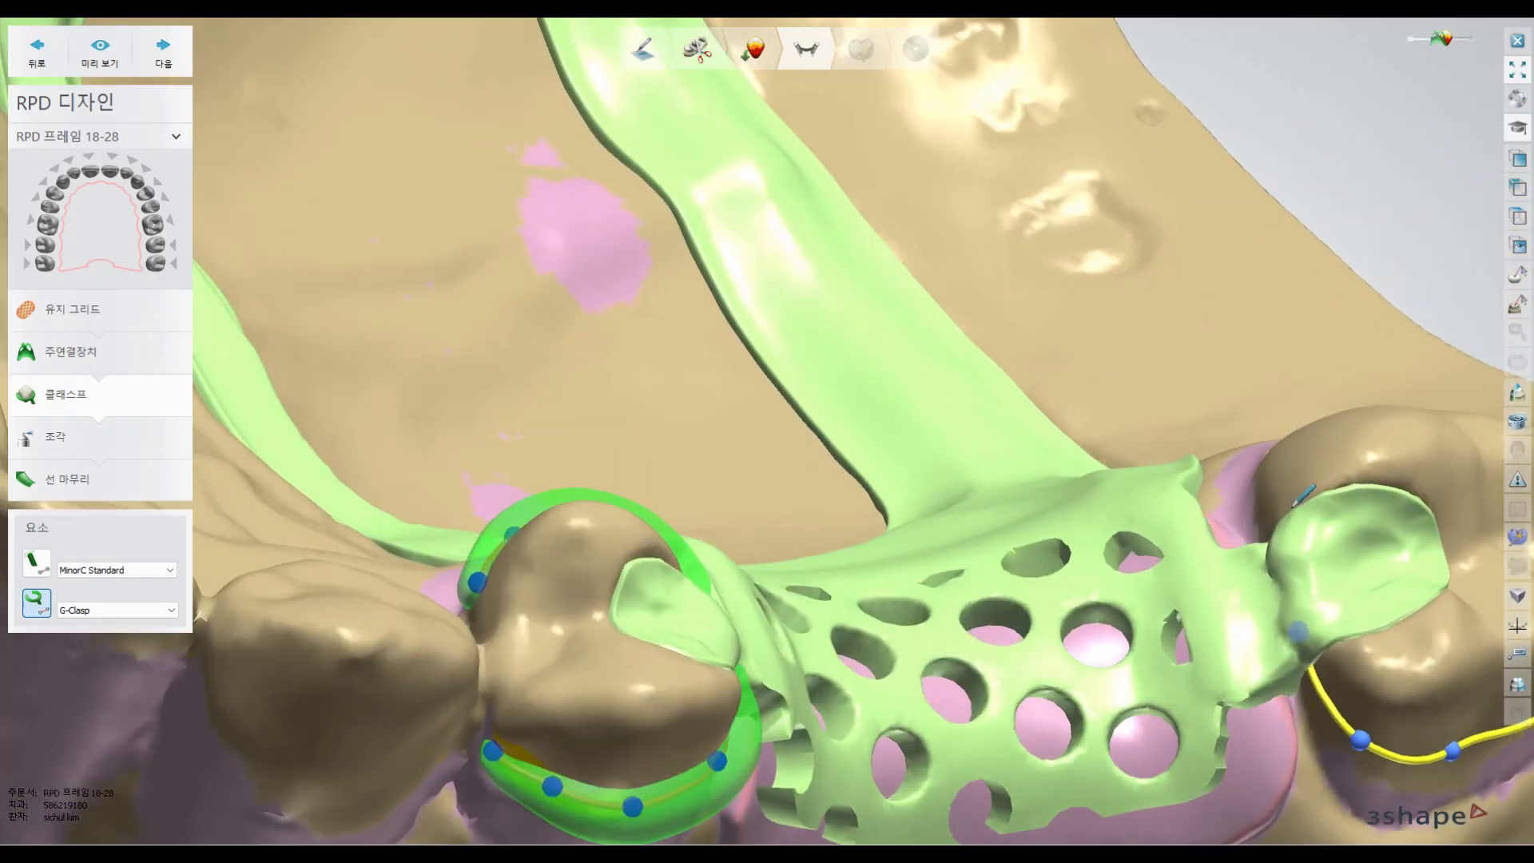
- Carry the molar clasp line under the rest and around the palatal surface, finishing it at the tooth's back palatal corner
click(1279, 502)
right_drag(1324, 423, 1171, 601)
middle_drag(1124, 672, 1116, 282)
click(1019, 458)
click(1104, 410)
click(1211, 399)
double_click(1254, 427)
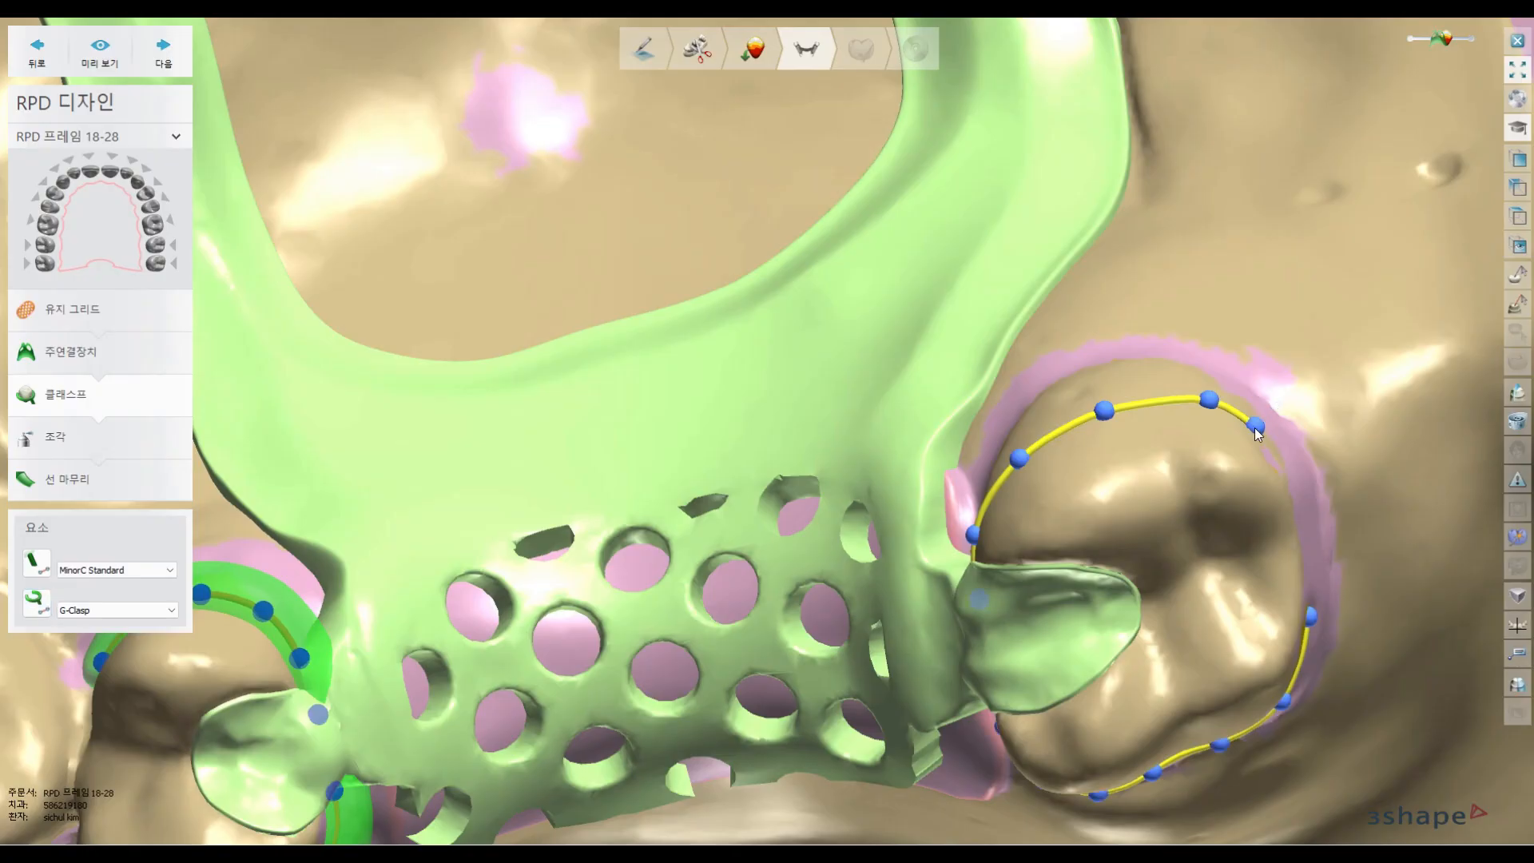
- Taper the tip of the molar clasp's buccal arm by narrowing its end point to about 1.28 mm
right_drag(1187, 562, 1129, 496)
right_drag(1202, 348, 895, 491)
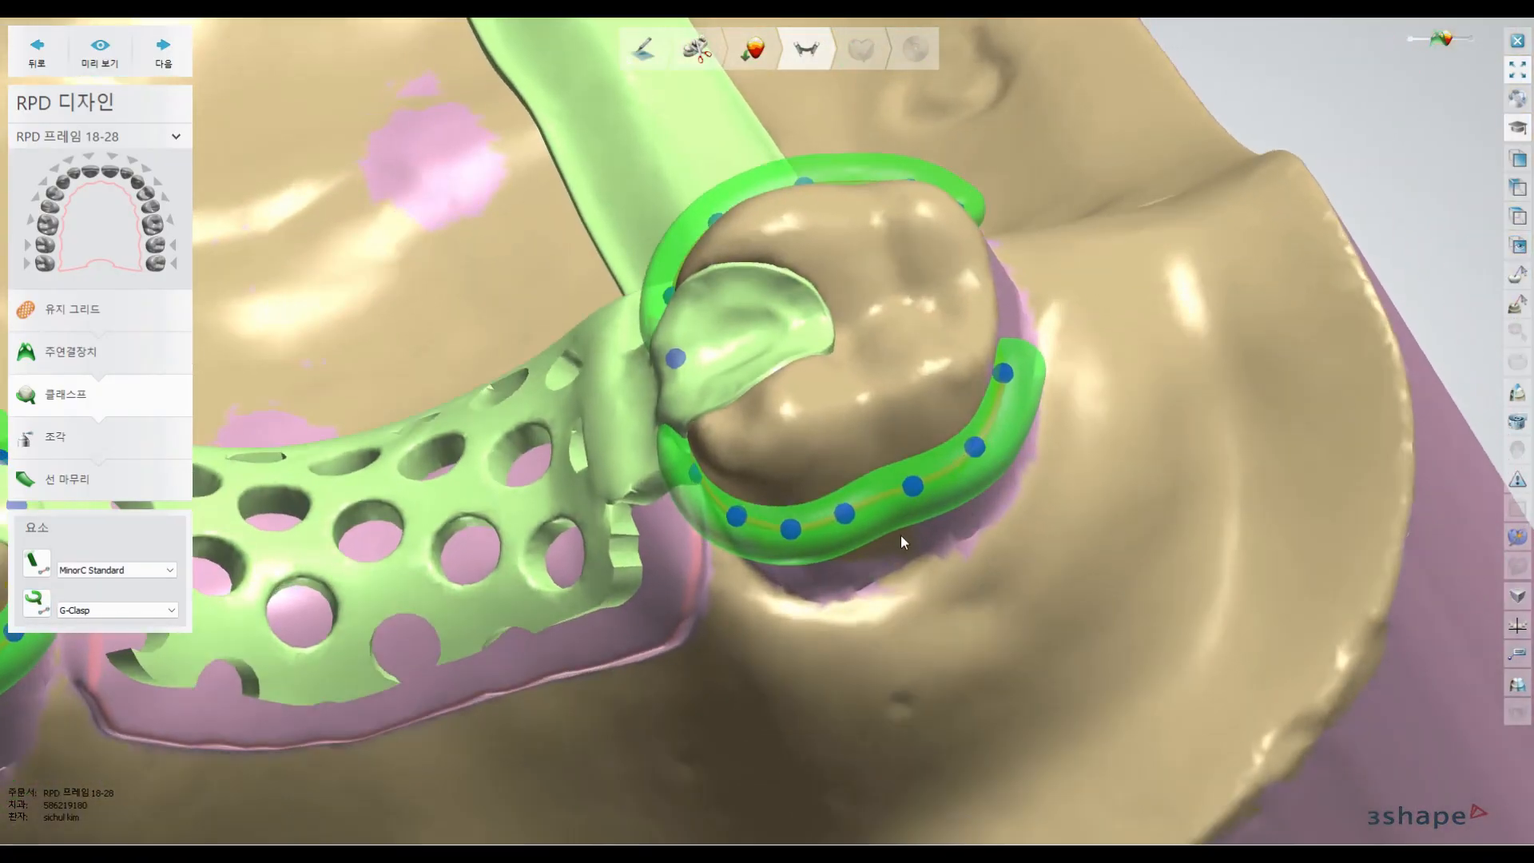
right_drag(876, 633, 799, 441)
scroll(852, 575, down, 5)
middle_drag(721, 318, 745, 567)
scroll(801, 530, up, 6)
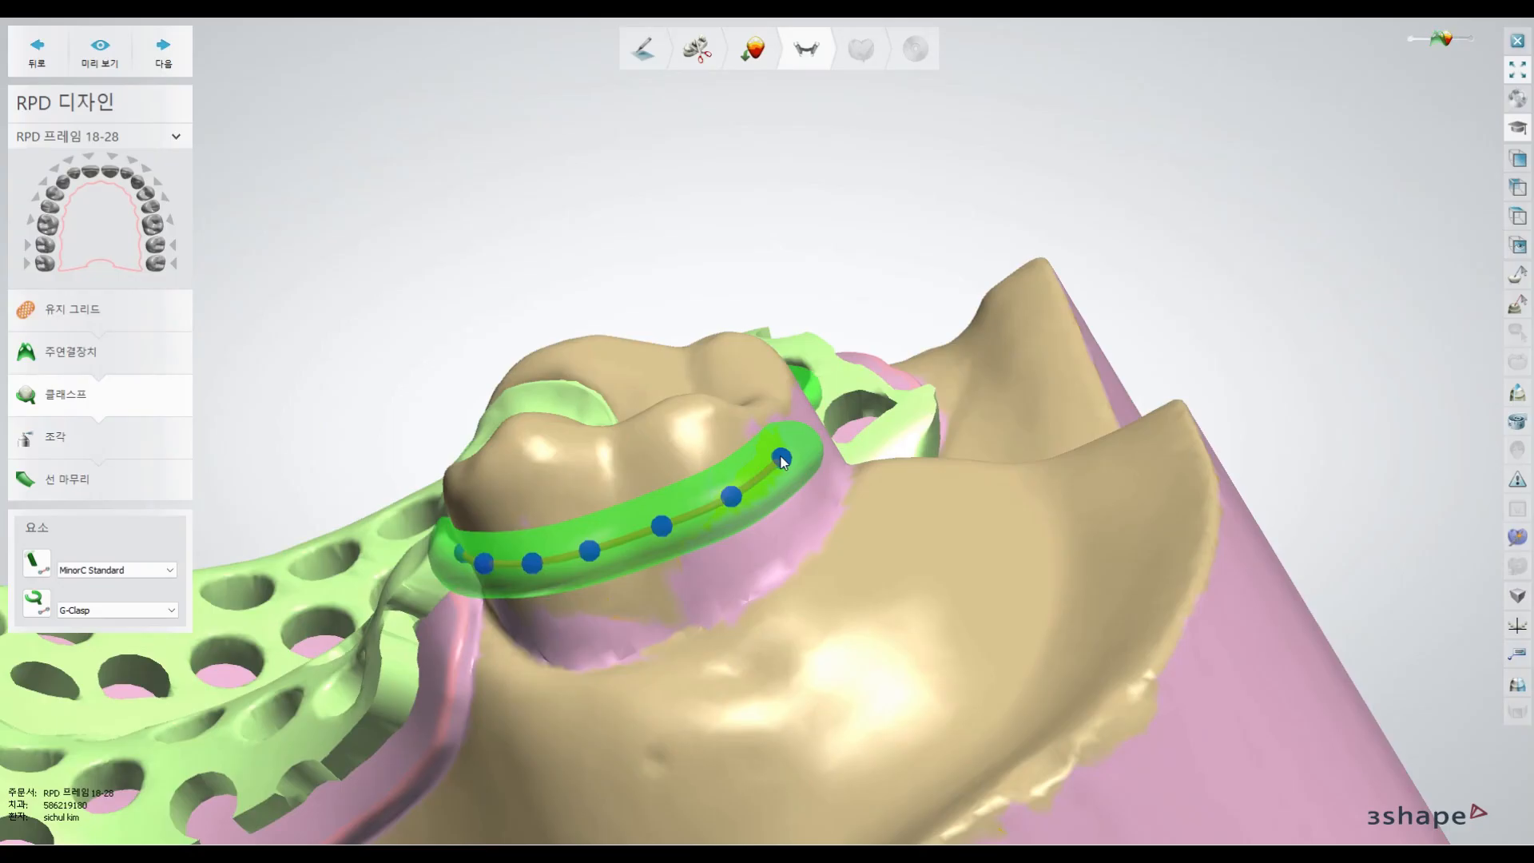
click(782, 459)
shift+scroll(781, 460, down, 6)
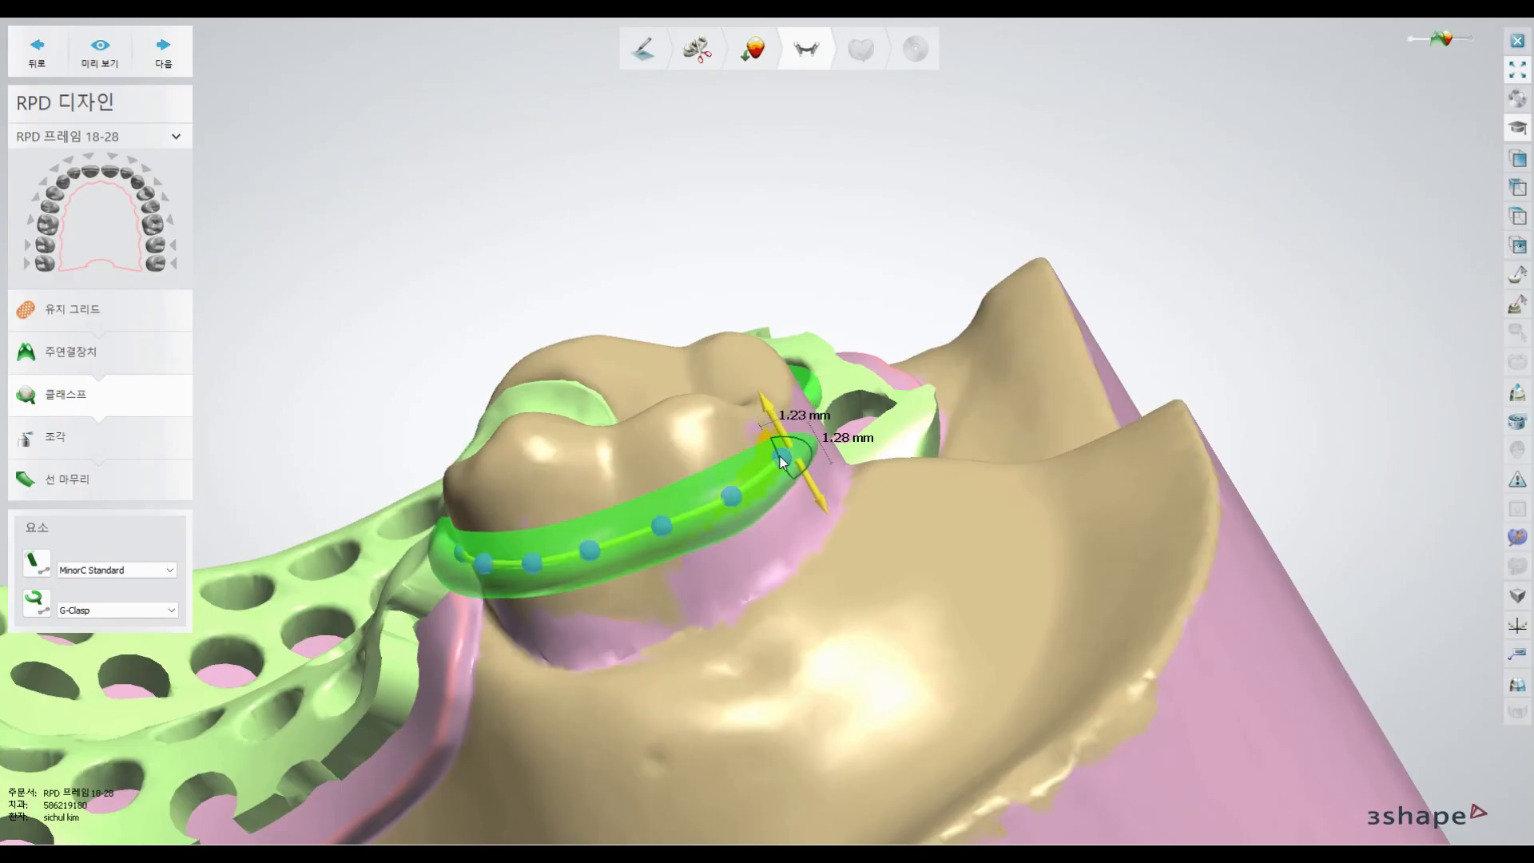
- Grade the width of the molar clasp's buccal arm at the control points between the tip and the grid
click(735, 502)
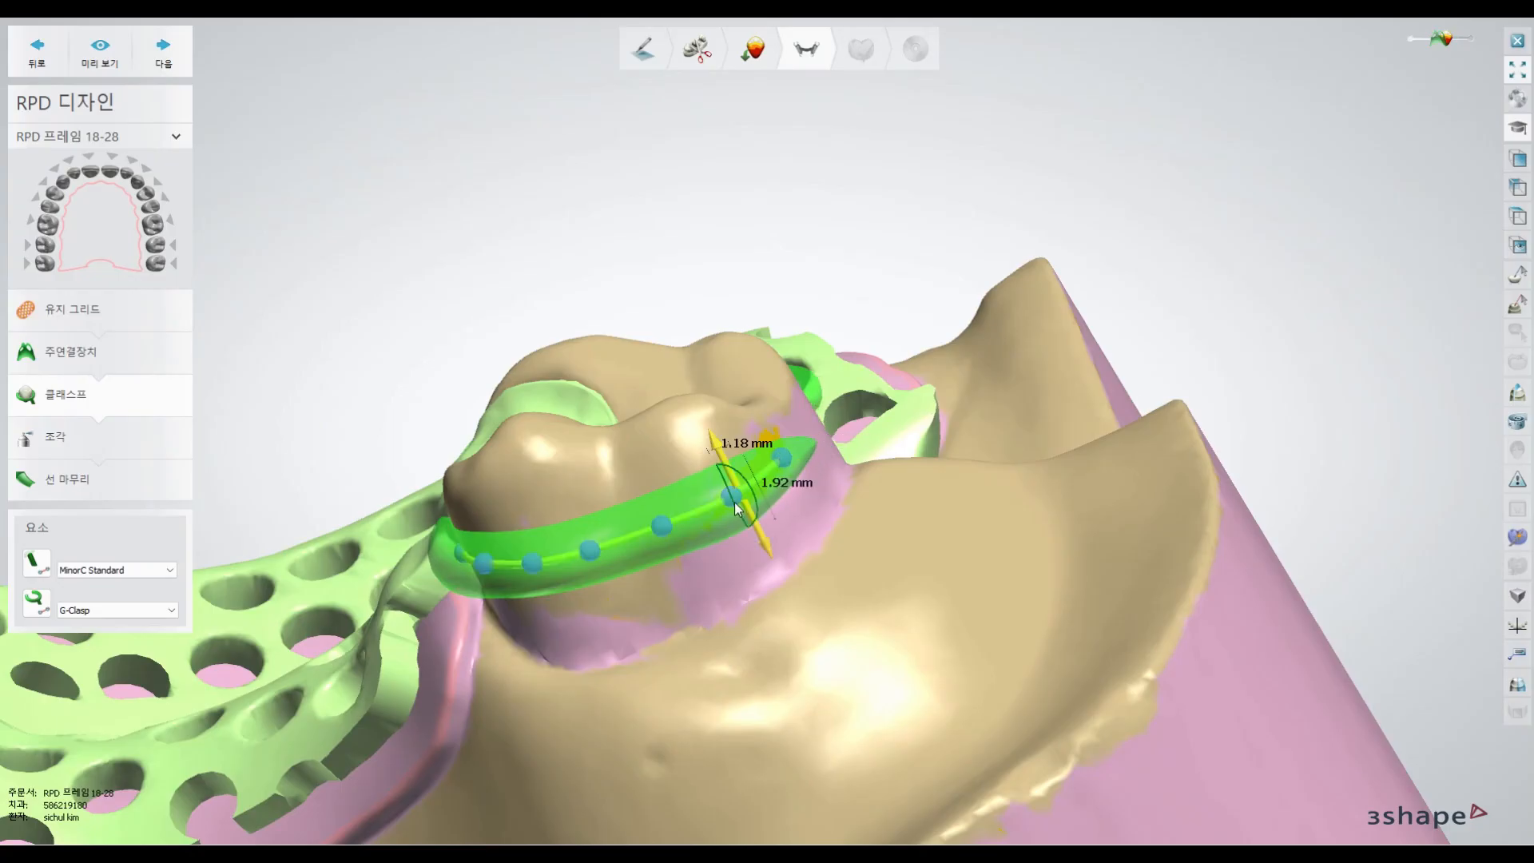
click(660, 535)
shift+scroll(660, 535, down, 3)
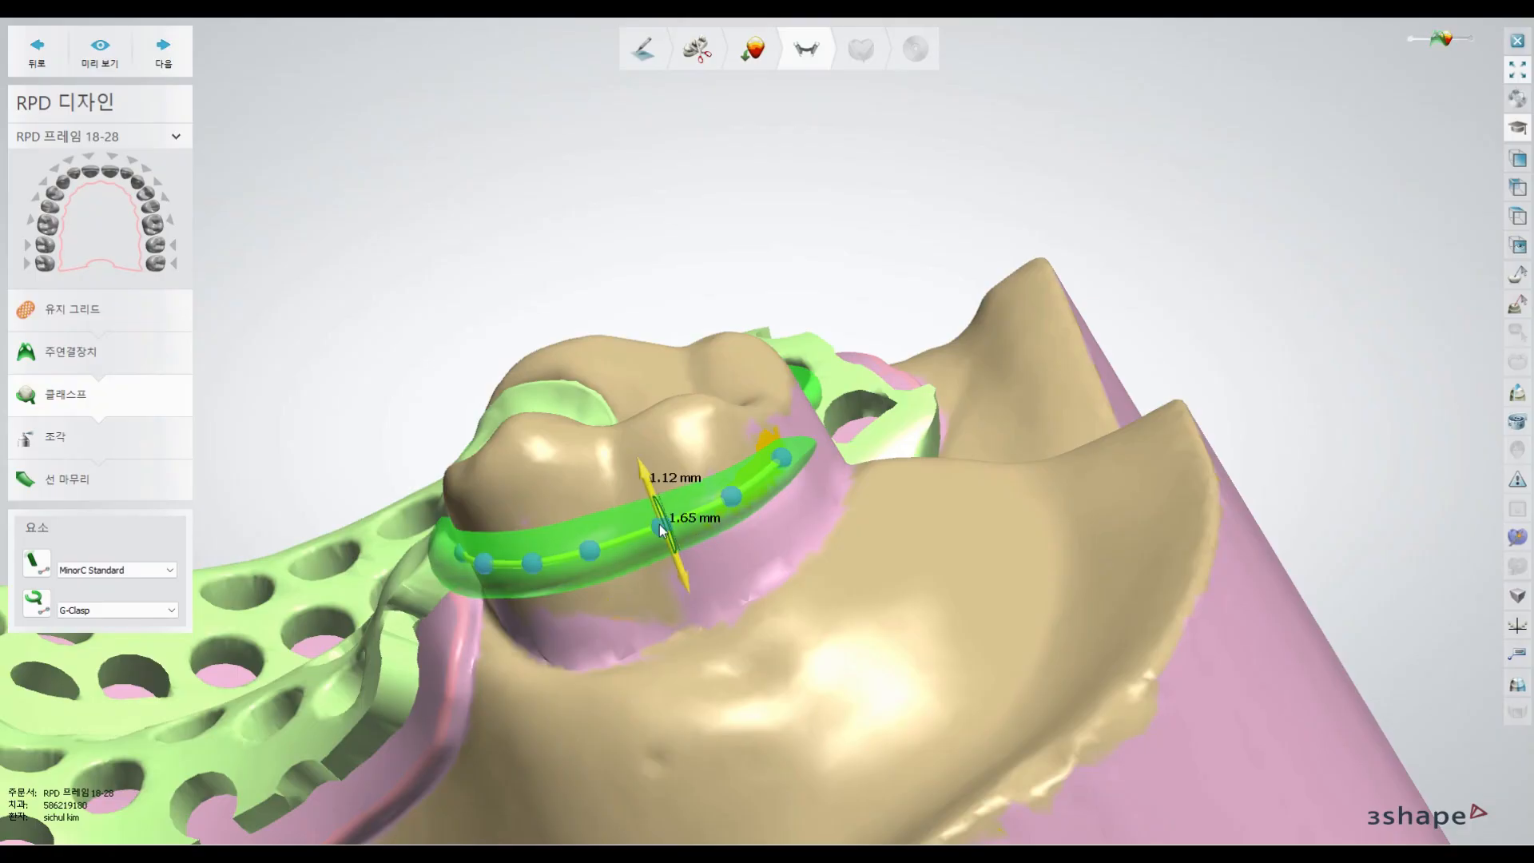
click(590, 552)
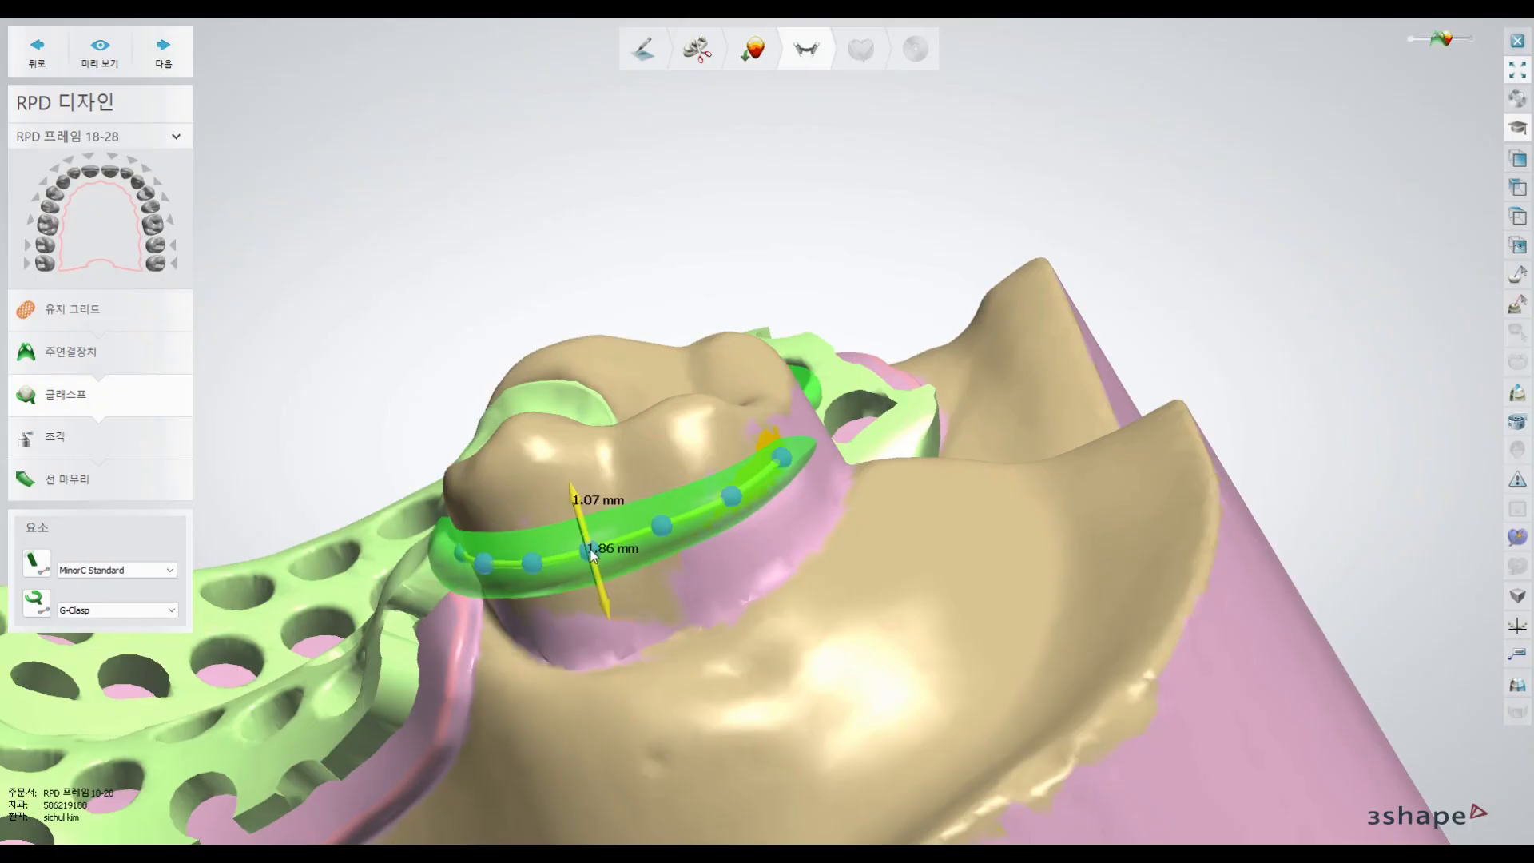
shift+scroll(487, 563, up, 2)
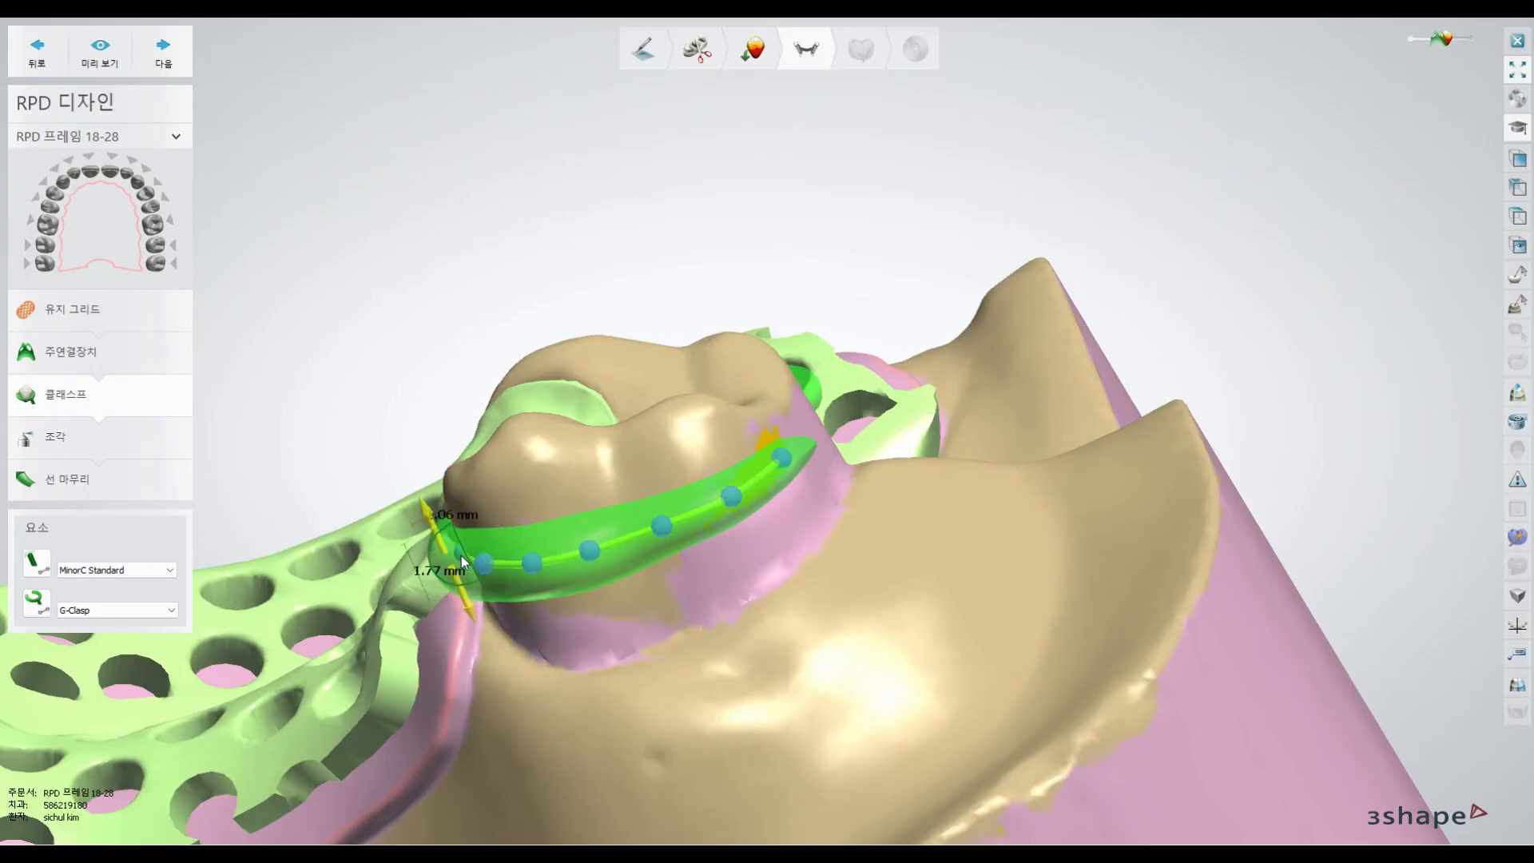
- Examine the molar clasp's palatal arm and its cross-section from the rest to the tip
right_drag(463, 560, 549, 558)
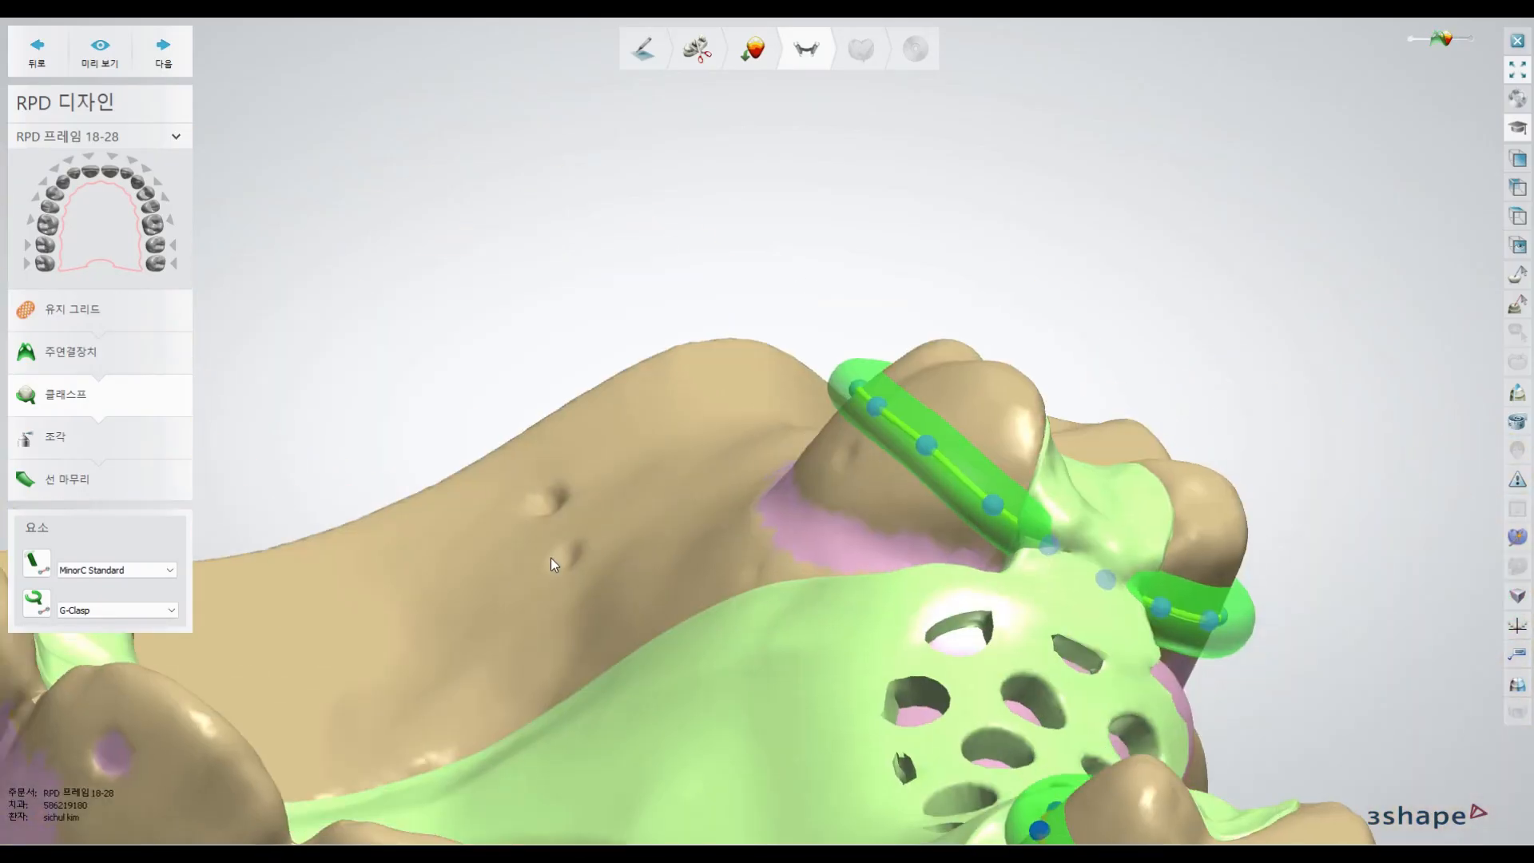
mouse_move(994, 509)
mouse_move(924, 438)
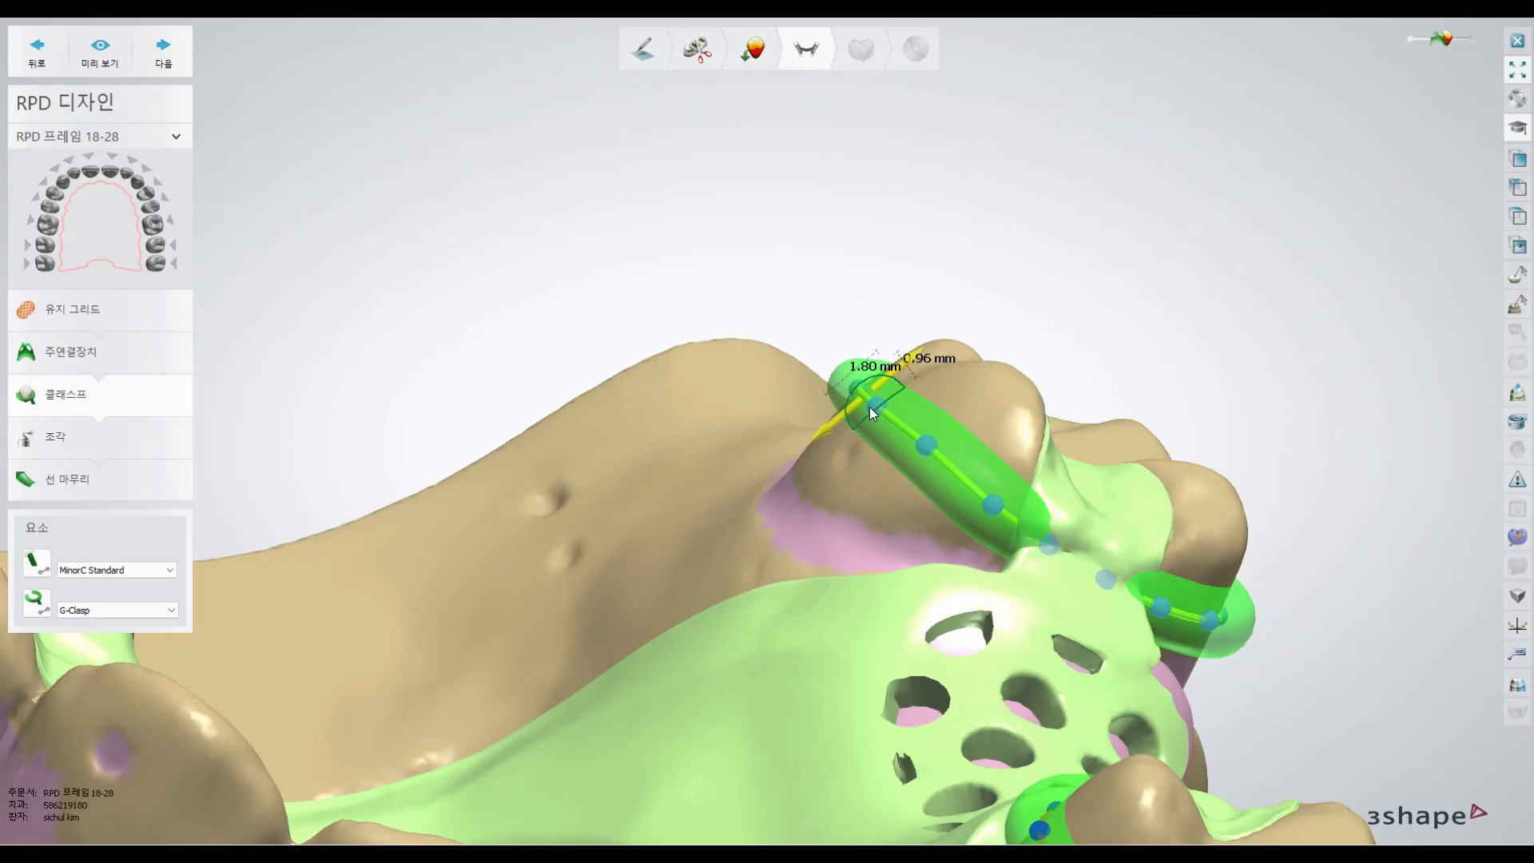
right_drag(870, 433, 876, 483)
right_drag(797, 251, 817, 326)
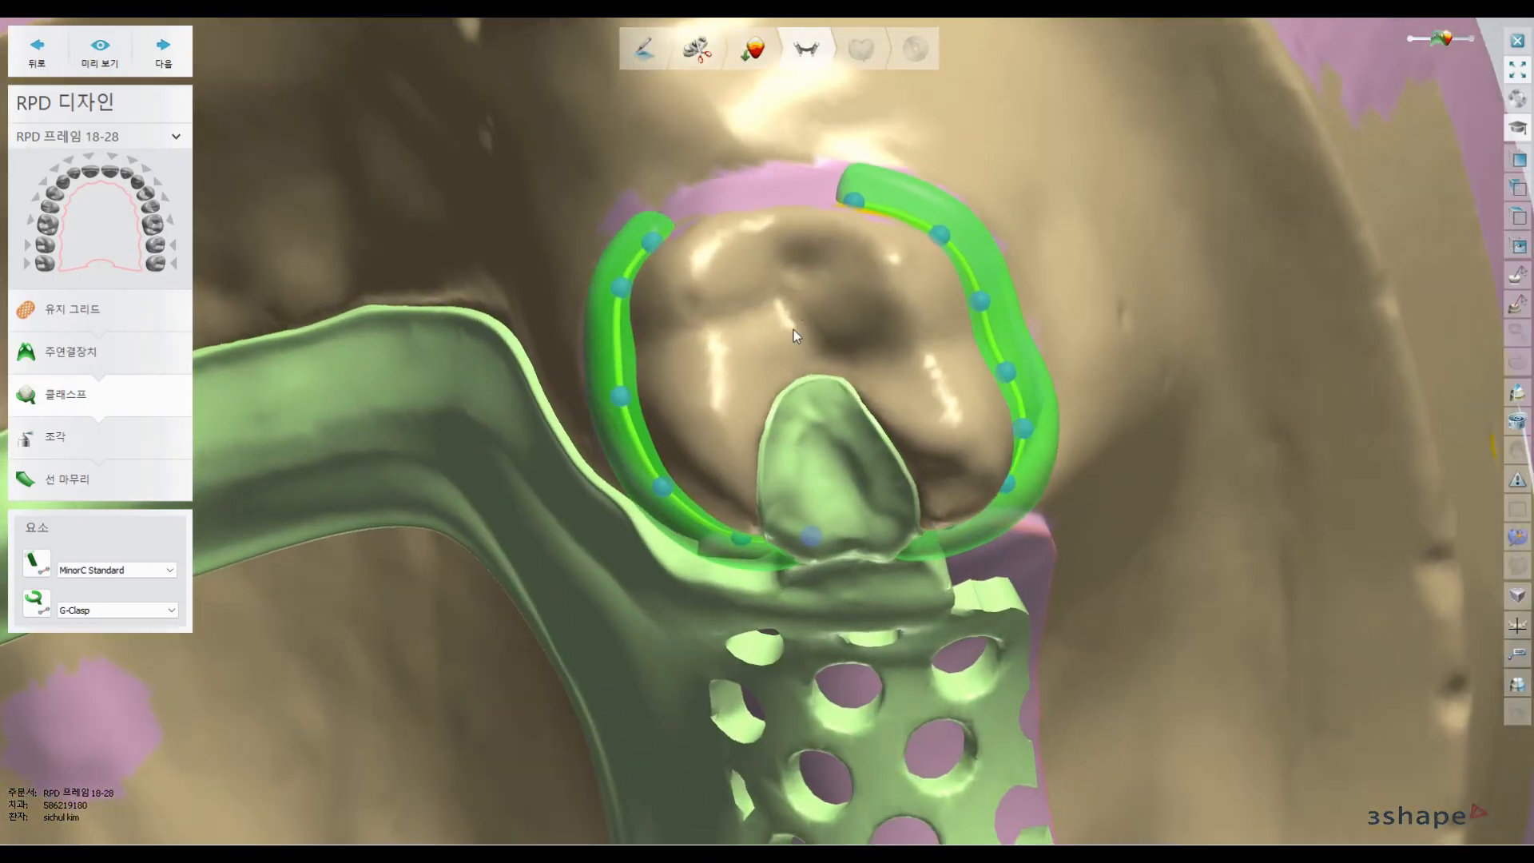
mouse_move(648, 237)
mouse_move(625, 287)
- Thin the tip of the molar clasp's buccal arm and adjust the clasp body at the control points beneath the rest
mouse_move(853, 204)
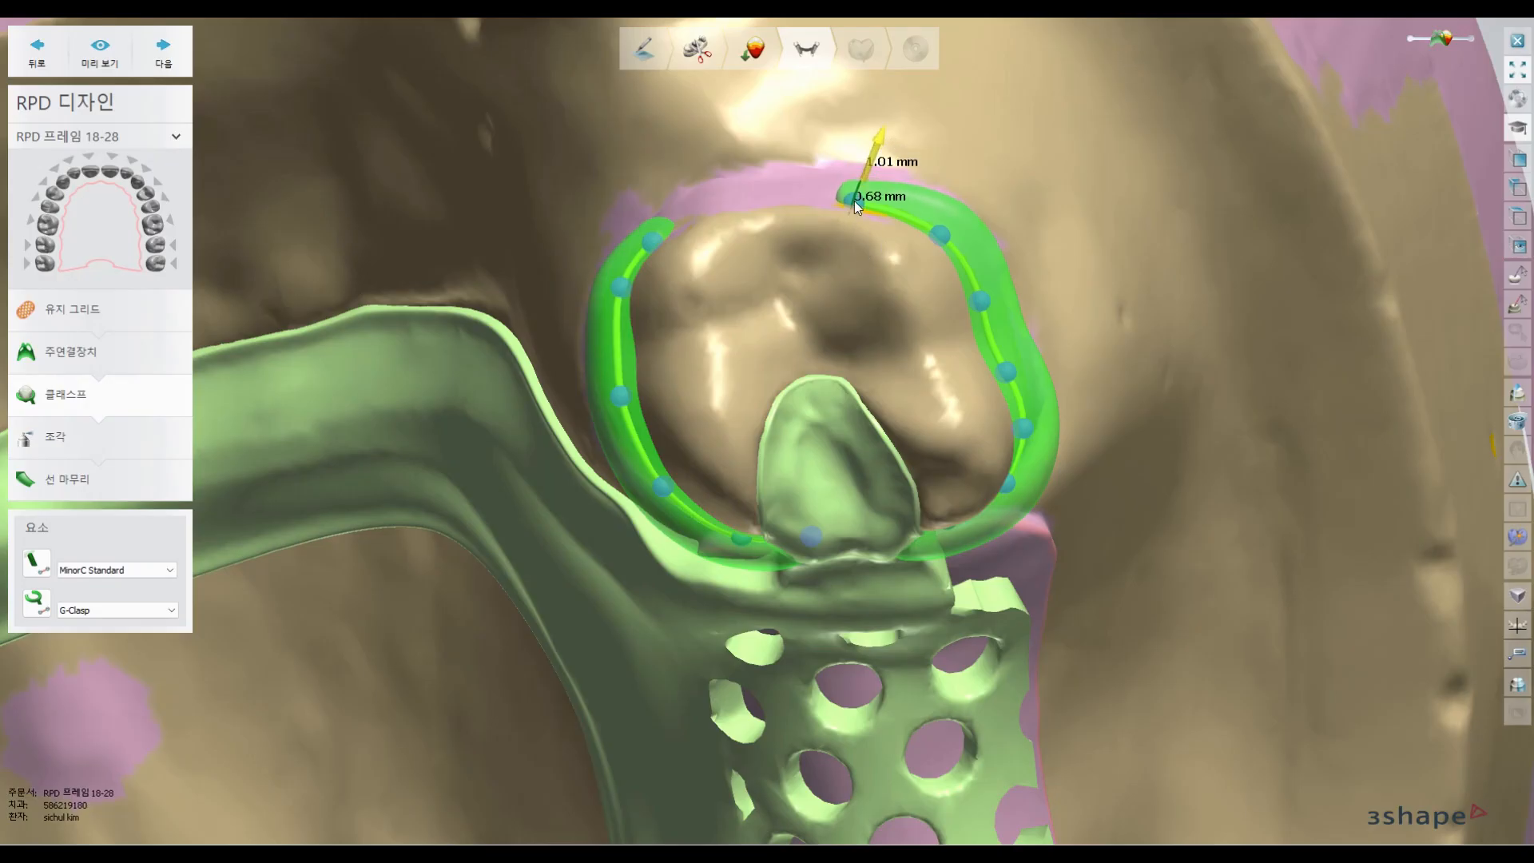
mouse_move(945, 239)
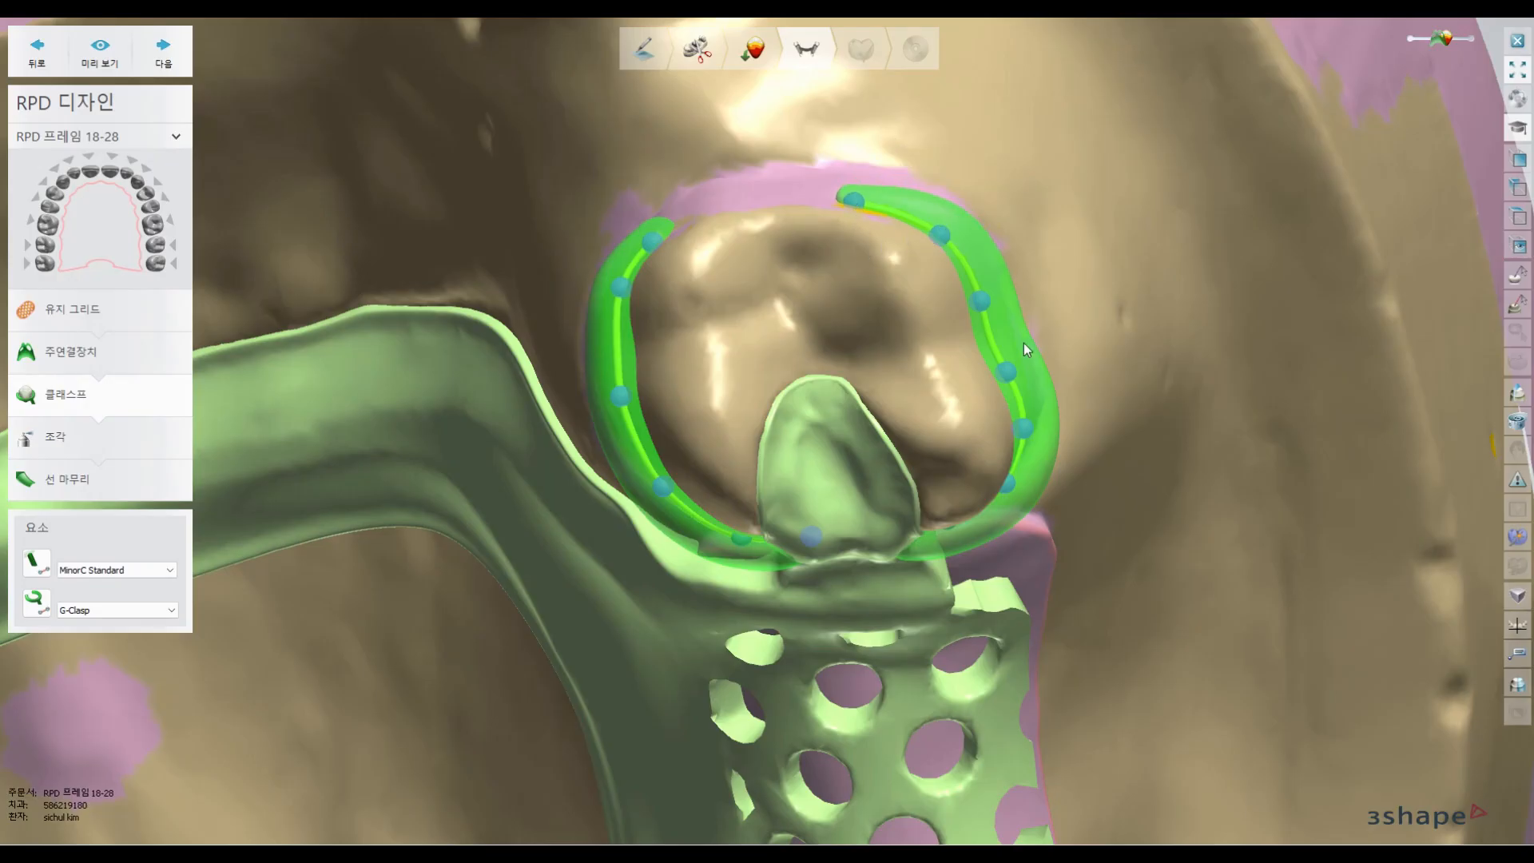
right_drag(634, 622, 624, 592)
mouse_move(822, 381)
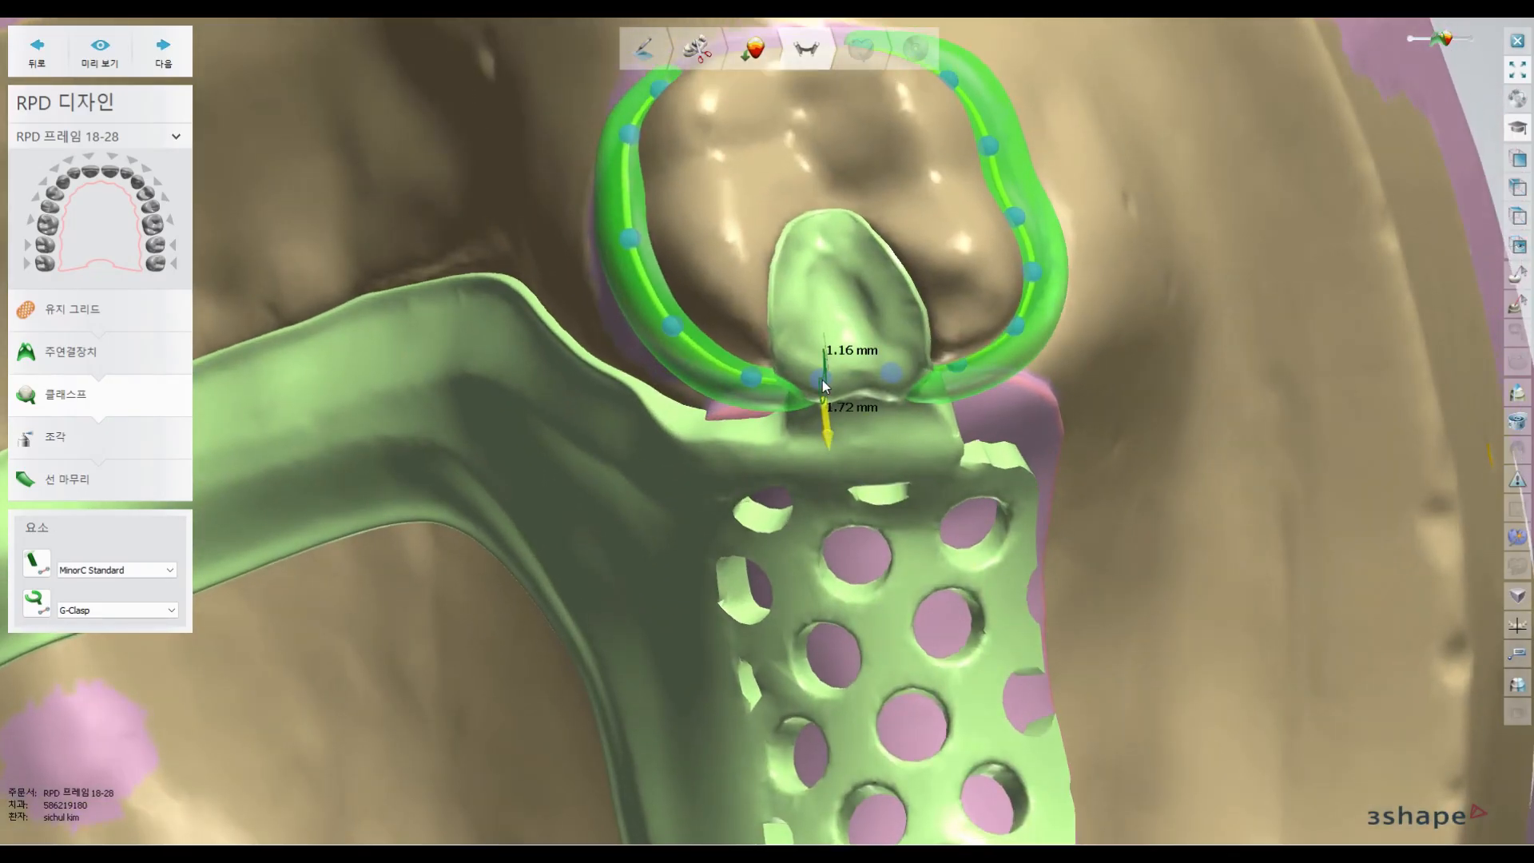
mouse_move(893, 382)
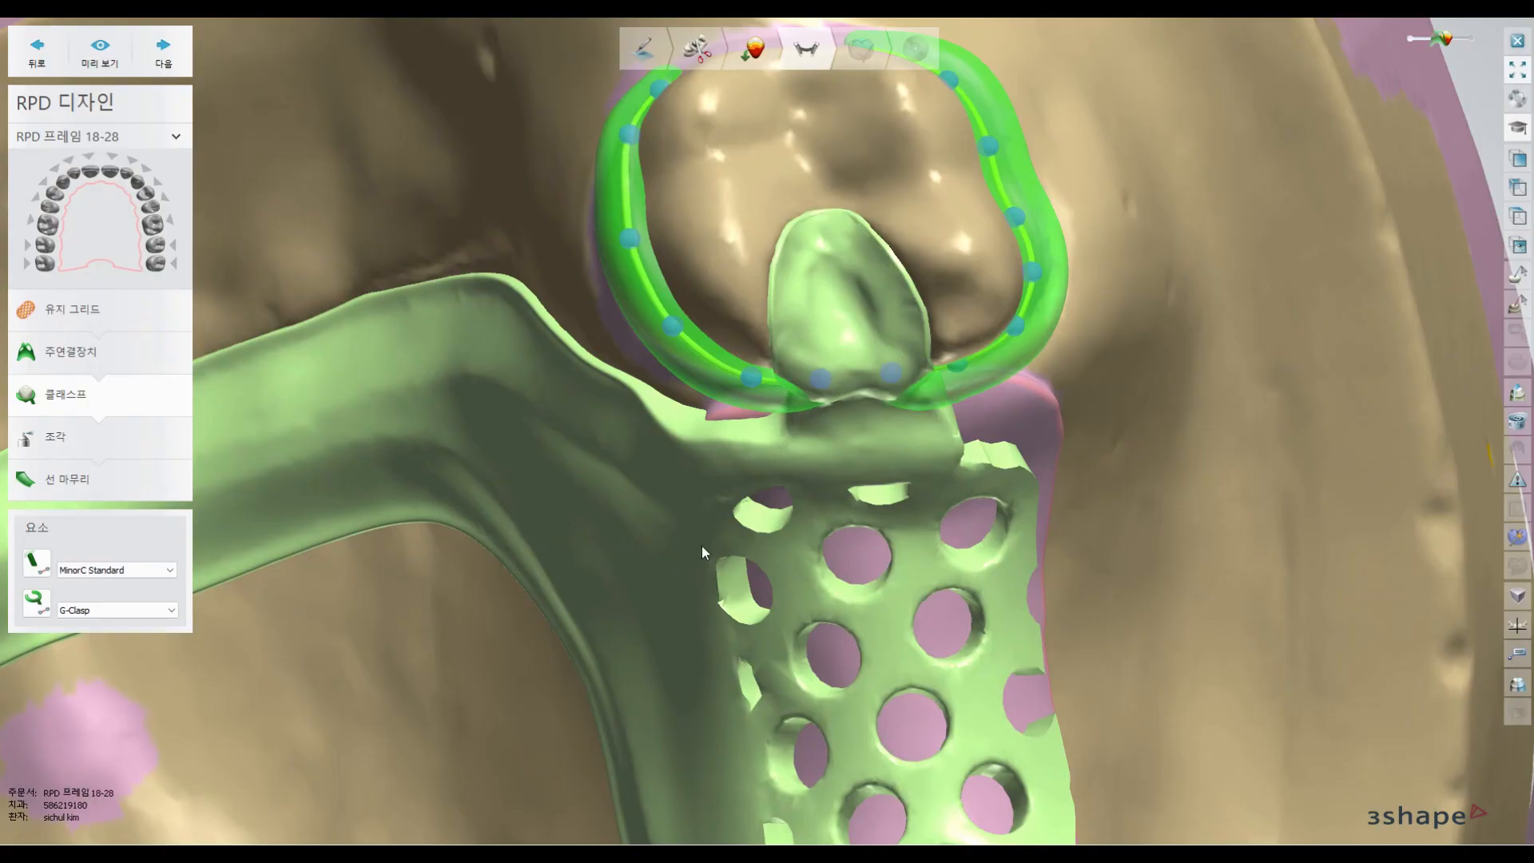
- Draw a bar-shaped G-Clasp from the premolar's buccal undercut on the opposite side, down over the gum and back up onto the retention grid
right_drag(430, 576, 679, 446)
click(37, 603)
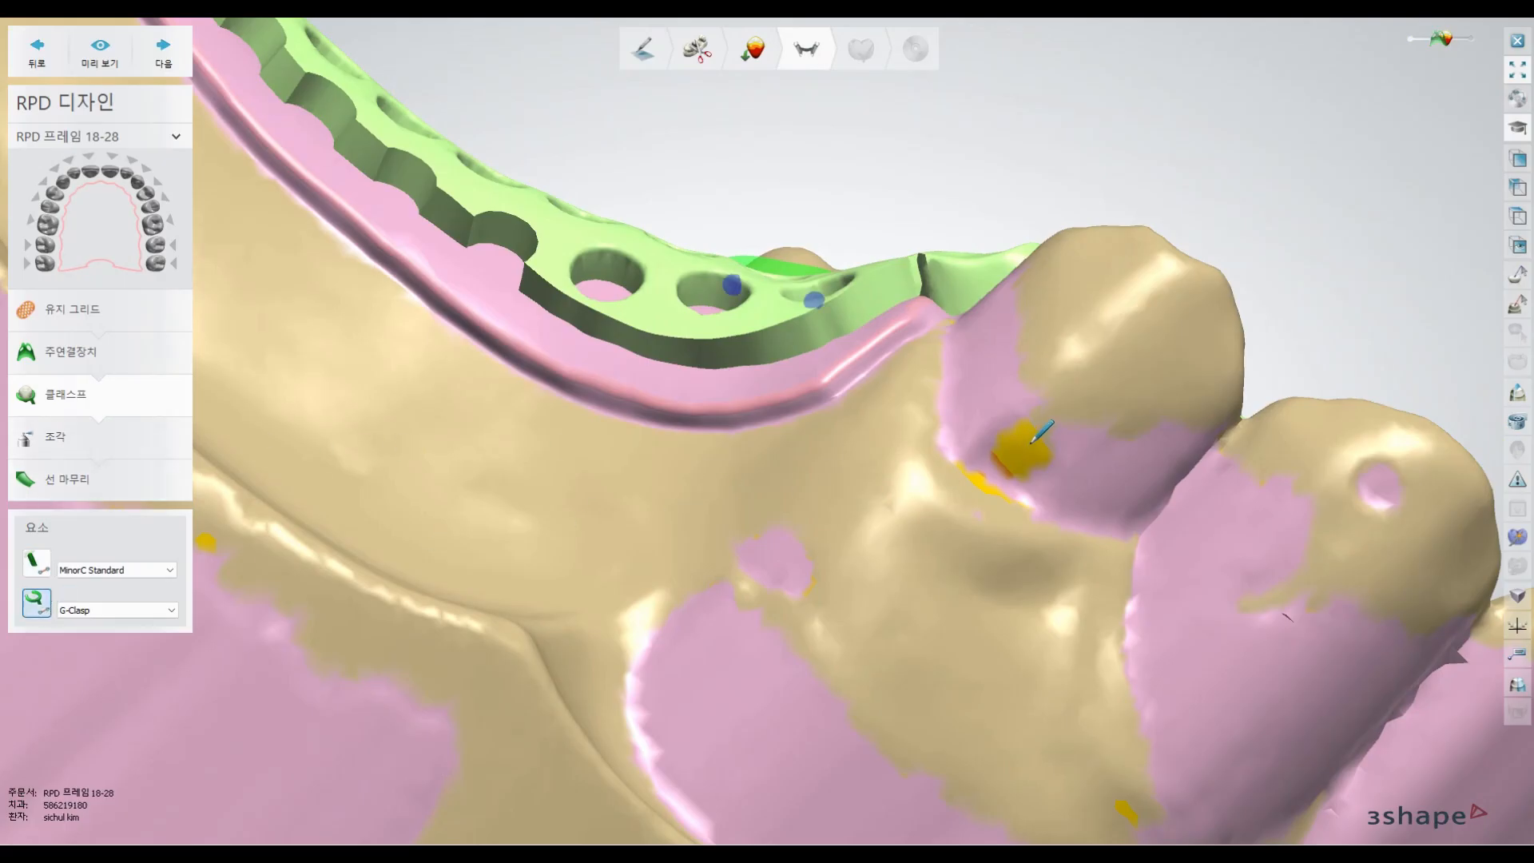
click(1003, 479)
click(969, 523)
click(900, 576)
click(812, 599)
click(739, 536)
click(642, 437)
click(594, 354)
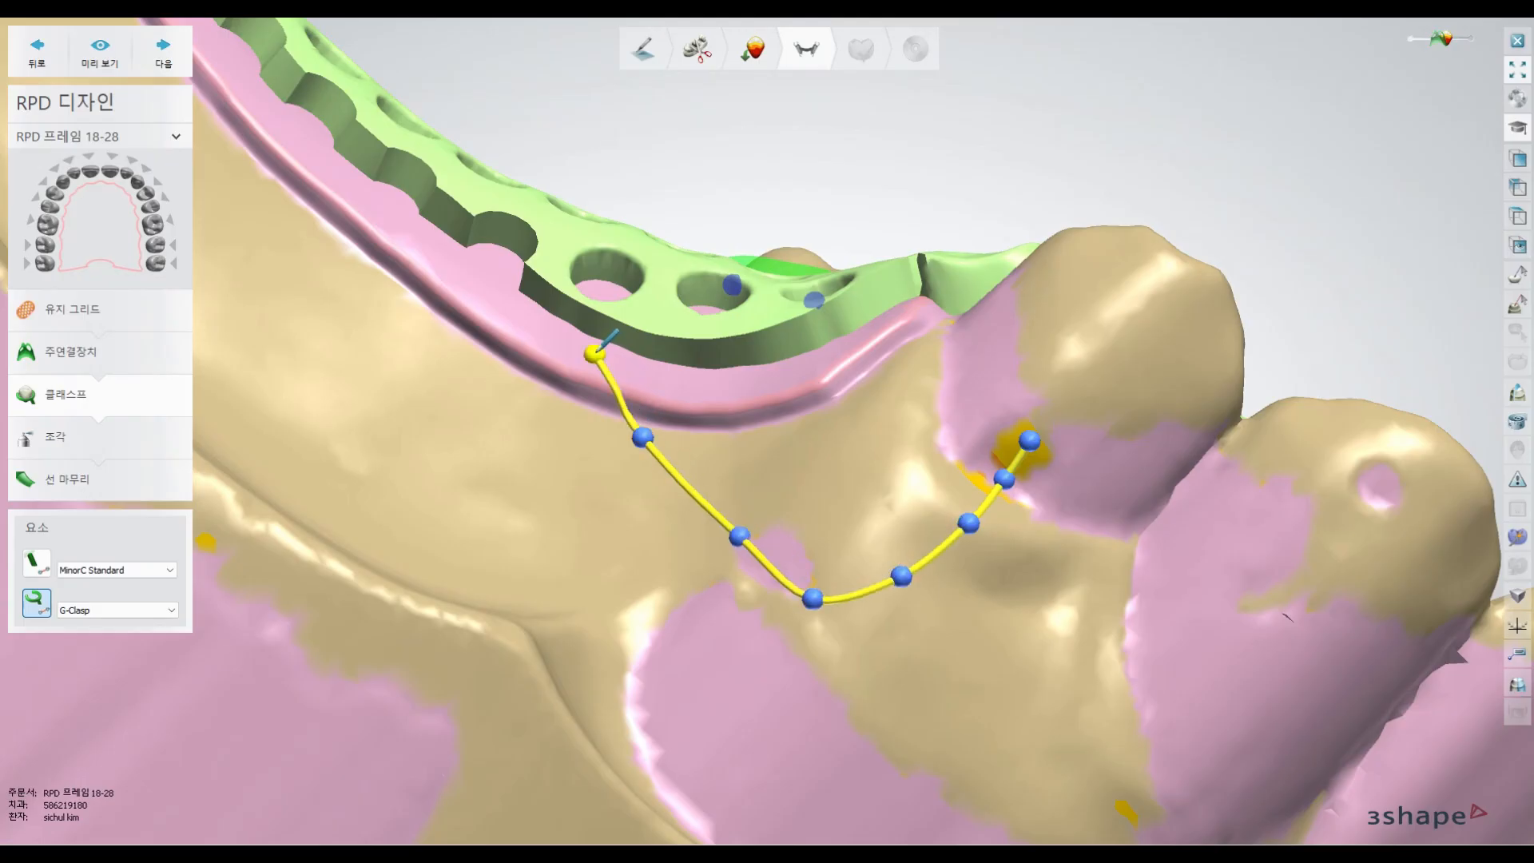
double_click(563, 263)
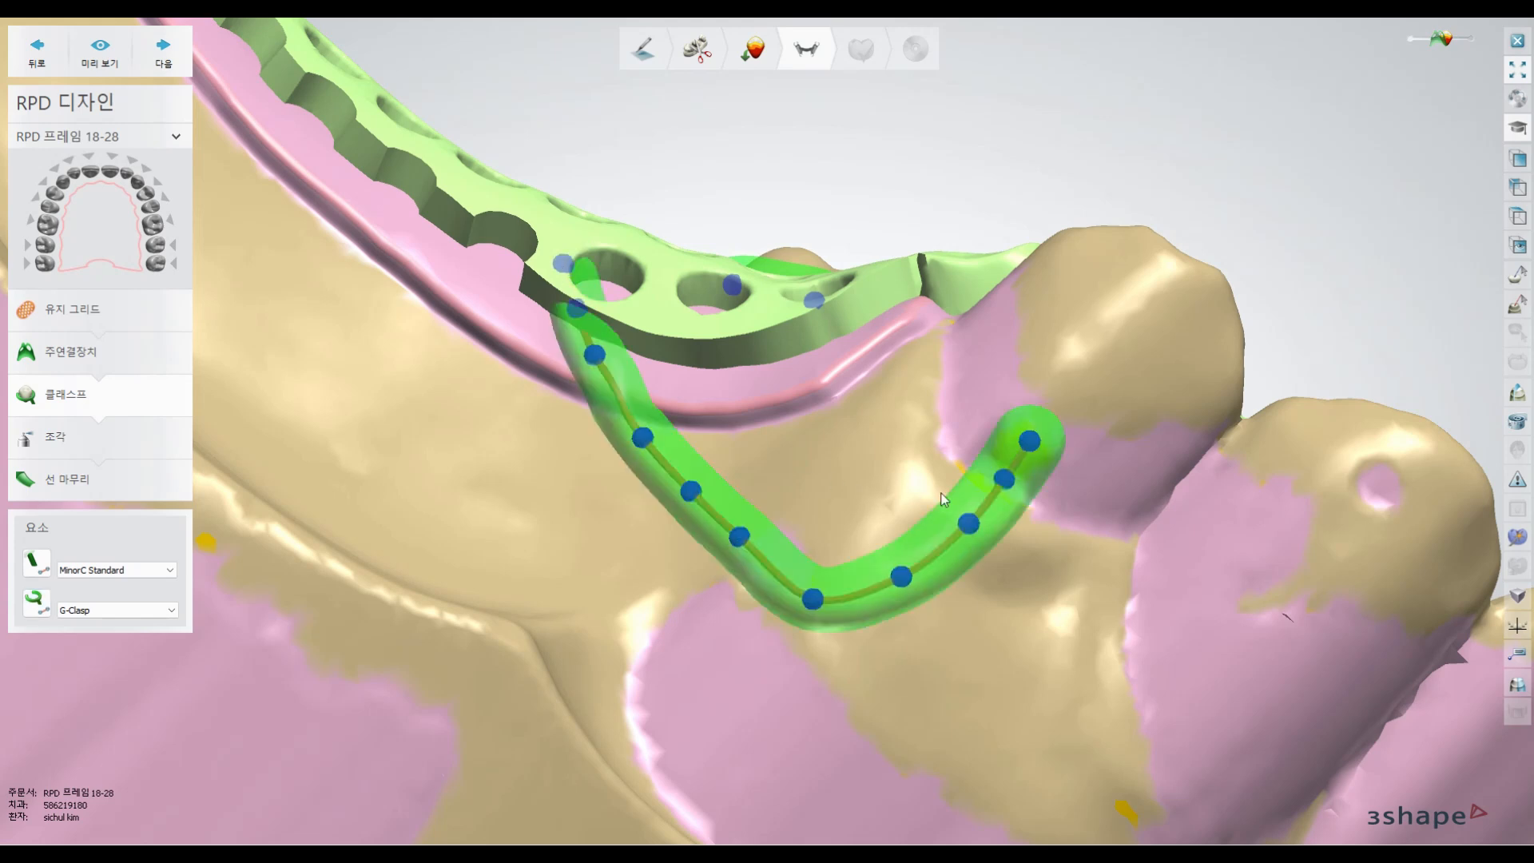
- Widen the bar-shaped clasp at its control points toward the retention grid
right_drag(1082, 519, 1066, 515)
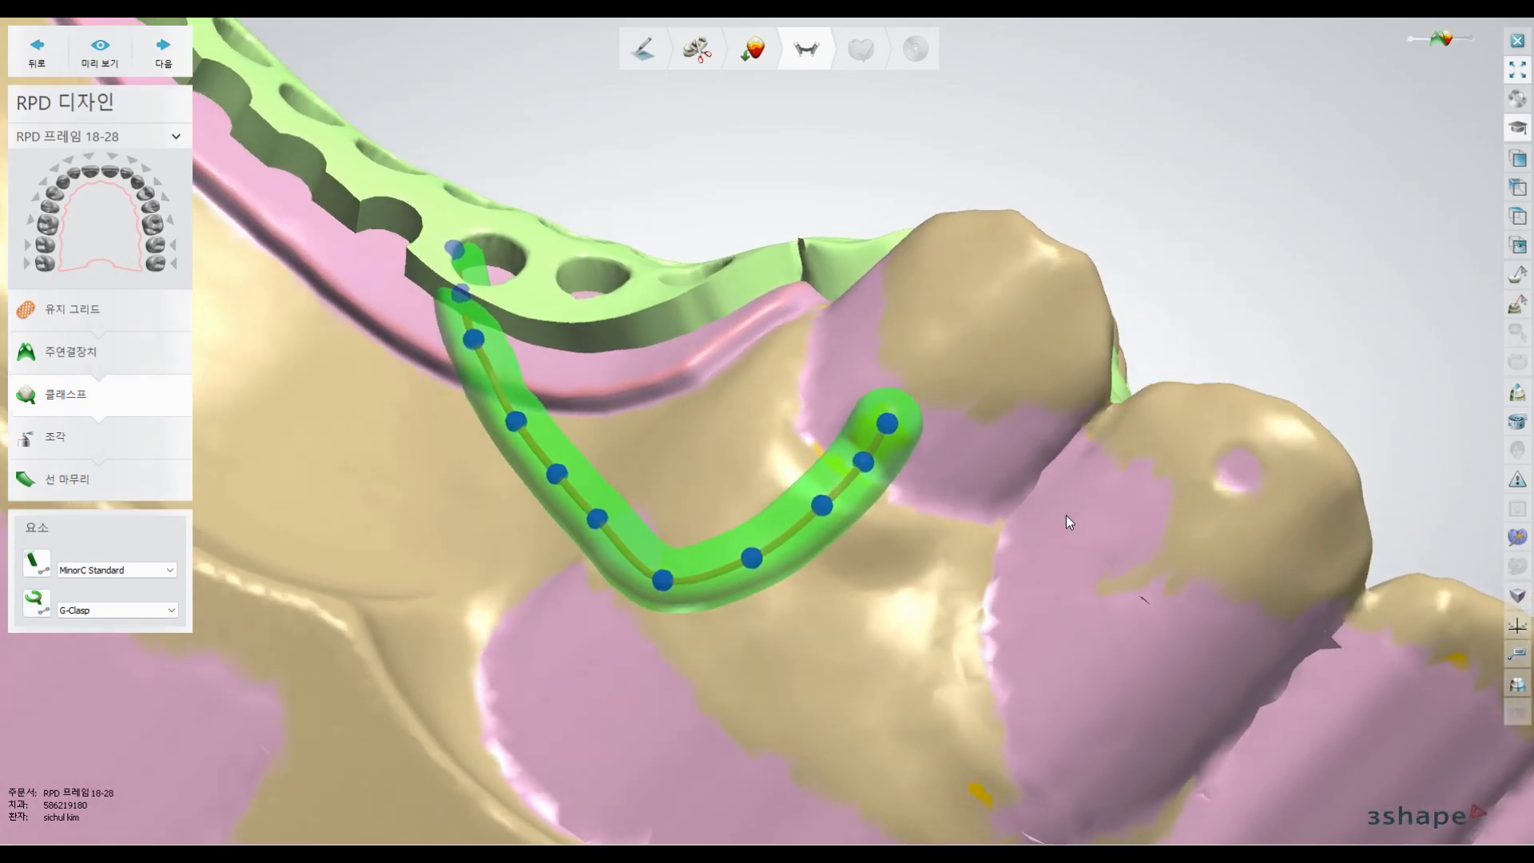
click(888, 428)
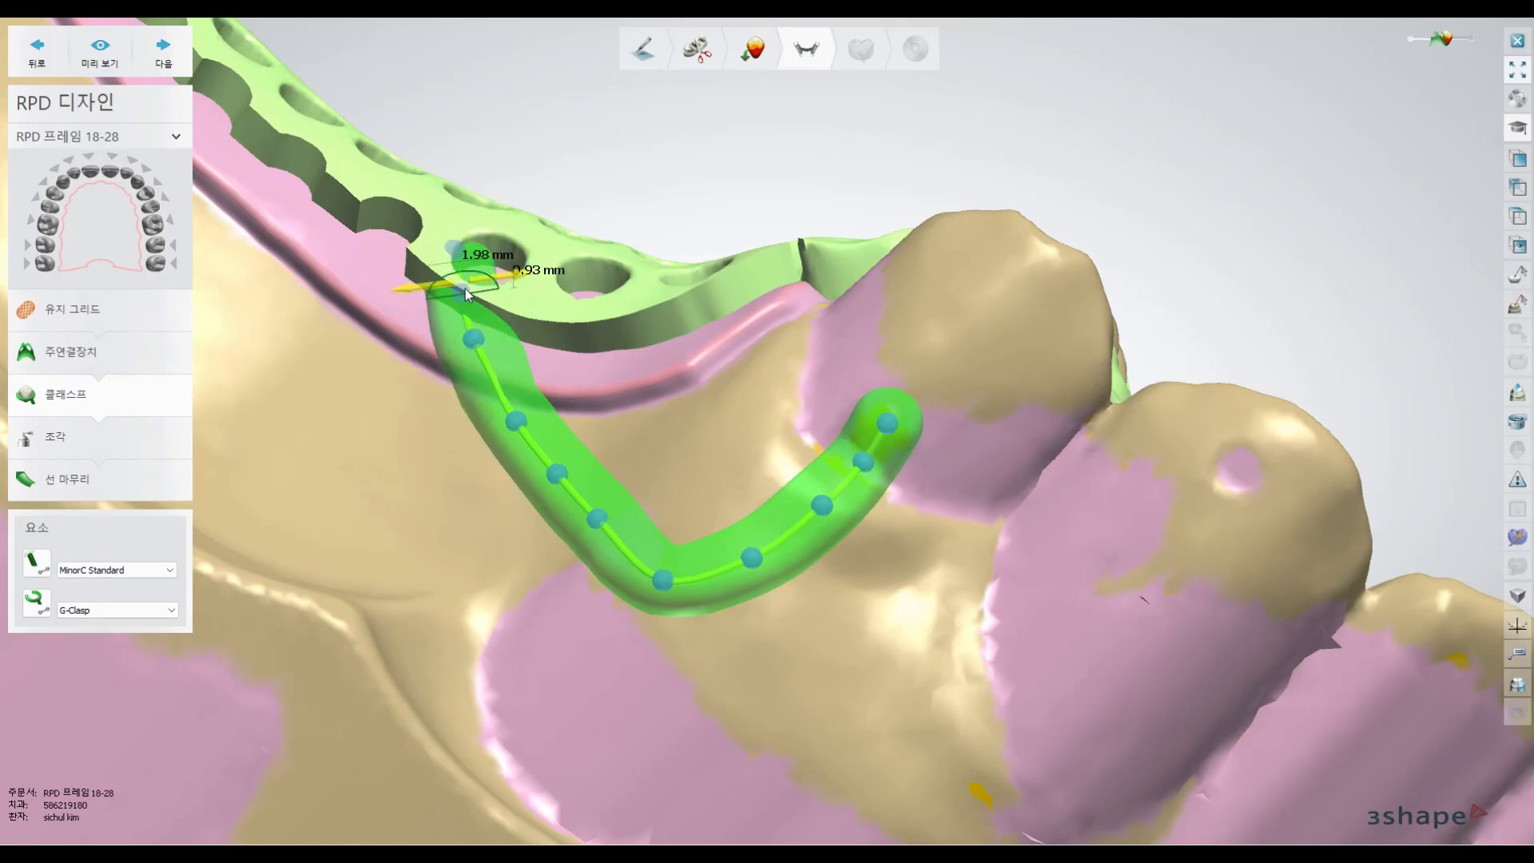
- Inspect the bar-shaped clasp's path and tip cross-section against the premolar, and review the whole frame with its clasps
right_drag(919, 566, 784, 628)
middle_drag(785, 628, 1189, 435)
right_drag(979, 468, 892, 533)
middle_drag(892, 532, 1142, 152)
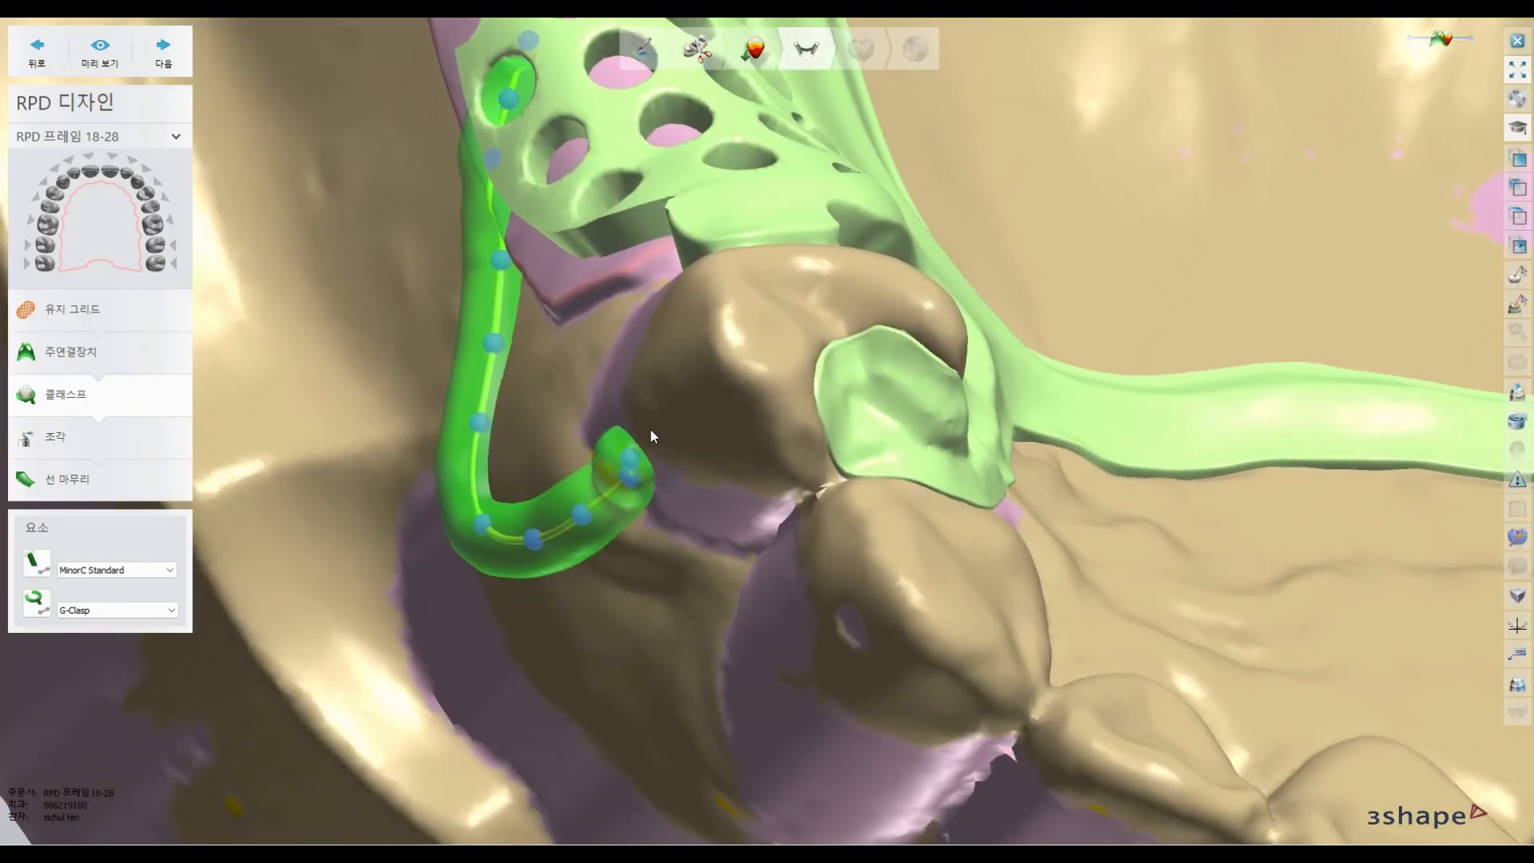
middle_drag(649, 435, 620, 607)
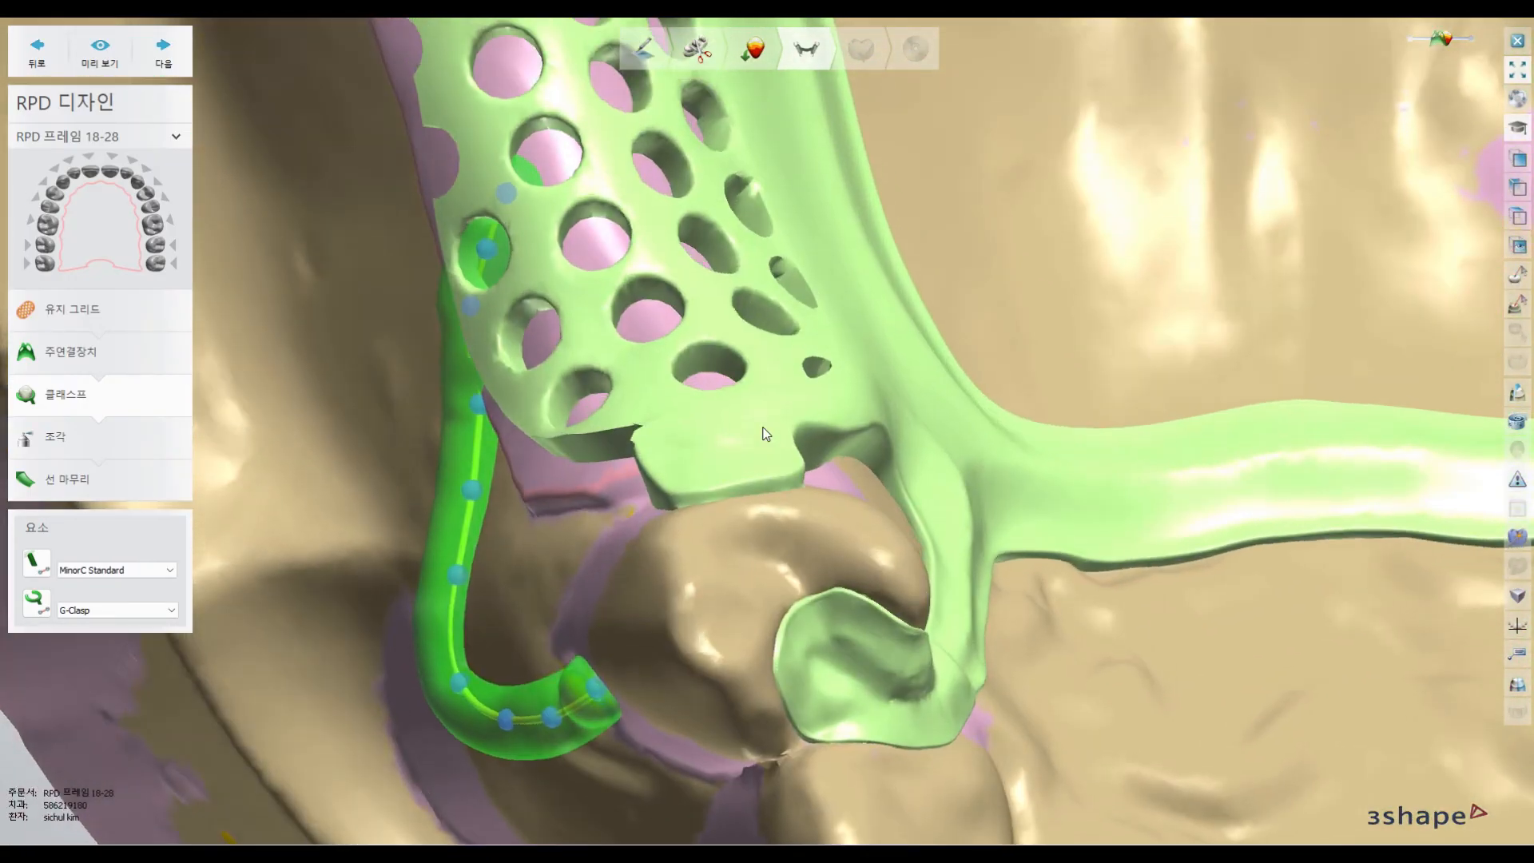
click(598, 692)
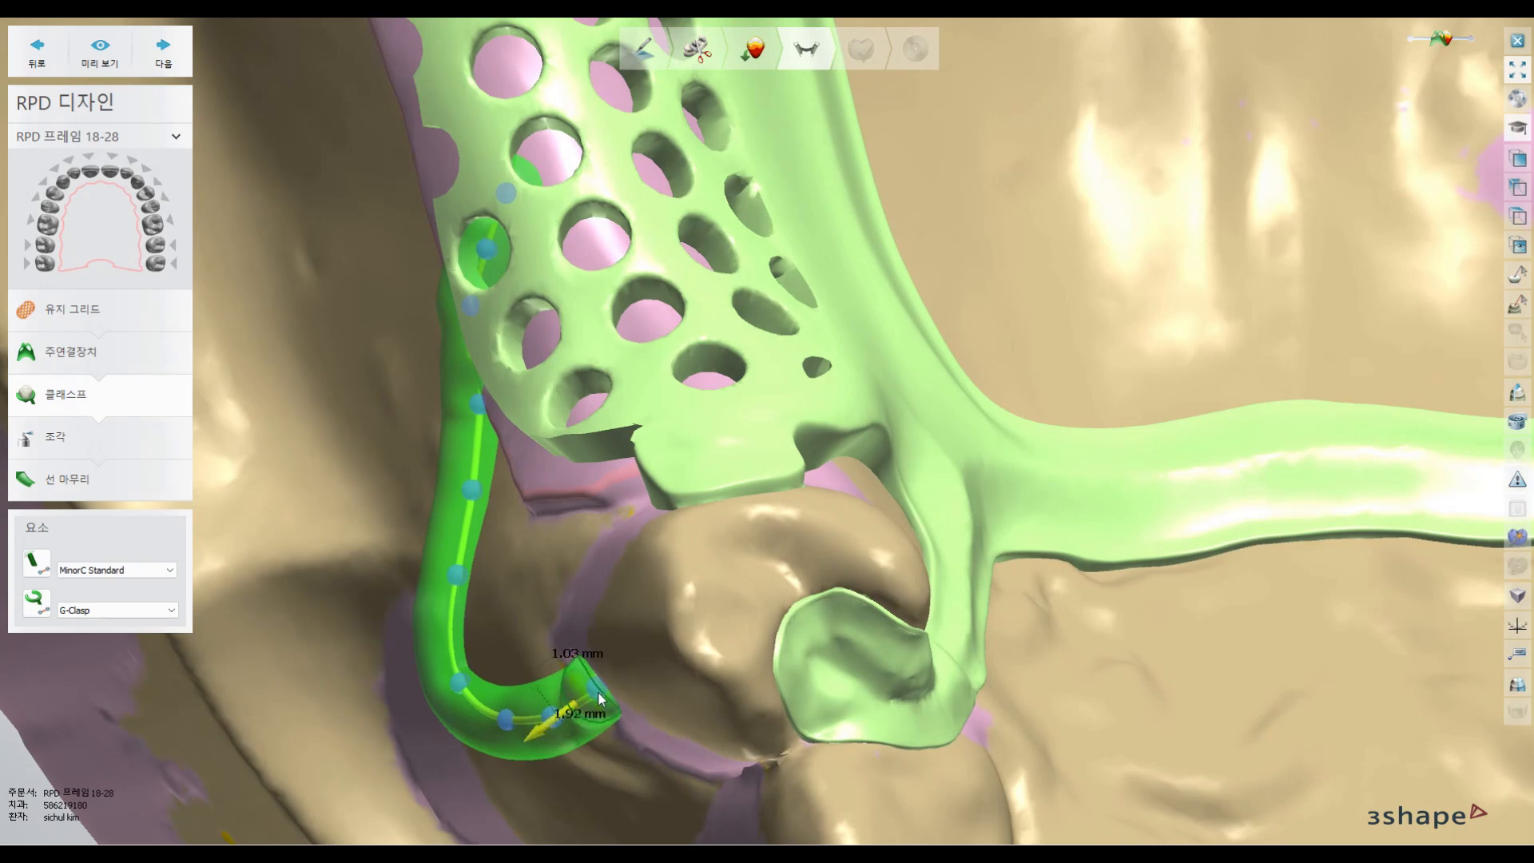
right_drag(648, 670, 691, 600)
right_drag(861, 454, 884, 412)
right_drag(985, 395, 823, 431)
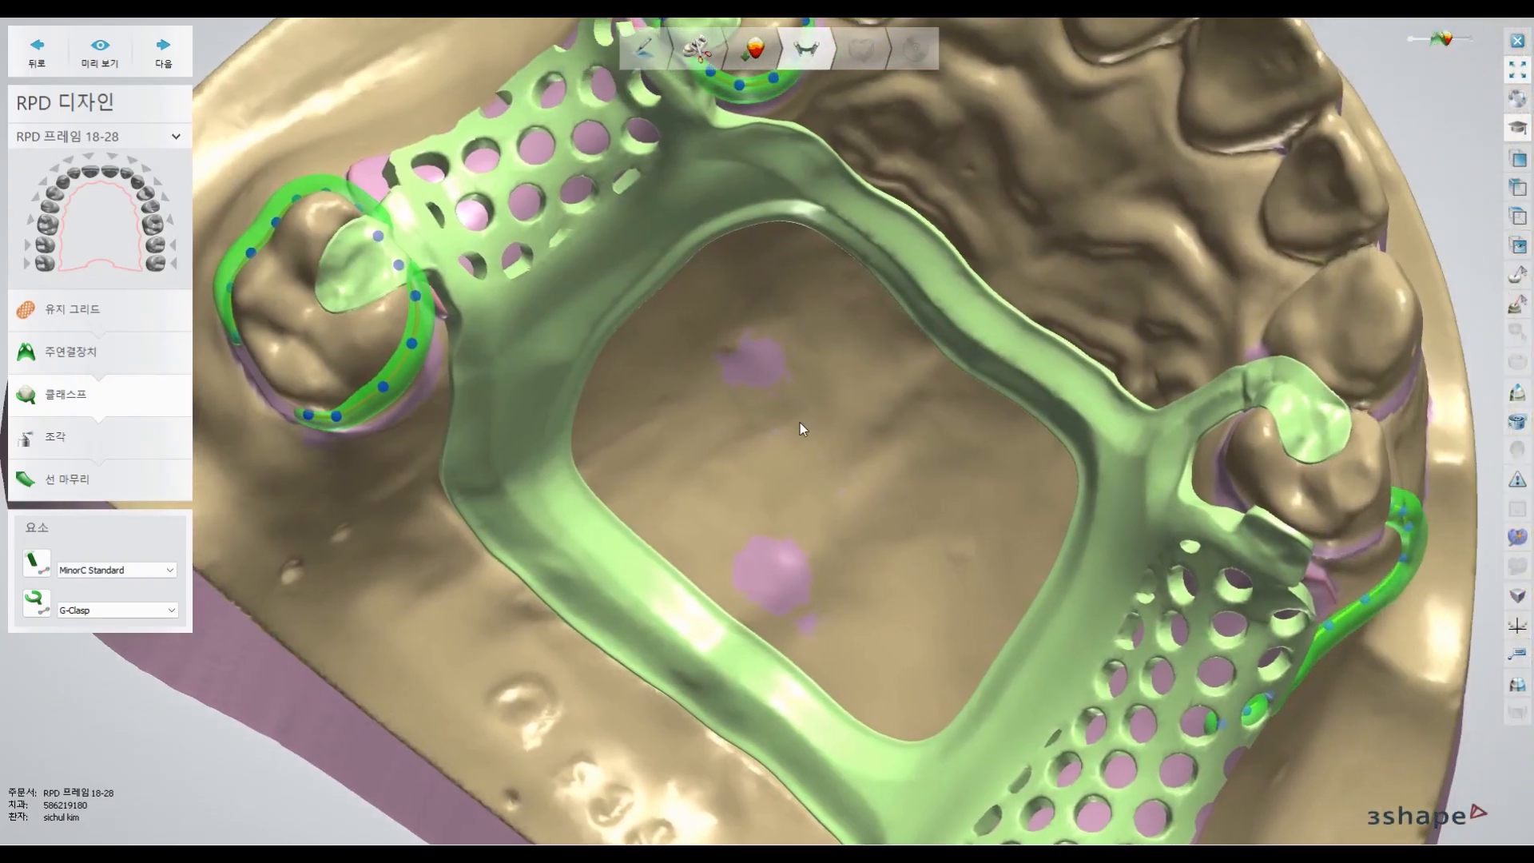
- Adjust the major connector's outline beside the molar rest and regenerate the frame in the clasp stage
mouse_move(730, 423)
right_down()
mouse_move(745, 402)
mouse_move(717, 429)
mouse_move(750, 429)
right_up()
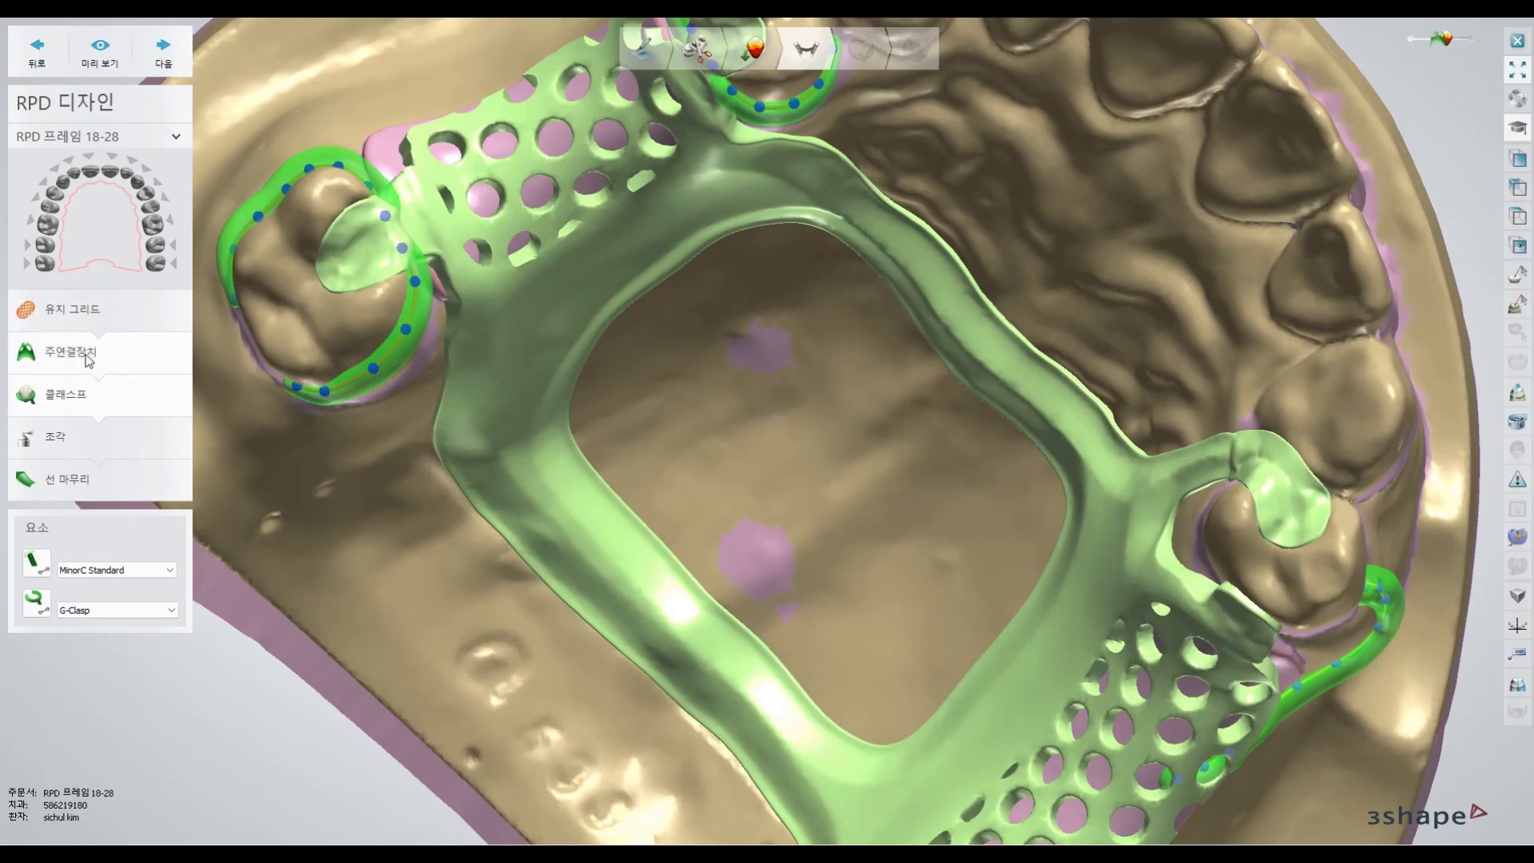
click(89, 360)
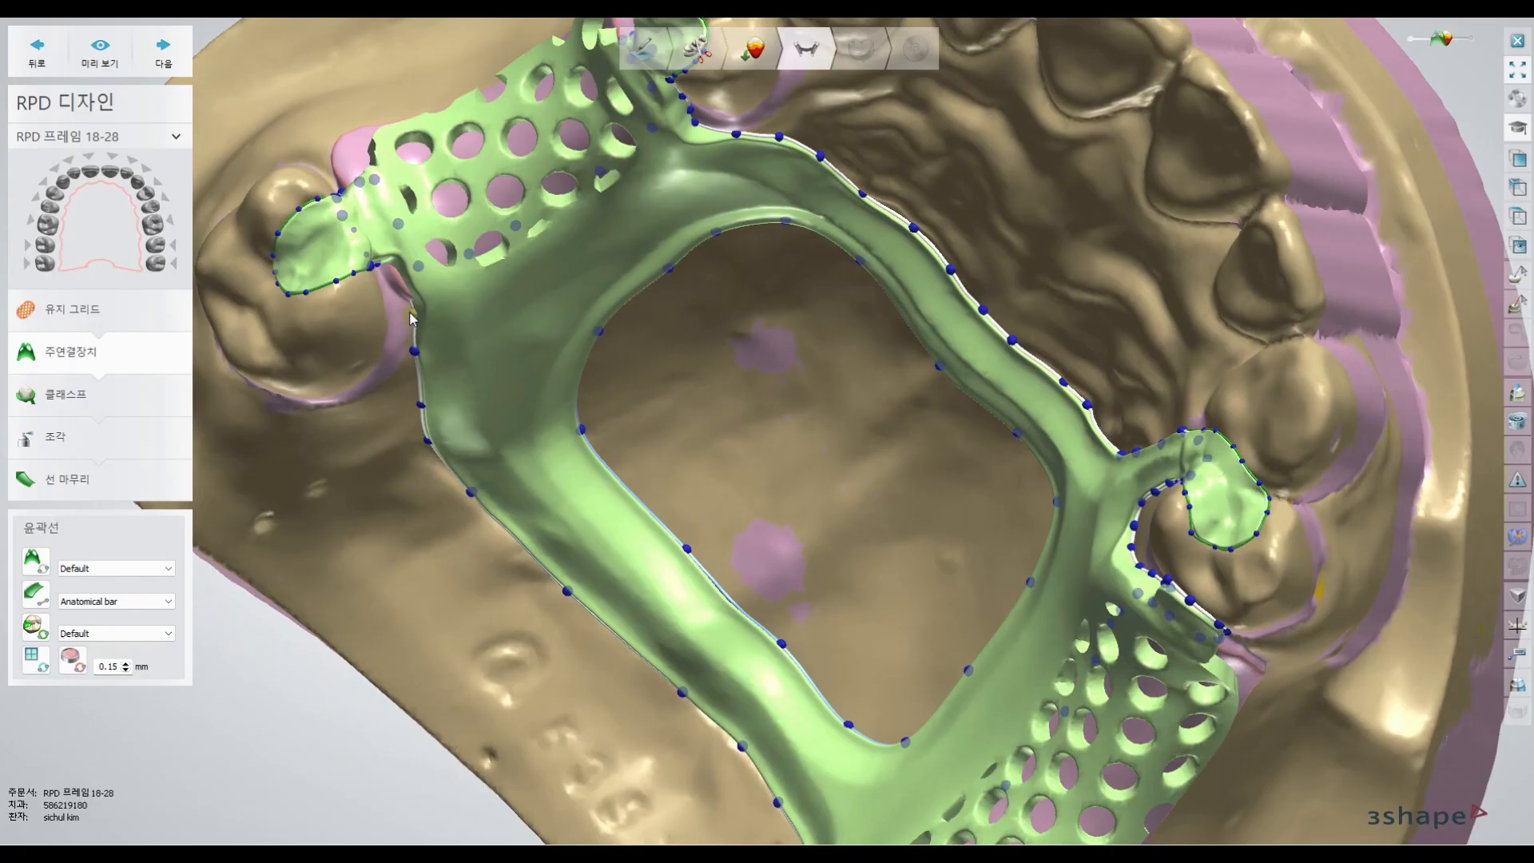
drag(410, 312, 374, 277)
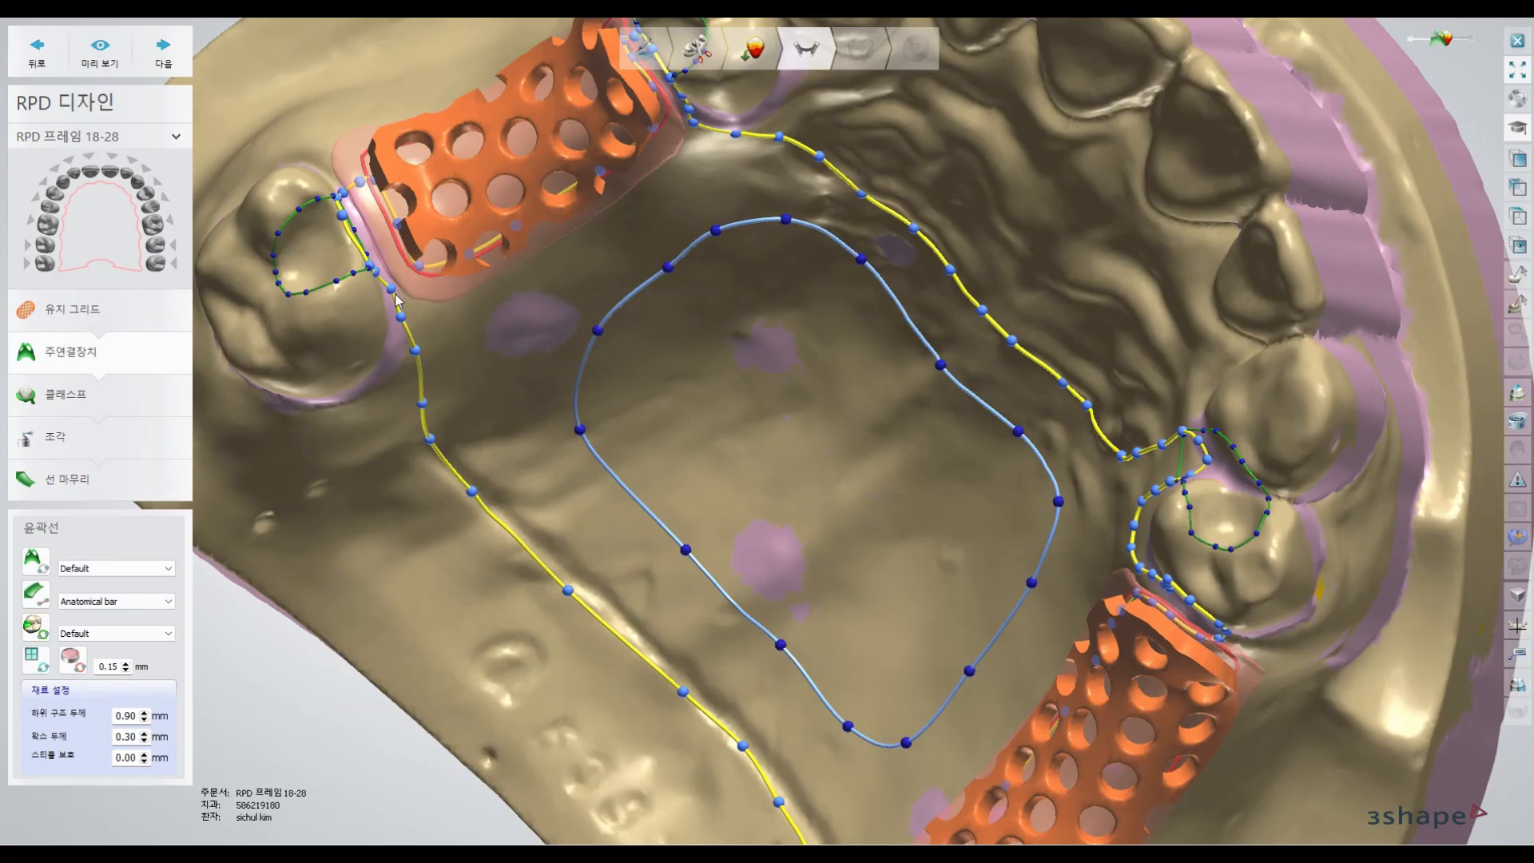
click(90, 405)
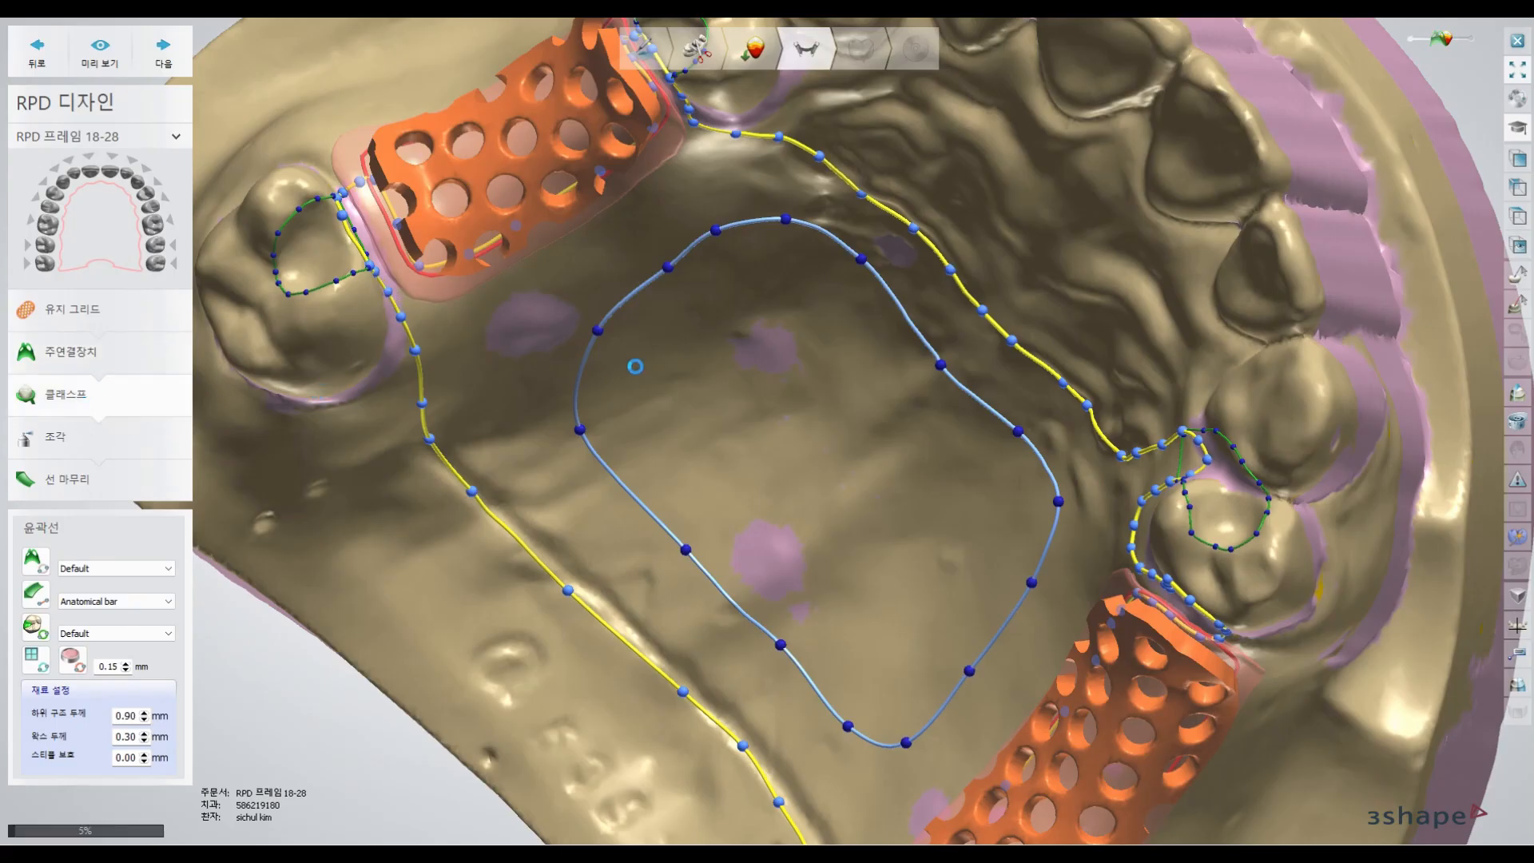
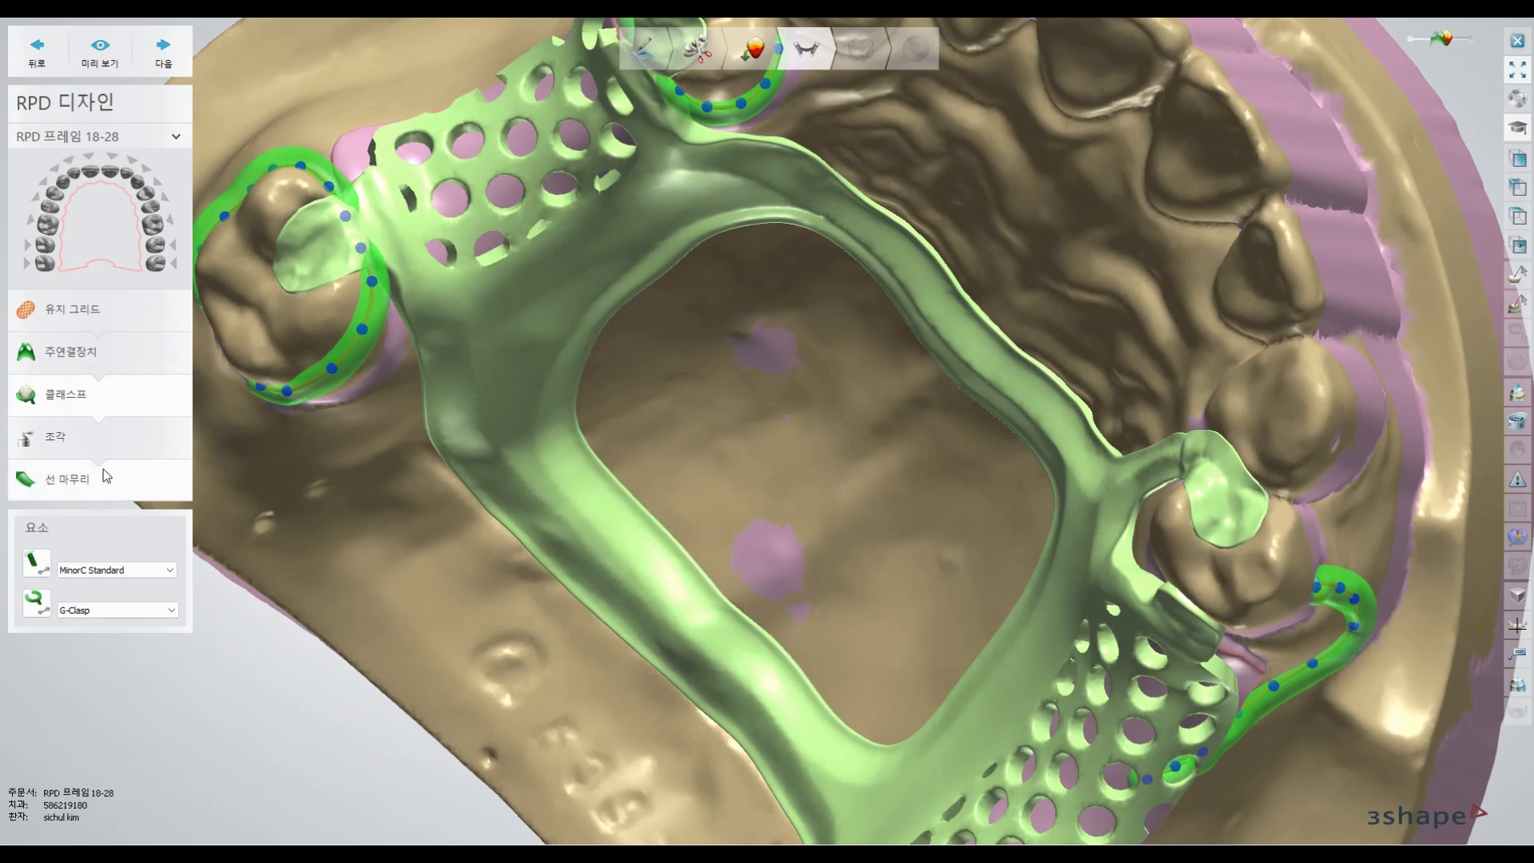
- Enter the sculpting stage and add wax with a 1.40 mm knife along the minor connector to the bar-clasp premolar's rest
click(82, 403)
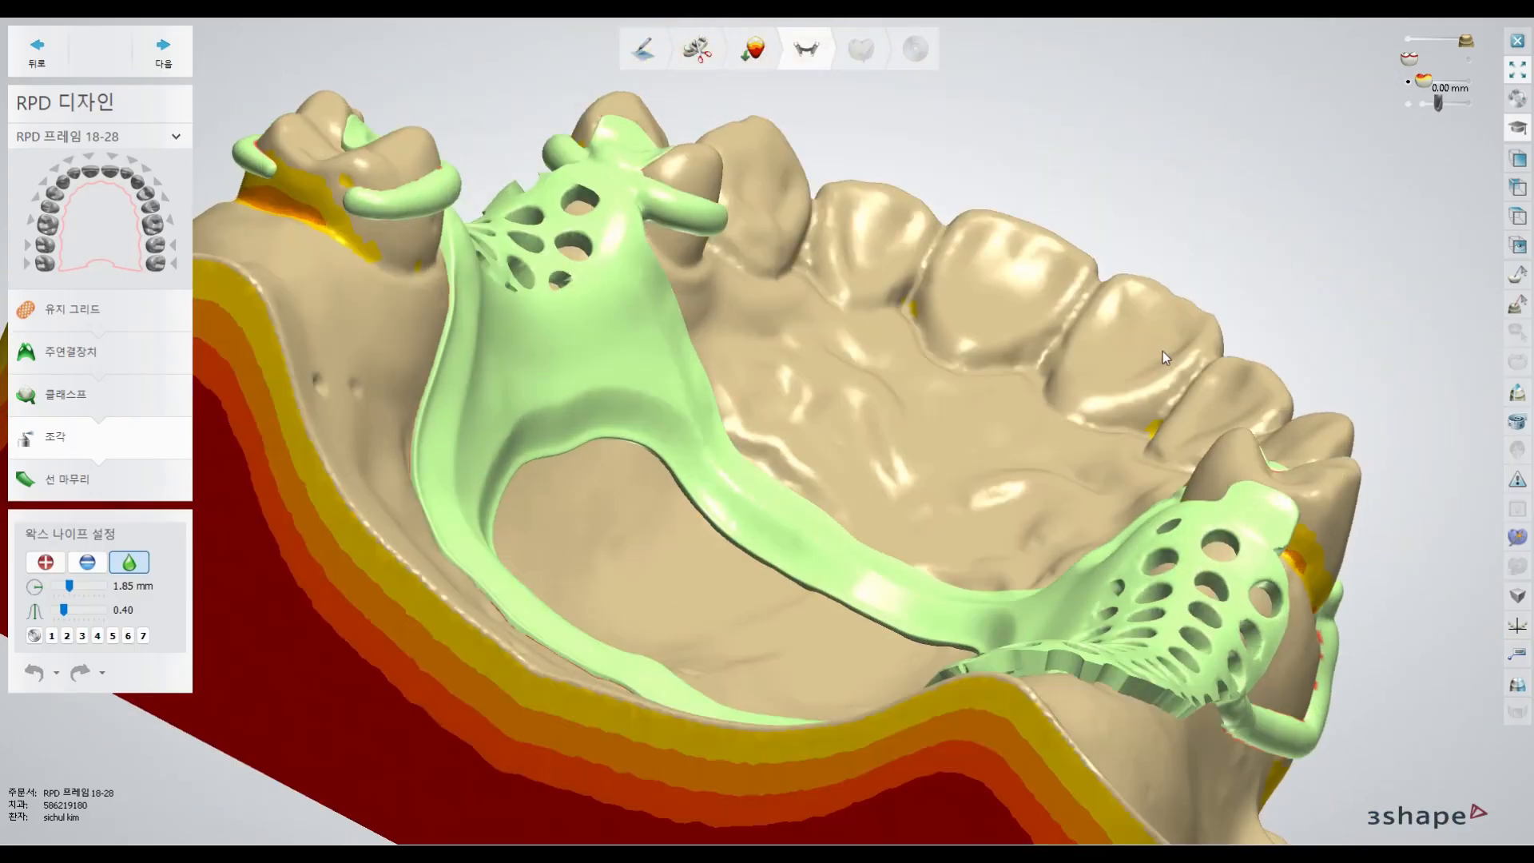
right_drag(1162, 352, 1154, 315)
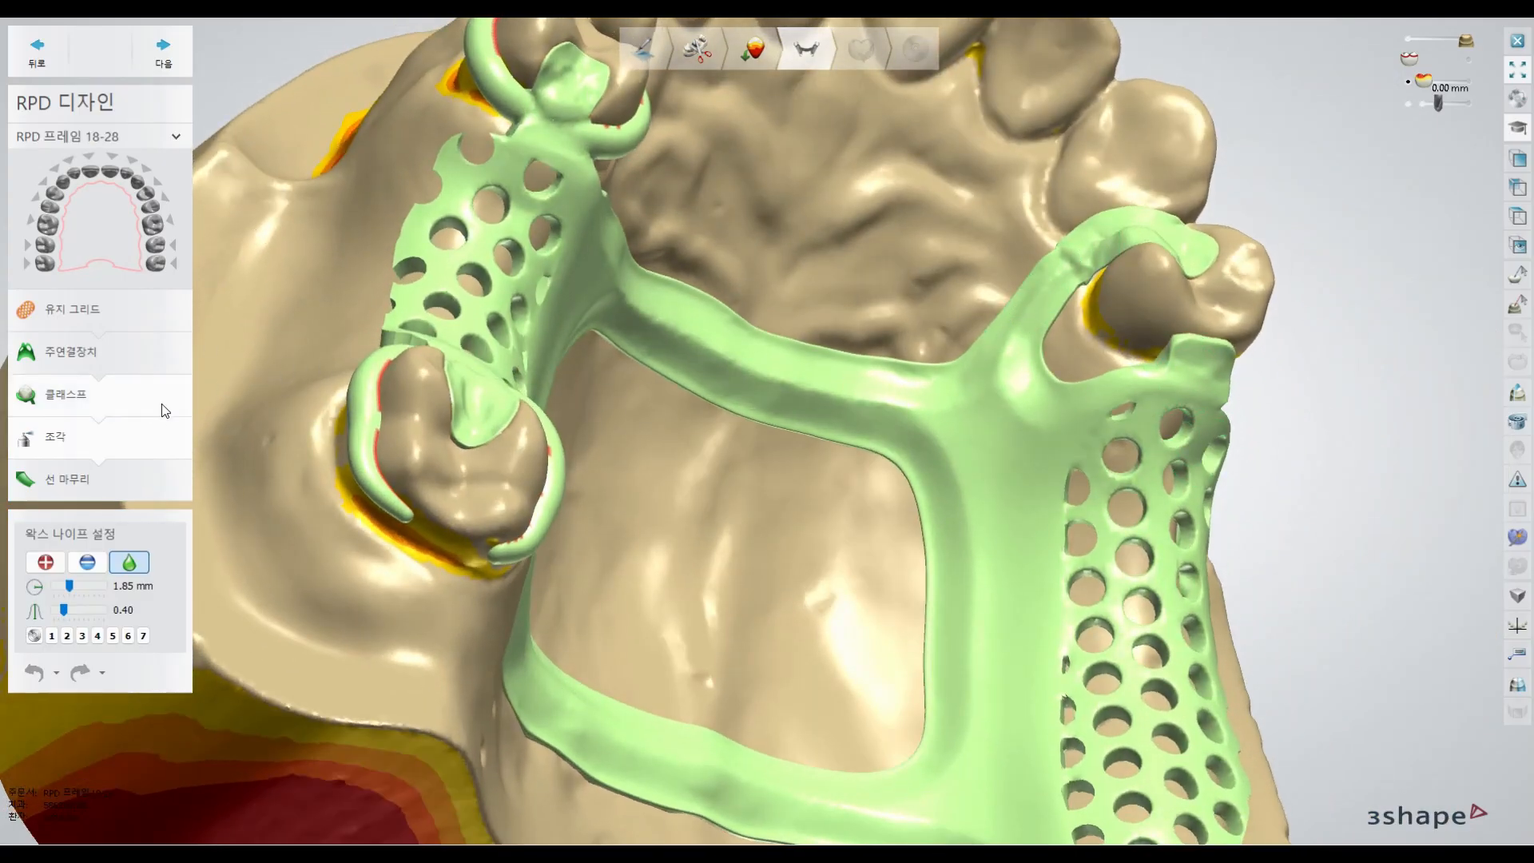
click(54, 561)
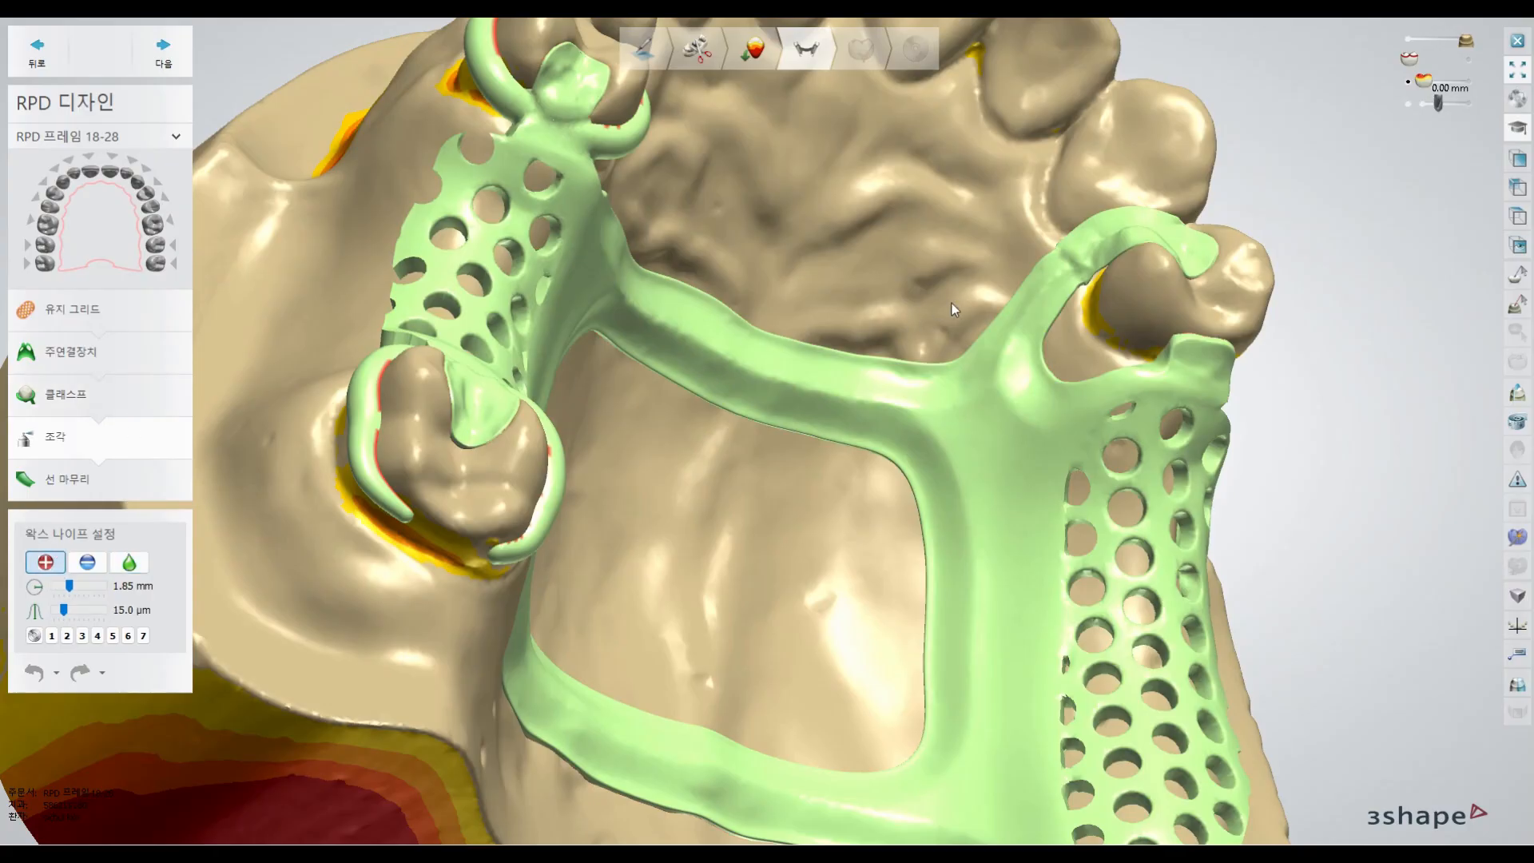
scroll(938, 311, up, 3)
drag(70, 586, 65, 588)
drag(1013, 350, 1130, 235)
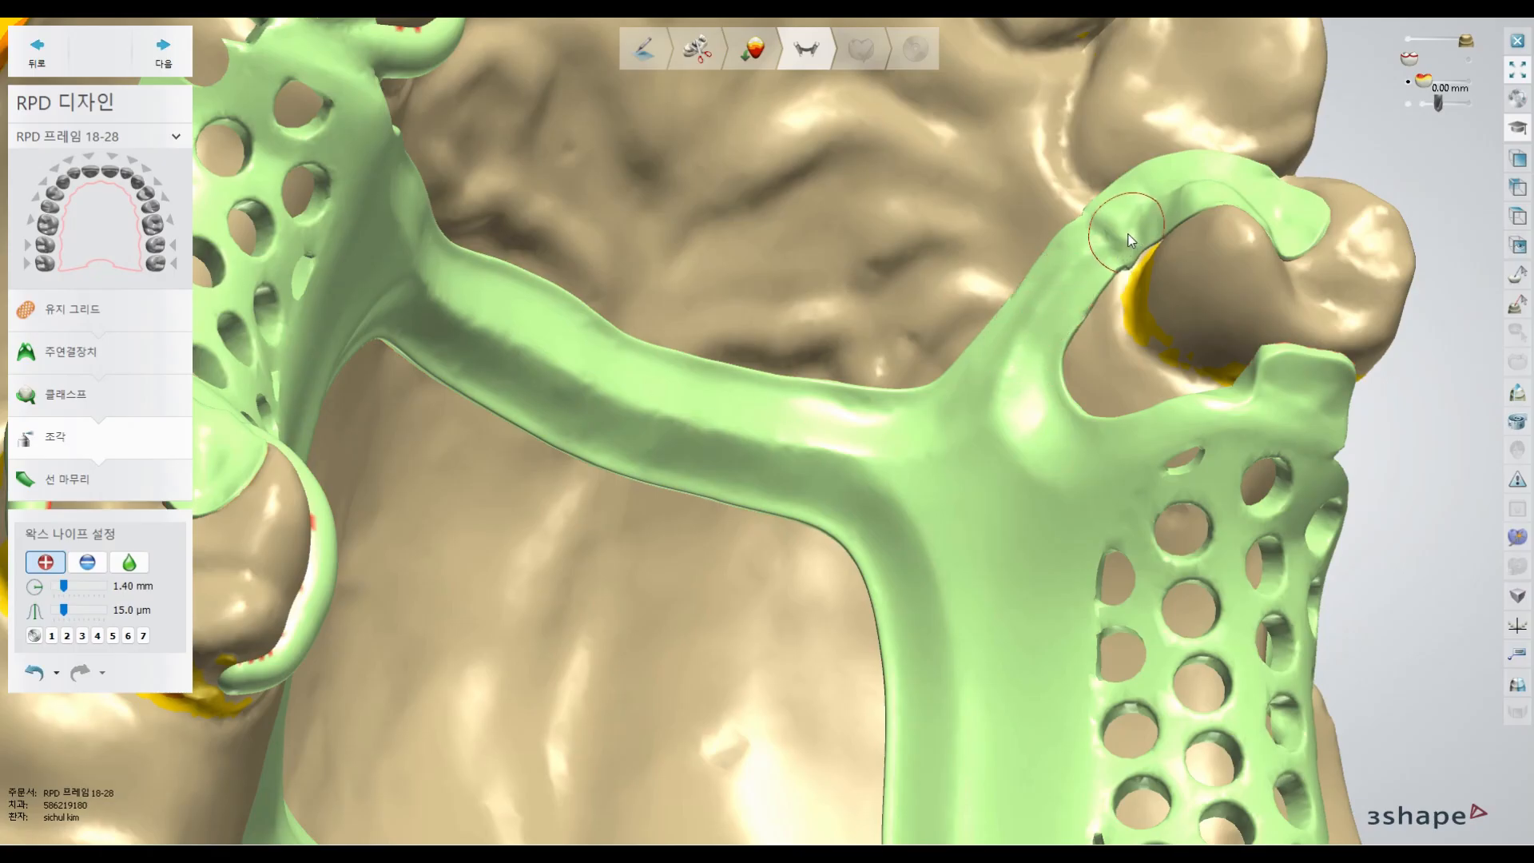
drag(1023, 410, 1086, 301)
right_drag(1086, 300, 1057, 348)
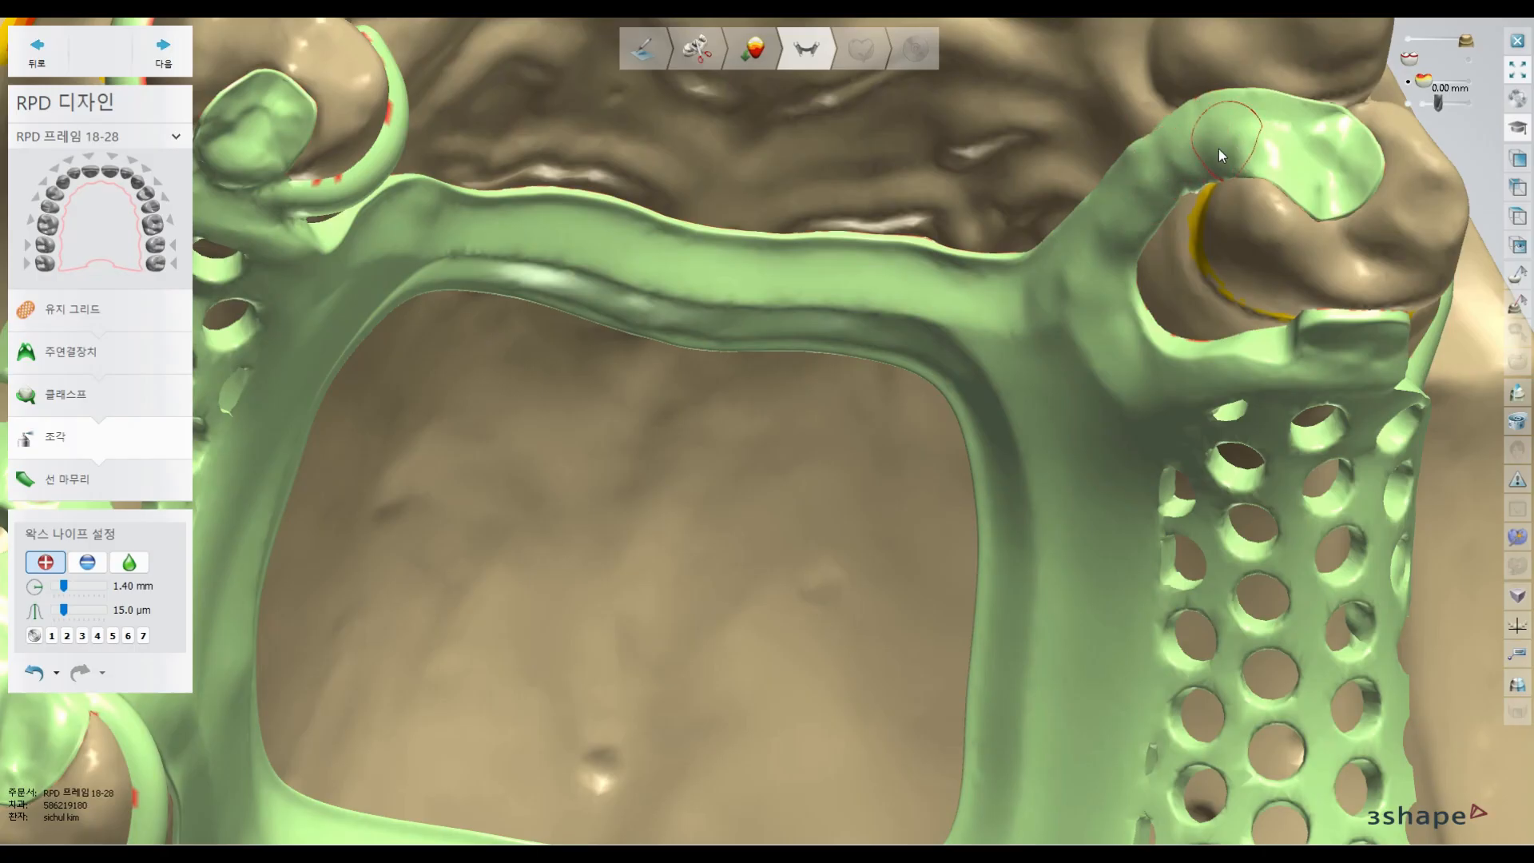
- Smooth the premolar's minor connector at strength 0.40 and add more wax where it bends up to the rest
click(142, 559)
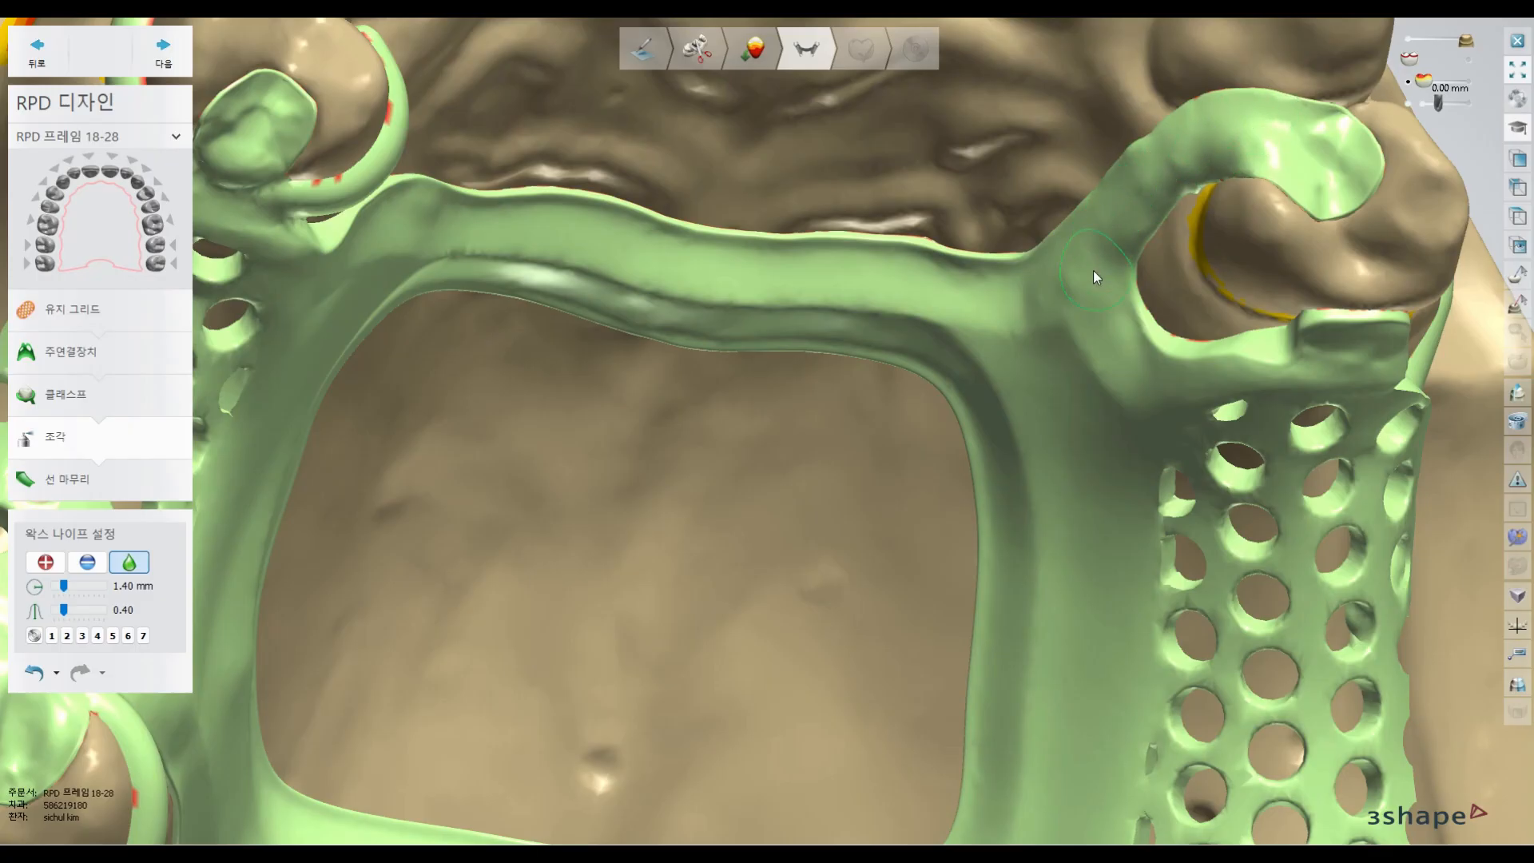
scroll(1115, 230, down, 10)
right_drag(1092, 304, 1126, 234)
scroll(1128, 233, up, 10)
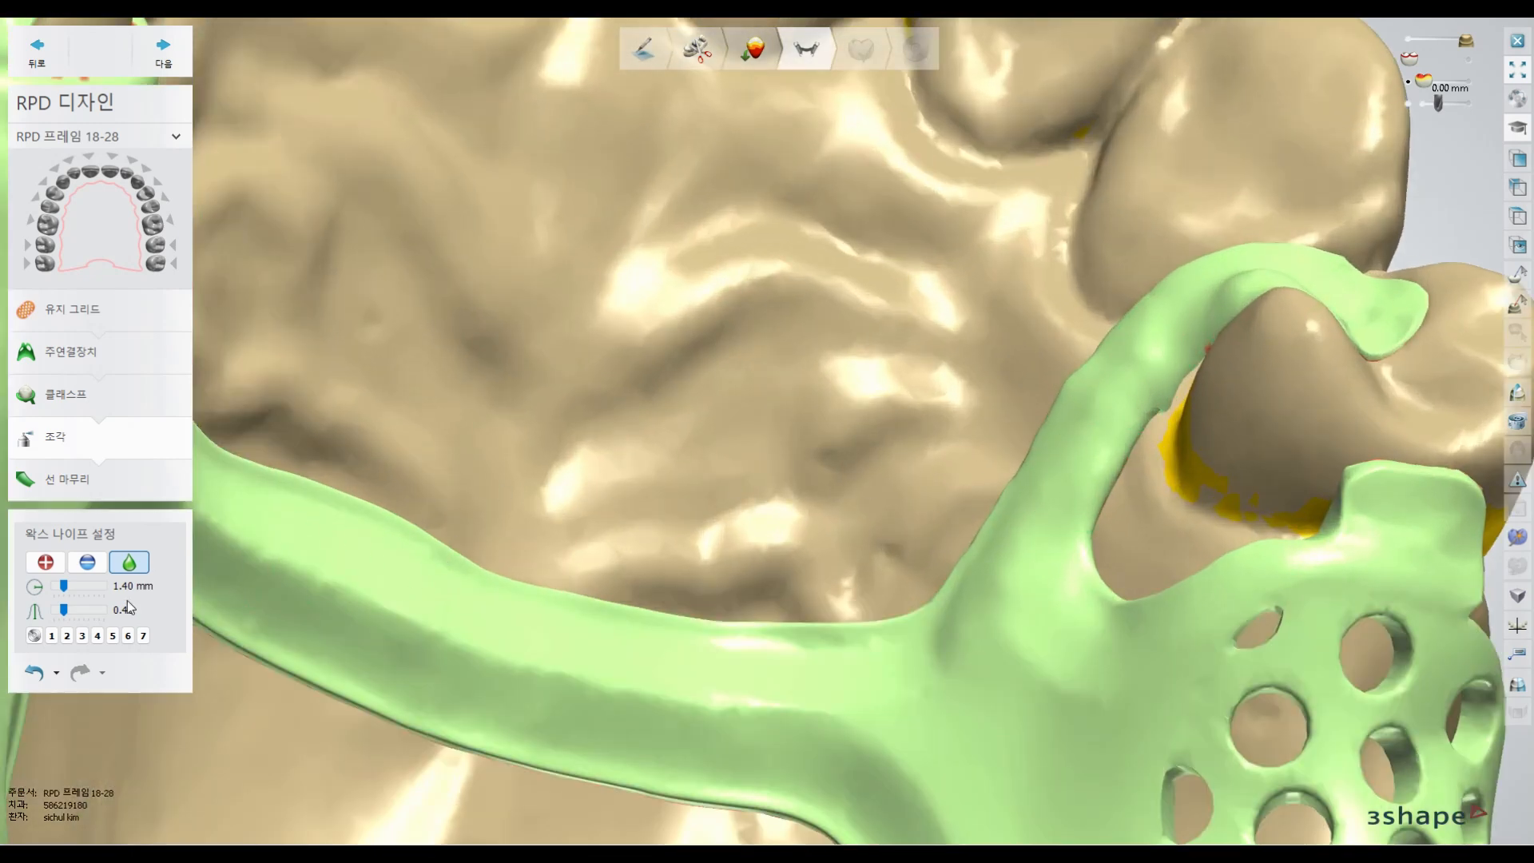
click(39, 565)
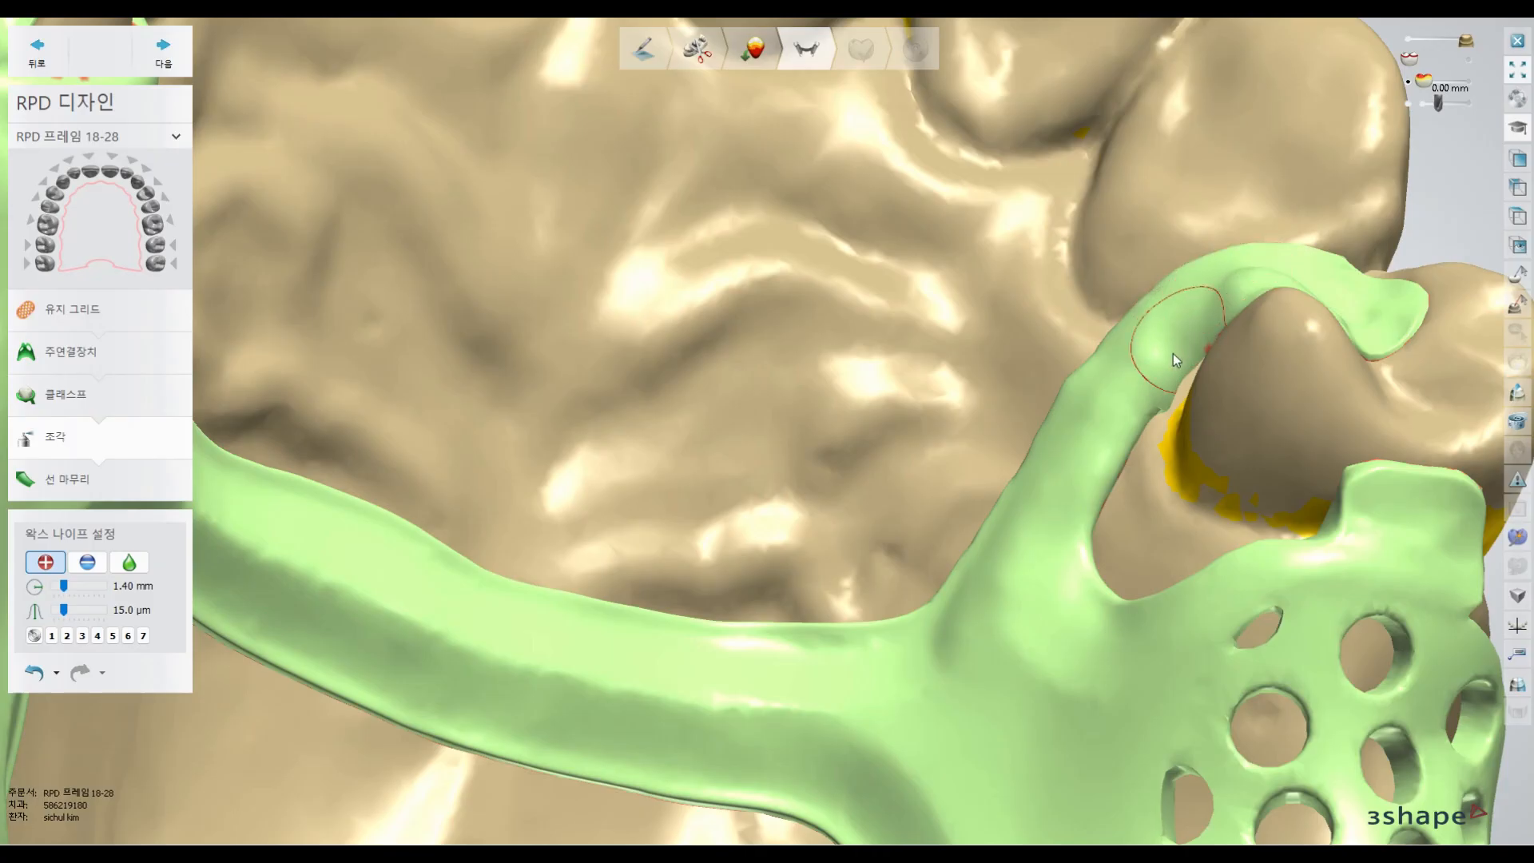
right_drag(1145, 363, 1131, 455)
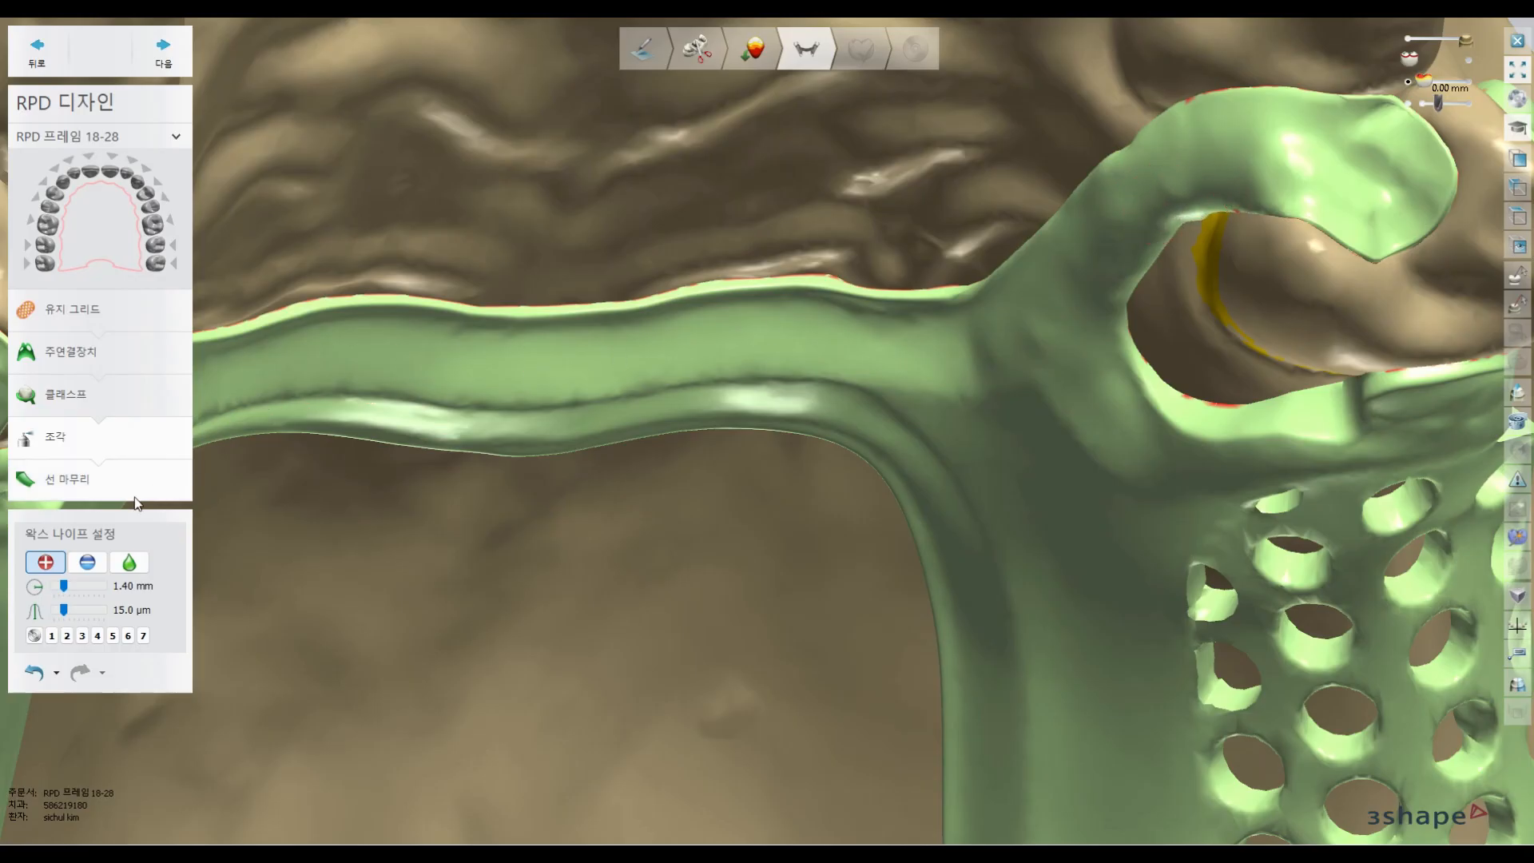
- Smooth the built-up minor connector from the major connector up to the premolar's rest
click(134, 564)
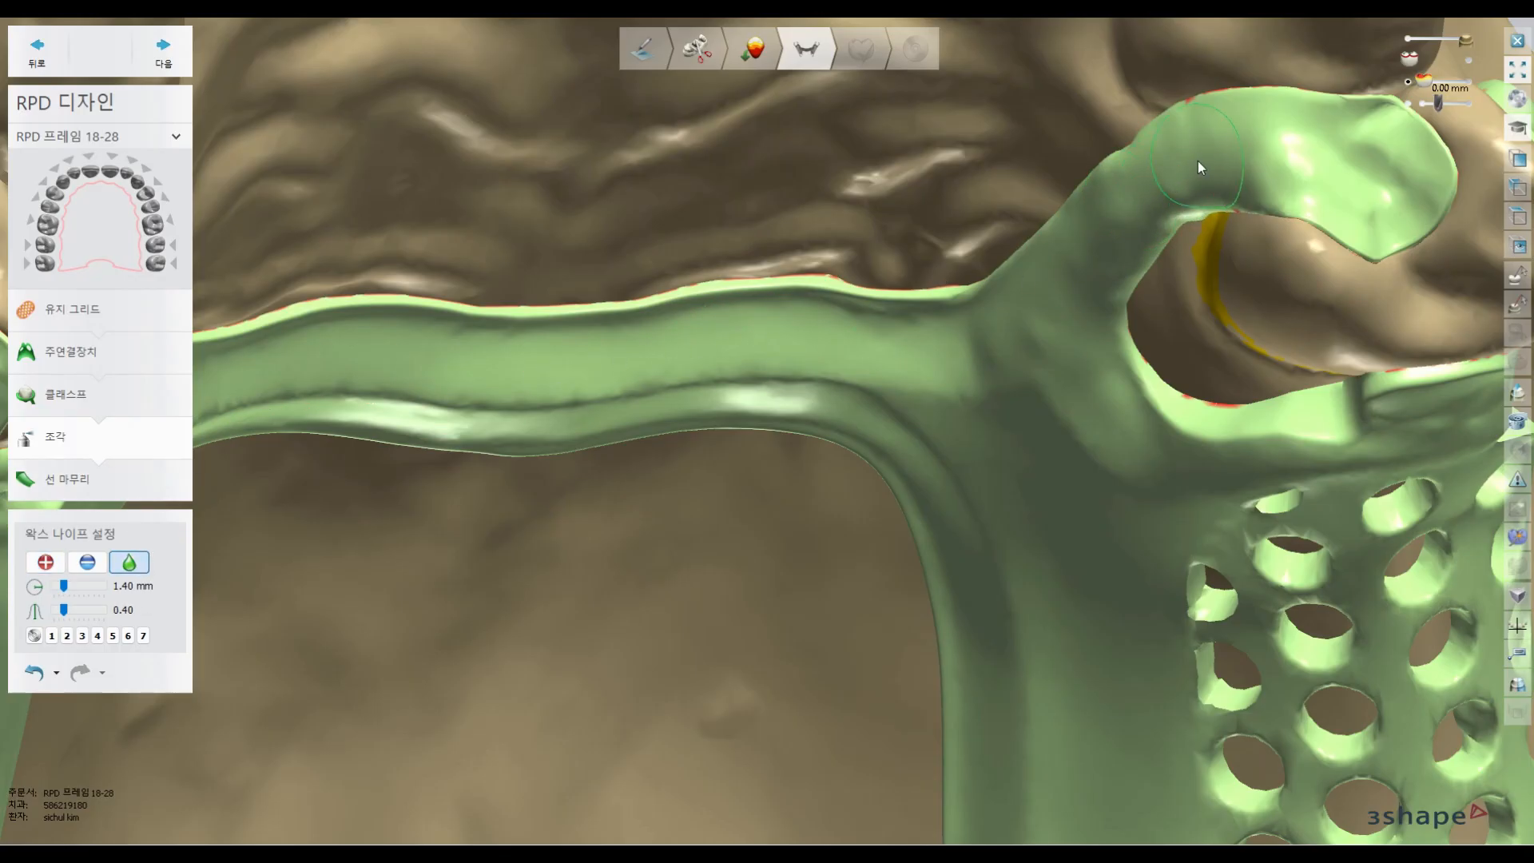
mouse_move(1107, 212)
mouse_down()
mouse_move(1027, 345)
mouse_move(990, 358)
mouse_move(1192, 198)
mouse_up()
mouse_move(1130, 271)
mouse_down()
mouse_move(1109, 233)
mouse_move(1149, 155)
mouse_up()
mouse_move(1061, 237)
mouse_down()
mouse_move(1225, 155)
mouse_move(1285, 170)
mouse_move(1258, 156)
mouse_move(1105, 299)
mouse_up()
- Add wax at the opposite premolar where the rest and clasp arms join the retention grid
scroll(967, 379, down, 10)
middle_drag(951, 407, 932, 414)
right_drag(933, 414, 887, 392)
scroll(988, 430, up, 10)
right_drag(1050, 127, 1017, 150)
scroll(1005, 180, up, 4)
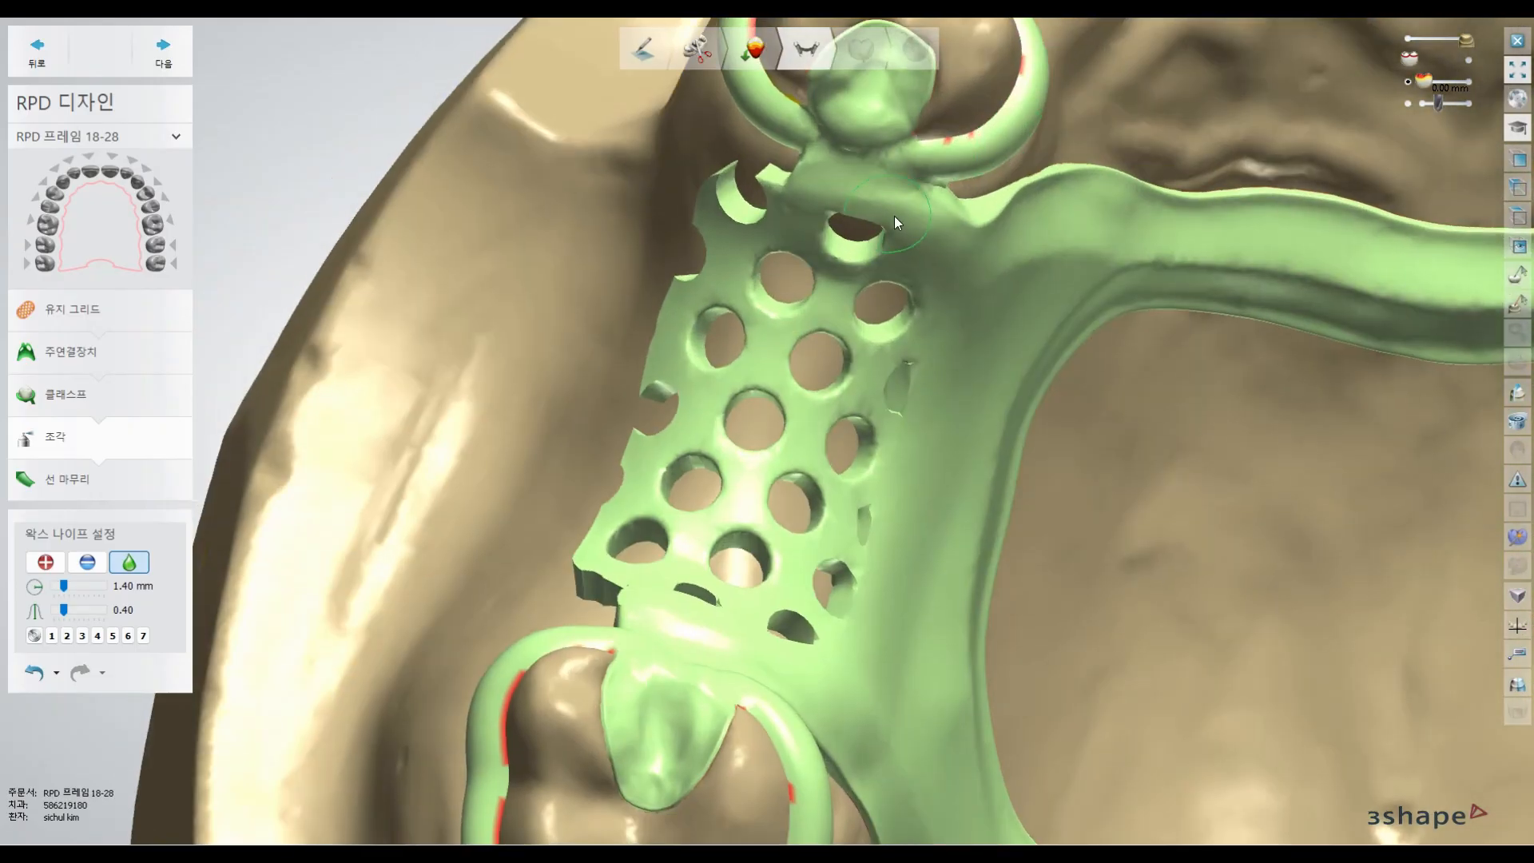
click(87, 562)
click(126, 563)
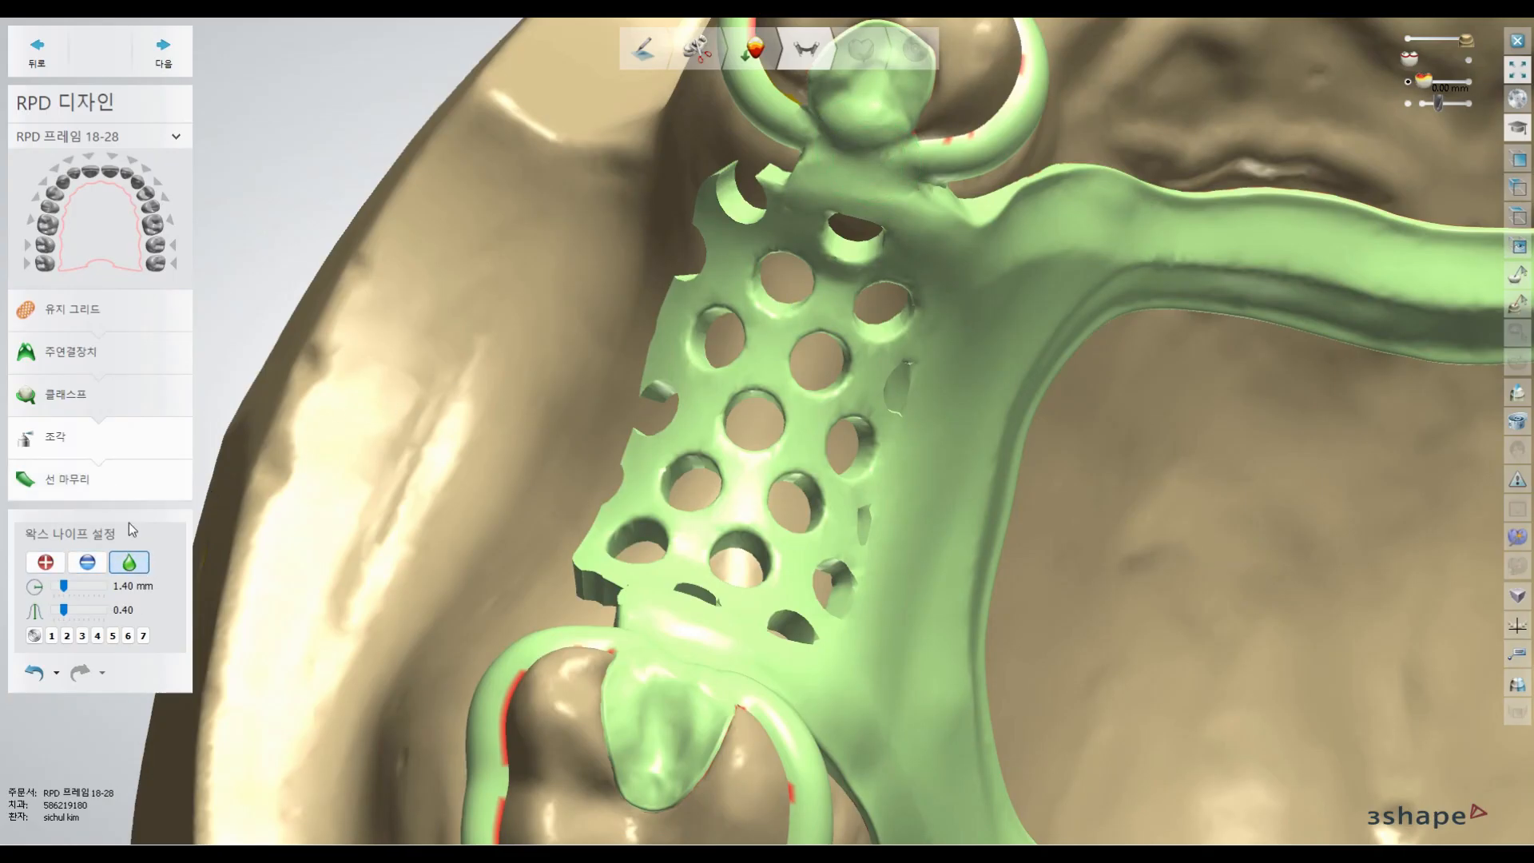
click(45, 561)
drag(807, 146, 892, 160)
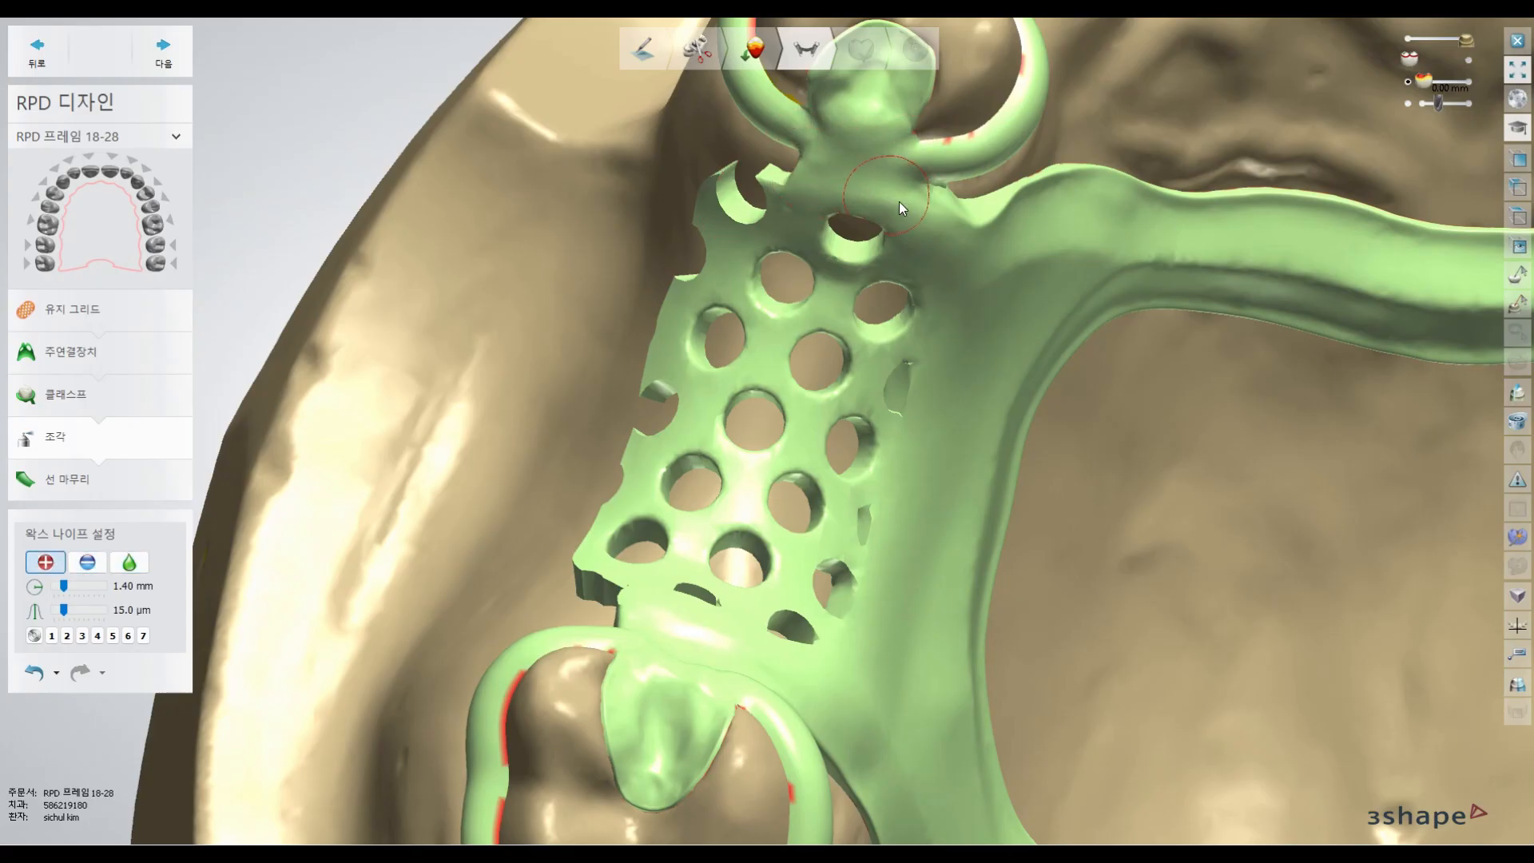
- Add wax where the bar-shaped clasp joins the edge of the retention grid to reinforce the junction
scroll(869, 166, down, 5)
right_drag(860, 281, 731, 511)
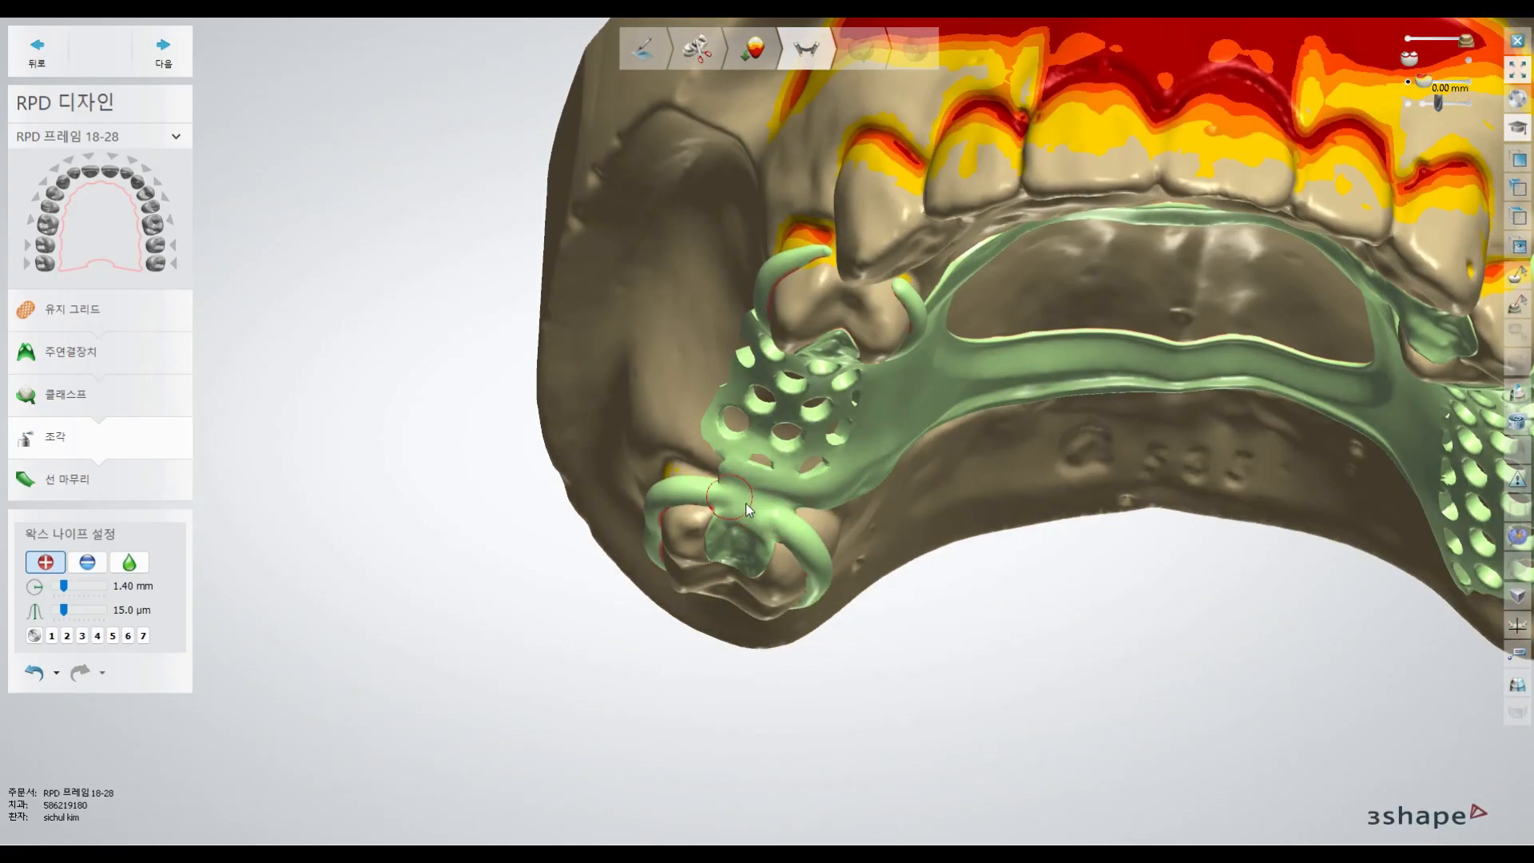
scroll(723, 487, down, 10)
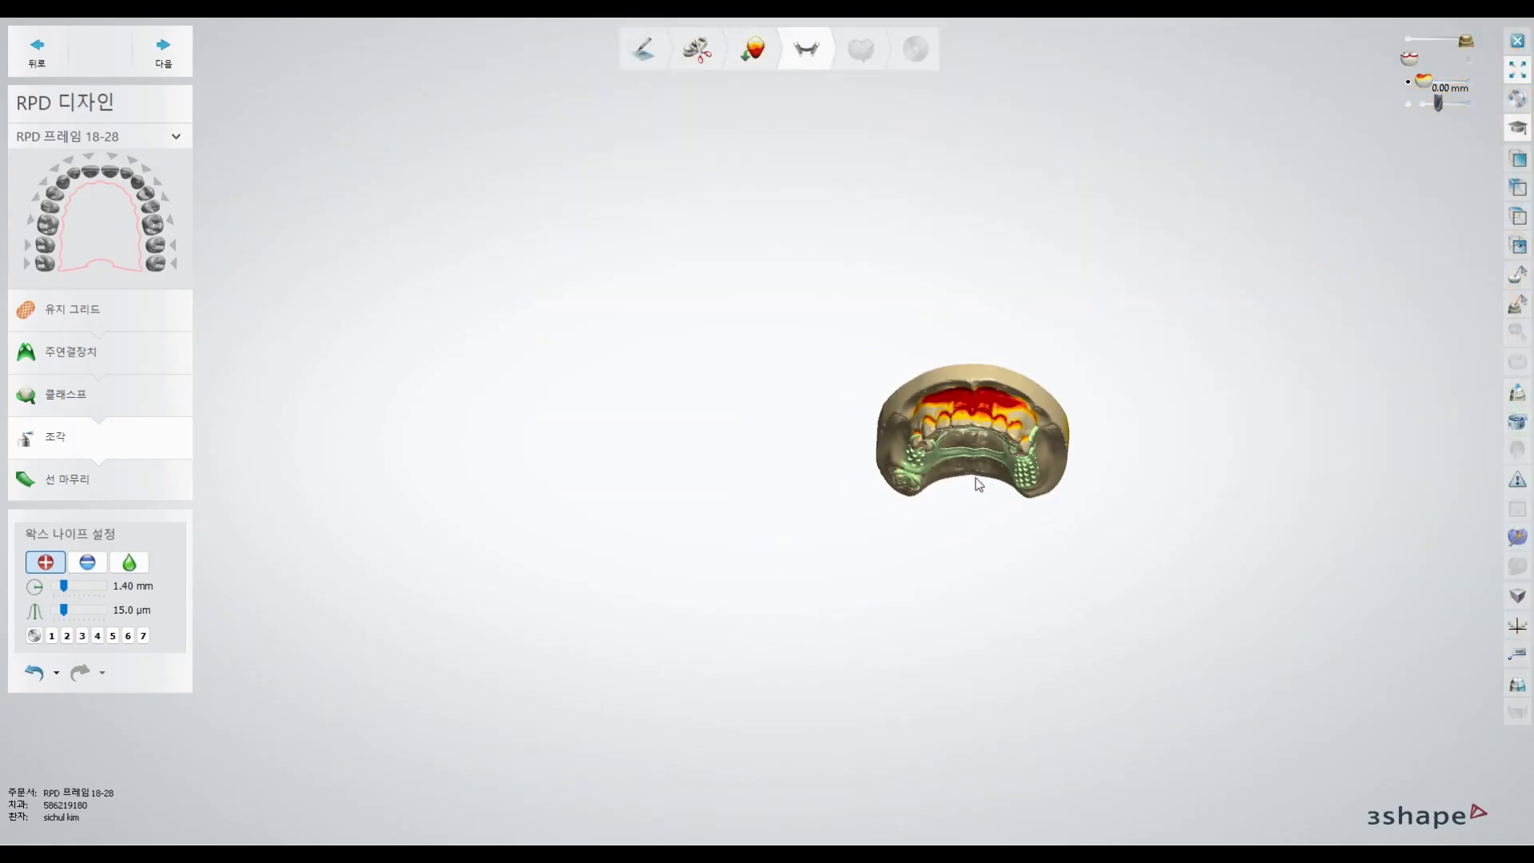
scroll(990, 478, up, 9)
right_drag(1199, 403, 909, 277)
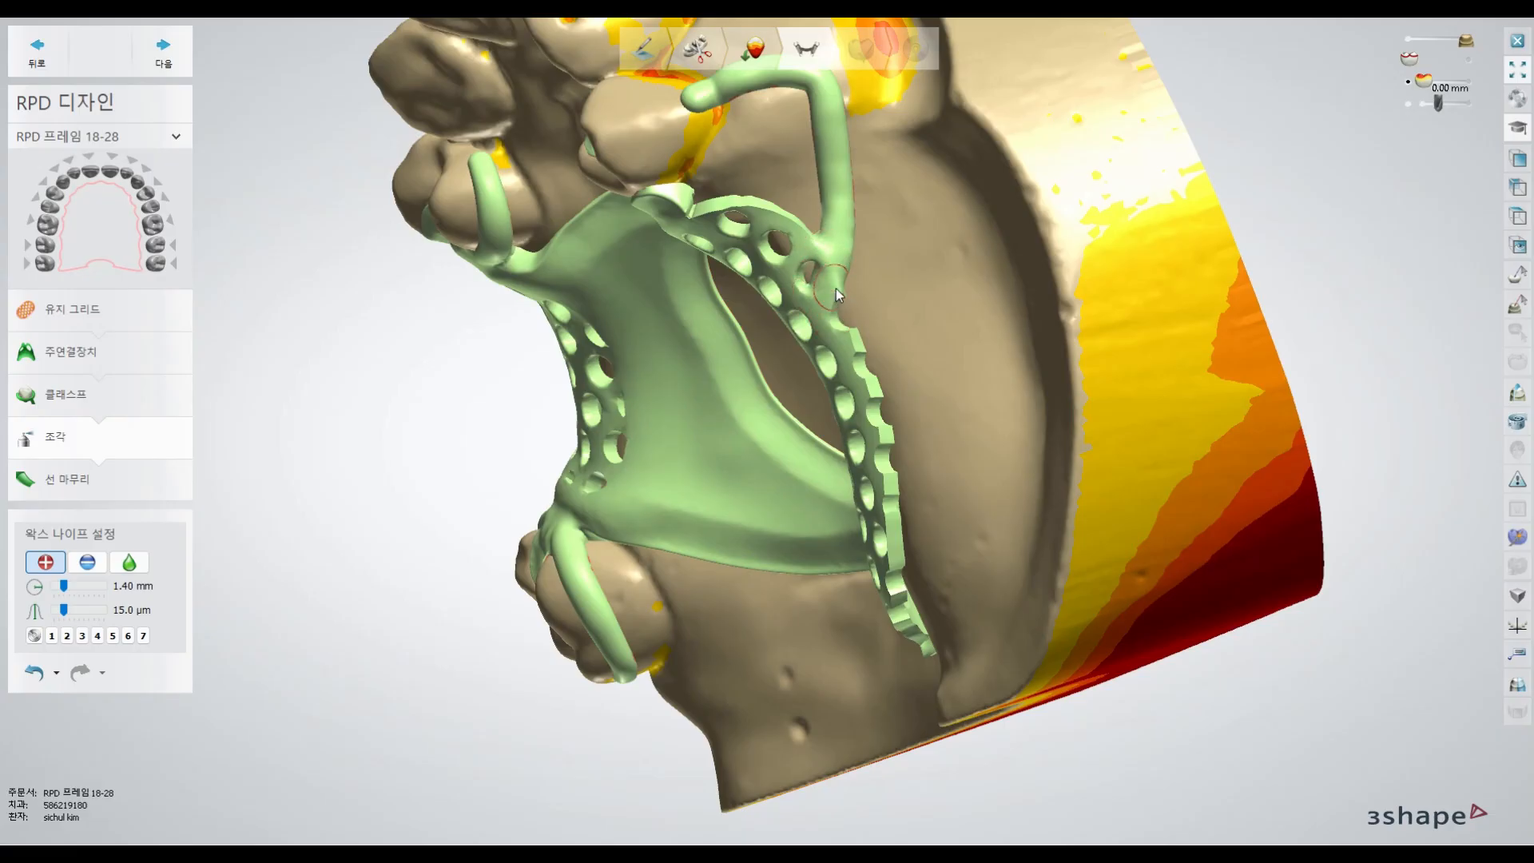
scroll(817, 284, up, 2)
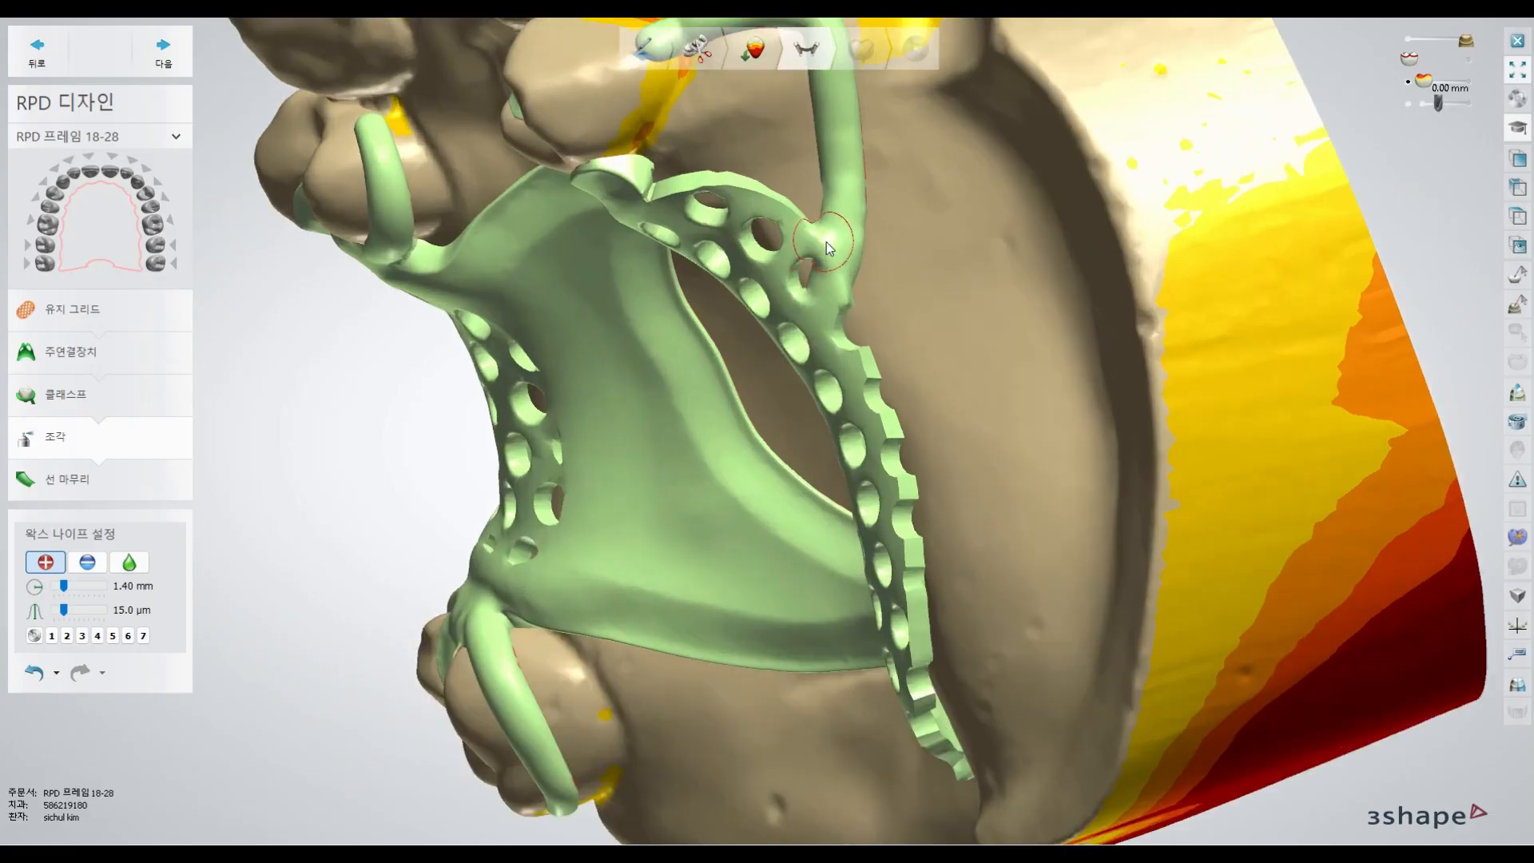
scroll(817, 296, up, 3)
scroll(816, 296, down, 4)
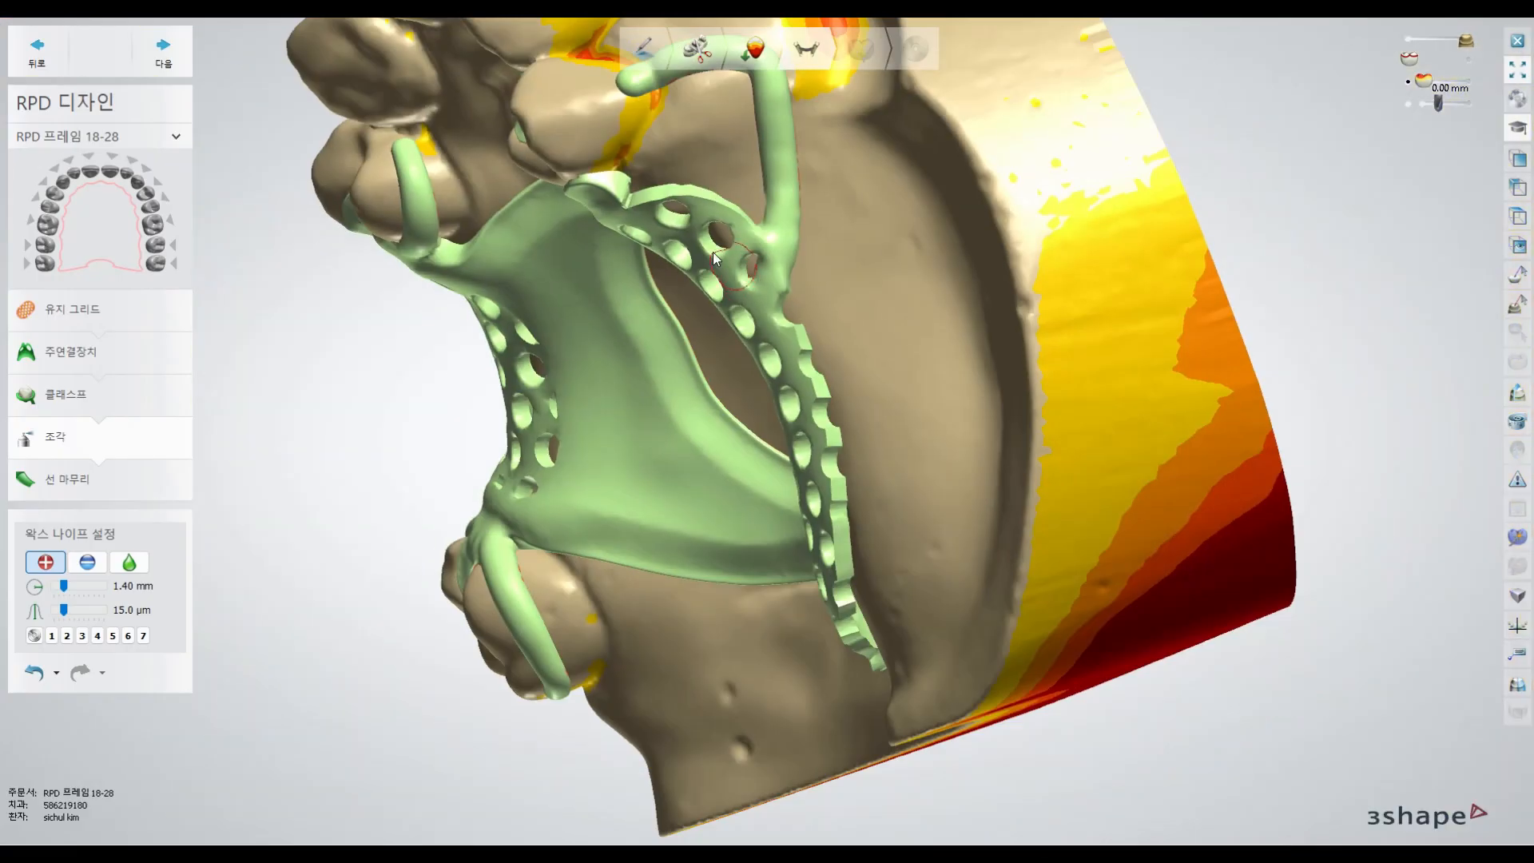
- Set the smoothing strength to 1.00 and smooth the junction of the opposite premolar's rest, clasp arms and retention grid
right_drag(816, 295, 690, 170)
scroll(689, 169, up, 2)
middle_drag(1053, 238, 1007, 553)
right_drag(670, 452, 597, 342)
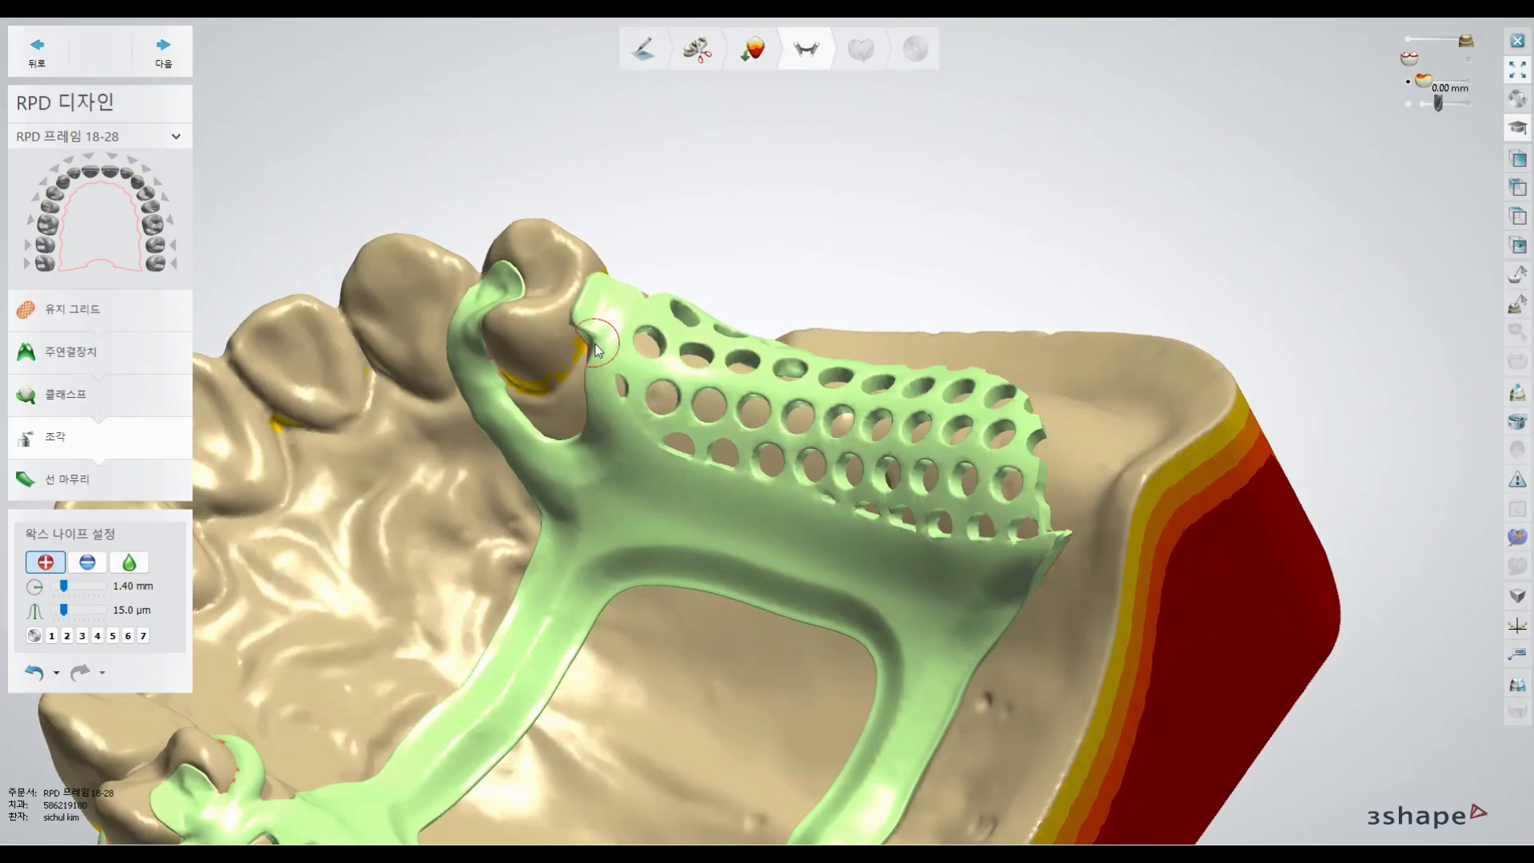
click(129, 561)
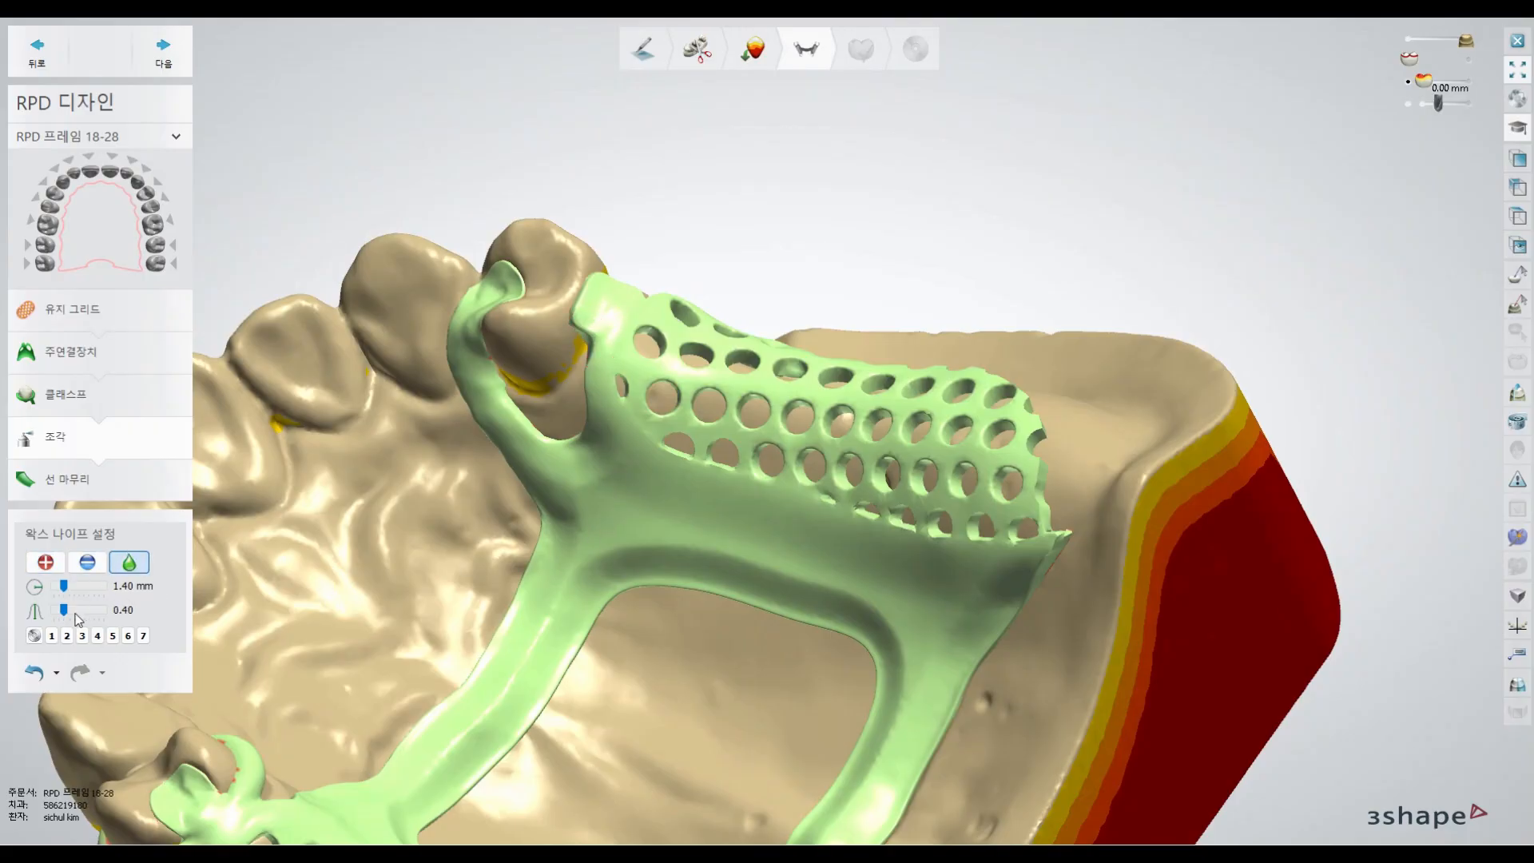
drag(63, 610, 78, 610)
scroll(515, 572, down, 10)
right_drag(437, 680, 458, 607)
scroll(457, 606, up, 10)
right_drag(352, 620, 337, 549)
mouse_move(318, 526)
mouse_down()
mouse_move(297, 567)
mouse_move(361, 625)
mouse_move(444, 591)
mouse_move(363, 577)
mouse_up()
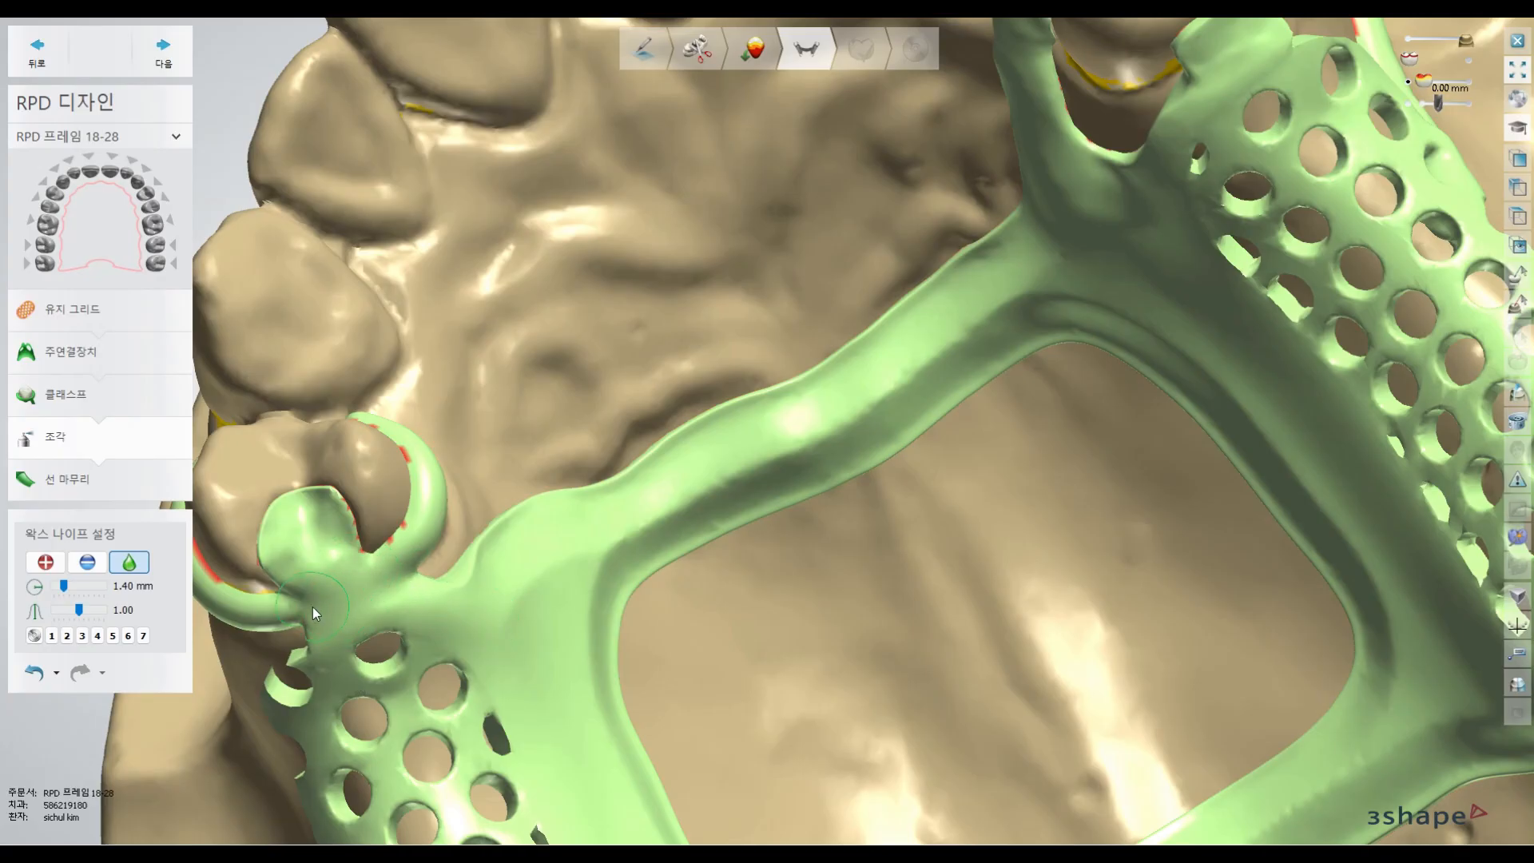
- Smooth the molar rest and its clasp arms where they merge into the retention grid and major connector
scroll(364, 615, down, 10)
right_drag(619, 604, 403, 678)
scroll(405, 684, up, 10)
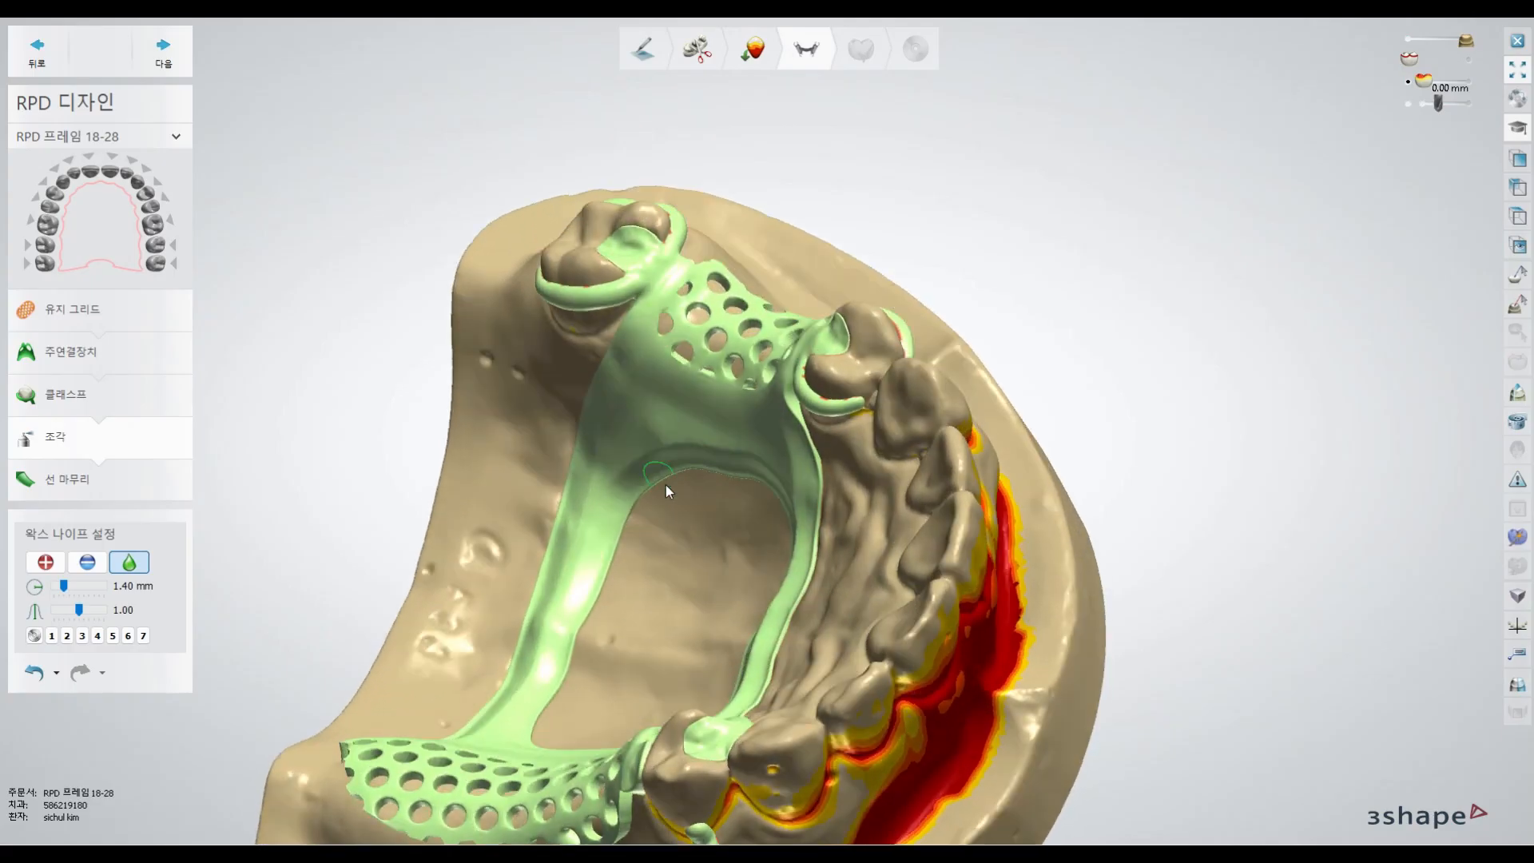
scroll(621, 219, up, 3)
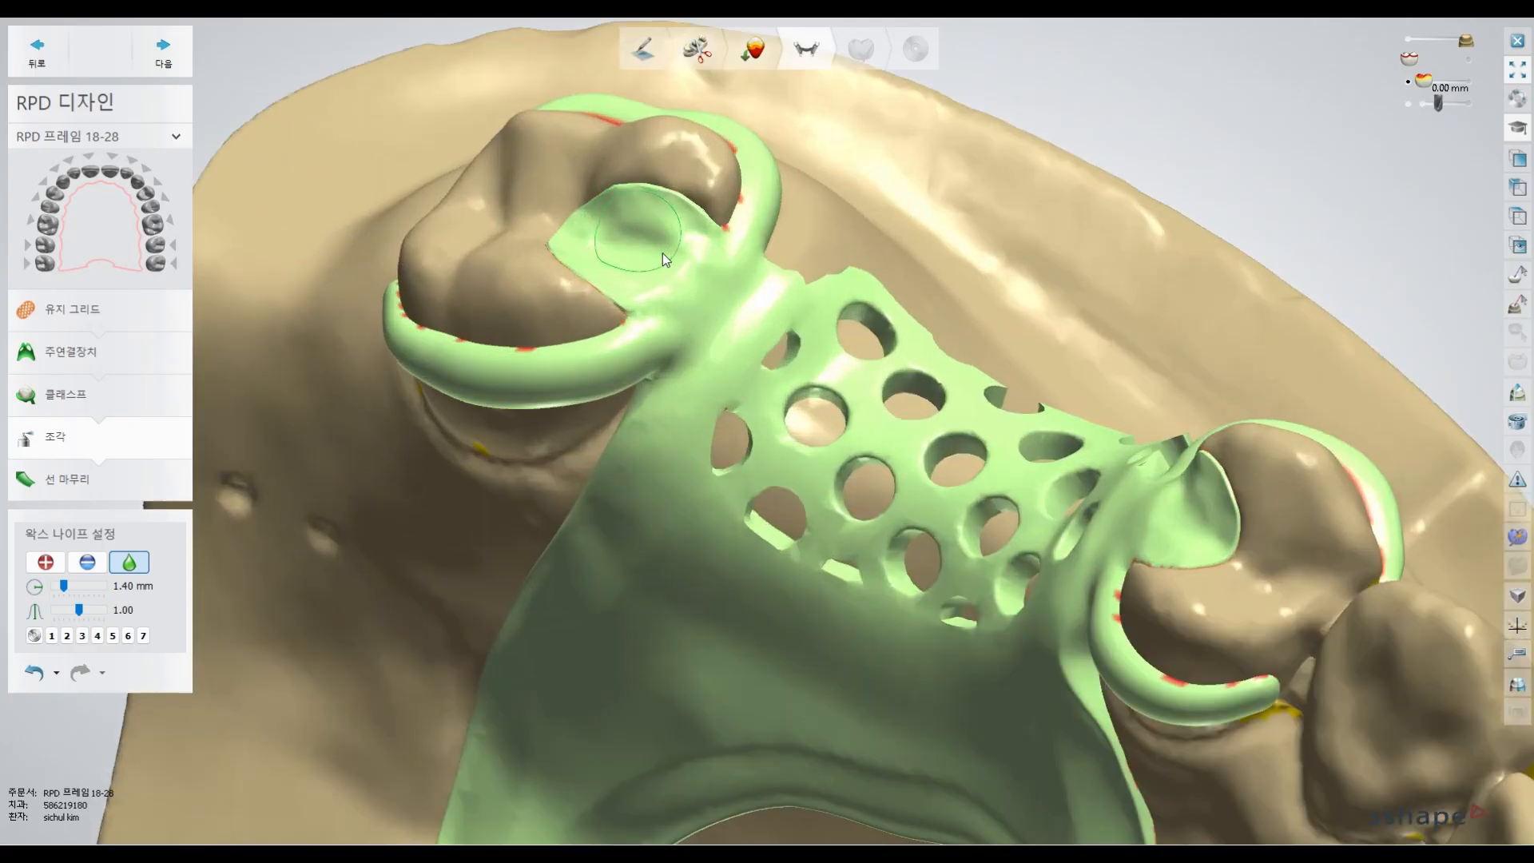
mouse_move(688, 245)
mouse_down()
mouse_move(589, 242)
mouse_move(654, 313)
mouse_move(760, 301)
mouse_move(650, 454)
mouse_up()
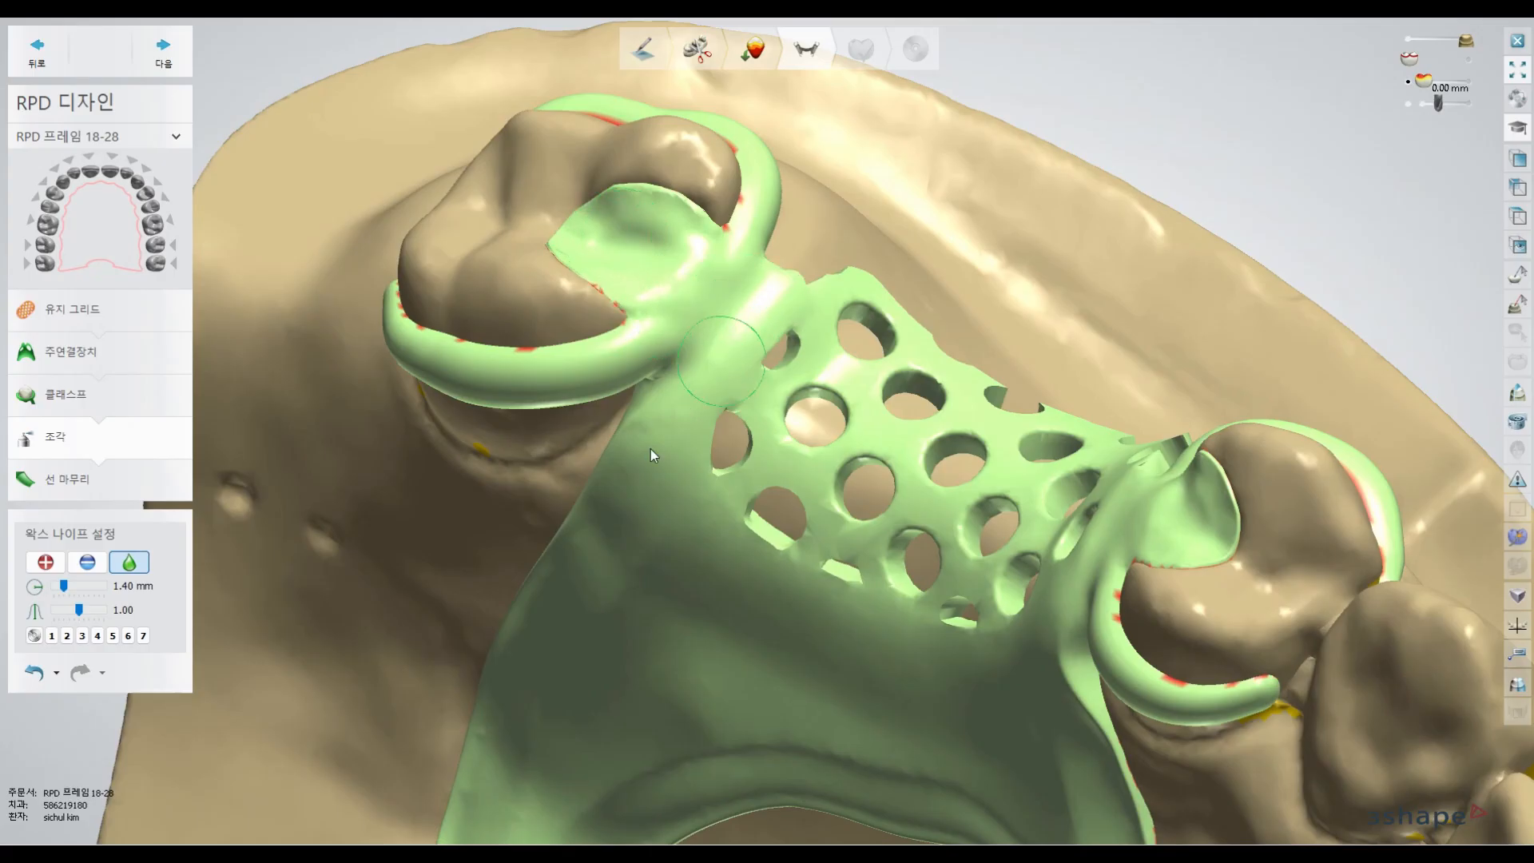
right_drag(1091, 500, 1368, 684)
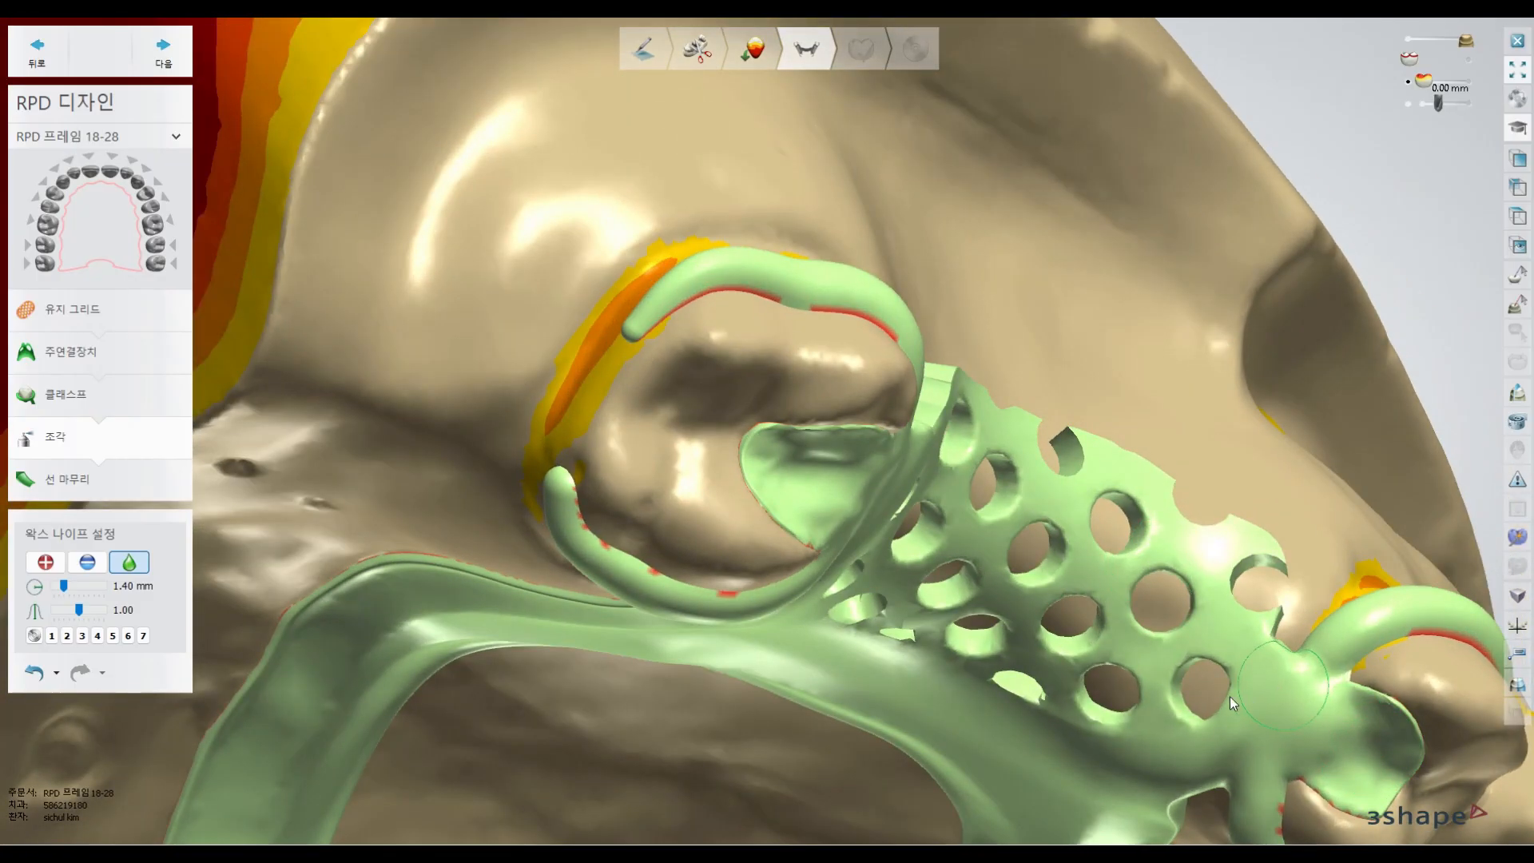
- Smooth the reinforced junction between the bar-shaped clasp and the retention grid
scroll(1124, 682, down, 10)
scroll(1151, 696, up, 4)
scroll(1167, 682, down, 7)
scroll(1238, 690, up, 10)
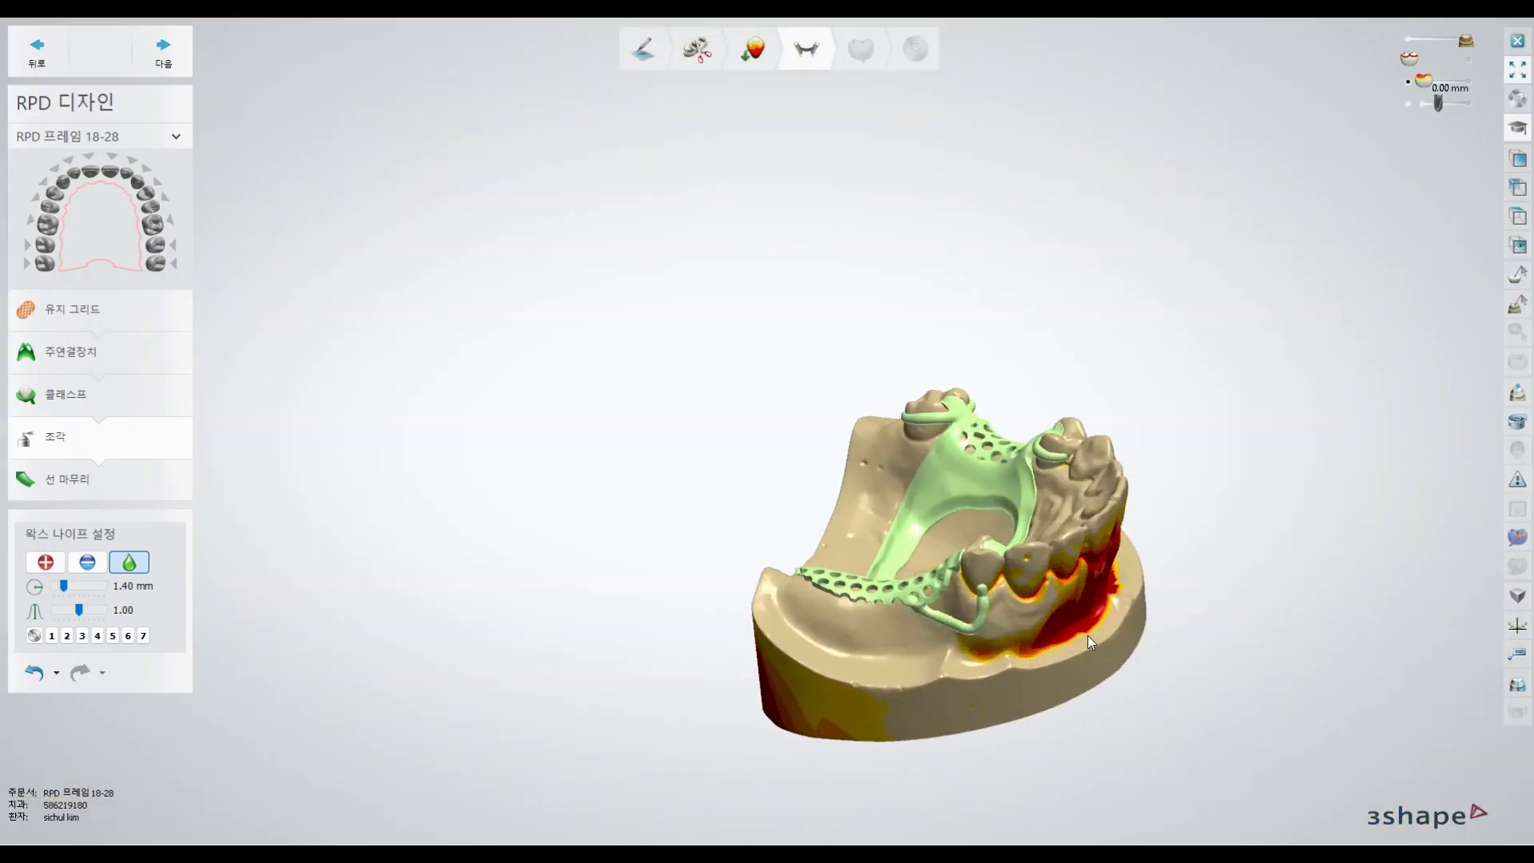
scroll(1086, 635, up, 6)
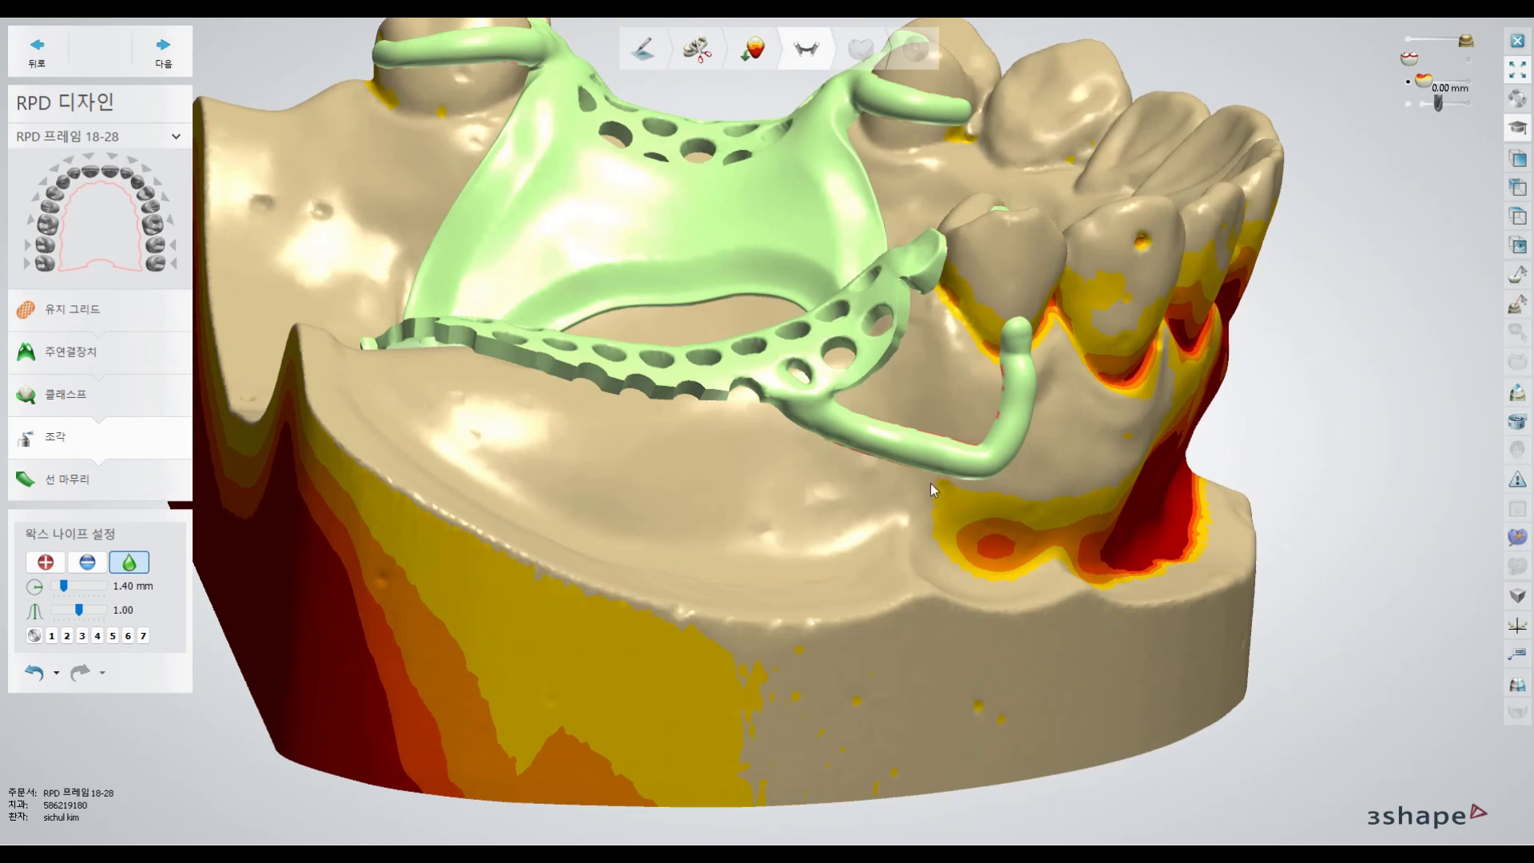
right_drag(1053, 361, 905, 361)
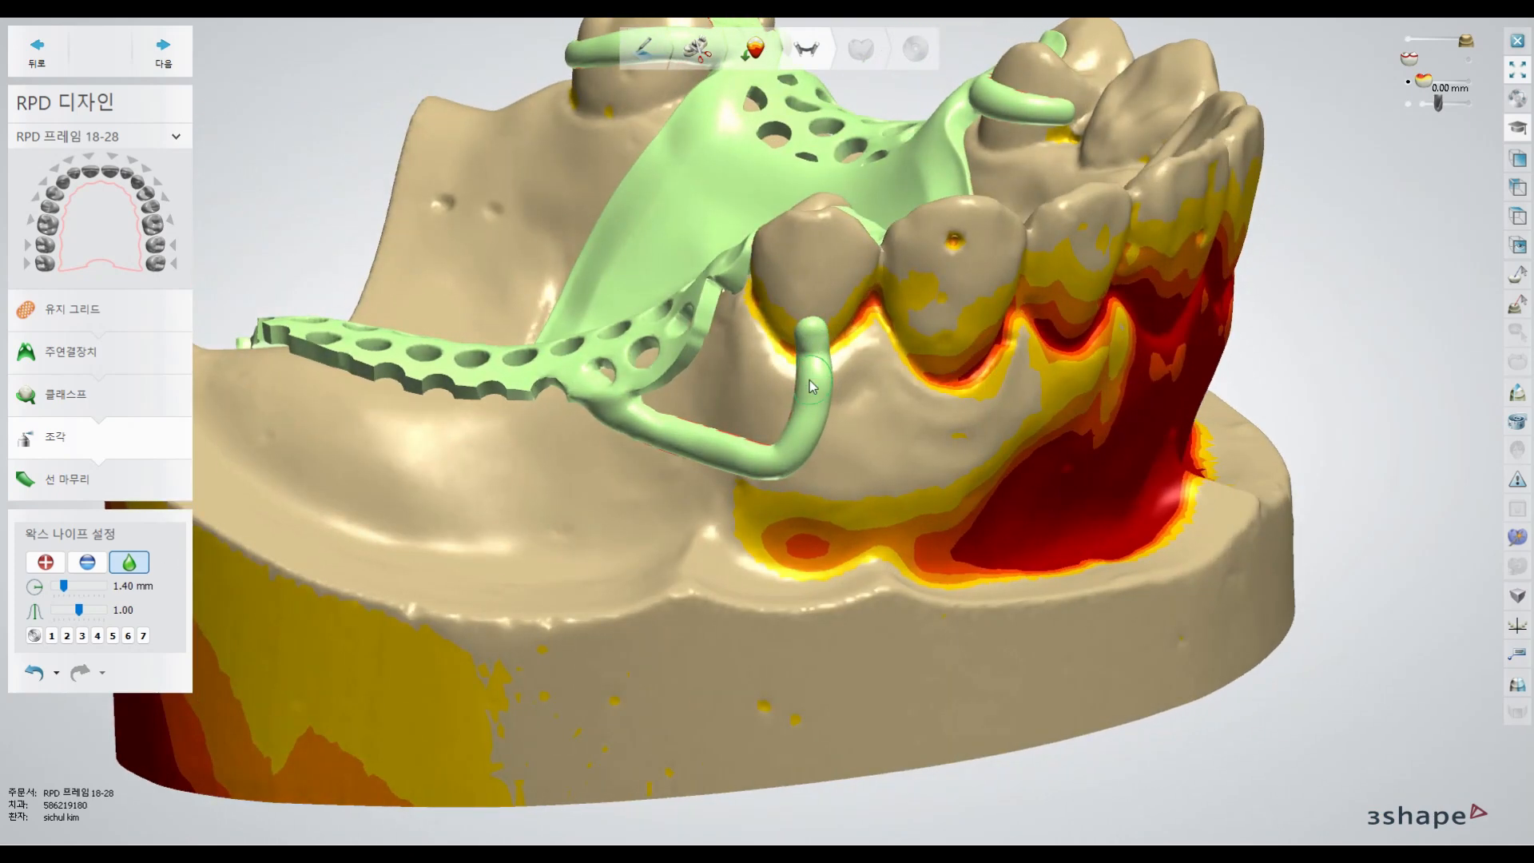
mouse_move(611, 399)
mouse_down()
mouse_move(582, 374)
mouse_move(595, 364)
mouse_up()
- Smooth the plate that rests against the premolar at the front end of the long retention grid
right_drag(226, 554, 415, 650)
scroll(964, 329, up, 5)
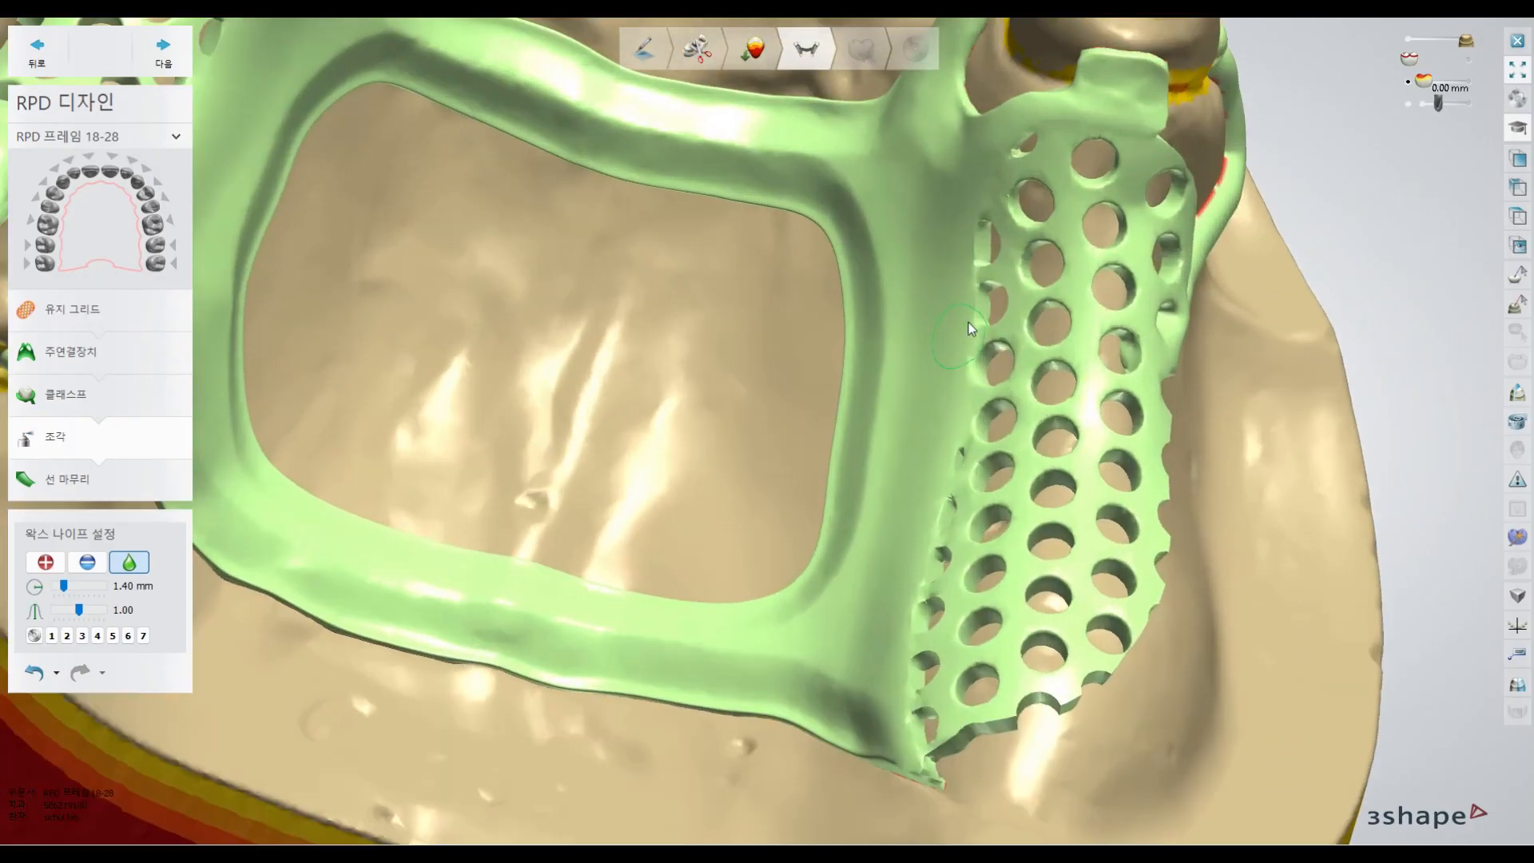
middle_drag(1147, 189, 1105, 557)
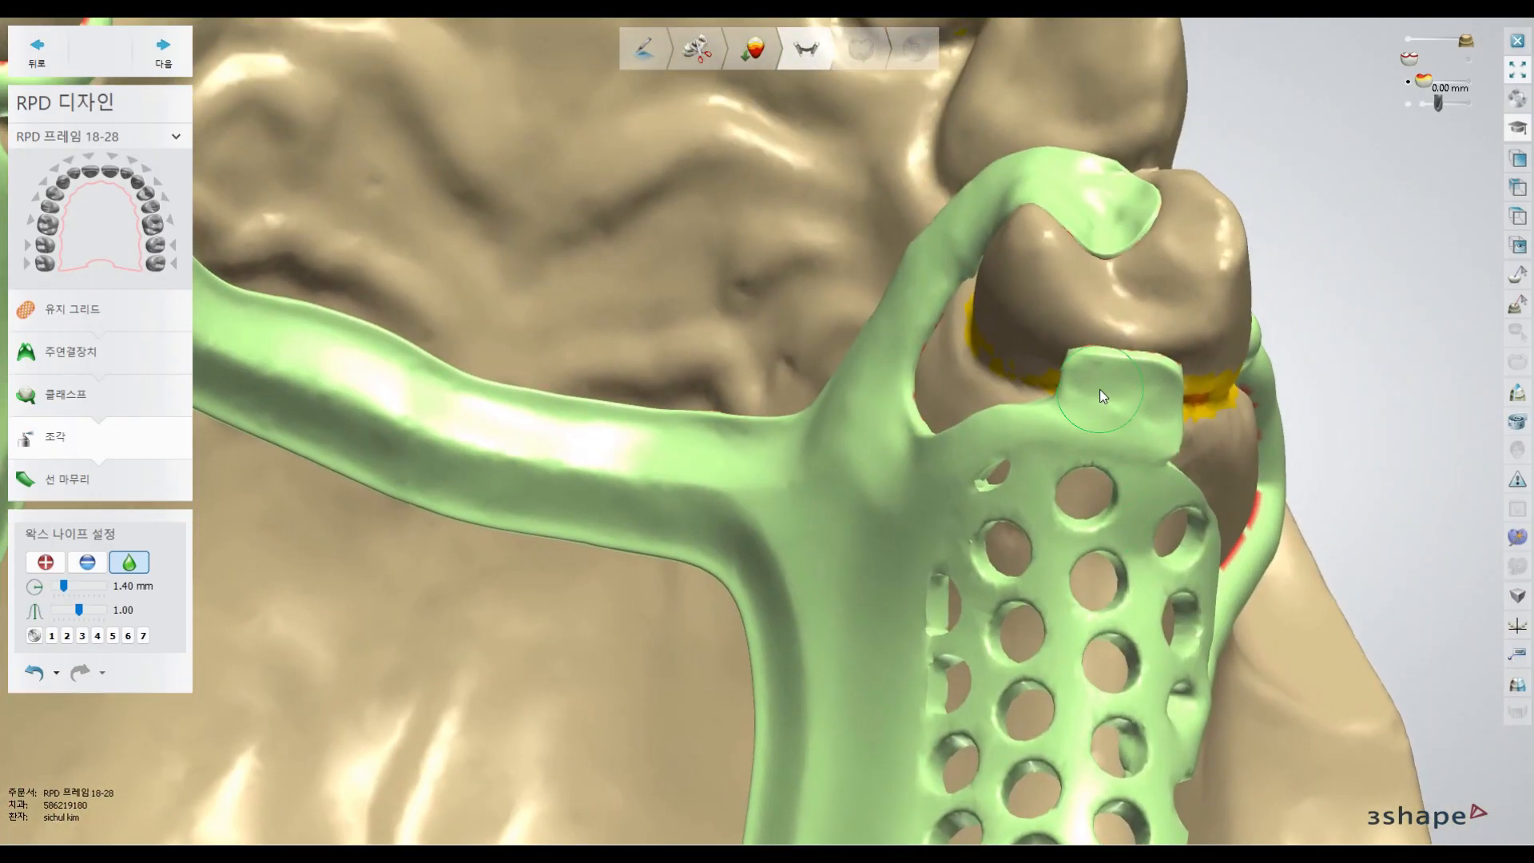
mouse_move(1092, 385)
mouse_down()
mouse_move(1147, 385)
mouse_move(1148, 458)
mouse_up()
scroll(929, 562, down, 8)
right_drag(803, 561, 820, 590)
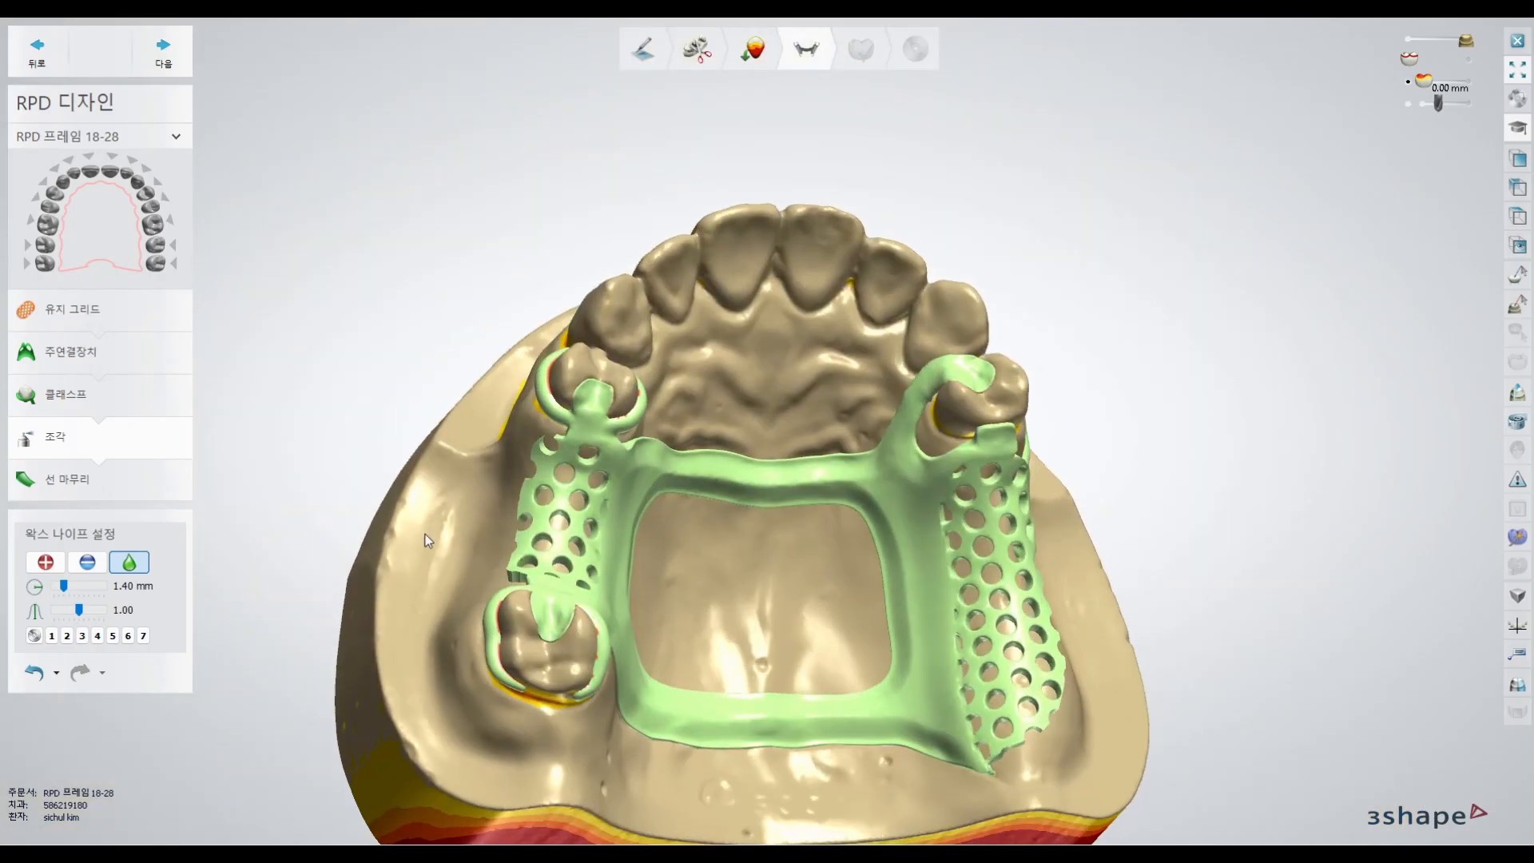
- Proceed to the finish line stage and trace a finish line from the premolar rest along the connector side of the short retention grid
click(161, 56)
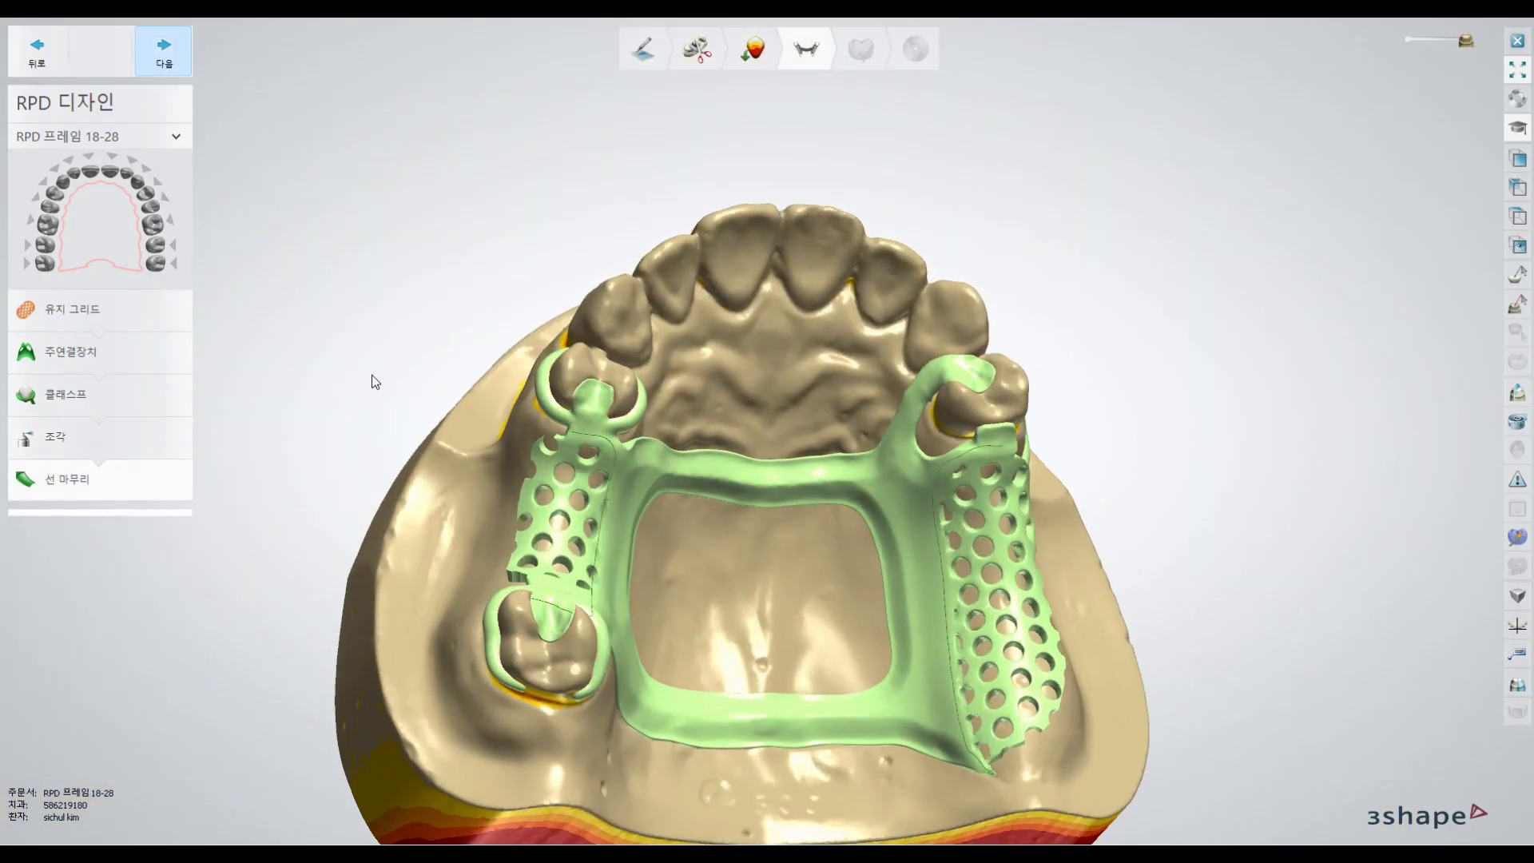
mouse_move(670, 482)
right_down()
mouse_move(697, 487)
mouse_move(678, 476)
right_up()
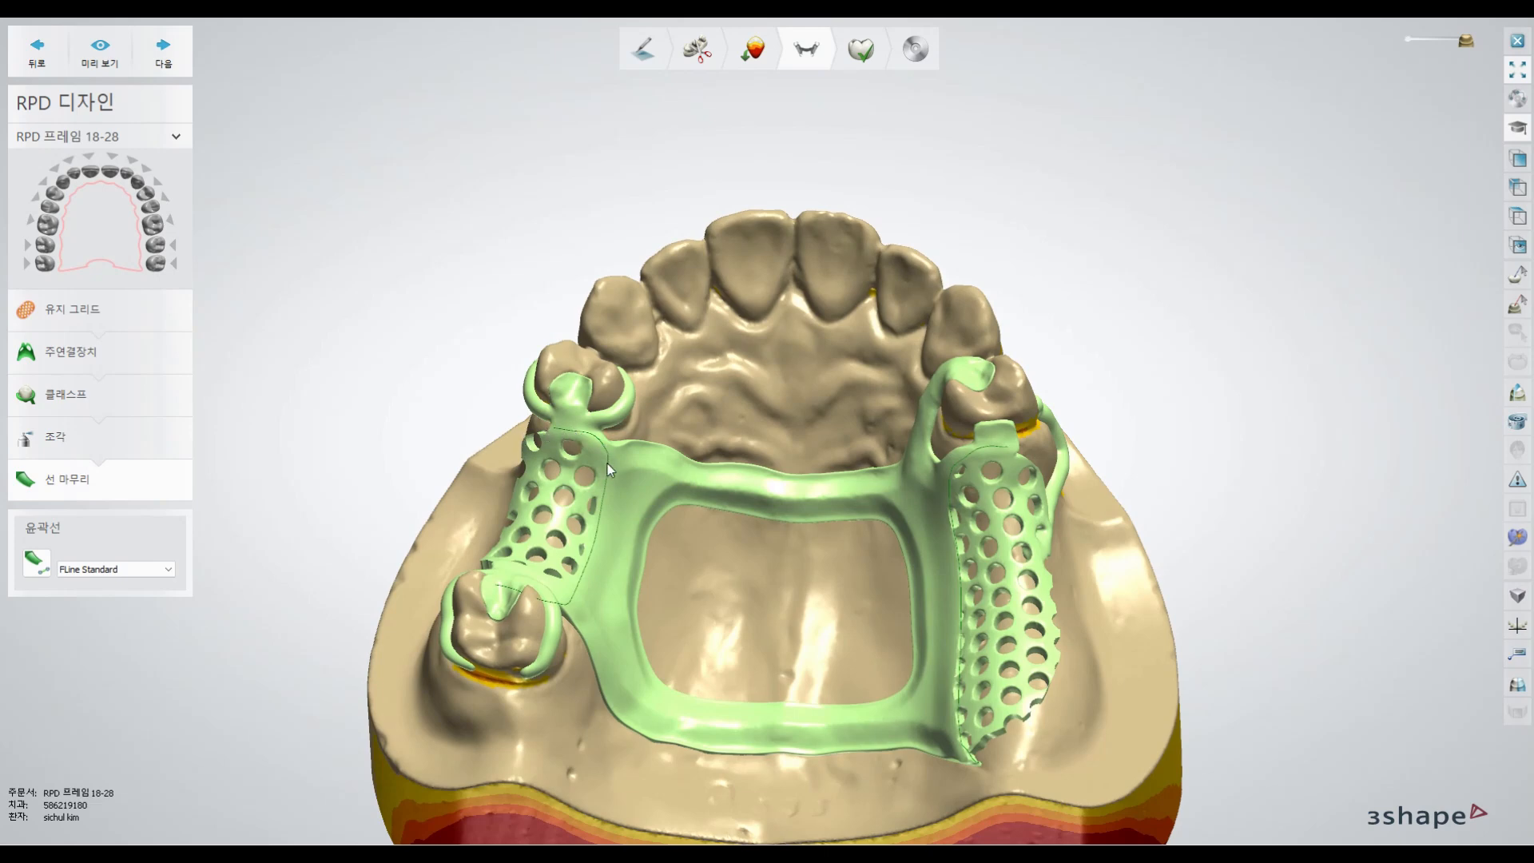
mouse_move(563, 614)
right_down()
mouse_move(562, 655)
mouse_move(596, 604)
right_up()
click(36, 564)
scroll(639, 445, up, 4)
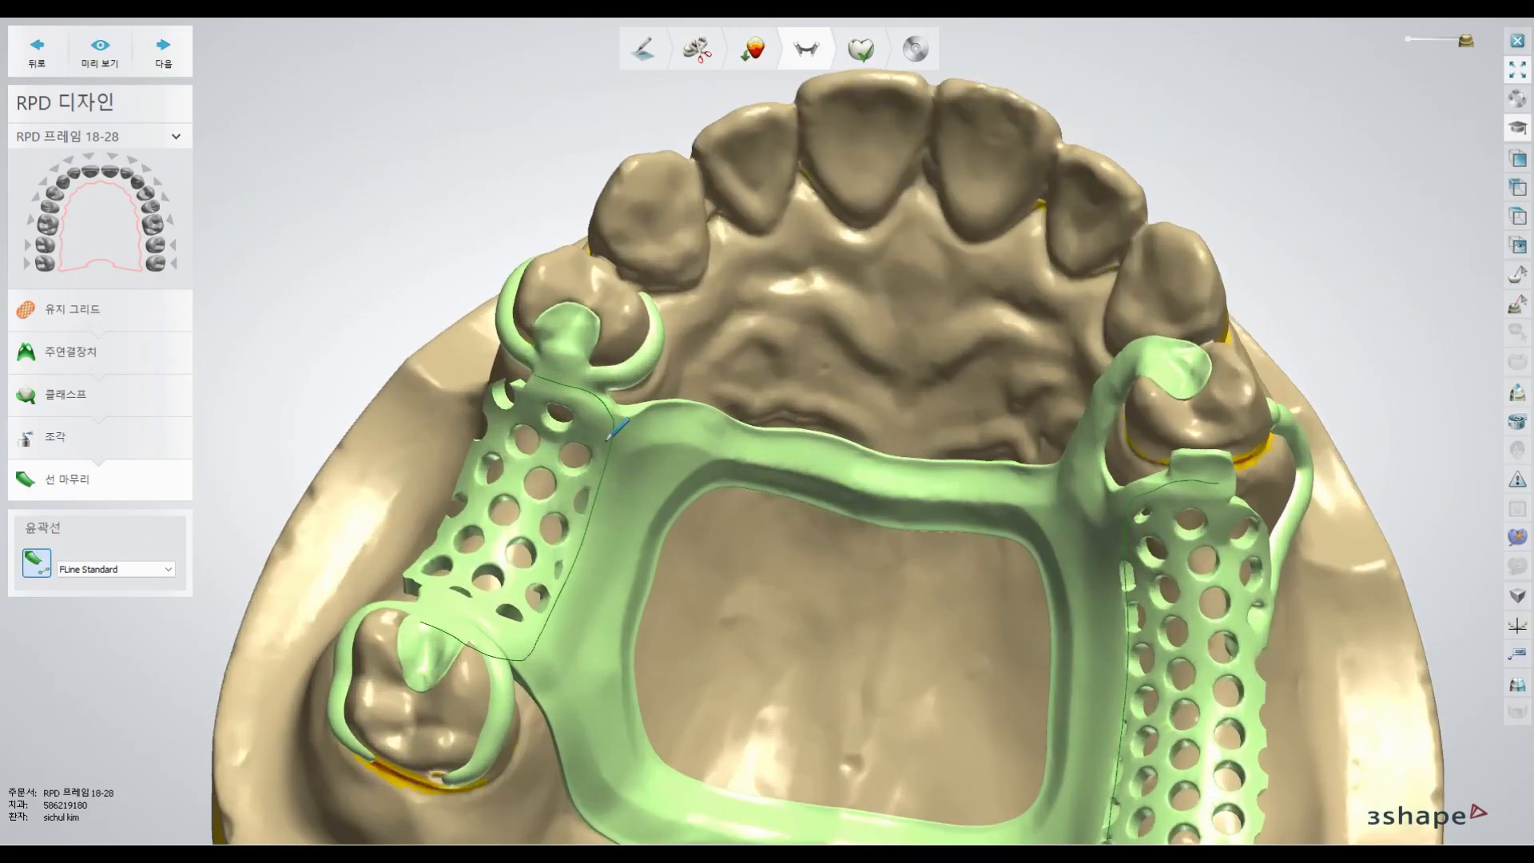
click(585, 359)
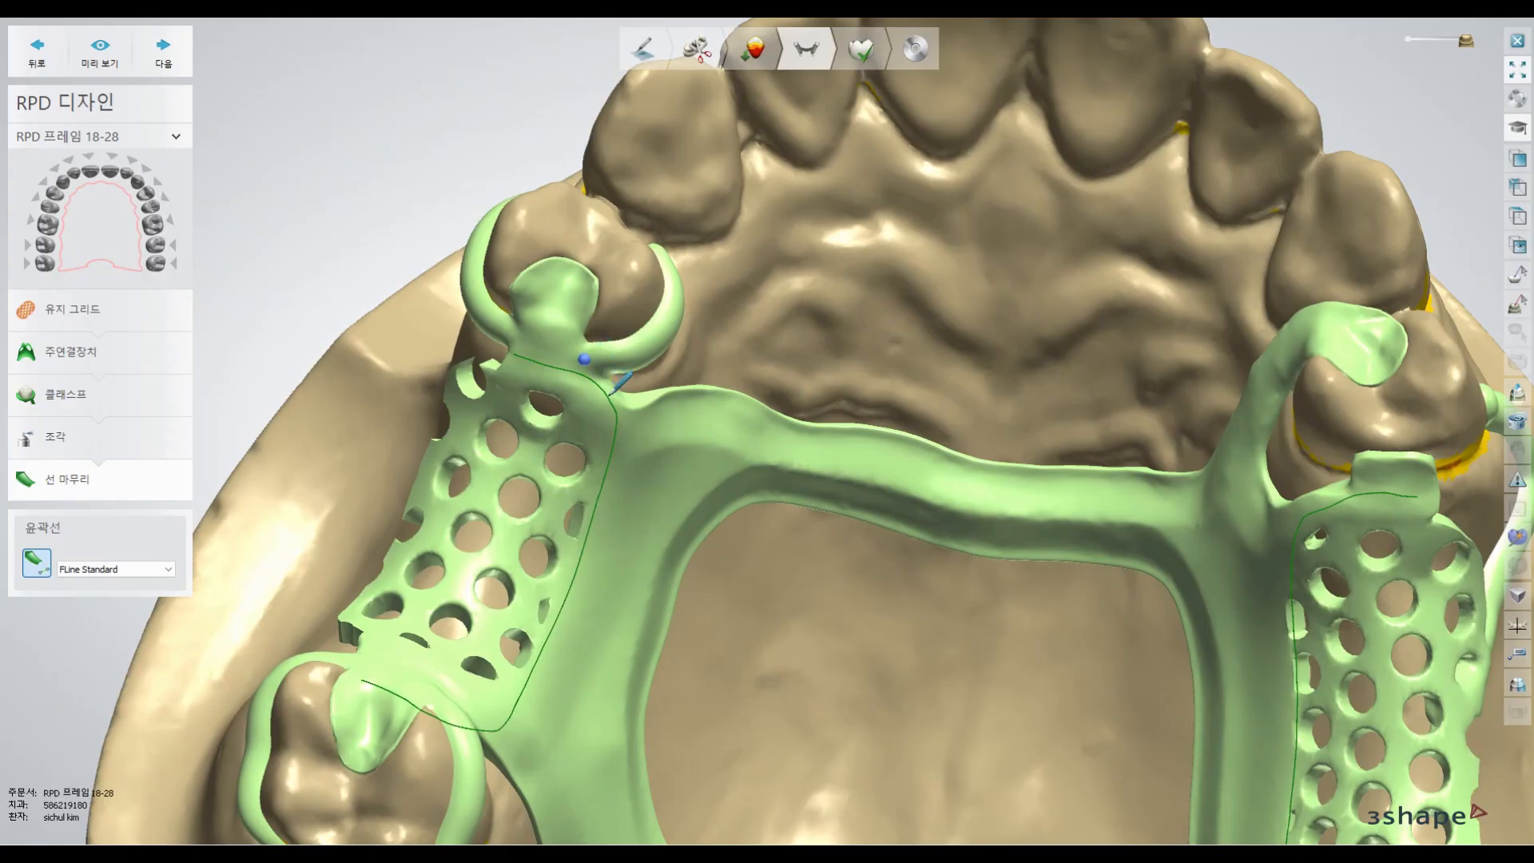
click(617, 424)
click(614, 450)
click(608, 476)
click(593, 518)
click(582, 562)
click(563, 605)
- Continue the short grid's finish line around its rear end to the molar clasp and complete the curve
right_drag(516, 688, 681, 576)
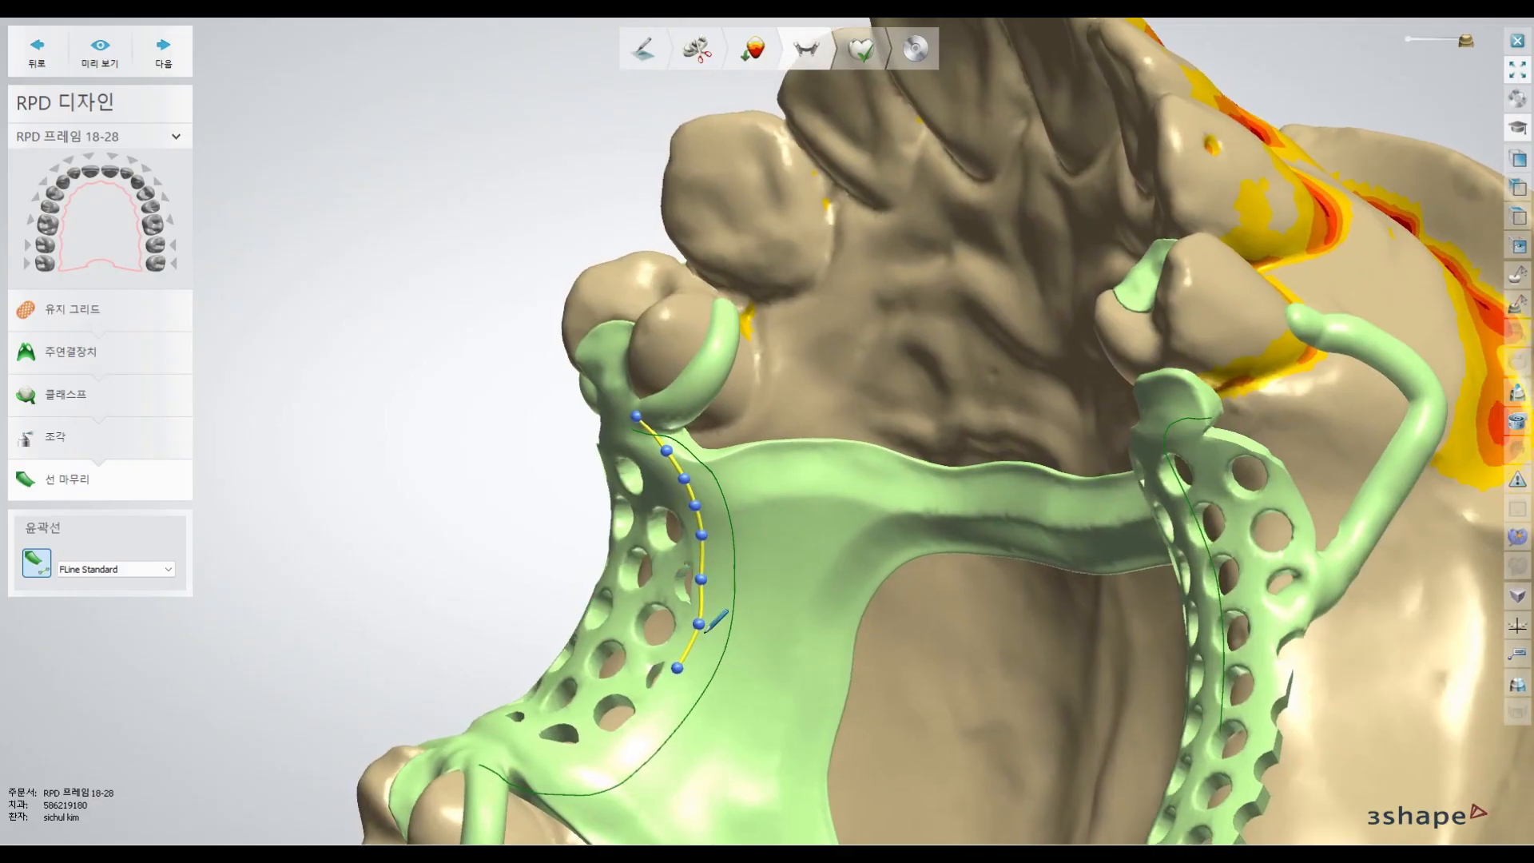
click(662, 719)
click(625, 751)
click(574, 770)
click(521, 758)
double_click(486, 754)
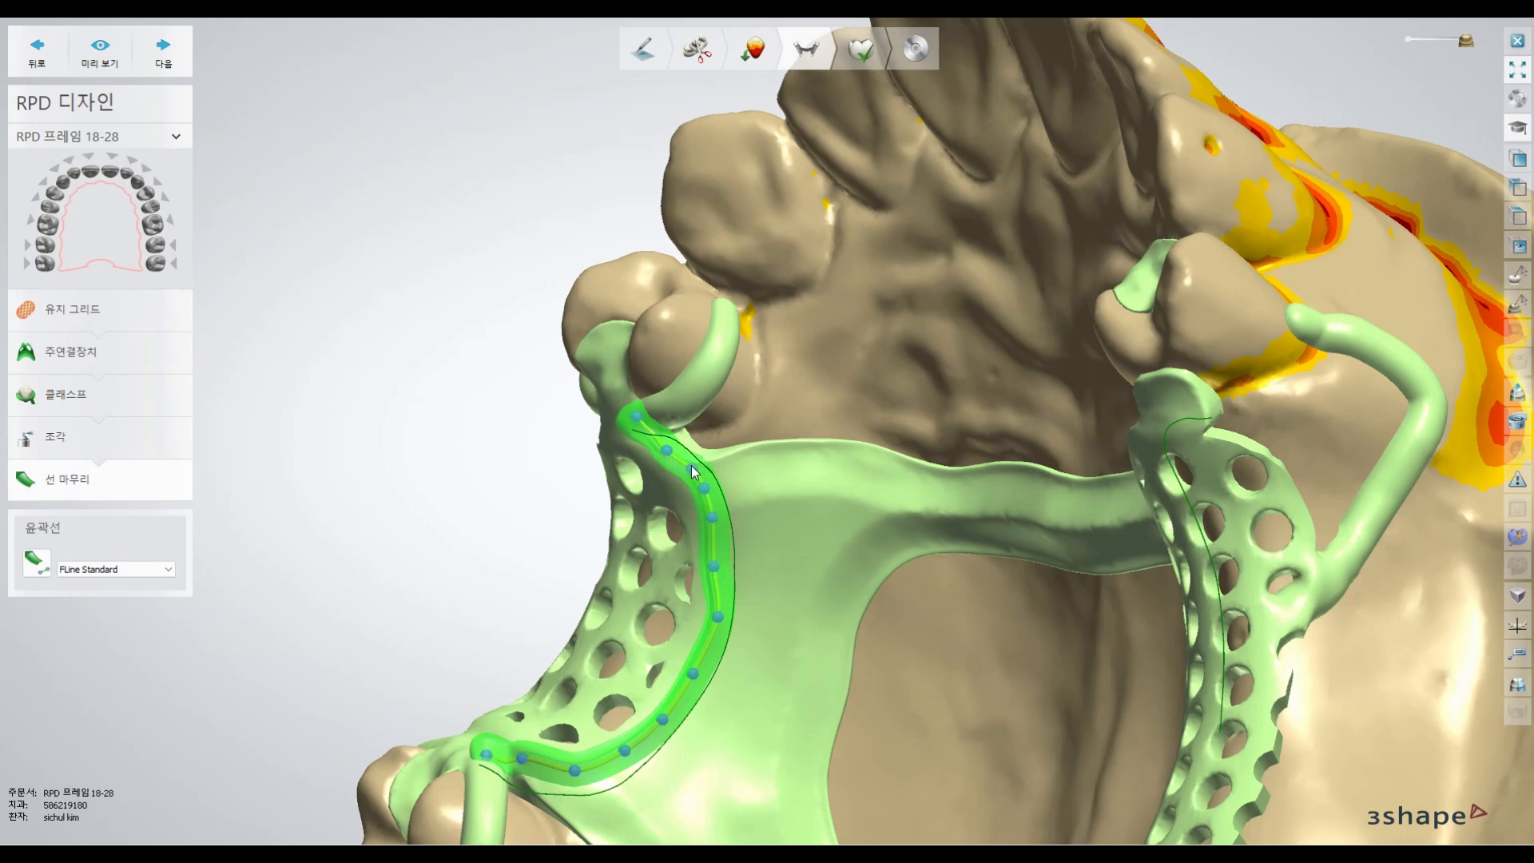
right_drag(671, 448, 698, 611)
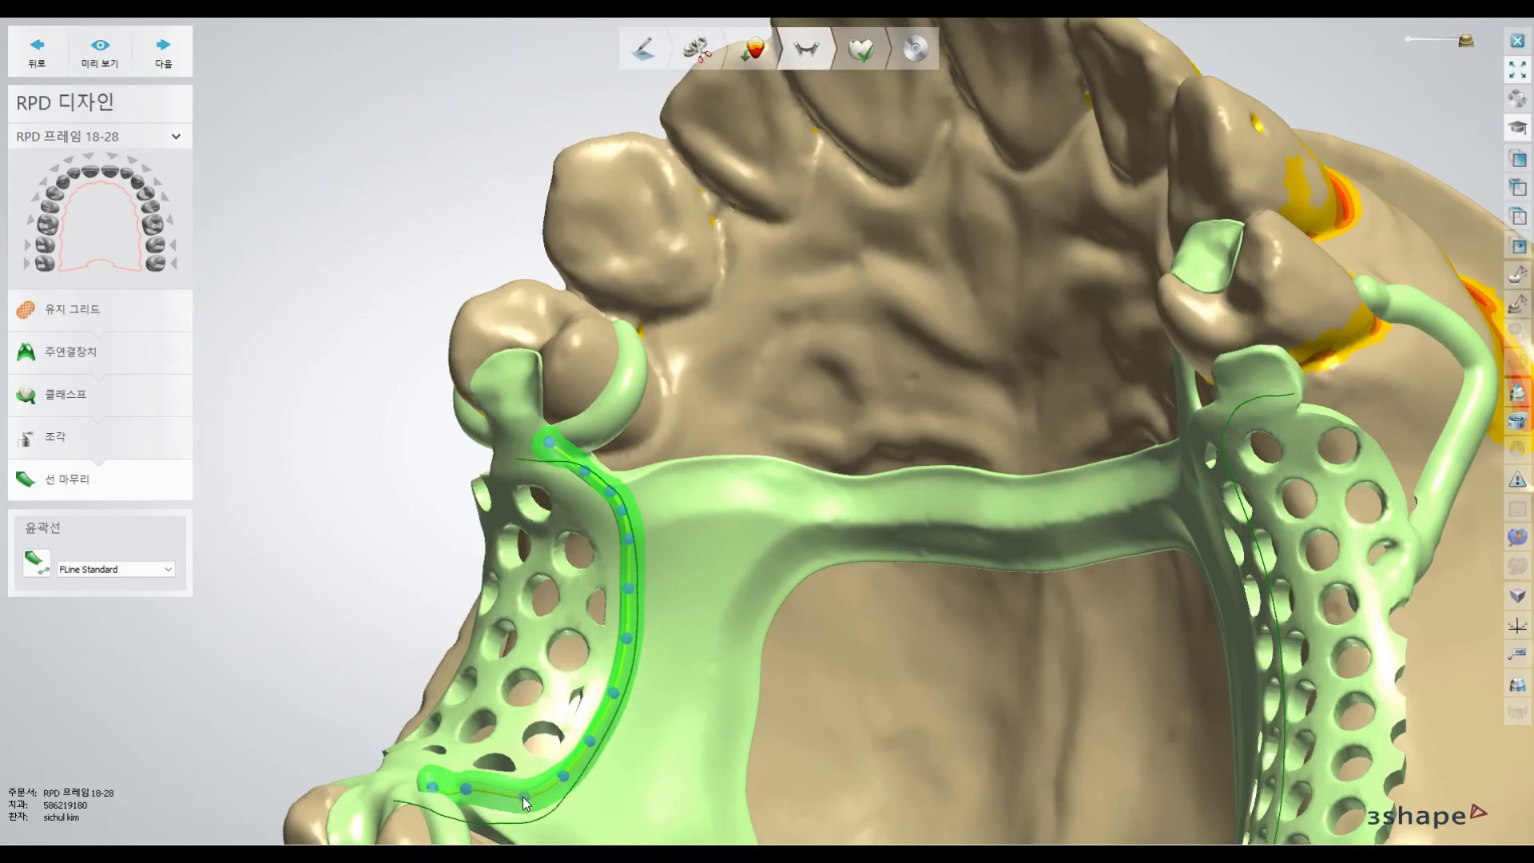
- Begin a second finish line at the opposite premolar plate and trace it along the front half of the long retention grid
right_drag(477, 799, 792, 647)
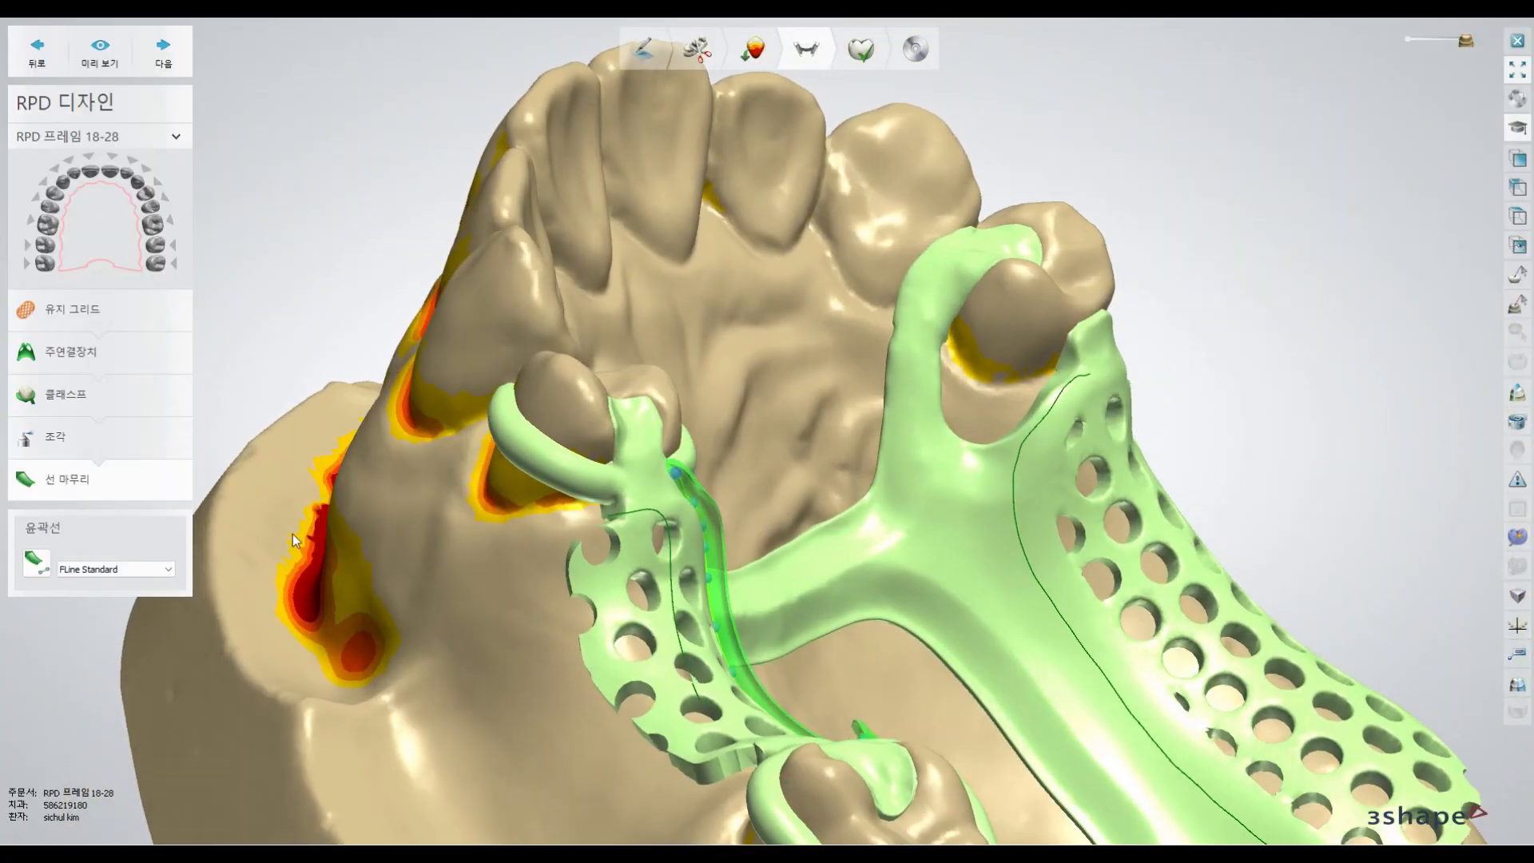
click(36, 563)
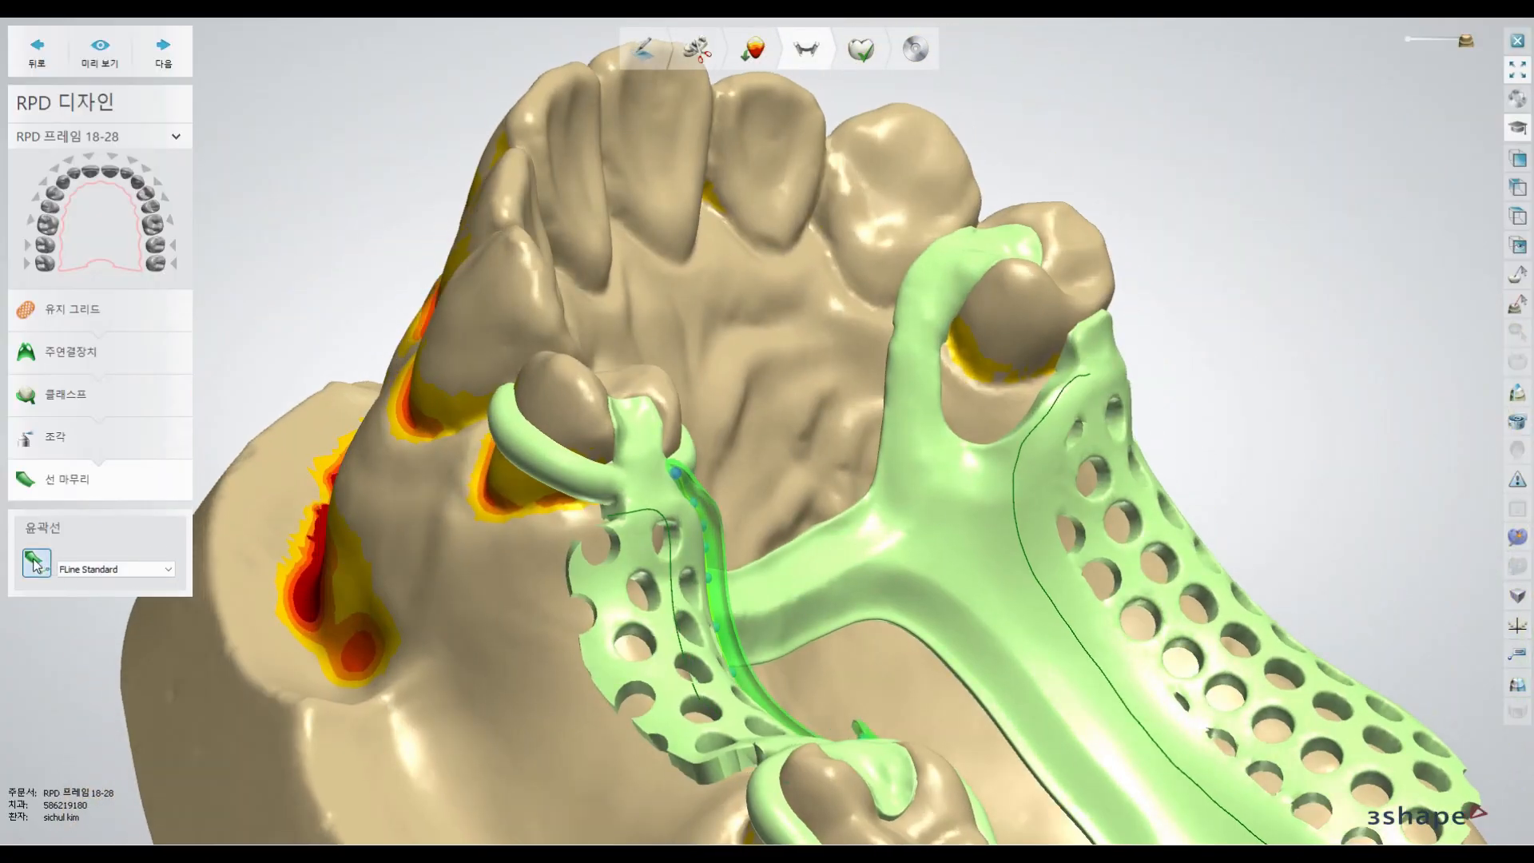
click(1084, 349)
click(1075, 377)
click(1020, 441)
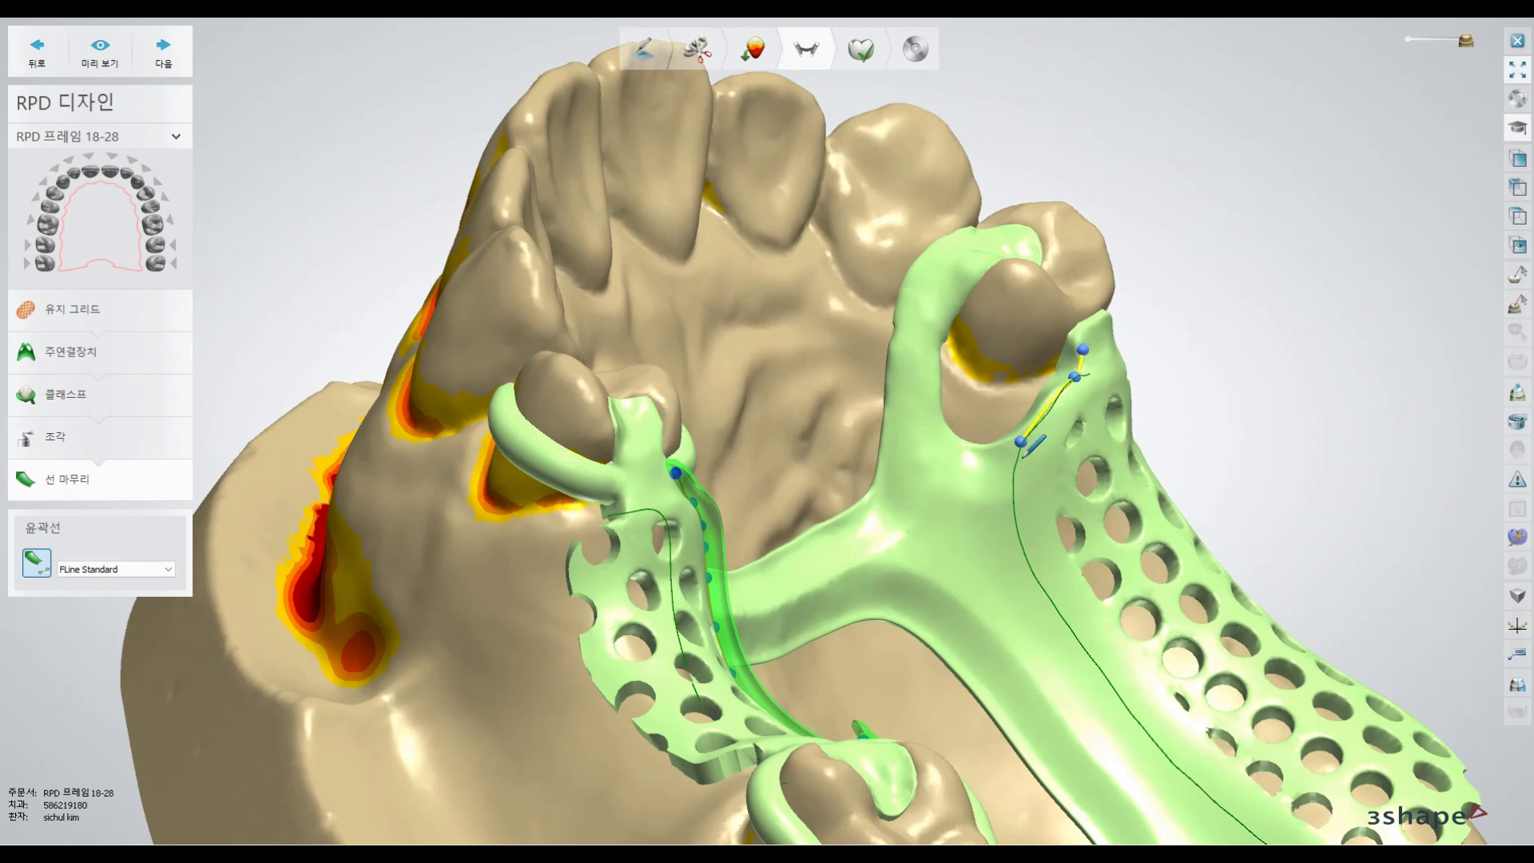
click(1011, 518)
click(1117, 670)
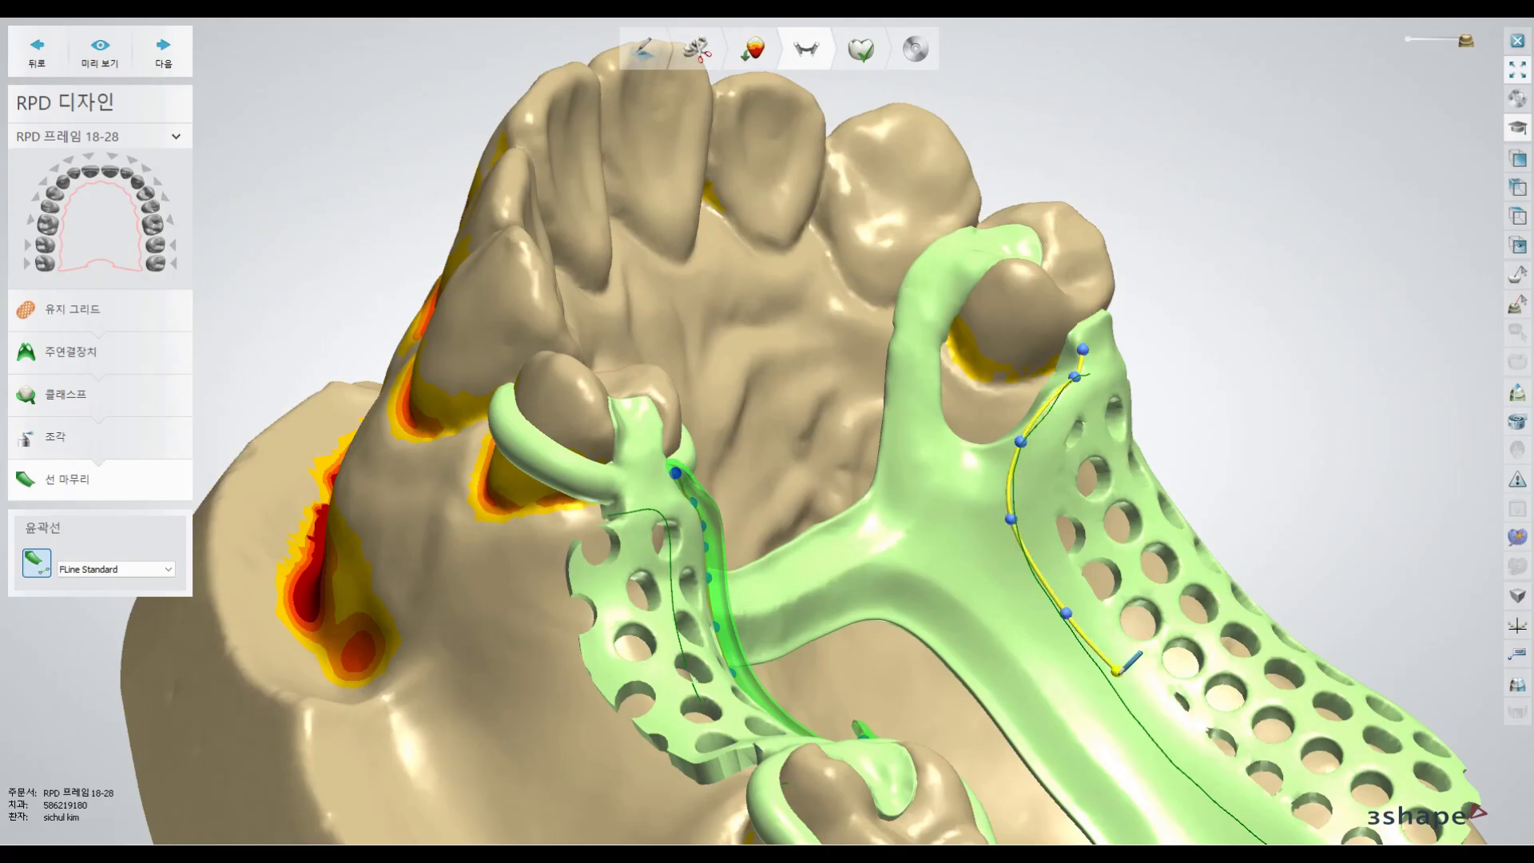
click(1170, 752)
- Extend the second finish line along the rear half of the long grid and end it at the frame's rear corner
scroll(1167, 749, down, 5)
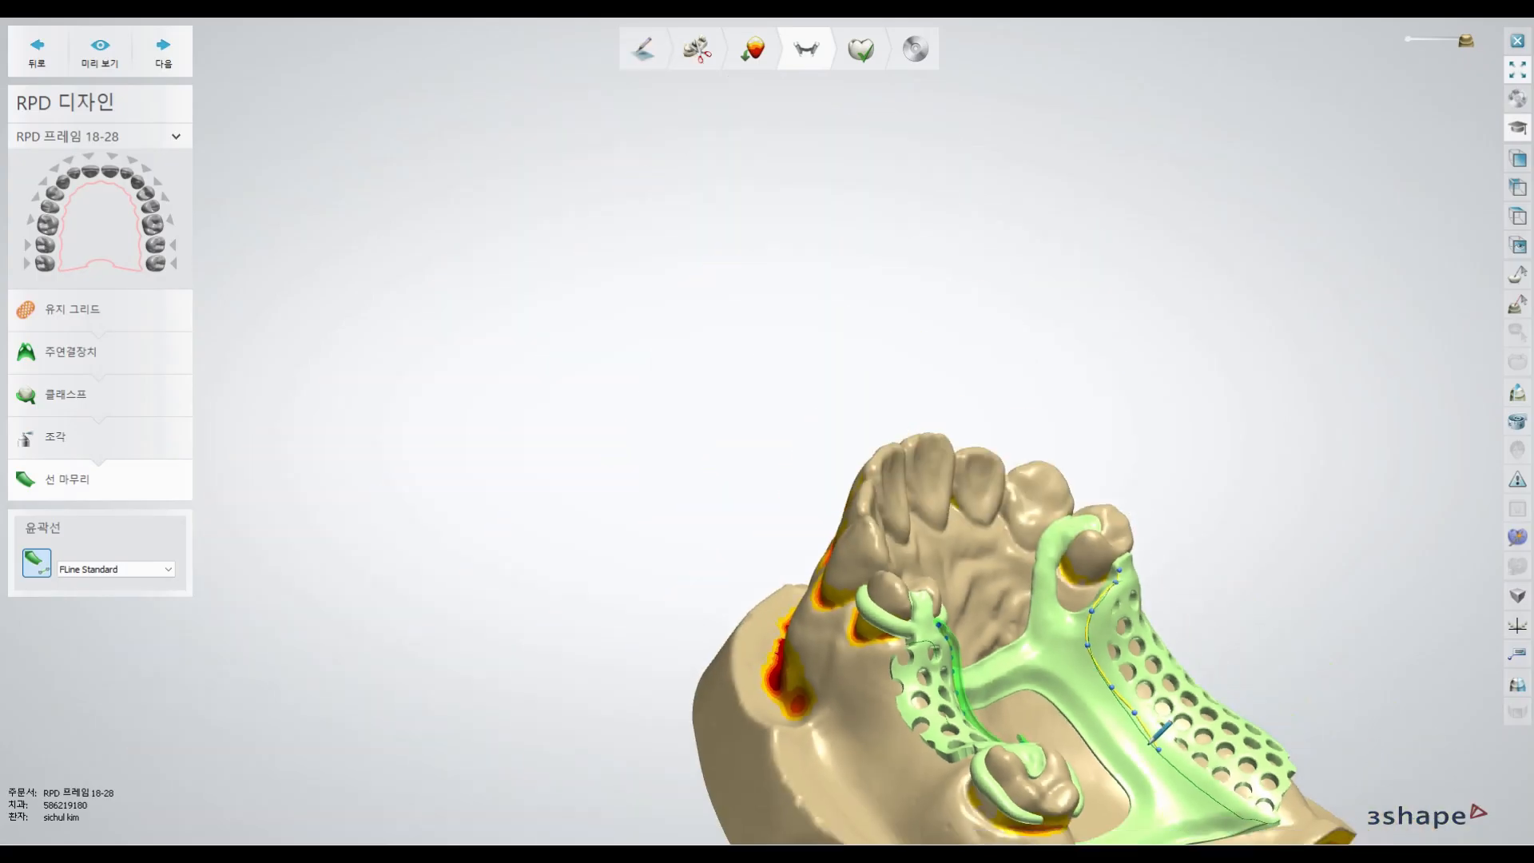
middle_drag(1156, 780, 889, 535)
scroll(890, 534, up, 5)
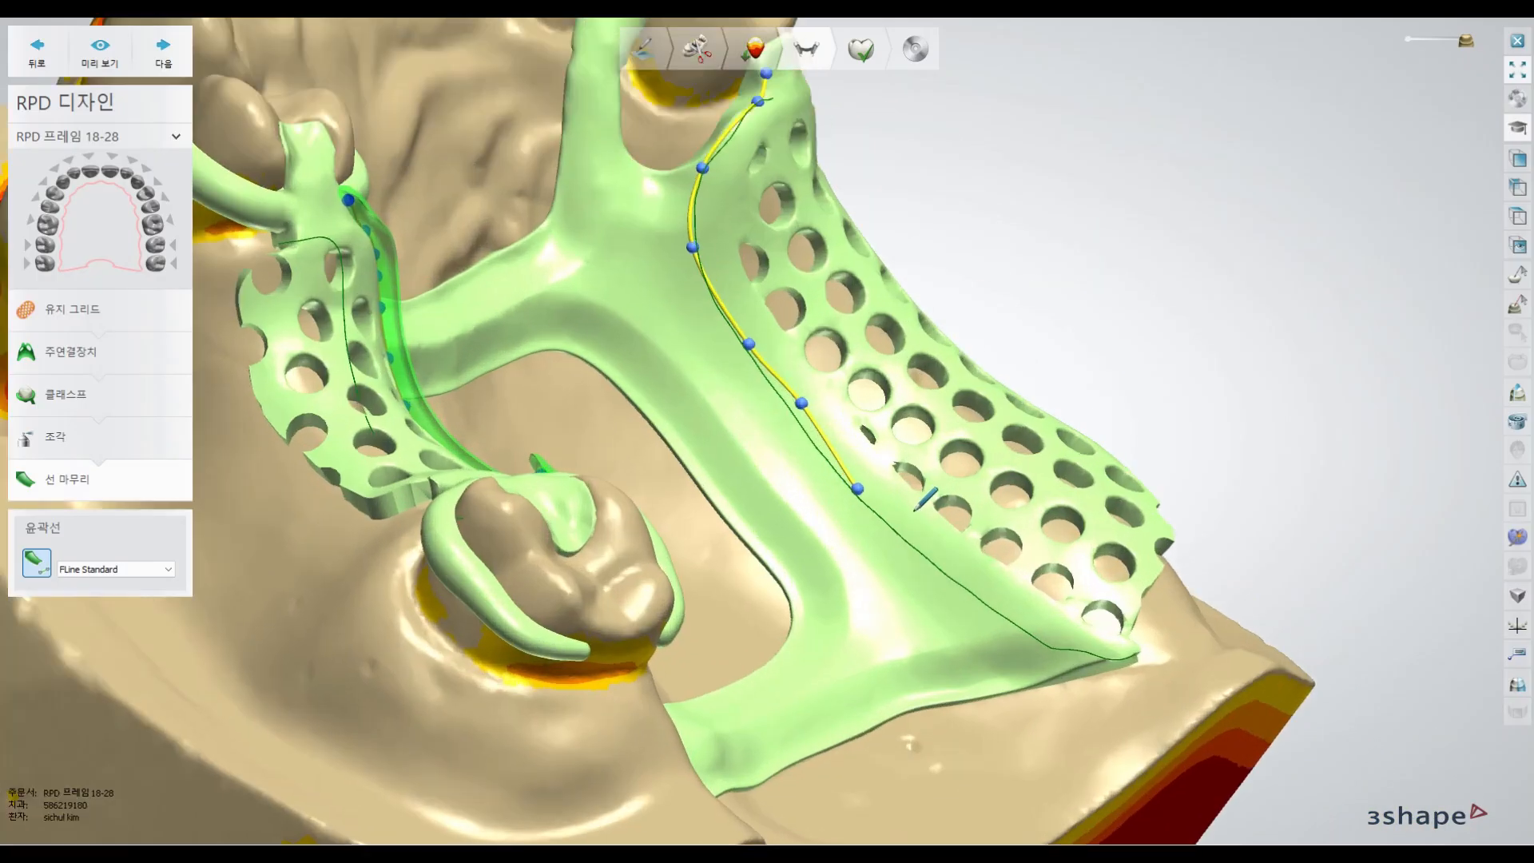
click(933, 564)
click(994, 614)
click(1047, 646)
click(1100, 682)
click(1172, 699)
click(1206, 696)
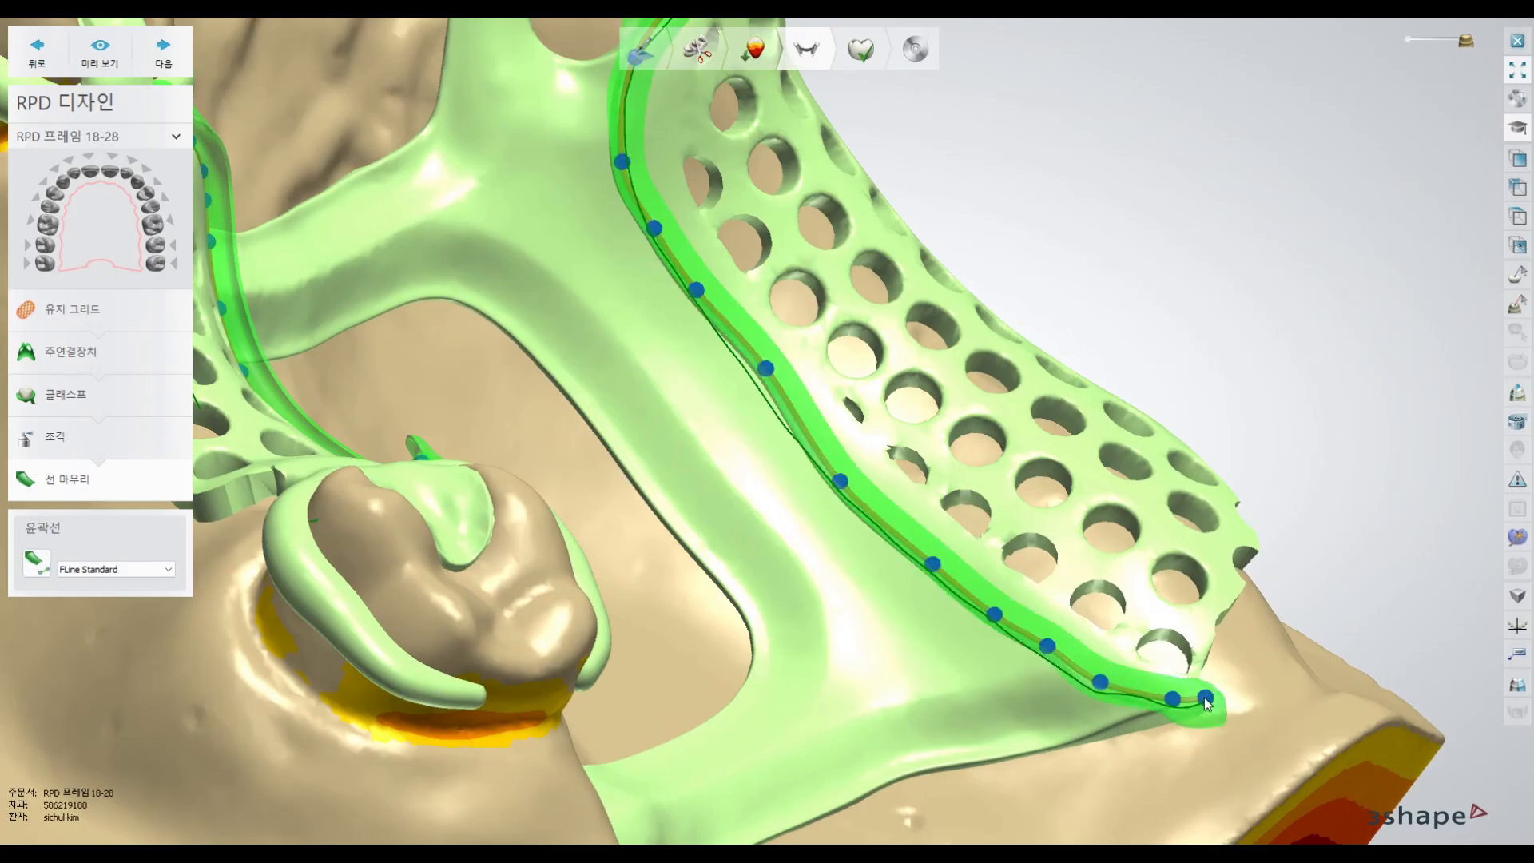
- Reverse the spline direction of the finish line along the long retention grid
right_drag(932, 642, 369, 390)
right_drag(537, 501, 695, 529)
mouse_move(665, 647)
right_down()
mouse_move(622, 650)
mouse_move(671, 663)
right_up()
scroll(698, 671, up, 5)
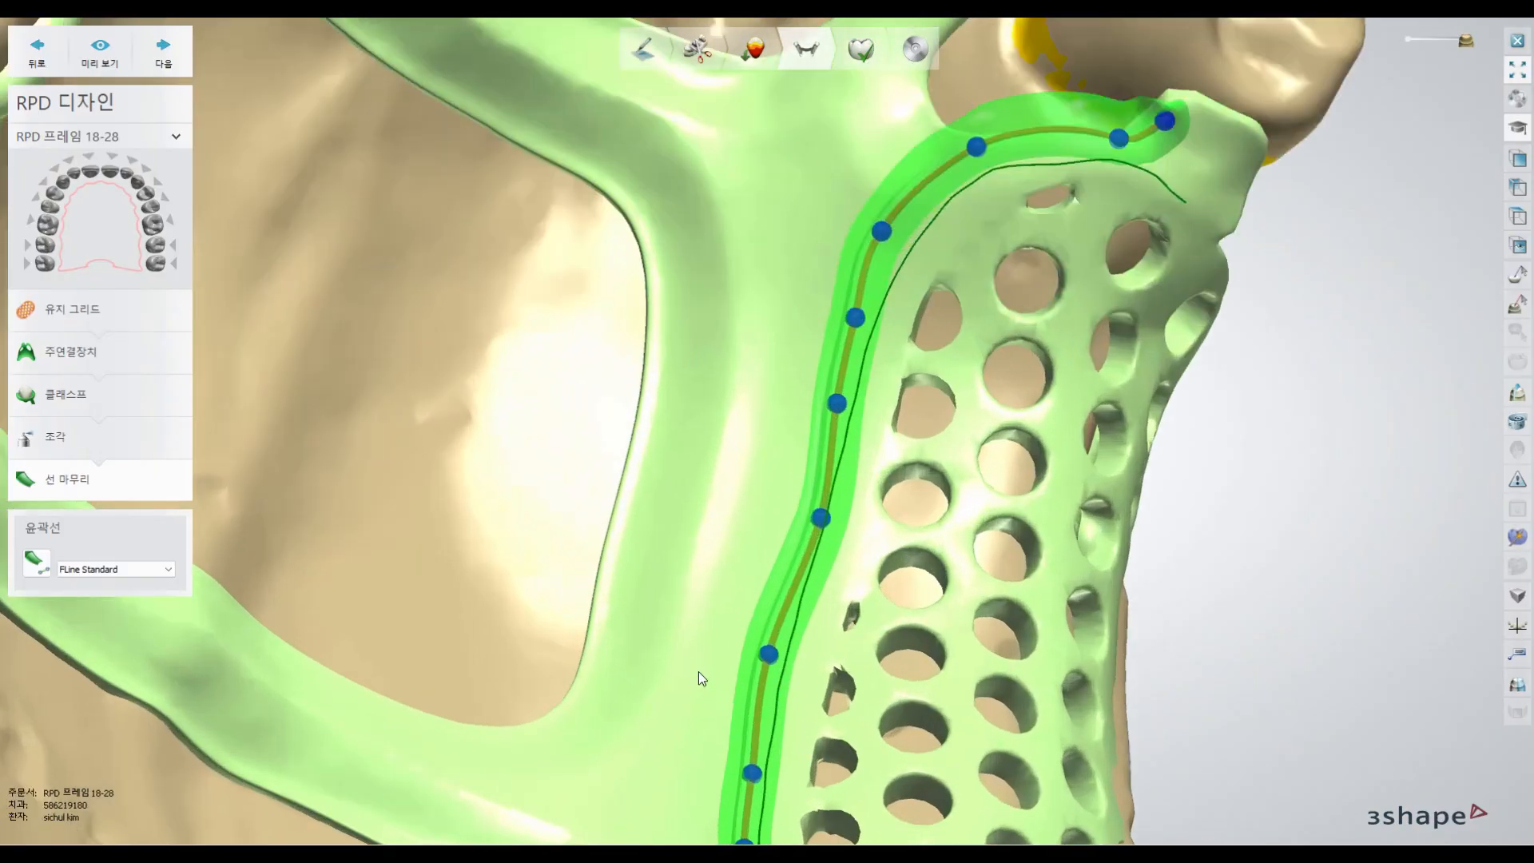
right_click(769, 657)
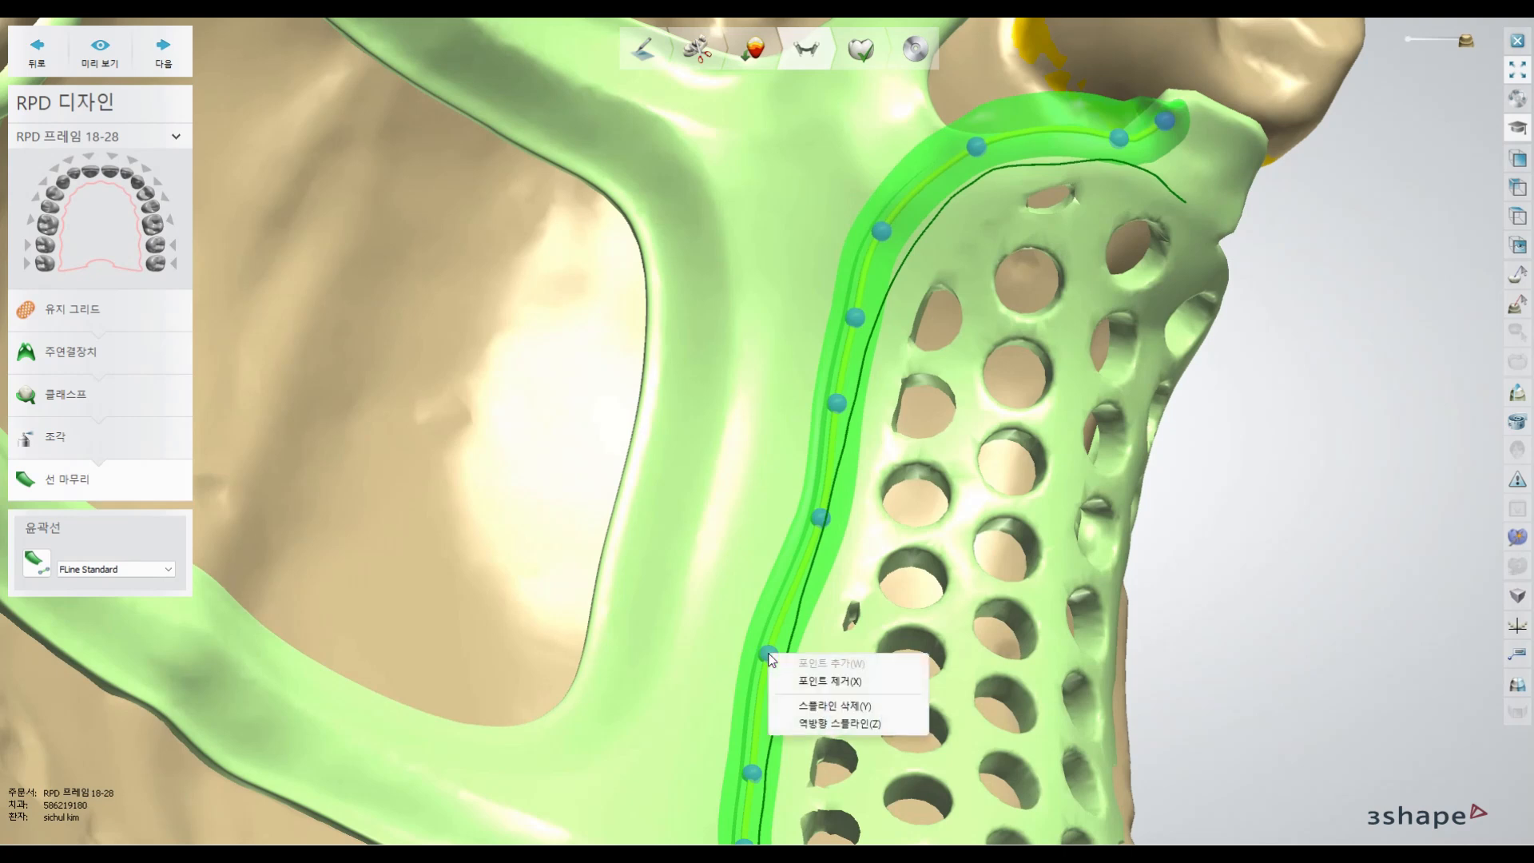
click(828, 724)
- Check both finish lines from several angles, generate their preview and proceed to the final sculpting stage
scroll(851, 578, down, 5)
right_drag(813, 598, 895, 617)
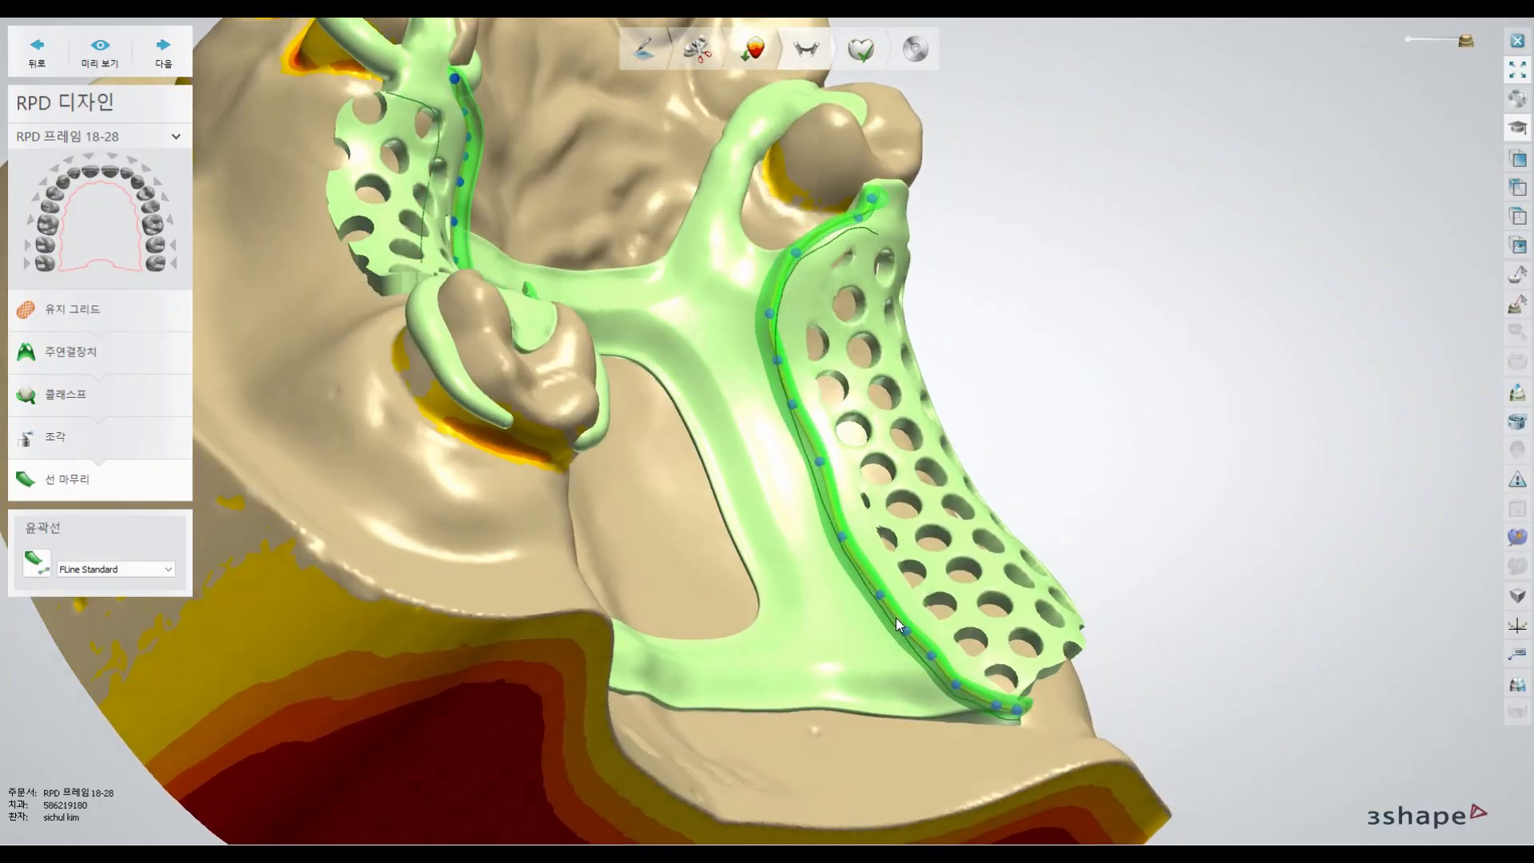
scroll(826, 544, up, 3)
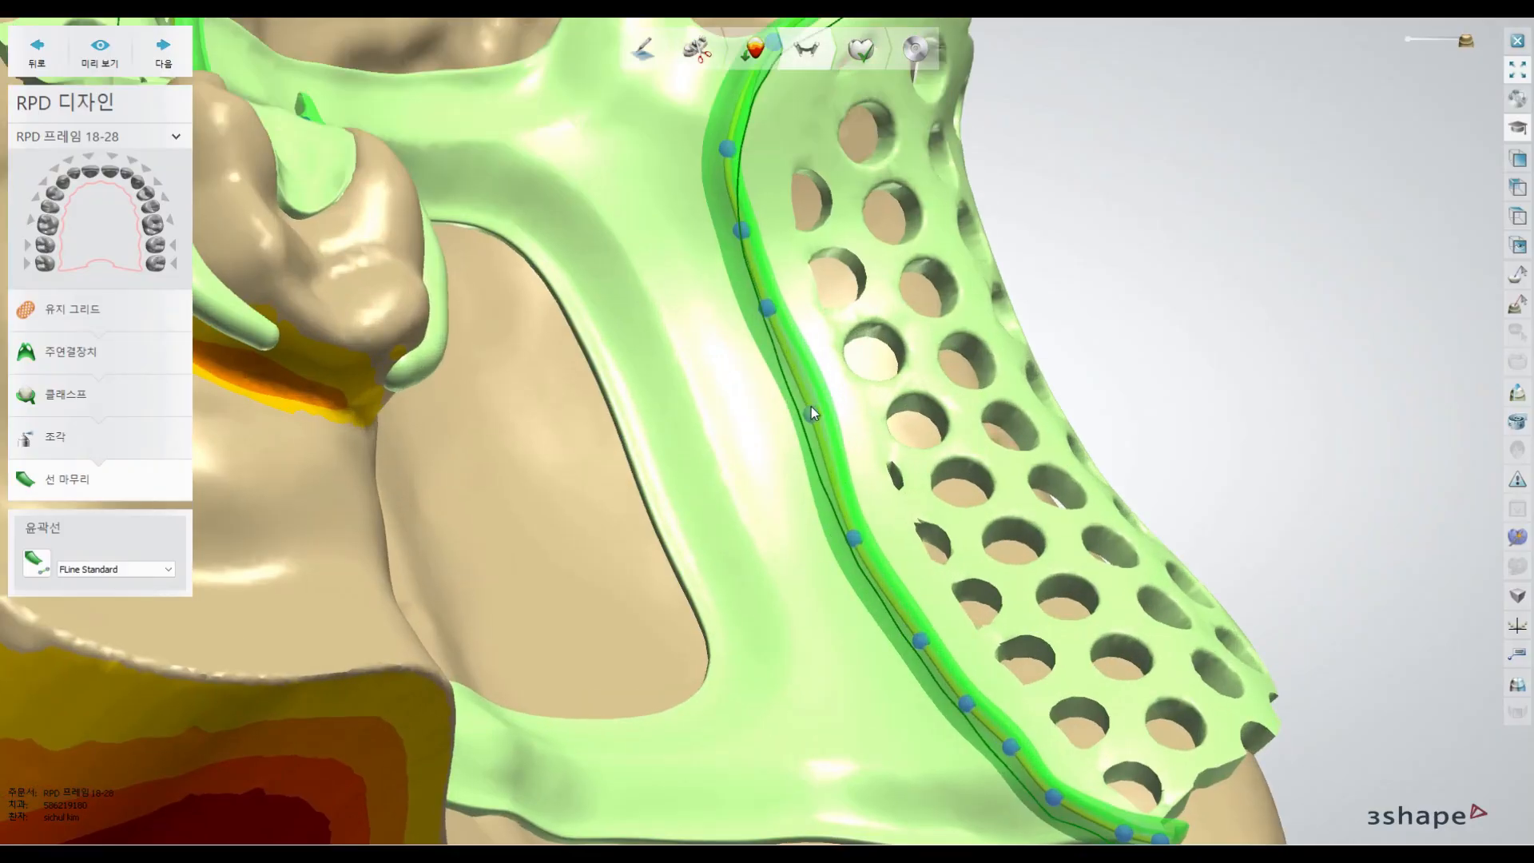
right_drag(865, 459, 878, 334)
scroll(826, 431, down, 5)
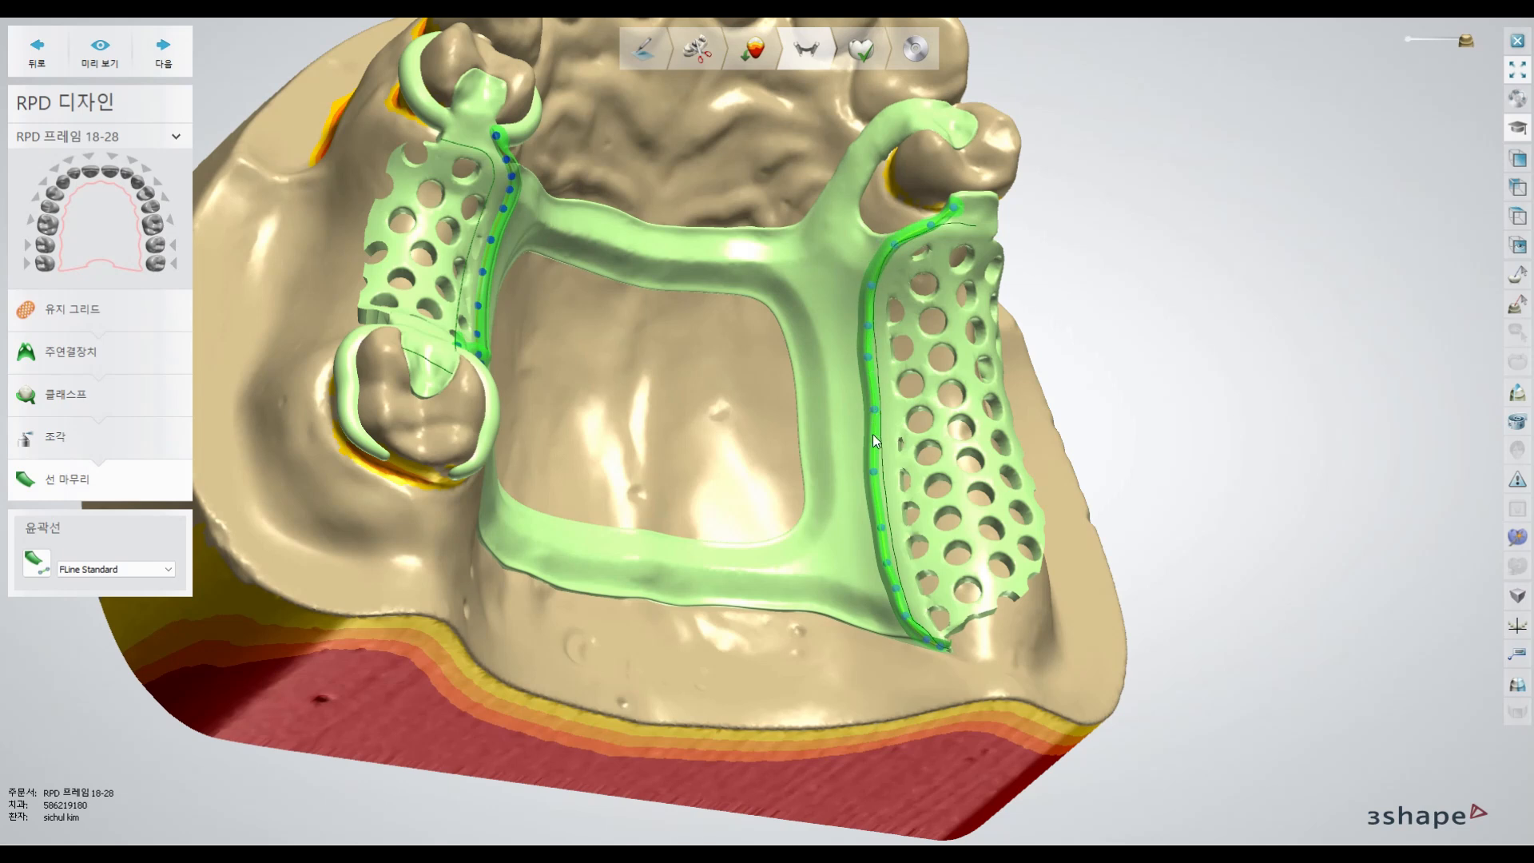
right_drag(844, 574, 799, 454)
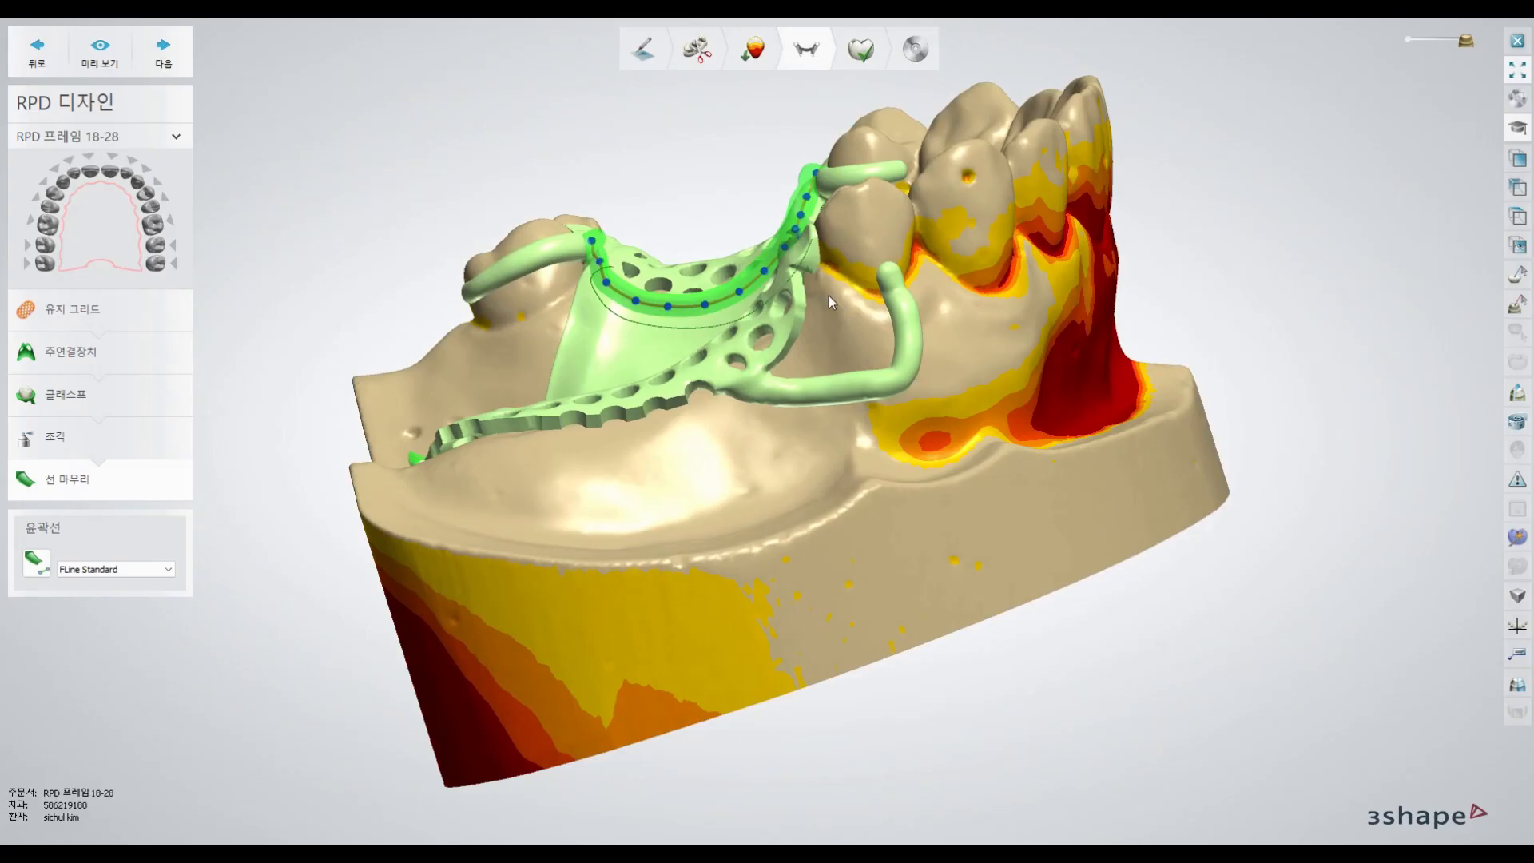
right_drag(705, 437, 763, 538)
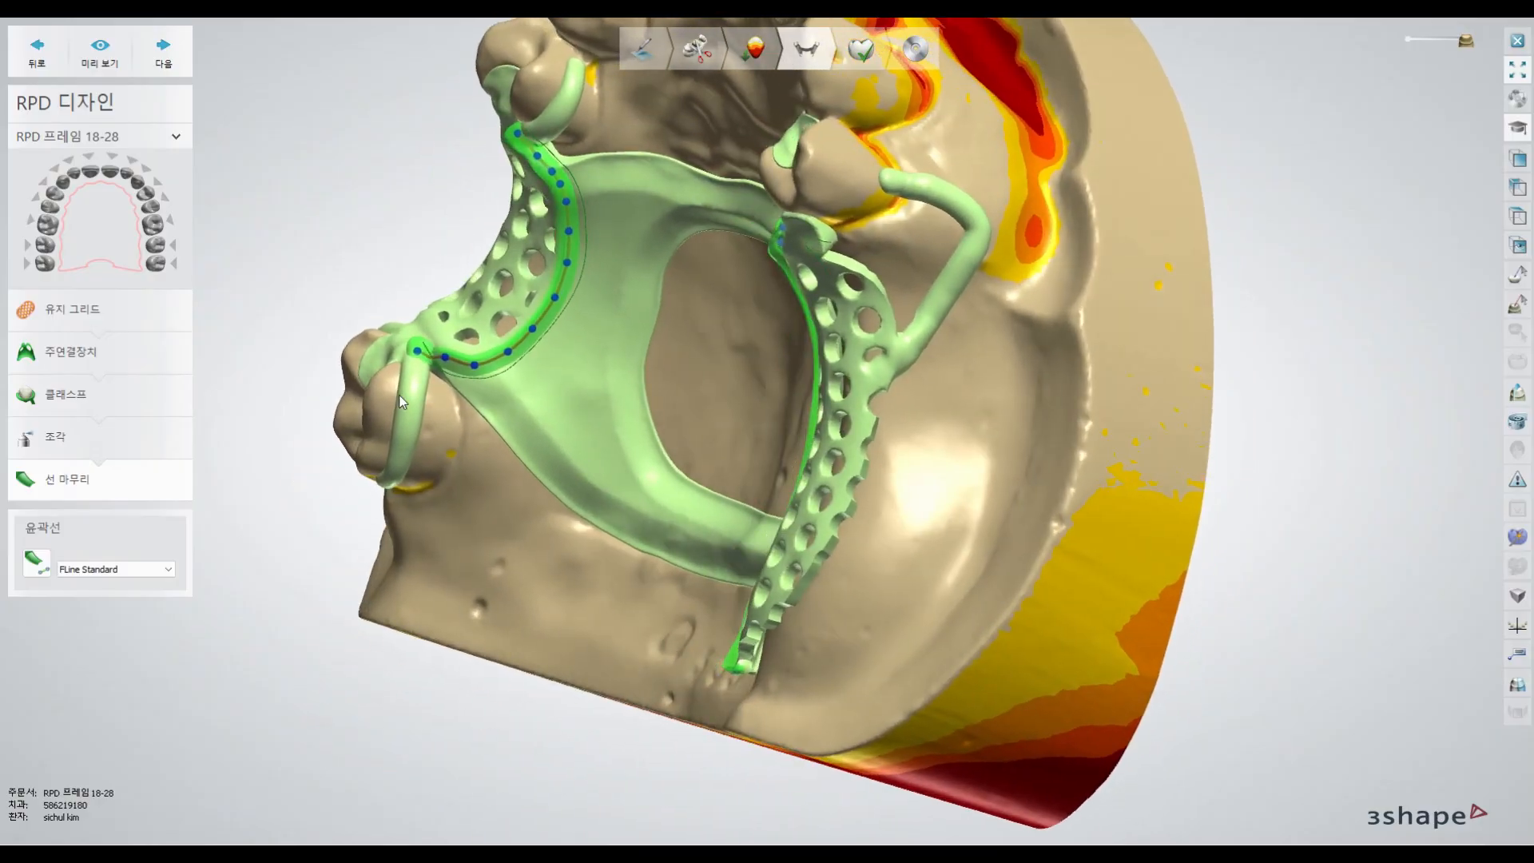
click(114, 62)
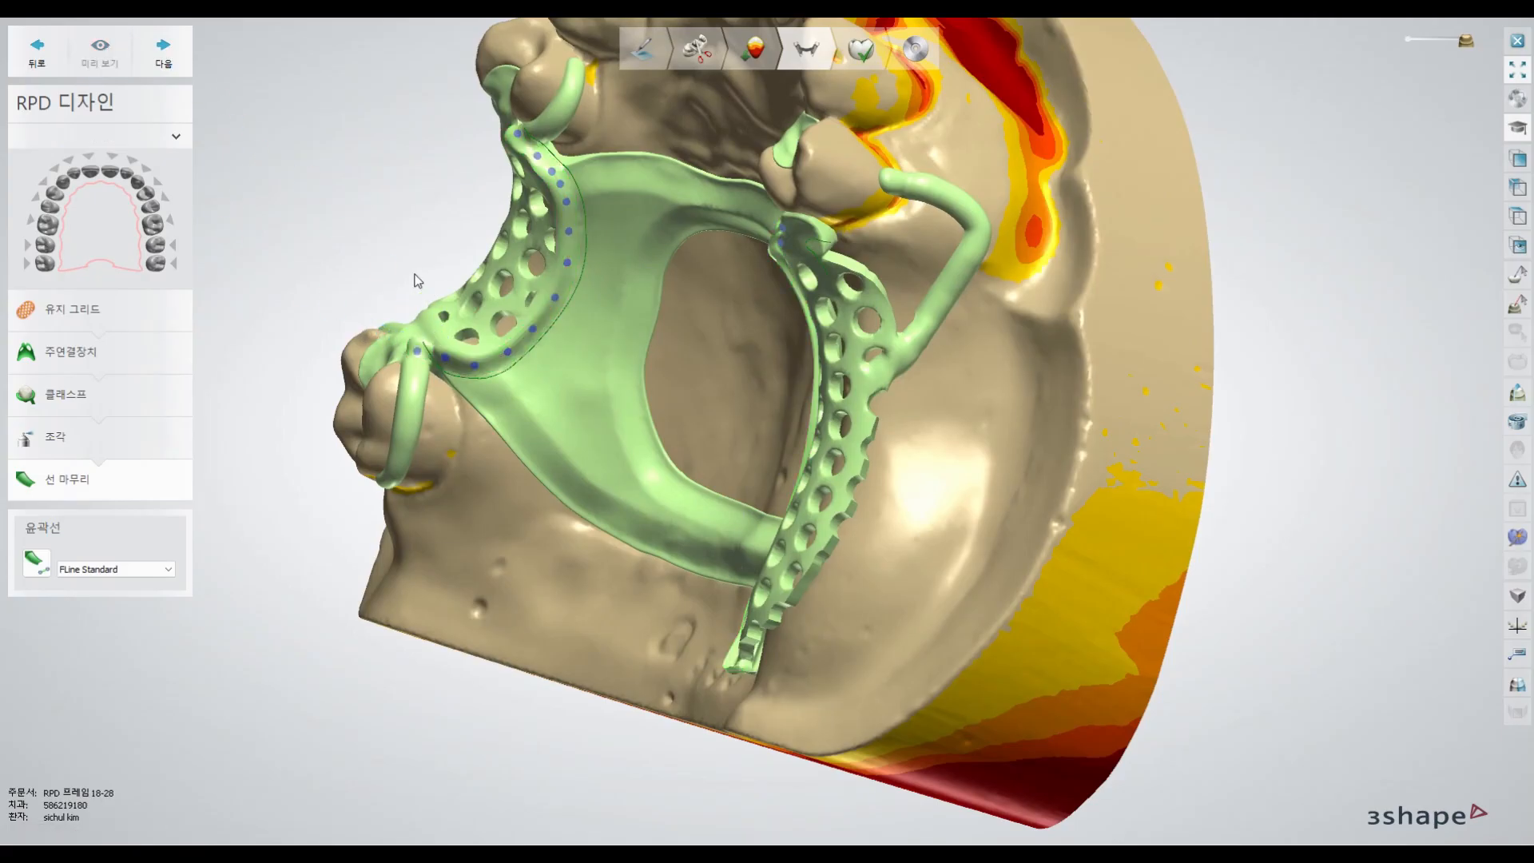
right_drag(519, 343, 549, 460)
click(153, 56)
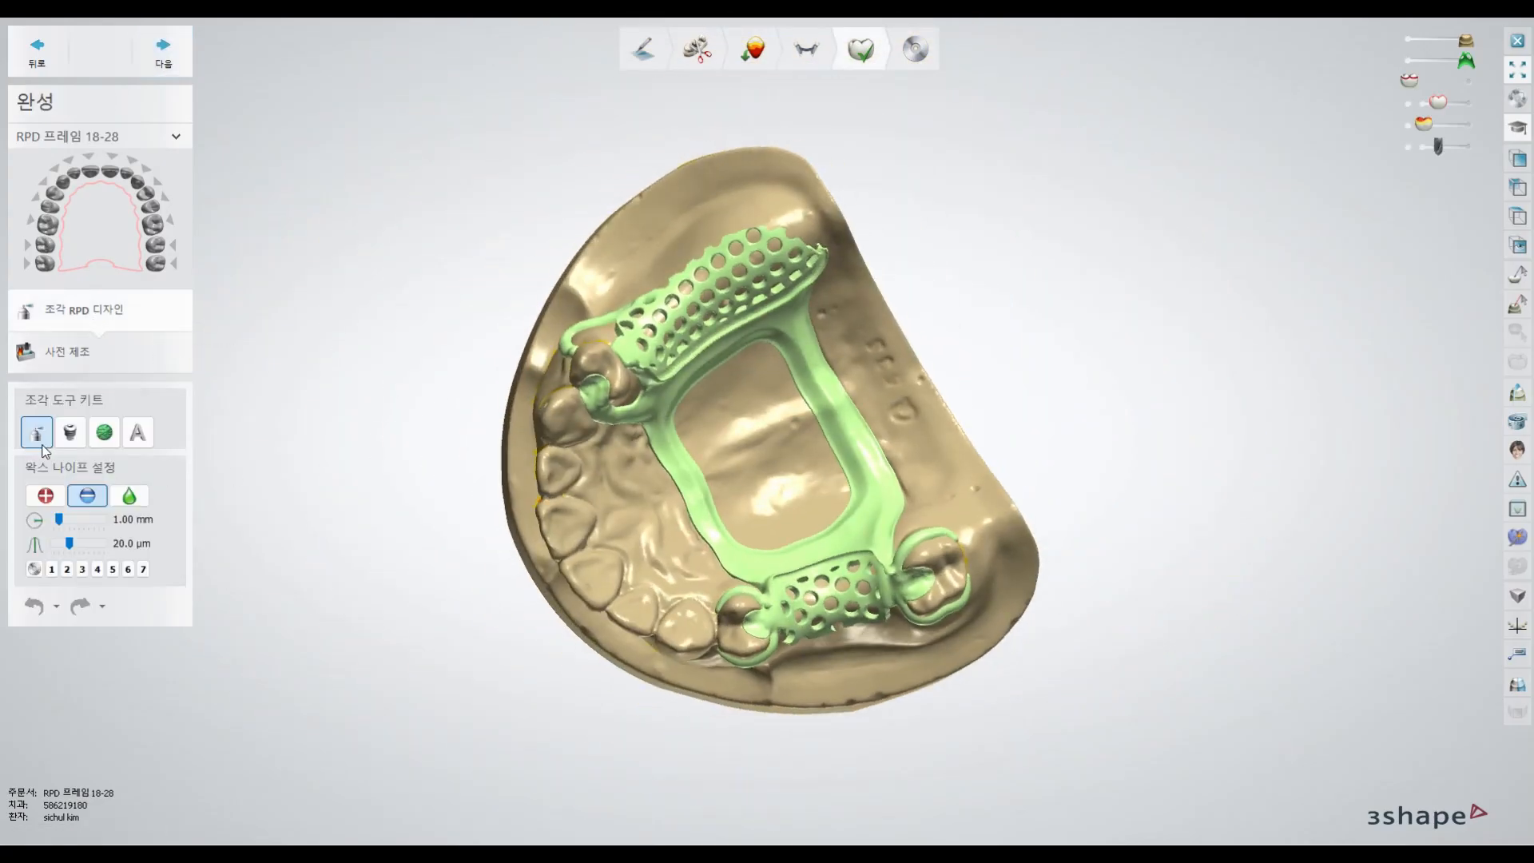
- Add wax on the major connector along the short grid's finish line and smooth the built-up area
right_drag(636, 478, 663, 544)
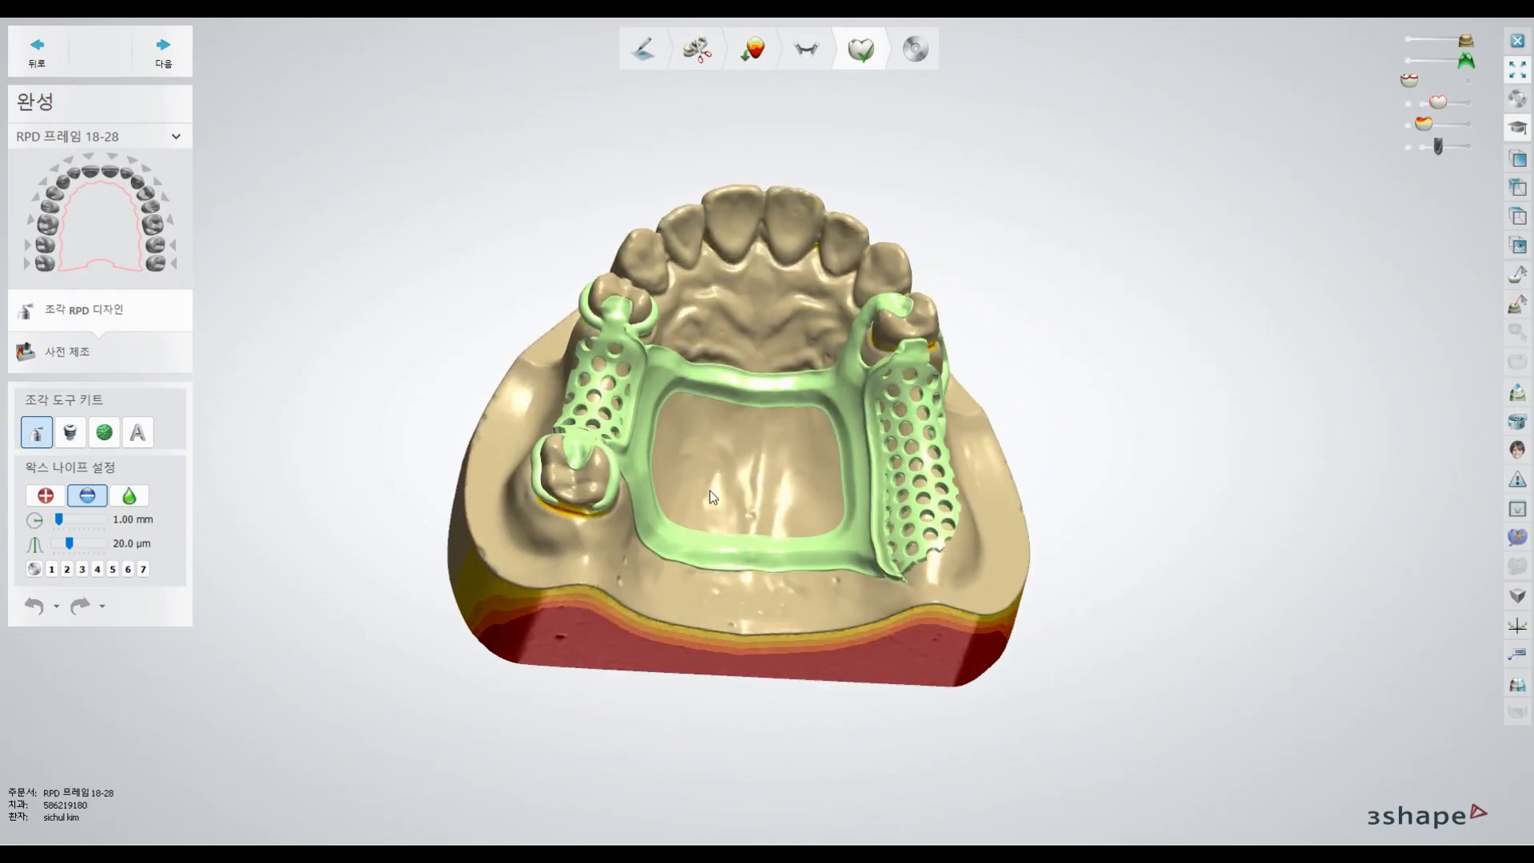
scroll(709, 490, up, 3)
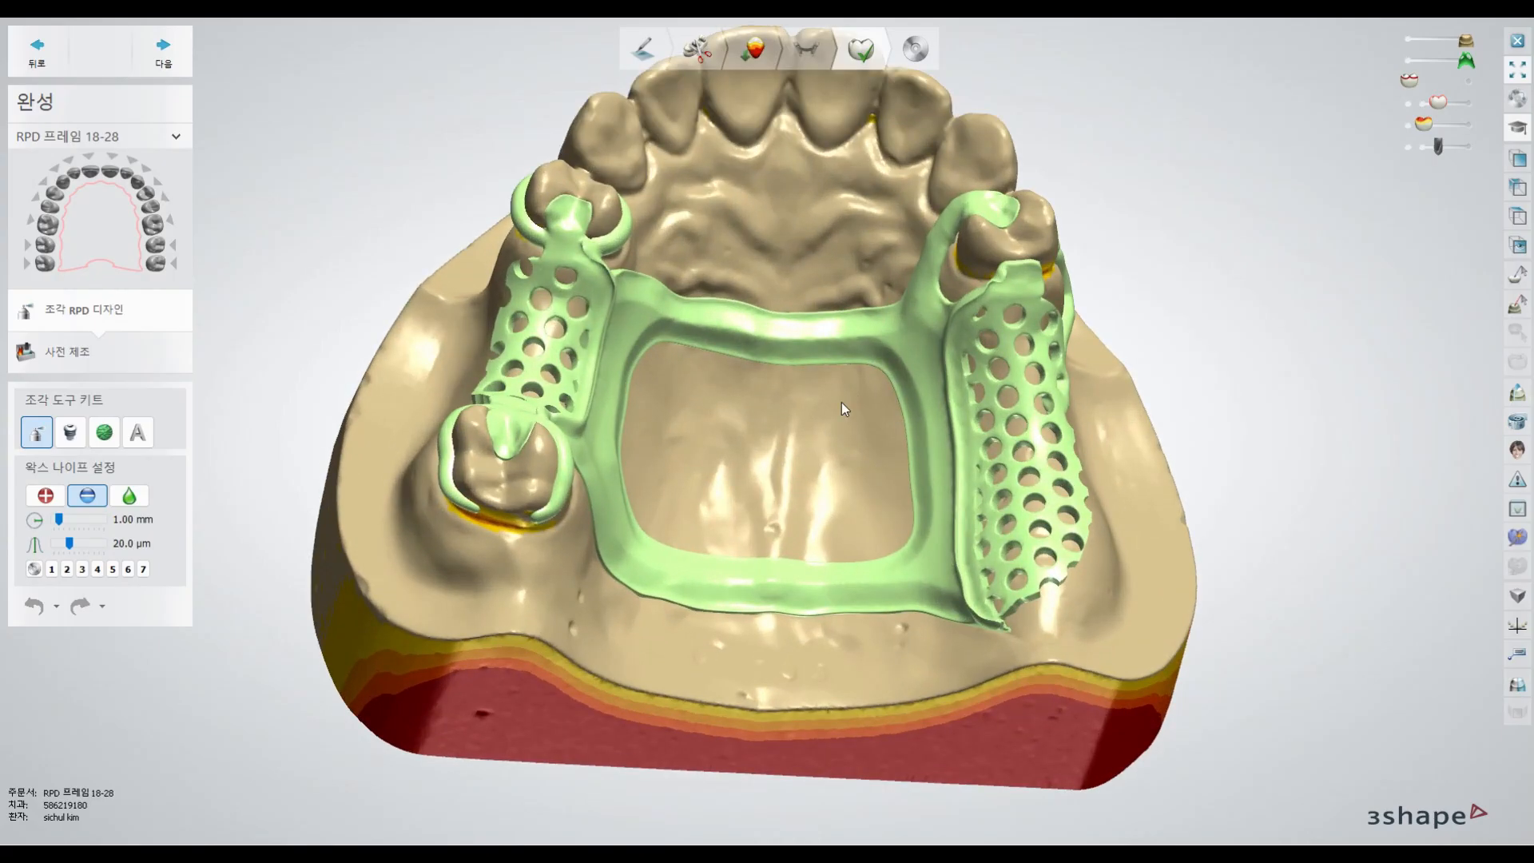
right_drag(734, 411, 631, 412)
click(45, 495)
scroll(627, 408, up, 5)
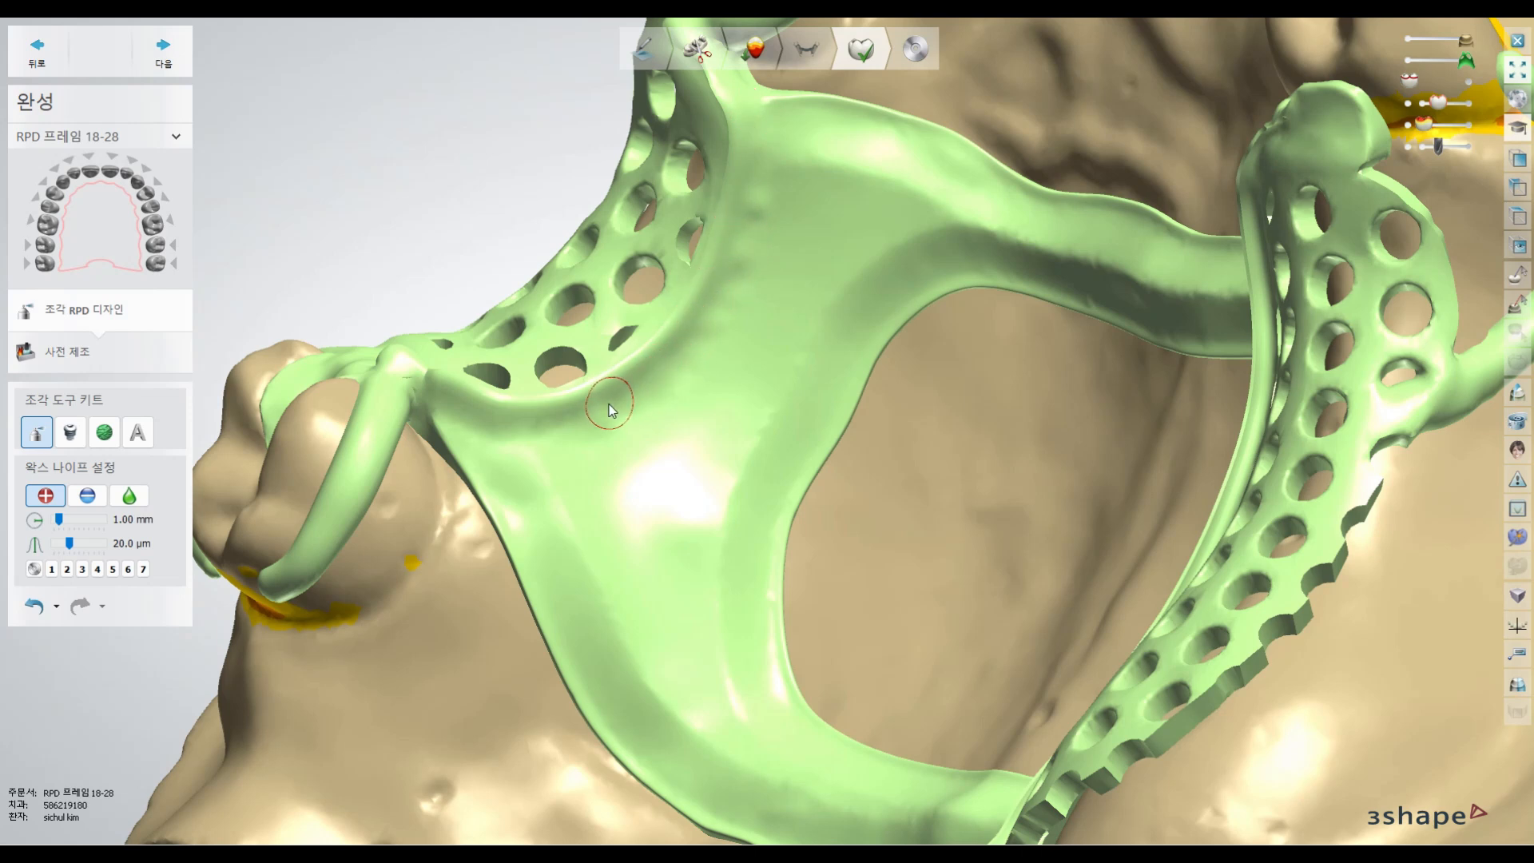
click(129, 495)
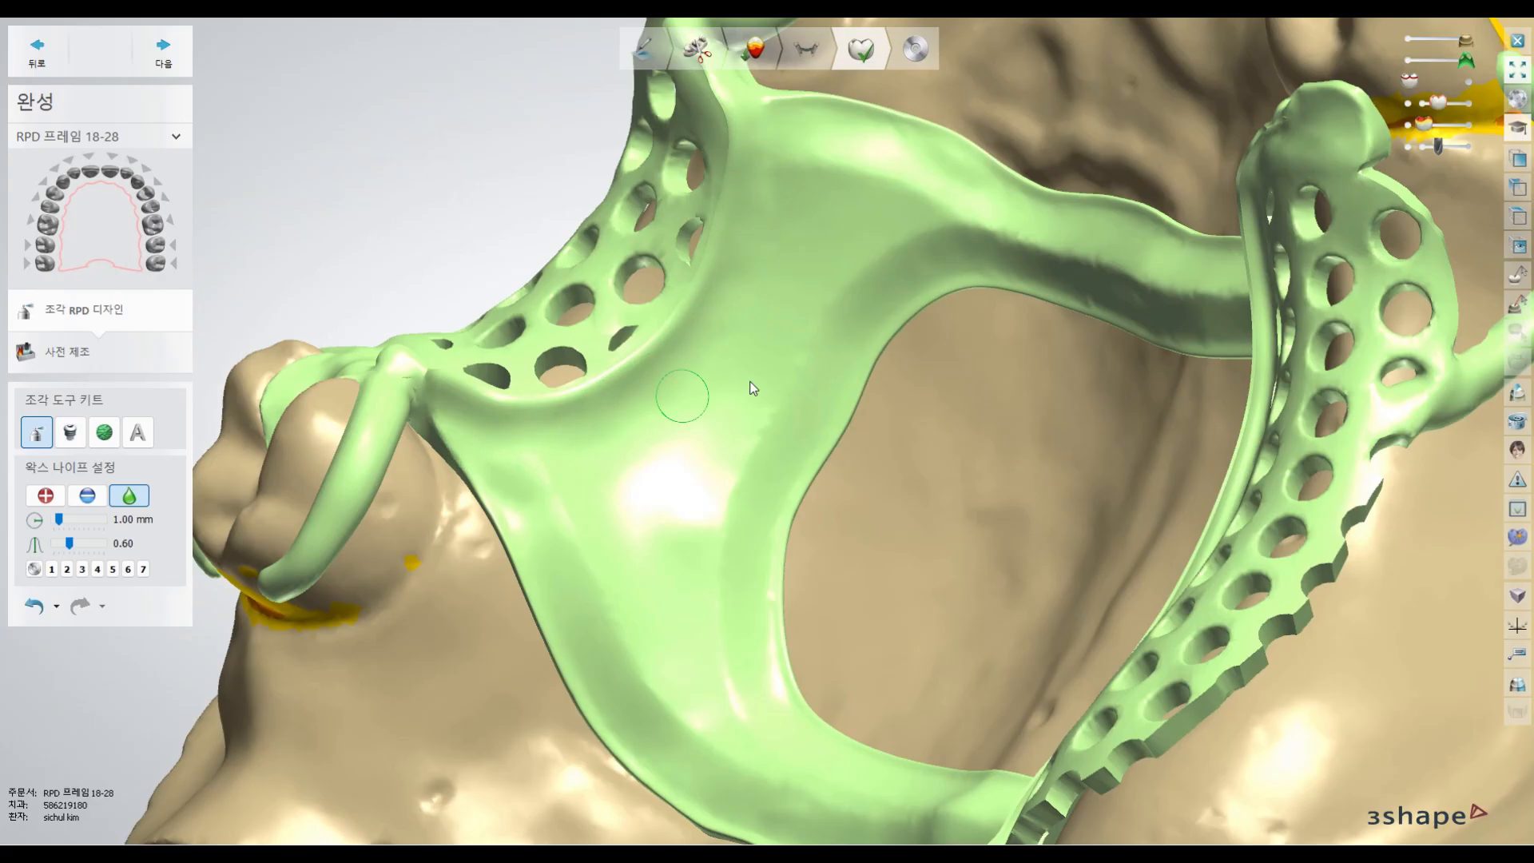
- Add wax on the major connector along the full length of the long grid's finish line
right_drag(727, 314, 1105, 451)
click(46, 497)
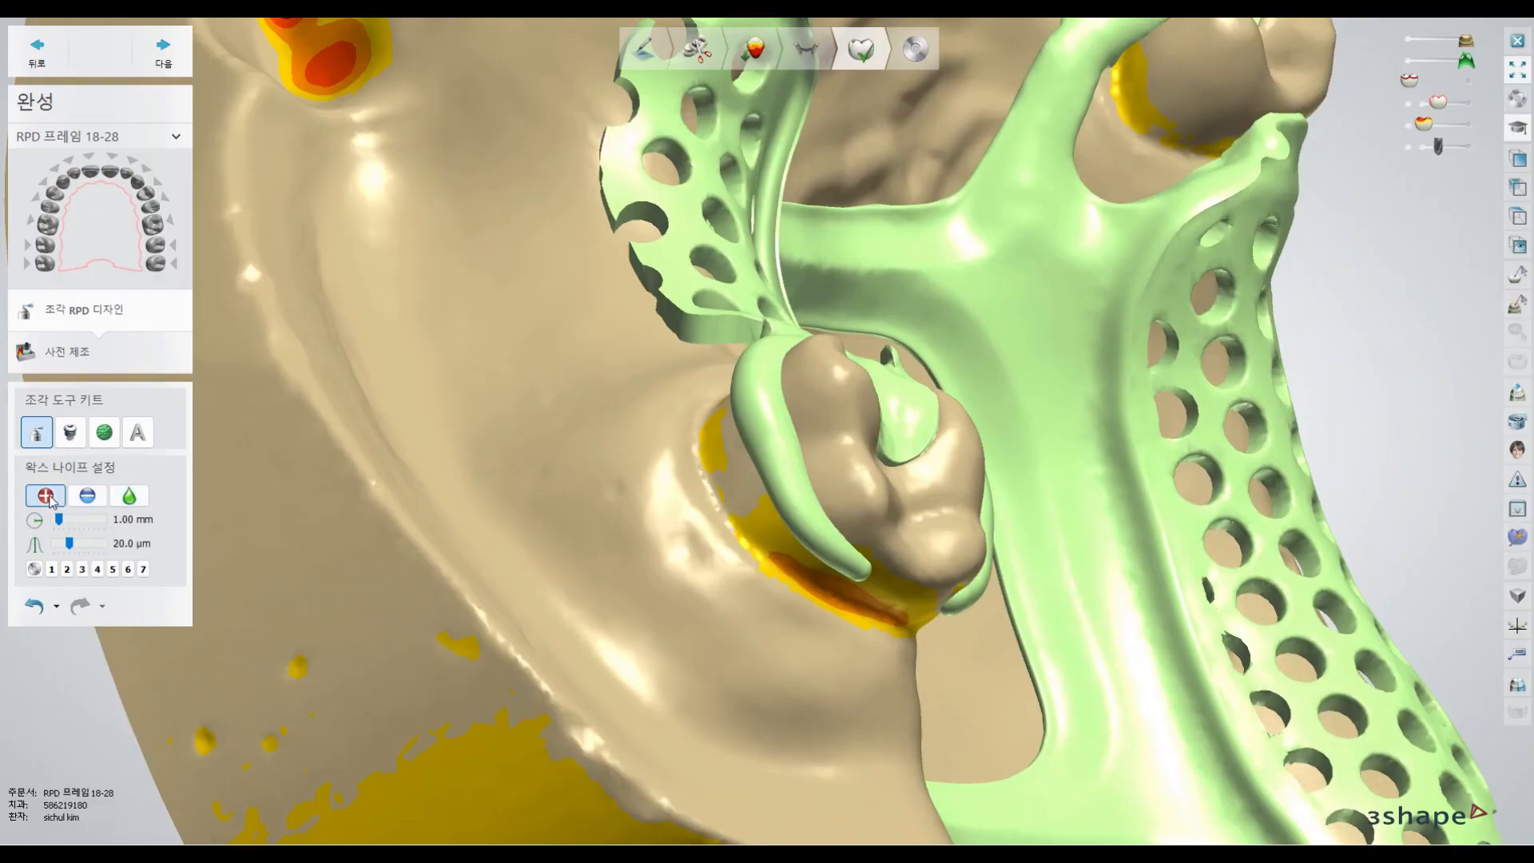
middle_drag(1063, 491, 837, 540)
right_drag(847, 460, 946, 269)
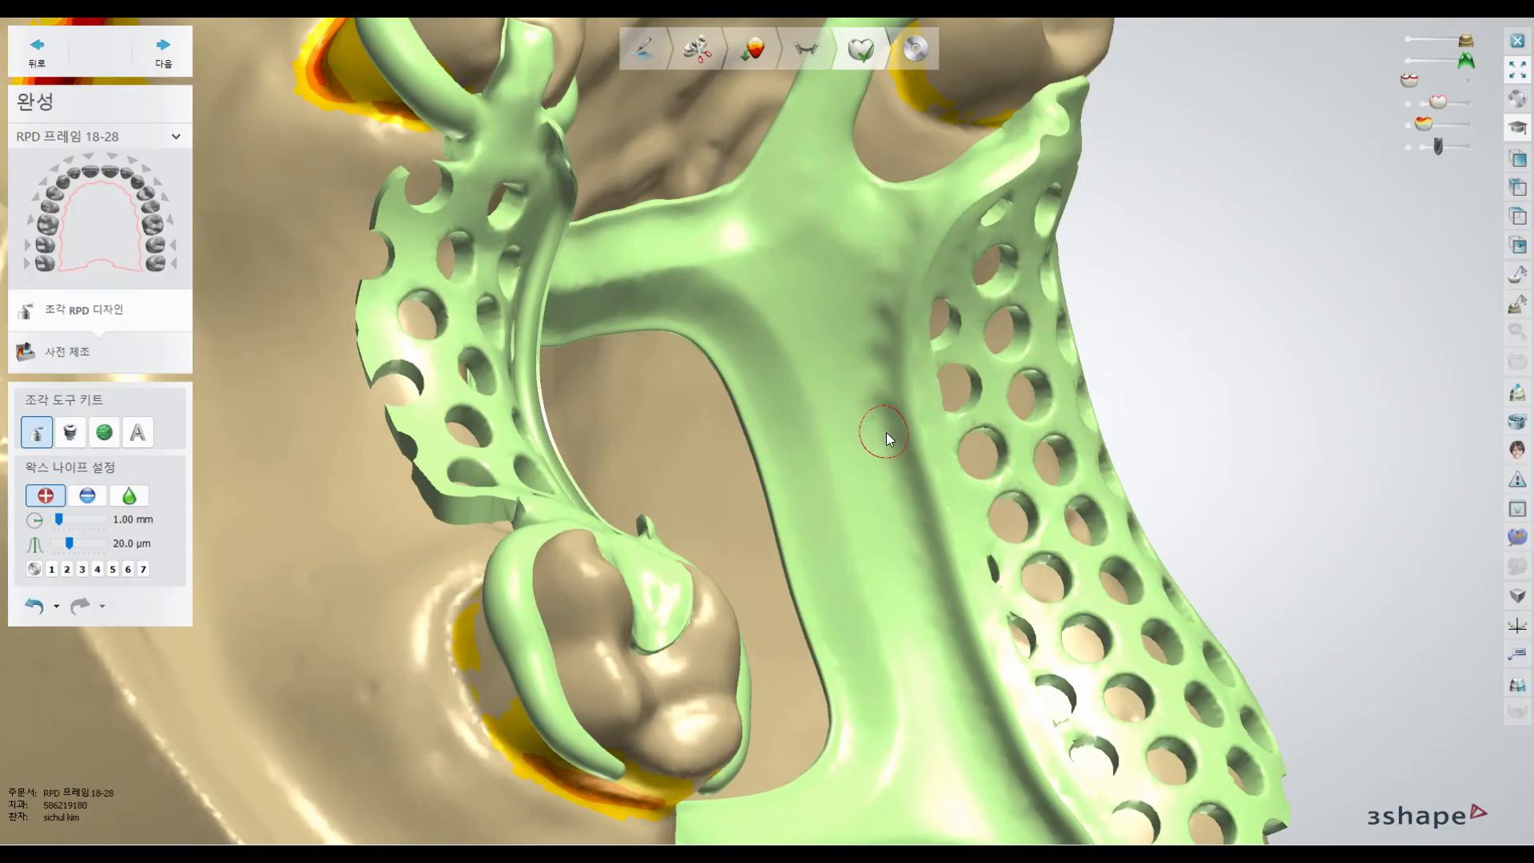
drag(943, 607, 978, 743)
right_drag(977, 743, 881, 508)
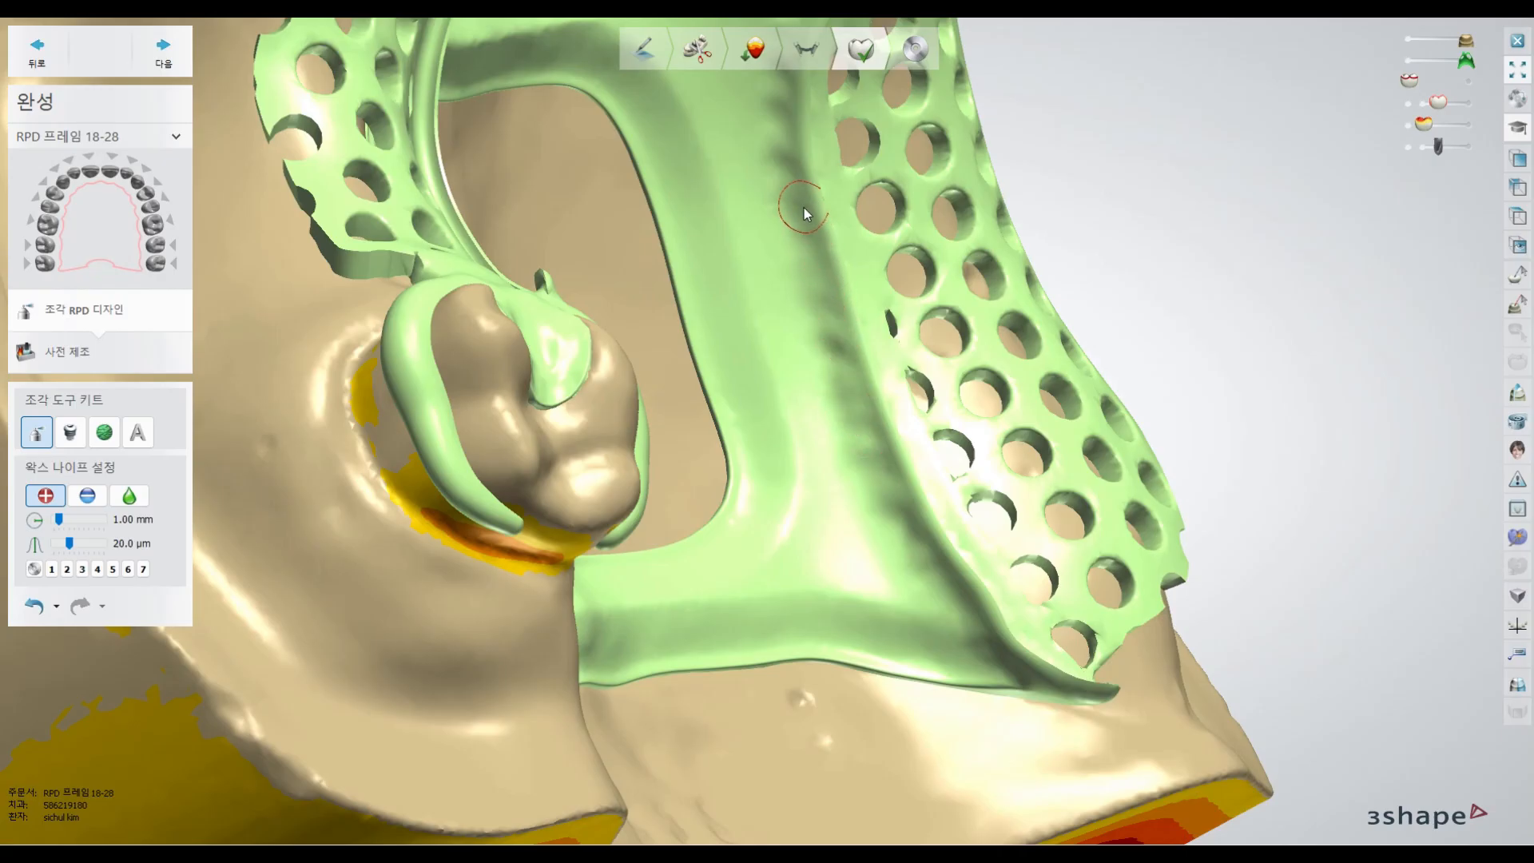
- Smooth the added wax on the major connector along the long grid's finish line
click(129, 495)
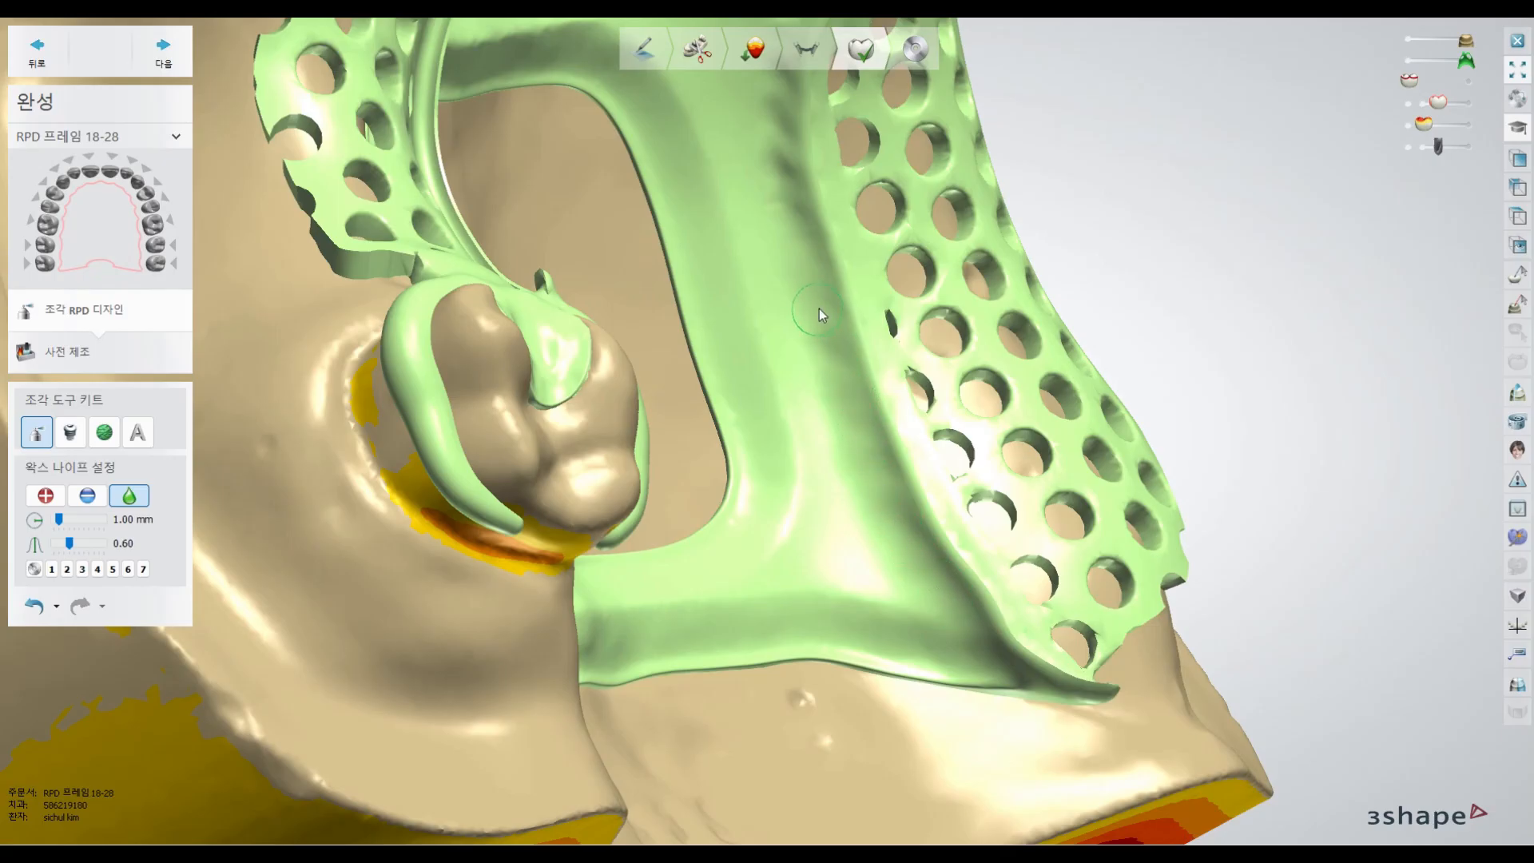
scroll(819, 254, up, 3)
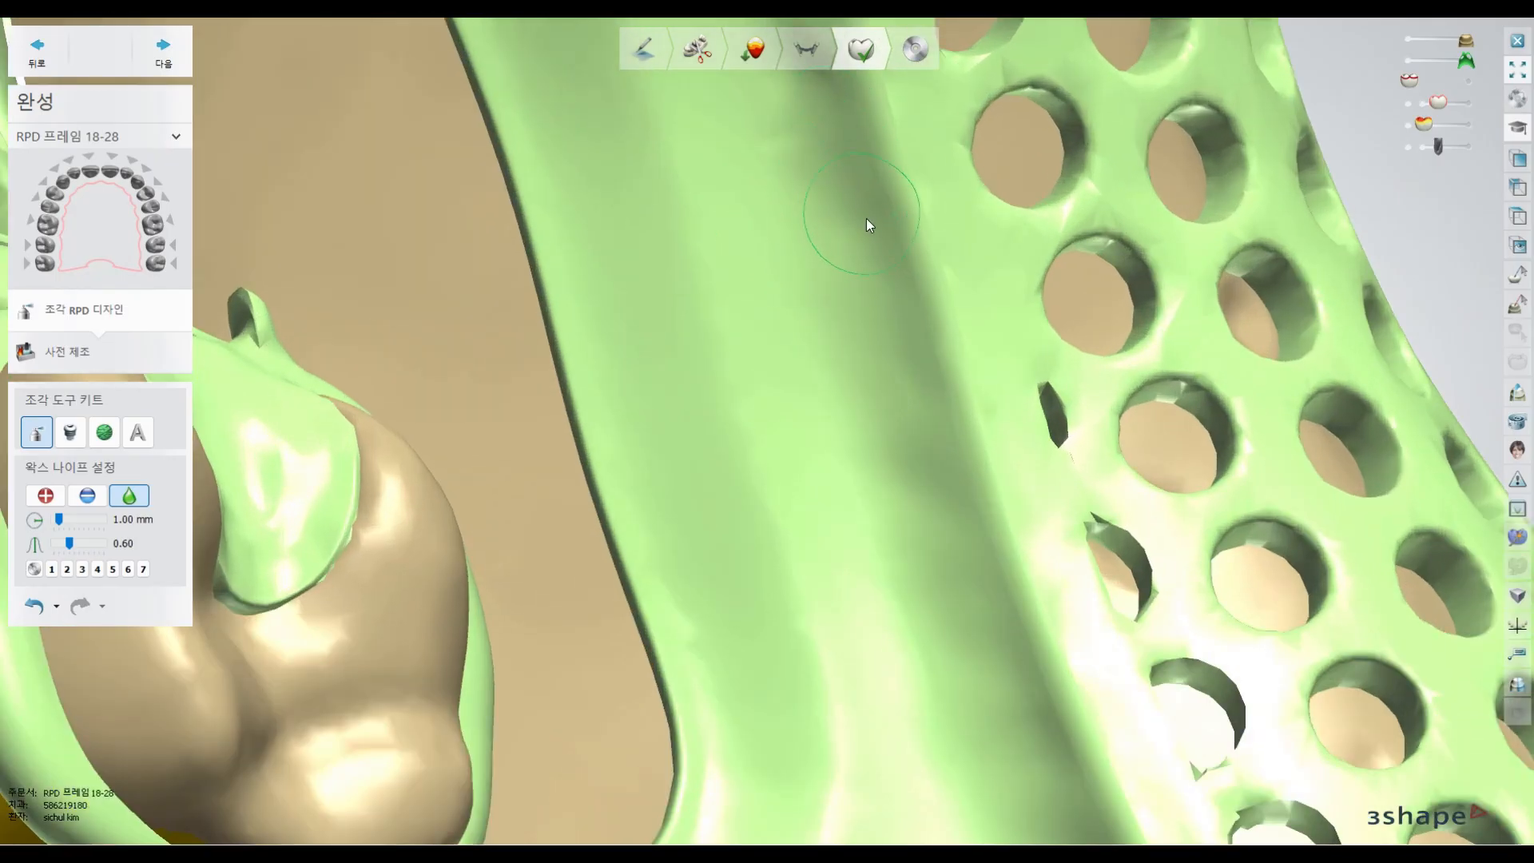
scroll(879, 256, down, 5)
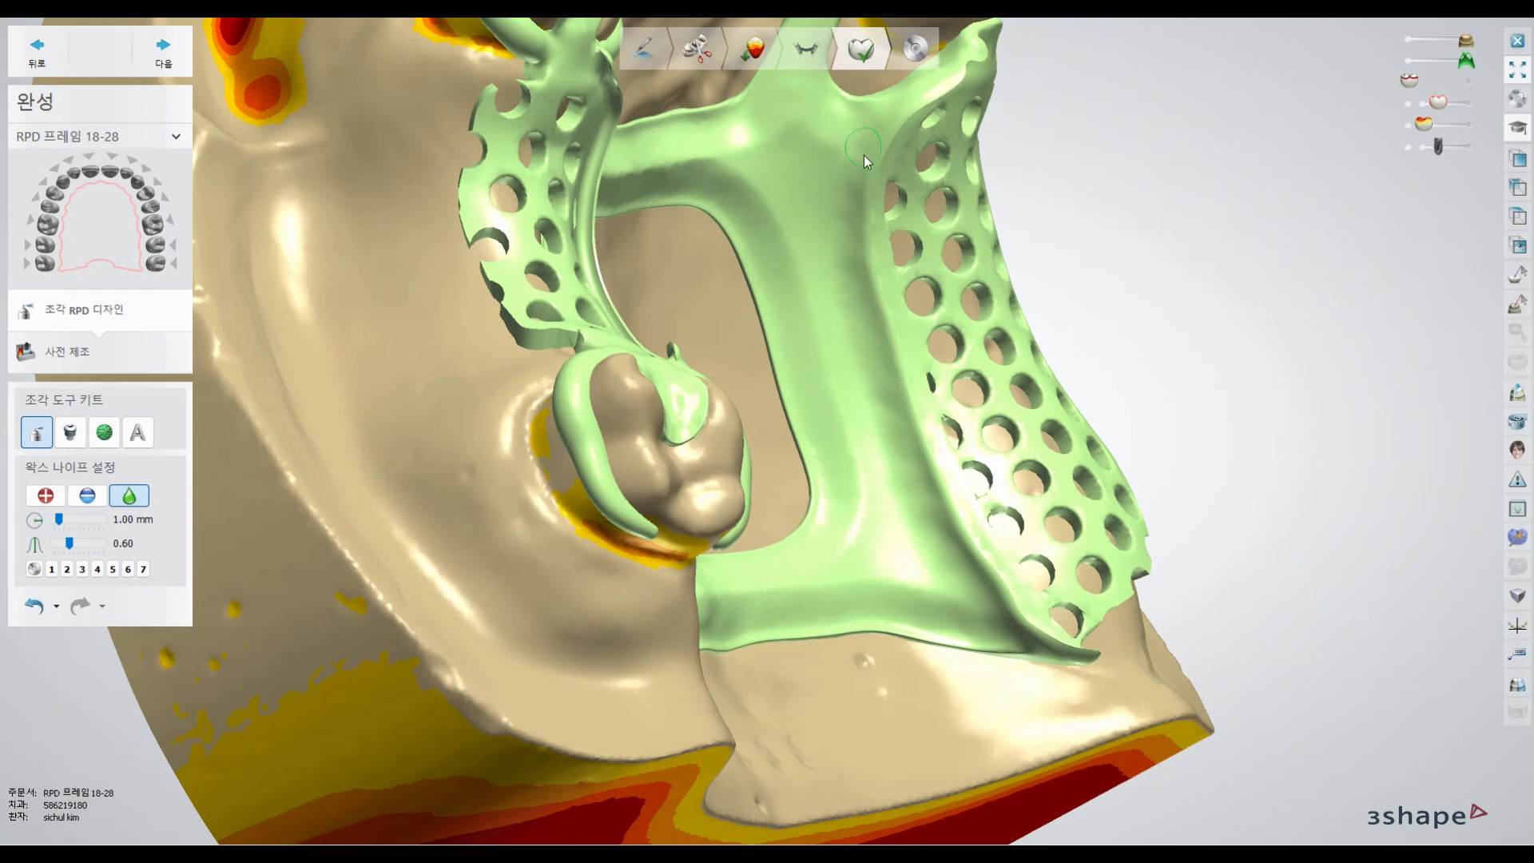
- Trim excess wax from the long grid's front edge beside the abutment tooth and smooth the trimmed edge
scroll(836, 388, down, 5)
right_drag(836, 388, 991, 275)
scroll(991, 275, up, 8)
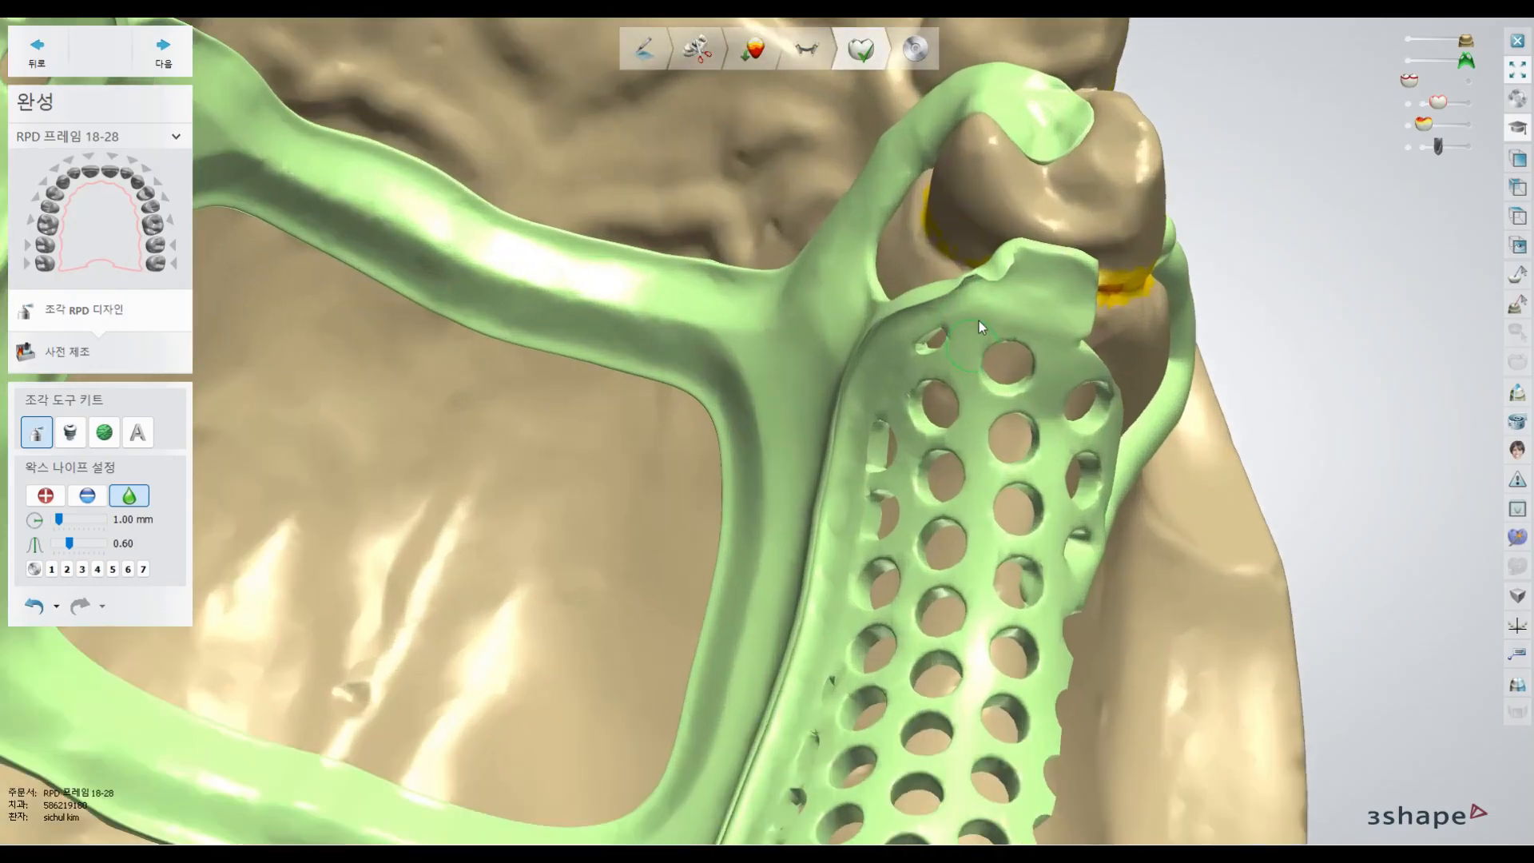
click(99, 501)
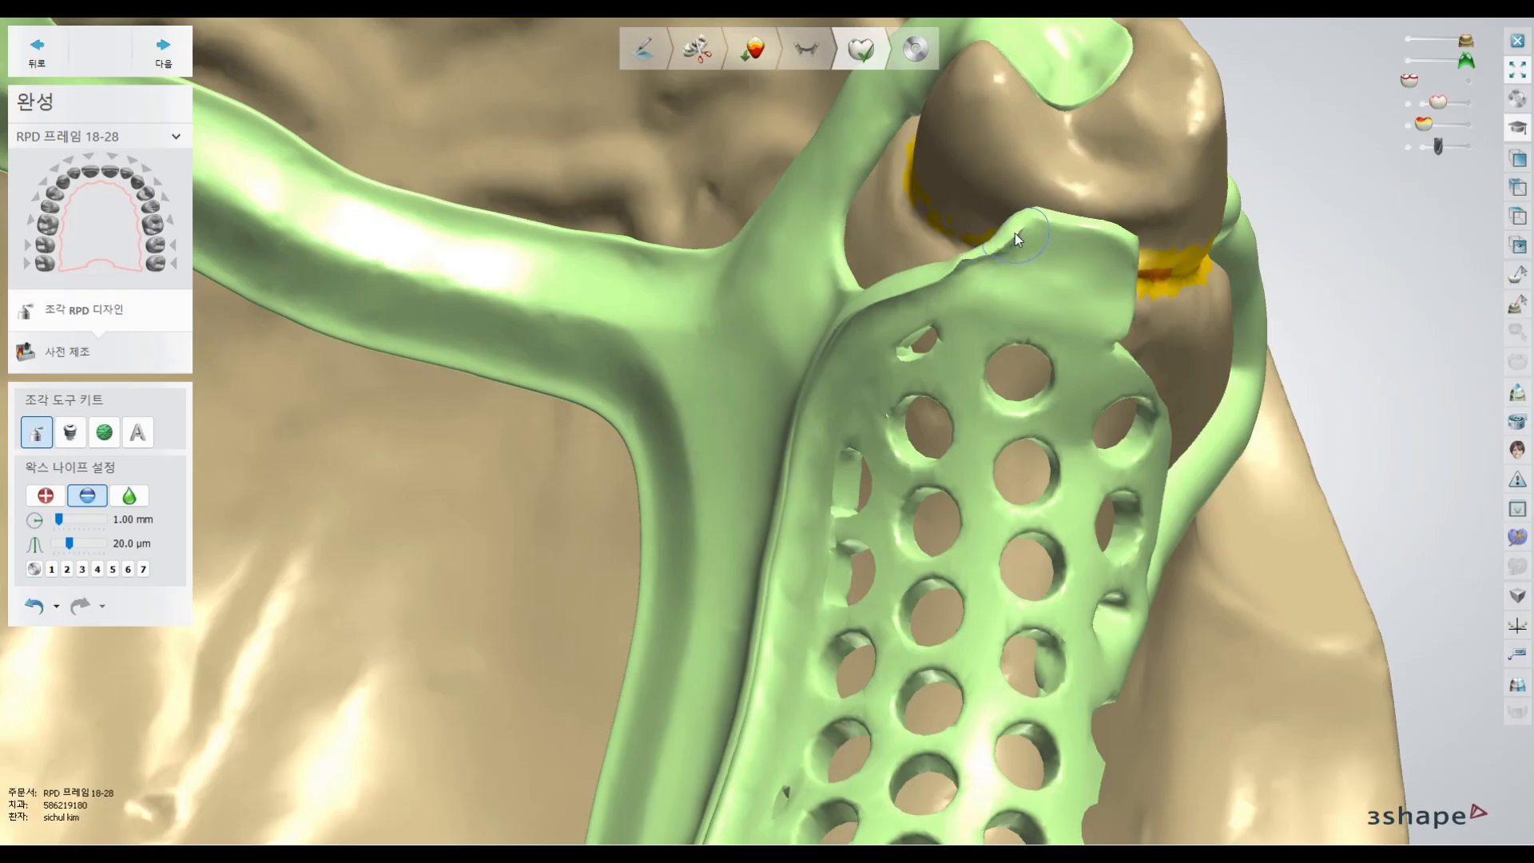
click(129, 495)
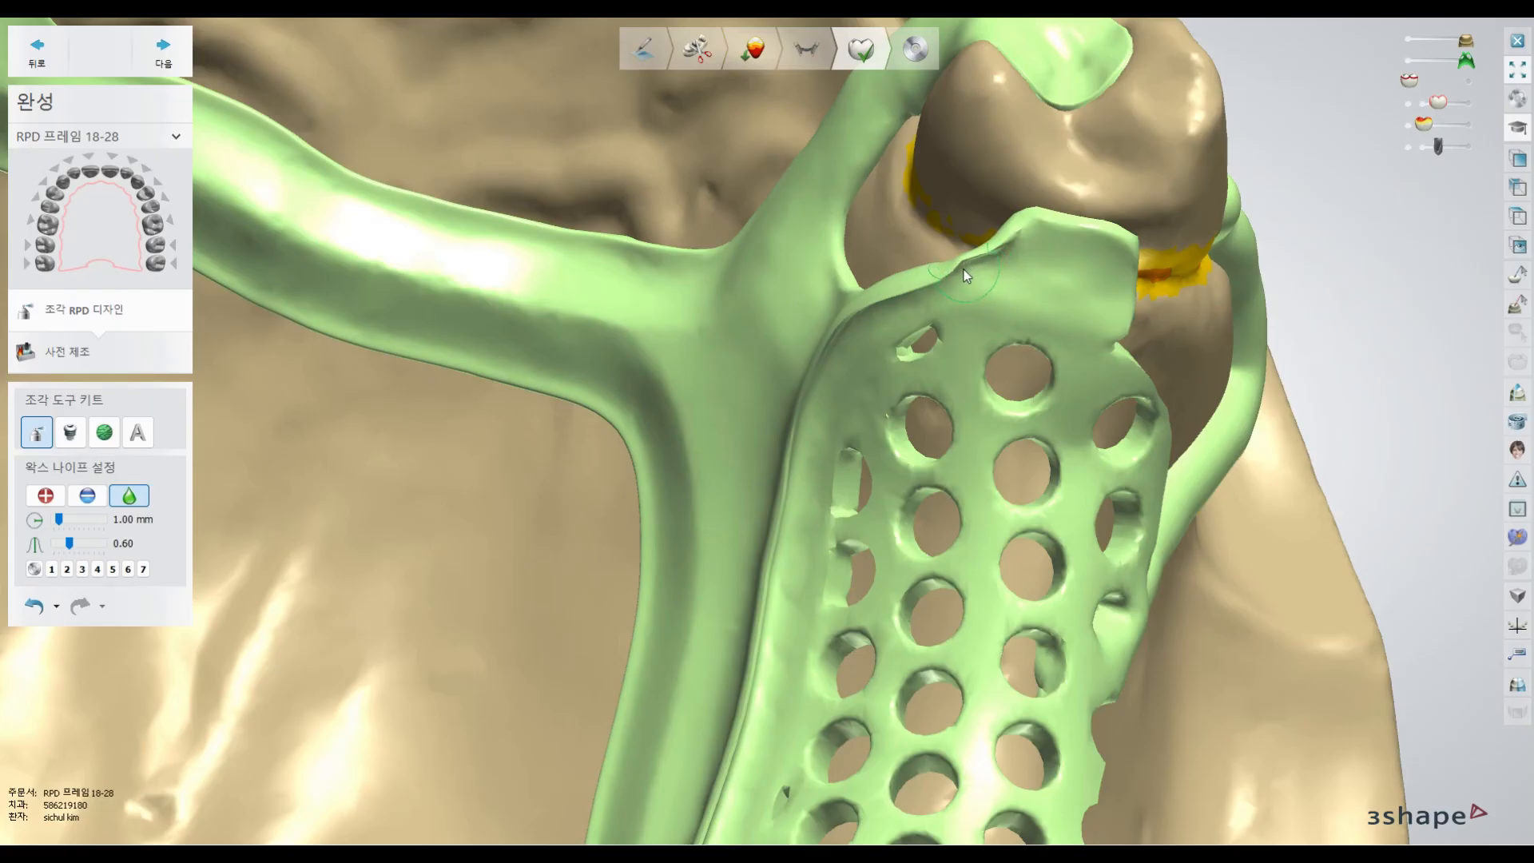
- Remove wax at the front end of the short grid's finish line beside the clasp
scroll(888, 356, down, 8)
mouse_move(679, 320)
right_down()
mouse_move(615, 352)
mouse_move(687, 316)
right_up()
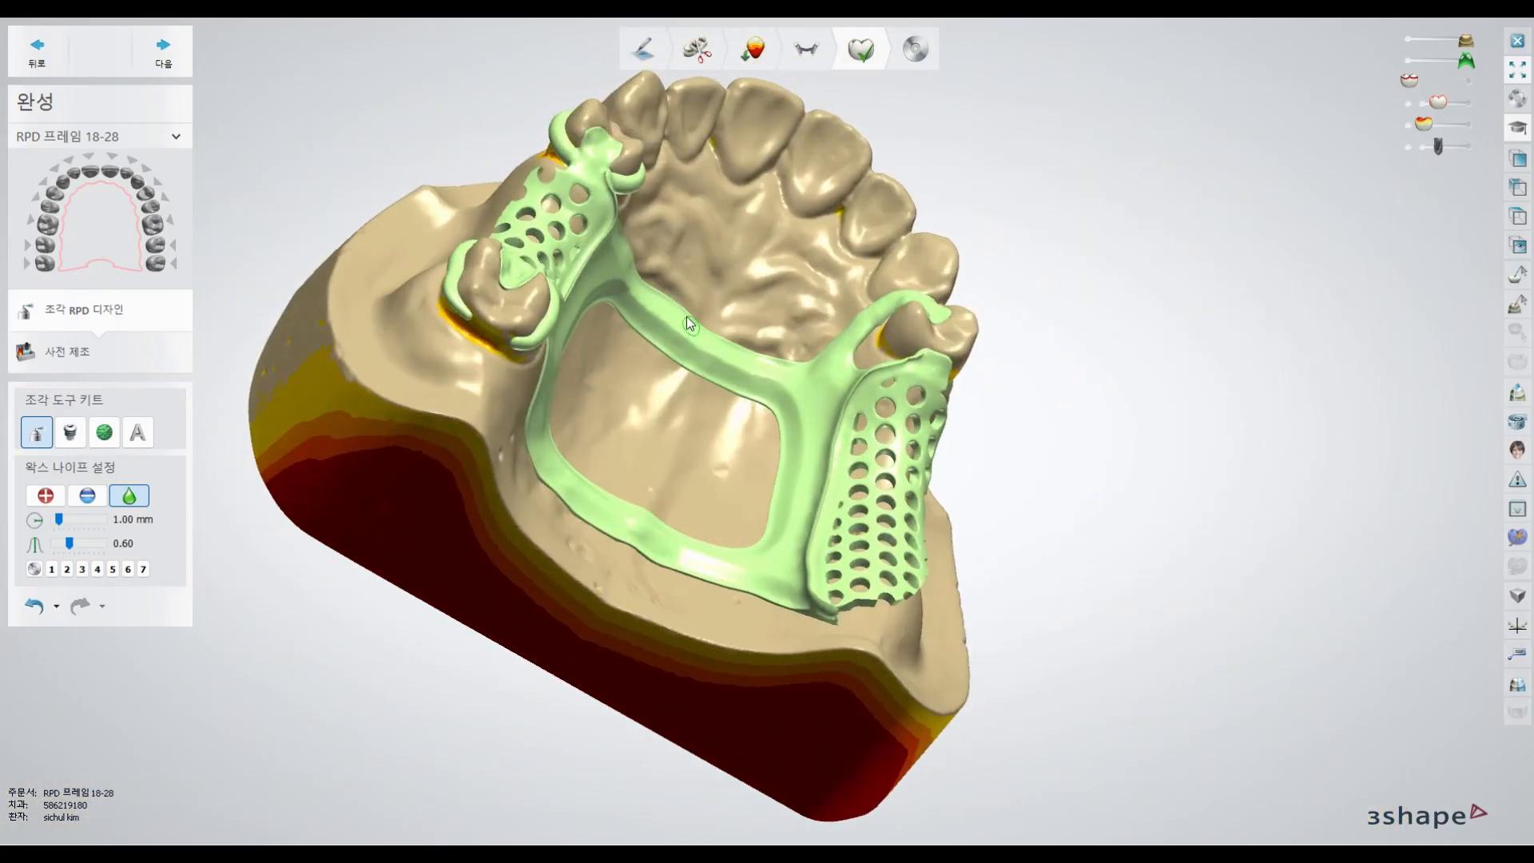
scroll(568, 163, up, 8)
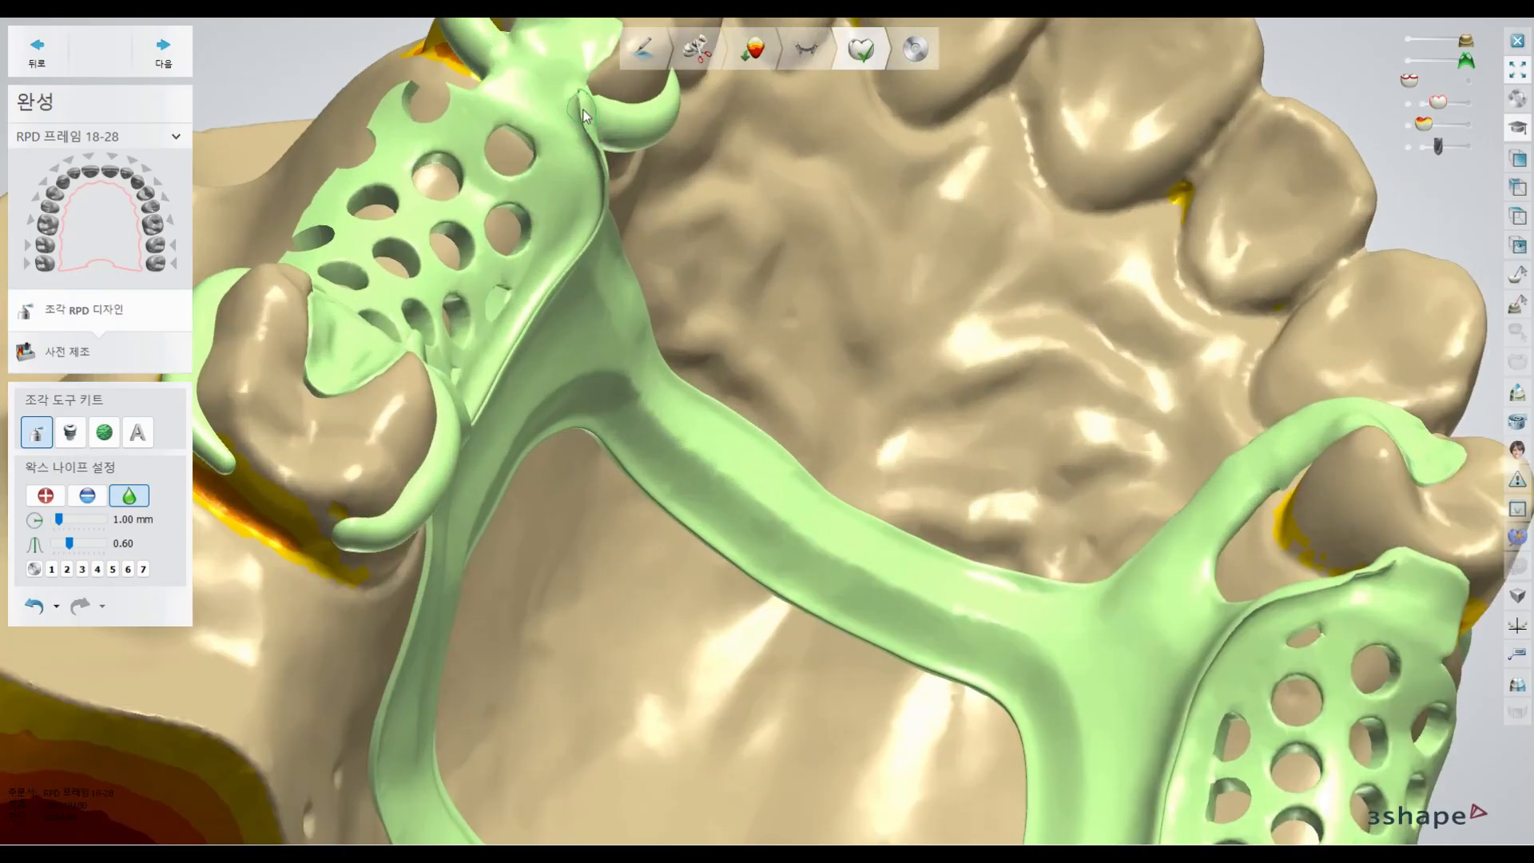
click(87, 495)
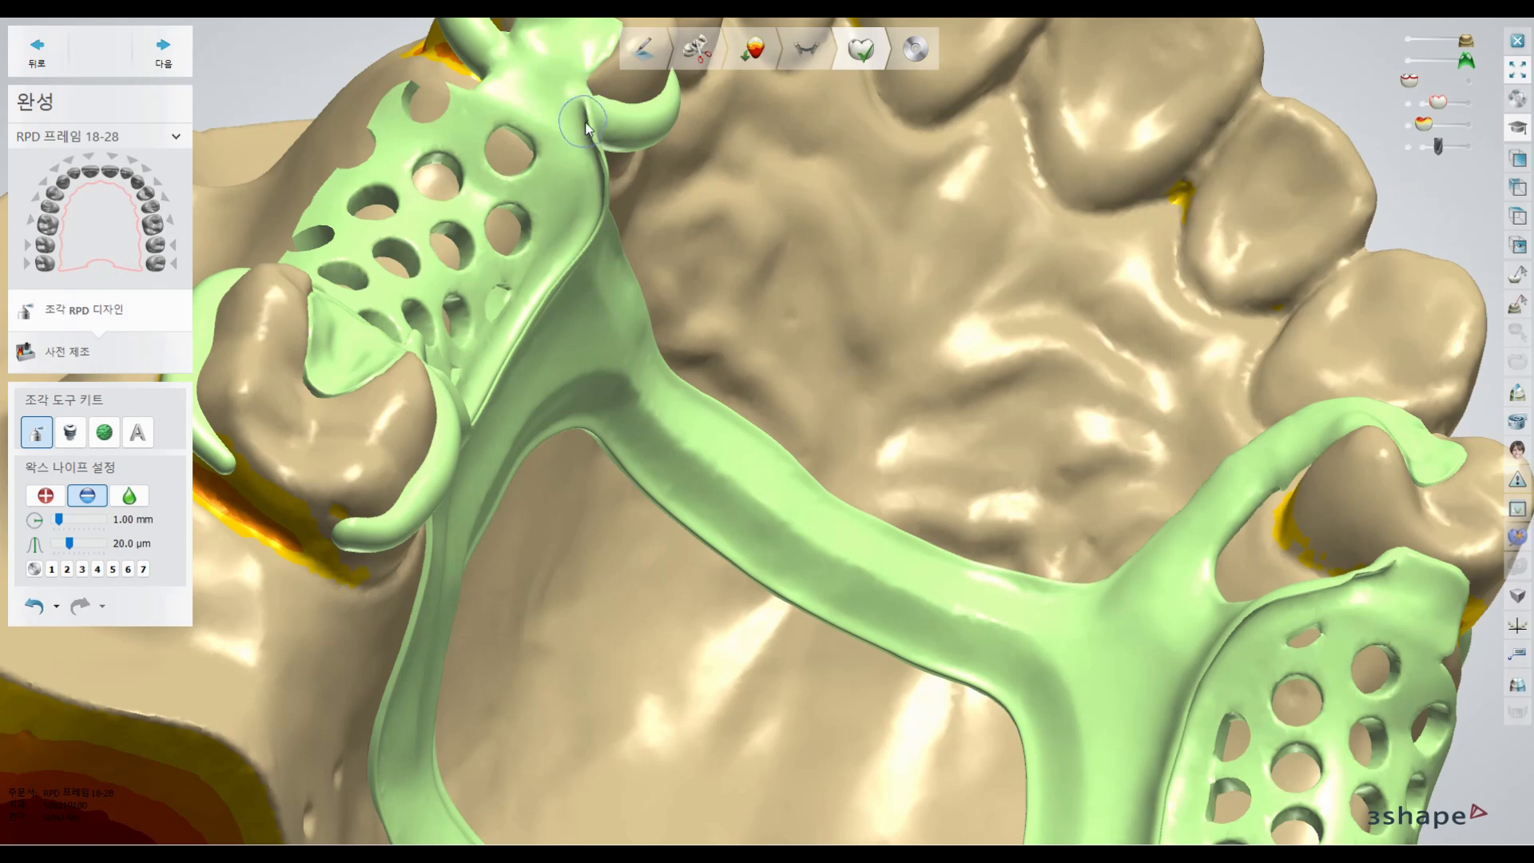
right_drag(465, 462, 375, 343)
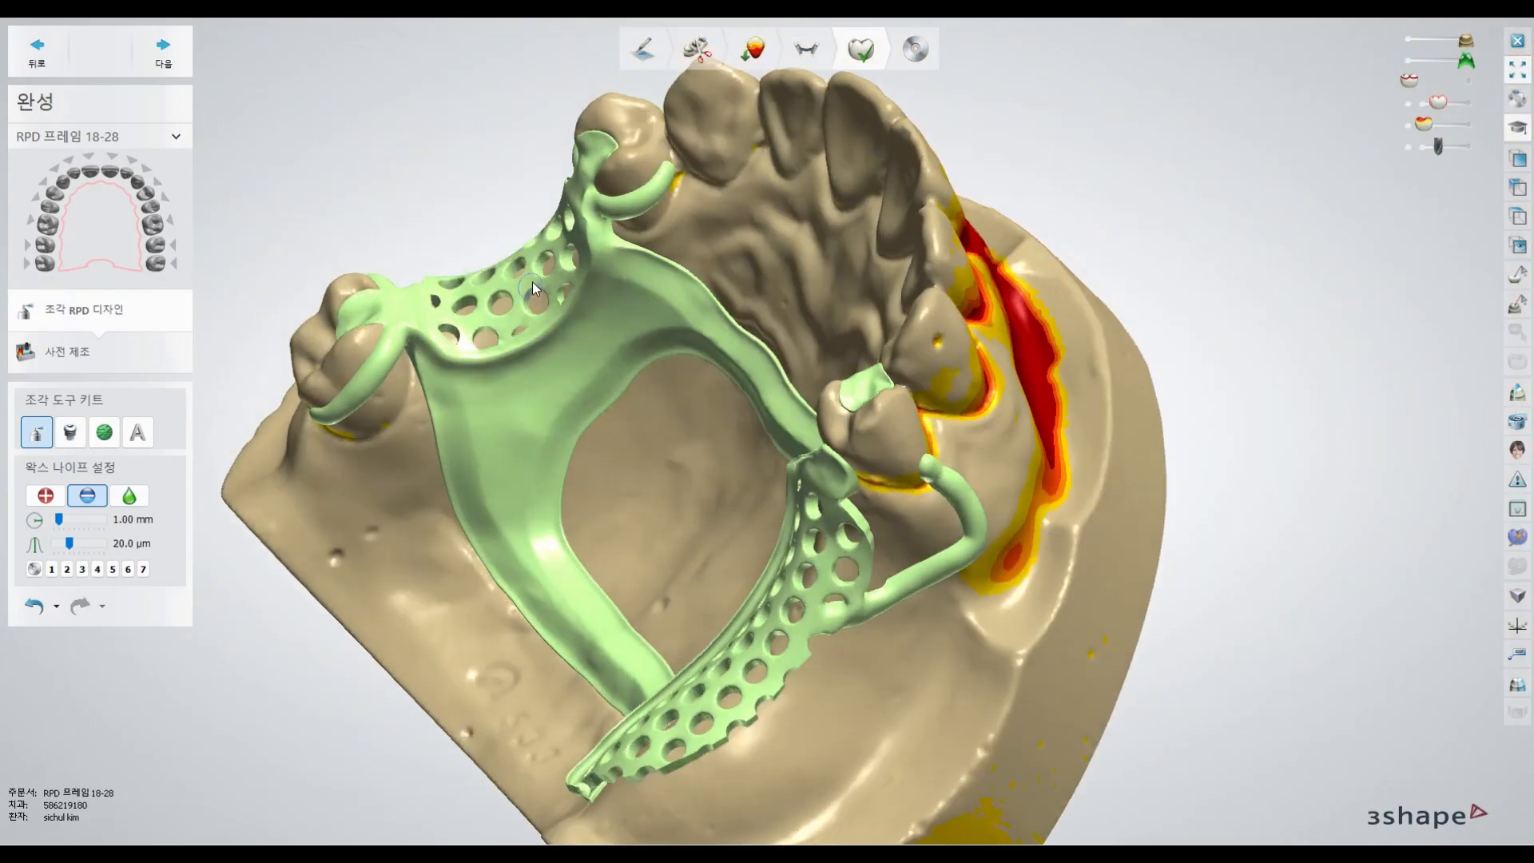
- Smooth the frame around the long grid's front abutment, including the junction of the outer clasp arm with the grid
right_drag(532, 282, 683, 294)
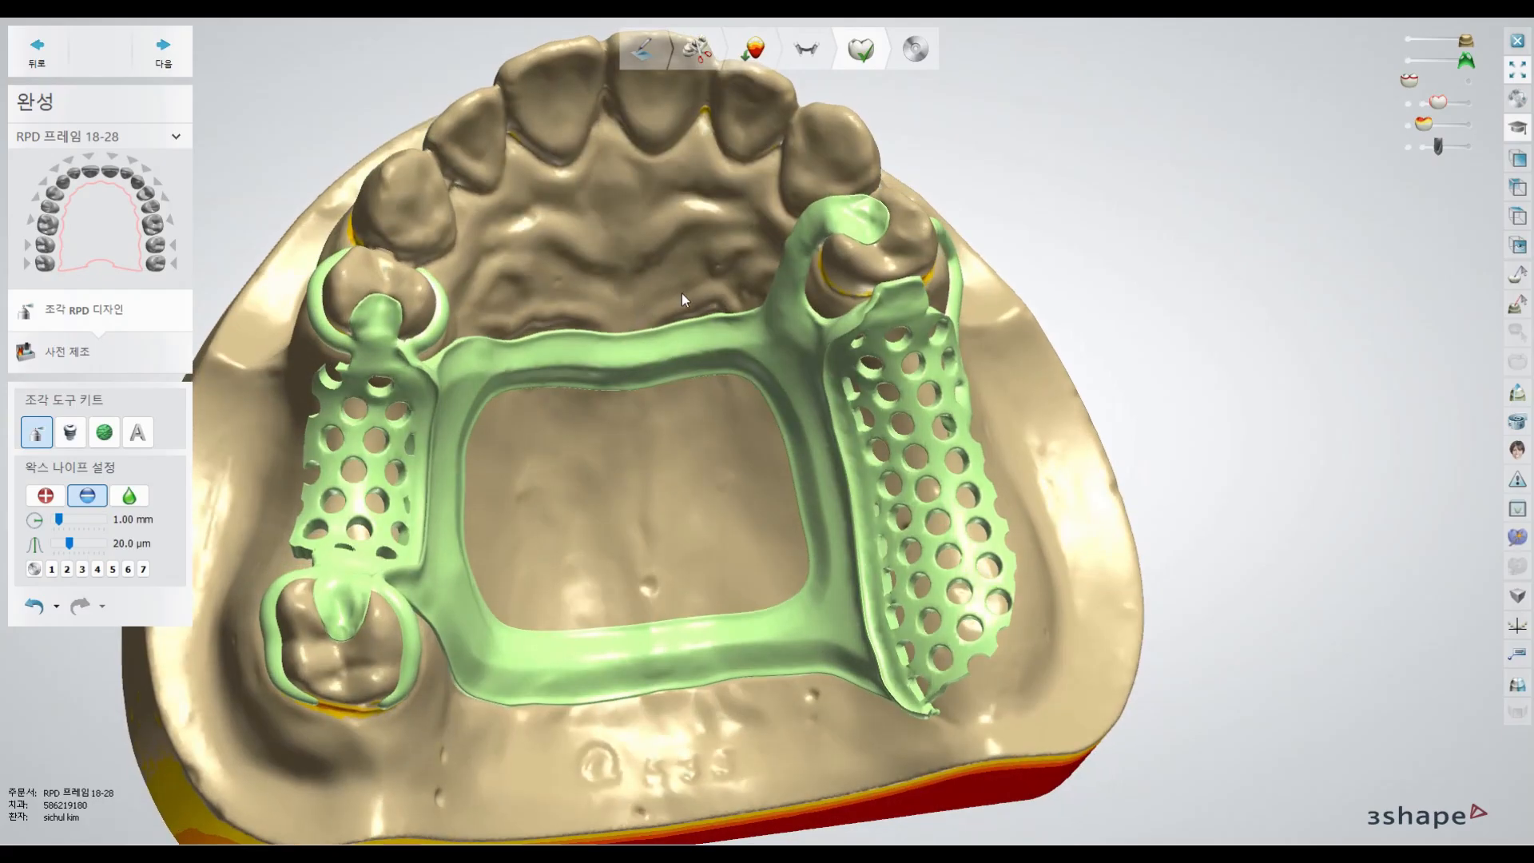
scroll(856, 234, up, 5)
click(129, 496)
mouse_move(797, 208)
mouse_down()
mouse_move(826, 212)
mouse_move(811, 216)
mouse_move(795, 185)
mouse_move(807, 200)
mouse_up()
right_drag(874, 252, 602, 322)
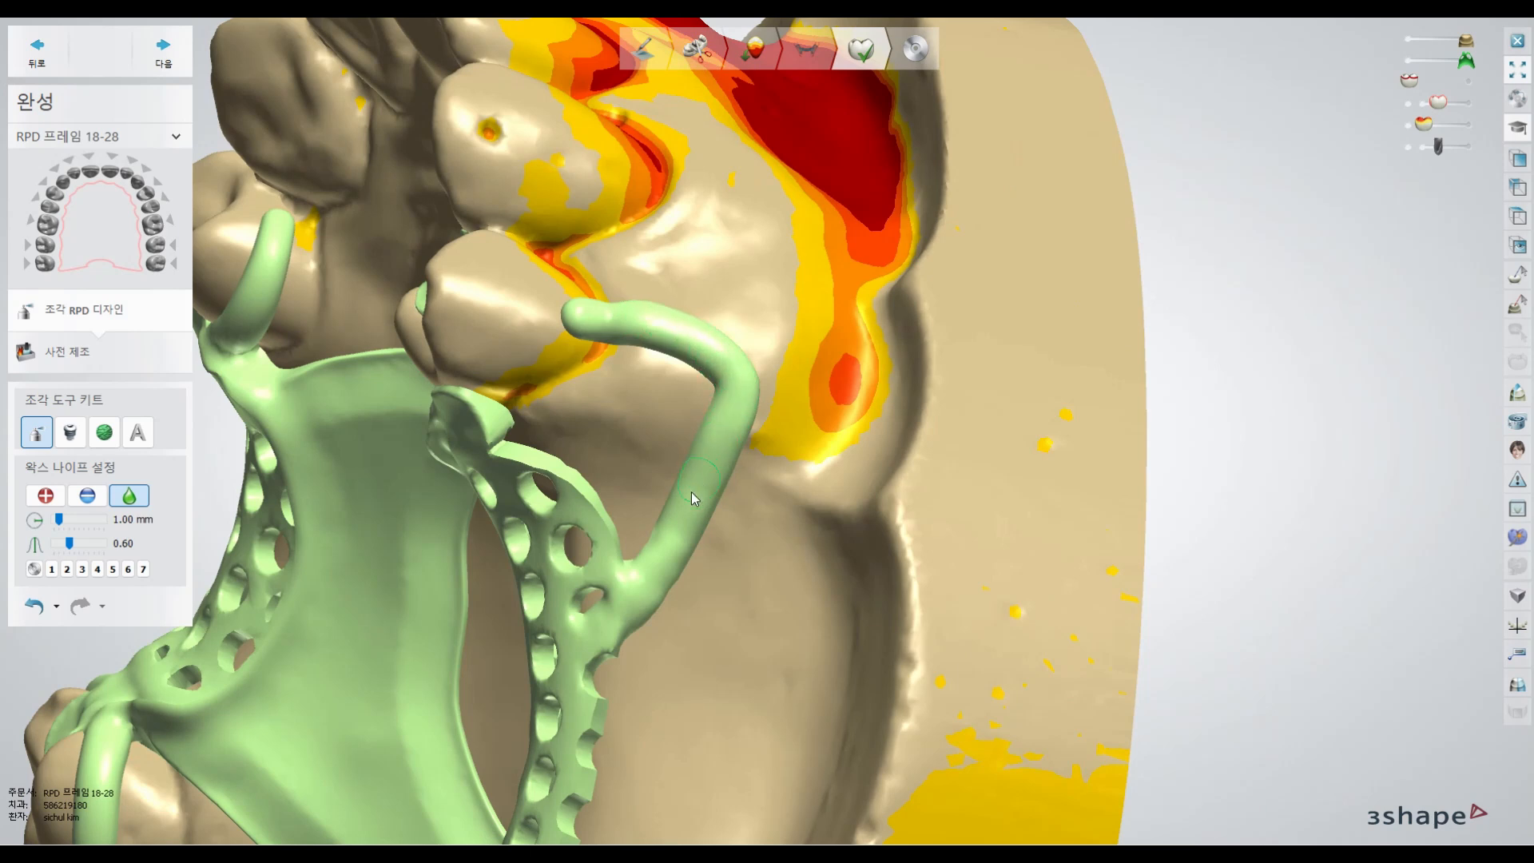
mouse_move(660, 577)
mouse_down()
mouse_move(696, 492)
mouse_move(601, 614)
mouse_up()
right_drag(515, 495, 563, 463)
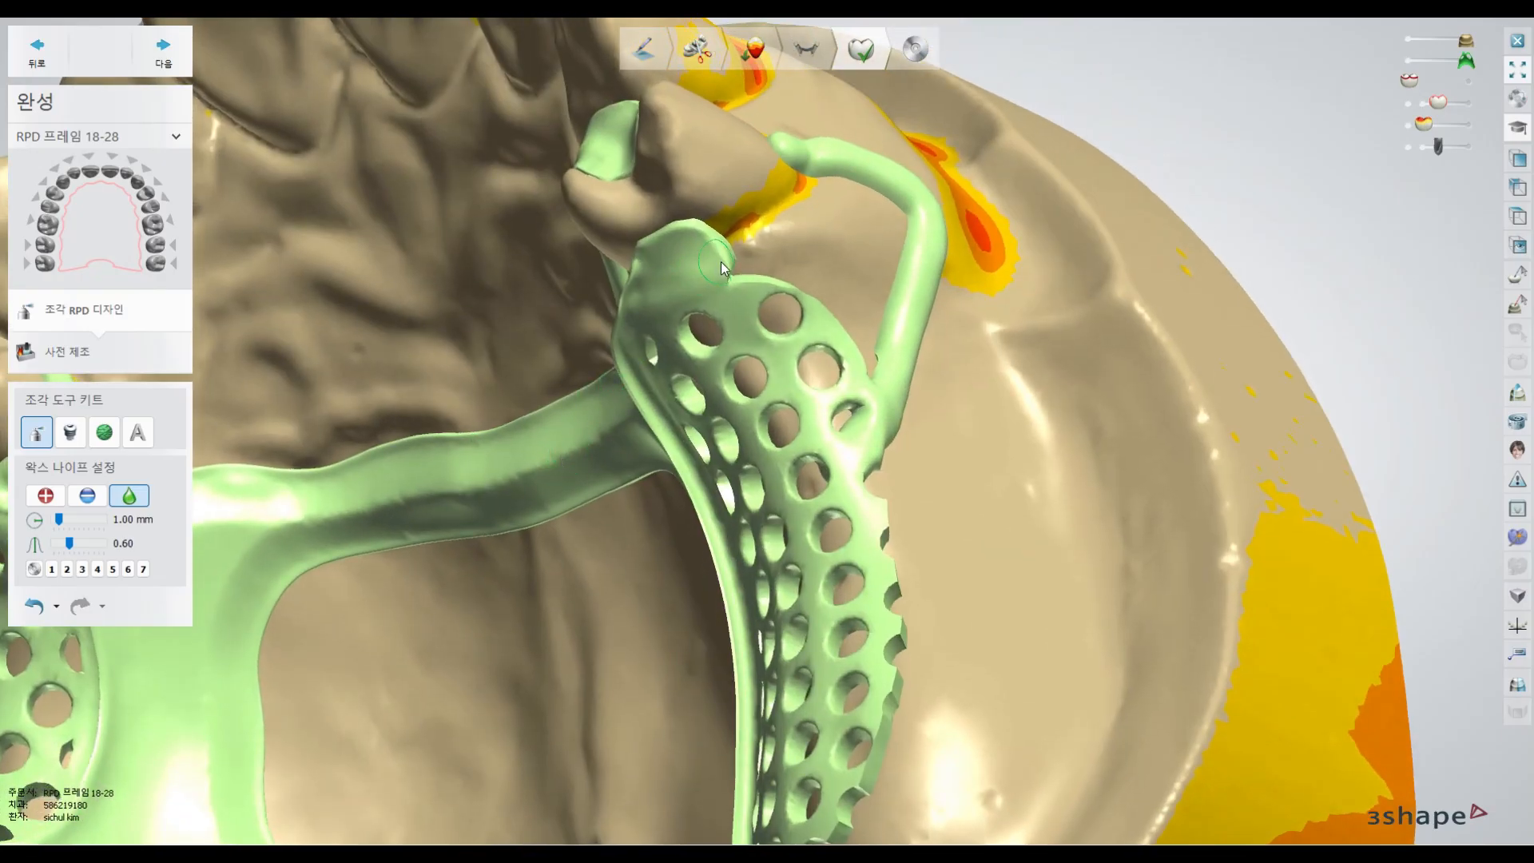
right_drag(688, 255, 679, 401)
scroll(433, 518, up, 3)
scroll(434, 513, down, 5)
- Switch to stipple wax sculpting and choose the Fine type 1 pattern
right_drag(433, 506, 539, 395)
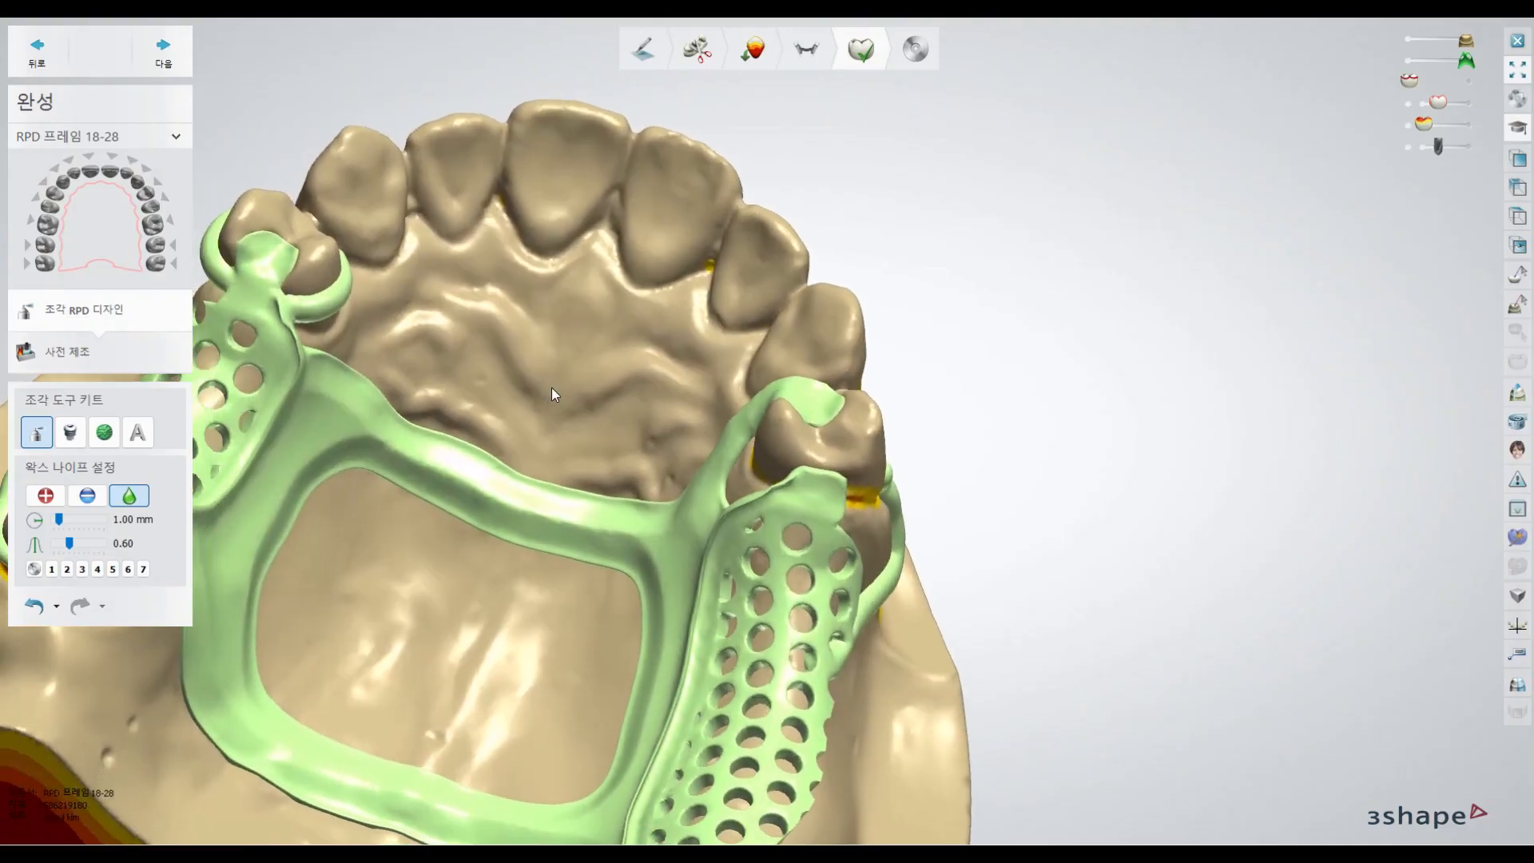
middle_drag(538, 396, 757, 255)
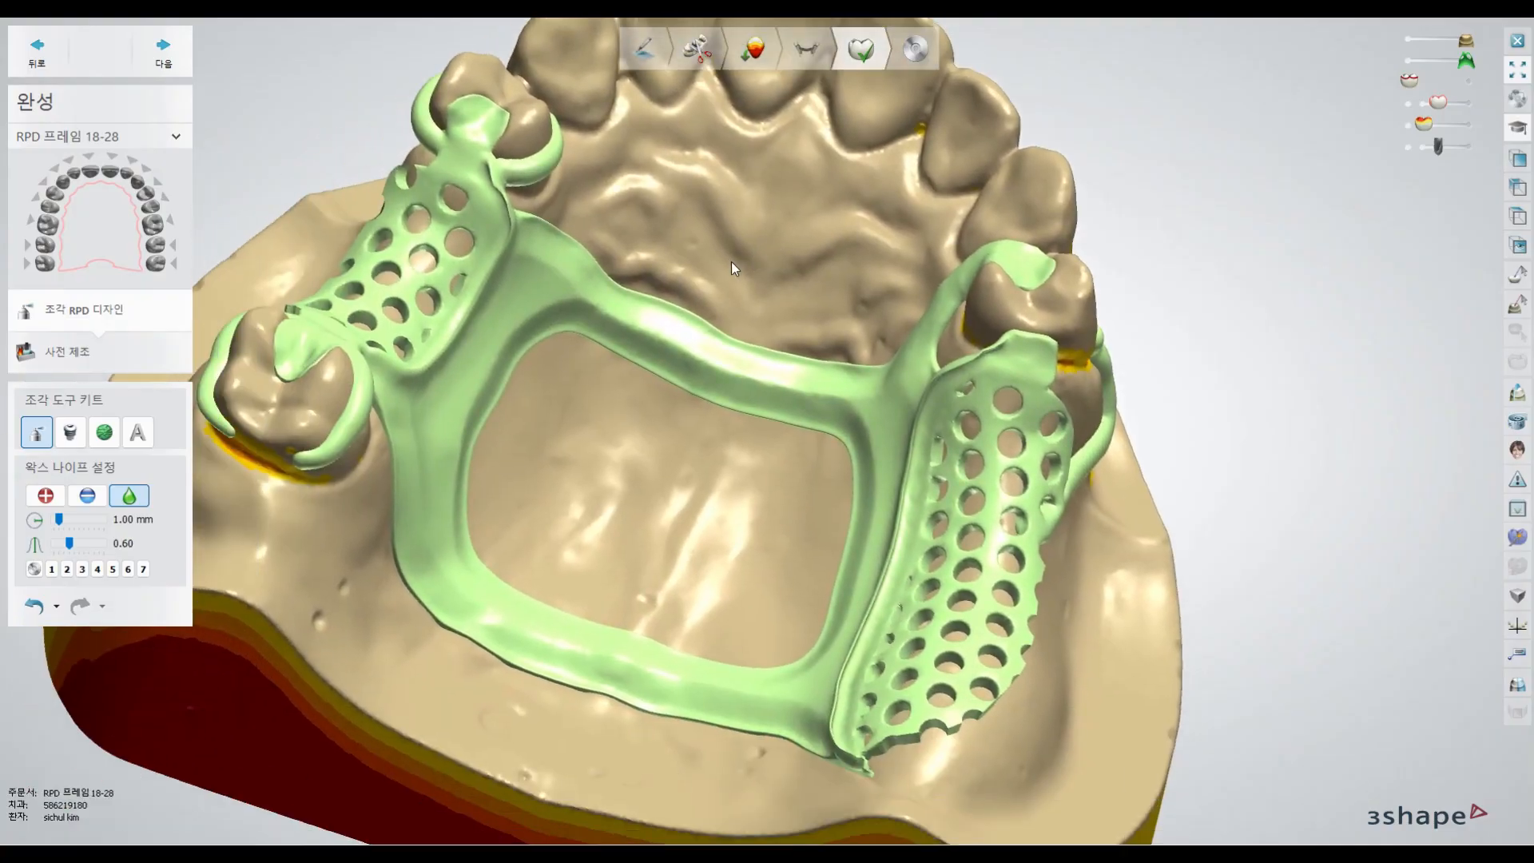
click(105, 436)
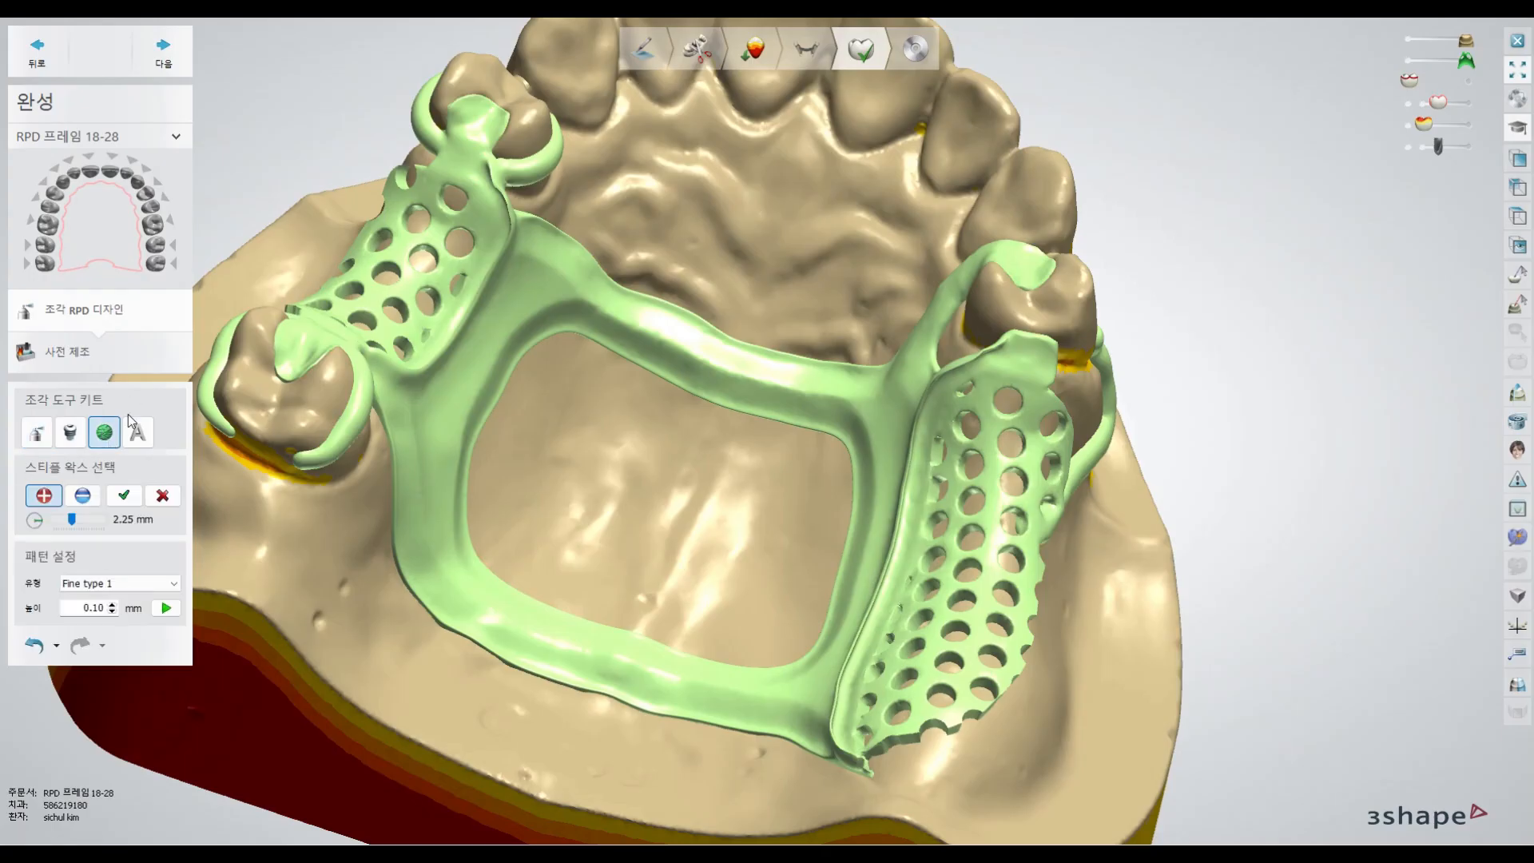
click(79, 586)
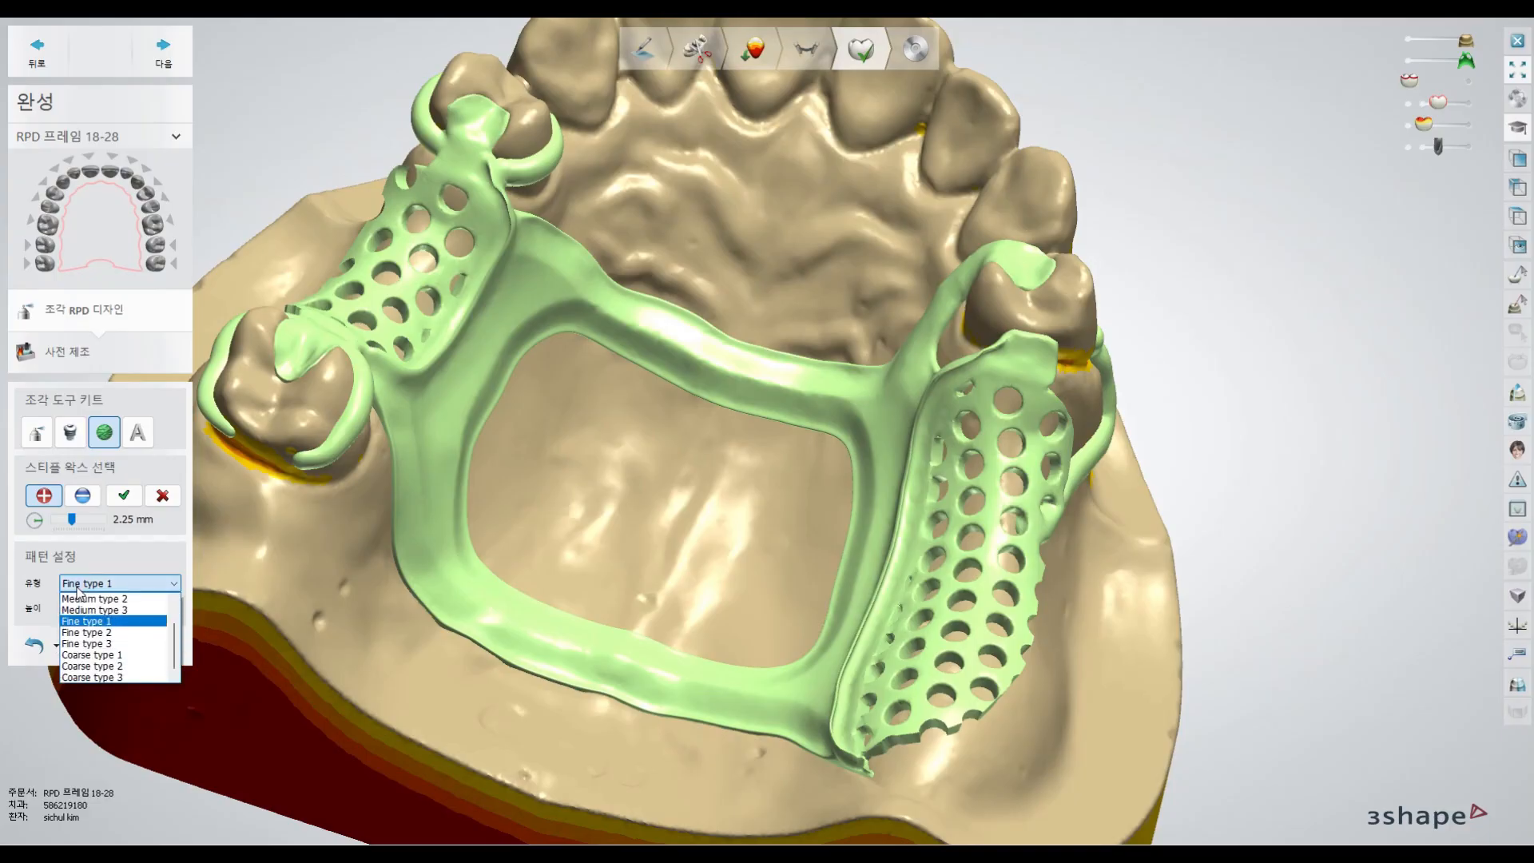
click(111, 622)
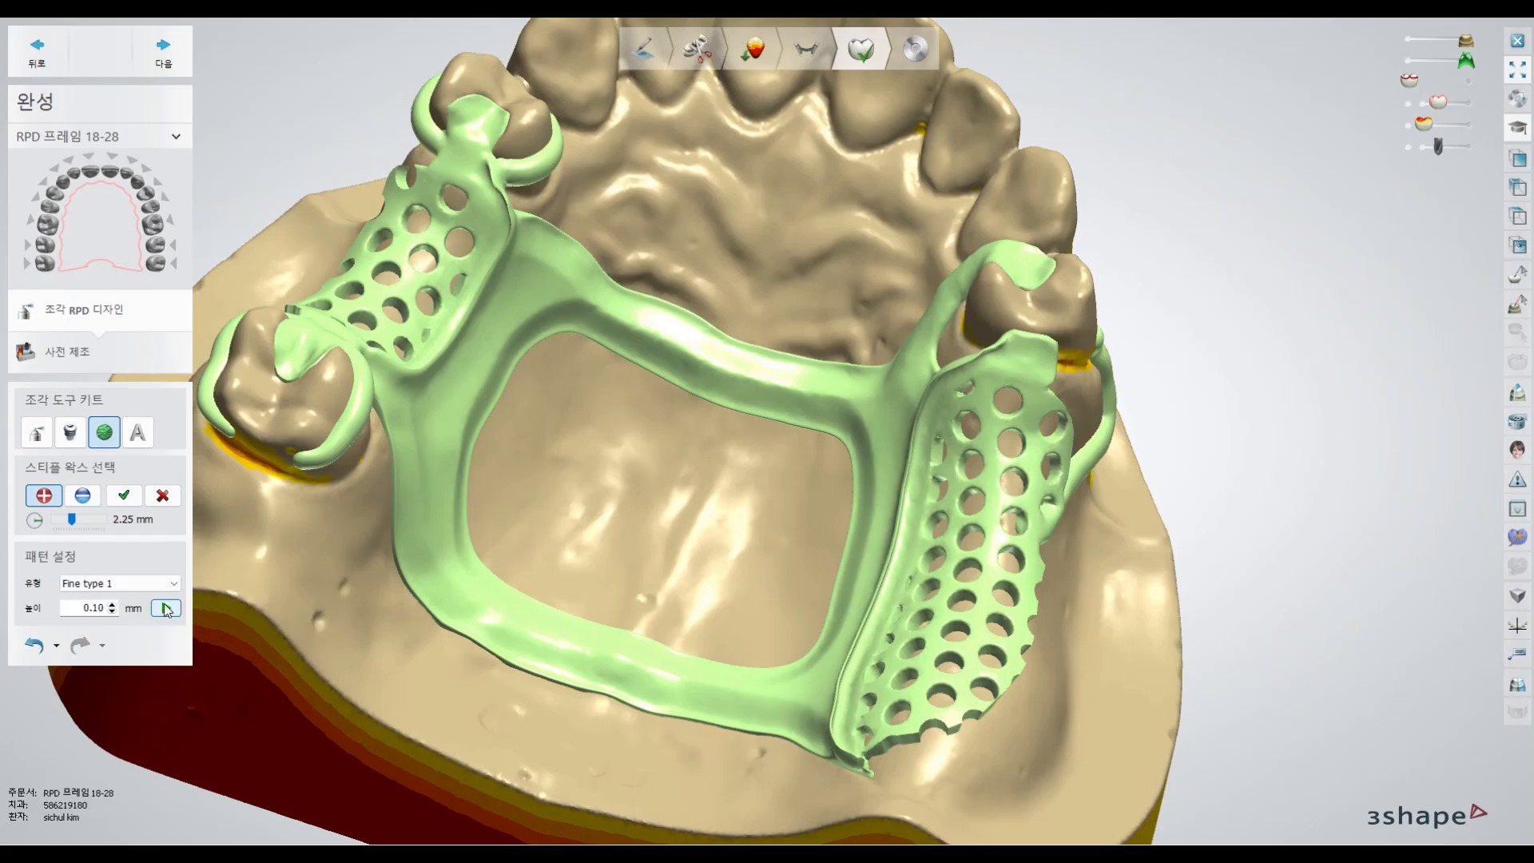
- Mark the whole major connector surface for stippling with the 2.25 mm brush, leaving its edges and both grids unmarked
right_drag(463, 471, 421, 427)
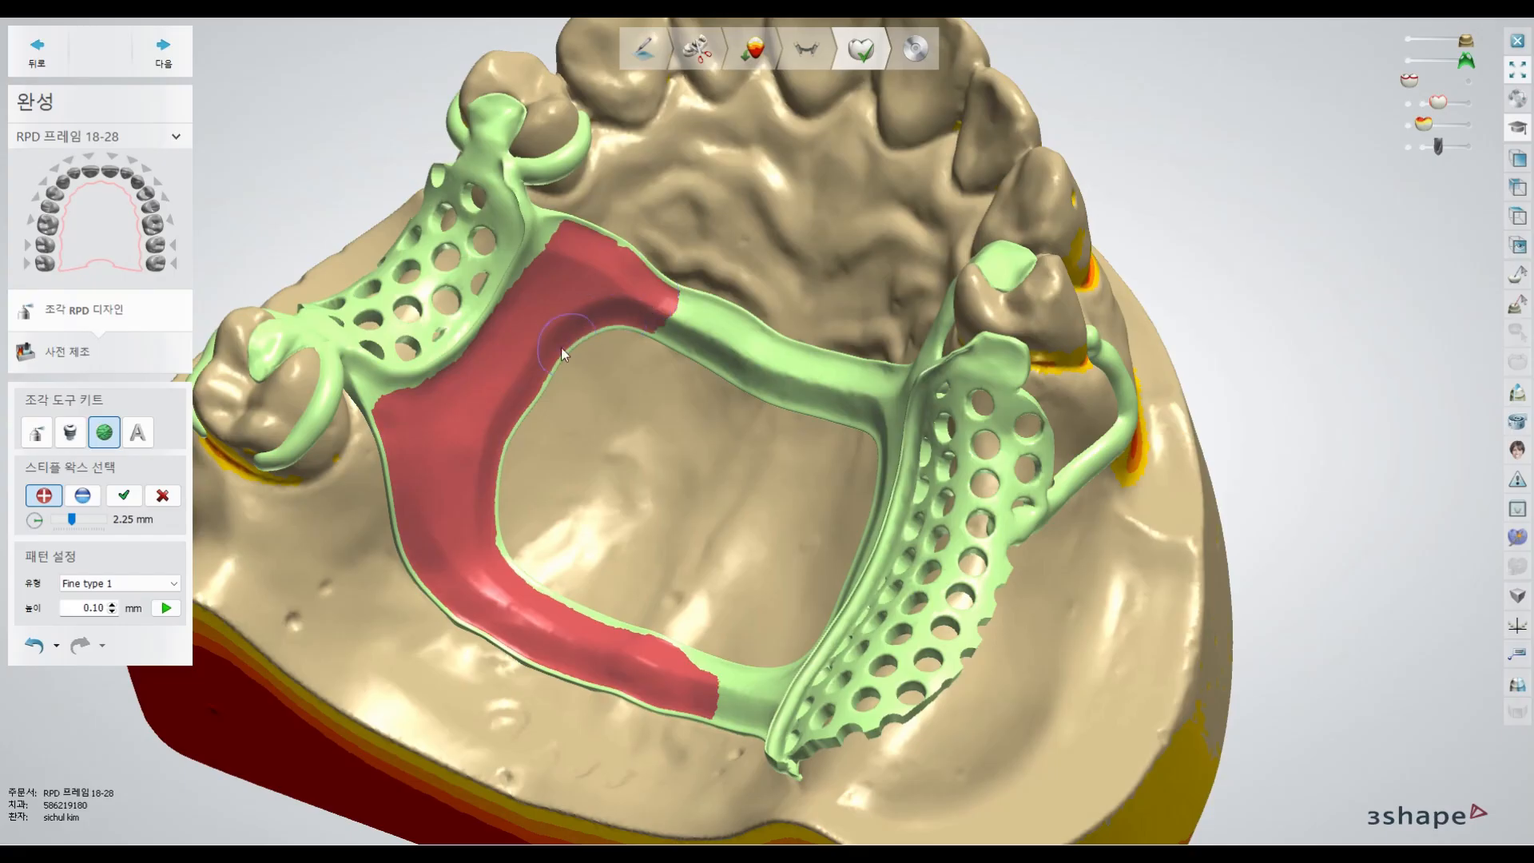
drag(780, 366, 637, 312)
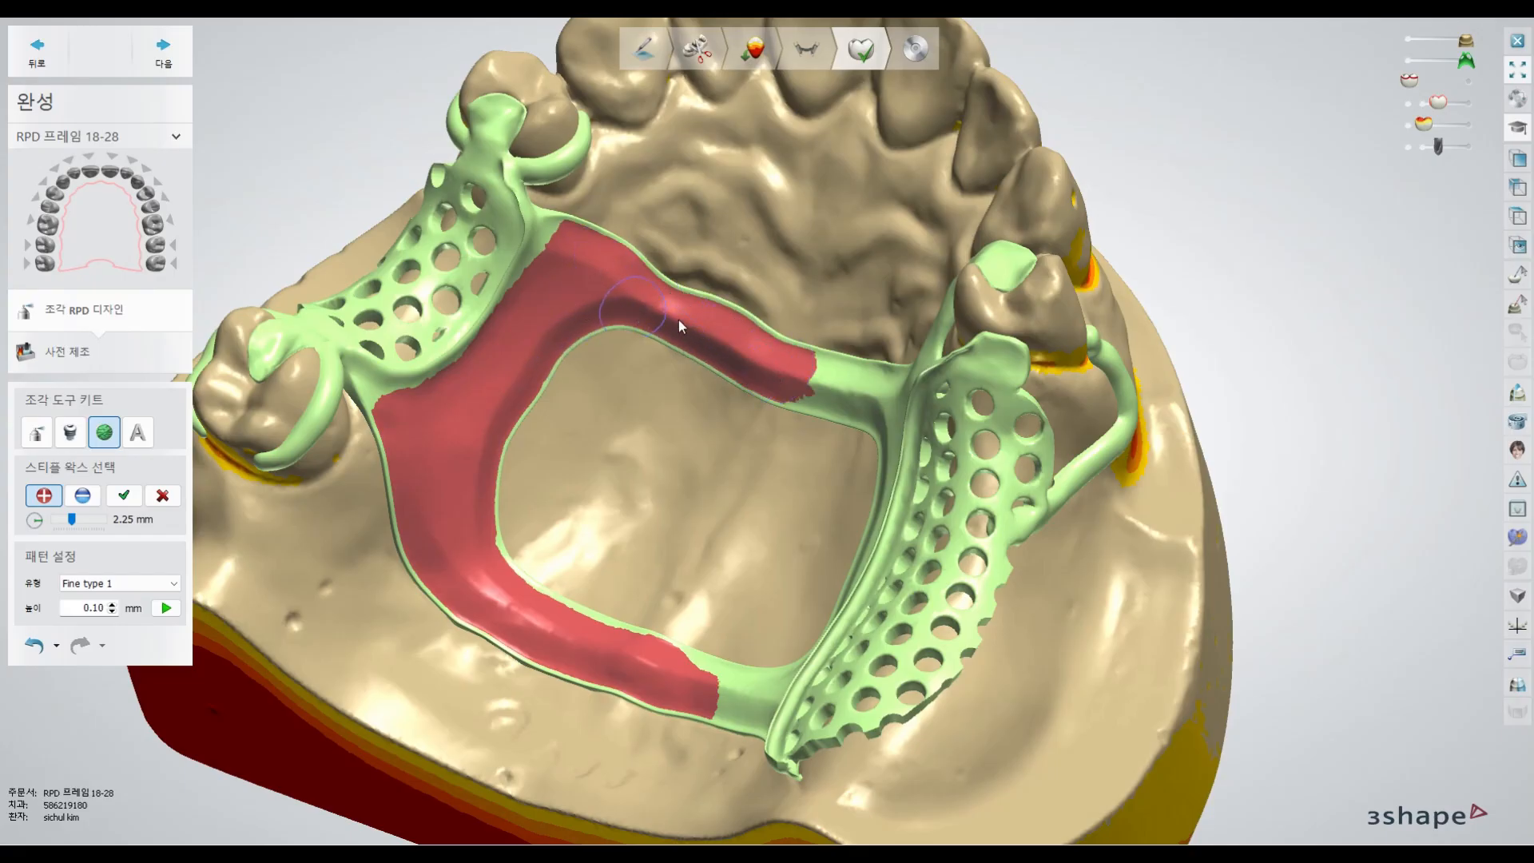
right_drag(695, 397, 778, 394)
mouse_move(711, 389)
mouse_down()
mouse_move(689, 387)
mouse_move(756, 391)
mouse_up()
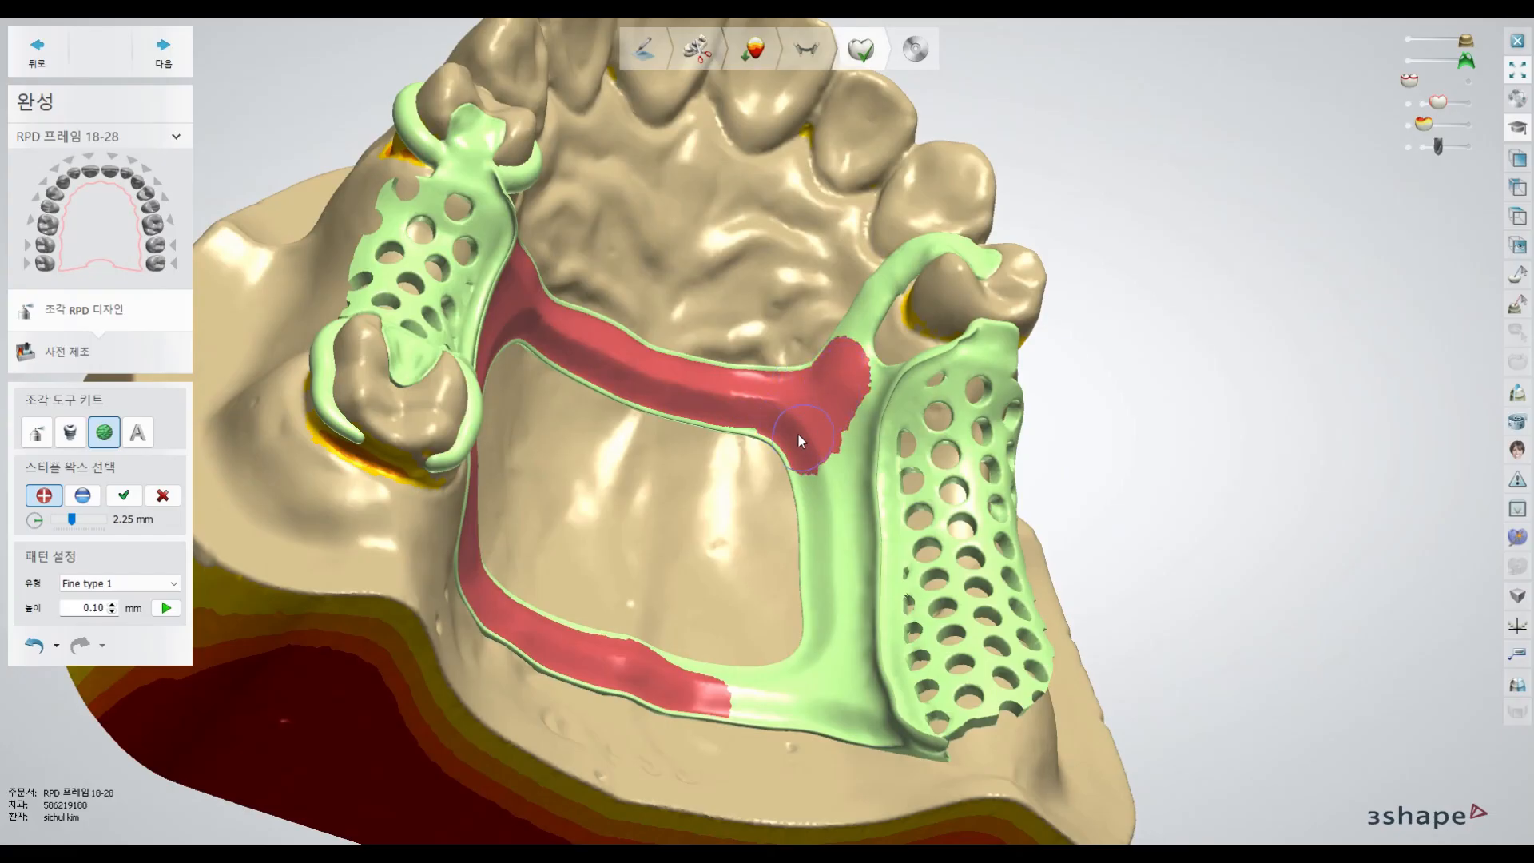
drag(813, 665, 687, 692)
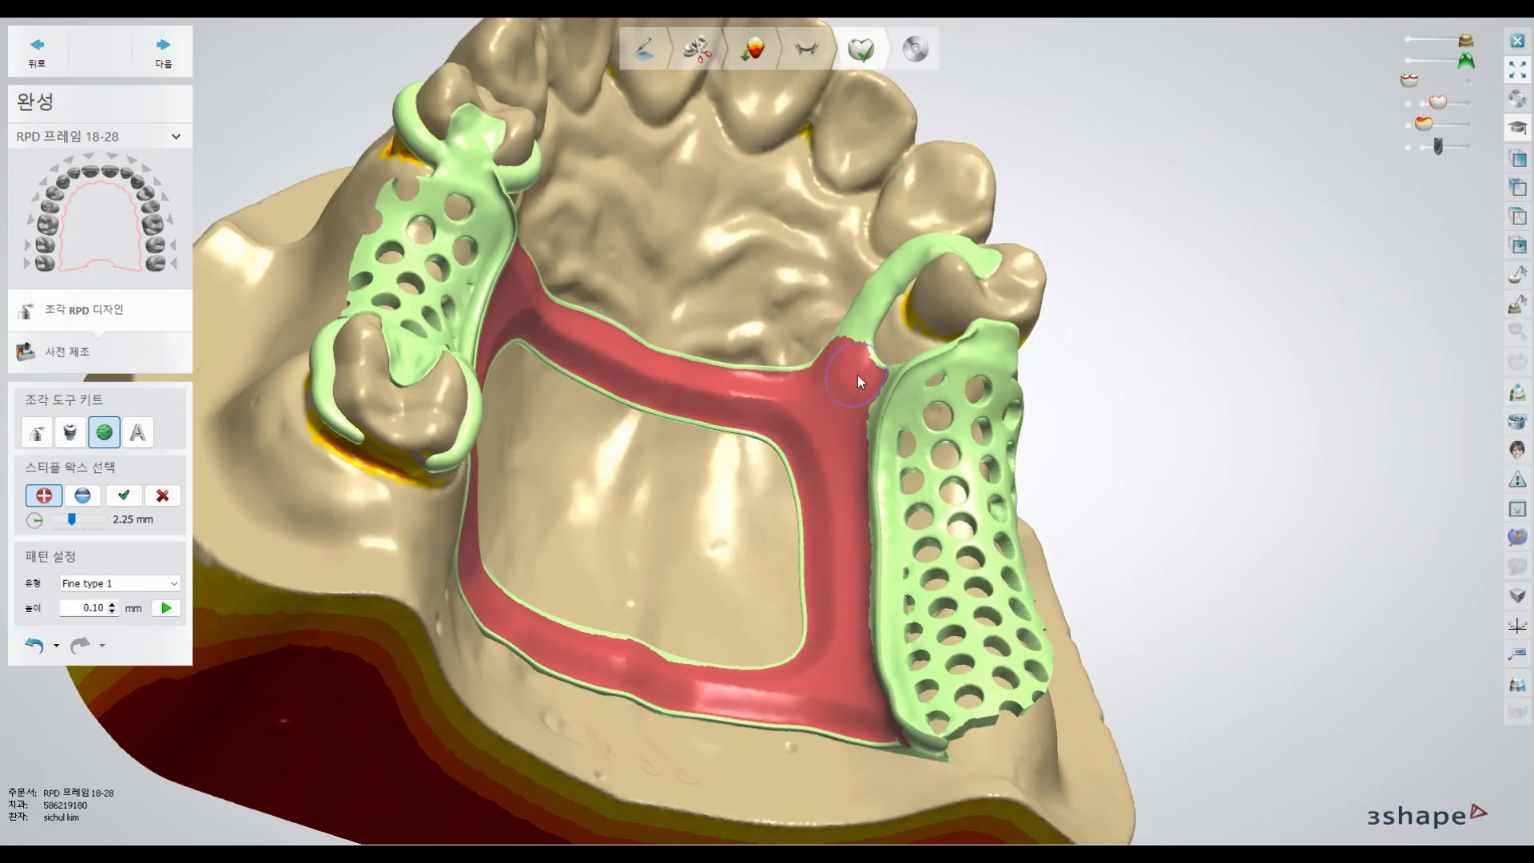
right_drag(654, 410, 566, 548)
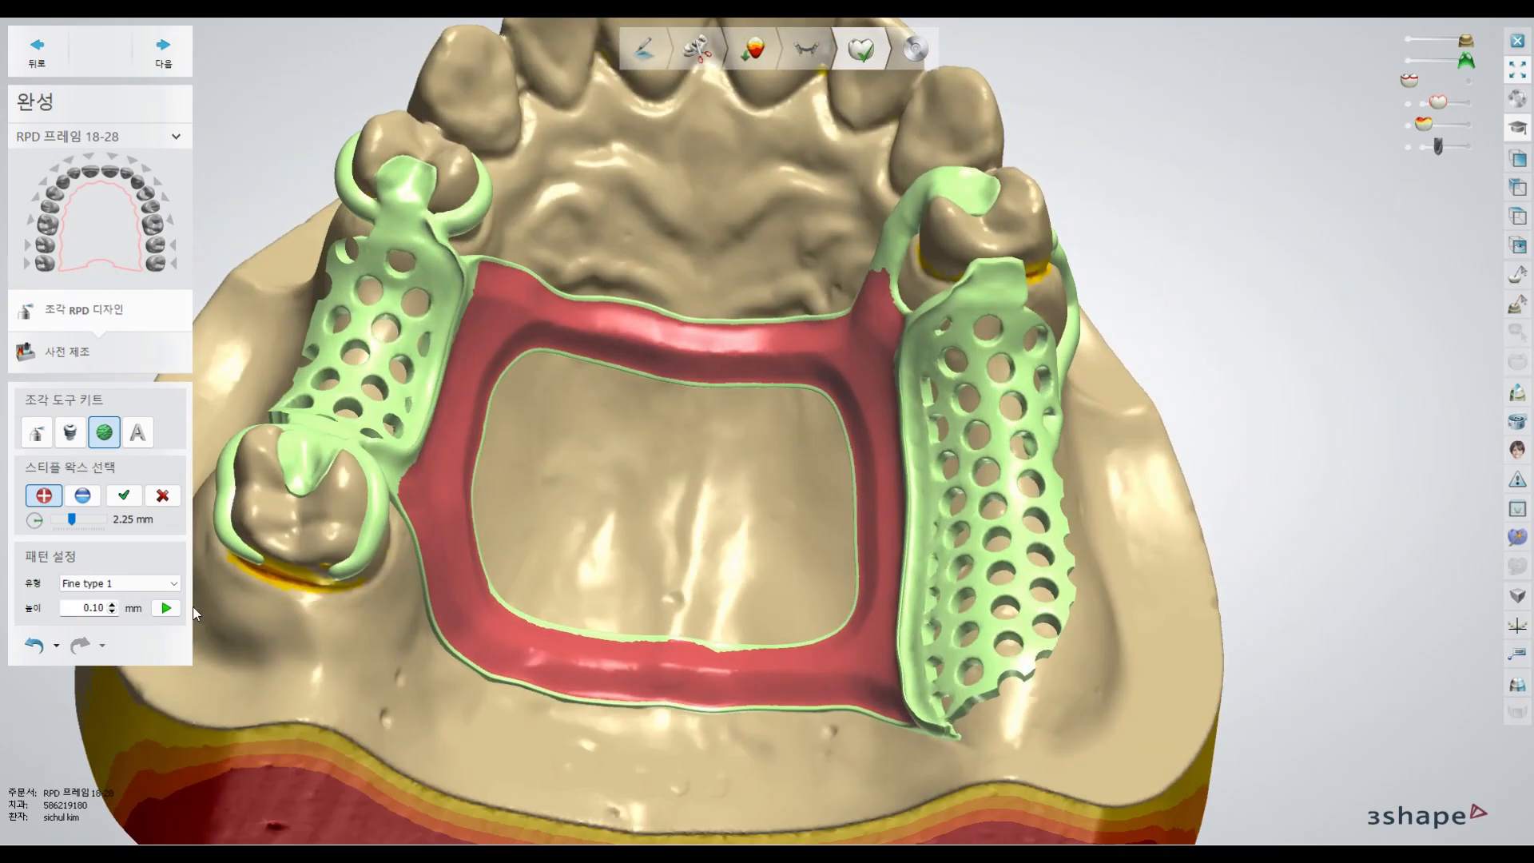
- Apply the Fine type 1 stipple pattern at 0.10 mm height to the marked connector area and inspect the frame
click(166, 609)
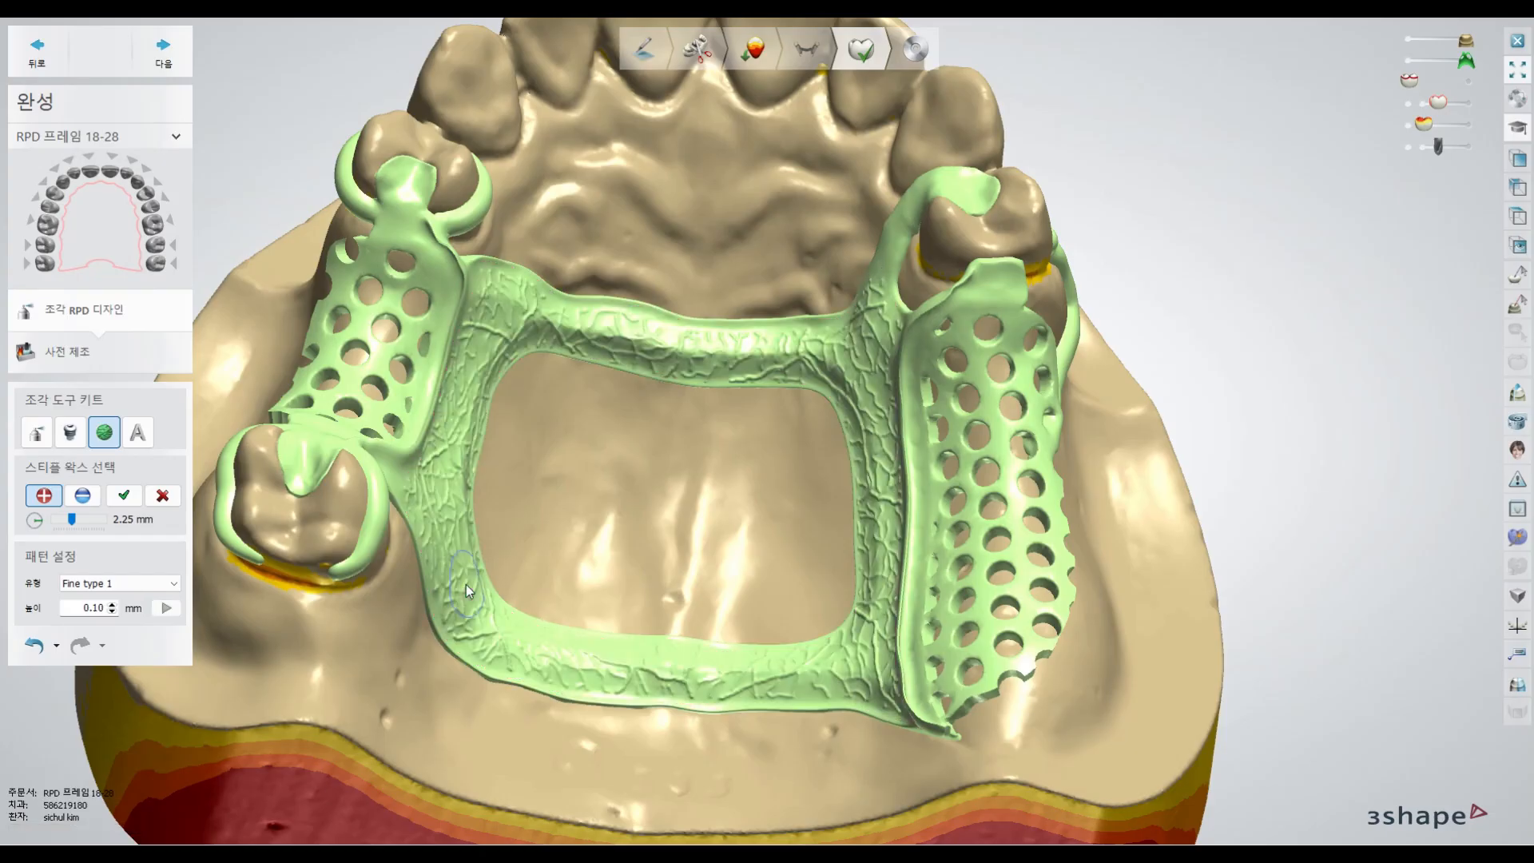
scroll(534, 555, down, 6)
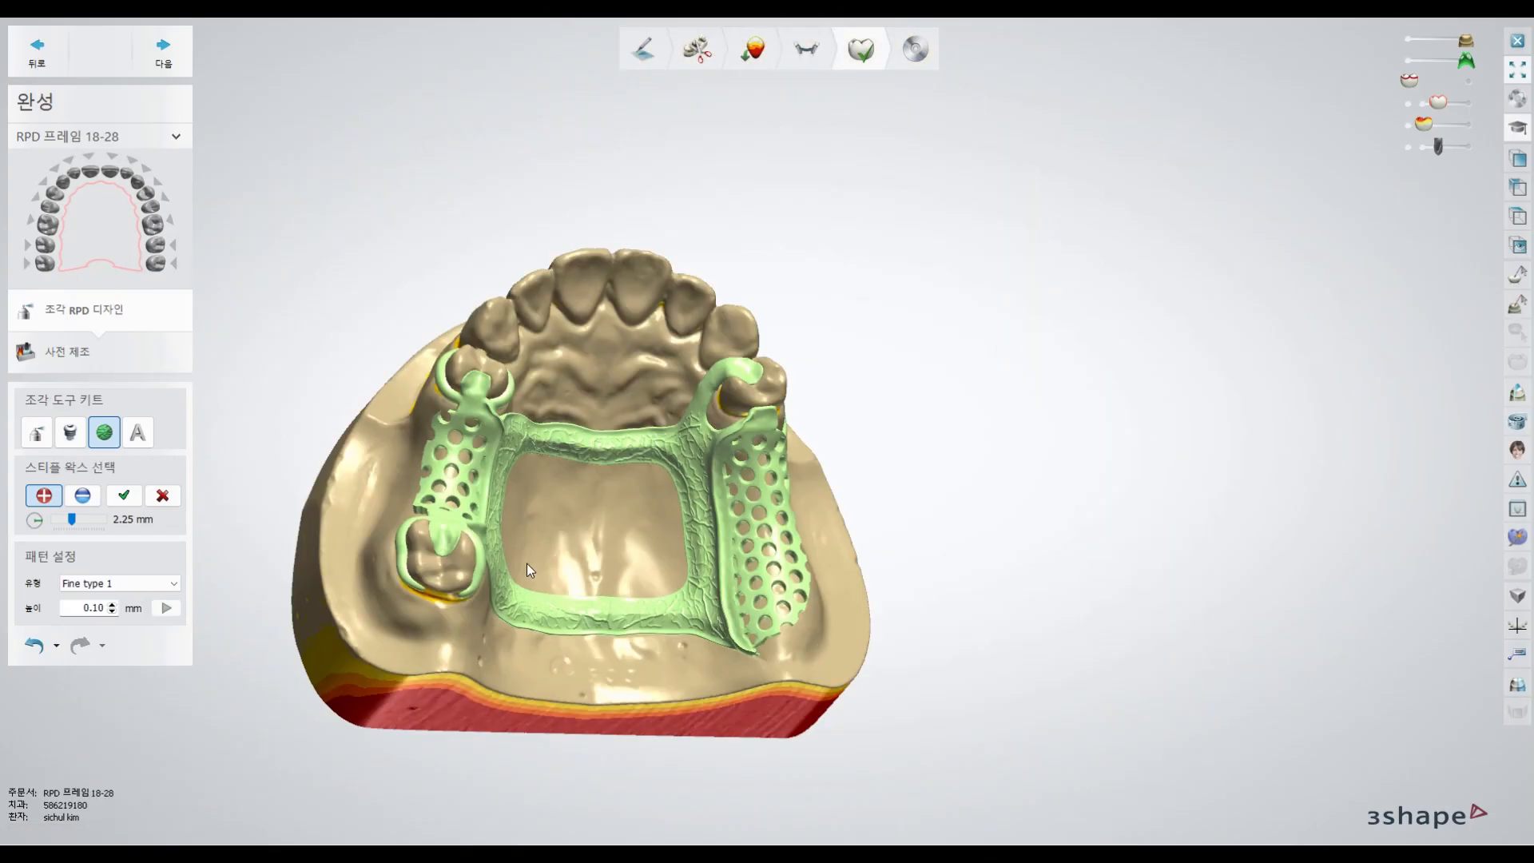
mouse_move(538, 505)
right_down()
mouse_move(470, 516)
mouse_move(556, 422)
mouse_move(540, 510)
mouse_move(484, 574)
mouse_move(597, 447)
mouse_move(540, 521)
right_up()
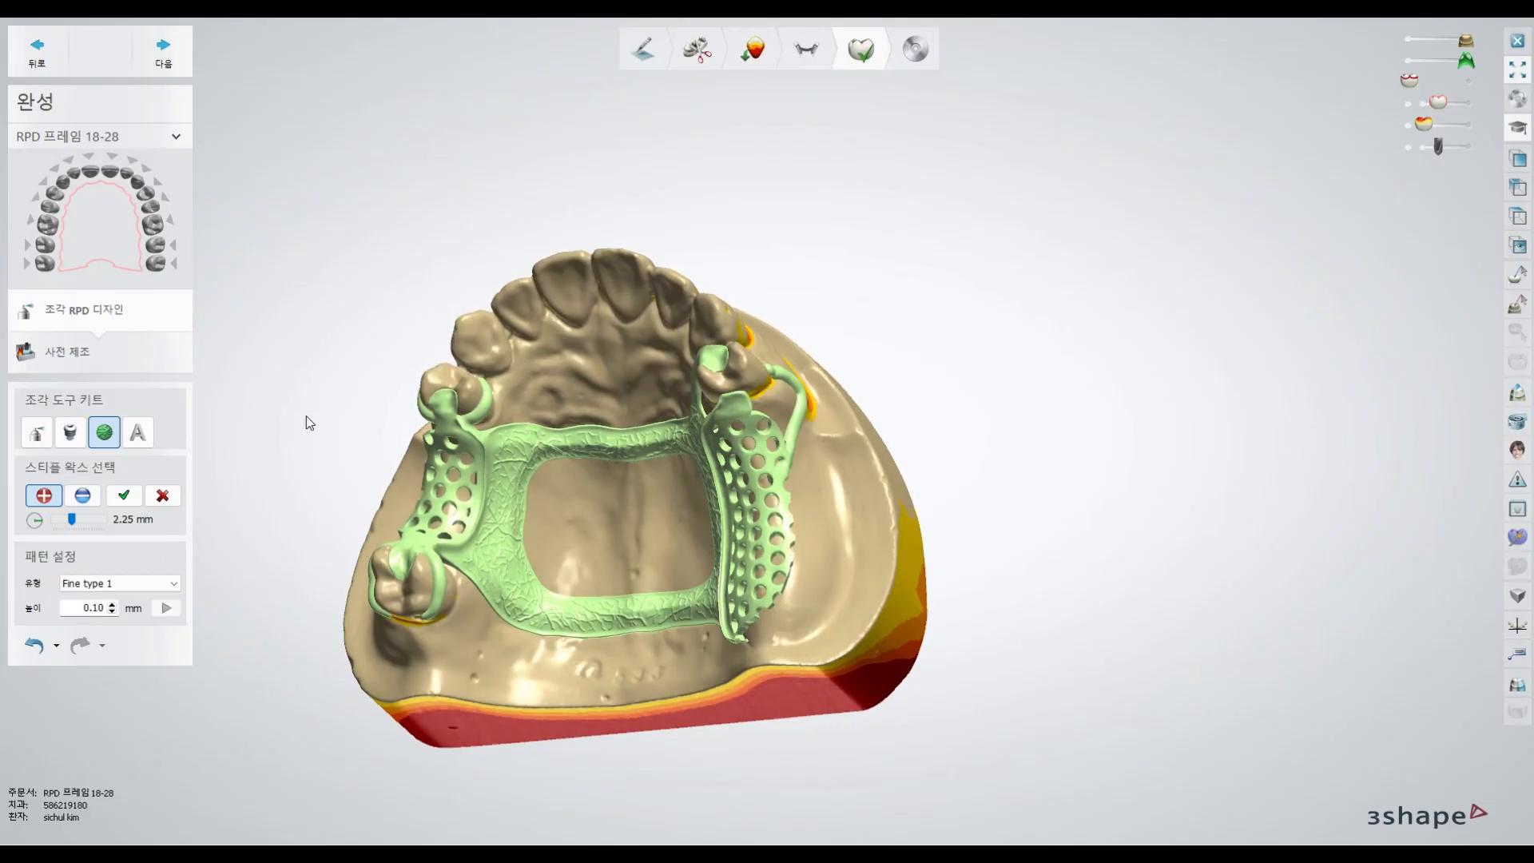
right_drag(305, 418, 346, 391)
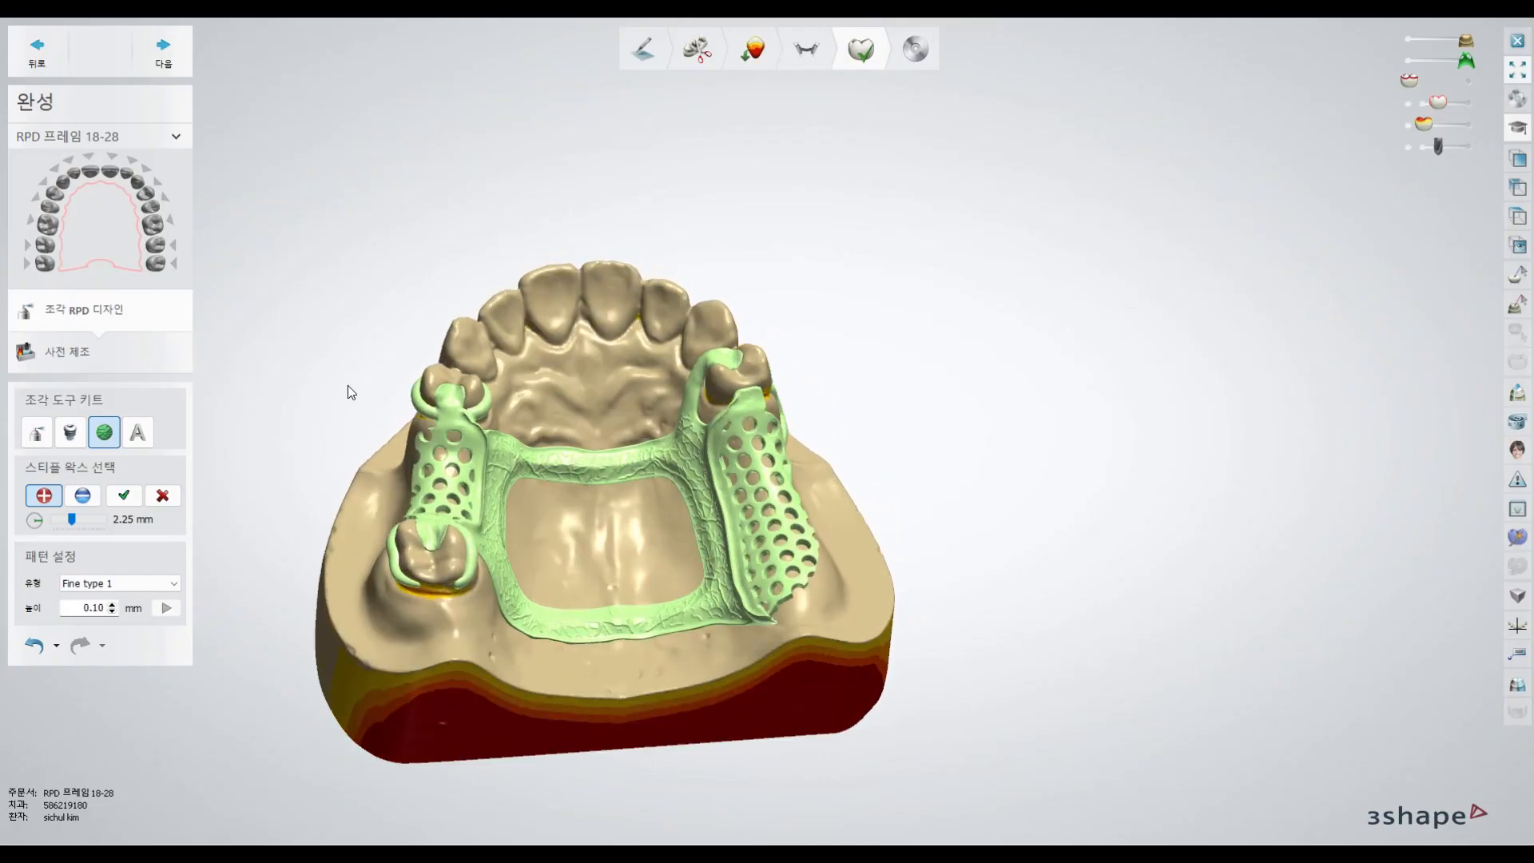
- Proceed to the pre-manufacturing stage and add a 2.50 mm diameter support bar between the rear ends of the two grids
click(163, 68)
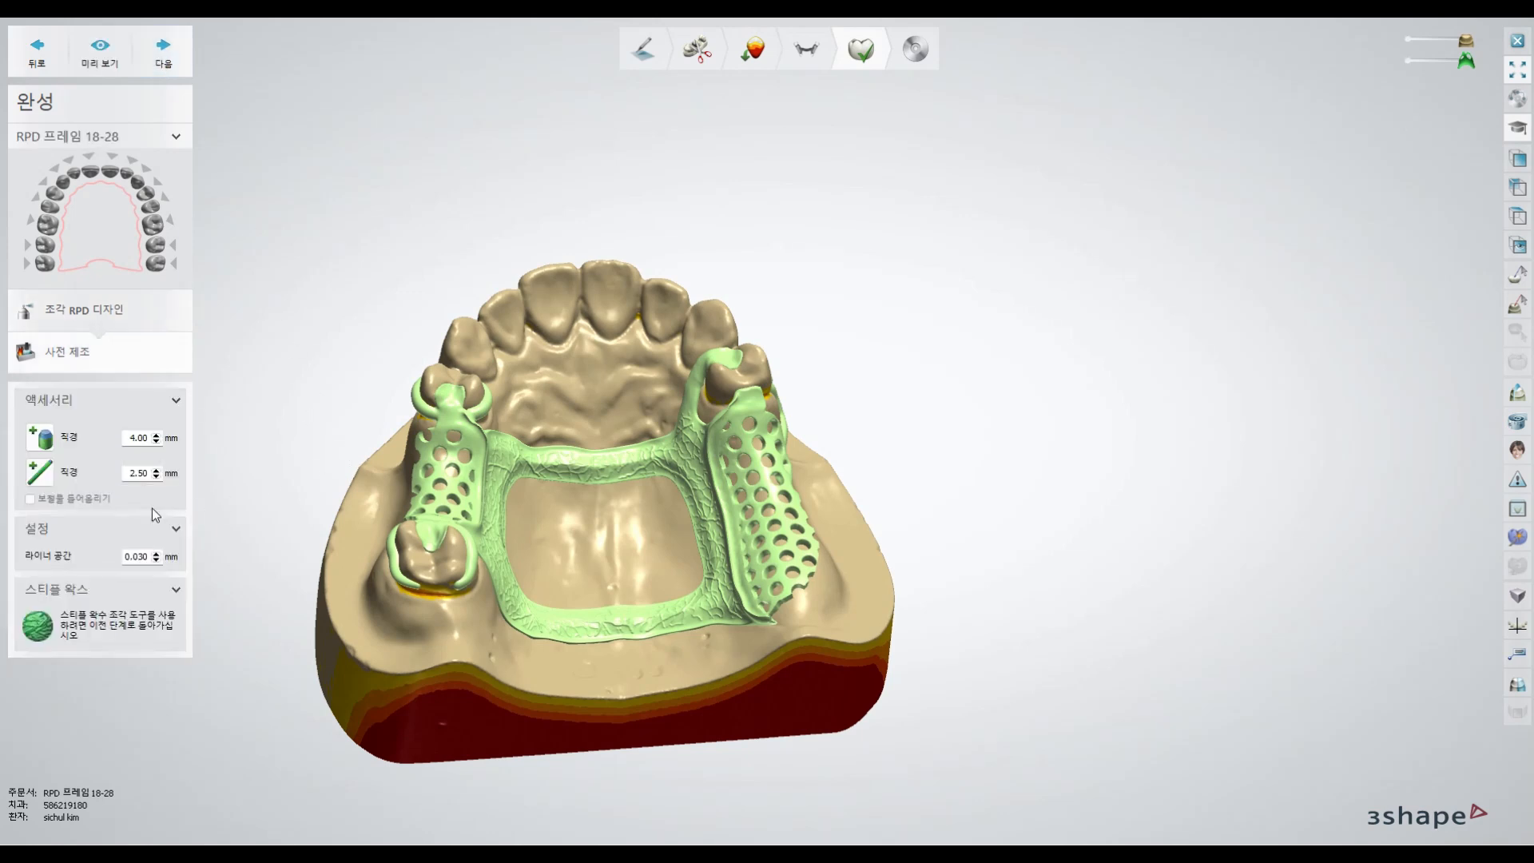
click(49, 443)
click(49, 481)
right_drag(231, 507, 227, 517)
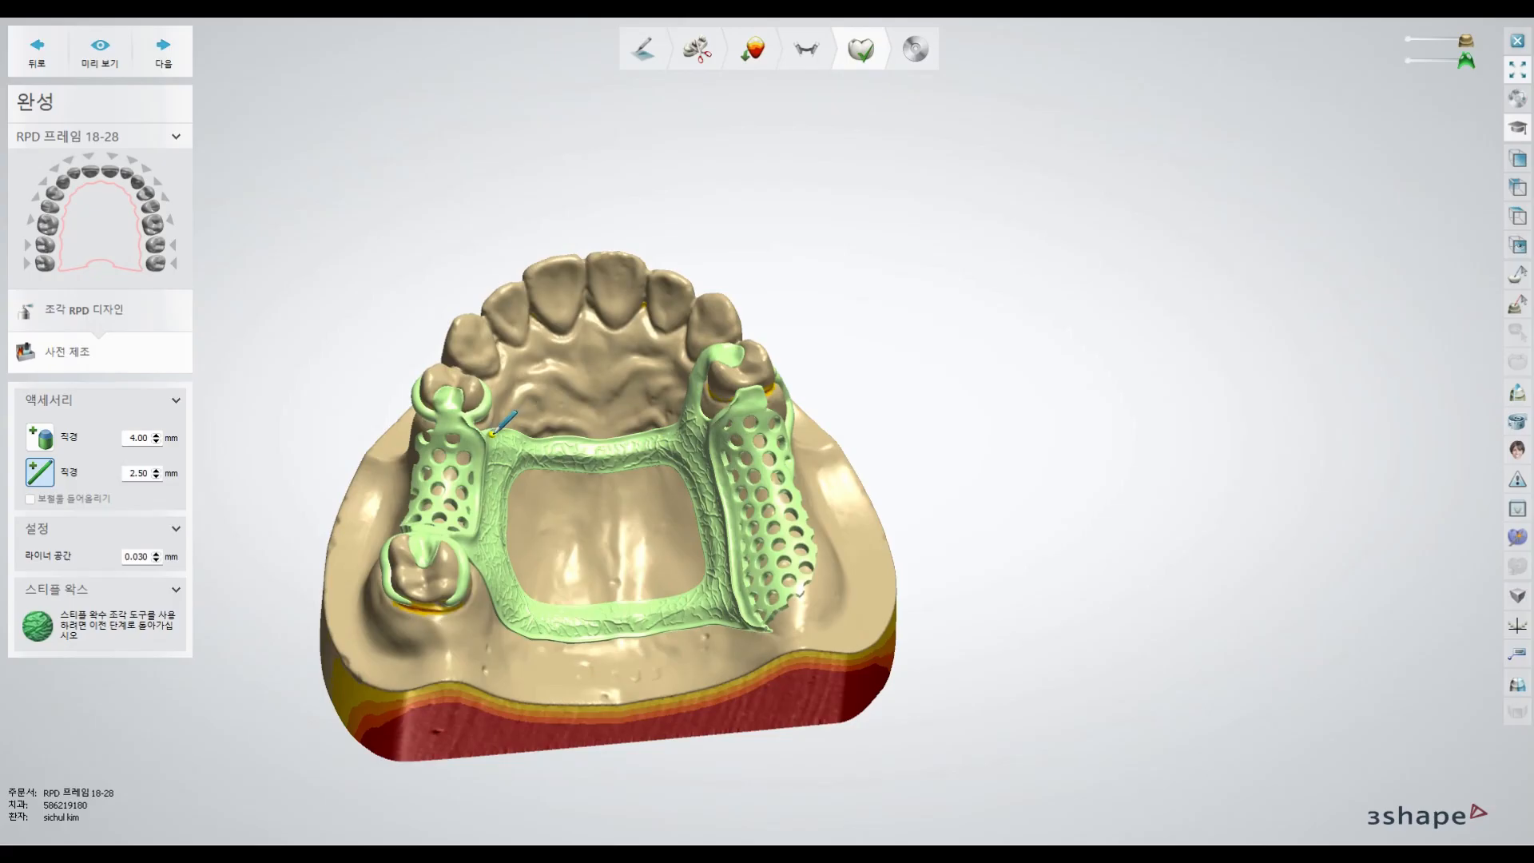
click(38, 473)
right_drag(435, 448, 488, 532)
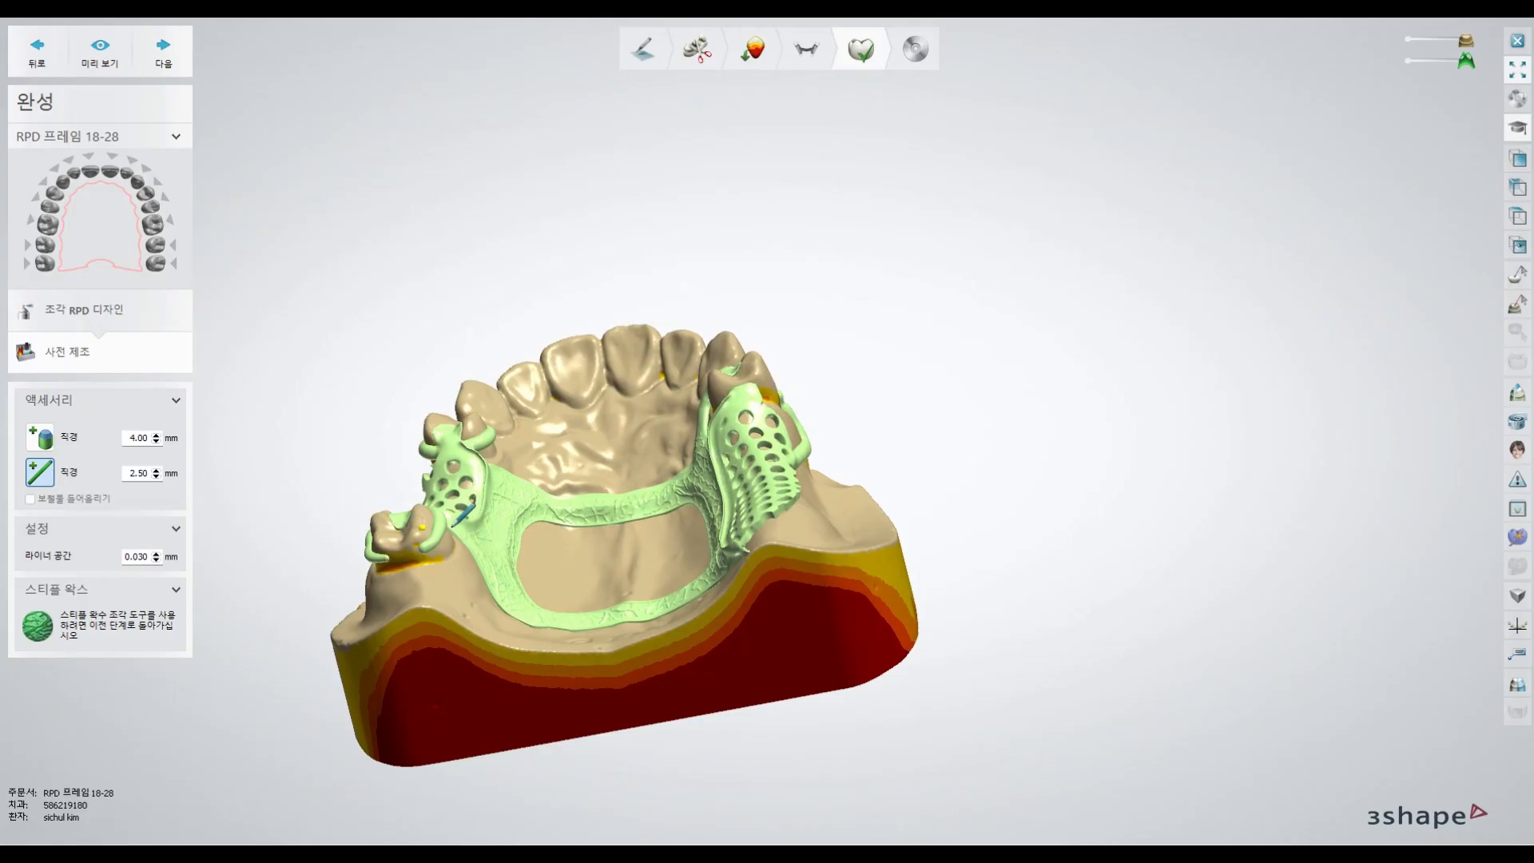
click(470, 529)
right_drag(584, 581, 479, 471)
click(763, 551)
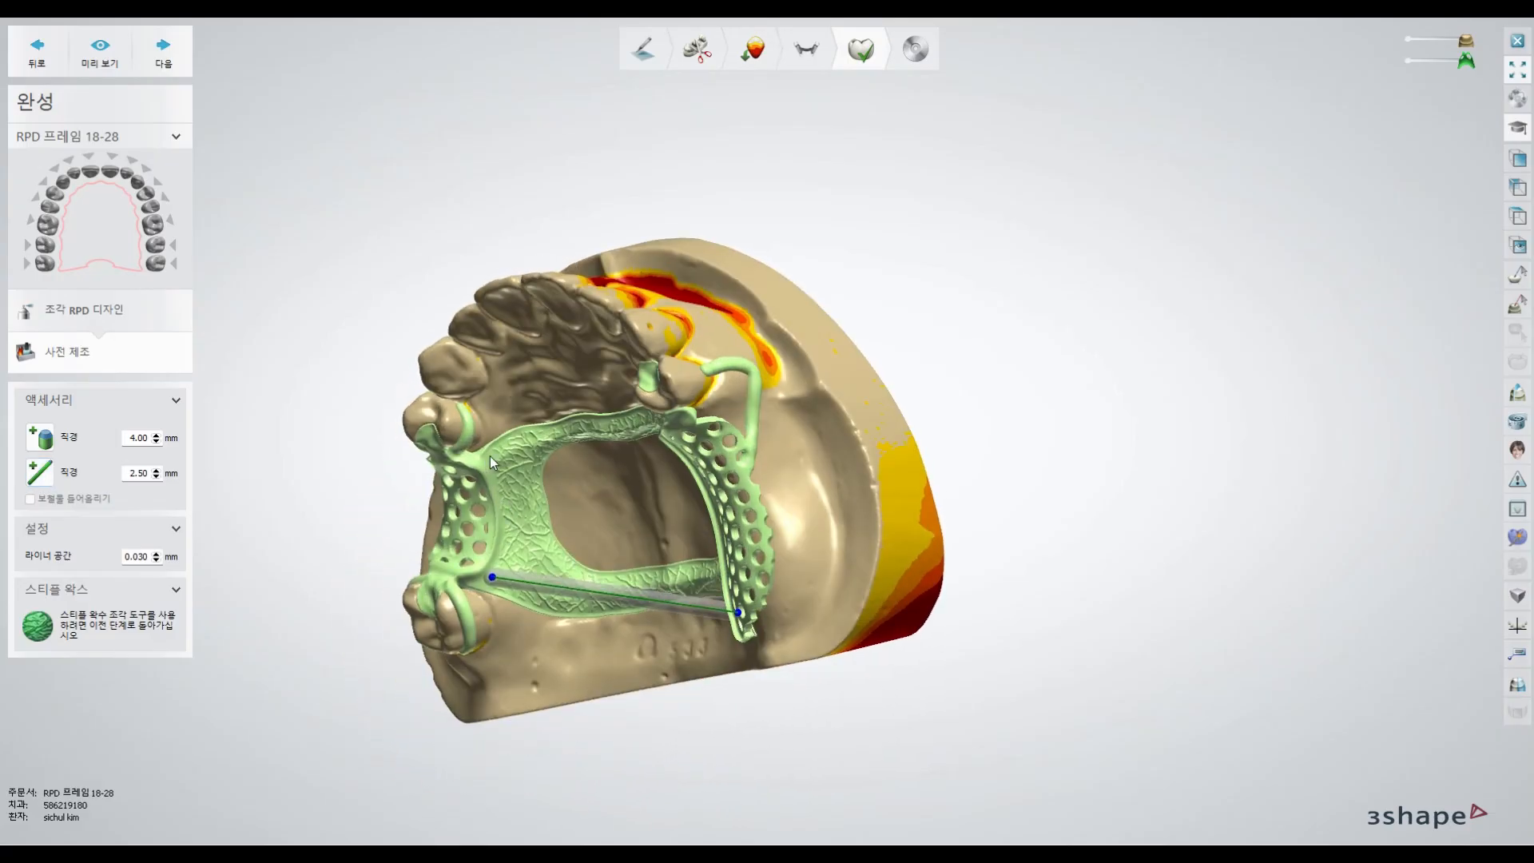
- Add a second 2.50 mm support bar across the connector between the front ends of the two grids
click(487, 459)
right_drag(487, 459, 698, 416)
right_drag(669, 420, 681, 417)
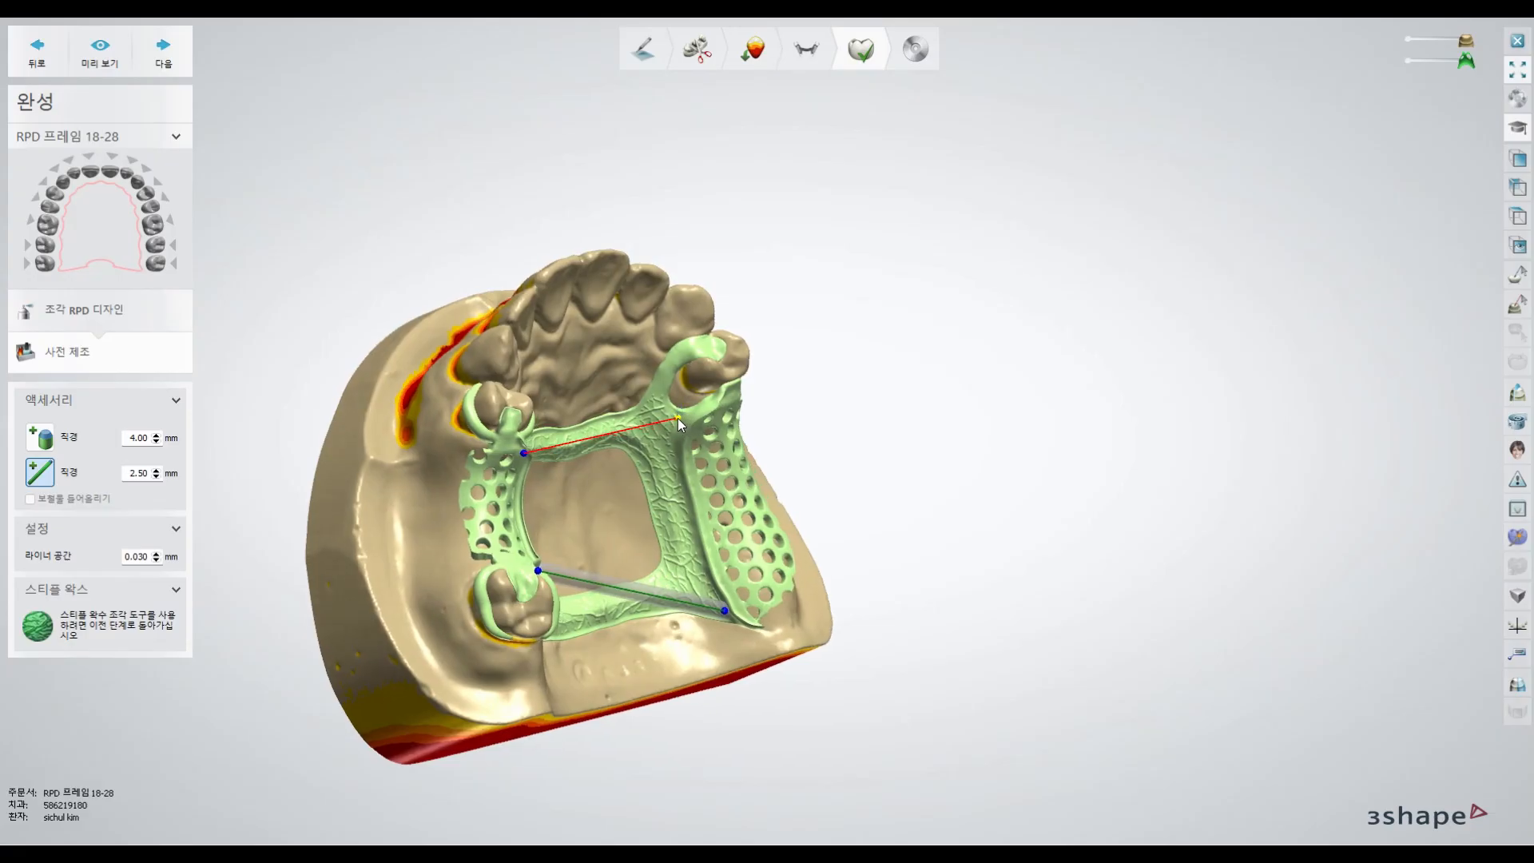
click(677, 420)
right_drag(653, 519, 616, 549)
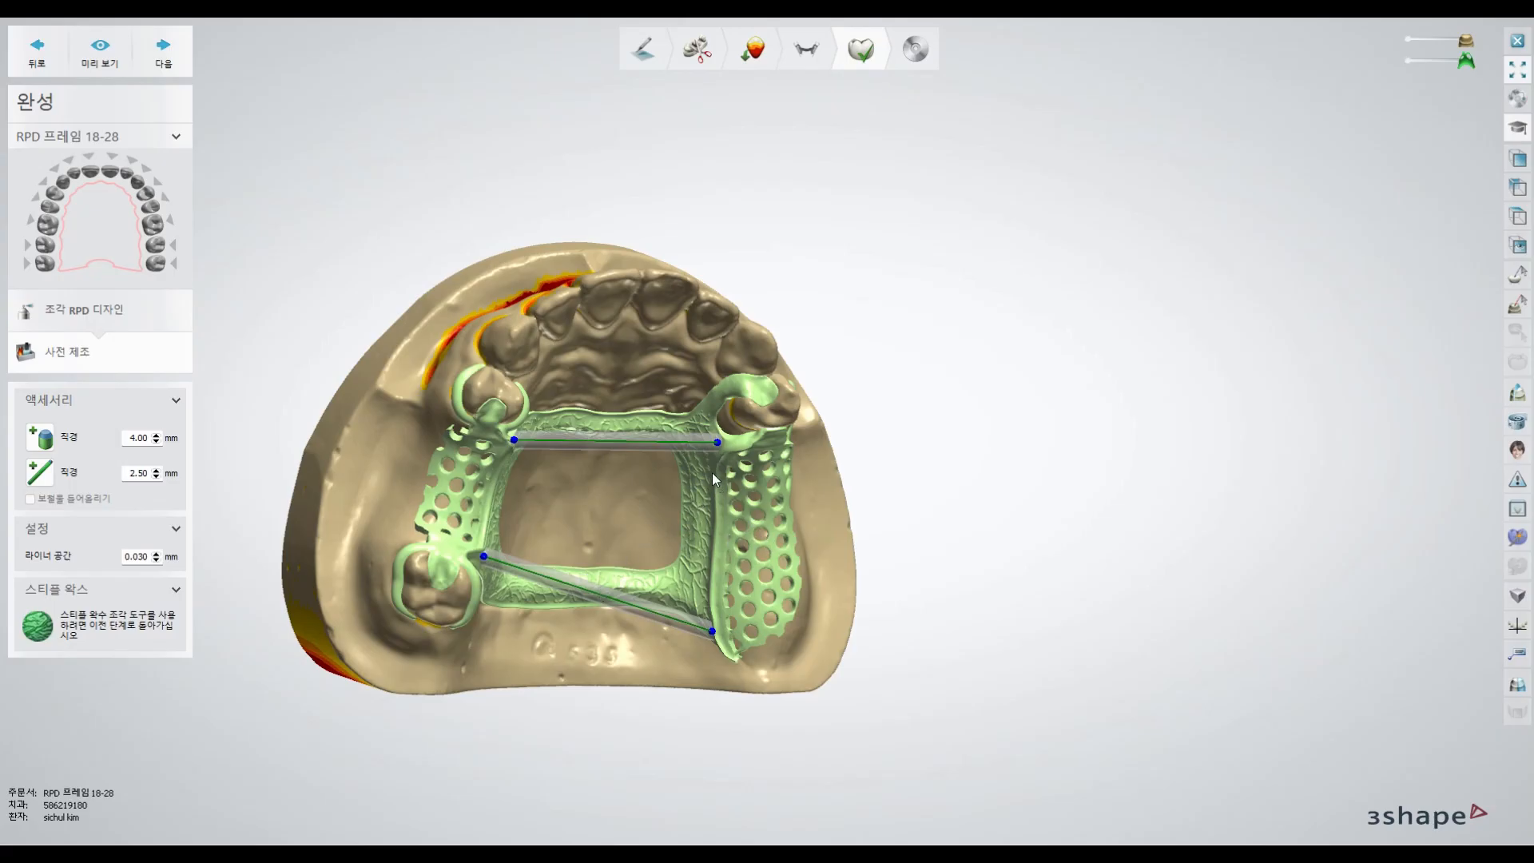
- Place a round 4.00 mm diameter accessory near the middle of the shorter retention grid
right_drag(669, 559, 663, 497)
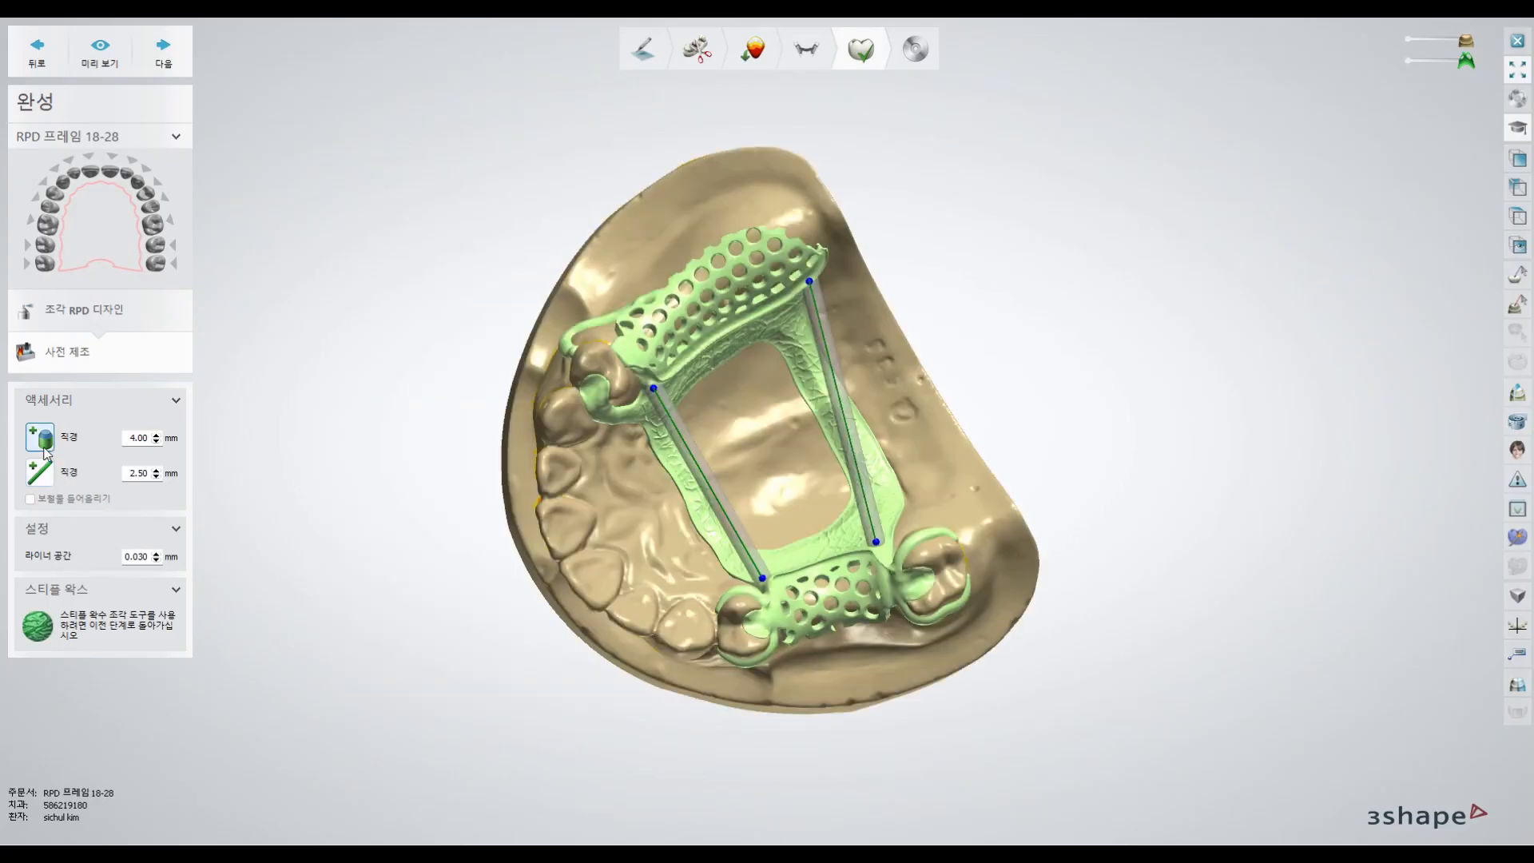
click(42, 441)
right_drag(258, 520, 590, 665)
scroll(680, 563, up, 3)
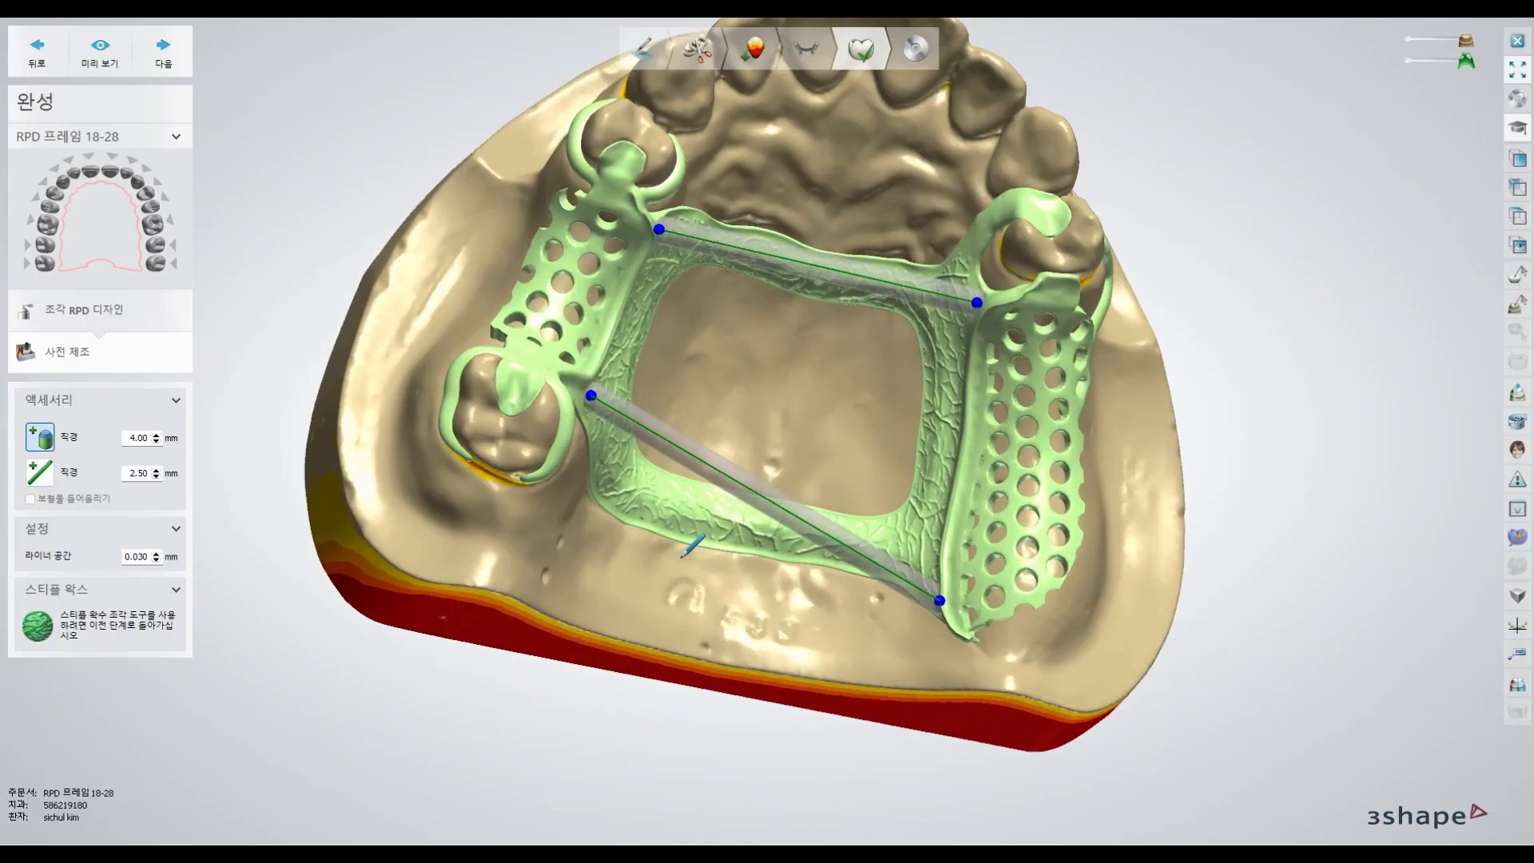
mouse_move(646, 566)
right_down()
mouse_move(665, 536)
mouse_move(715, 608)
mouse_move(591, 639)
mouse_move(645, 564)
right_up()
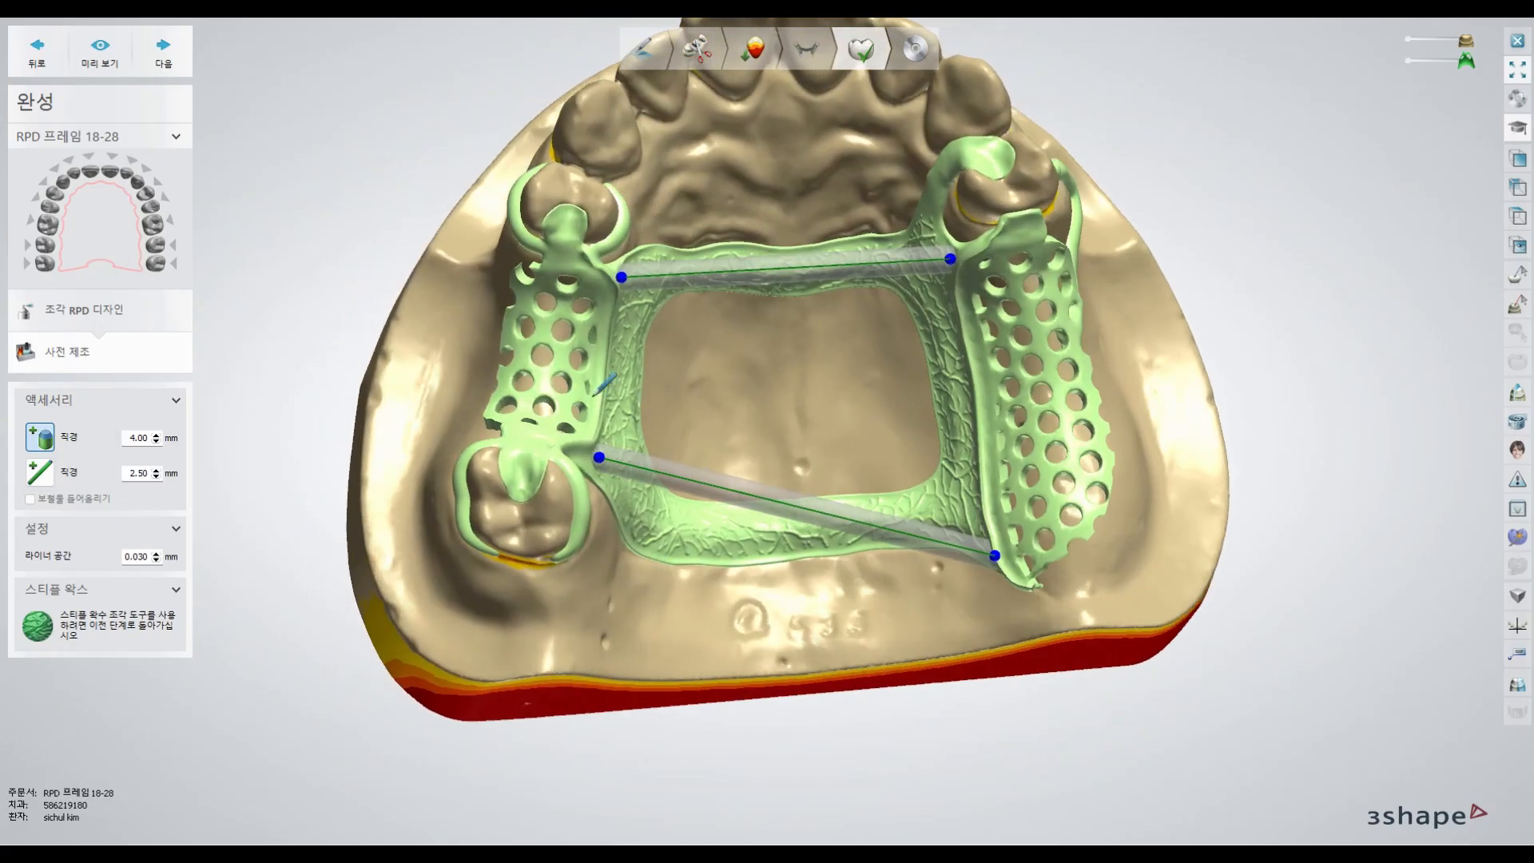
click(557, 364)
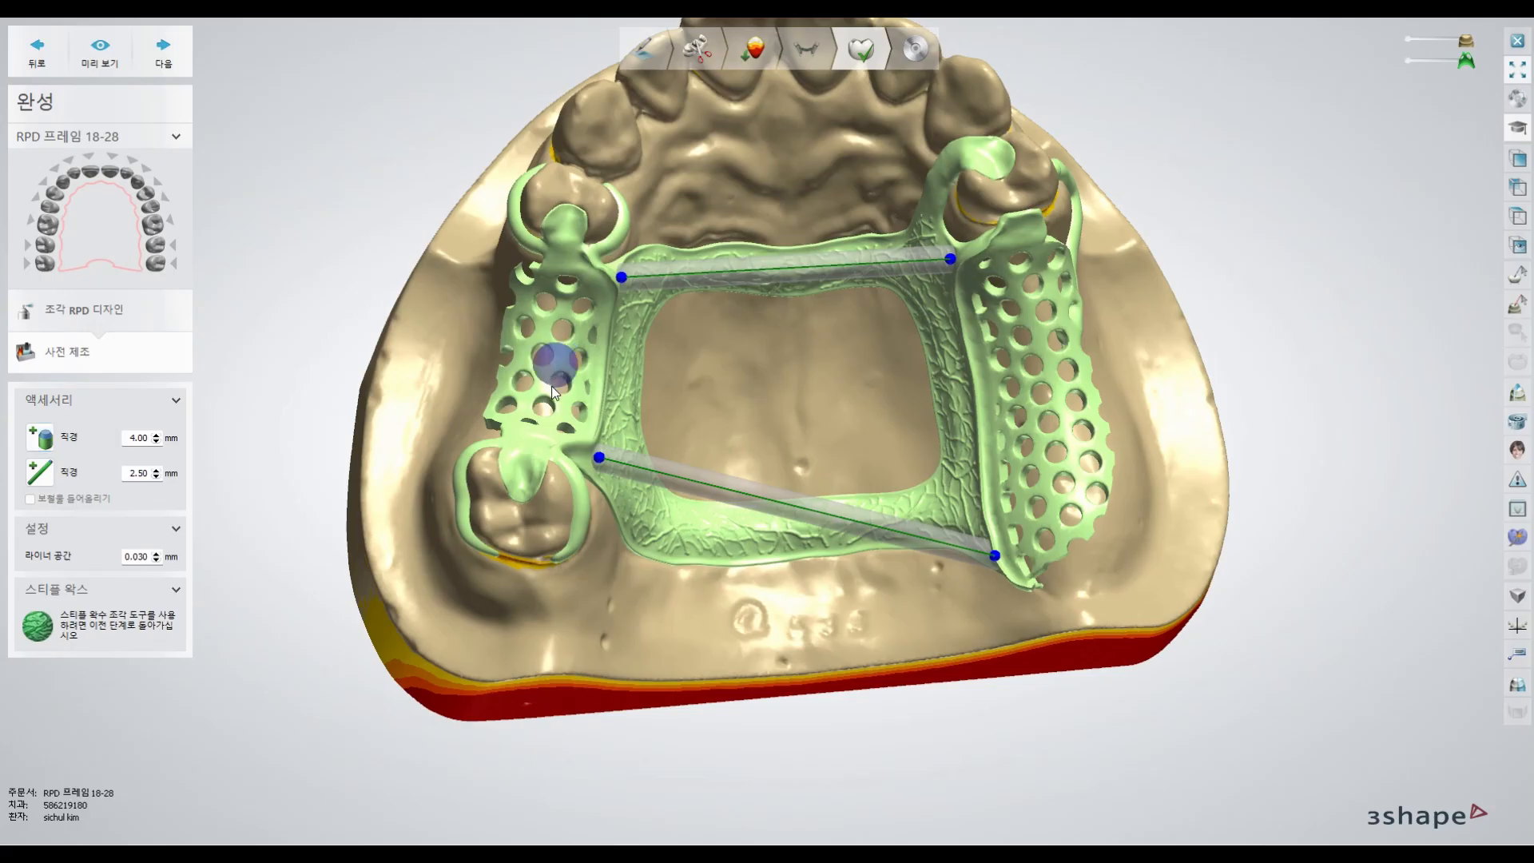
- Set the round accessory diameter to 3.00 mm and place a second one on the longer retention grid
click(157, 441)
click(156, 441)
click(157, 441)
click(157, 434)
click(42, 438)
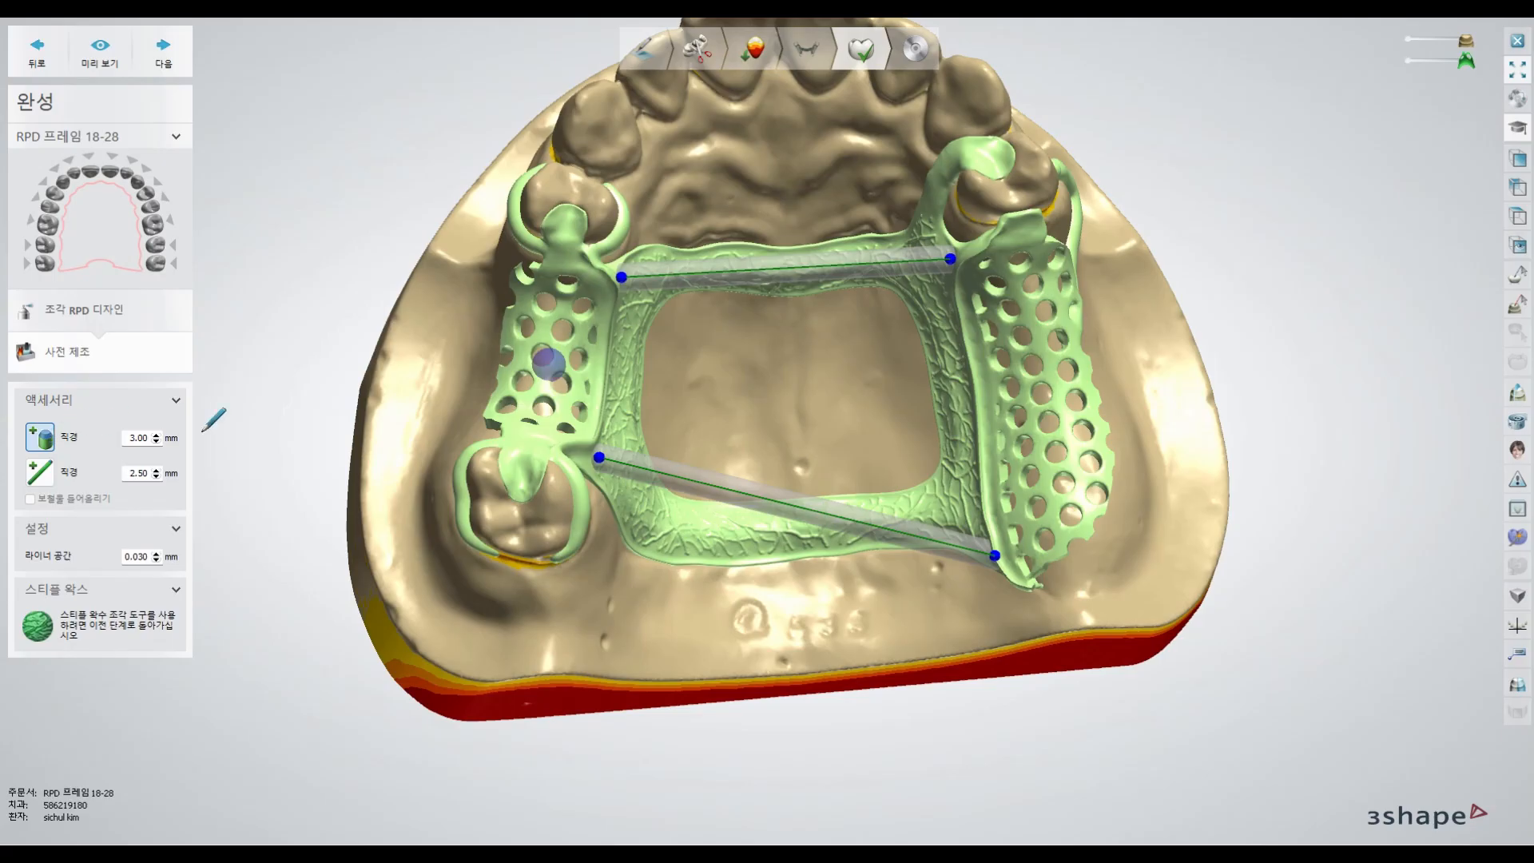
click(1071, 473)
right_drag(1071, 480, 923, 571)
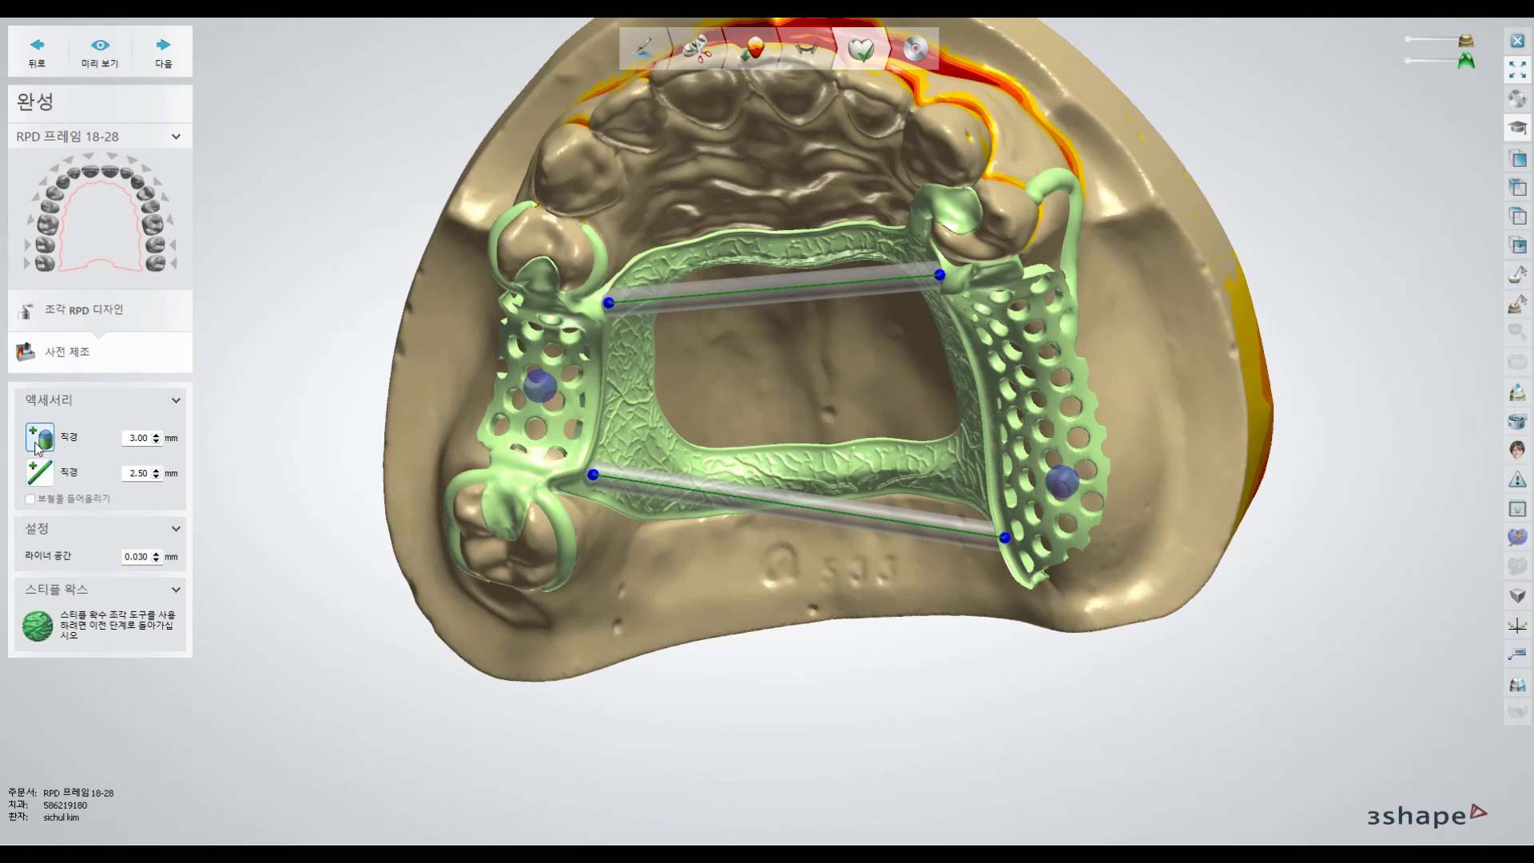
- Preview the frame with its support bars and round accessories, and examine the stippled connector and both grids up close
right_drag(685, 506, 565, 414)
click(100, 50)
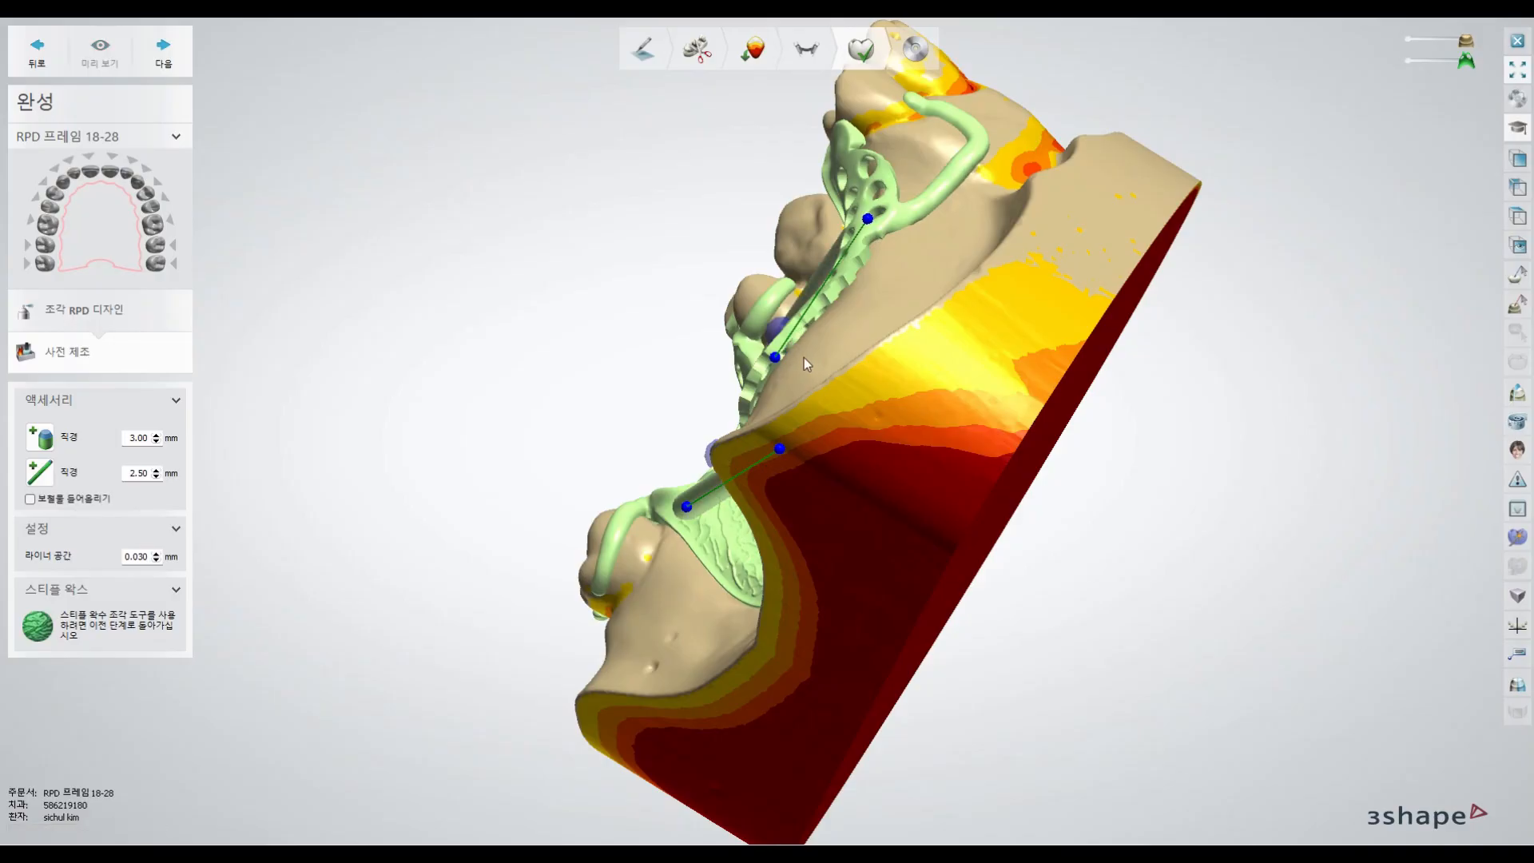
scroll(794, 353, up, 3)
scroll(794, 353, up, 8)
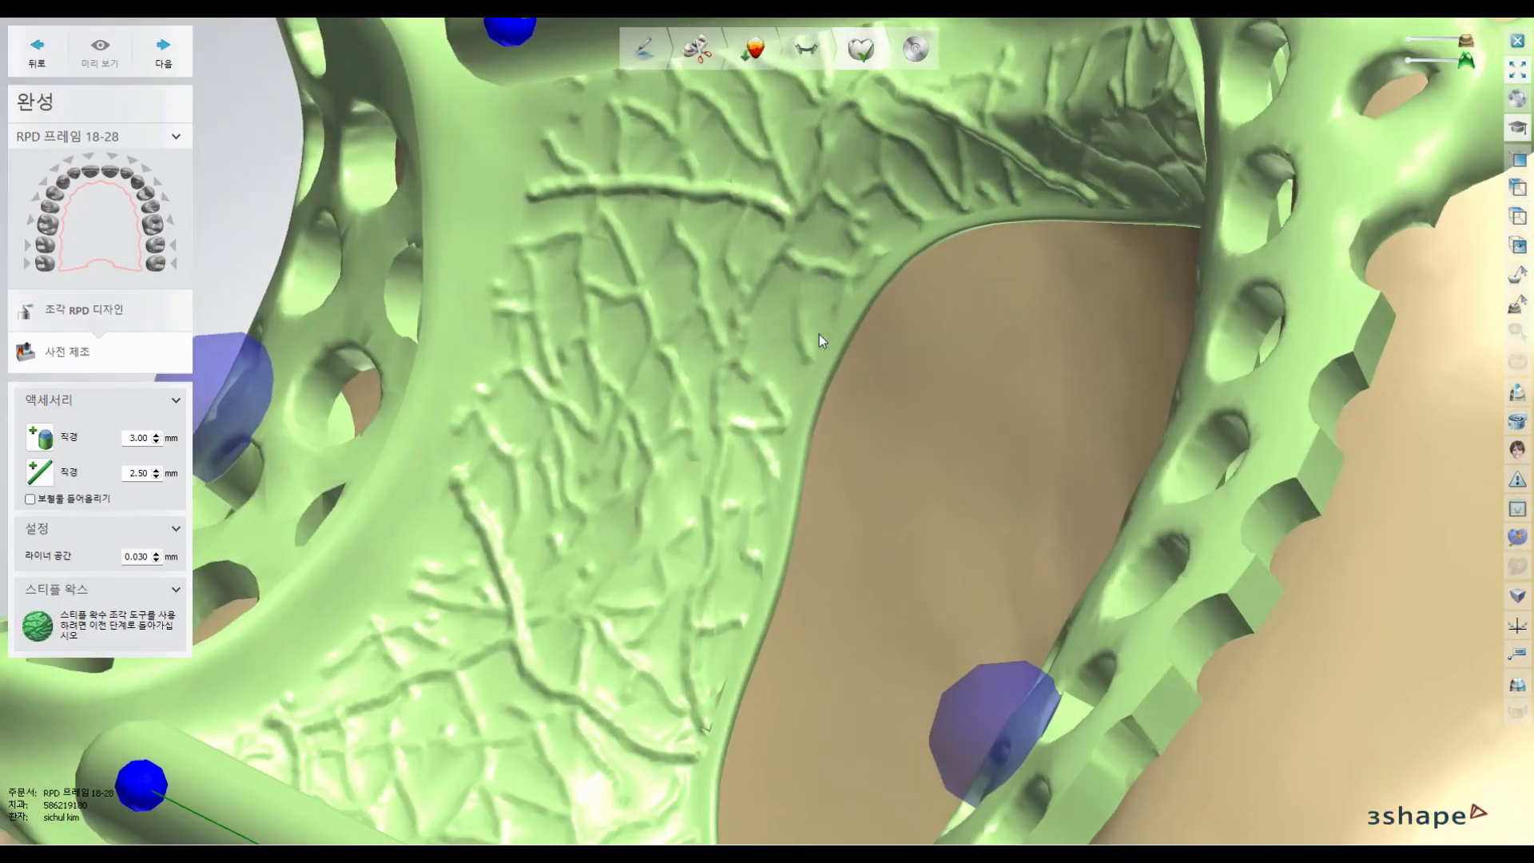
right_drag(819, 334, 762, 398)
scroll(821, 330, down, 5)
scroll(765, 405, down, 5)
mouse_move(708, 452)
right_down()
mouse_move(725, 396)
mouse_move(717, 460)
mouse_move(730, 452)
right_up()
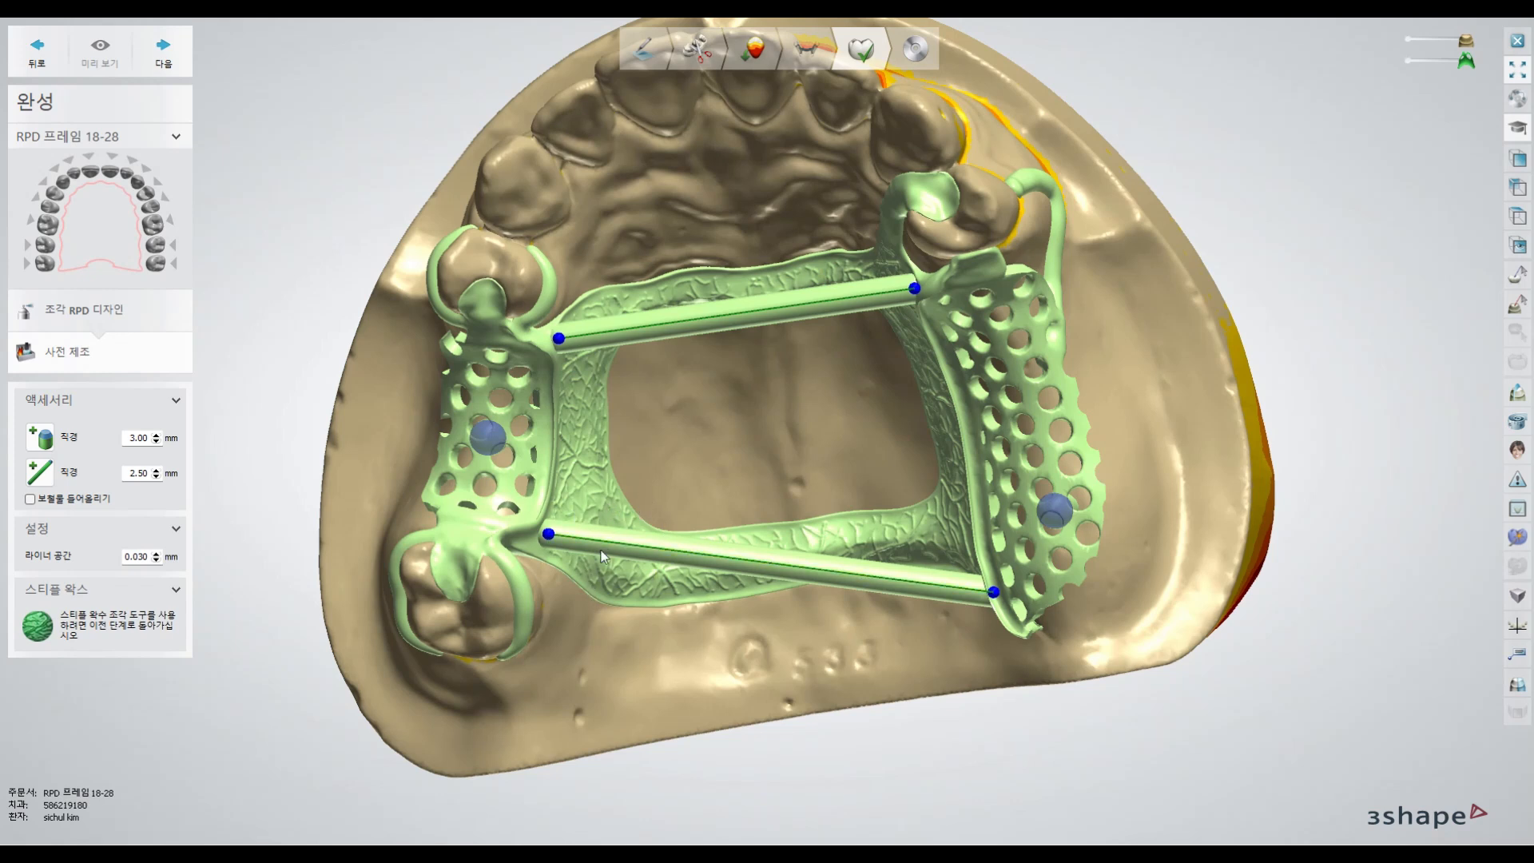
- Finish the RPD frame 18-28 design, let it save, and close the design session
click(165, 66)
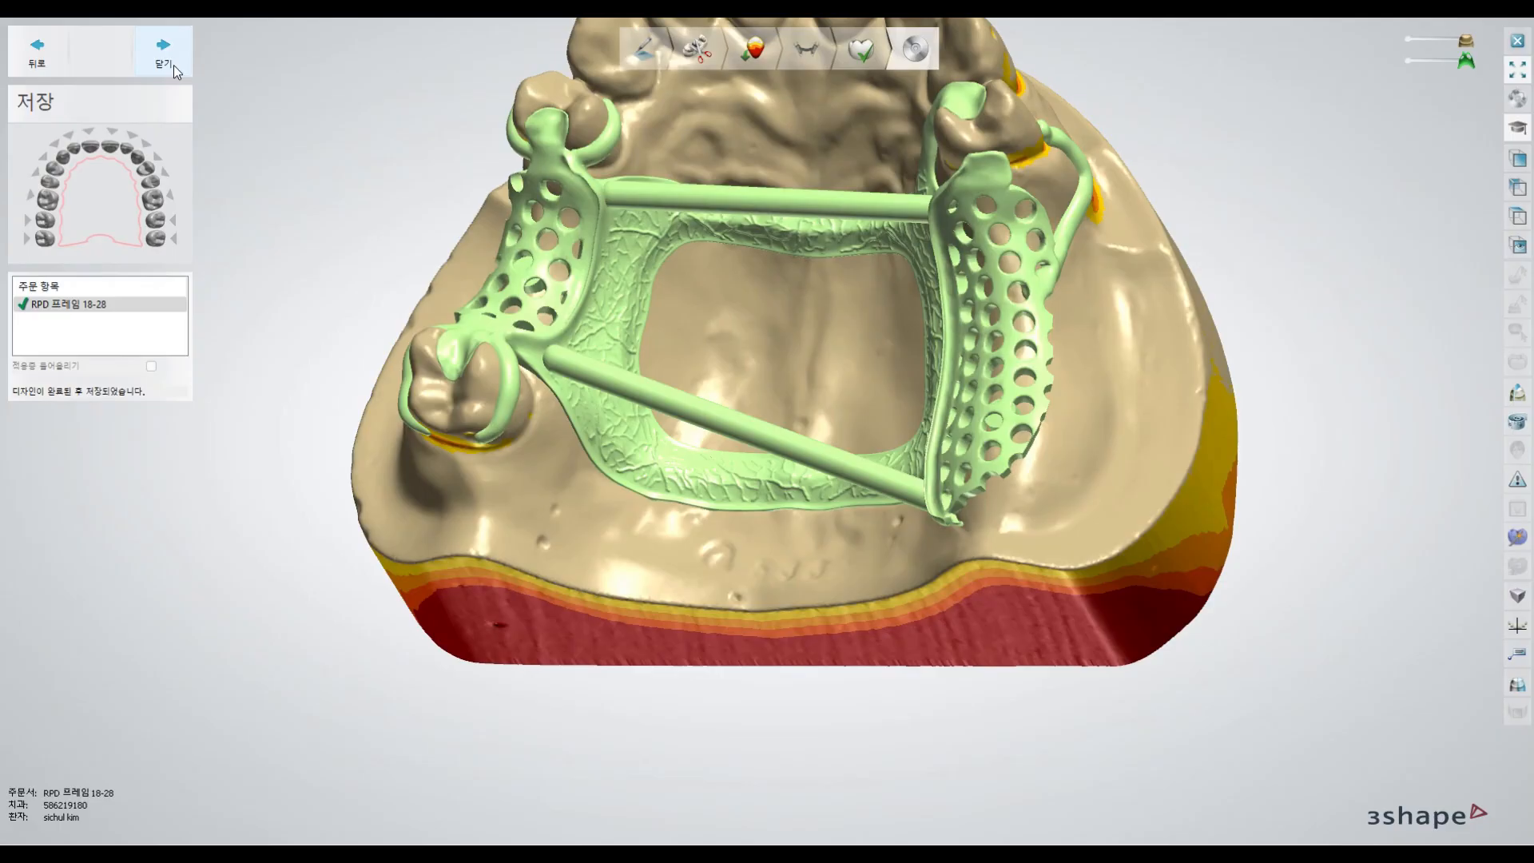
click(164, 56)
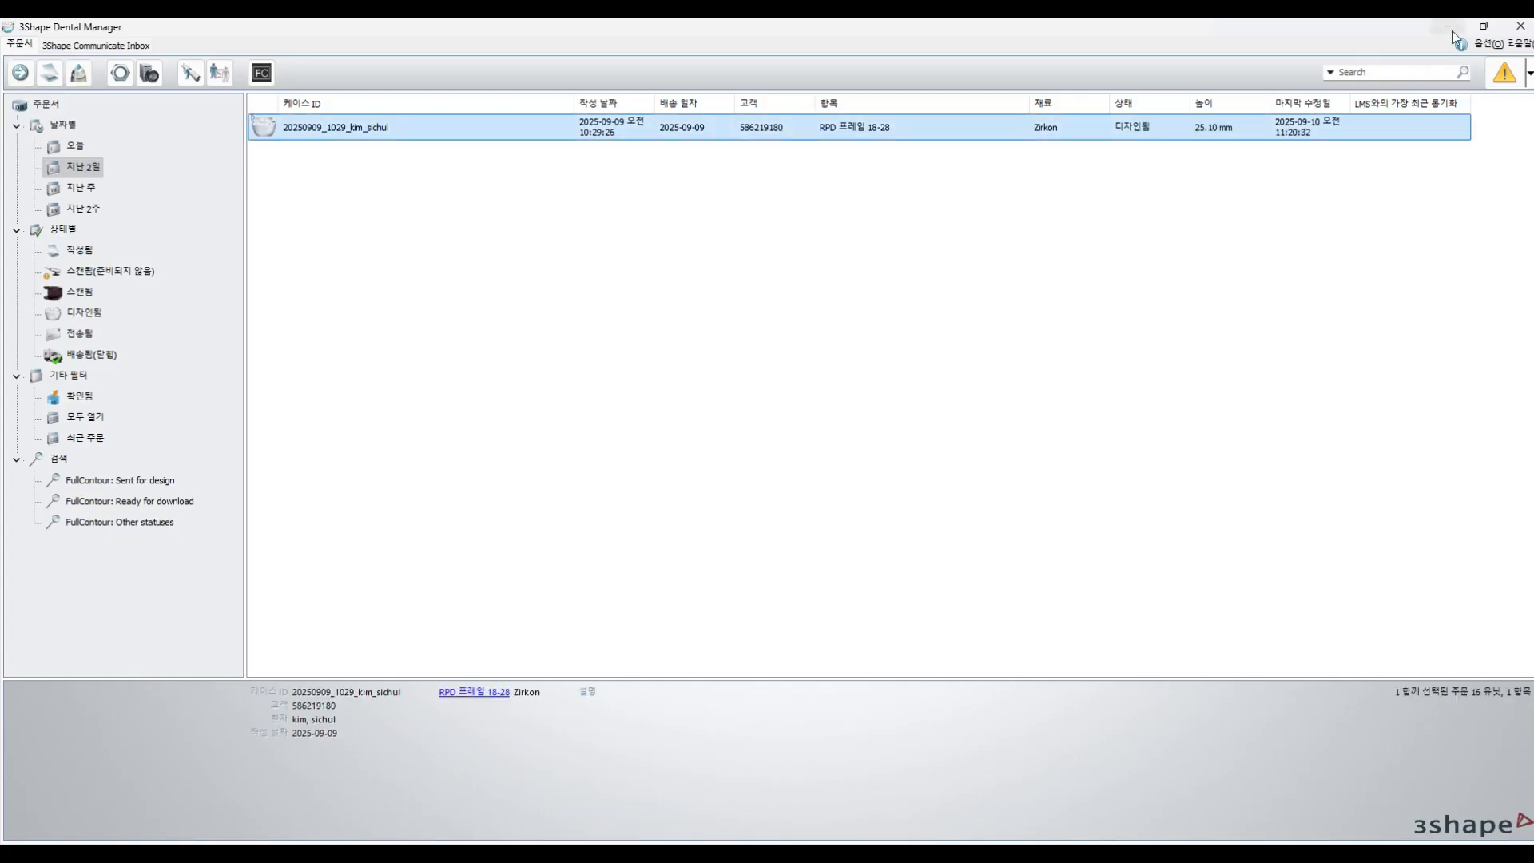
- Switch to File Explorer and open the finished case's output folder inside ManufacturingDir from the 3shape design files shortcut
right_click(628, 136)
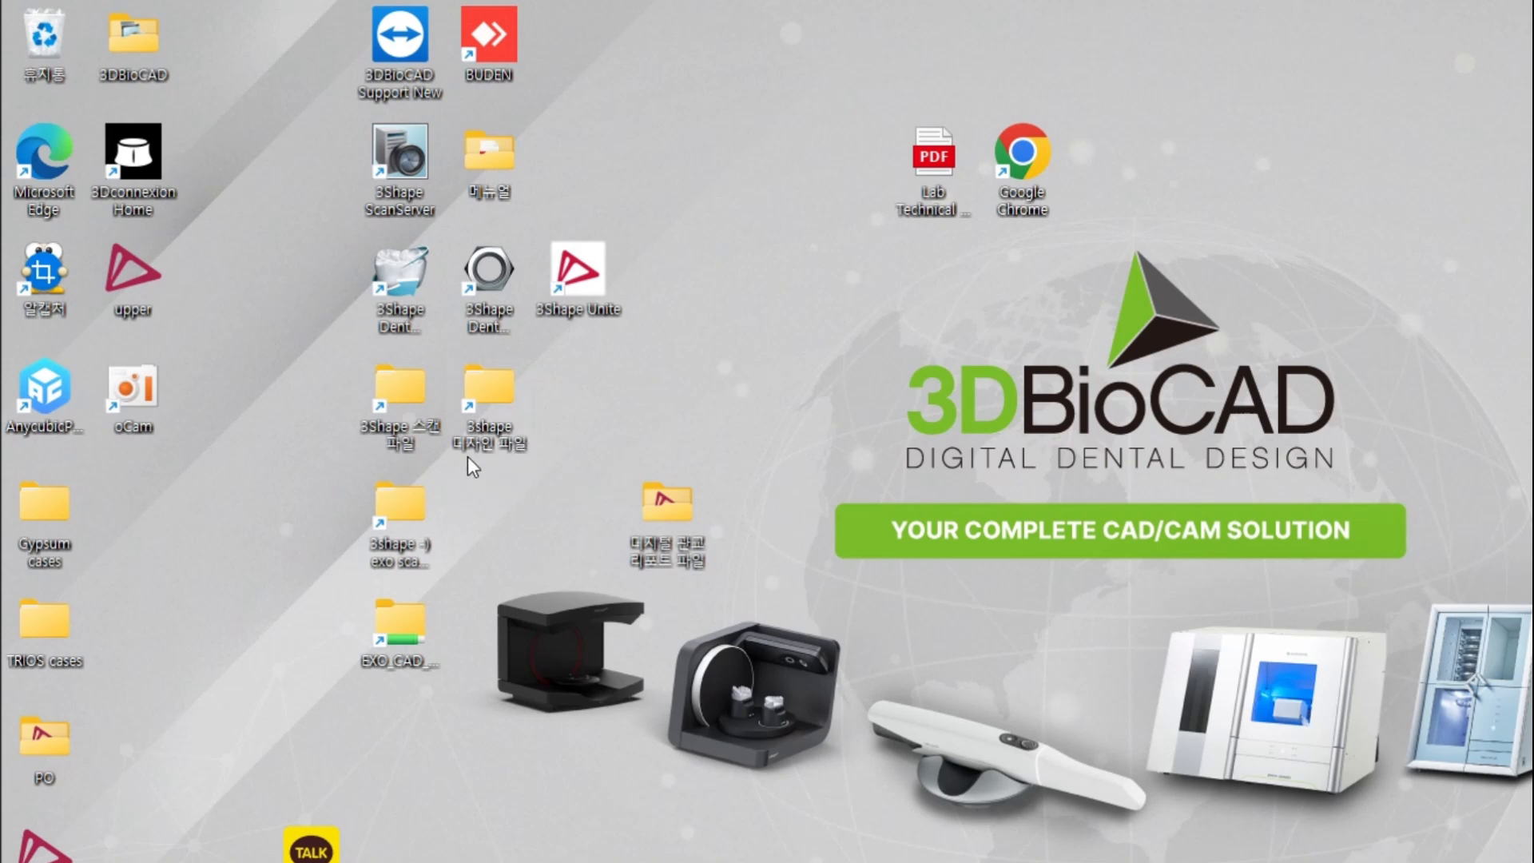
double_click(482, 386)
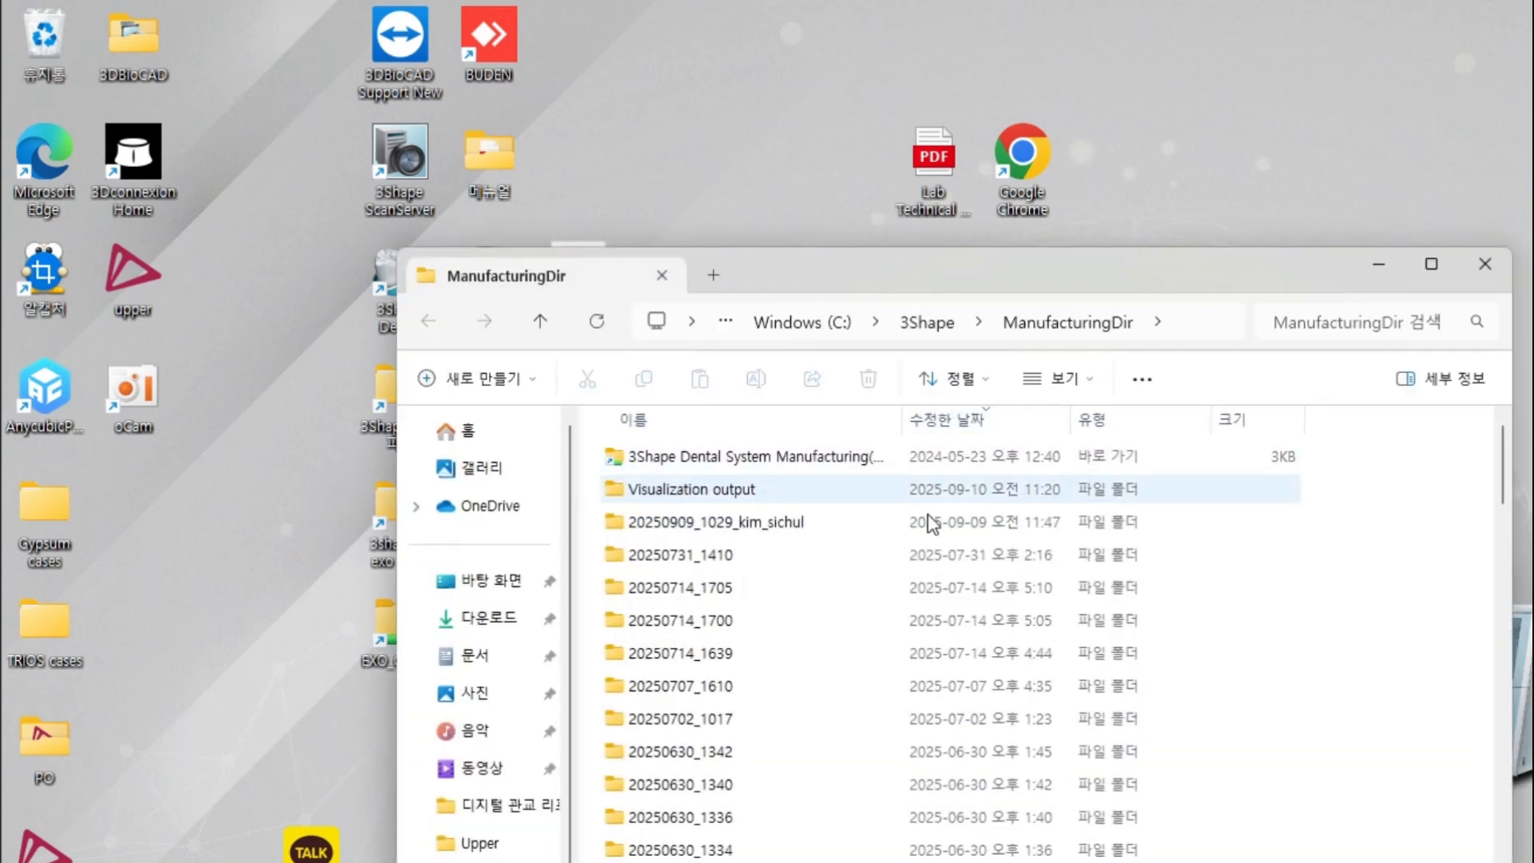
click(767, 525)
double_click(769, 527)
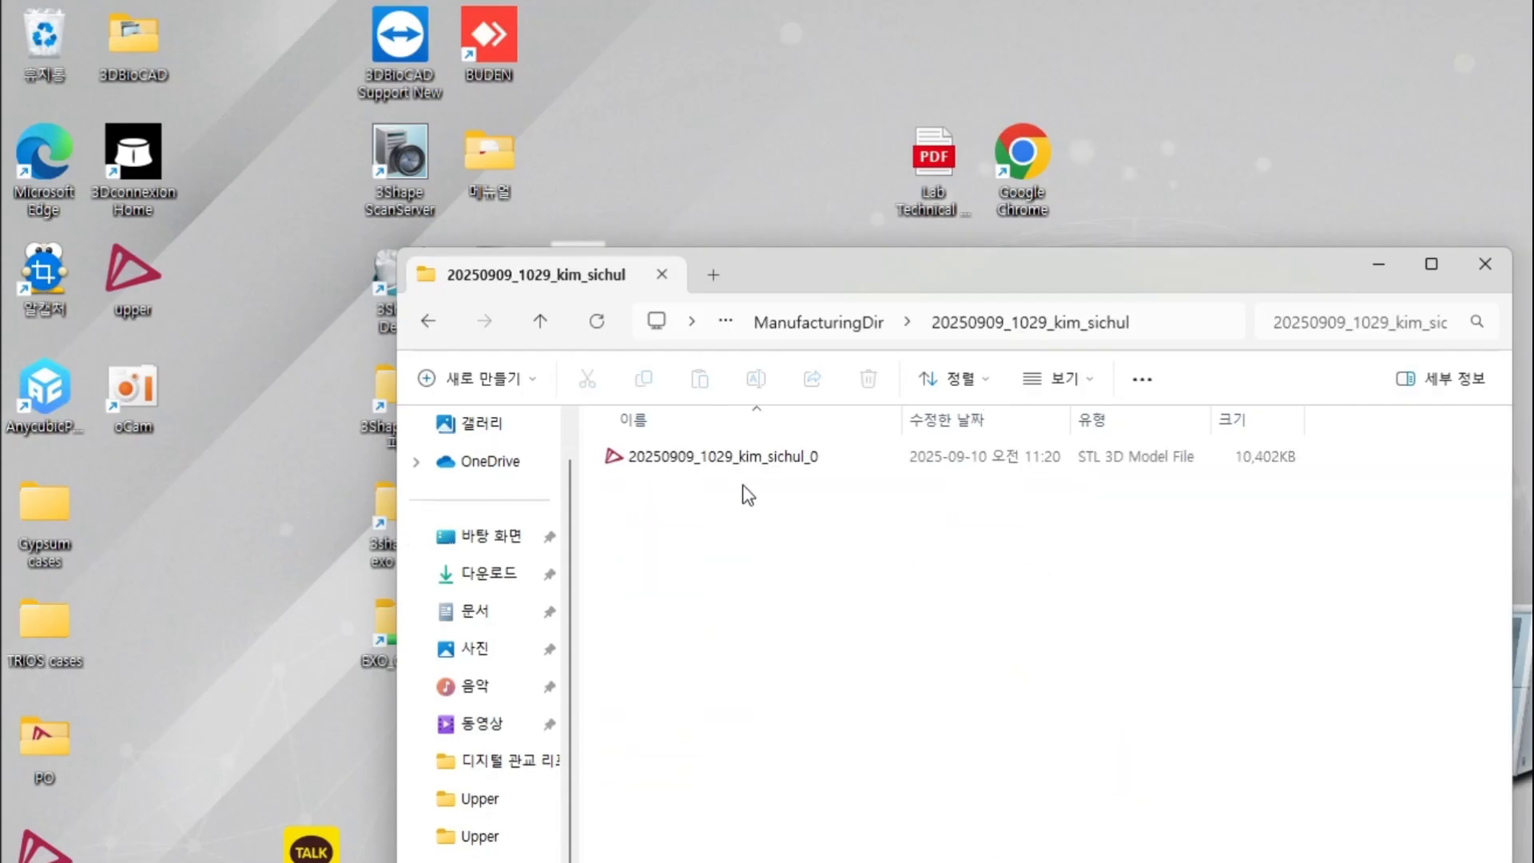
- Open the case's exported STL model in the 3D viewer and inspect the finished frame from several angles
double_click(745, 460)
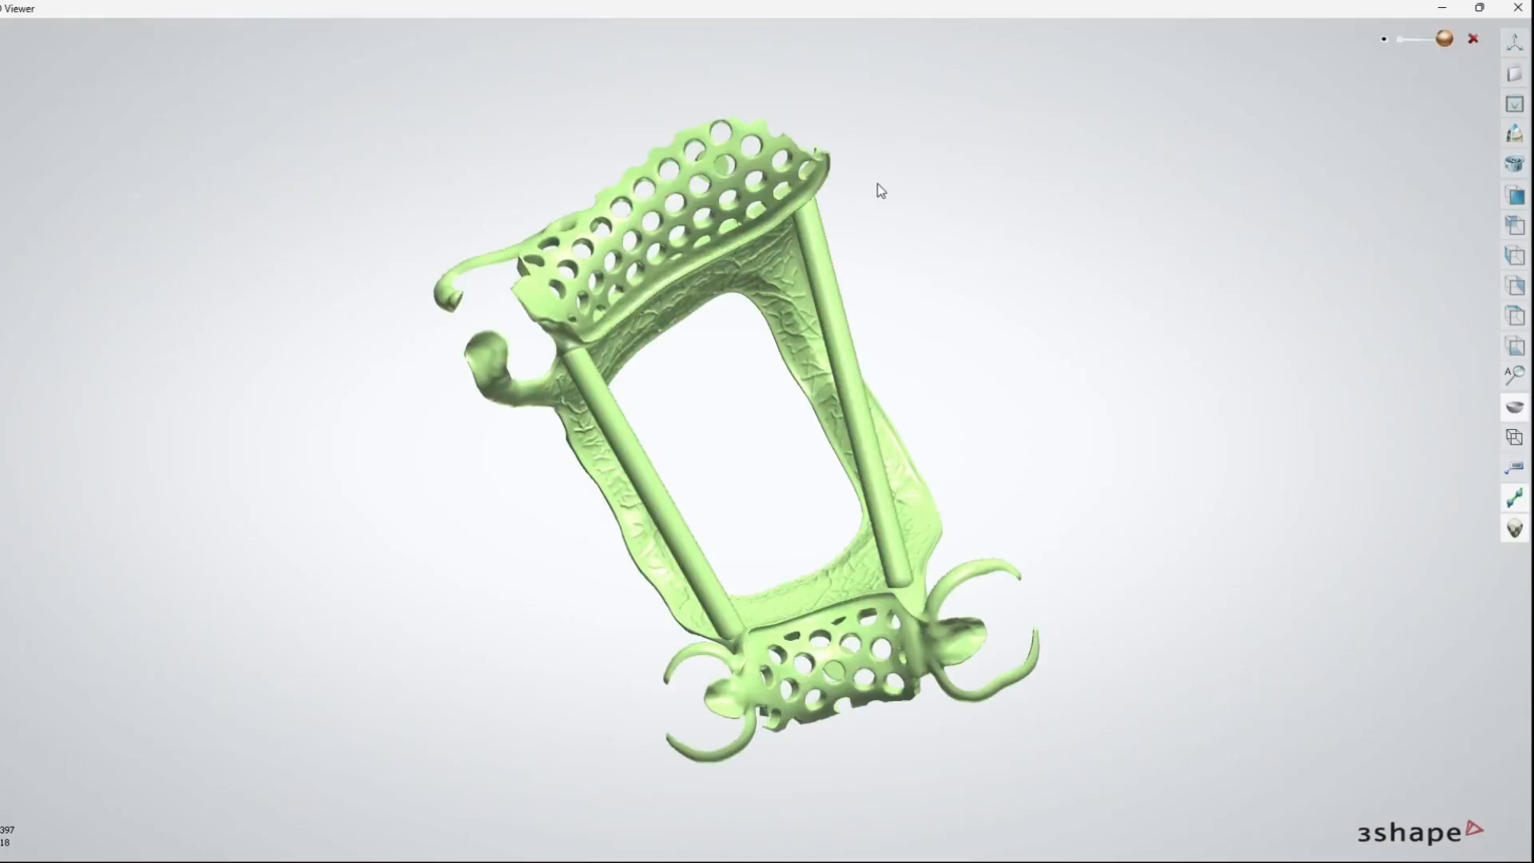
right_drag(662, 483, 1043, 227)
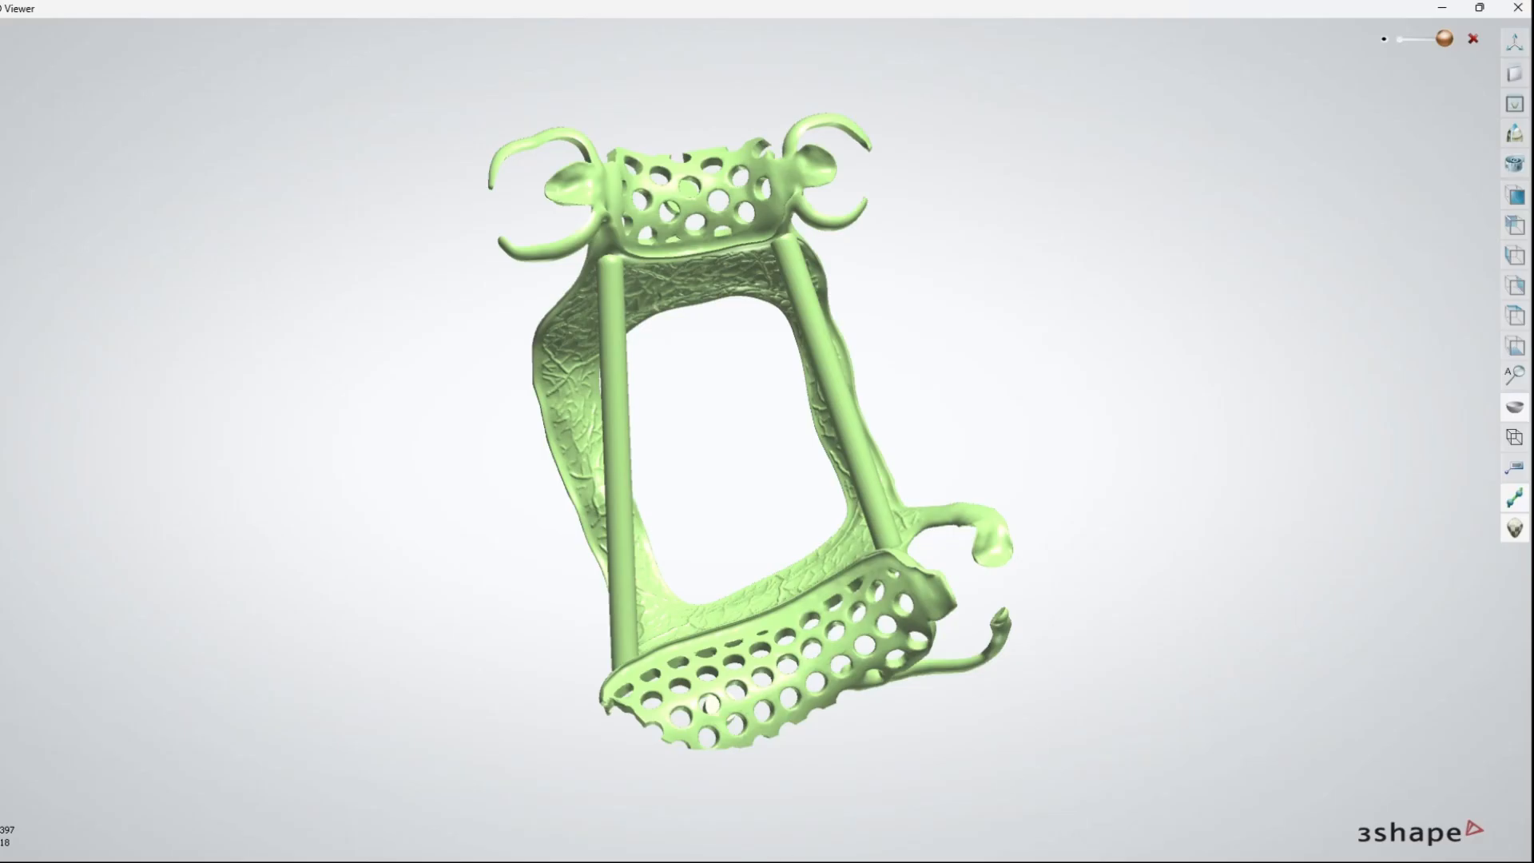
click(898, 701)
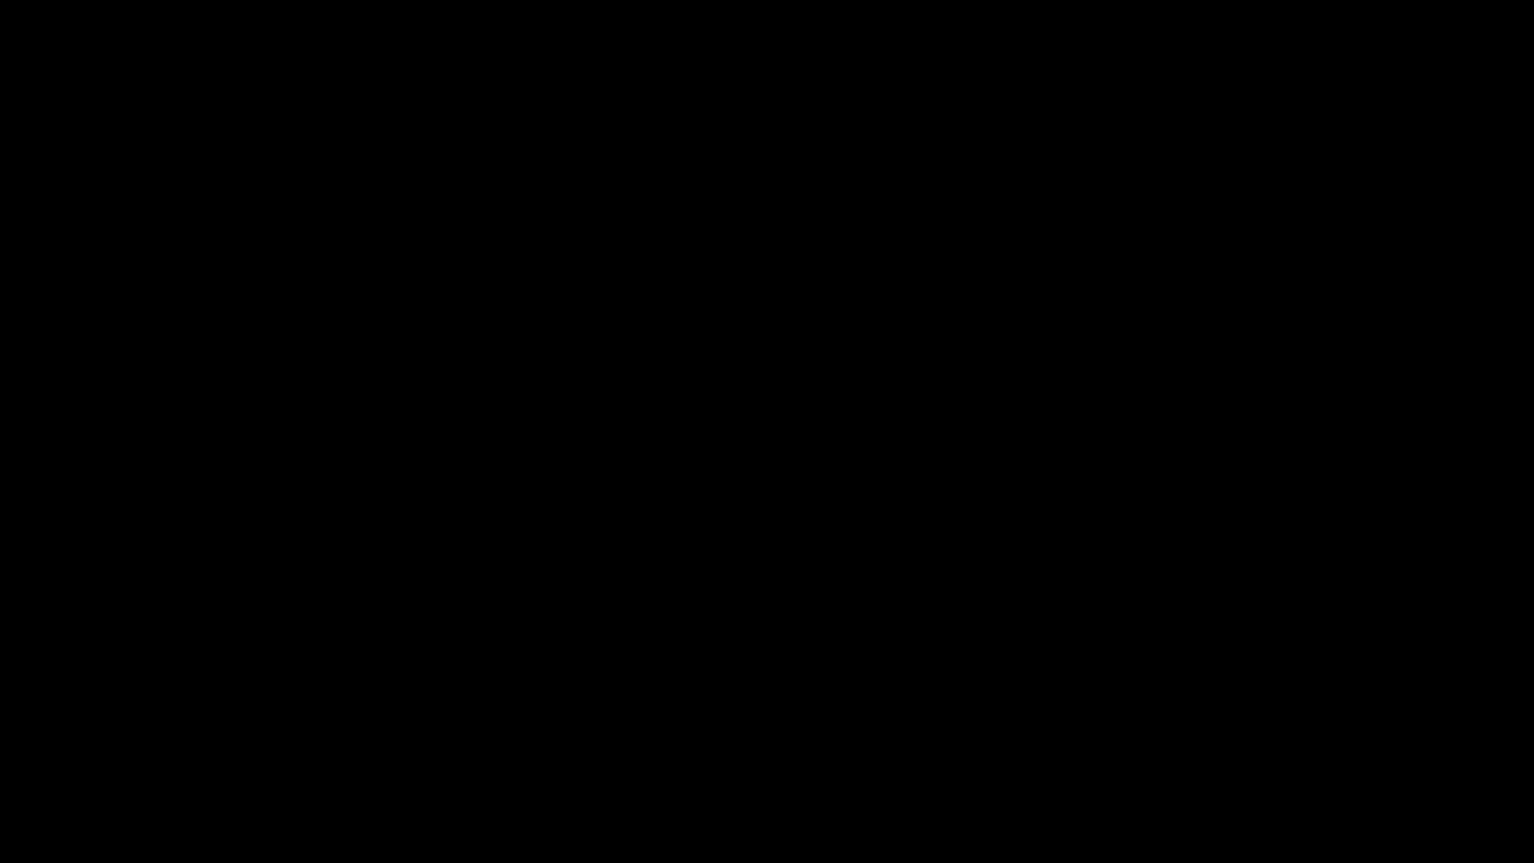